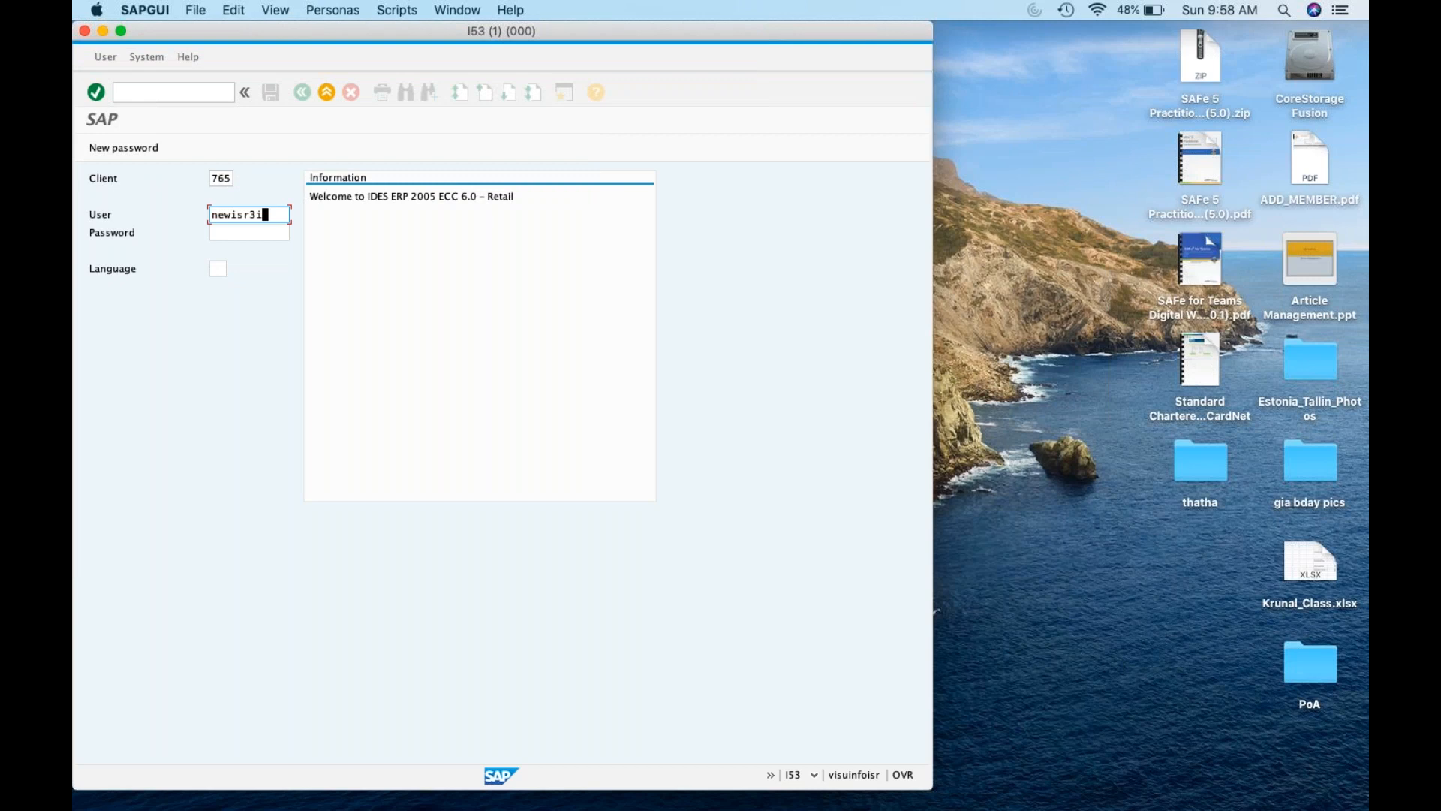
Log in to client 765 with the corrected user name and the account password
key("Return")
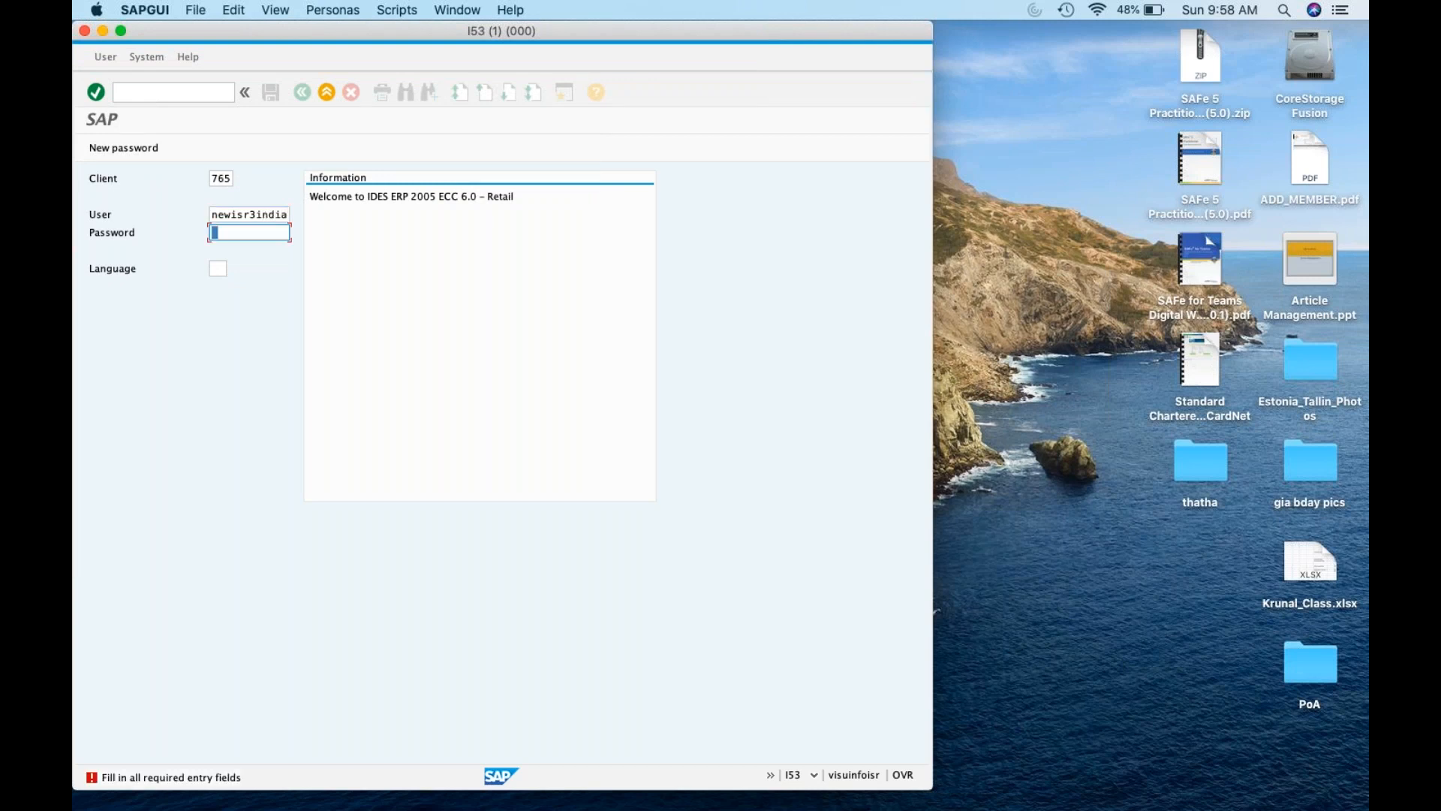
left_click_drag(255, 215, 425, 216)
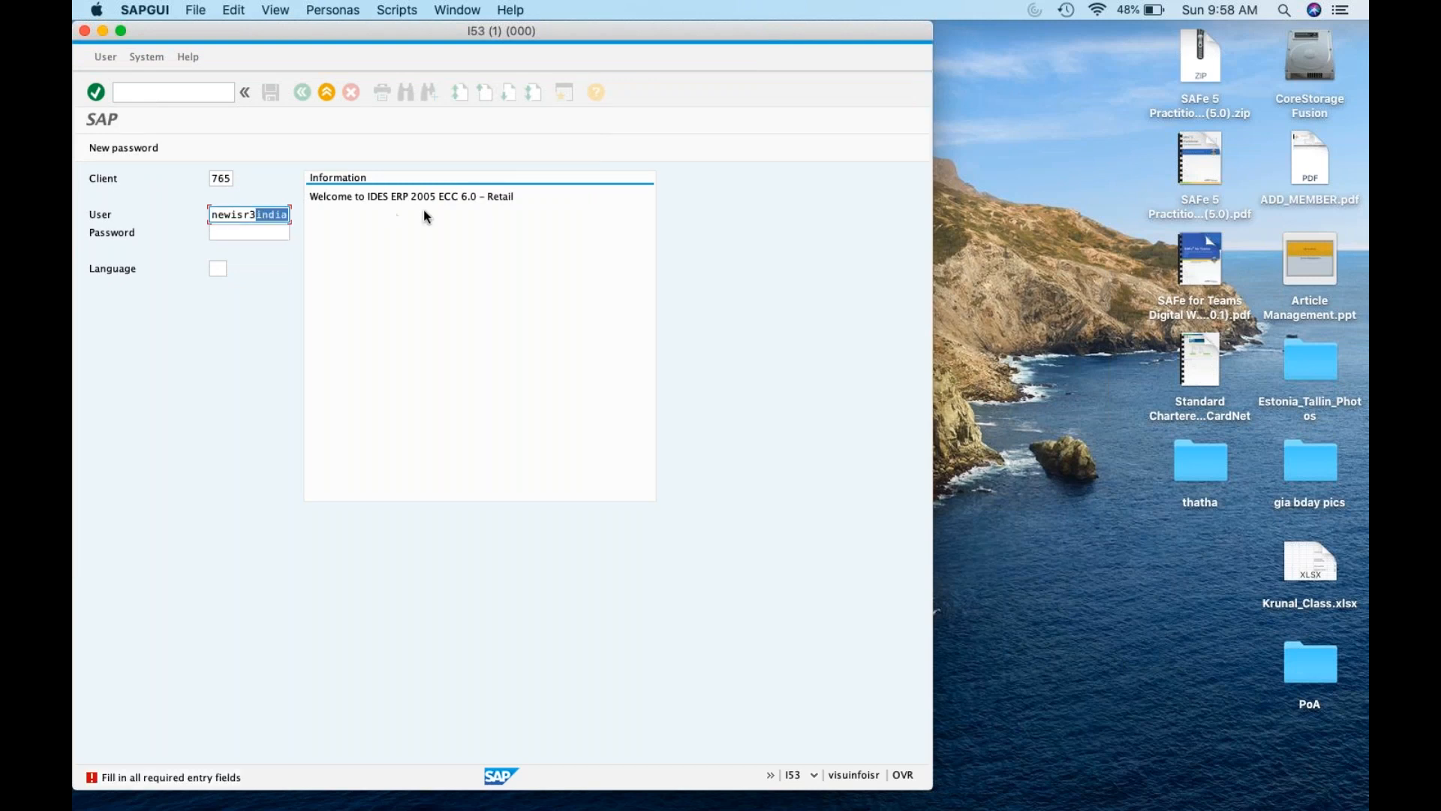
key("BackSpace")
key("Escape")
left_click(255, 234)
type("***")
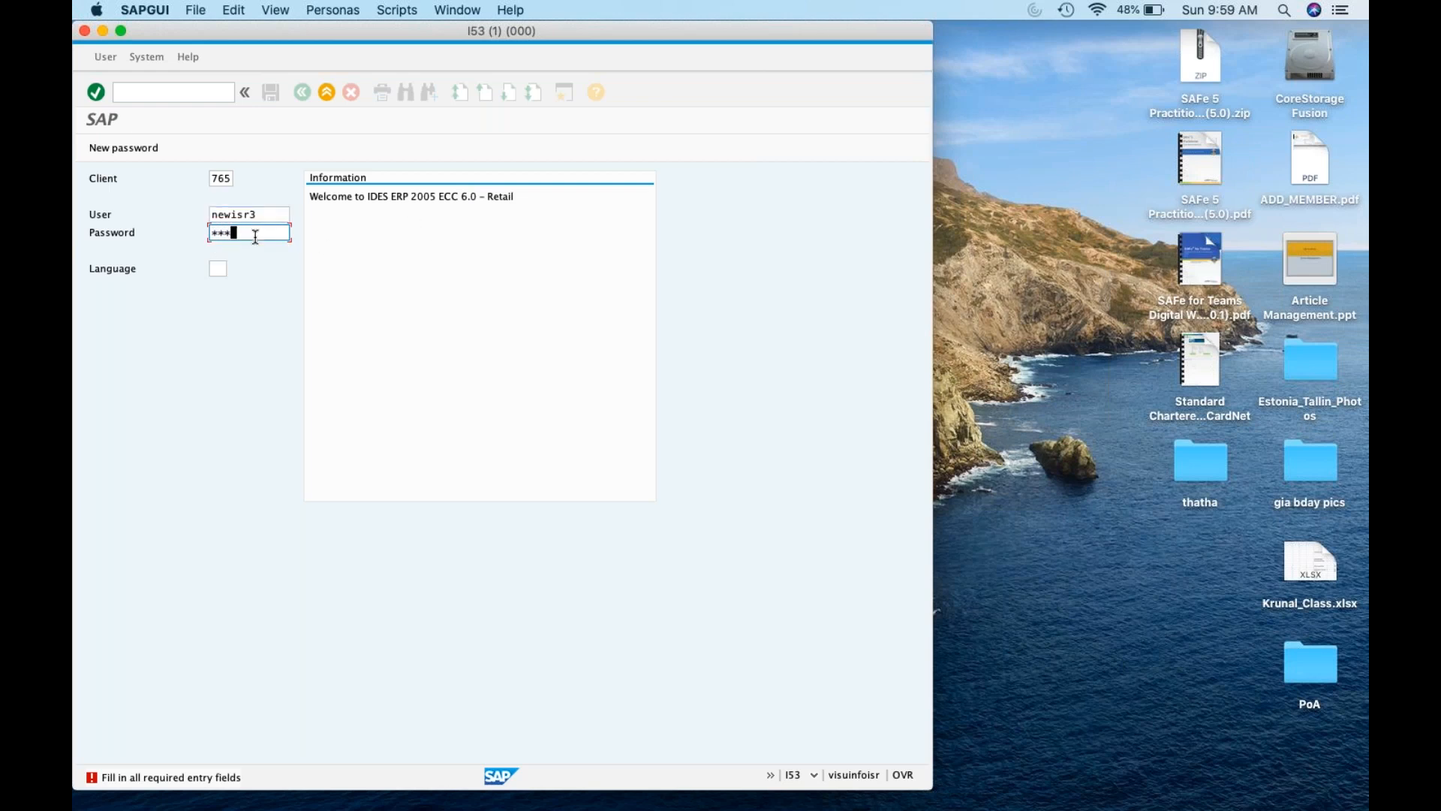
key("BackSpace")
key("BackSpace")
key("BackSpace")
type("********")
key("Return")
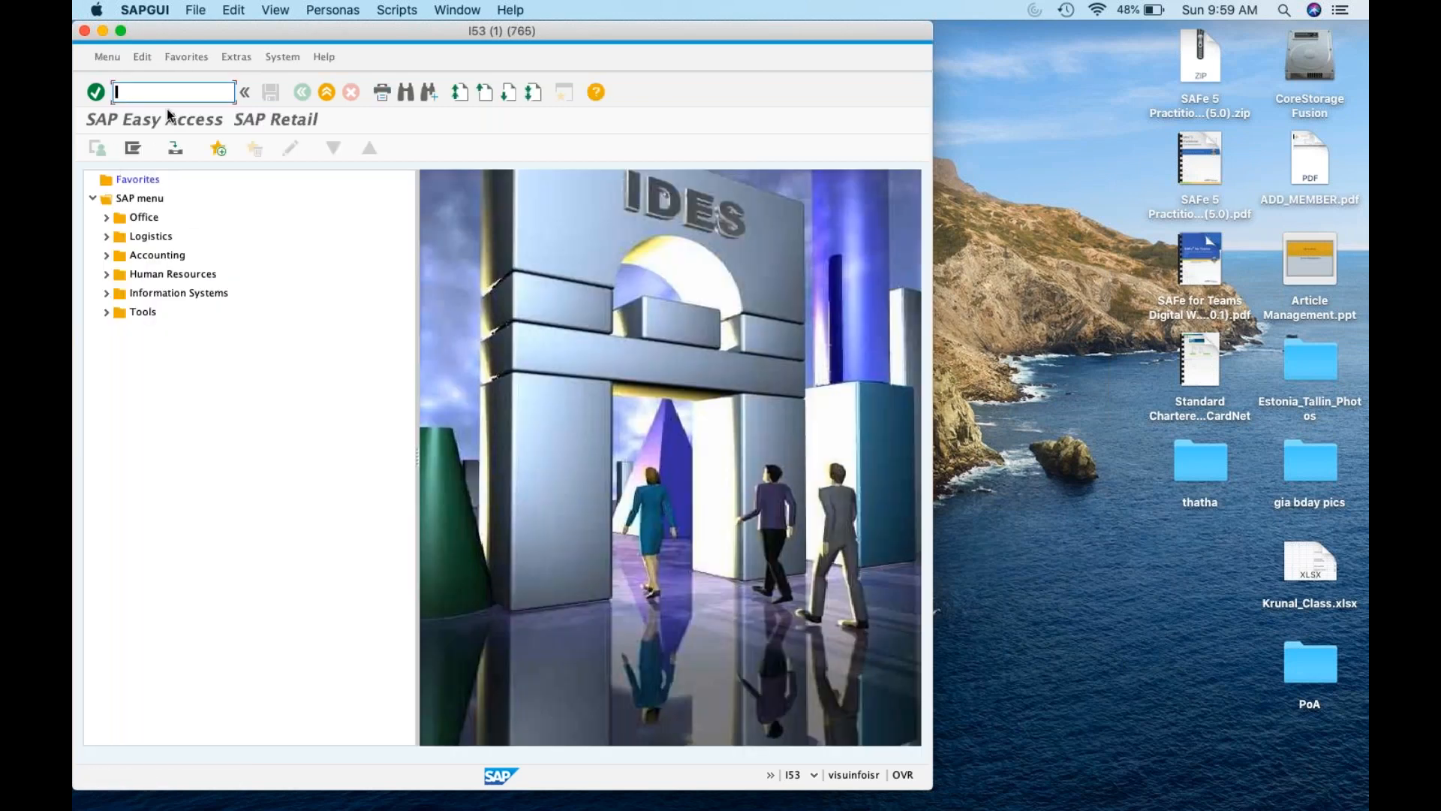
Run transaction XK03 to reach the Display Vendor initial screen
type("spro")
key("BackSpace")
key("BackSpace")
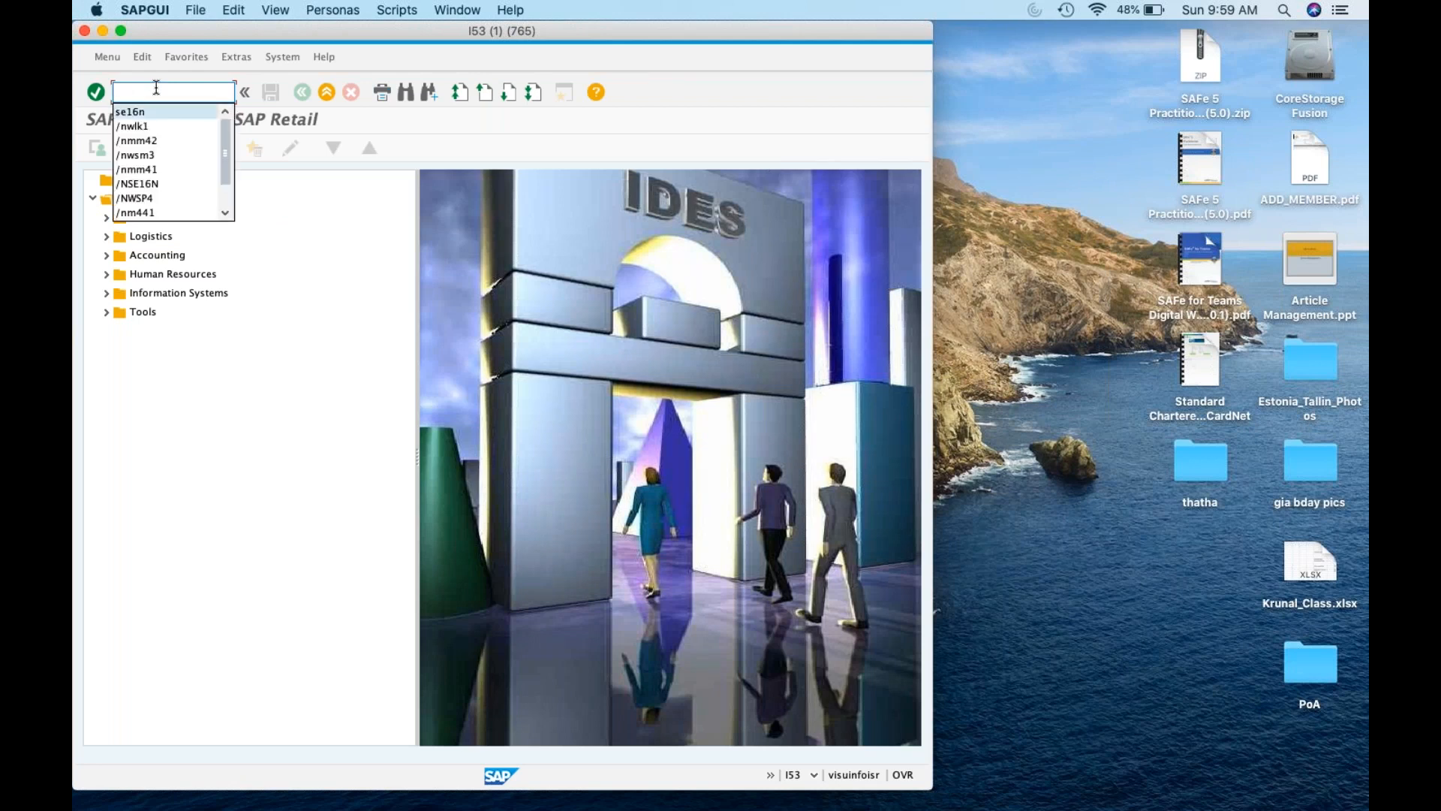
type("xk03")
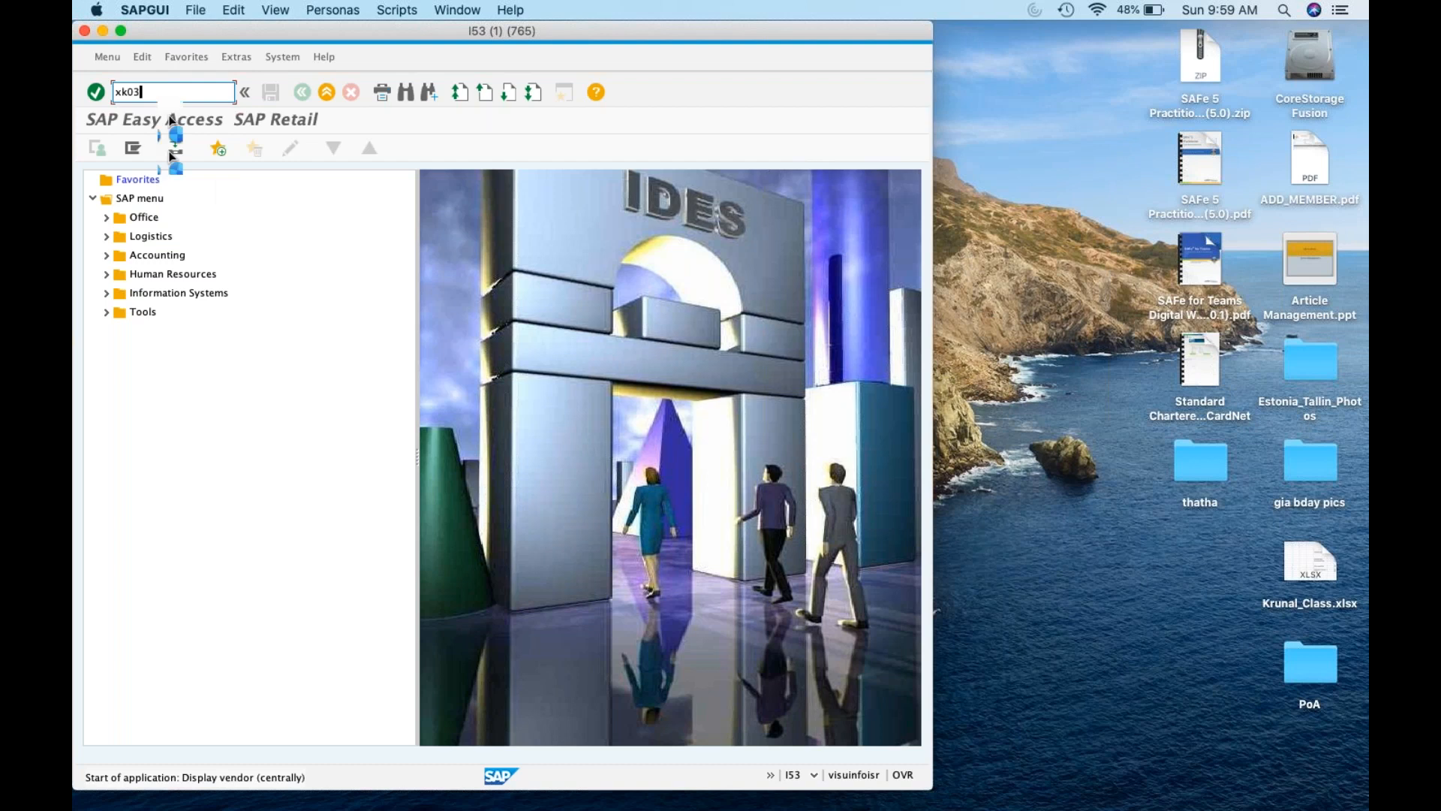
mouse_move(379, 773)
key("Return")
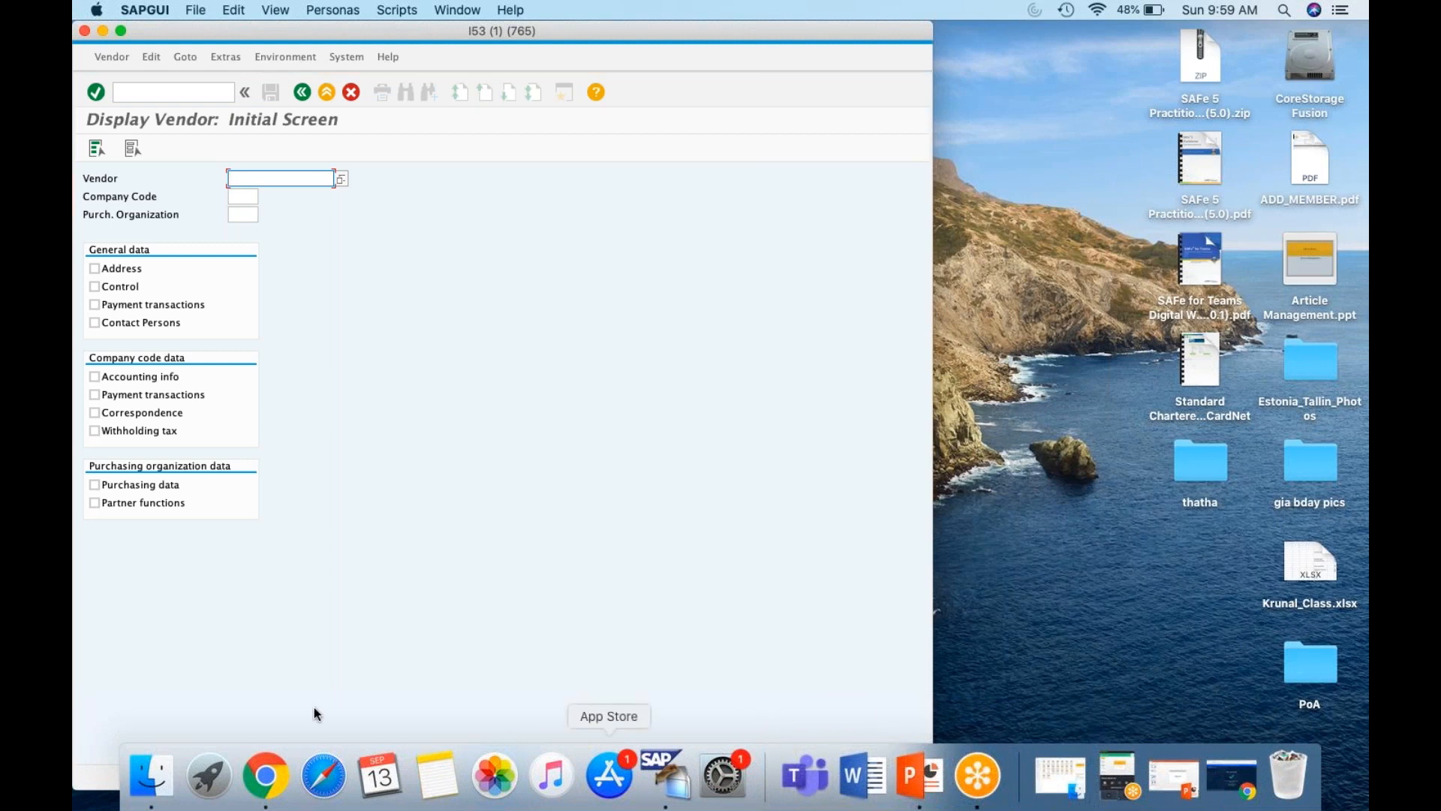
left_click(264, 781)
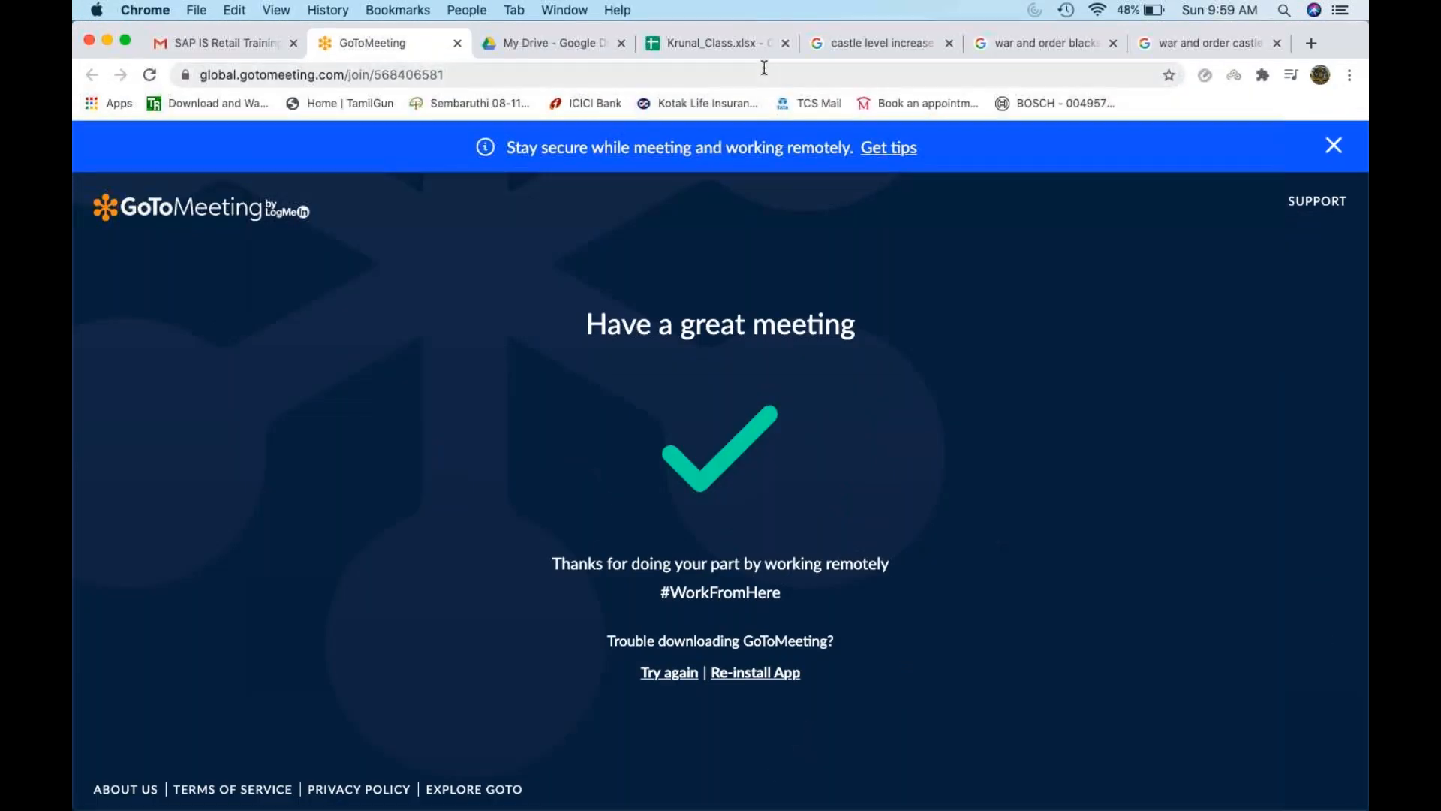
Bring up the Krunal_Class spreadsheet and close the three unrelated game tabs
left_click(758, 43)
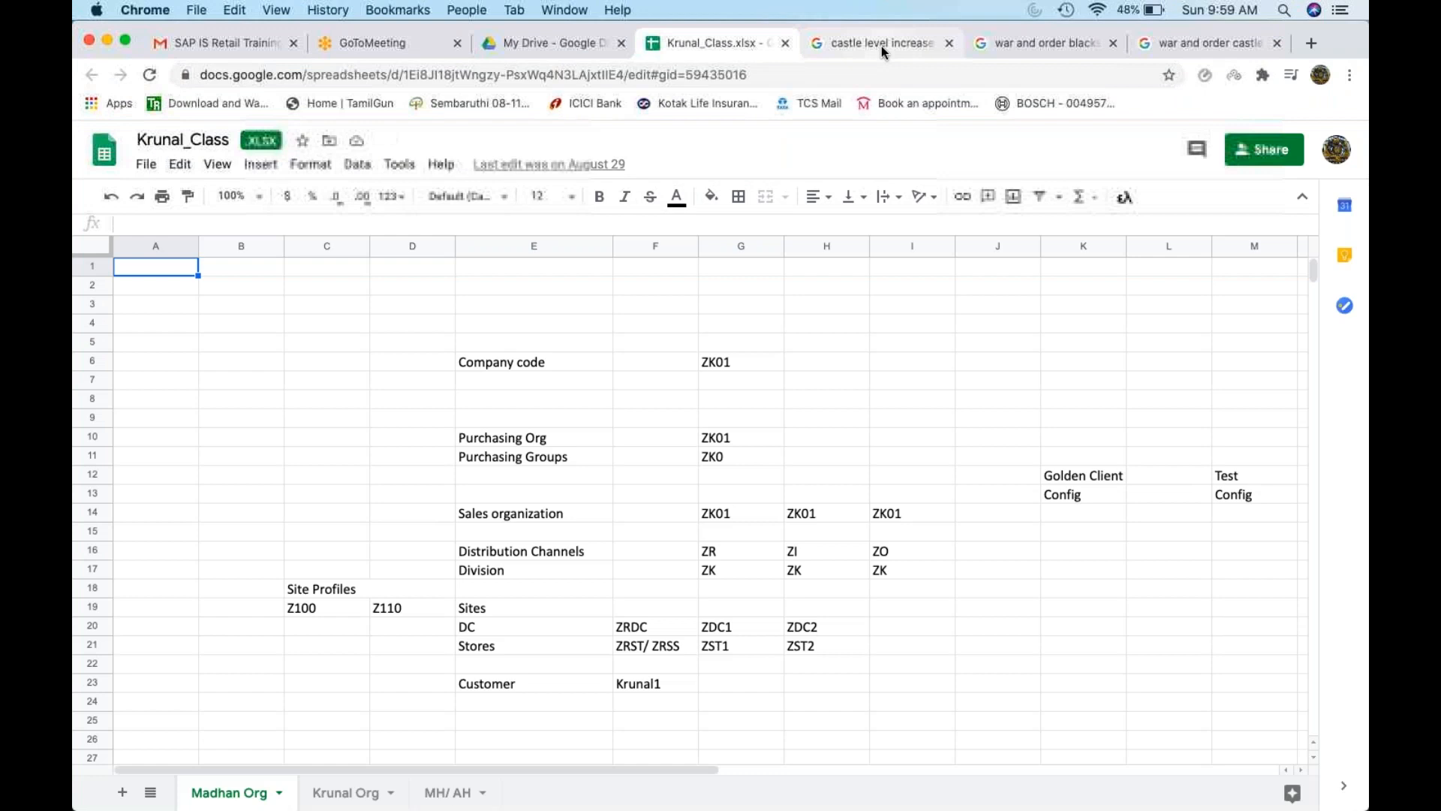
left_click(948, 43)
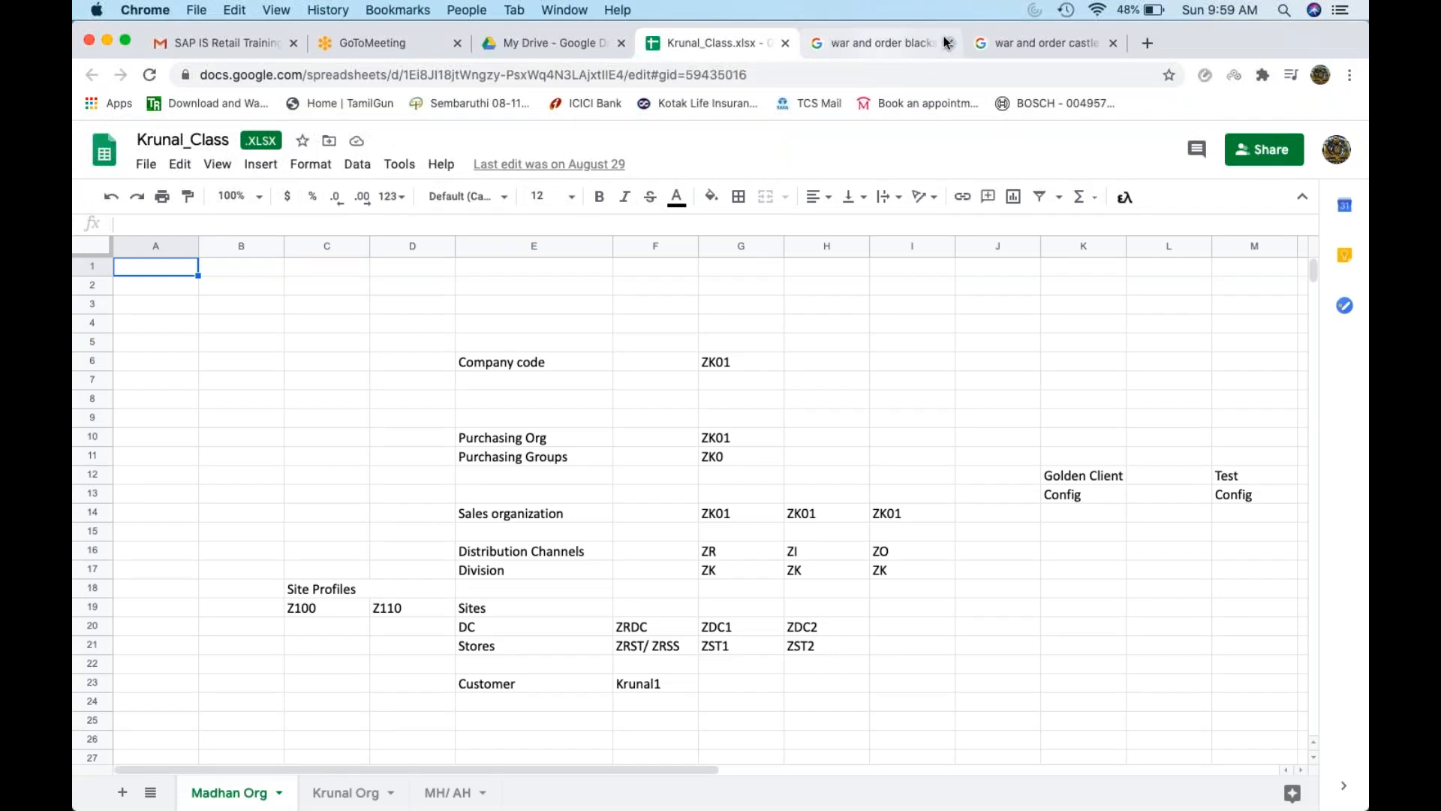
left_click(947, 42)
left_click(947, 43)
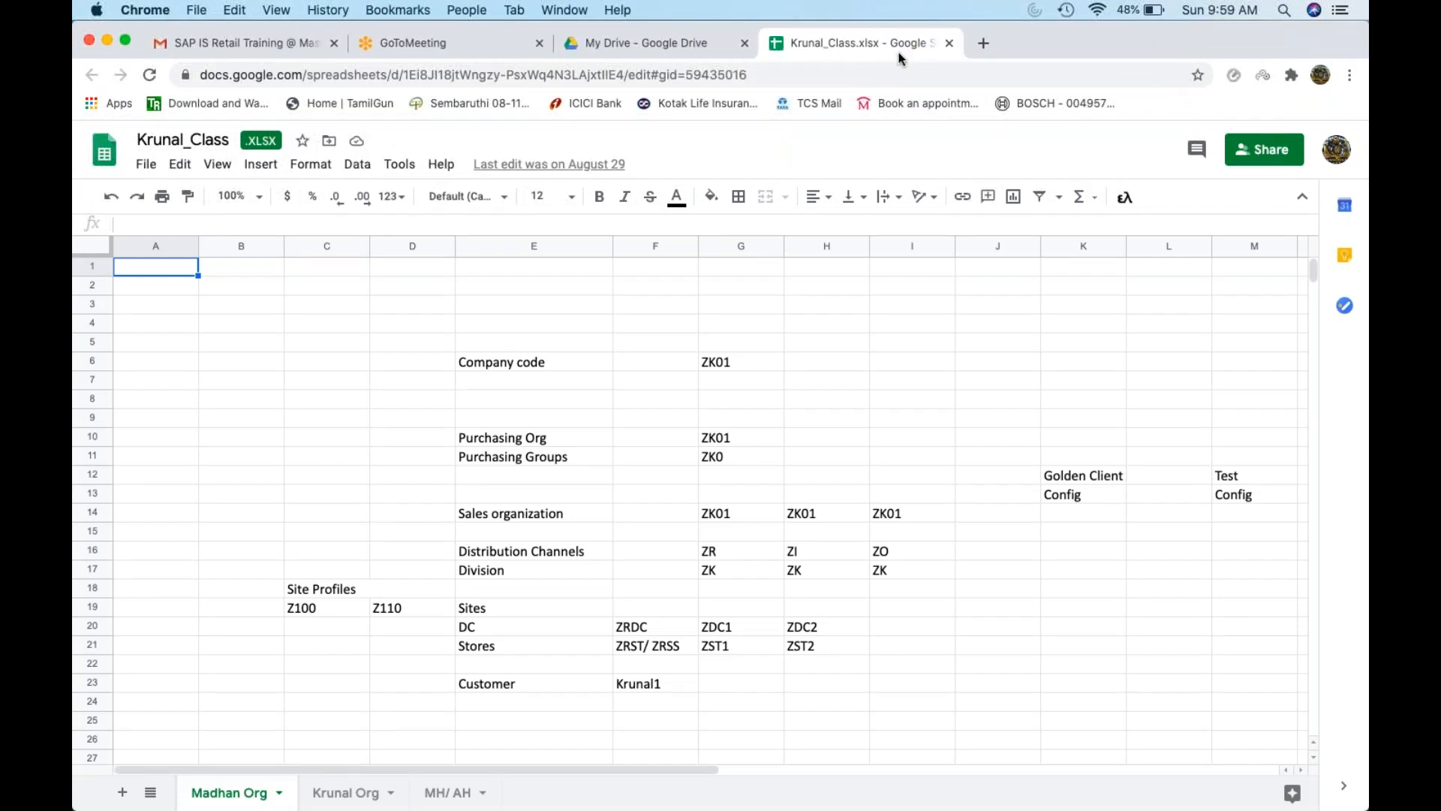
Check the Customer value in F23 on the Madhan Org sheet, then return to SAP
left_click(691, 517)
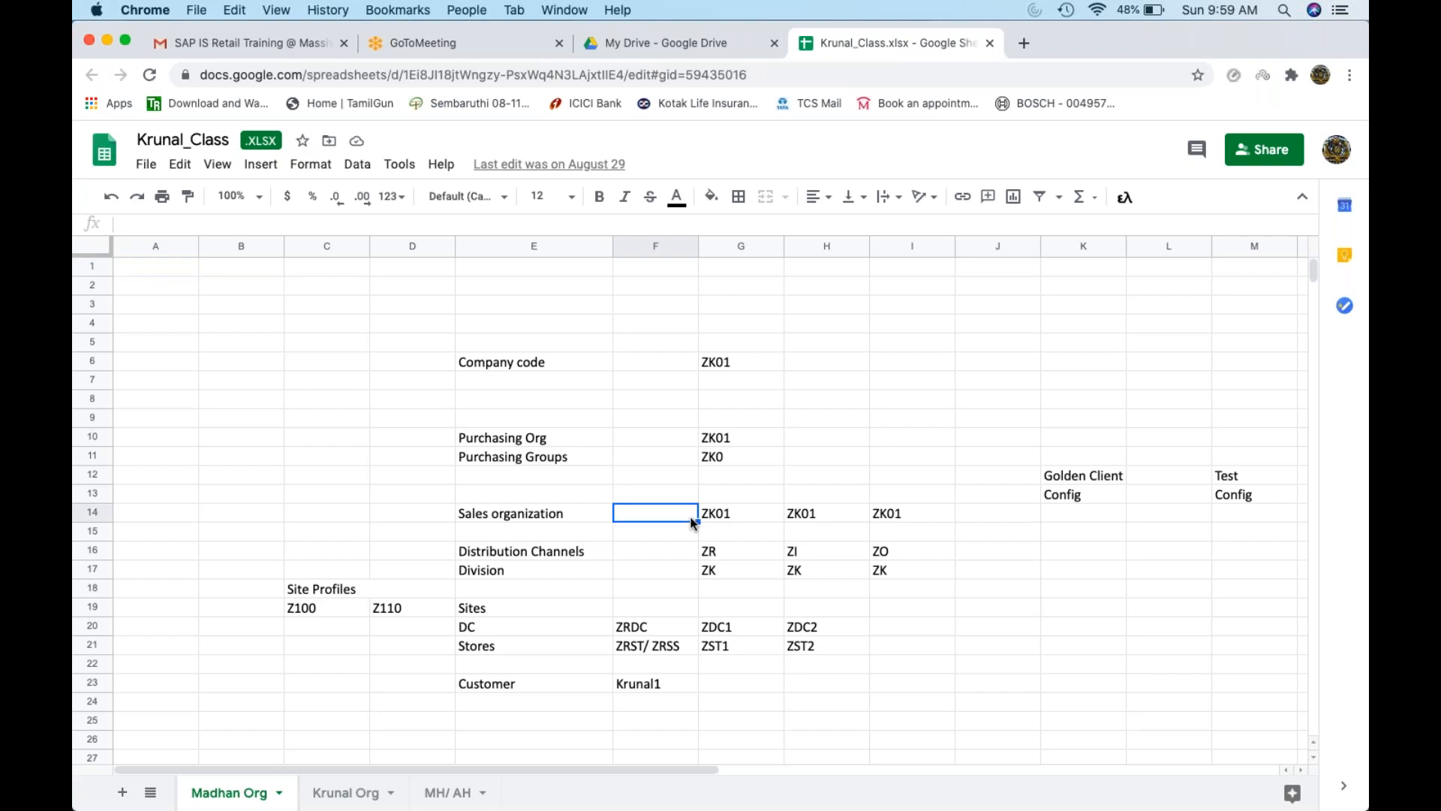
left_click(661, 686)
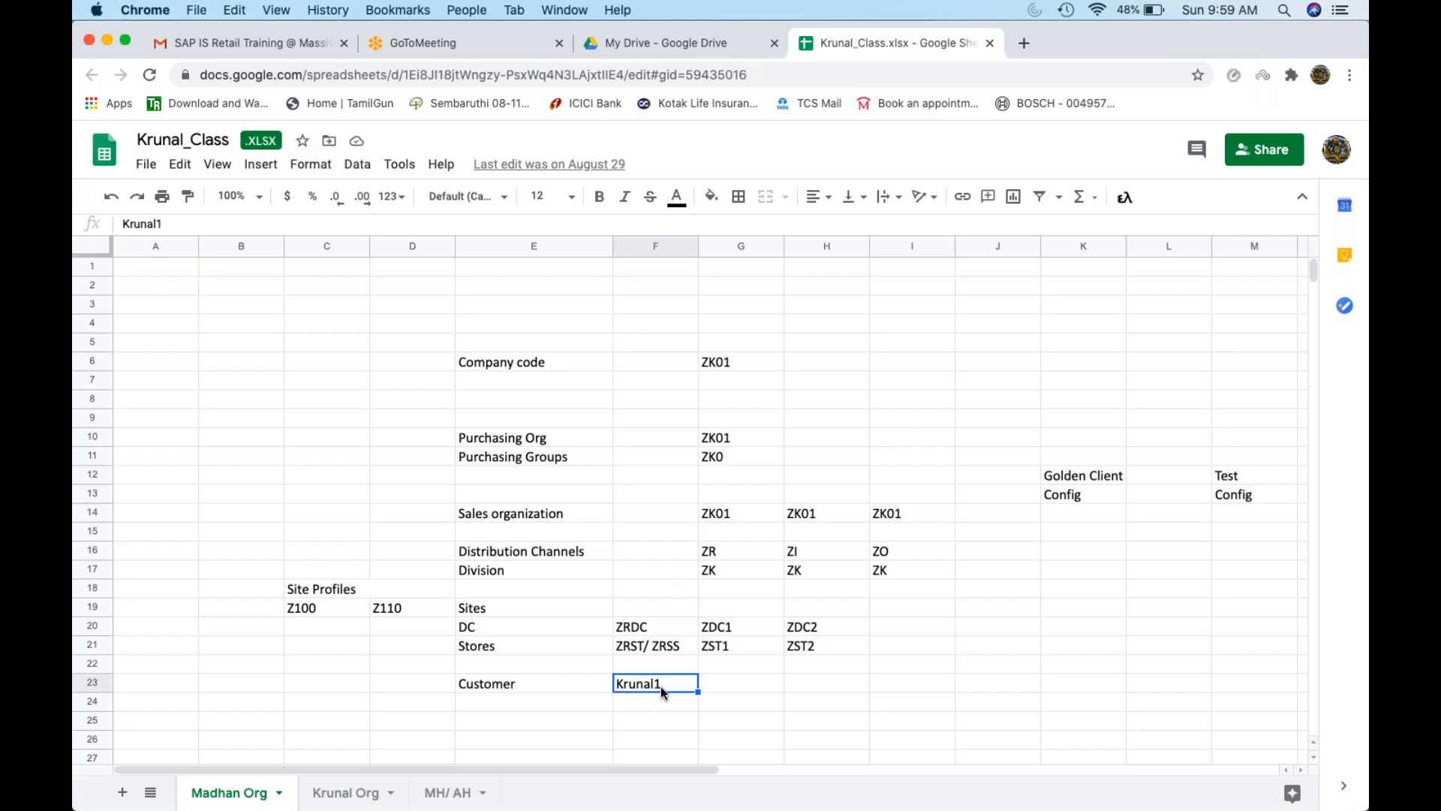
scroll(661, 686, "down", 1)
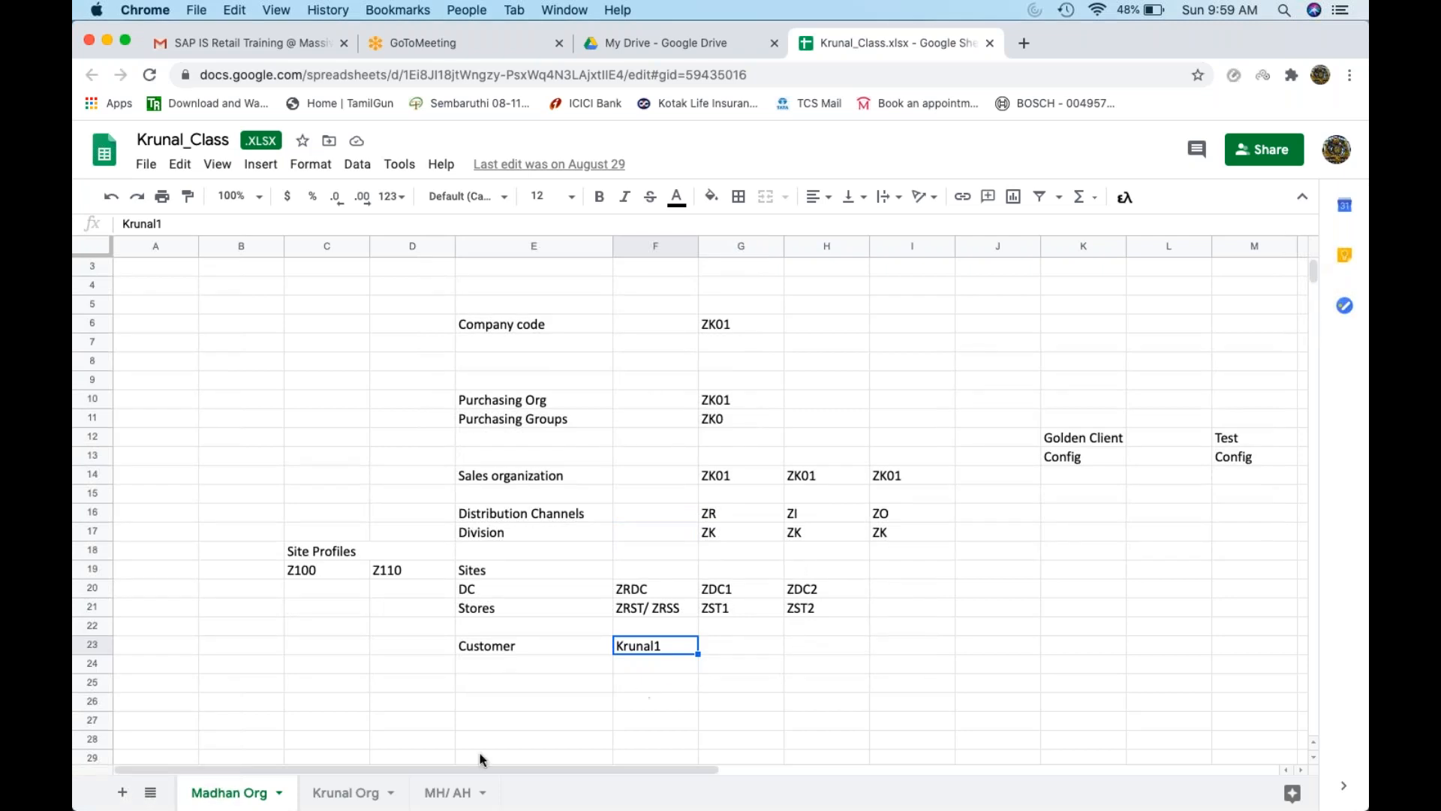
left_click(363, 792)
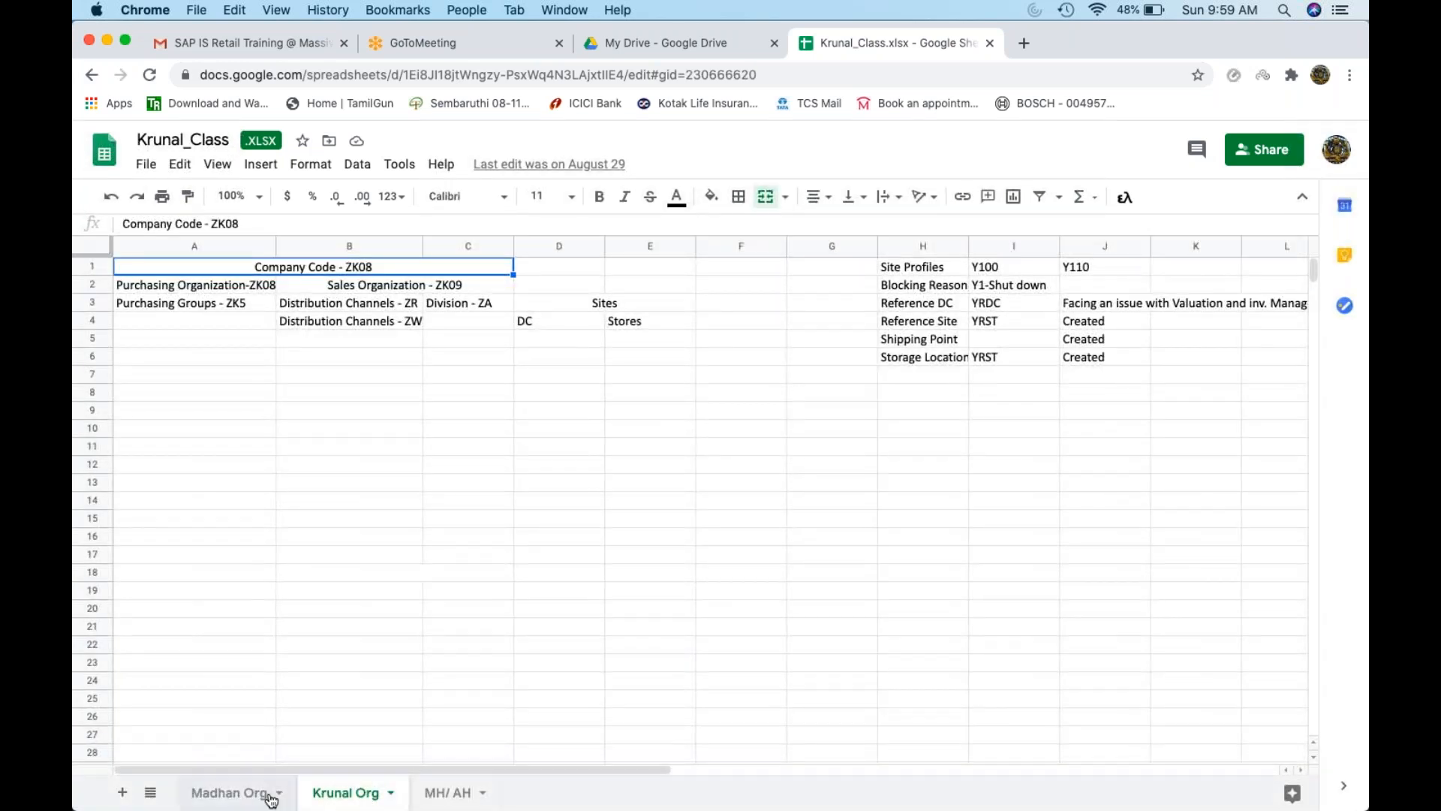
left_click(269, 797)
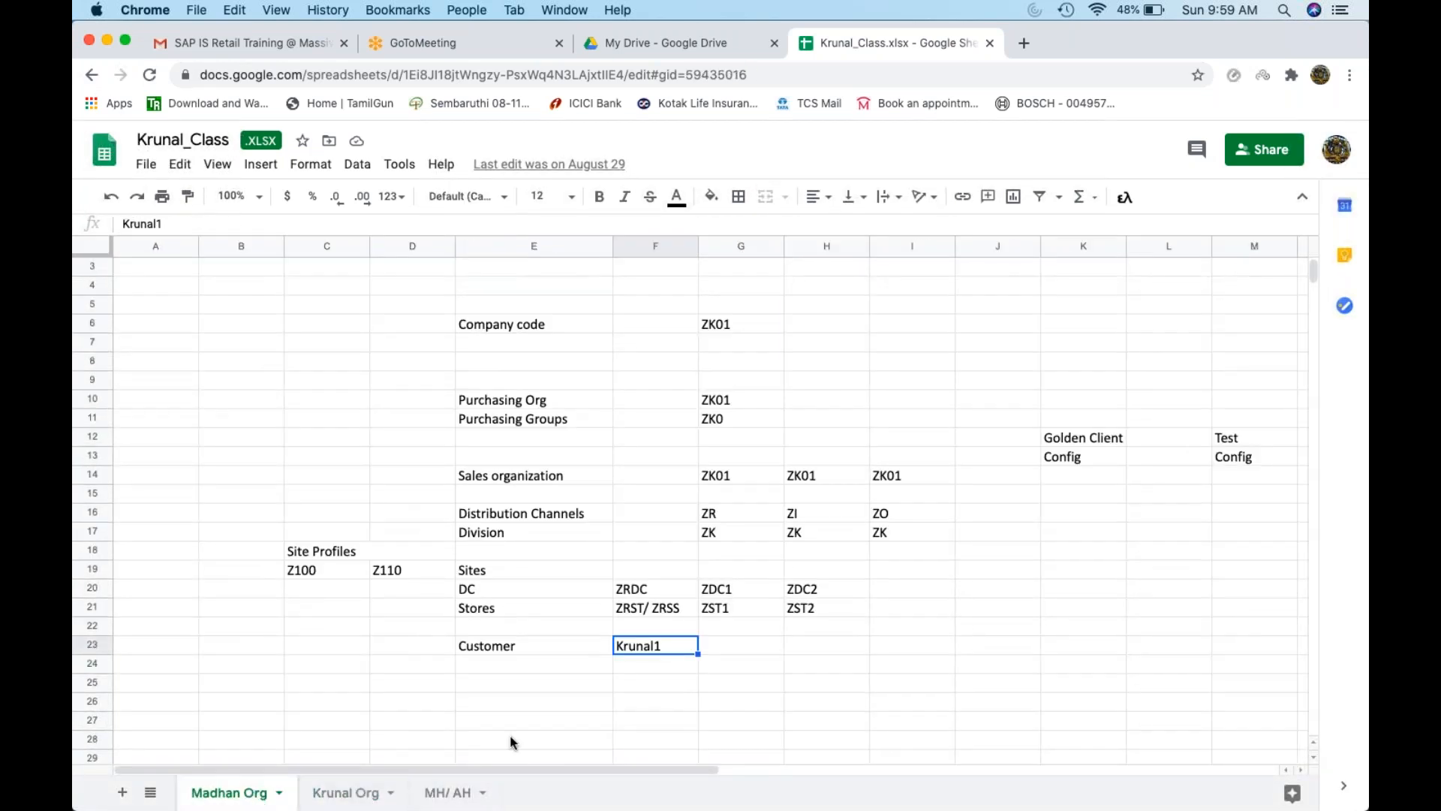
key("super+Tab")
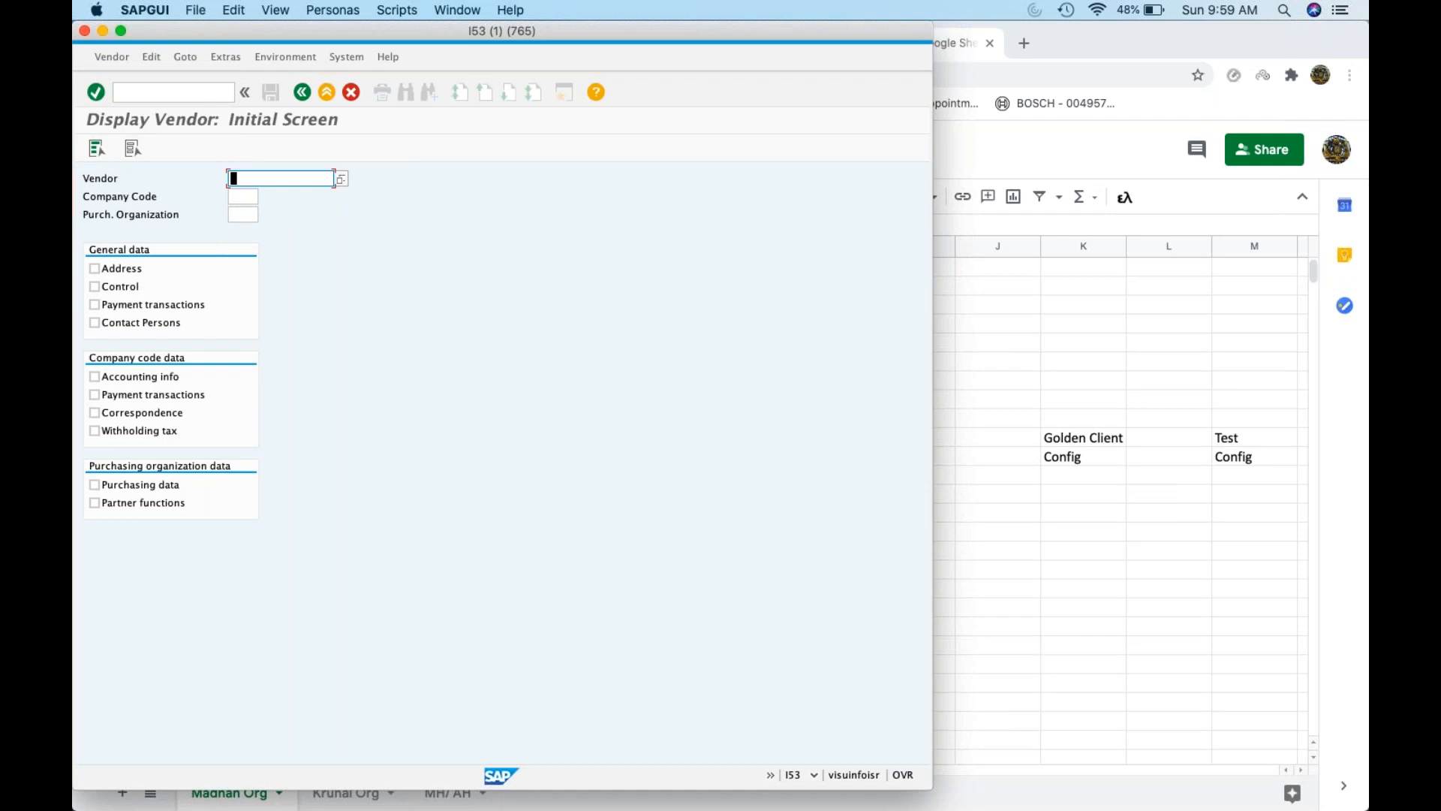
key("F4")
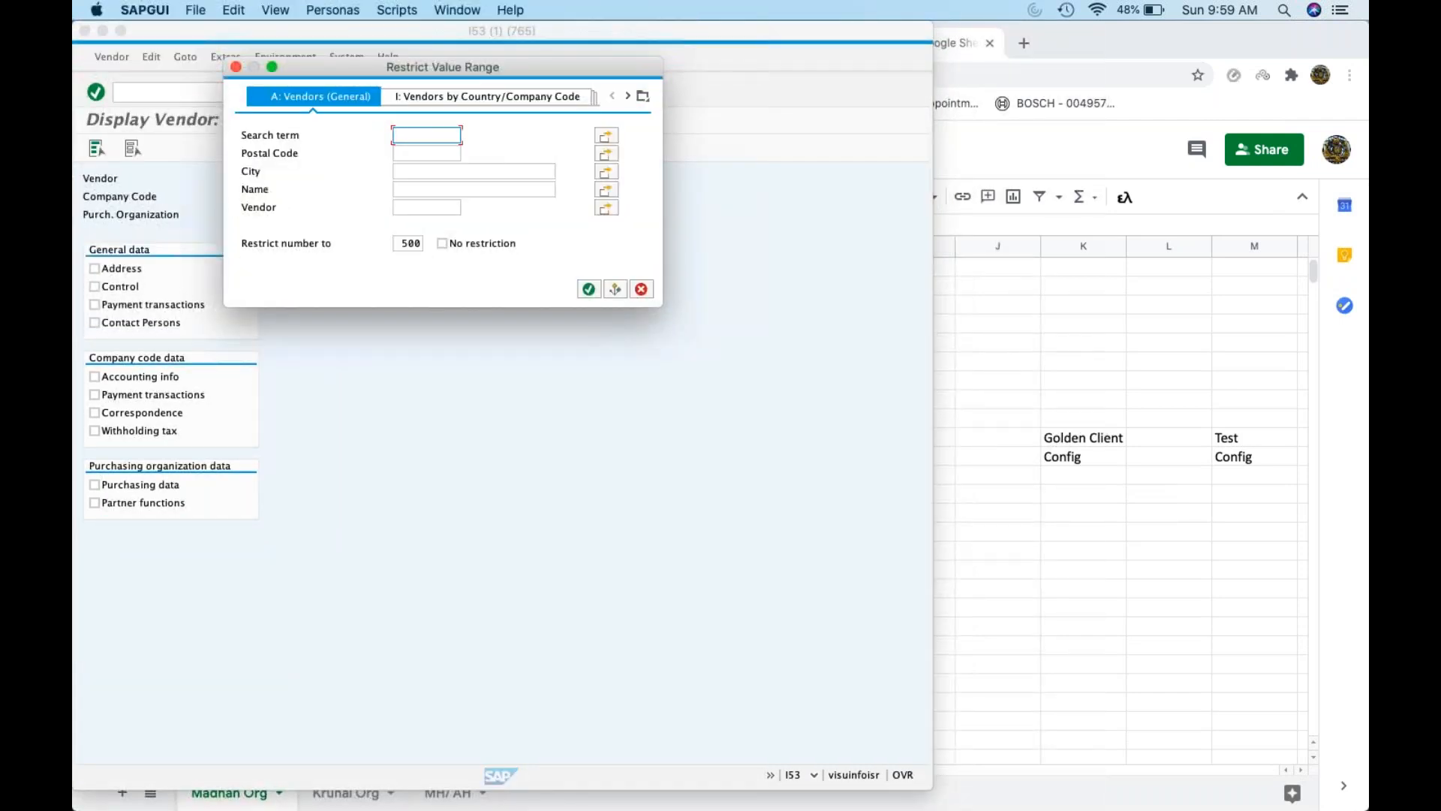
key("super+Tab")
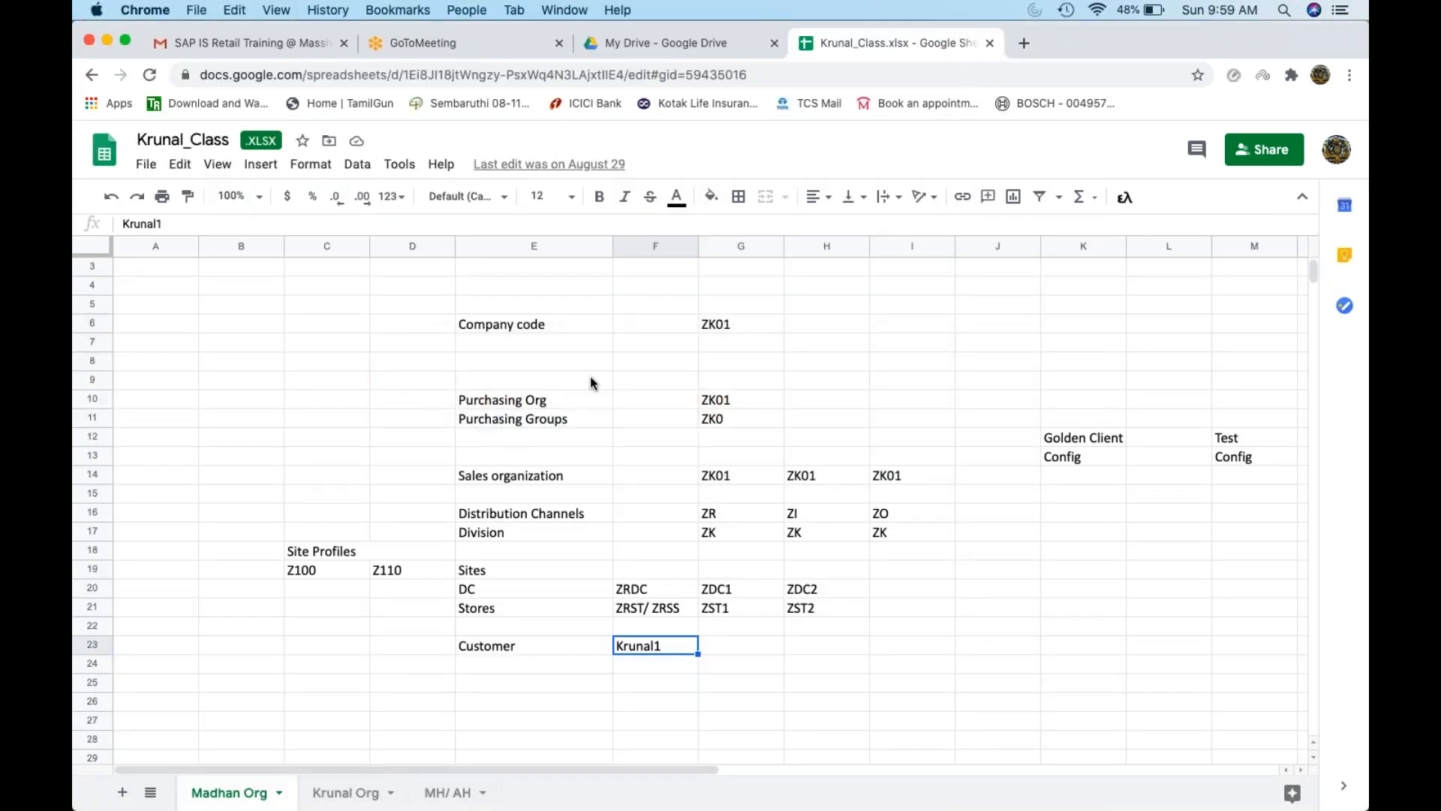
key("super+Tab")
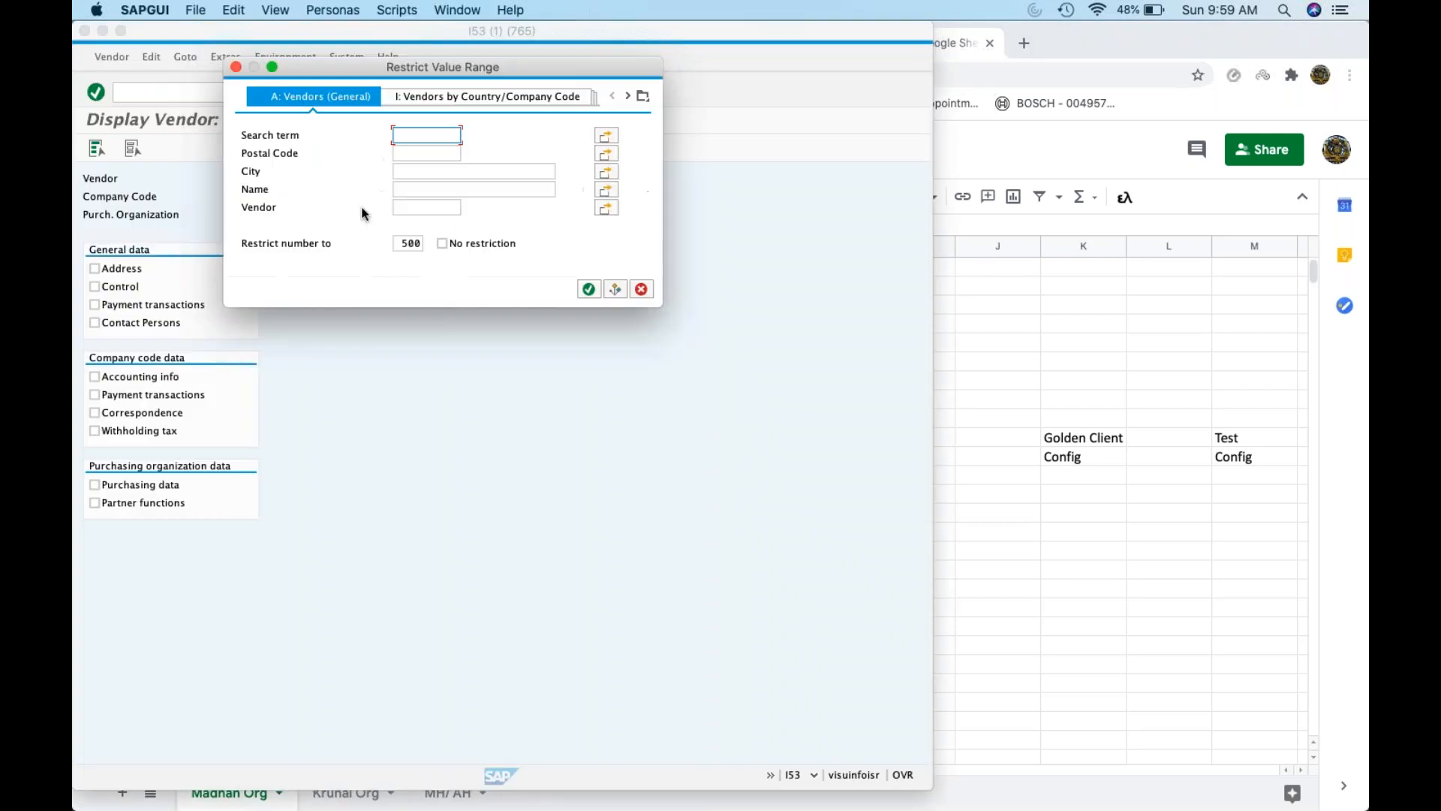
left_click(644, 95)
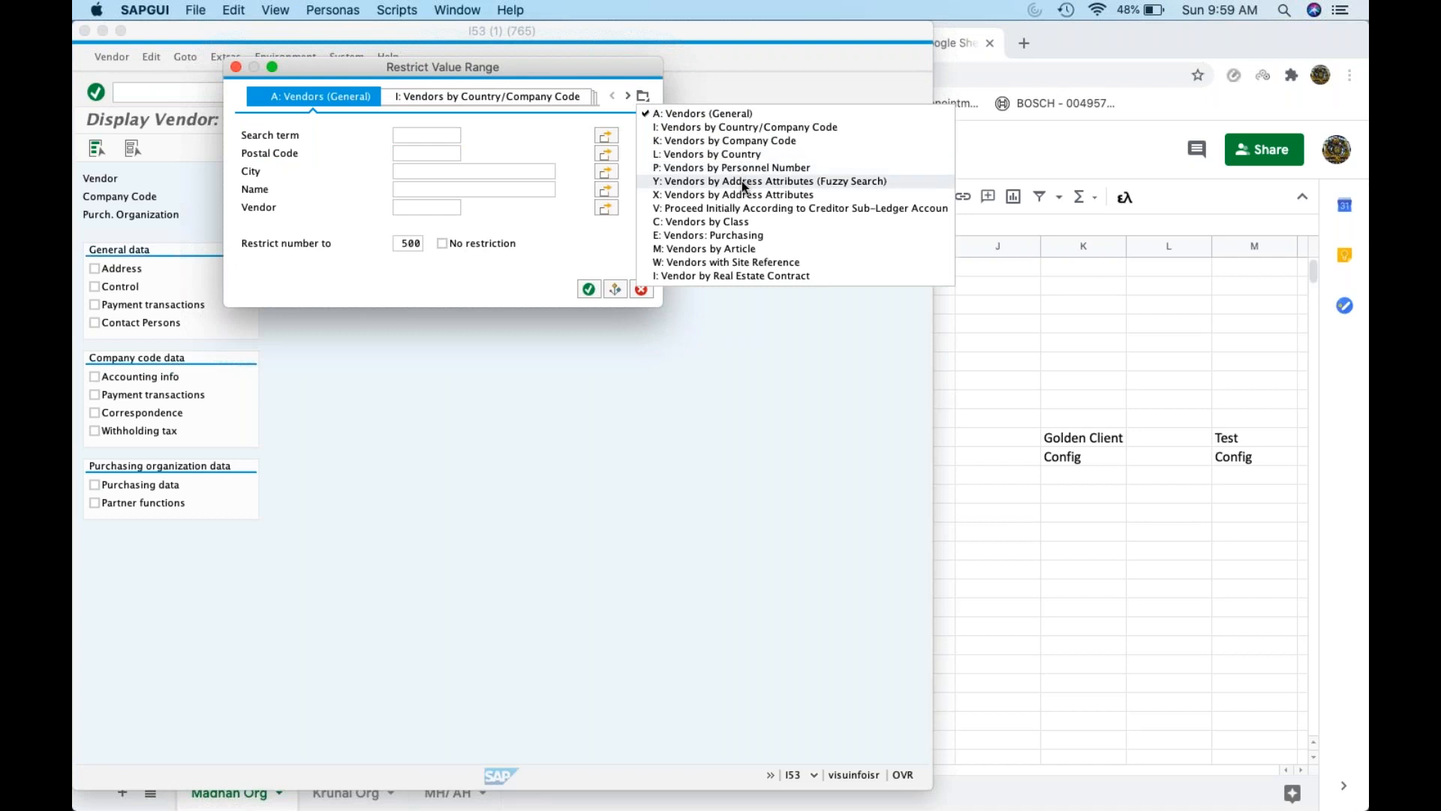
left_click(740, 131)
key("super+Tab")
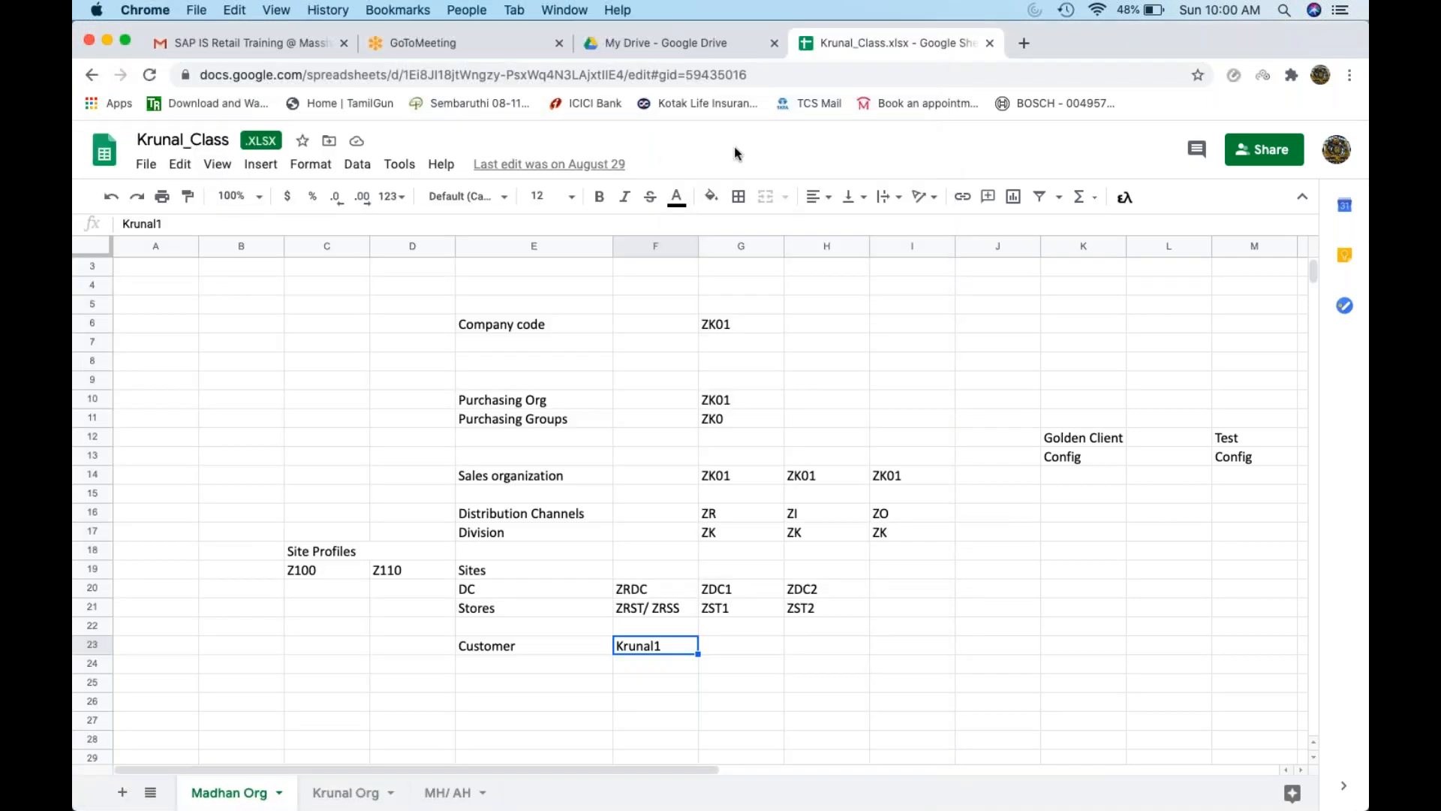
key("super+Tab")
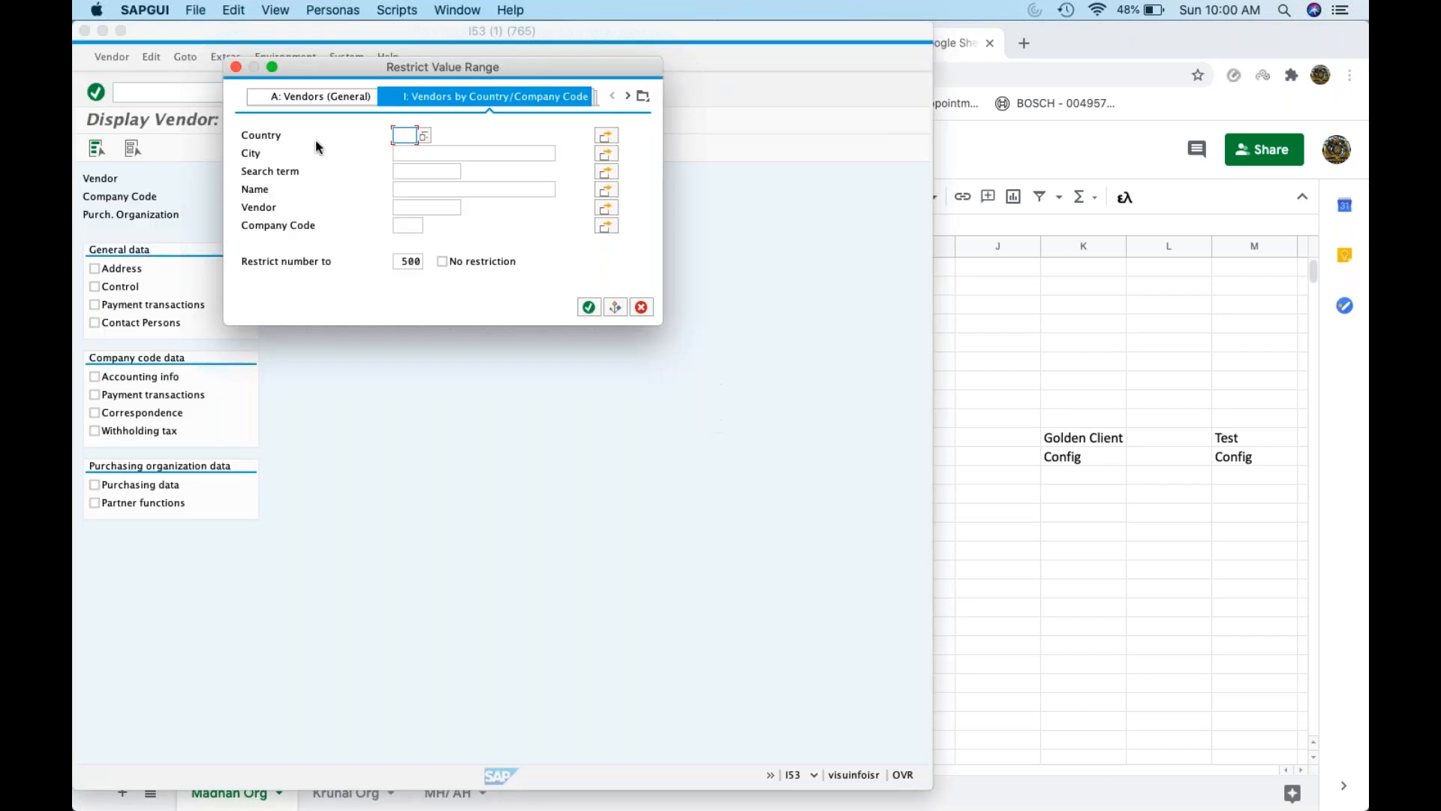
left_click(404, 224)
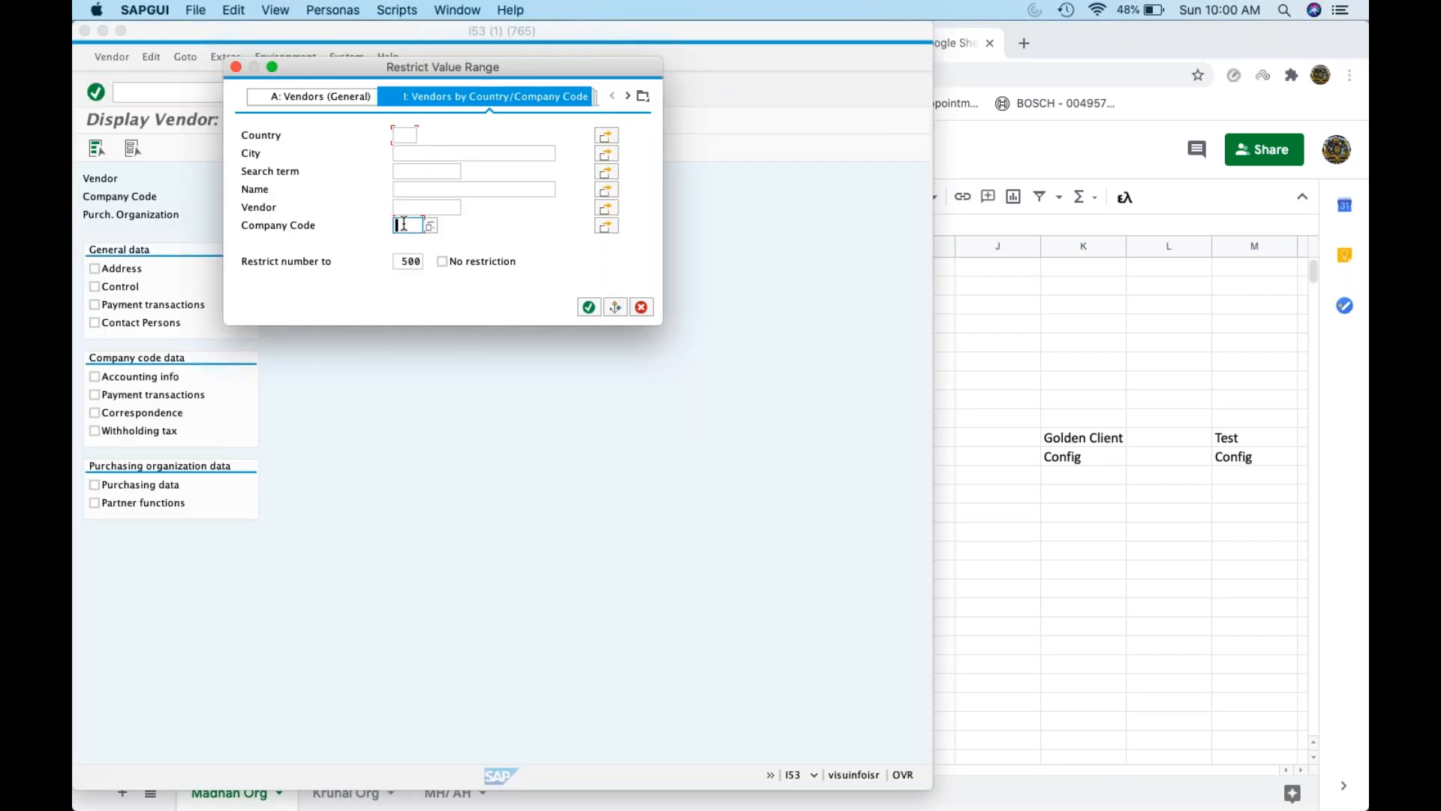
type("ZK01")
key("Return")
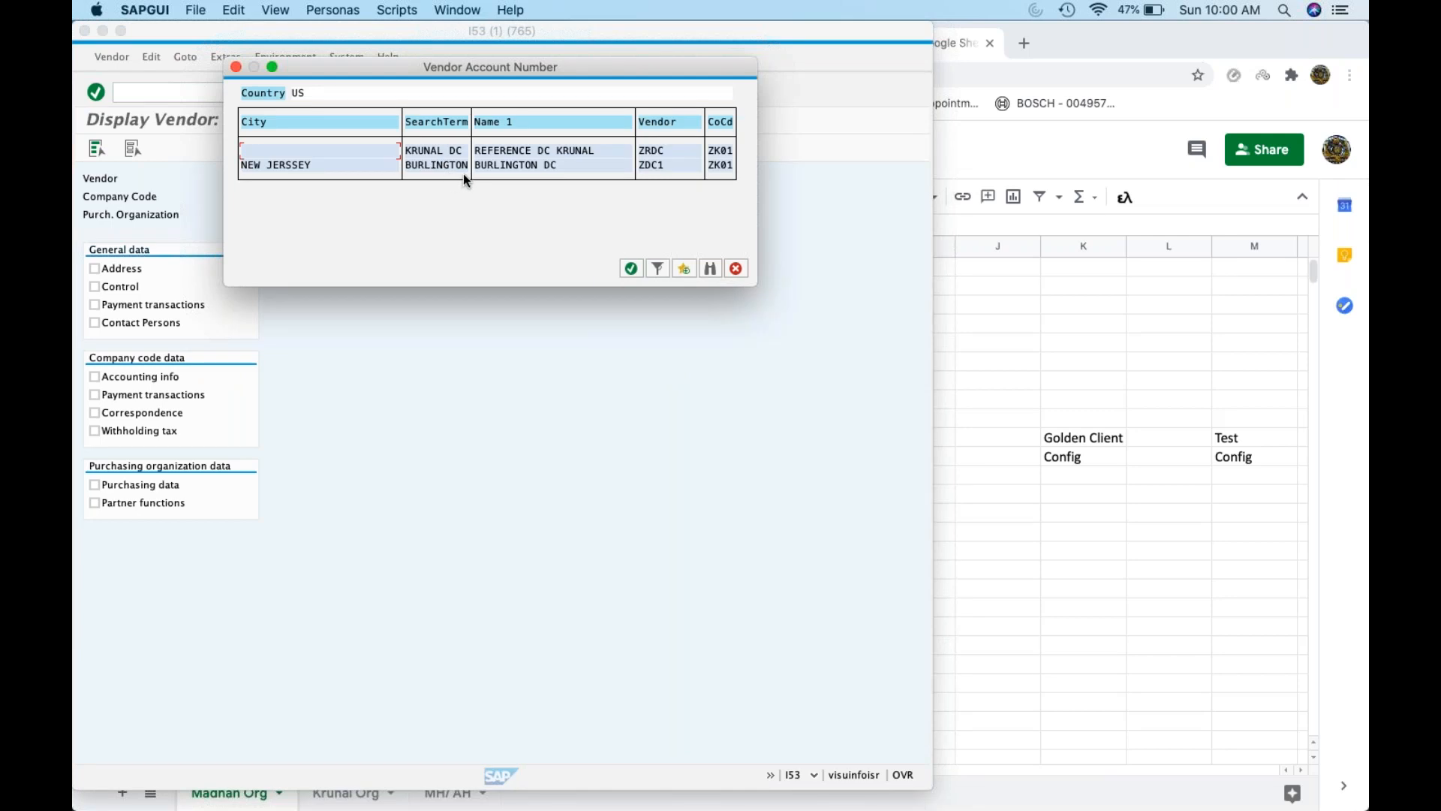
Open SE16N on table LFA1 and search the vendors by name
left_click(736, 270)
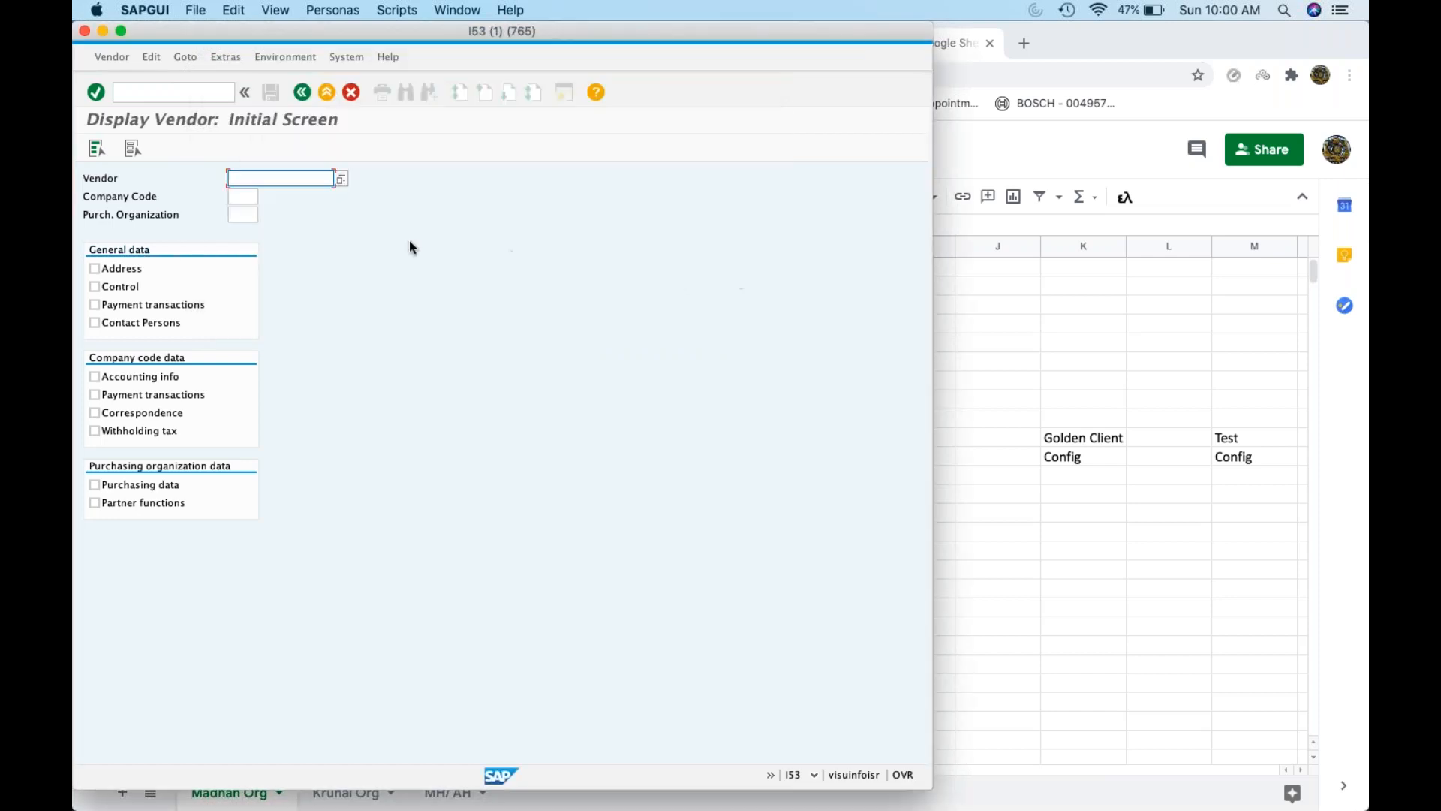
left_click(199, 93)
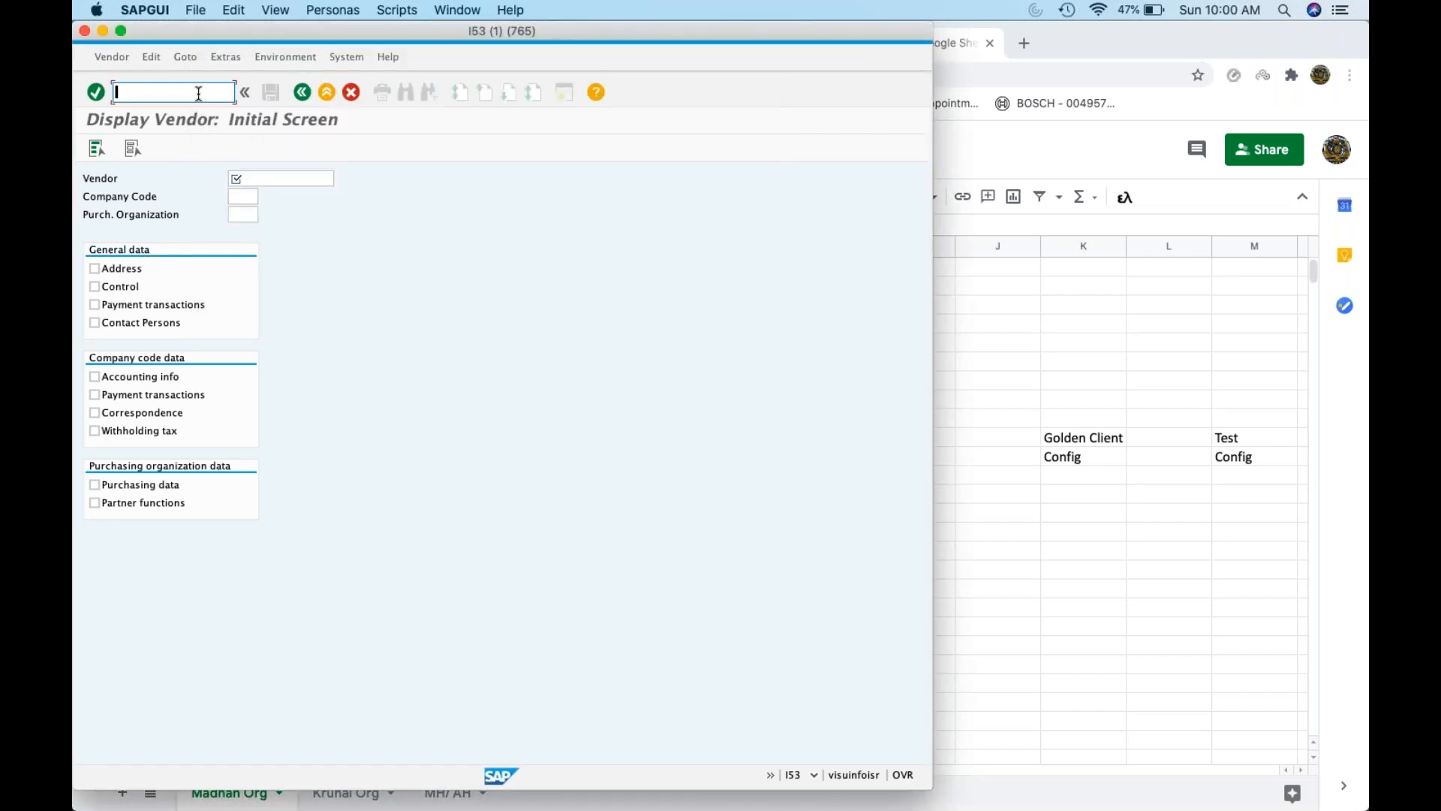
type("/nse16n")
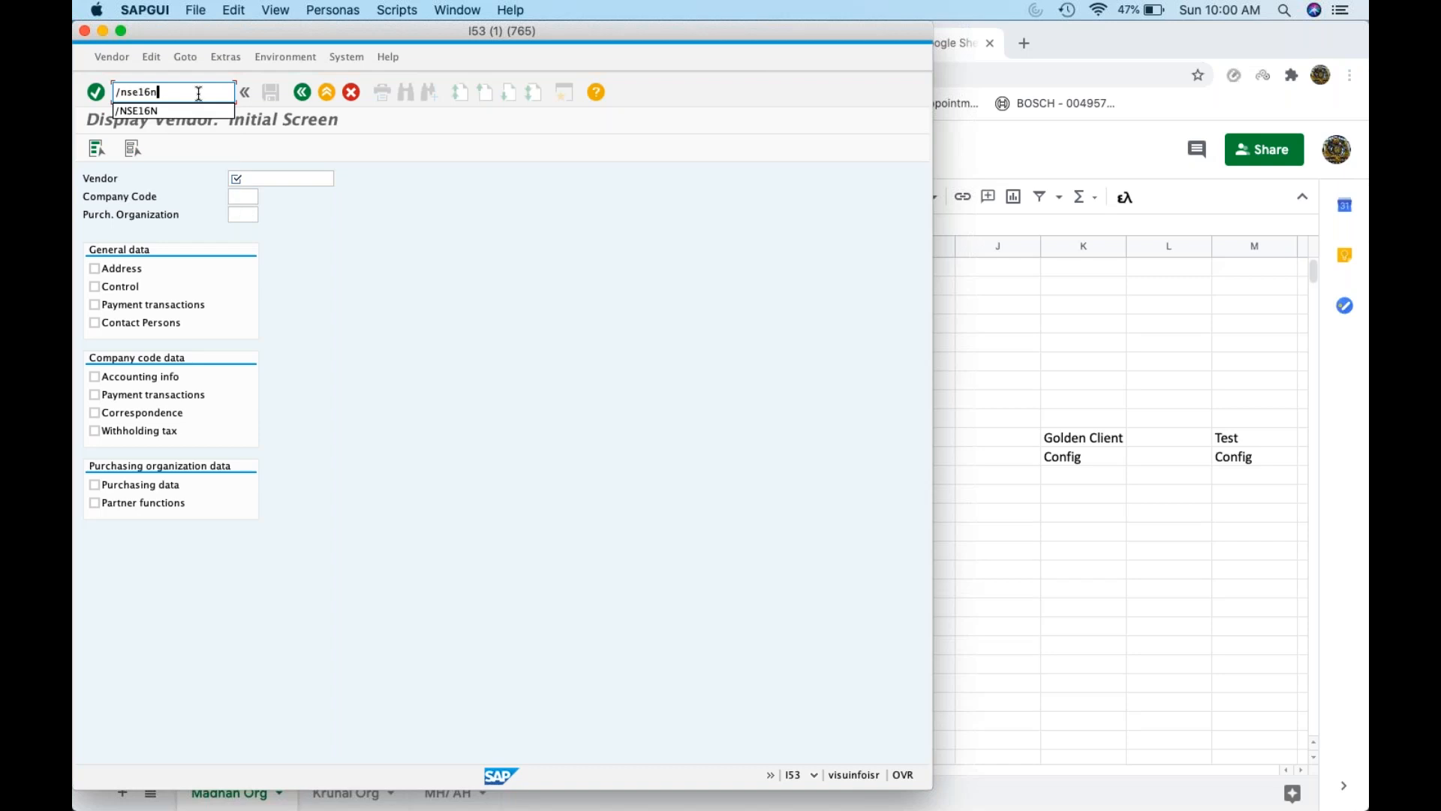
key("Return")
type("lfa1")
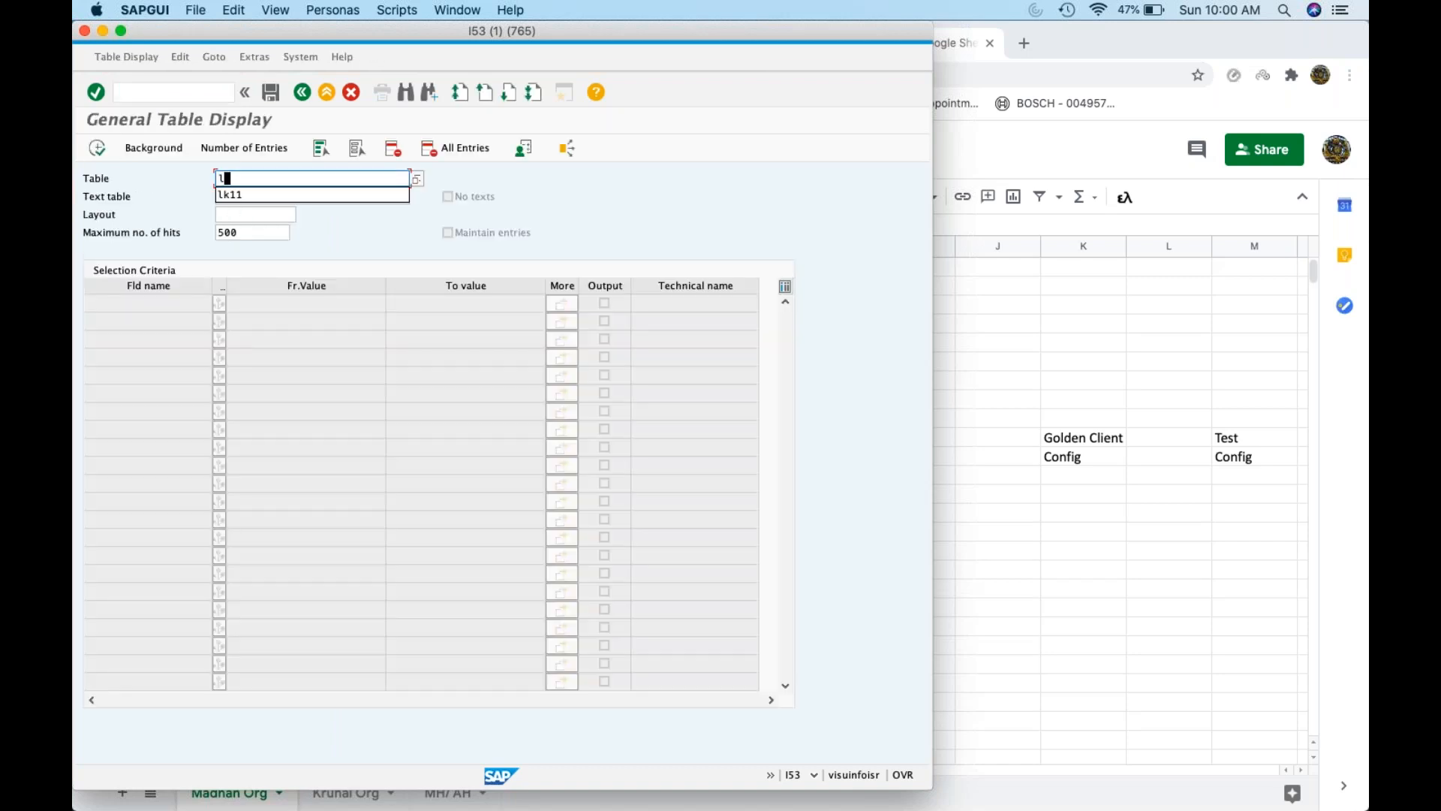
key("Return")
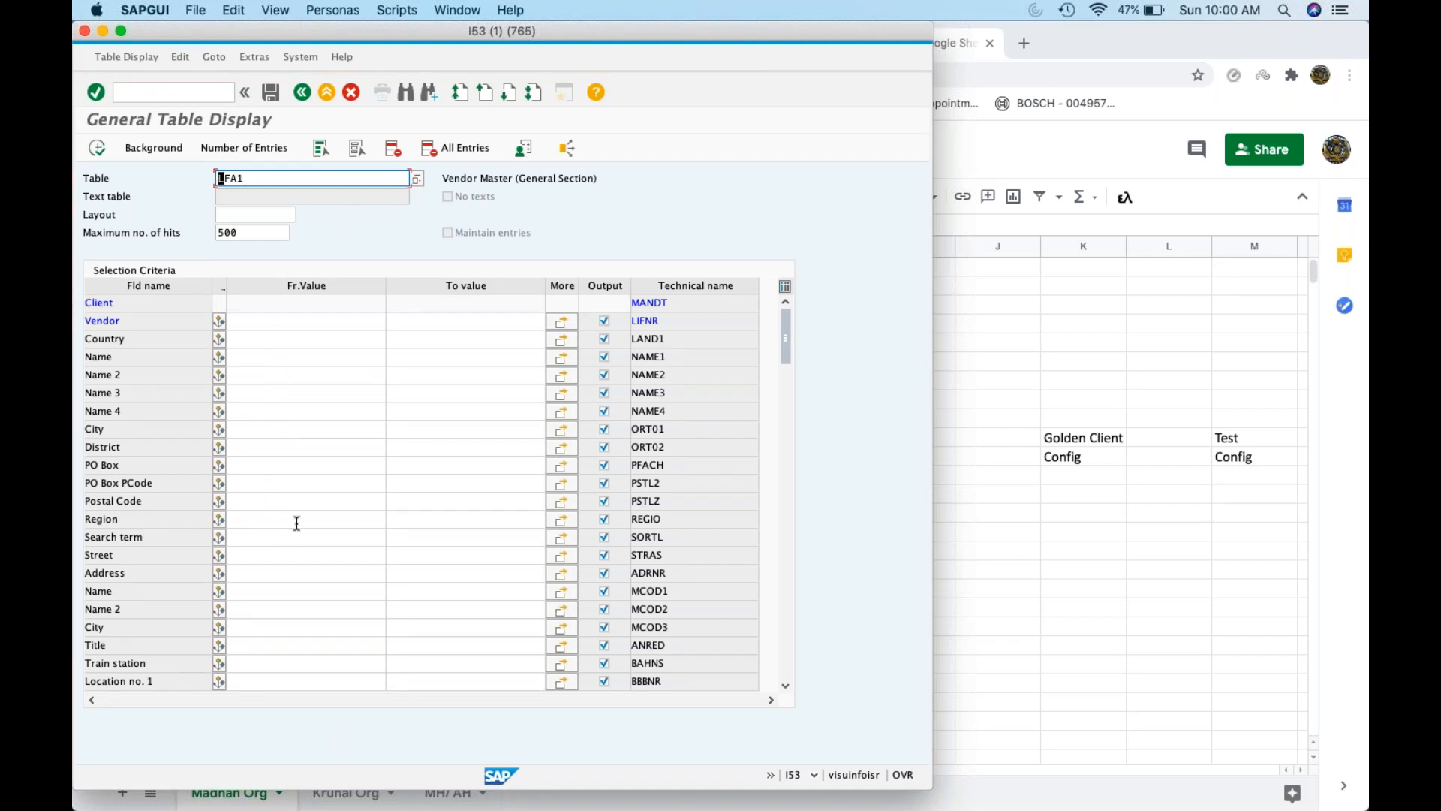
scroll(296, 524, "down", 5)
scroll(421, 491, "down", 1)
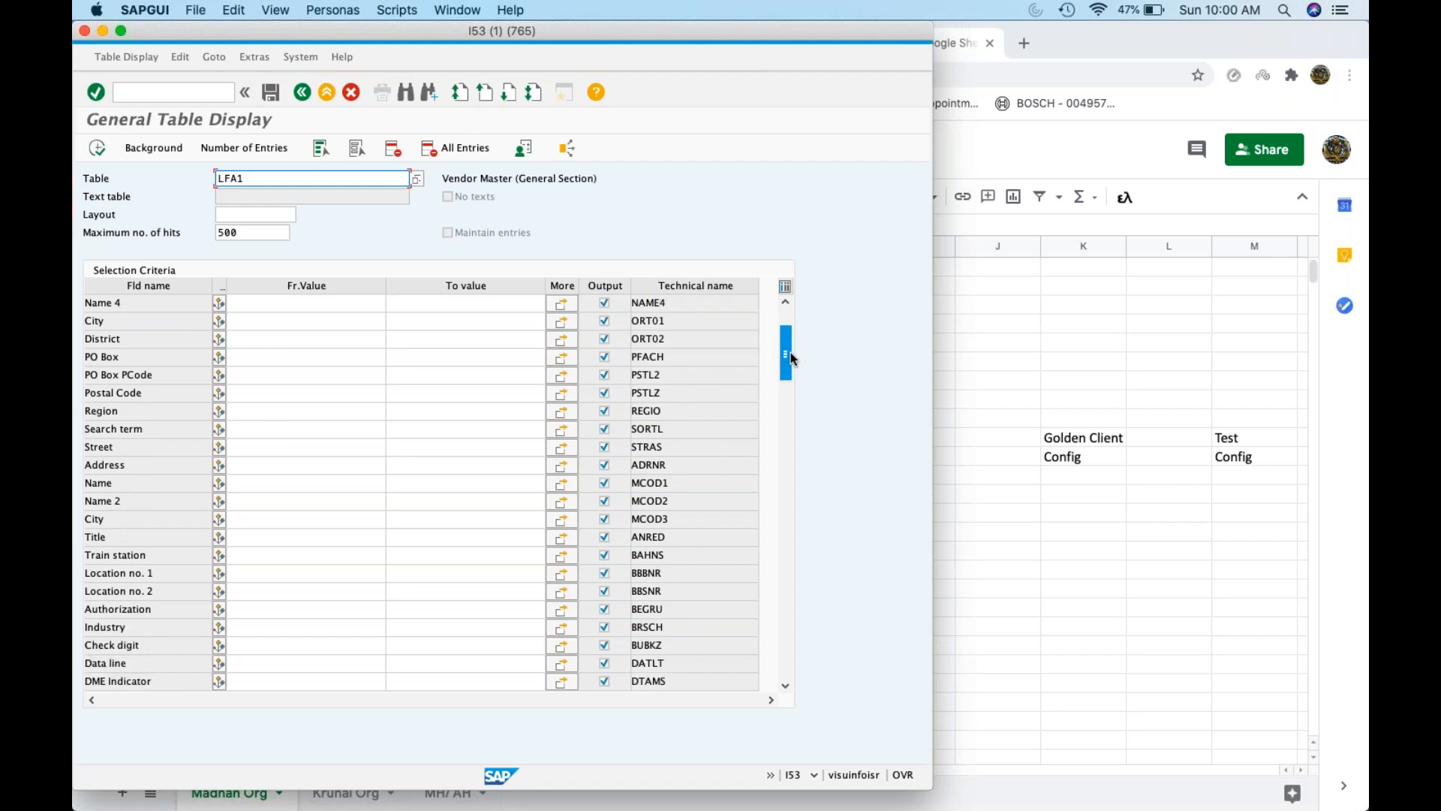
scroll(420, 492, "down", 10)
left_click_drag(786, 378, 785, 334)
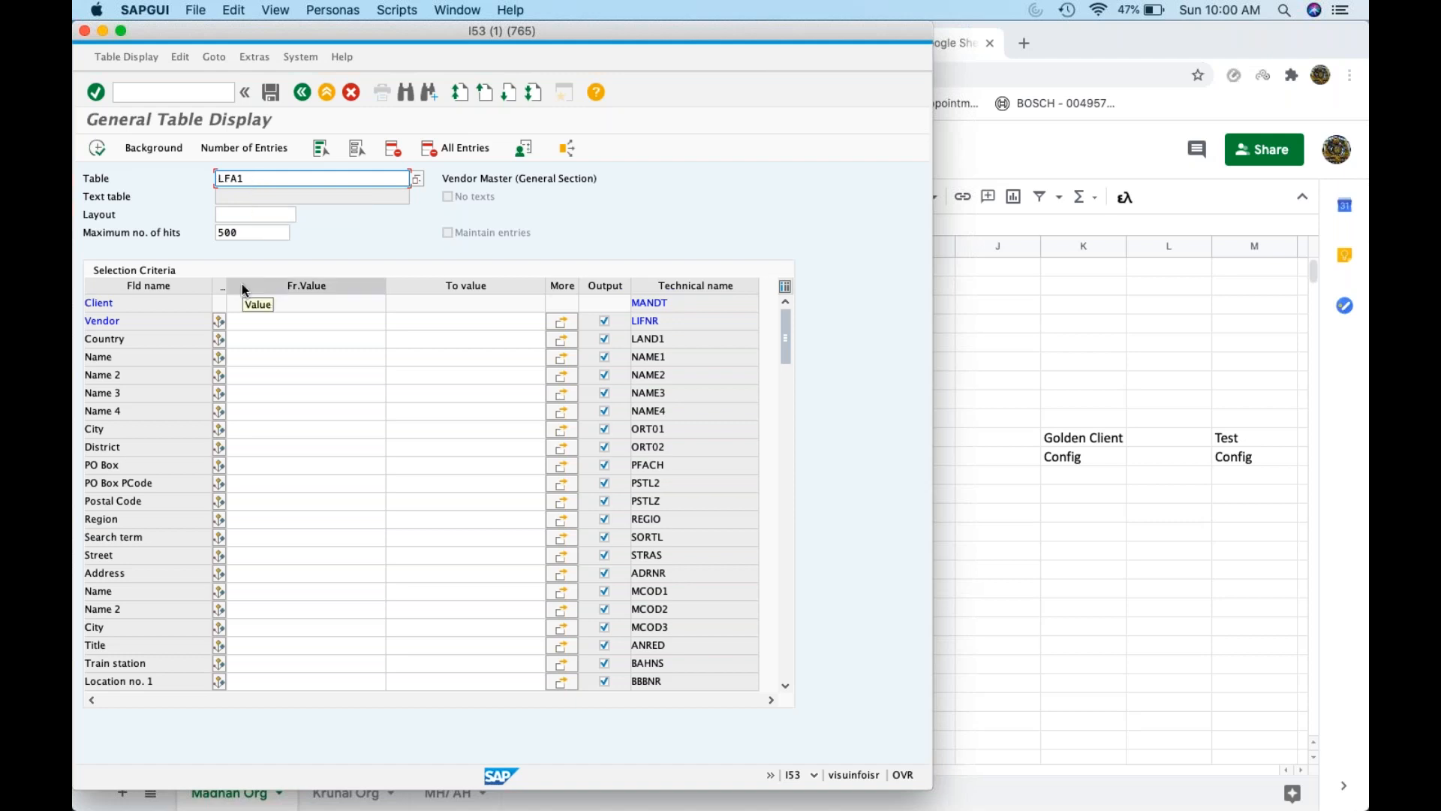
left_click(239, 357)
type("krunal*")
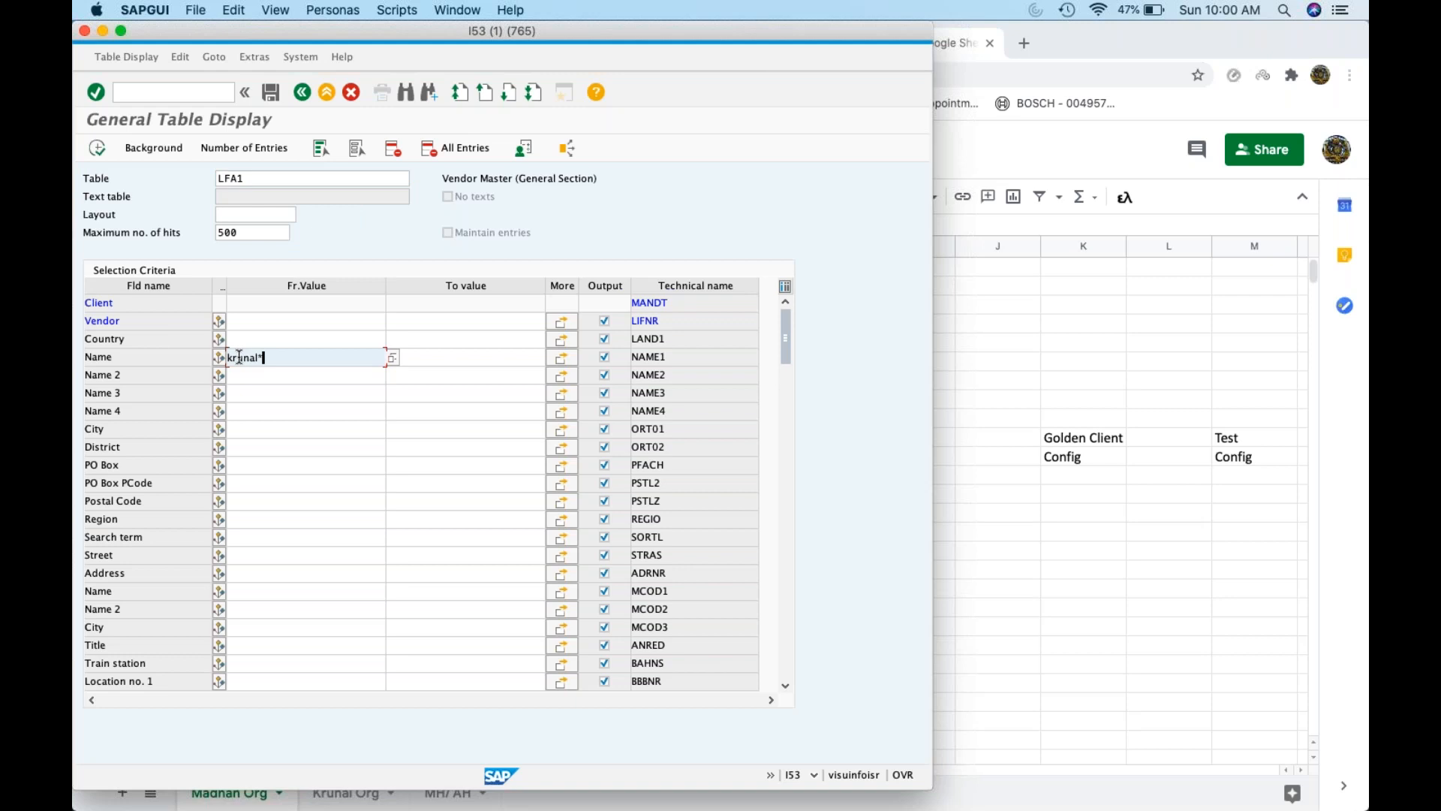
left_click(97, 148)
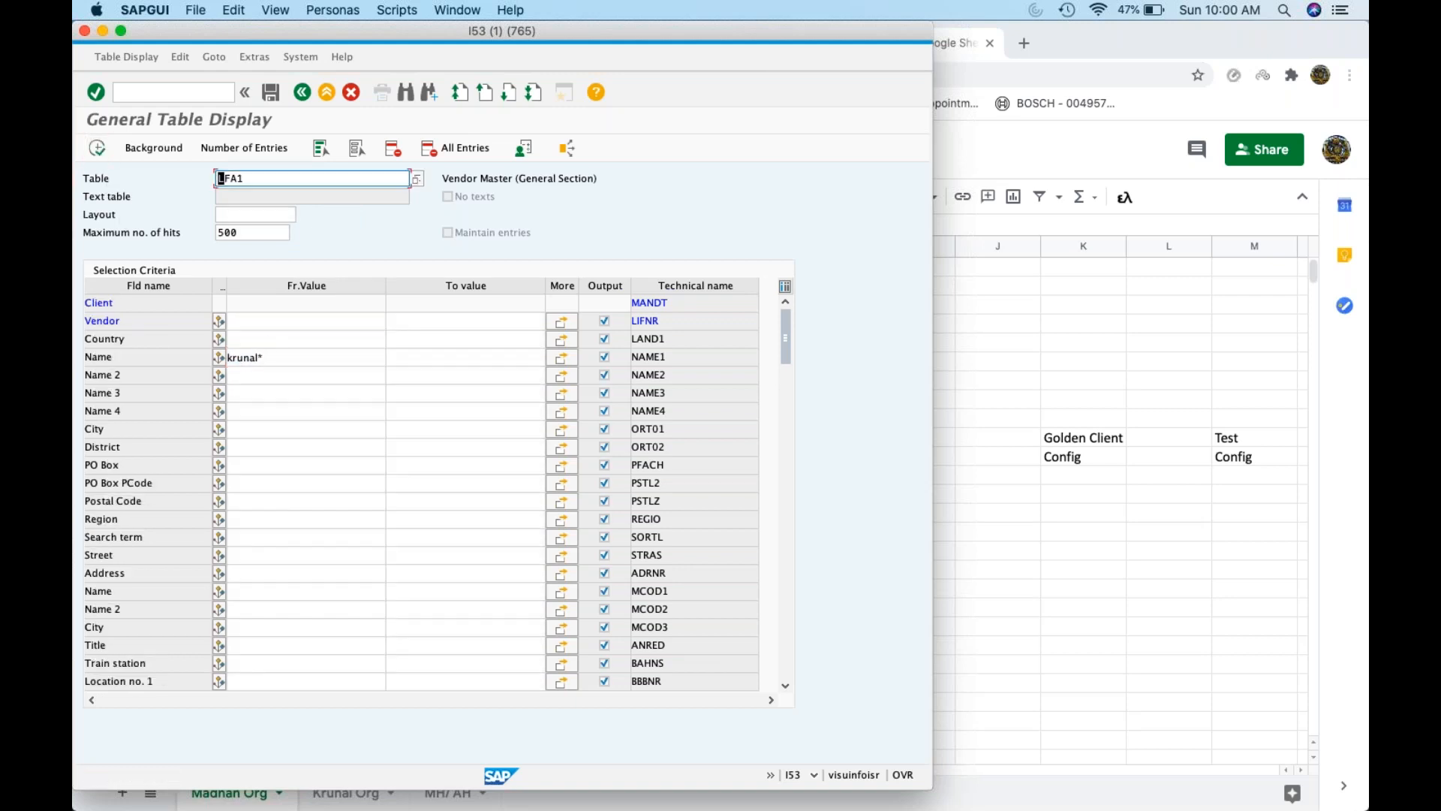
Switch the table to LFB1 and list its entries for company code ZK01
left_click(276, 357)
left_click(294, 180)
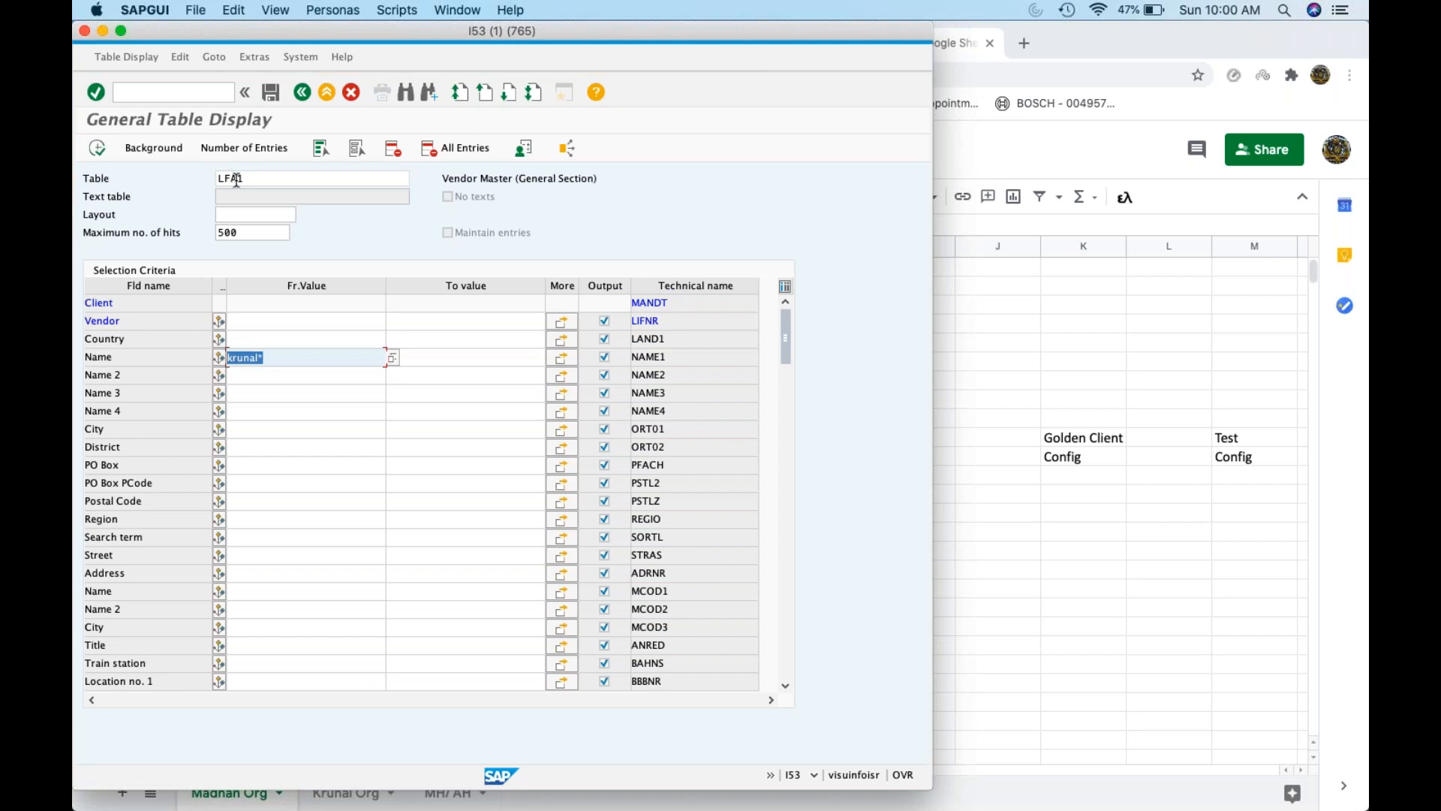
key("Left")
type("b")
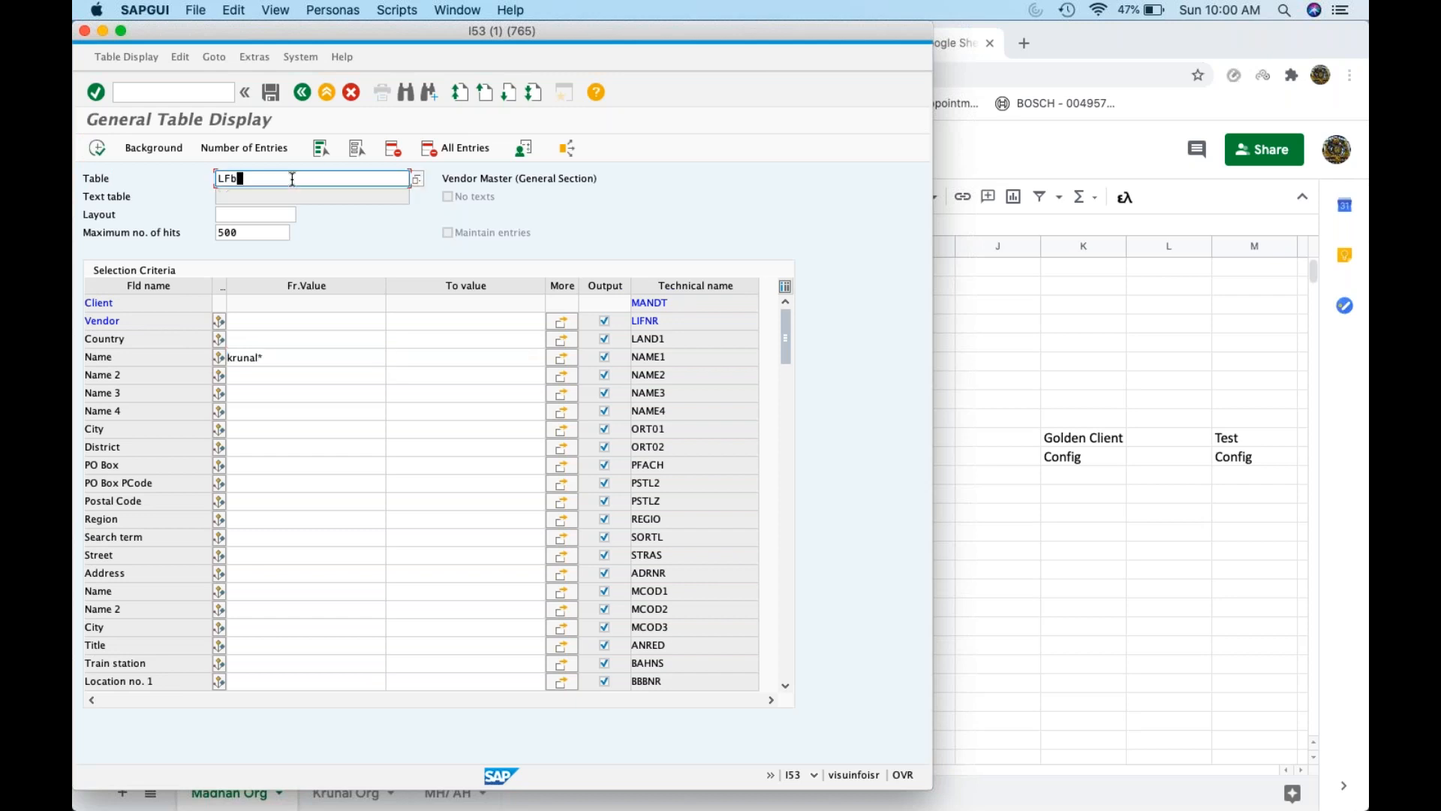
key("Return")
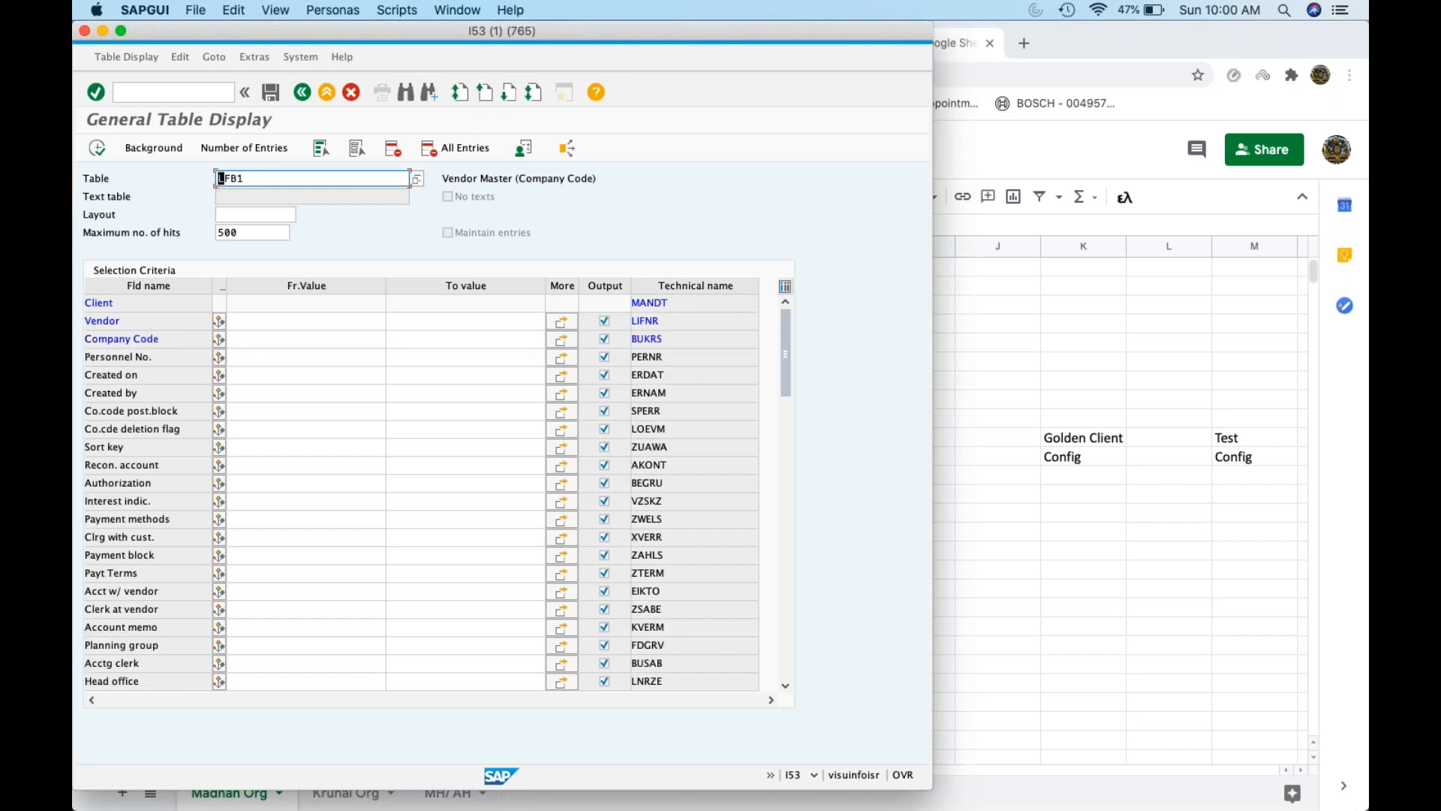
left_click(291, 350)
left_click(291, 338)
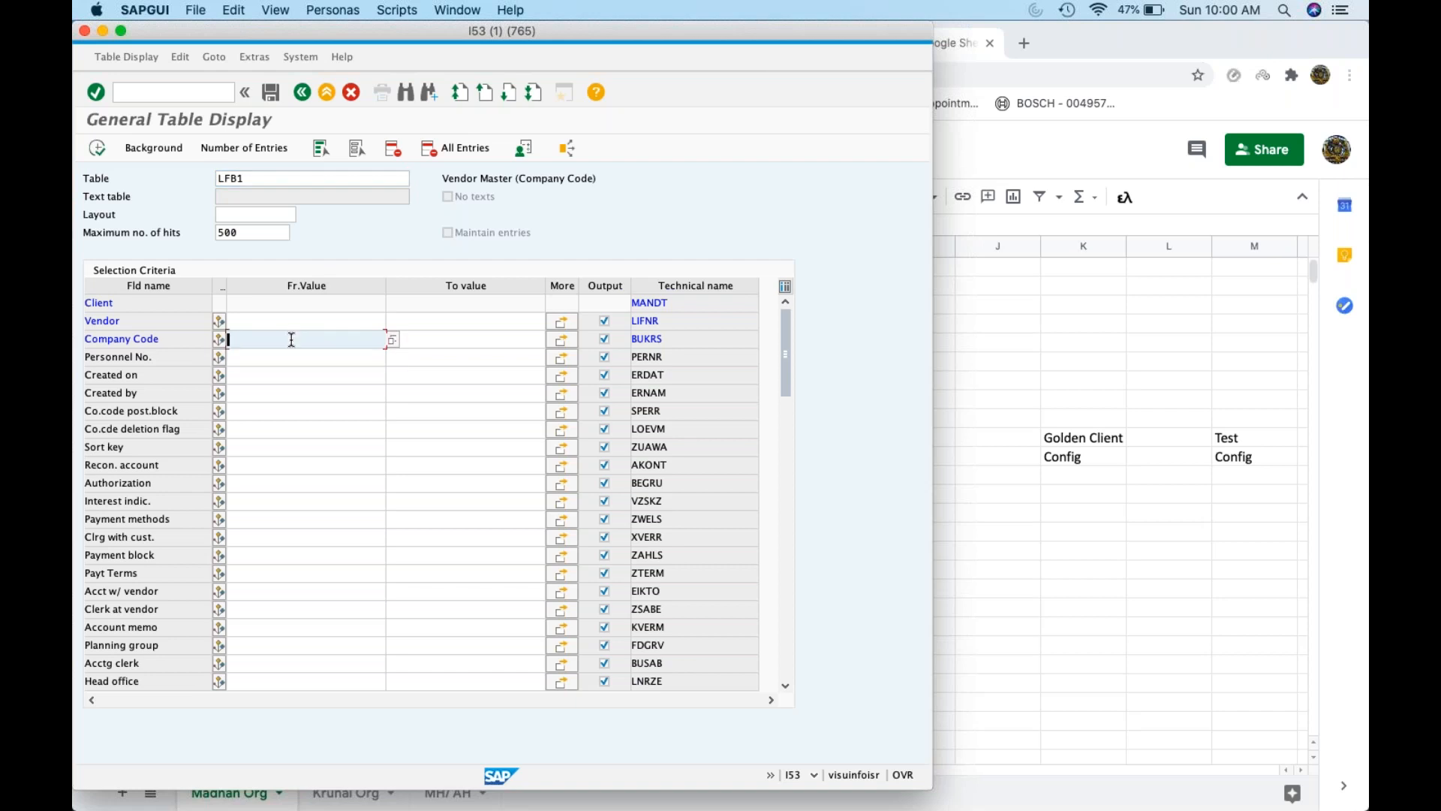
left_click(1111, 354)
key("super+Tab")
type("ZK01")
left_click(95, 154)
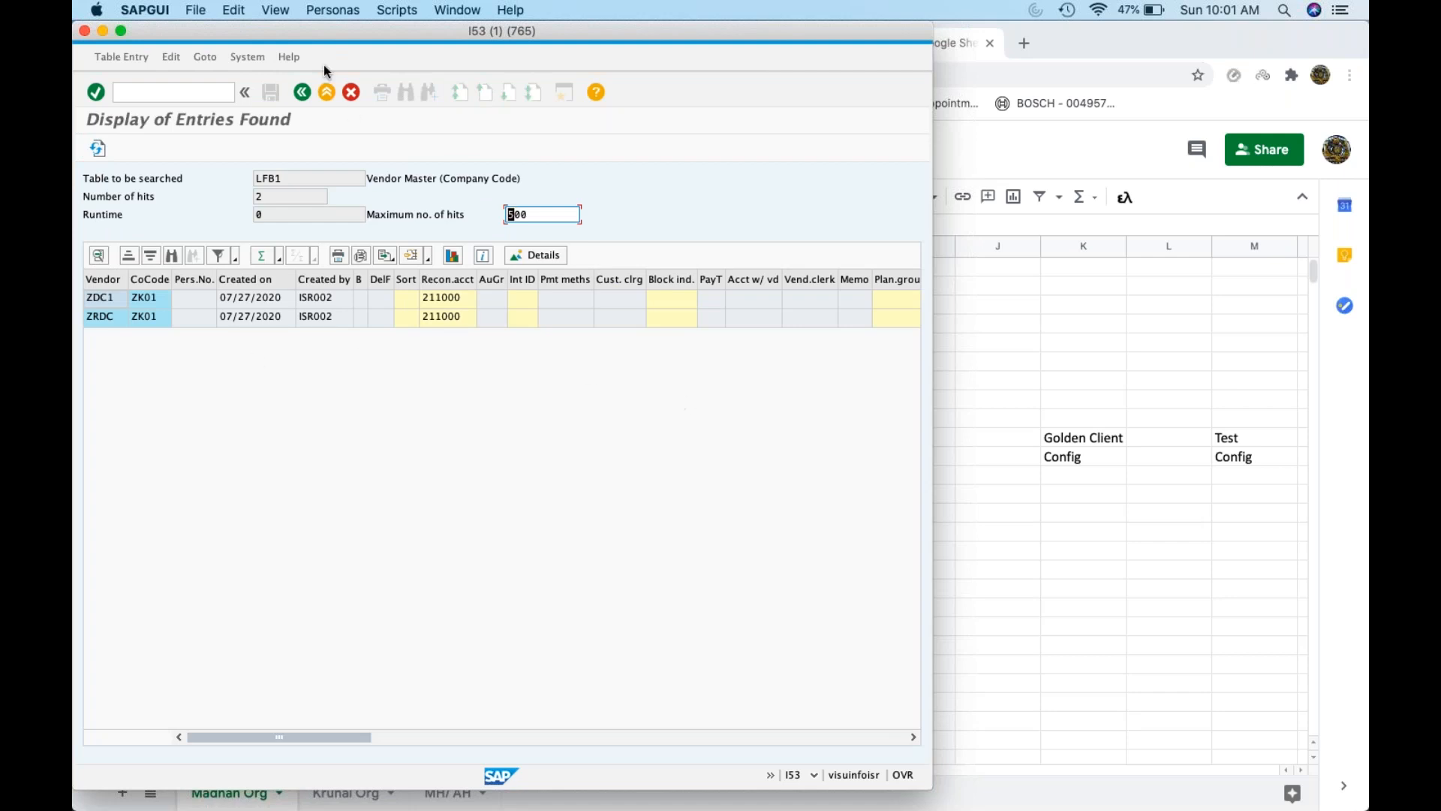
left_click(167, 96)
Start XK01 with the new vendor's name and company code ZK01
type("/nxk01")
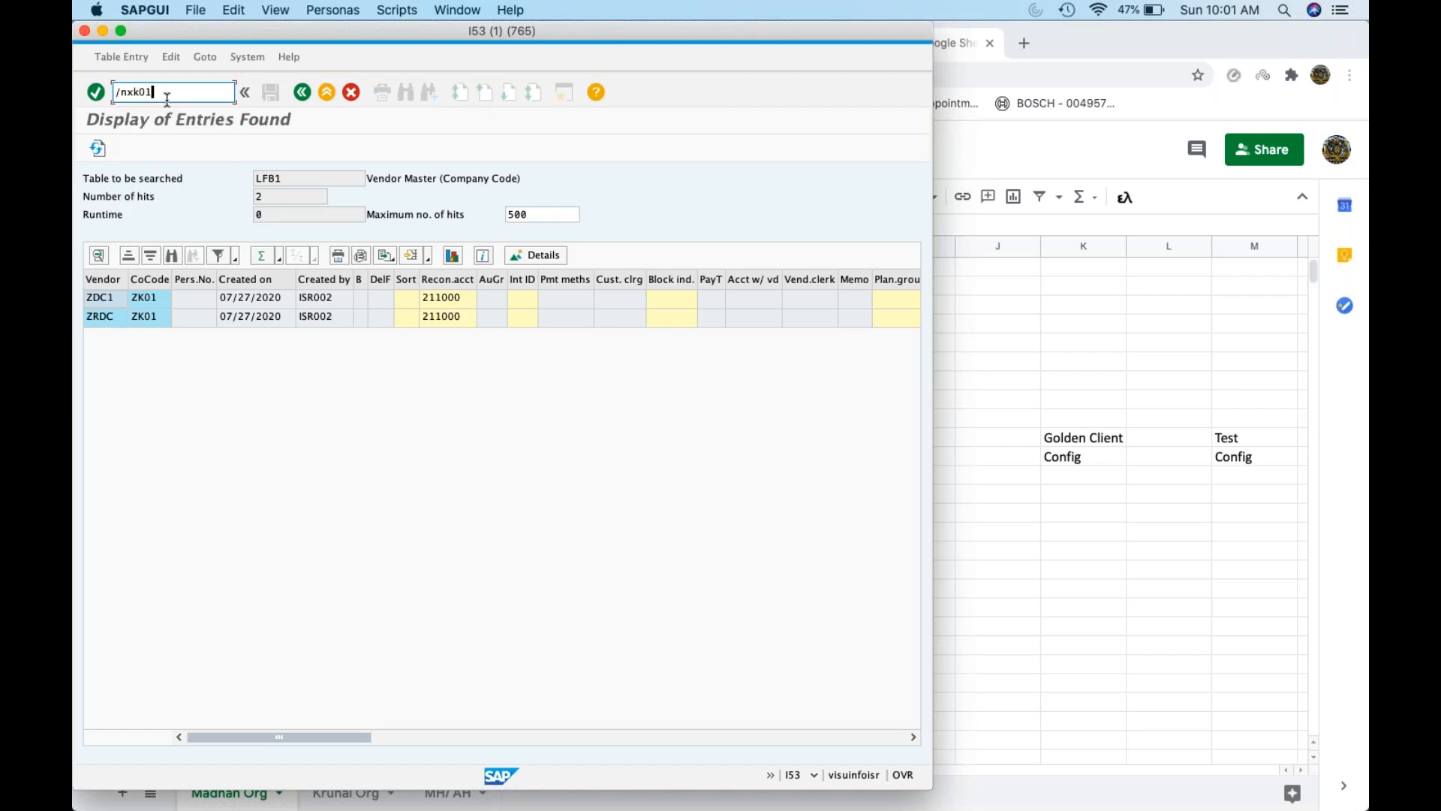
key("Return")
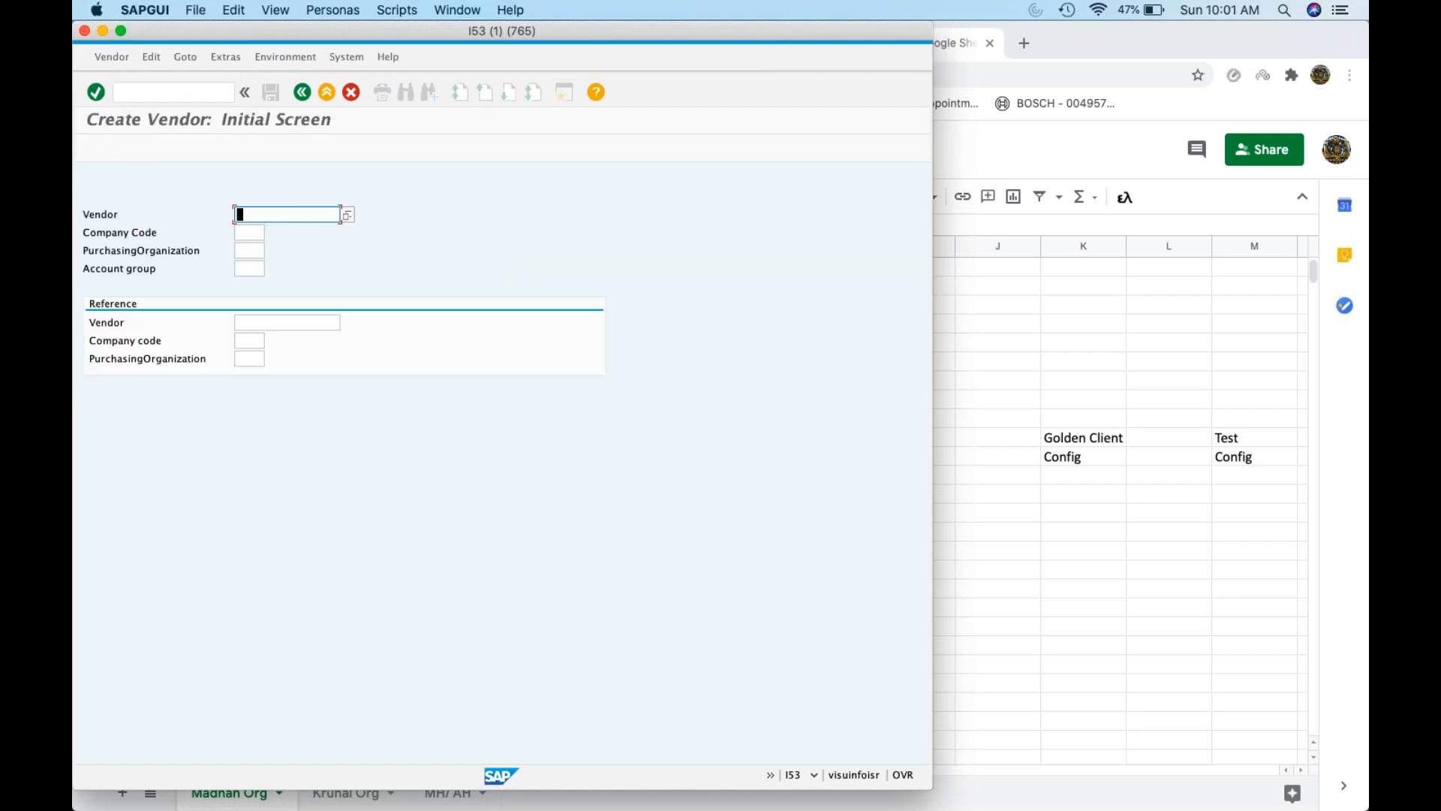
type("krunal")
key("Tab")
type("ZK01")
key("Tab")
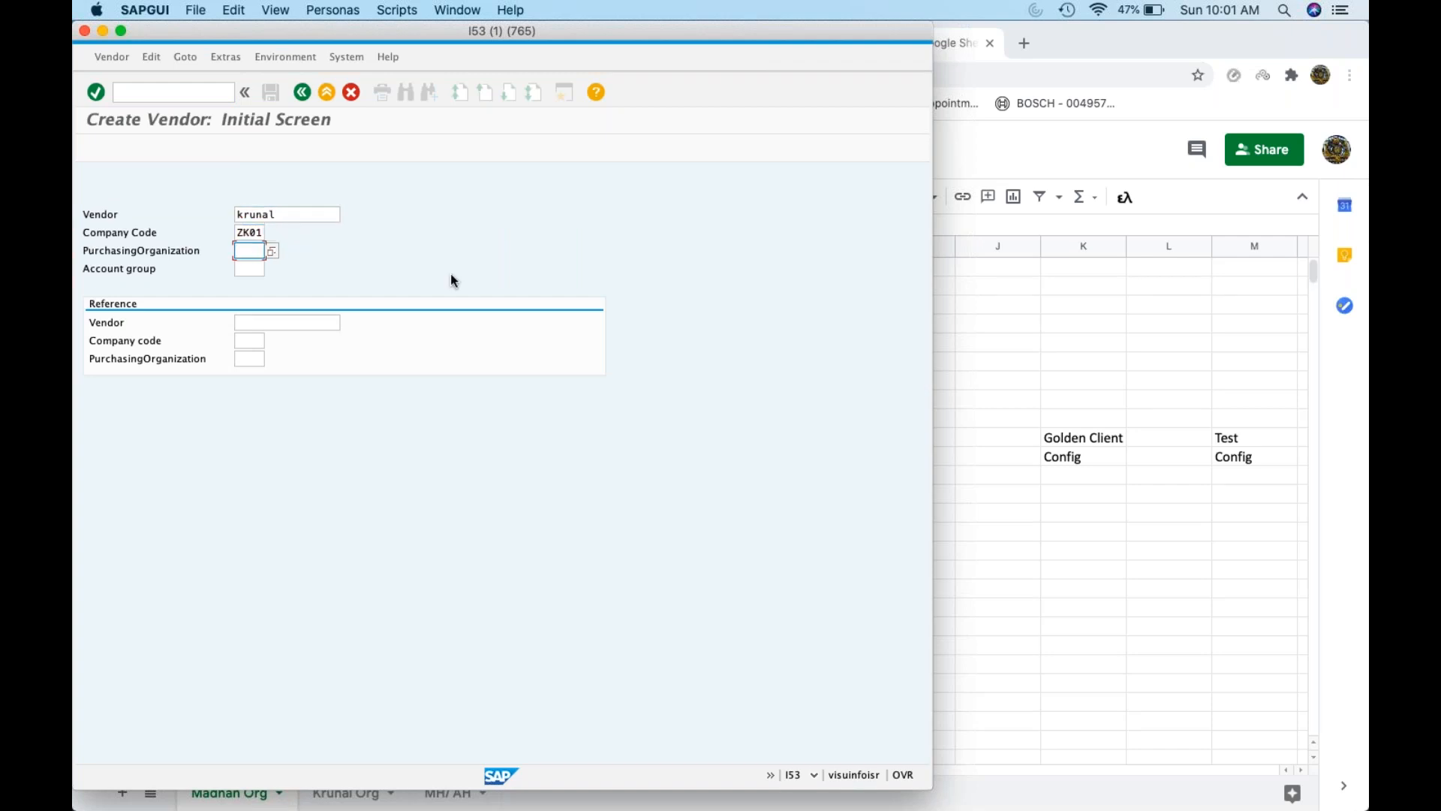
Enter purchasing organization ZK01 and account group 0001 Vendor, then continue to the address
left_click(1065, 407)
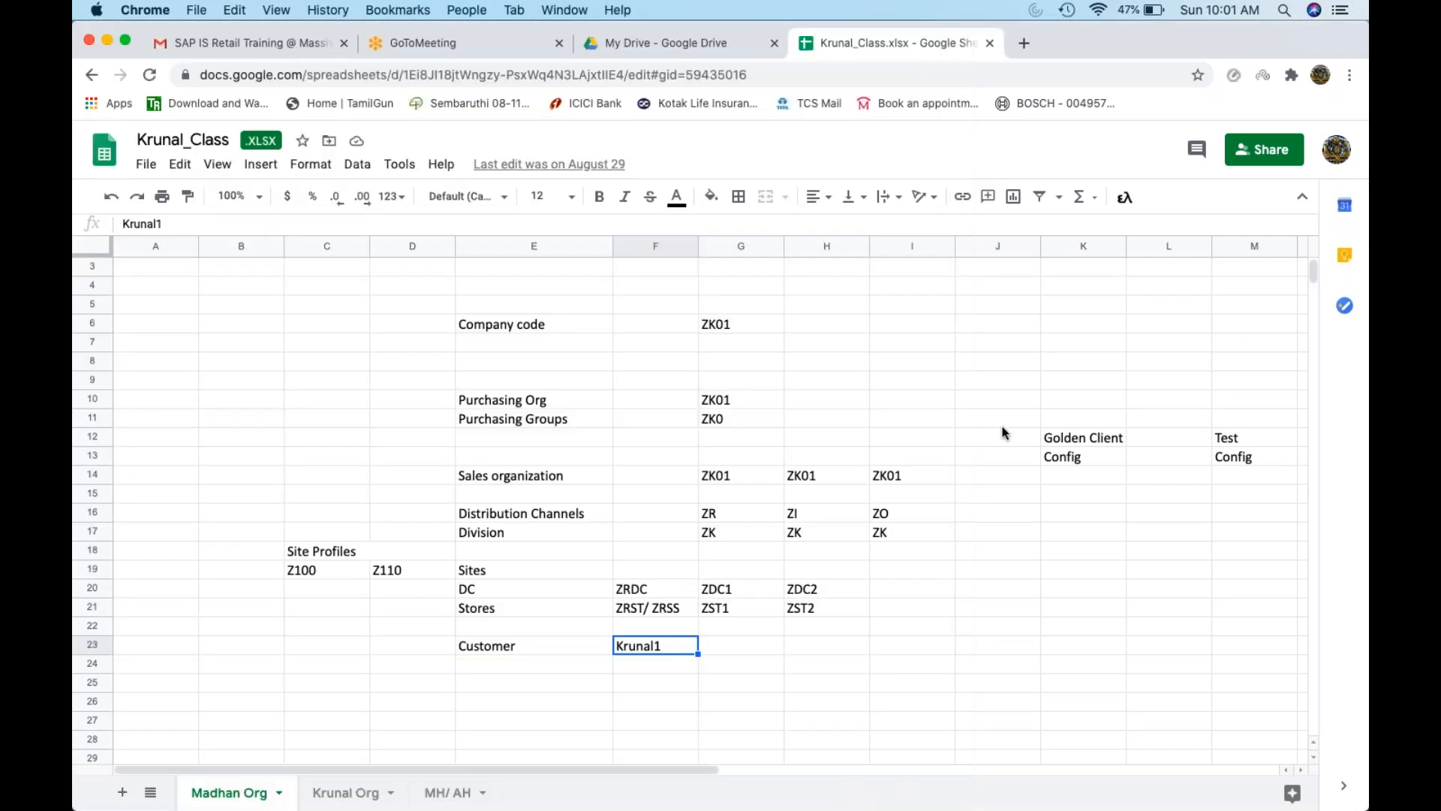
left_click(727, 420)
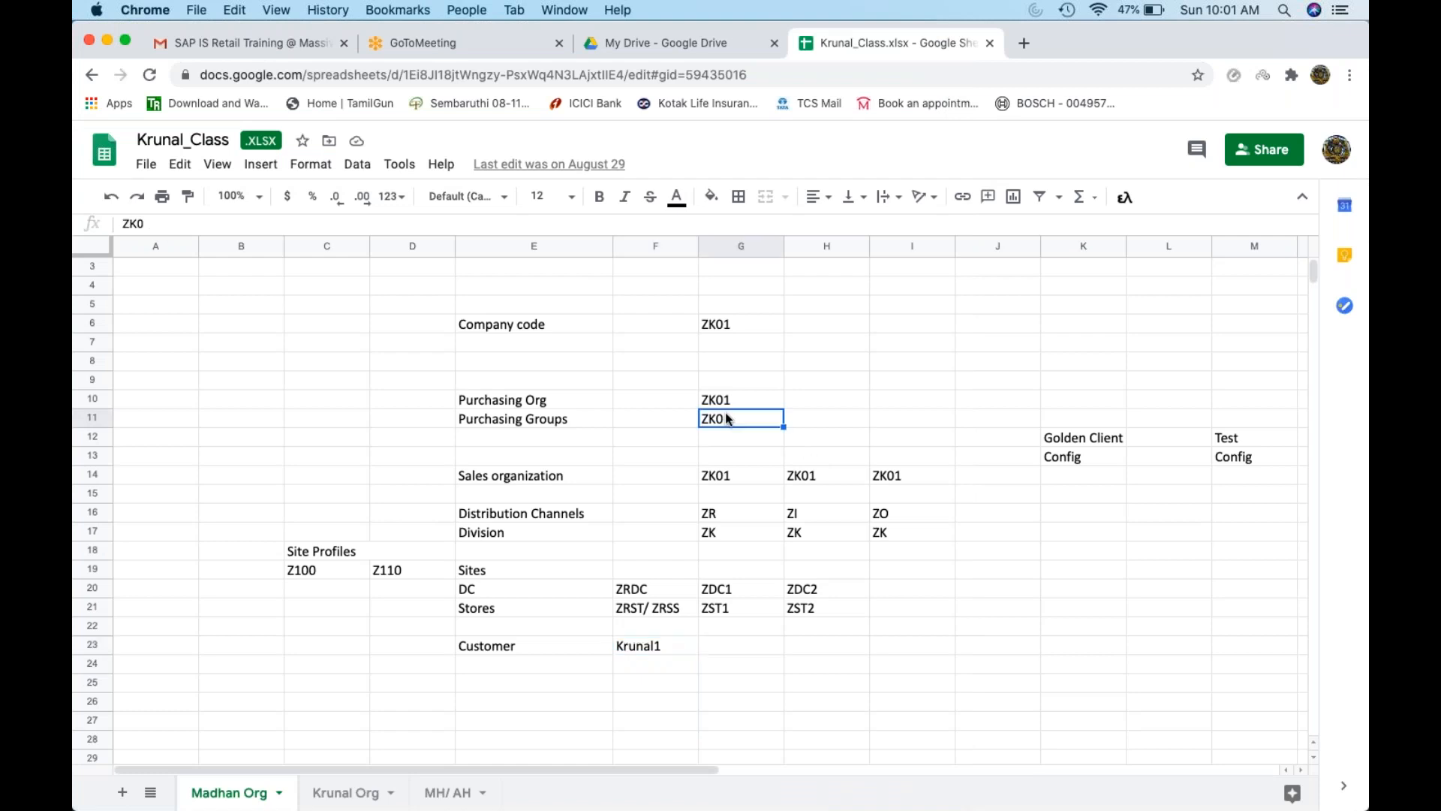
left_click(733, 397)
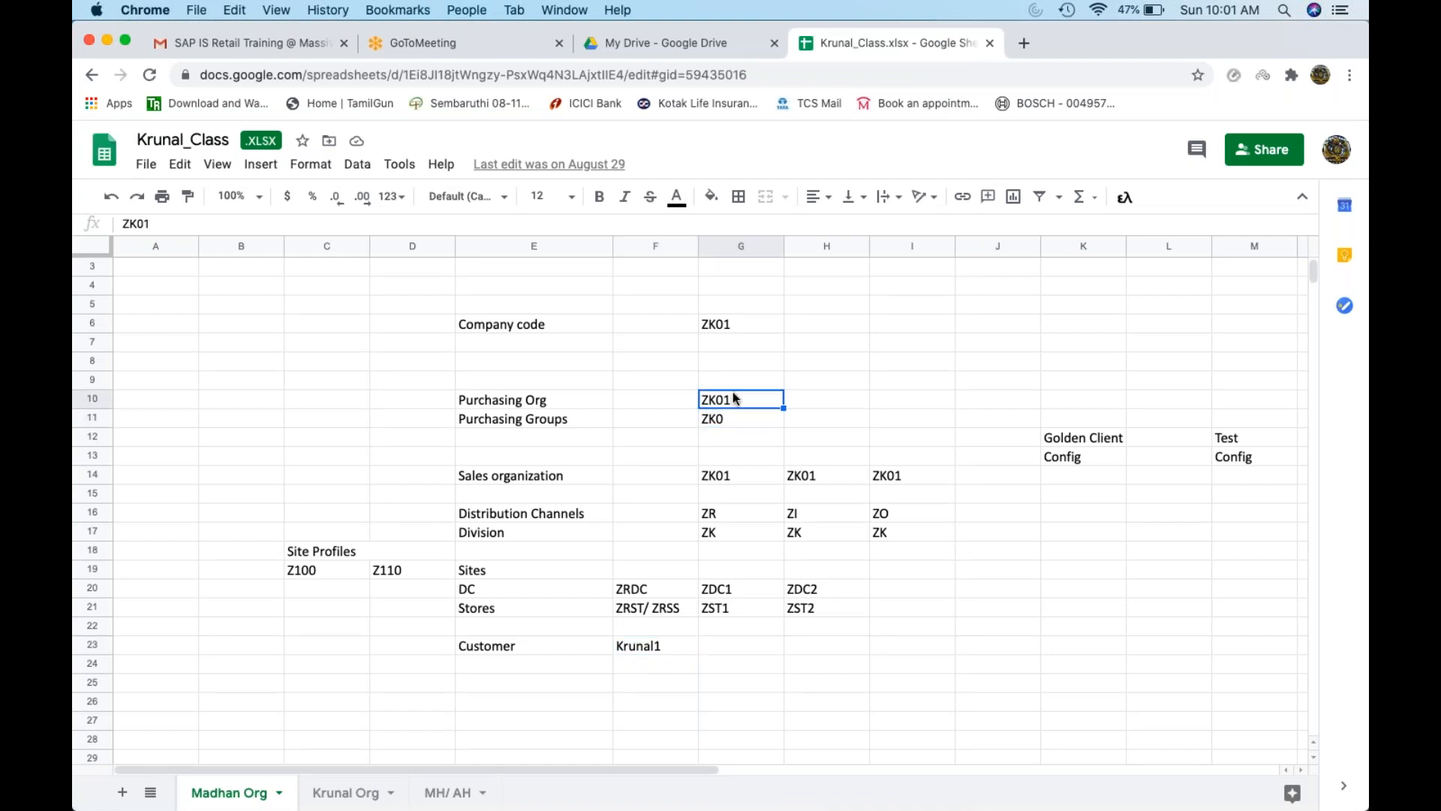
key("super+Tab")
type("ZK01")
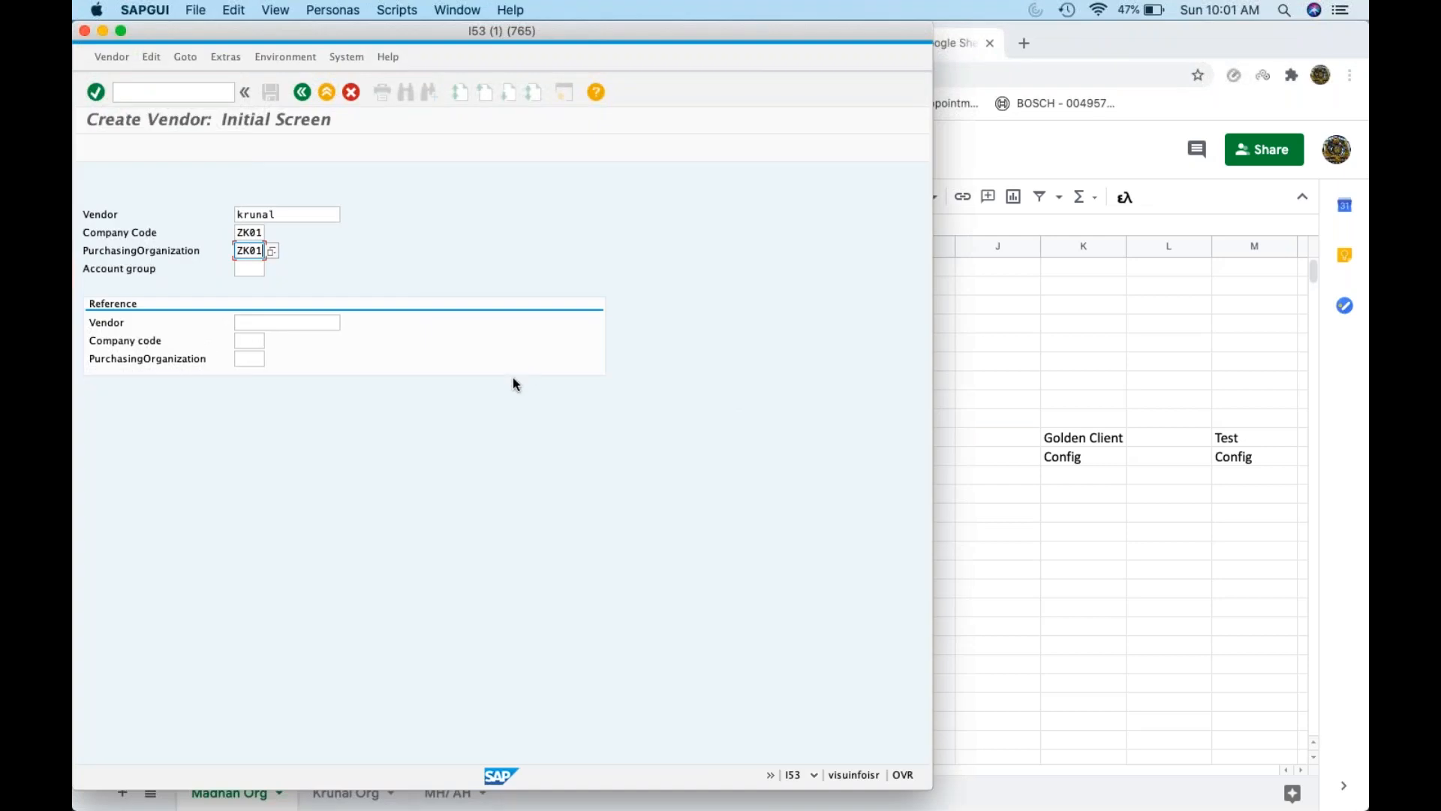
left_click(255, 269)
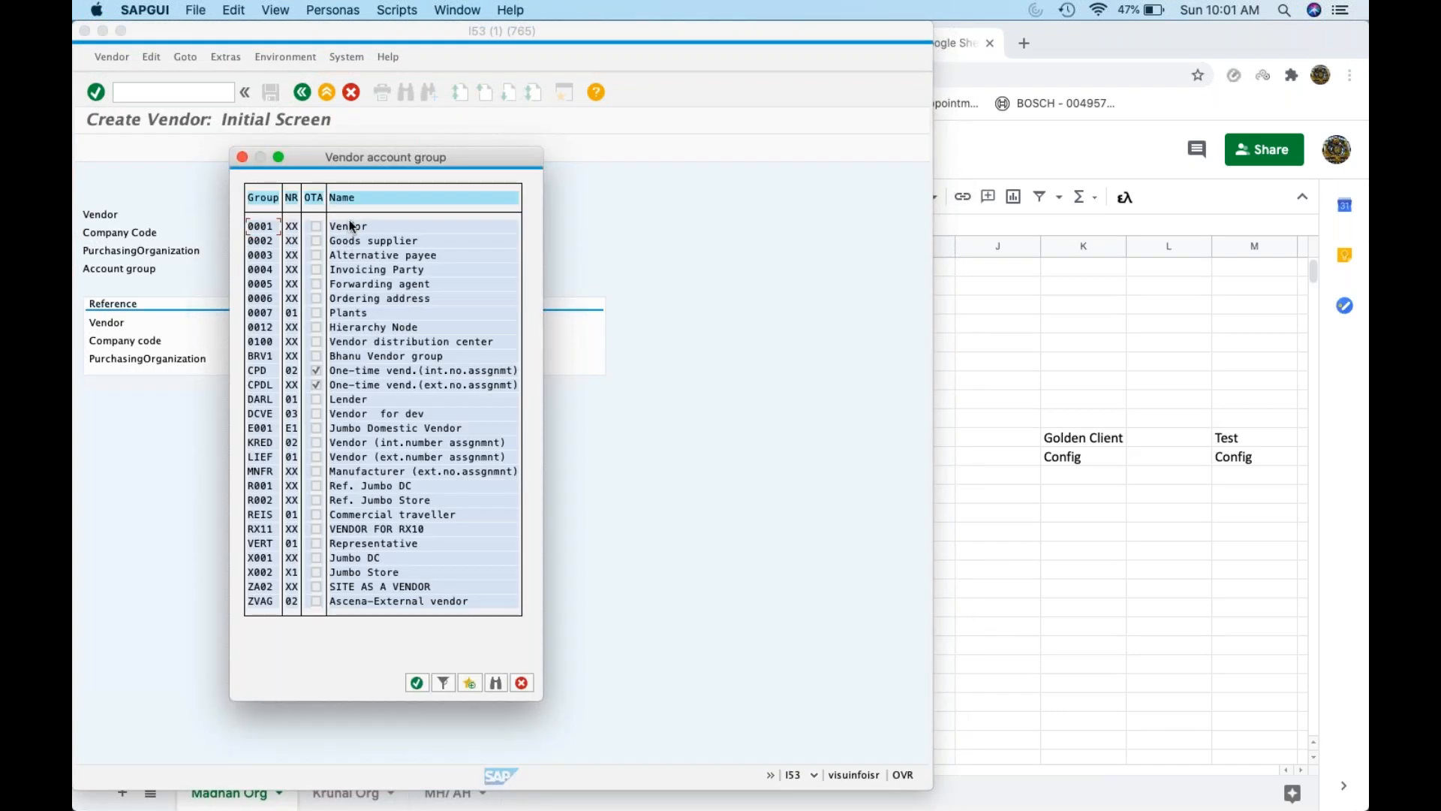
double_click(260, 226)
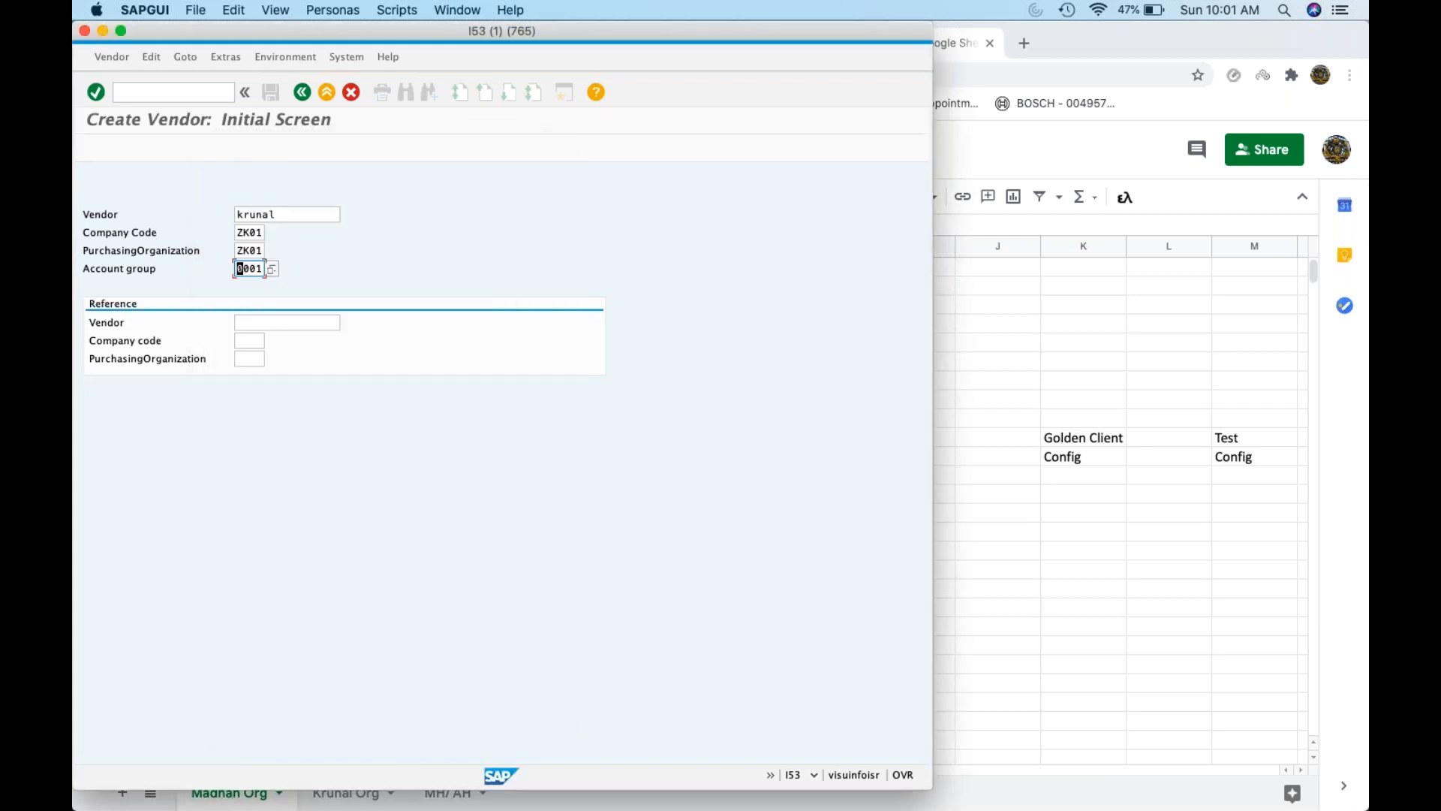
key("Return")
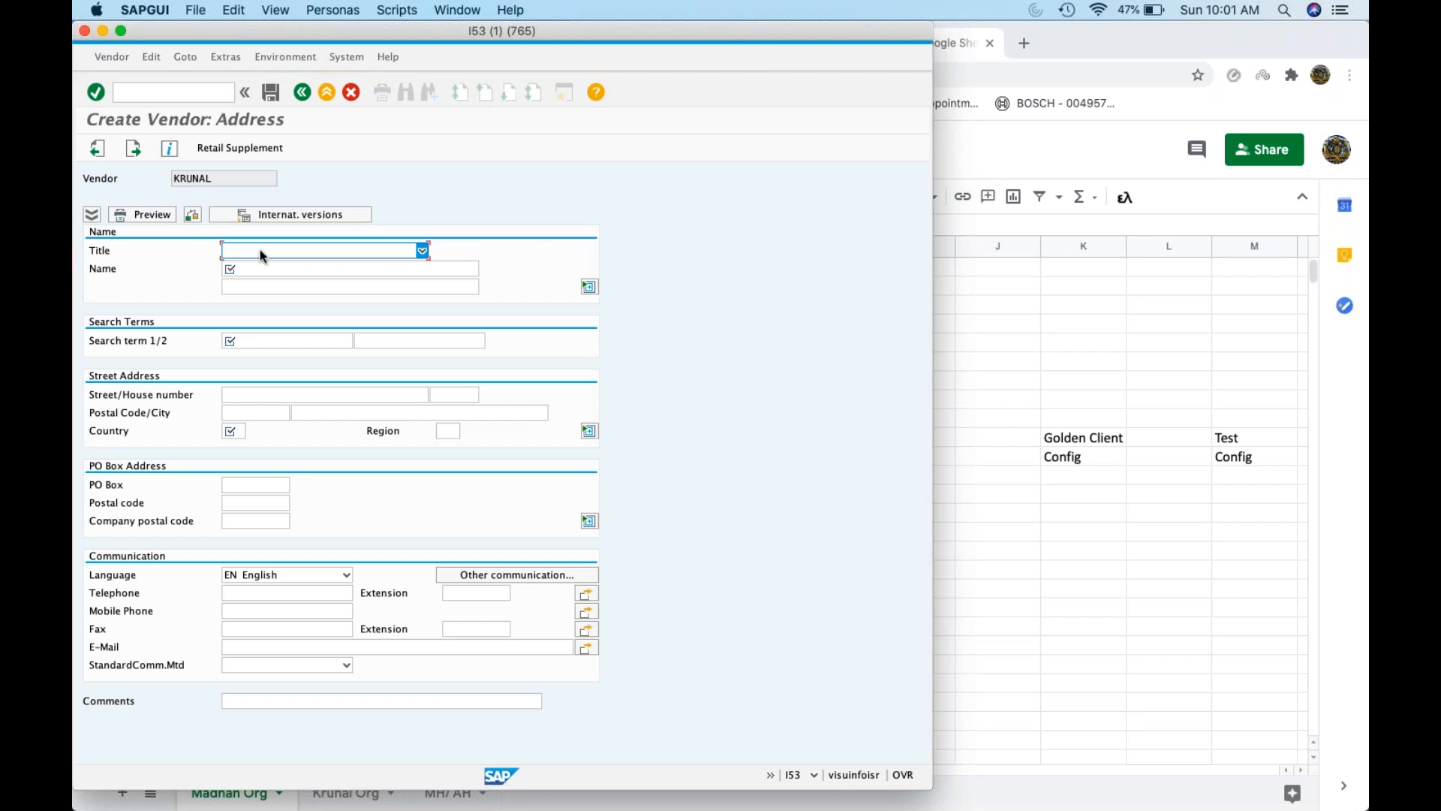
Enter the vendor's name on both name lines and as search term, with country US and region CA
left_click(250, 268)
type("Krunal")
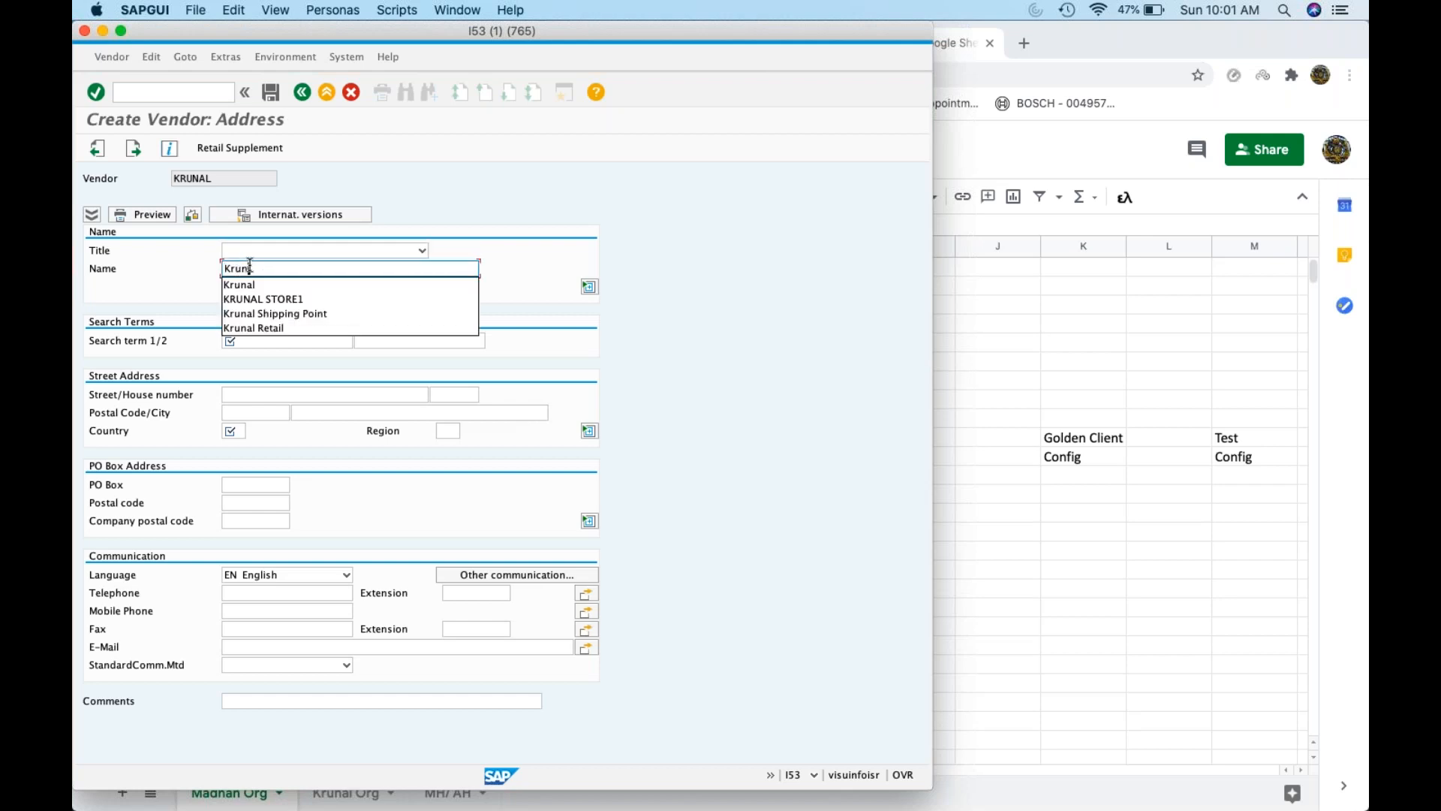
key("Tab")
type("Krunal")
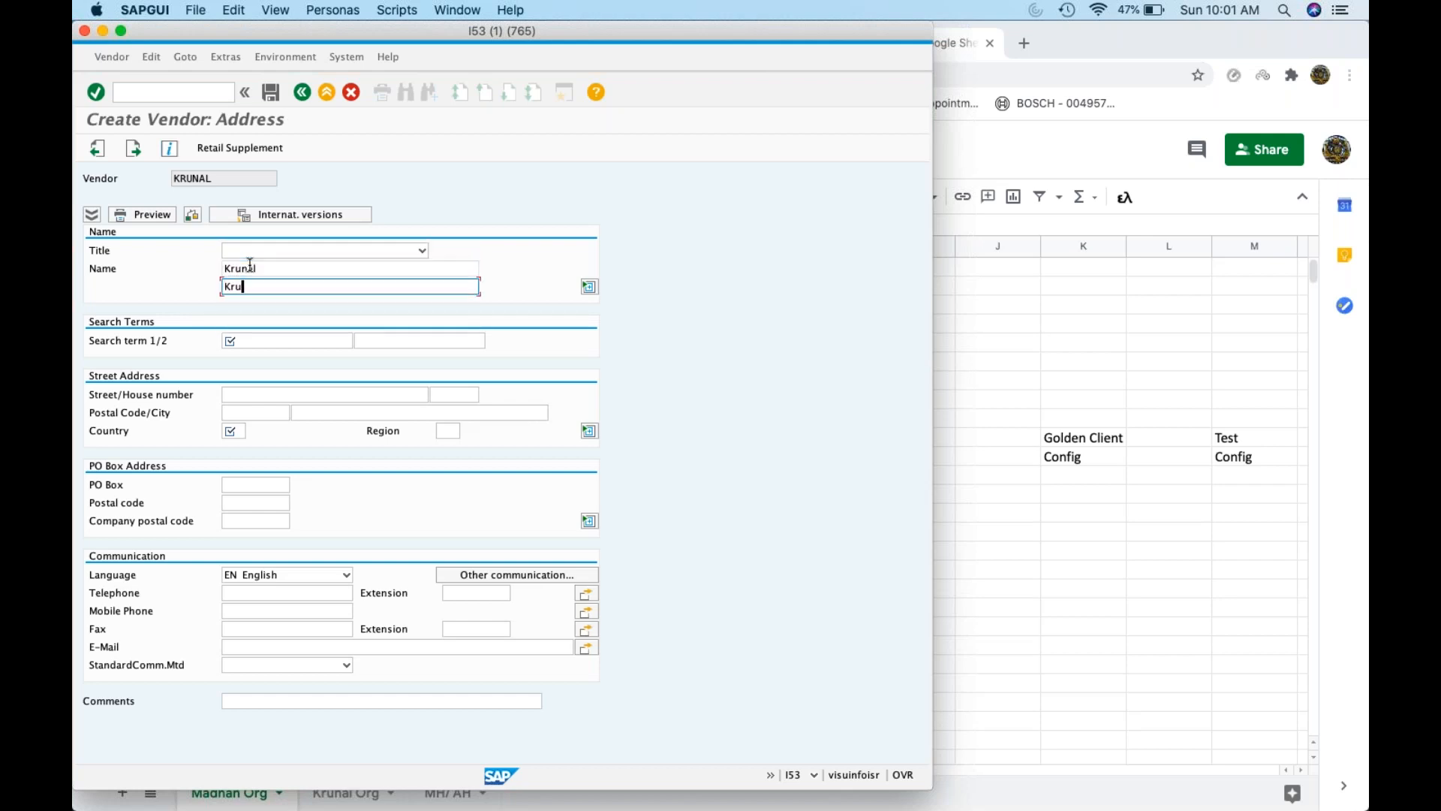
key("Tab")
type("Krunal")
key("Tab")
key("Tab")
key("Tab")
key("Tab")
key("Tab")
key("Tab")
key("Tab")
key("shift+Tab")
type("US")
key("Tab")
type("CA")
key("Tab")
key("Tab")
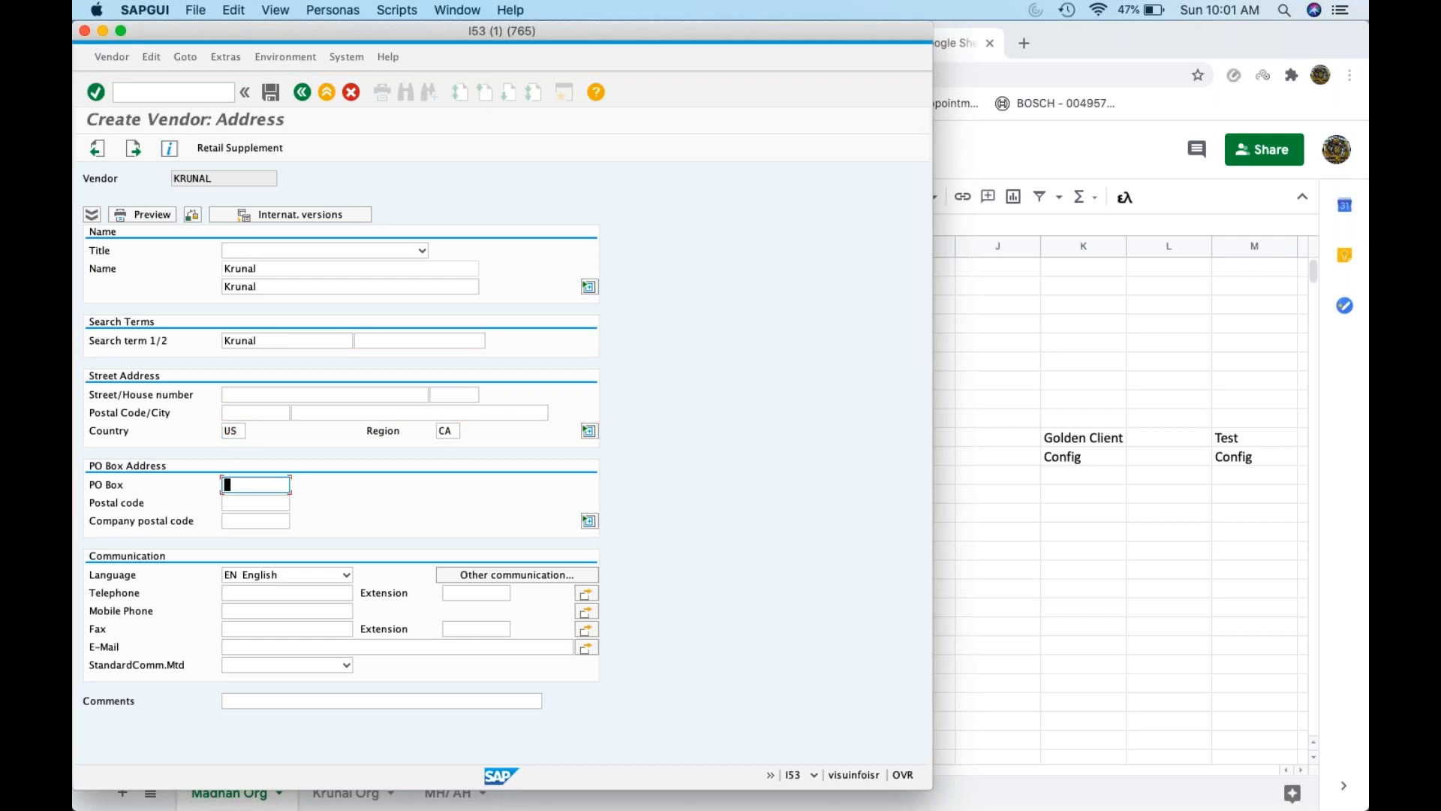
key("Return")
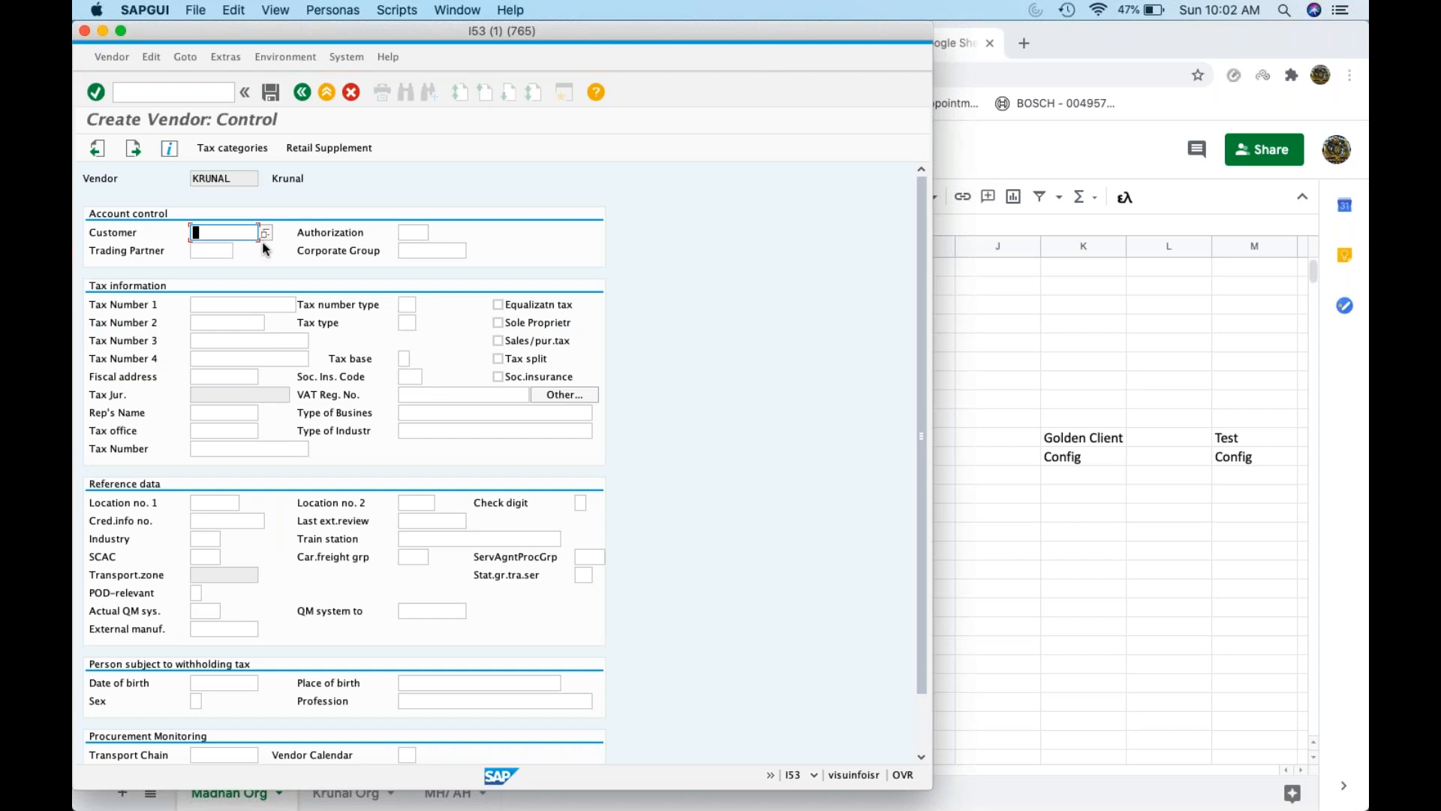
Choose a reconciliation account from the F4 list and advance to payment transactions
key("Return")
key("Return")
key("Return")
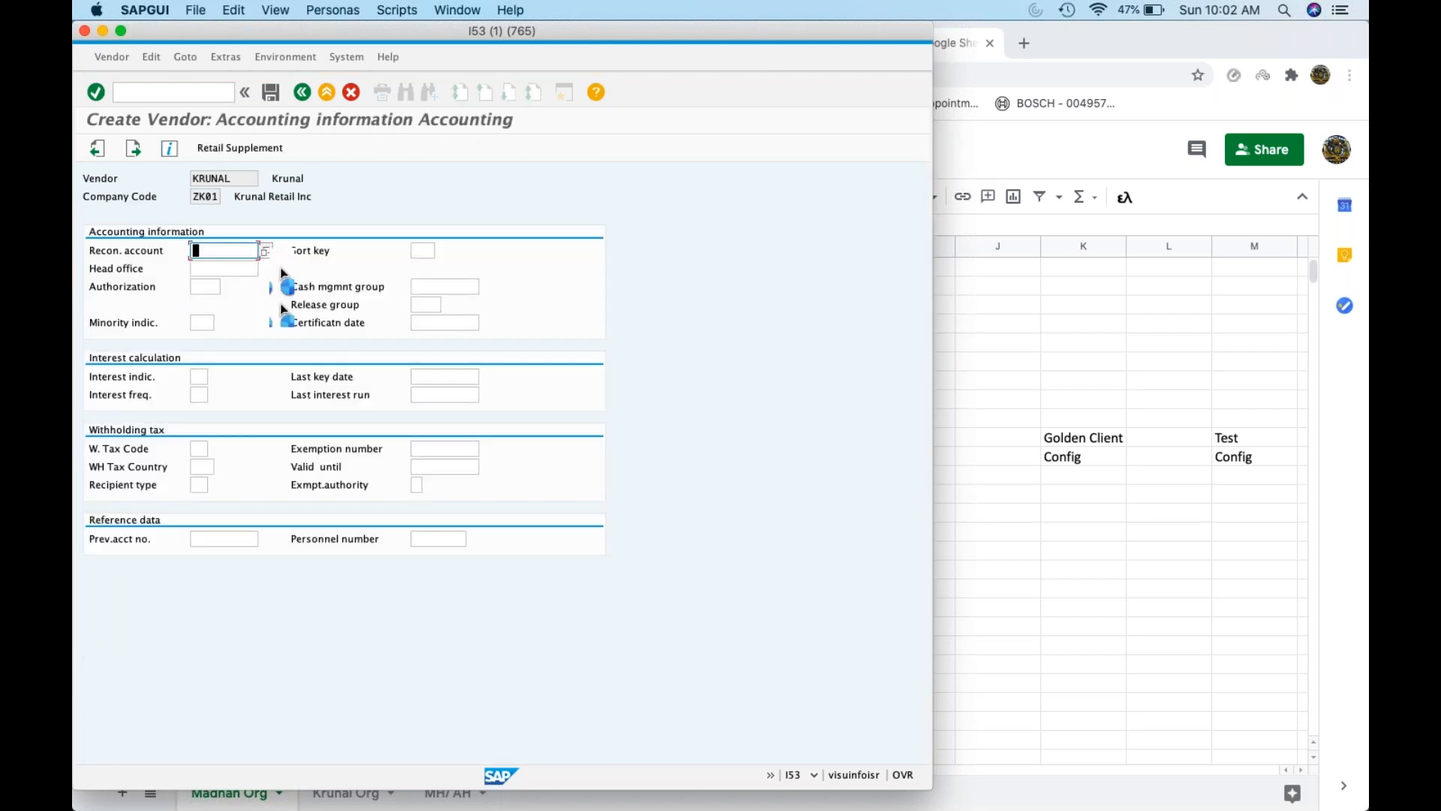
key("F4")
left_click(238, 209)
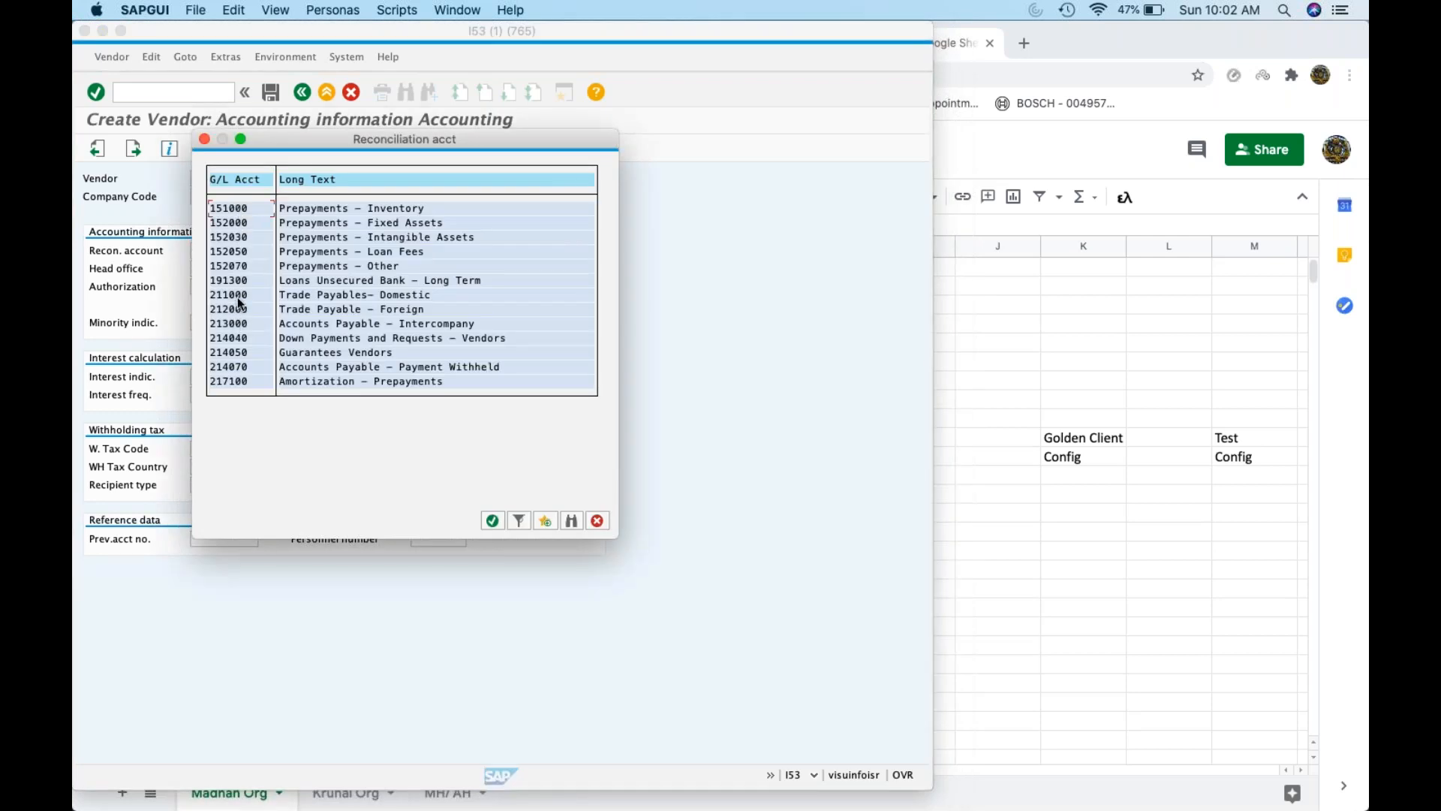
key("Return")
key("Return")
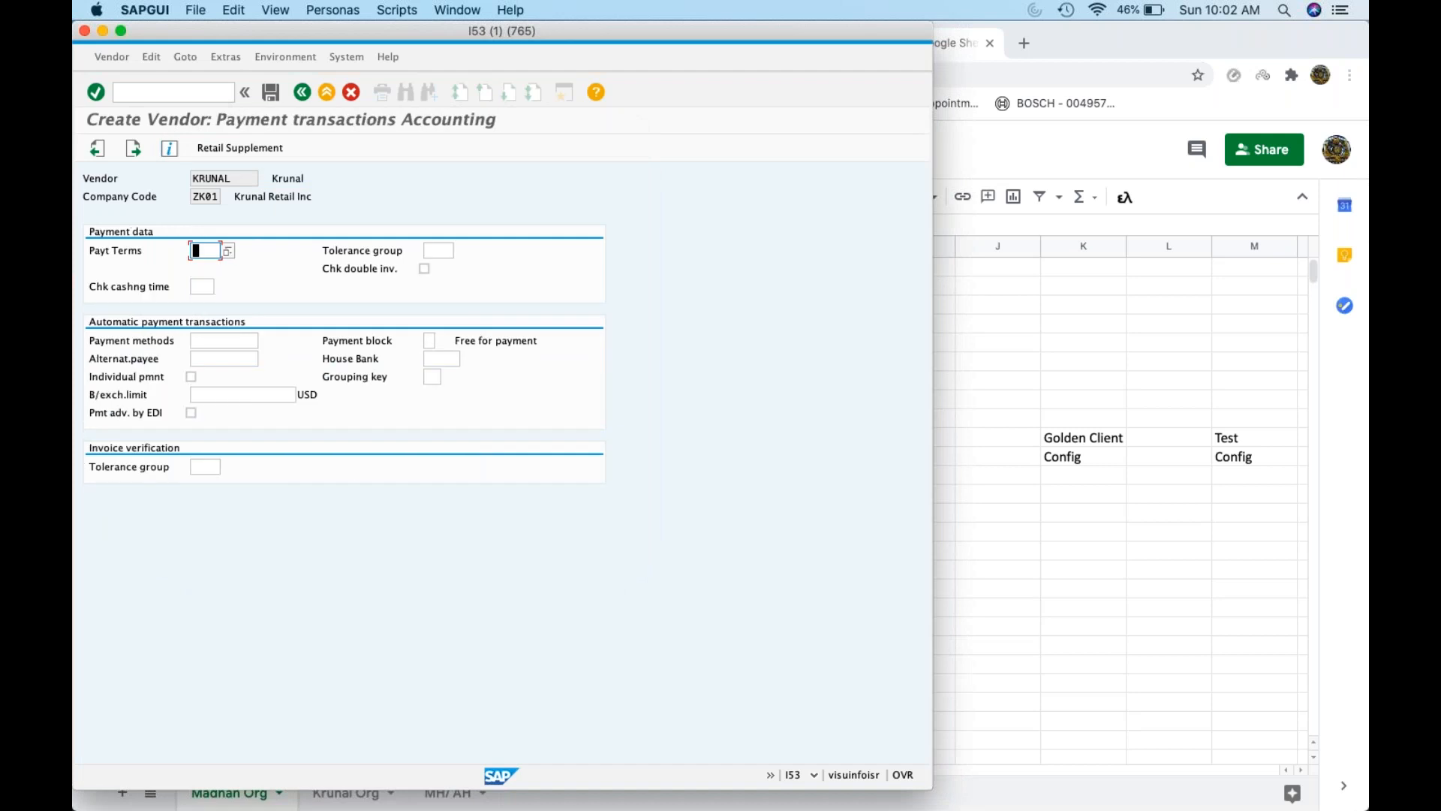
key("Return")
key("Return")
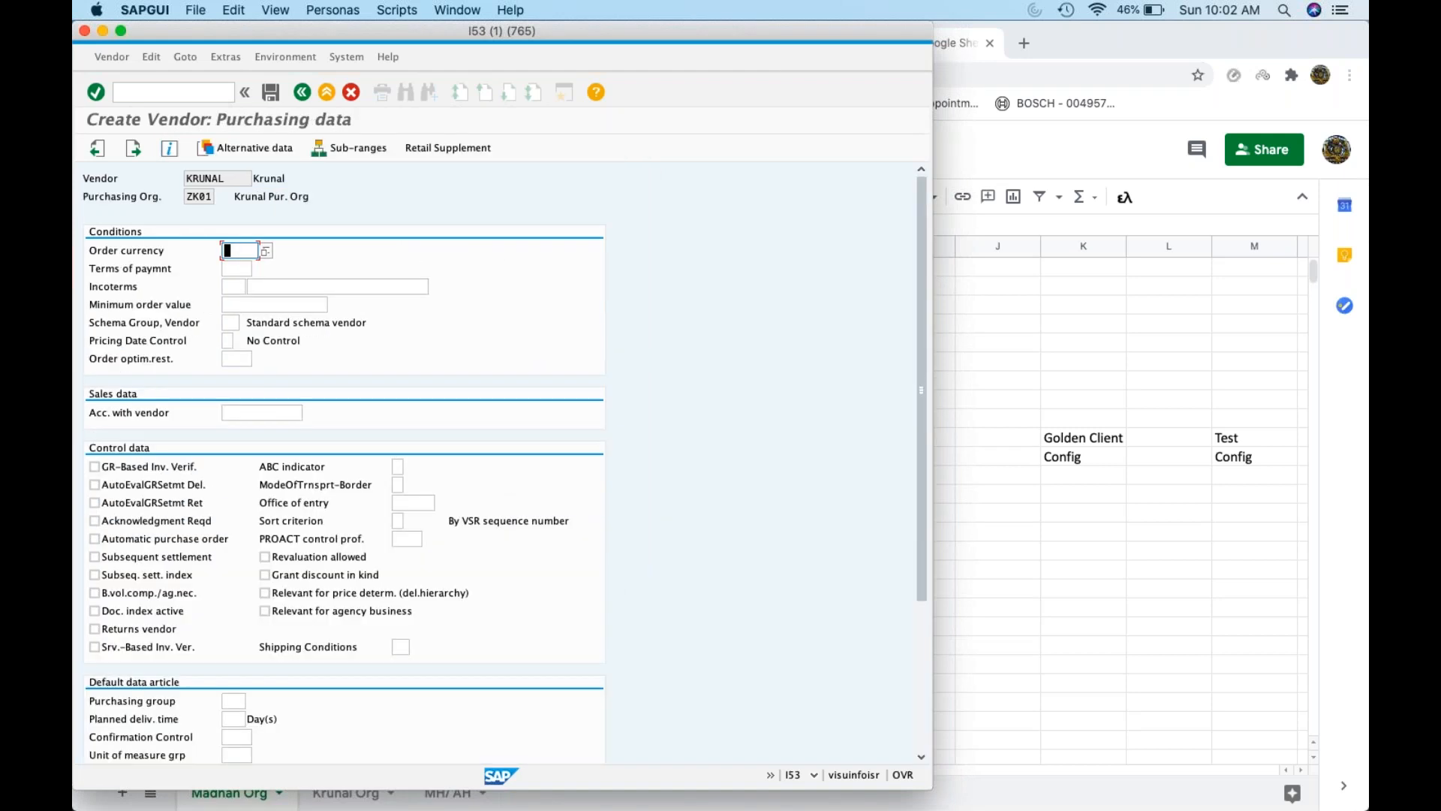
Set order currency USD, payment terms 0001 and Incoterms FOB 'Free On Board'
type("USD")
left_click(236, 268)
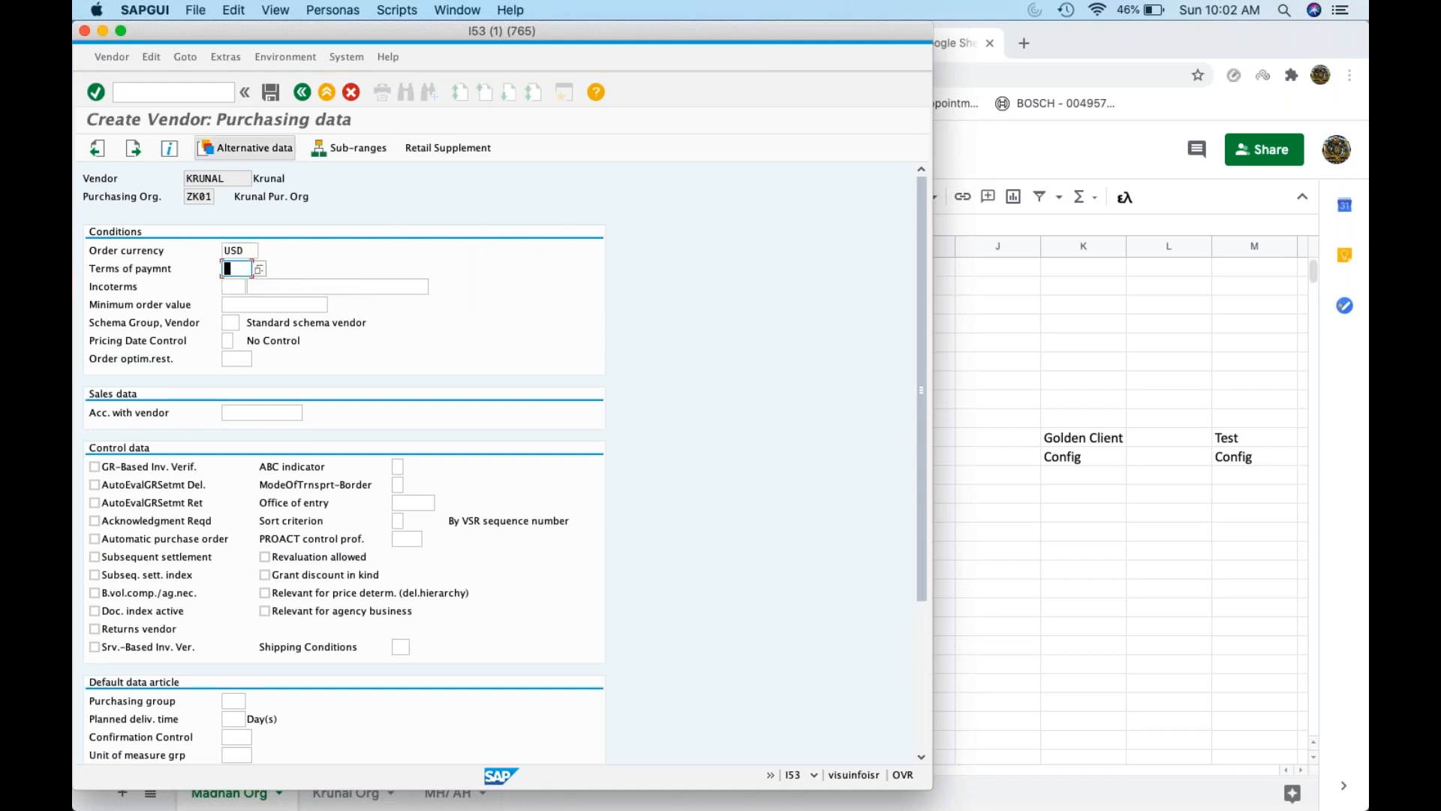
type("0001")
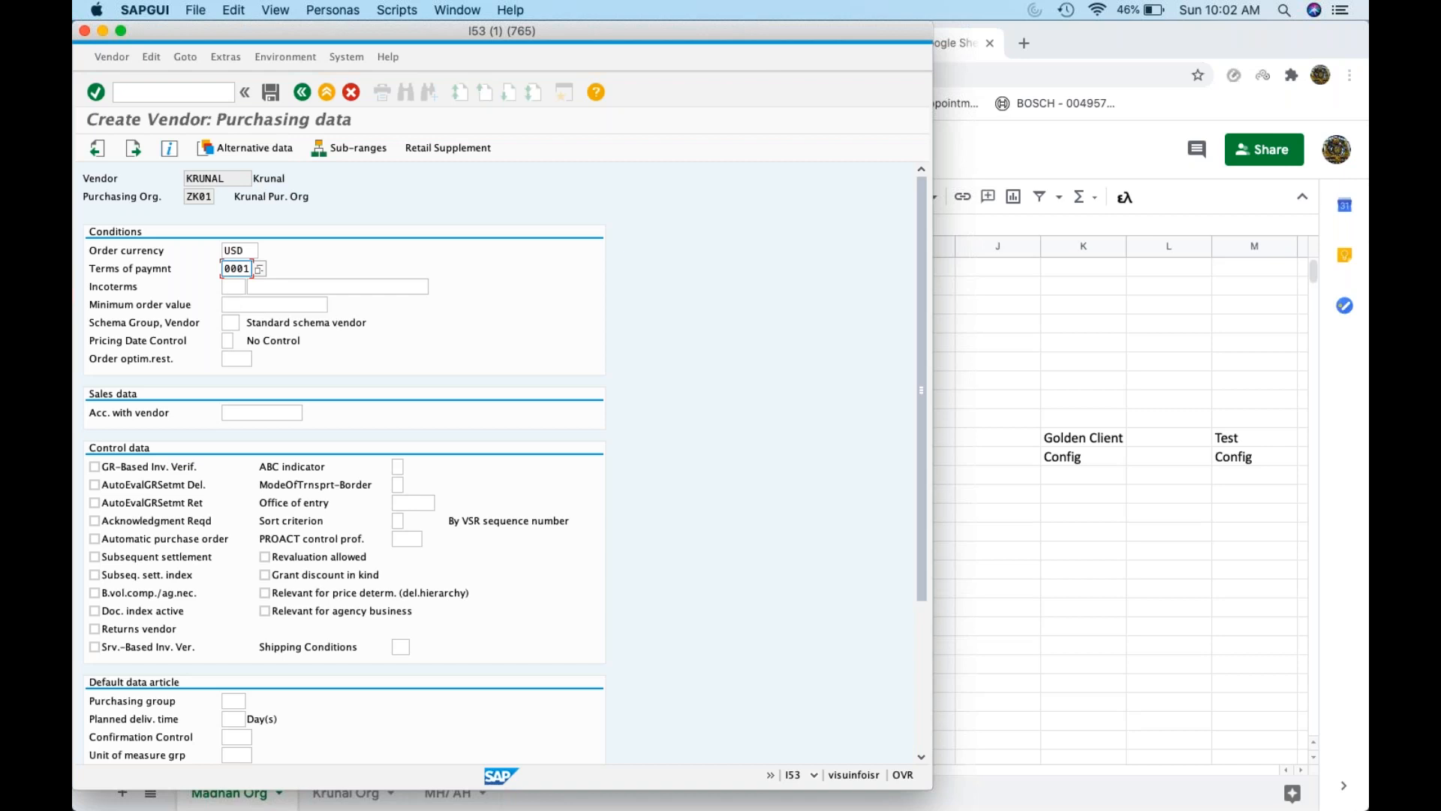
left_click(230, 286)
type("FOB")
key("Tab")
type("Fr")
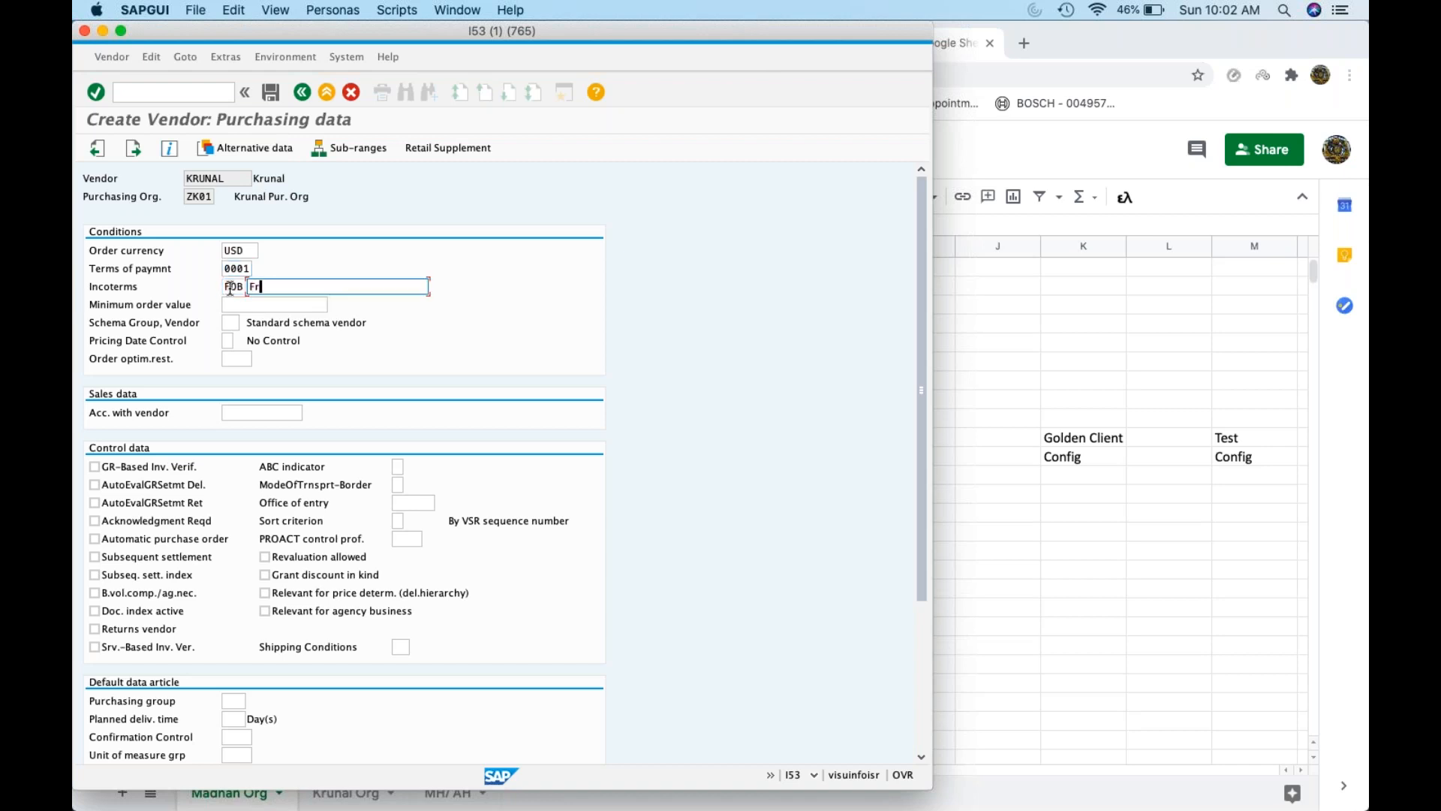
type("ee On Board")
Review the vendor schema group list and turn on GR-based invoice verification
left_click(202, 343)
left_click(229, 323)
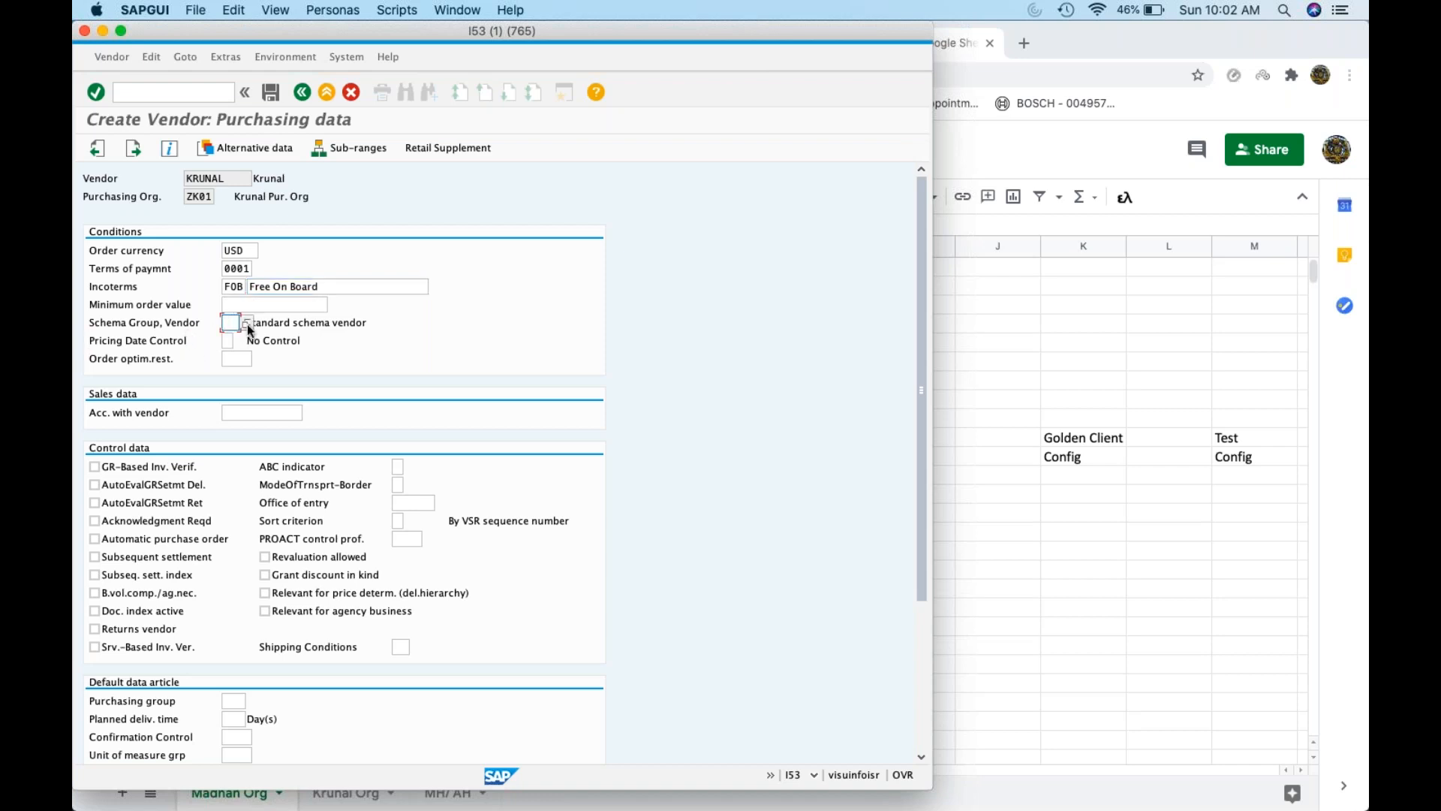
key("F4")
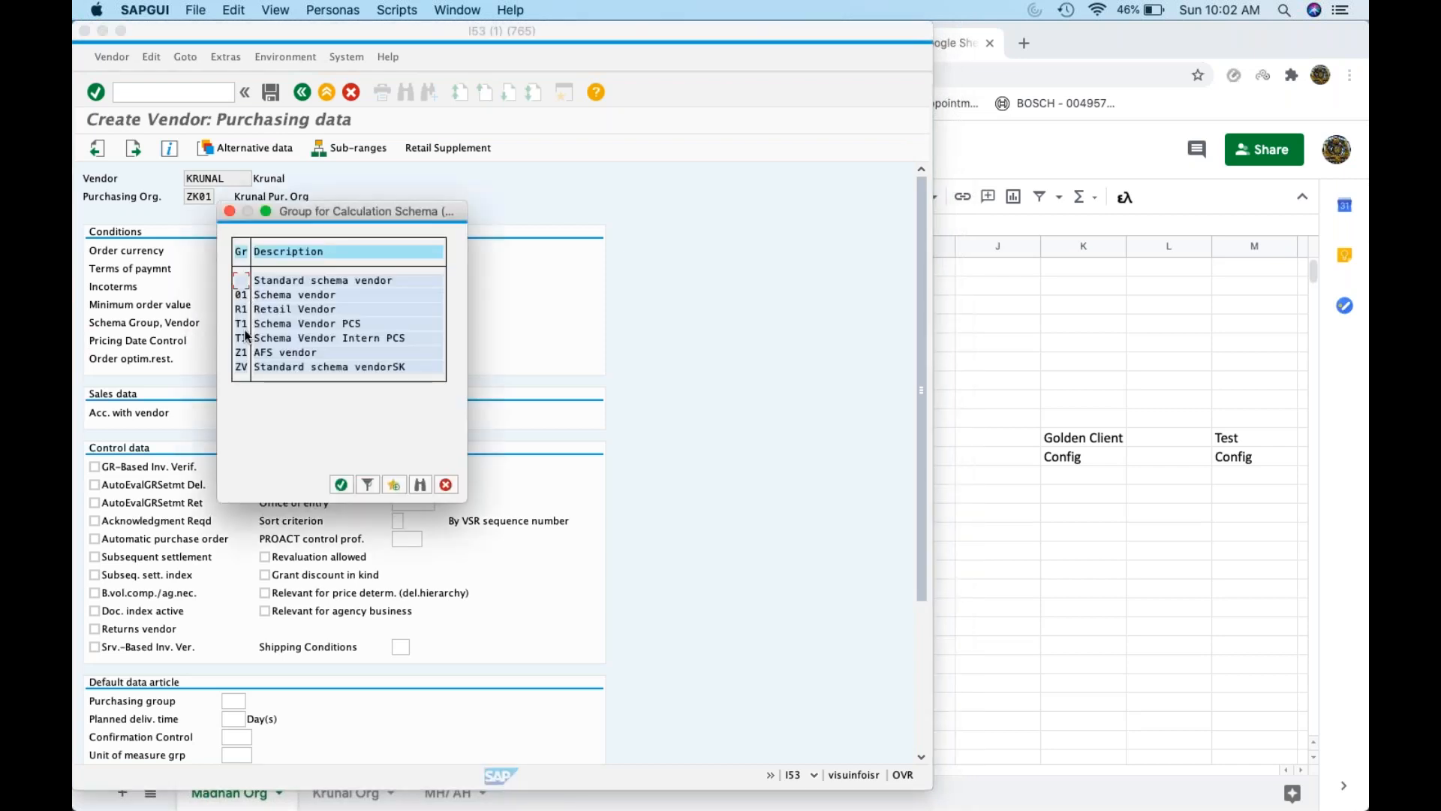
left_click(447, 485)
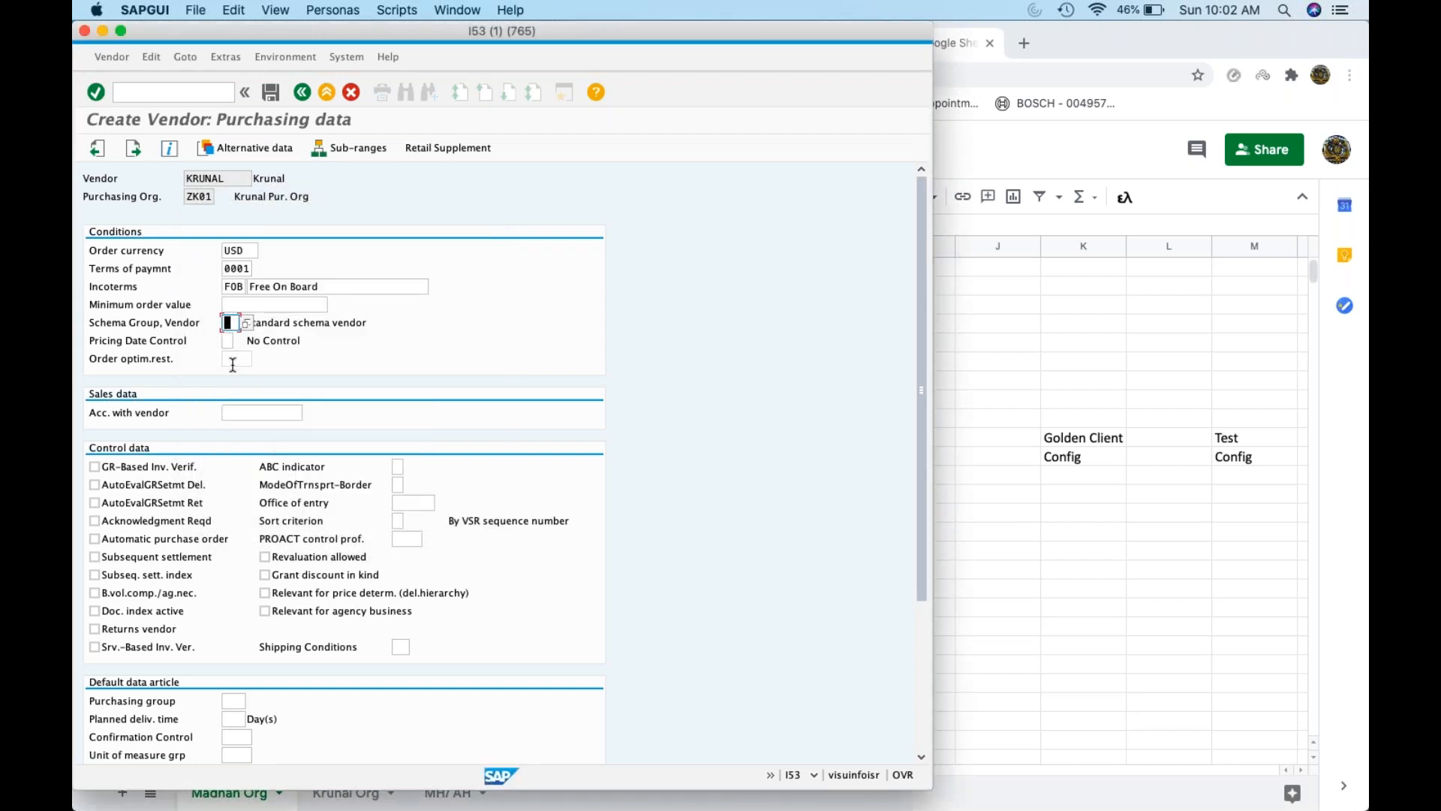
left_click(126, 472)
Enter purchasing group ZK0 from the spreadsheet and planned delivery time 1 day
left_click(1004, 579)
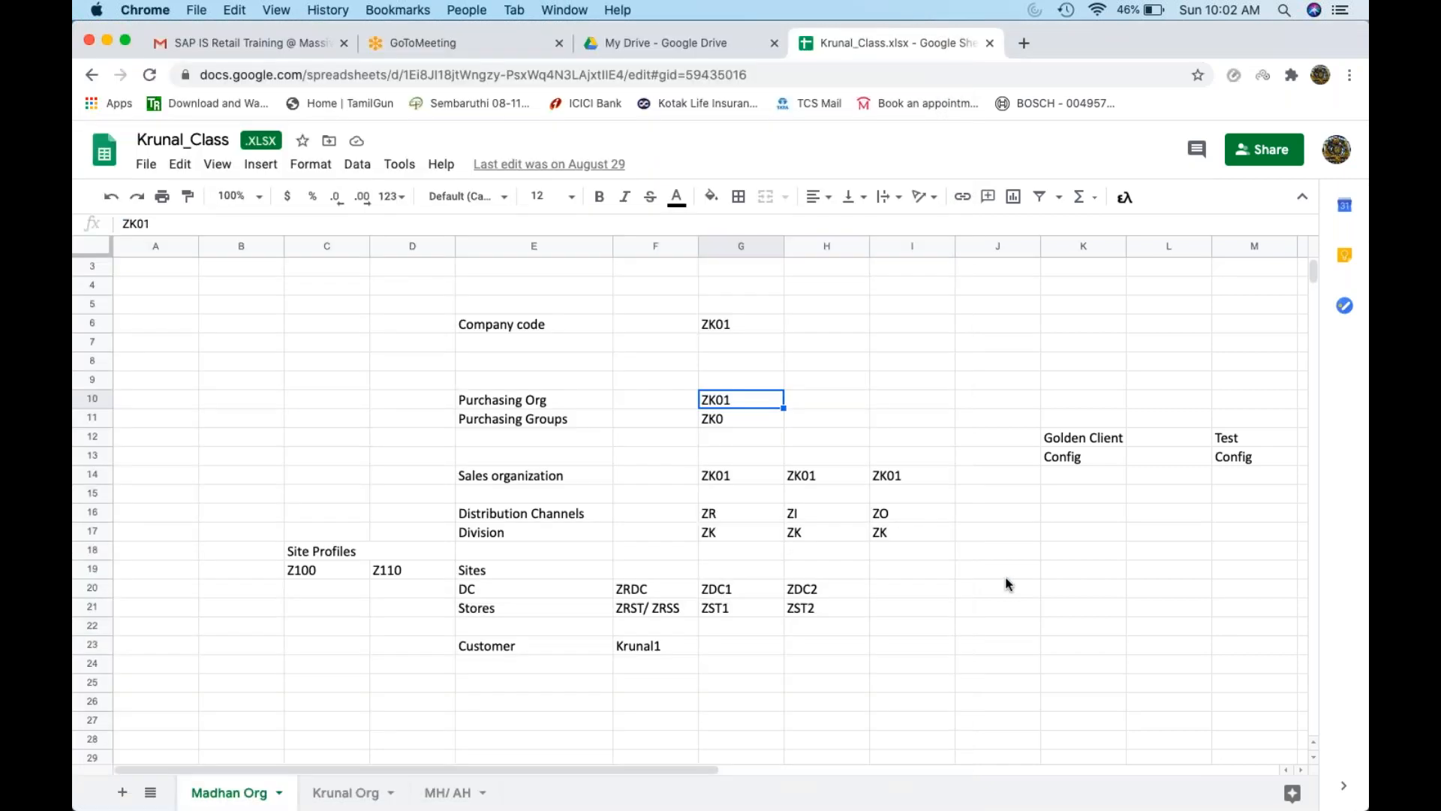
left_click(793, 532)
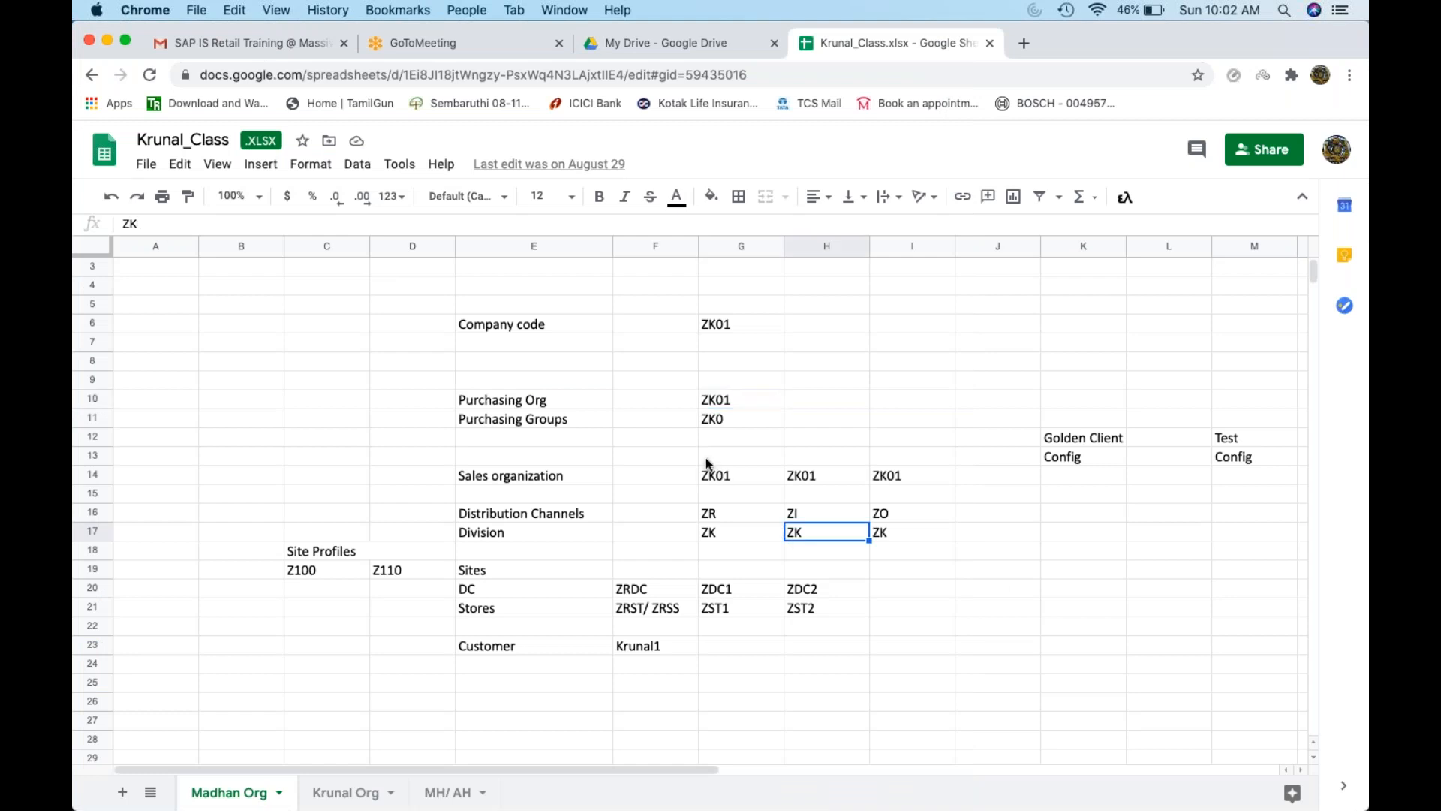
left_click(715, 420)
key("super+Tab")
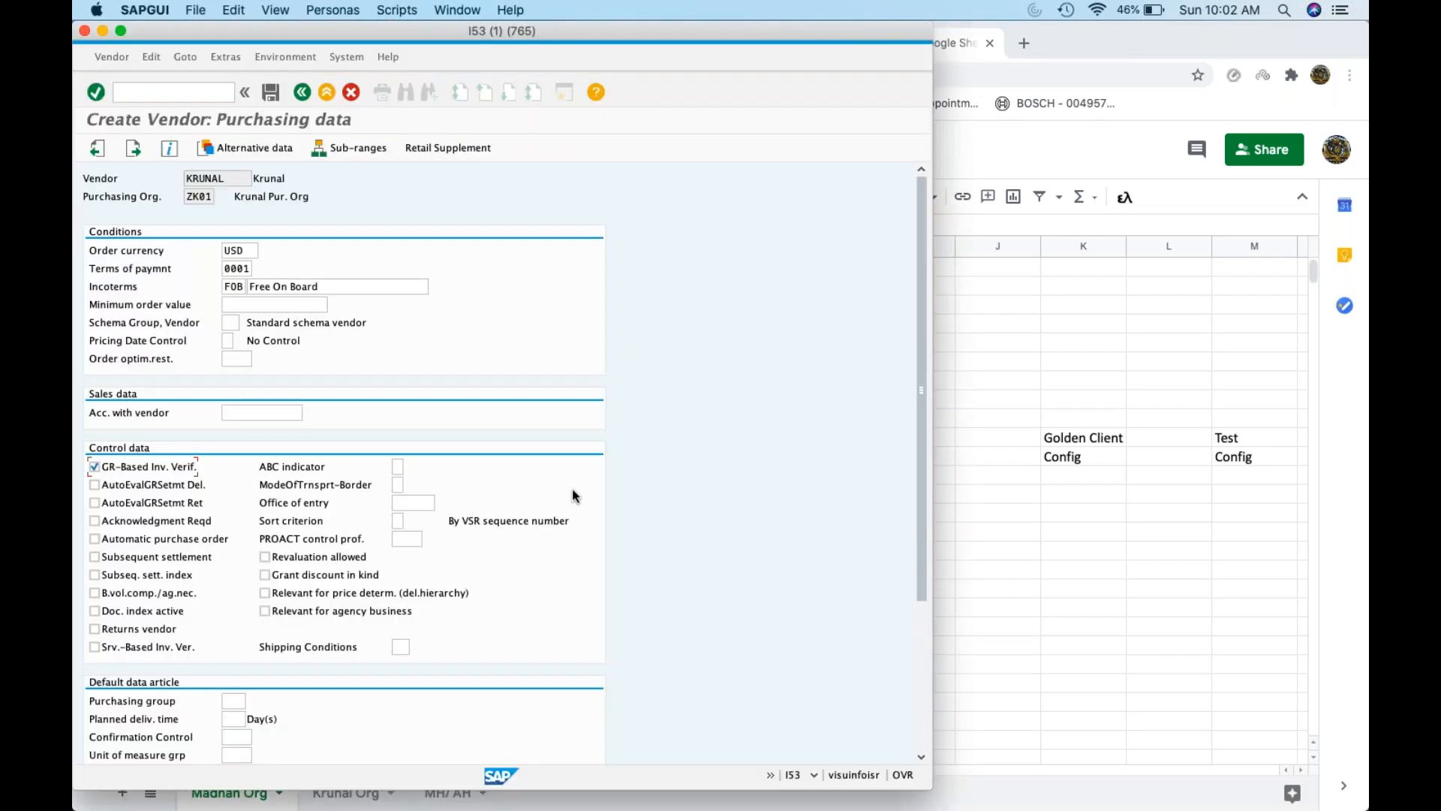
left_click(236, 701)
type("ZK0")
left_click(233, 719)
type("1")
scroll(341, 706, "down", 3)
scroll(358, 509, "up", 3)
Advance past the partner functions screen and save the new vendor
key("Return")
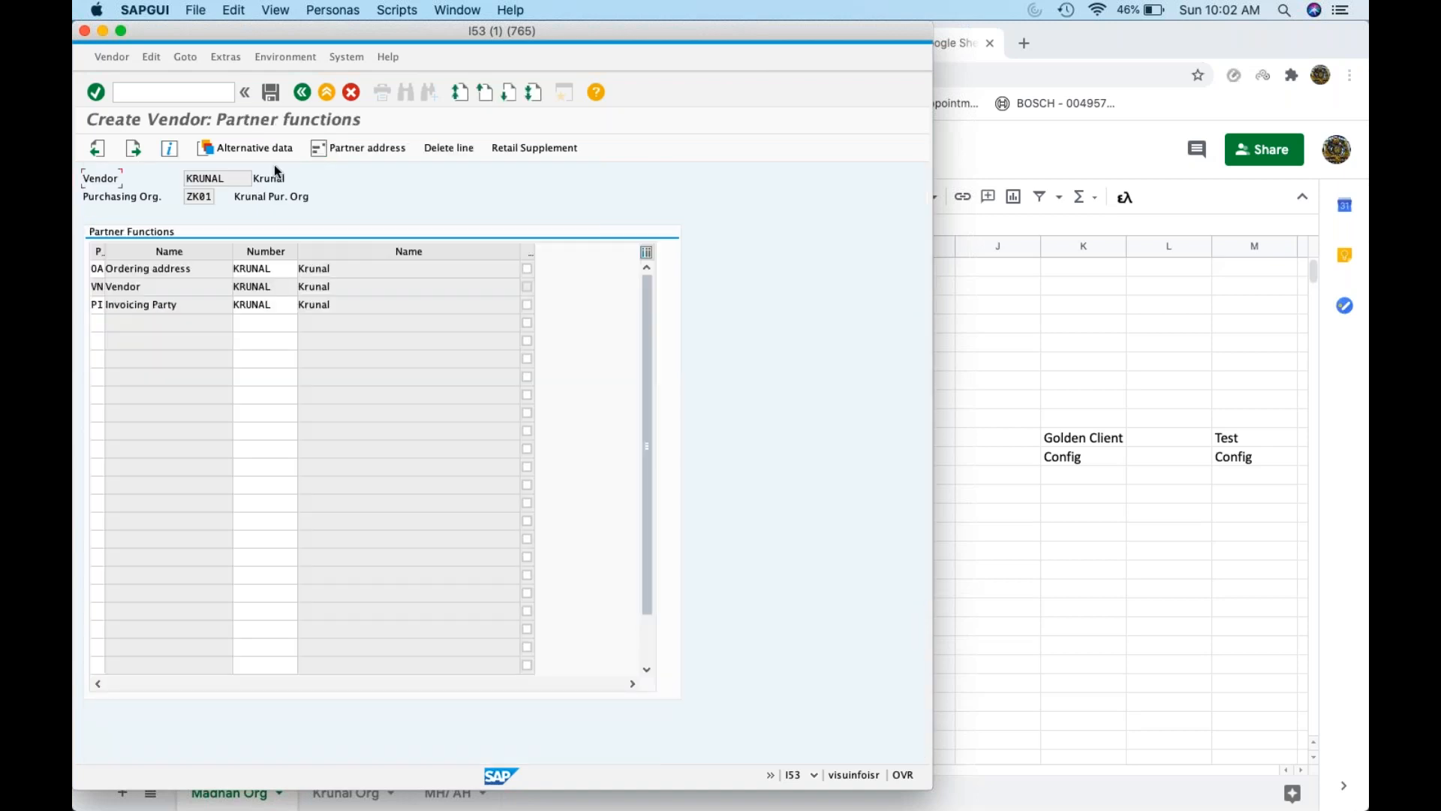
key("Return")
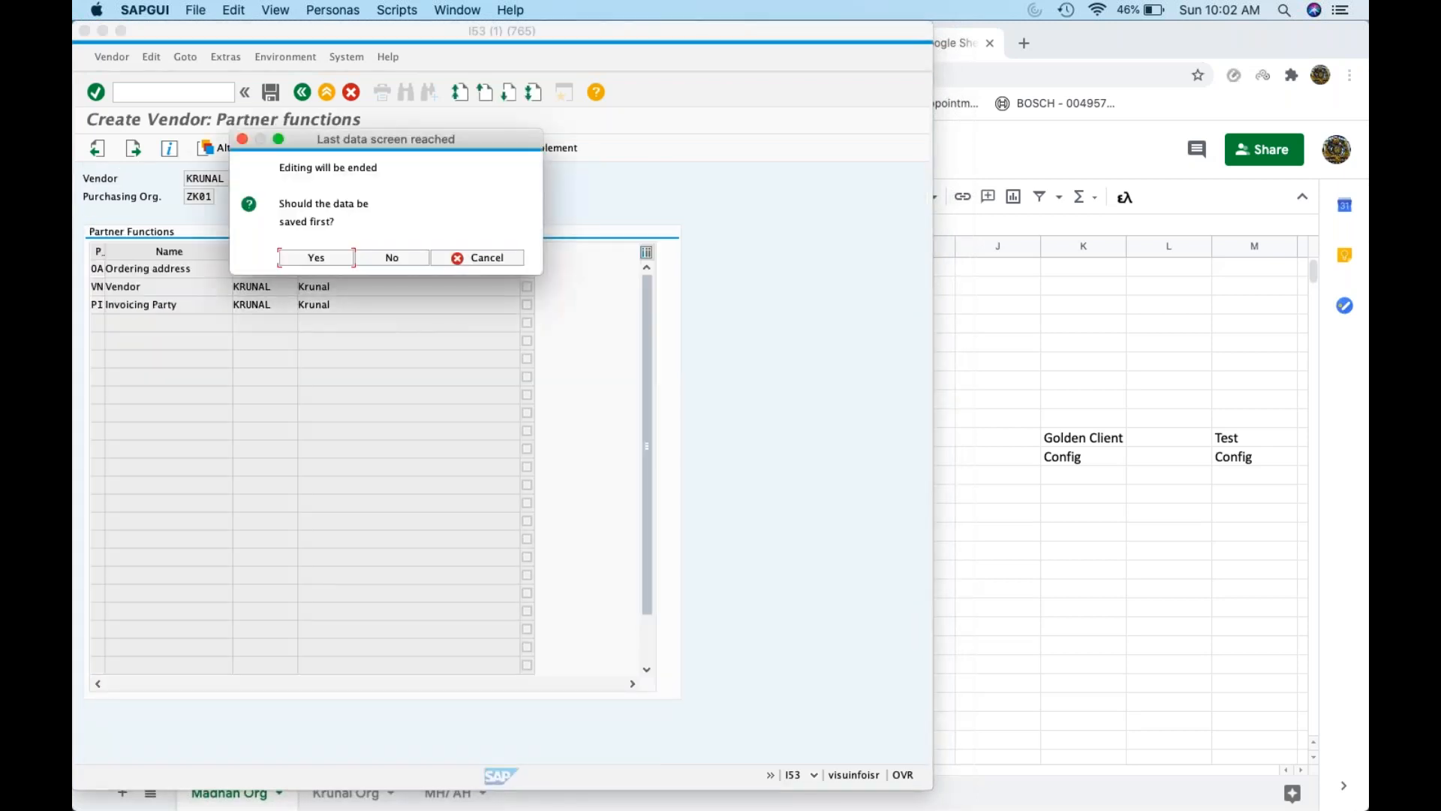
left_click(297, 257)
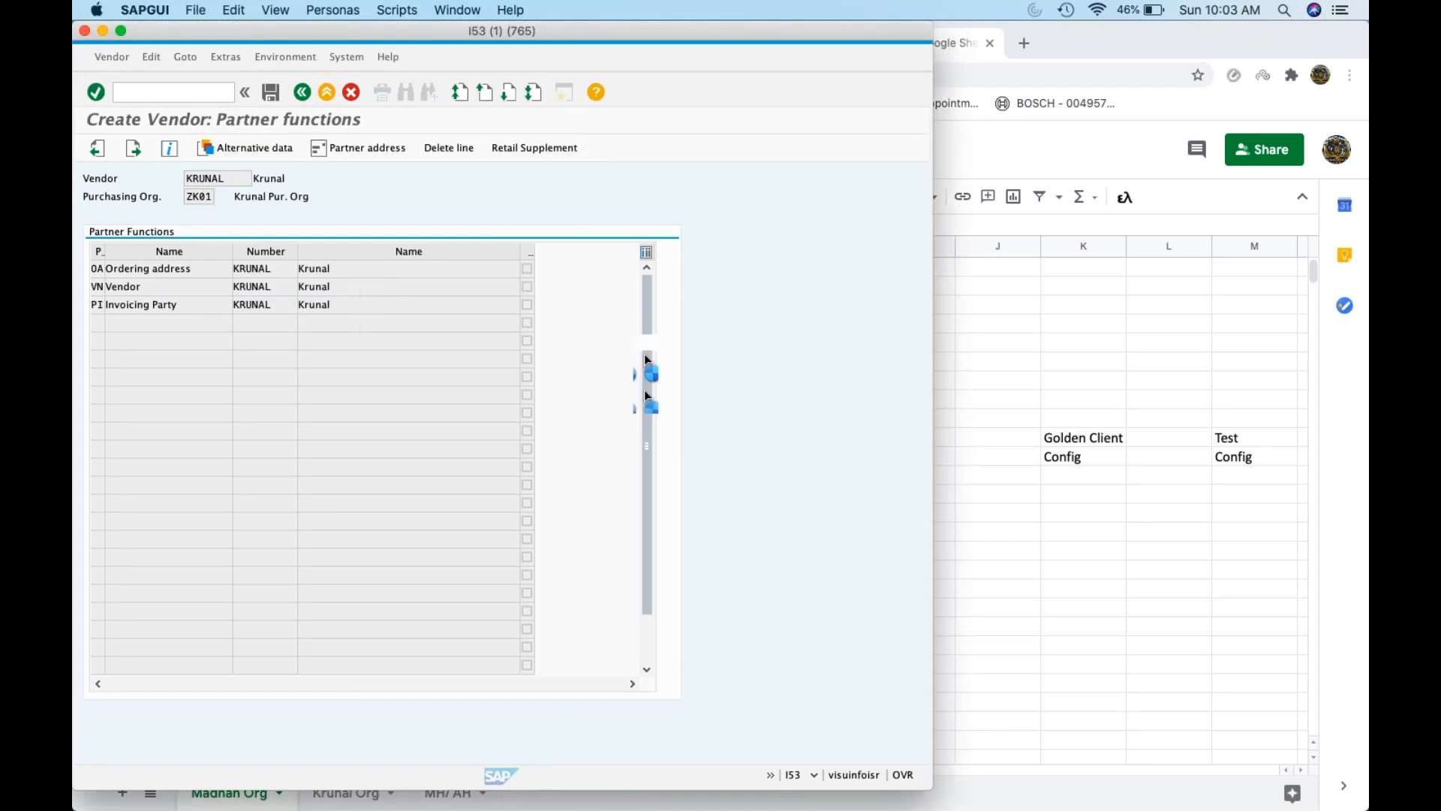
left_click(1096, 503)
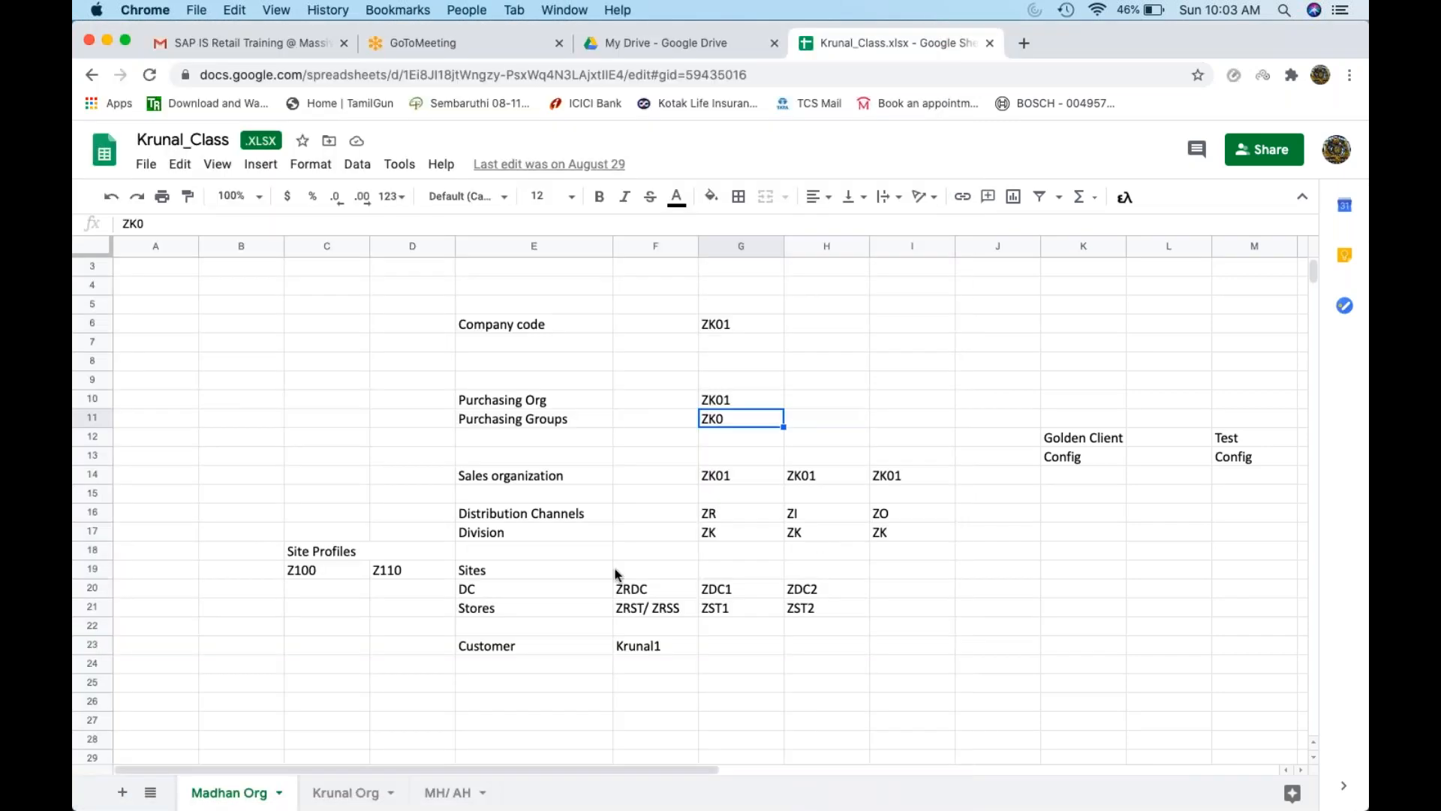
Add a Vendor row in E24/F24 holding the vendor's name, without the trailing 1
left_click(512, 660)
type("Vendor")
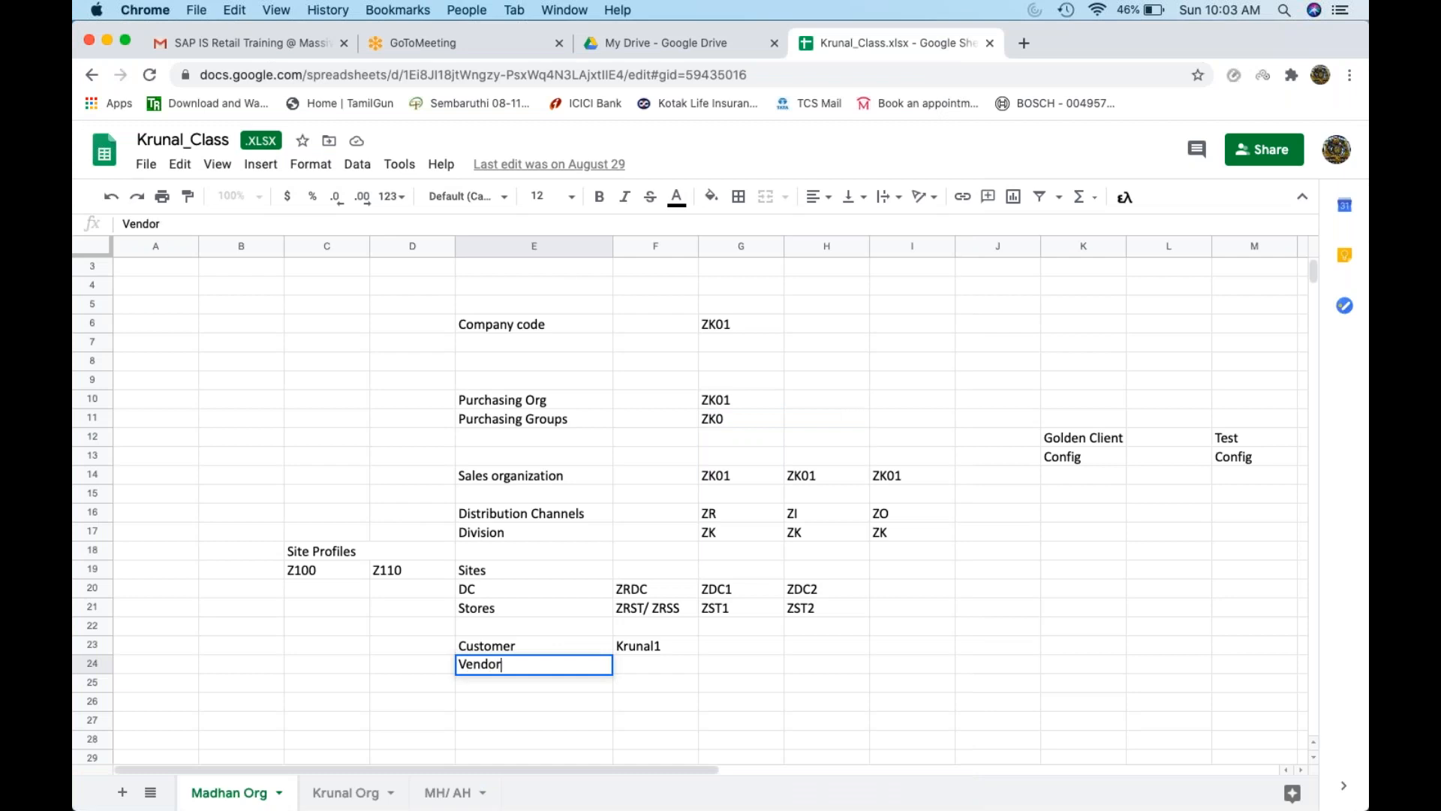
key("Tab")
type("Krunal1")
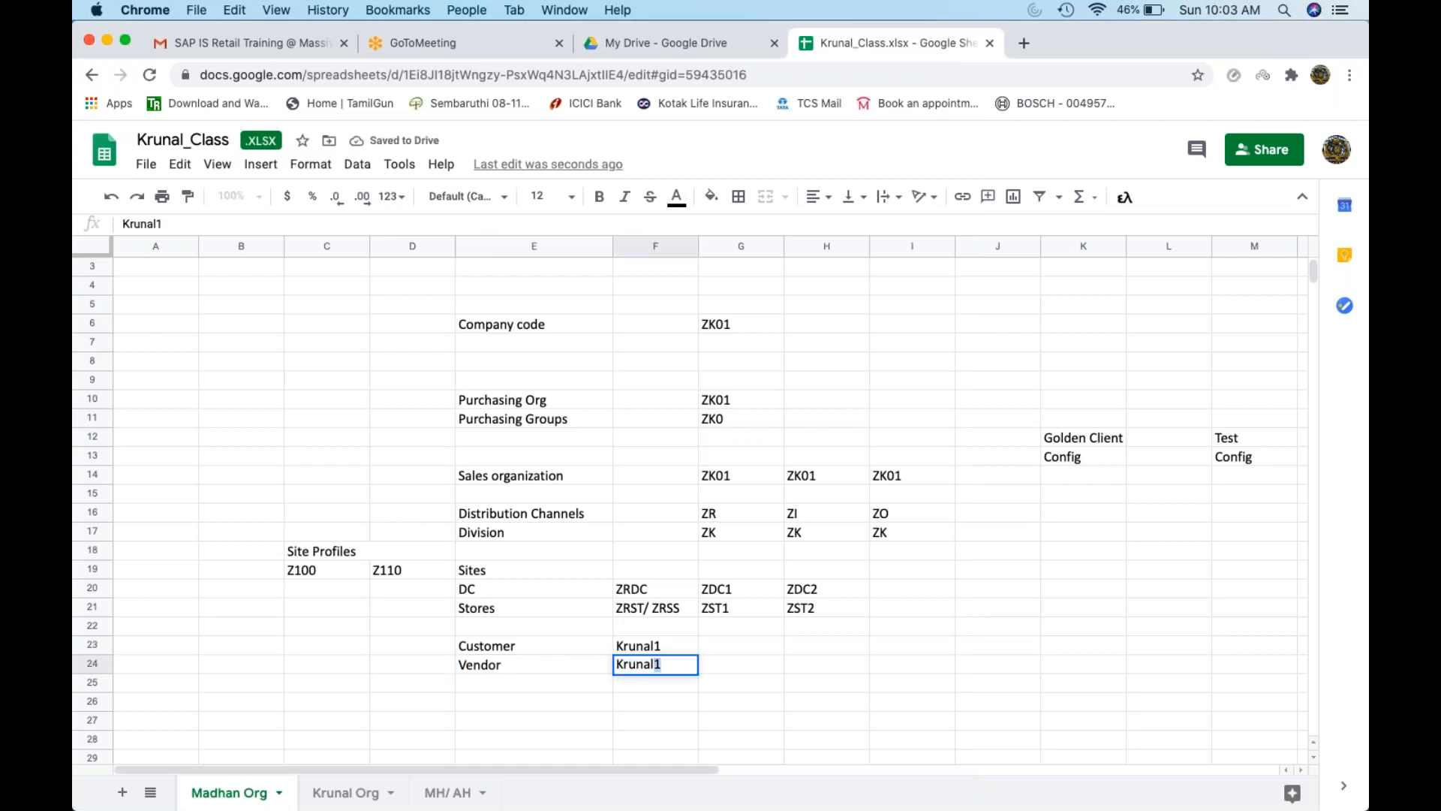
key("super+Tab")
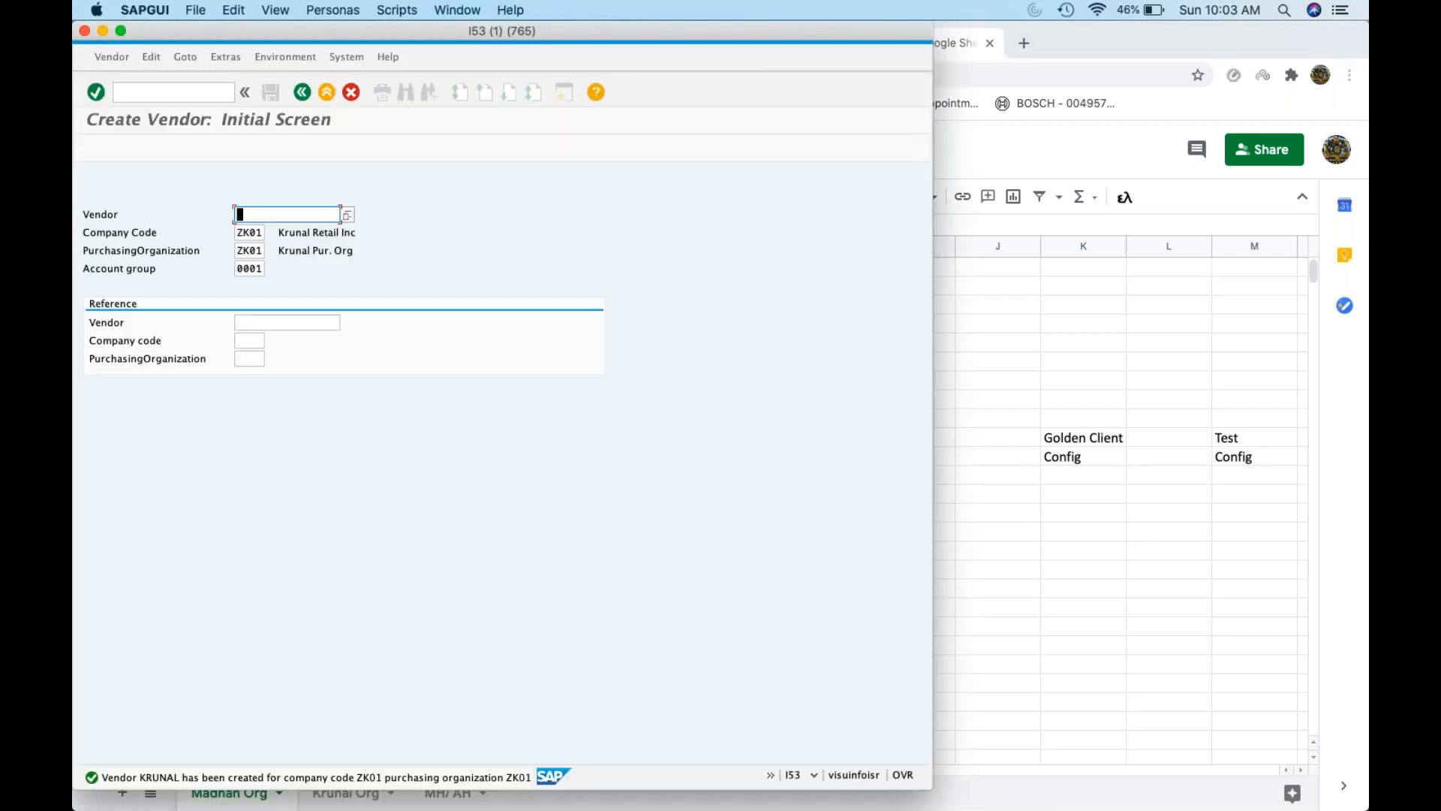
key("super+Tab")
key("BackSpace")
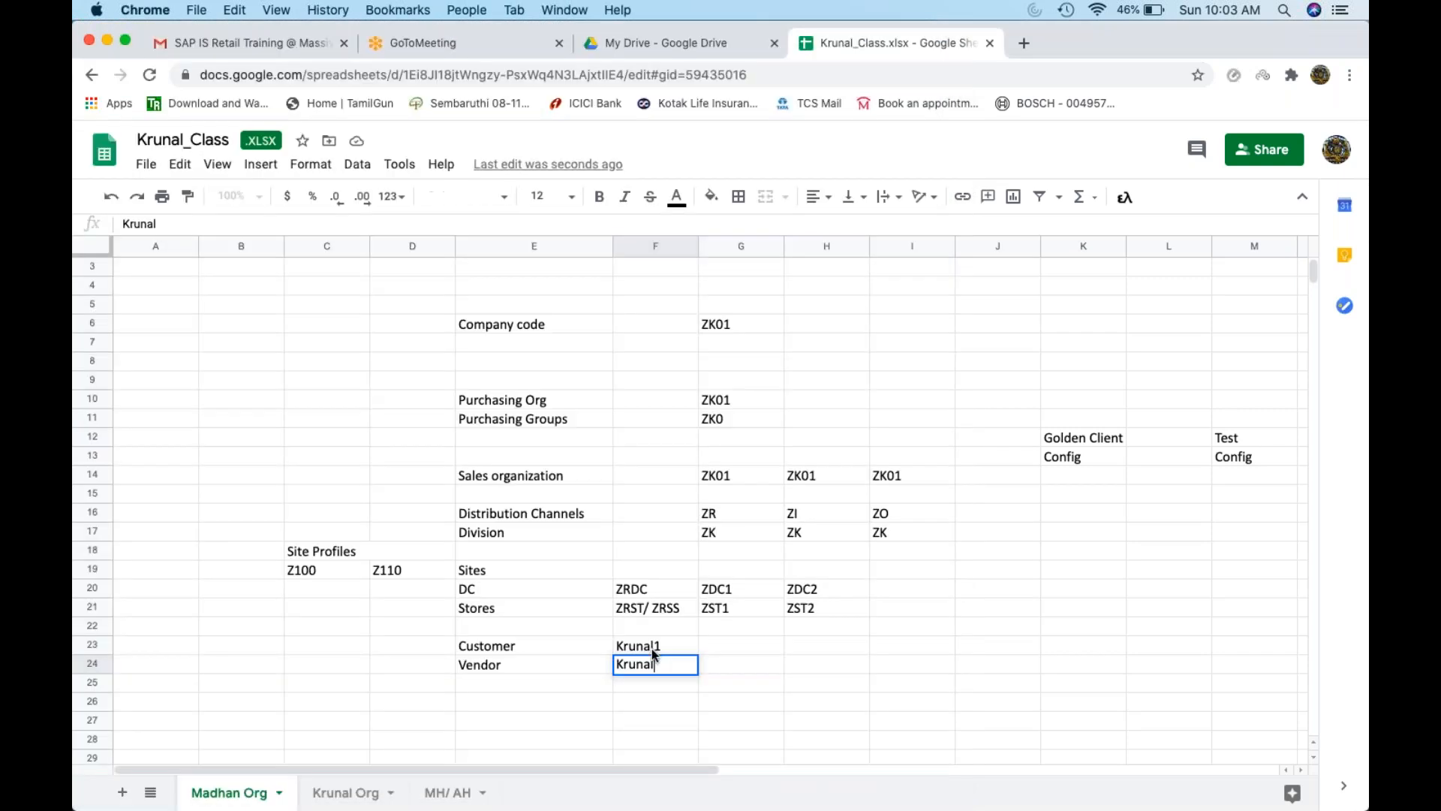
left_click(862, 629)
key("super+Tab")
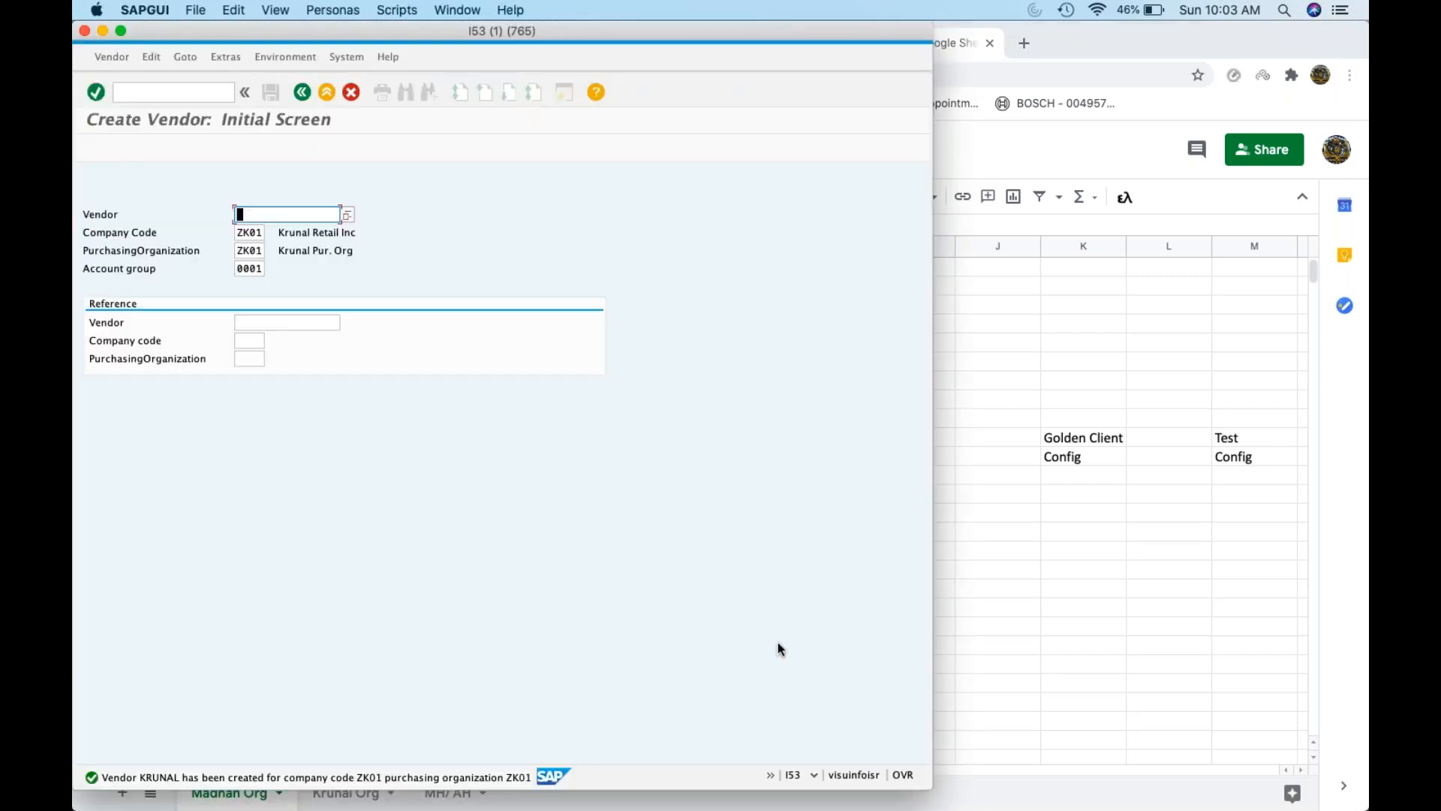
In SPRO, open Materials Management > Purchasing > Conditions > Define Calculation Schema
left_click(137, 93)
type("/nspro")
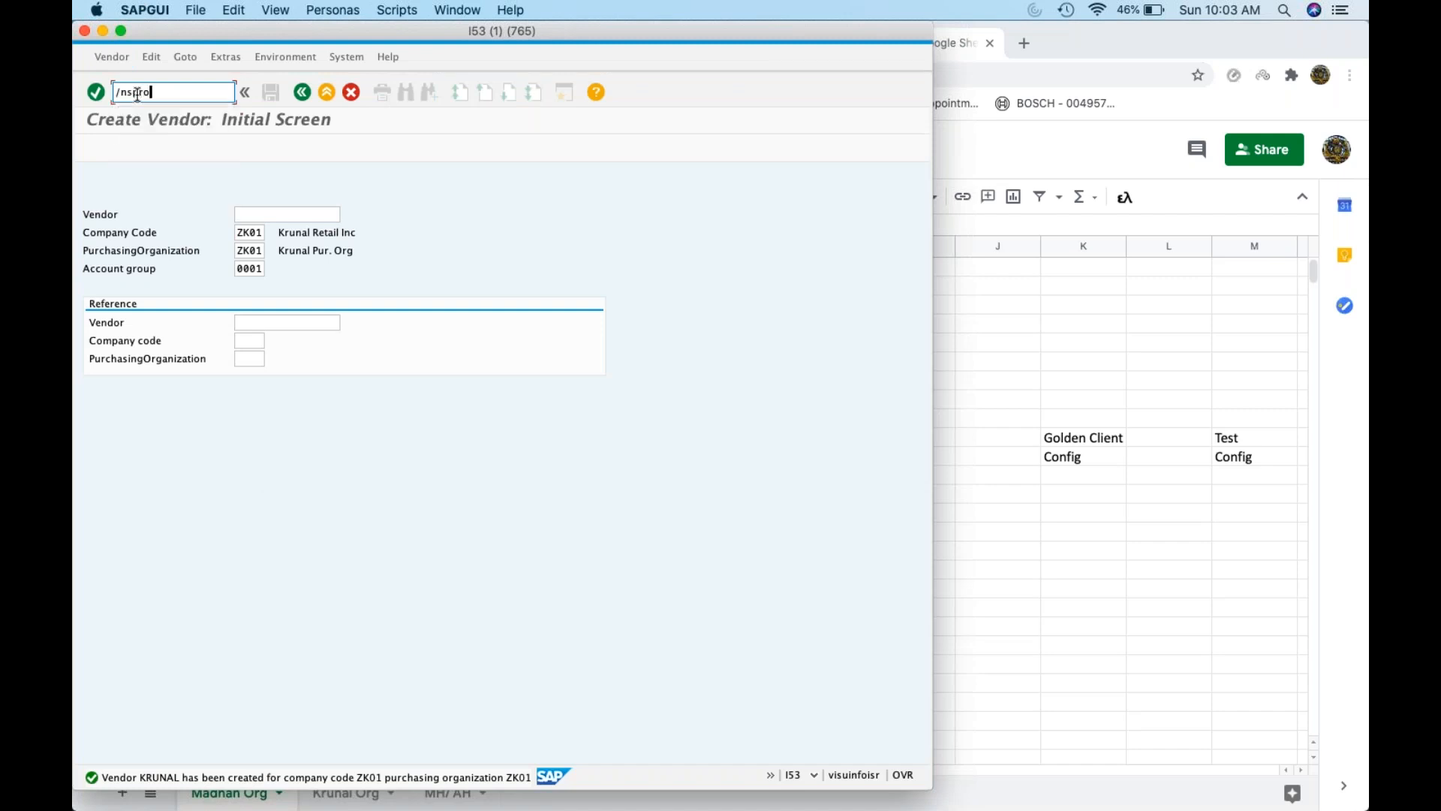
key("Return")
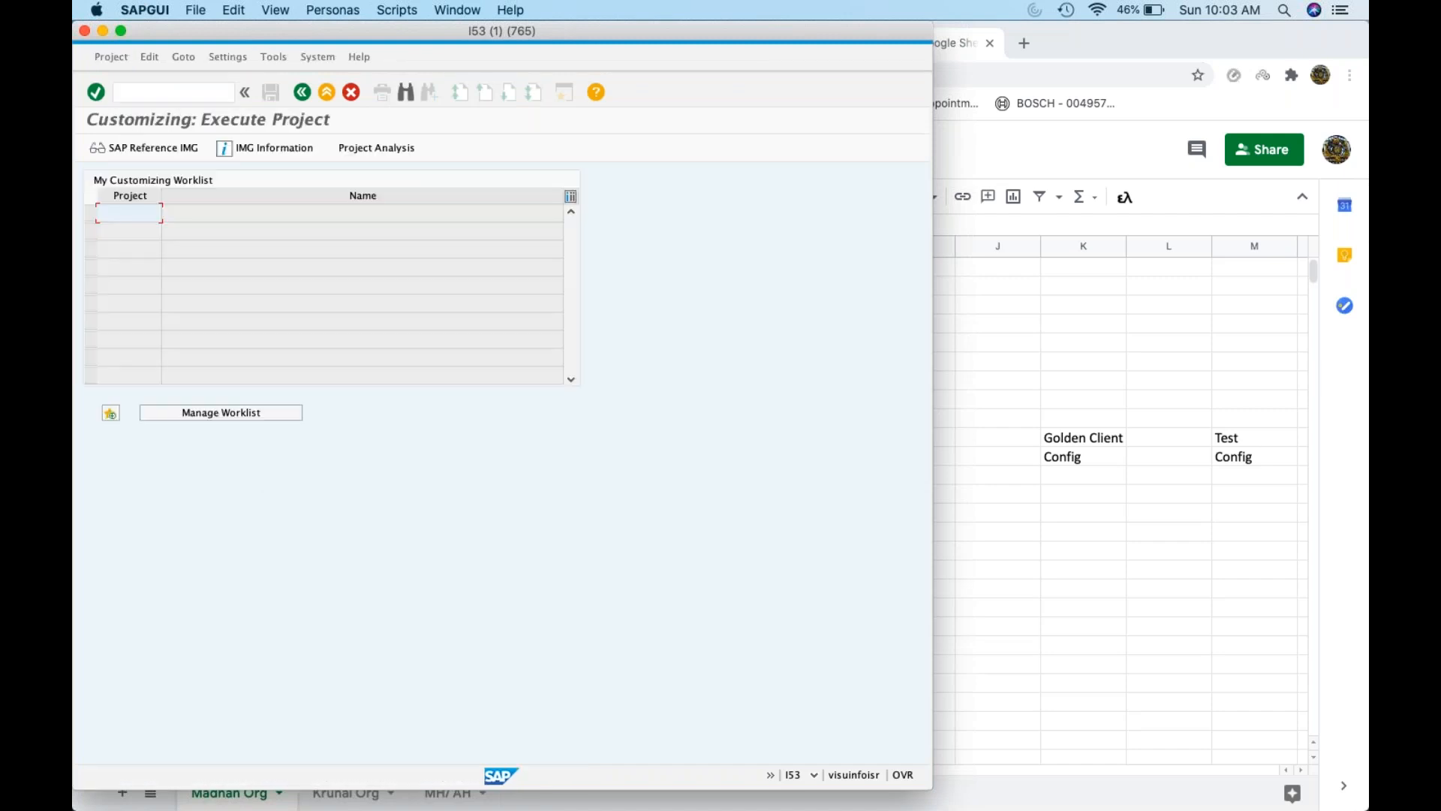
left_click(133, 145)
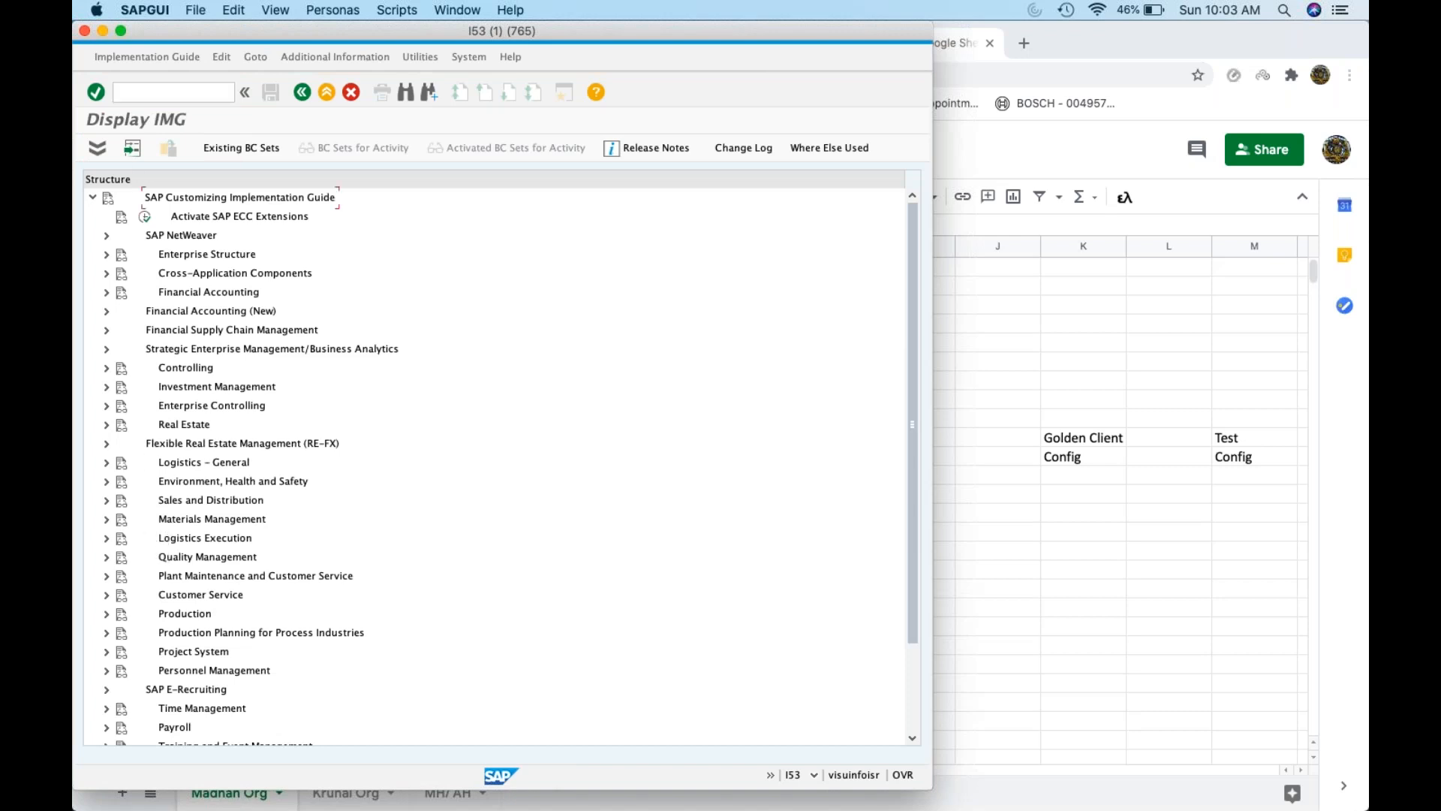
left_click(106, 519)
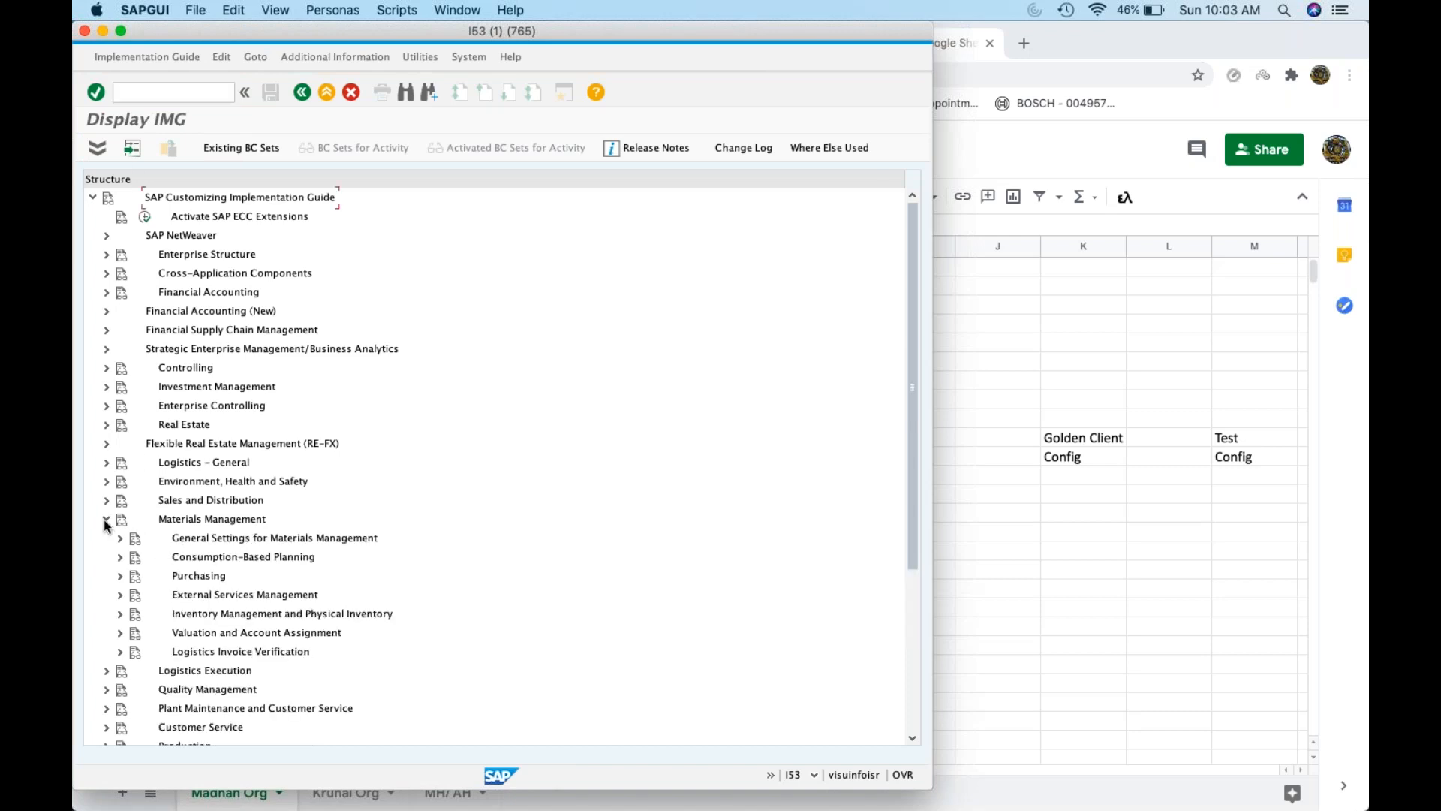
left_click(120, 576)
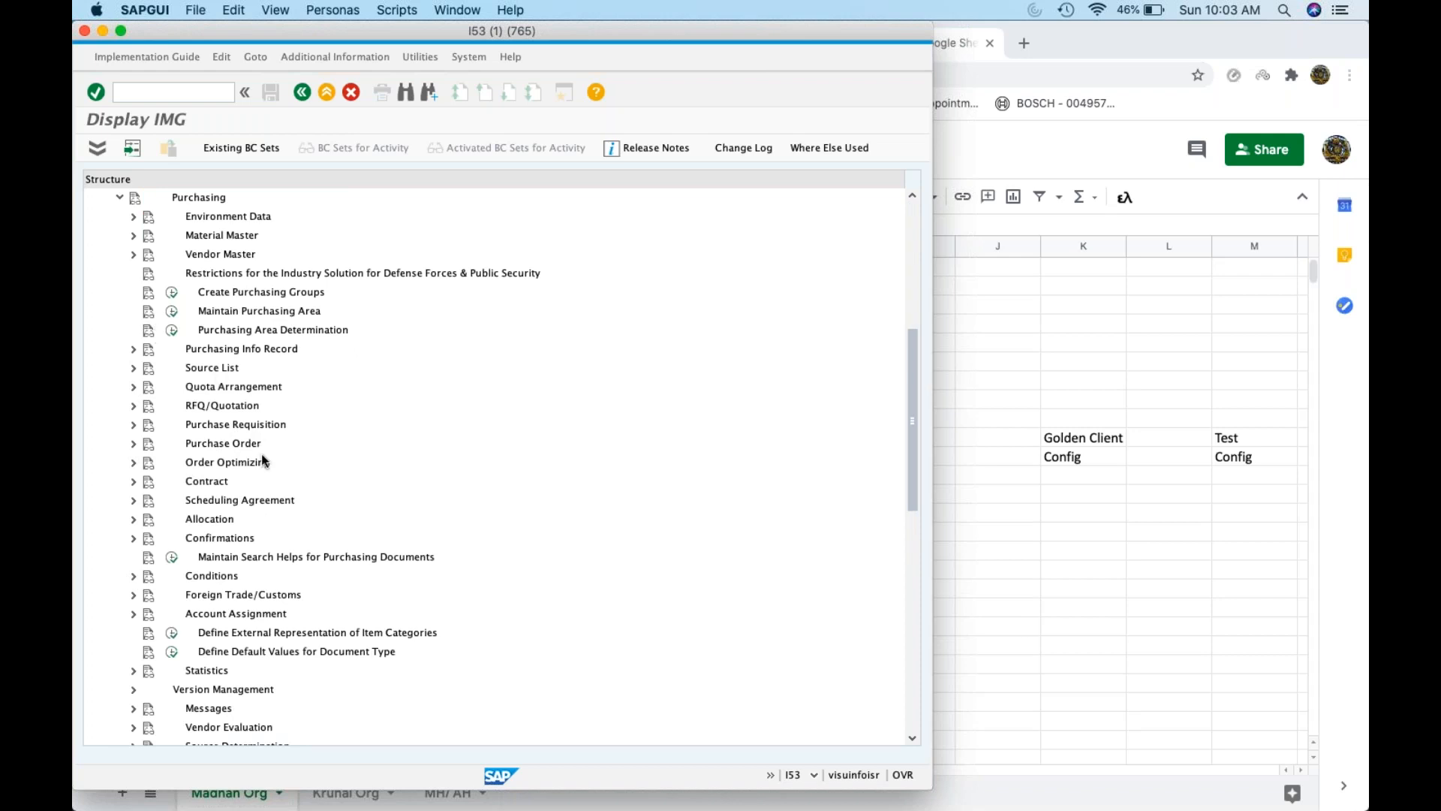
scroll(262, 461, "down", 5)
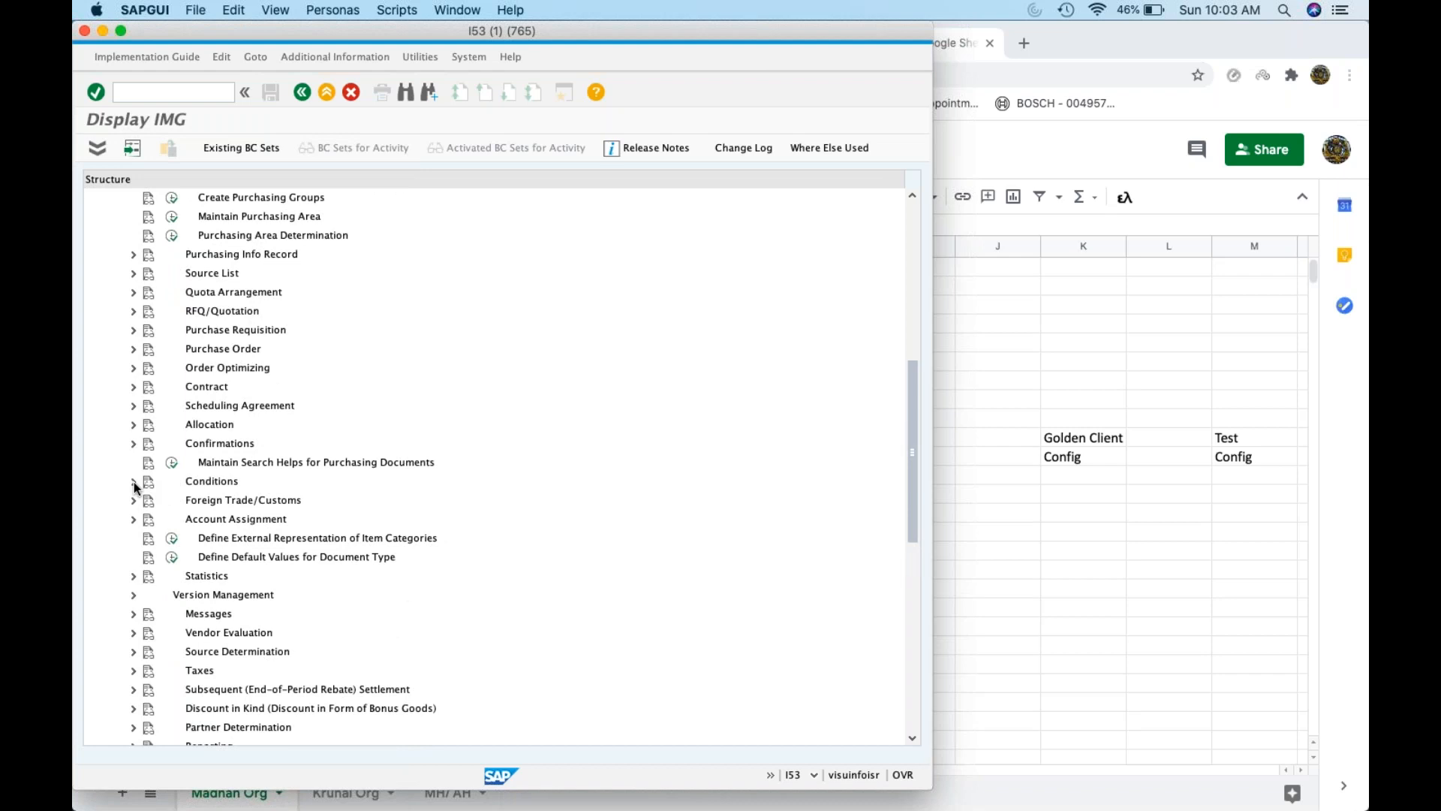
left_click(134, 482)
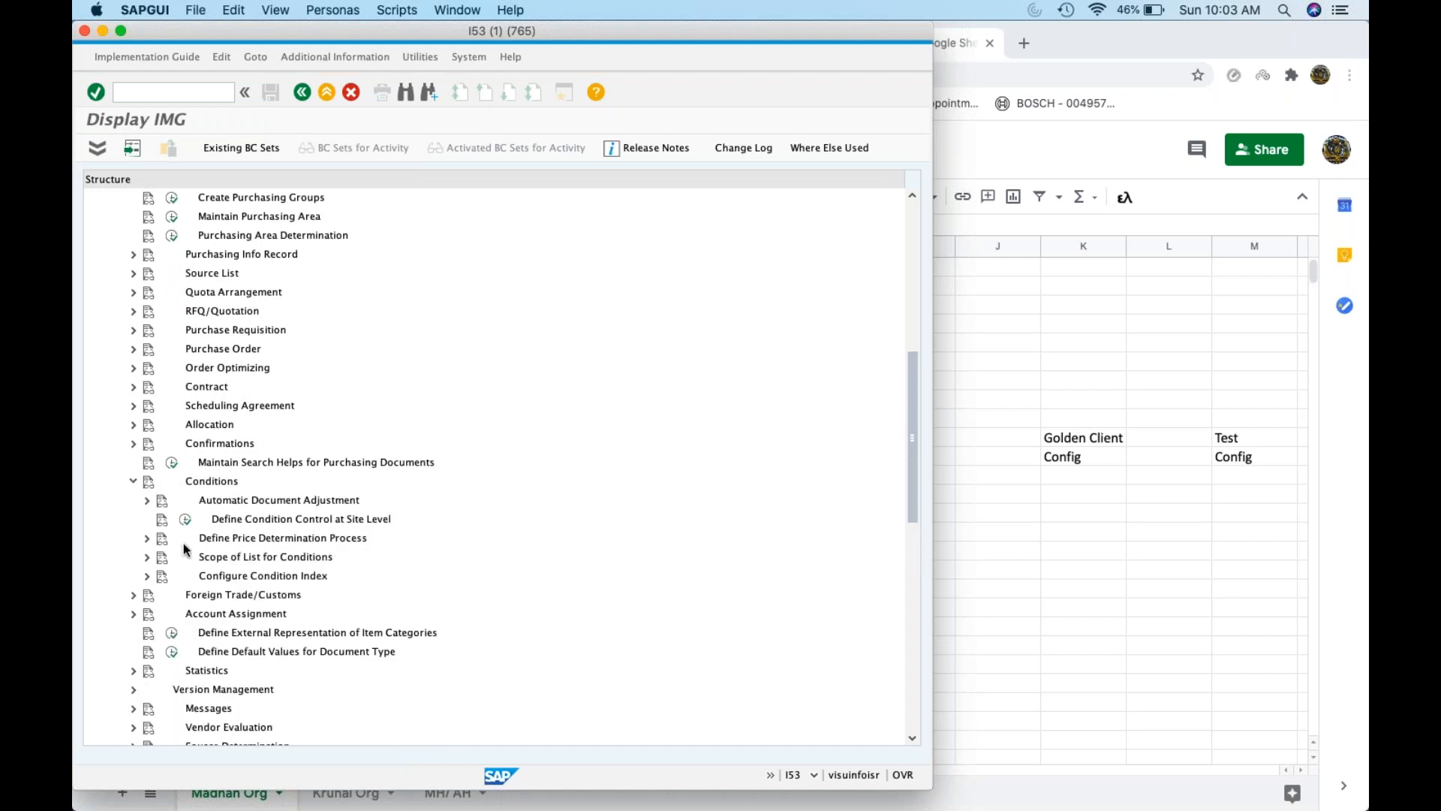
left_click(146, 538)
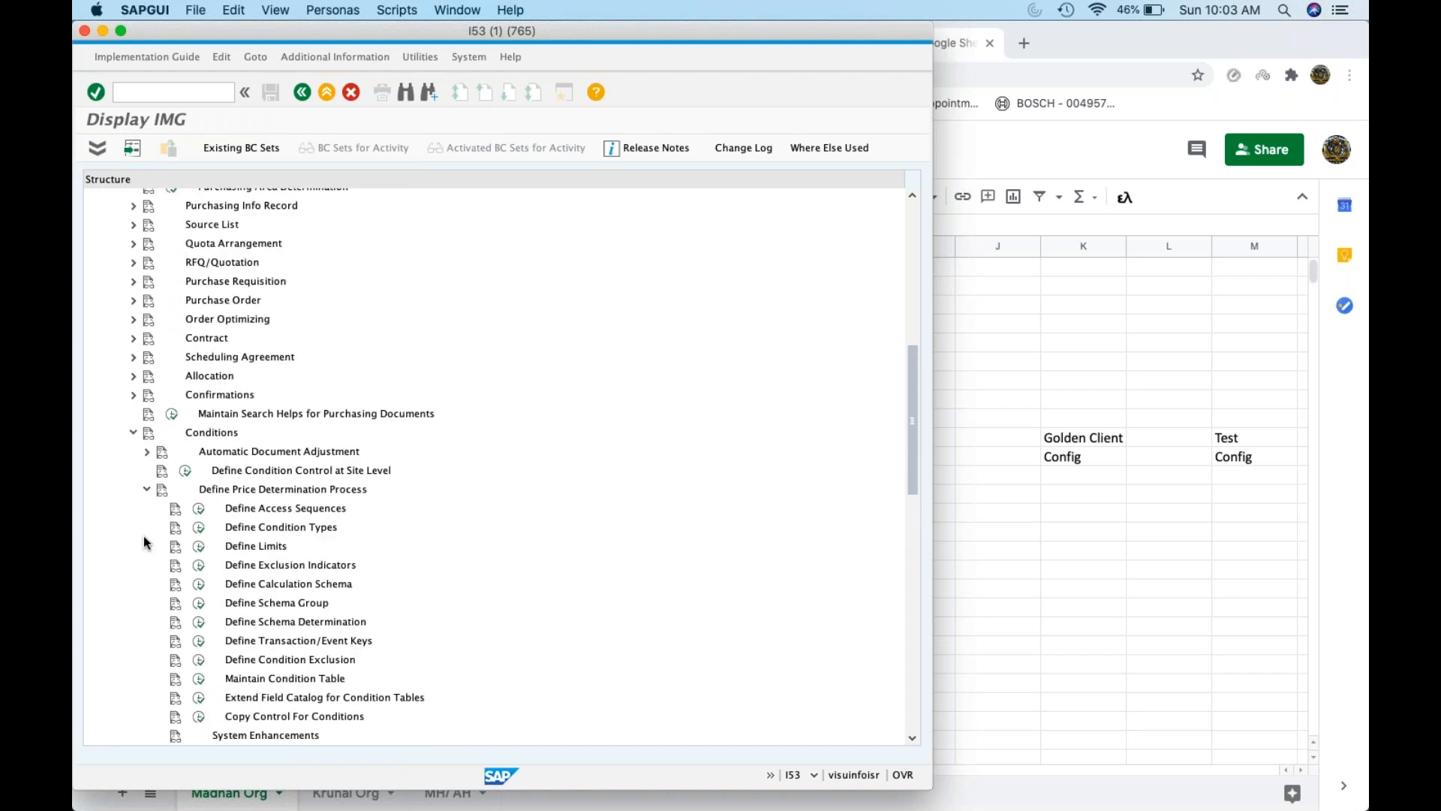
scroll(315, 608, "down", 2)
left_click(198, 538)
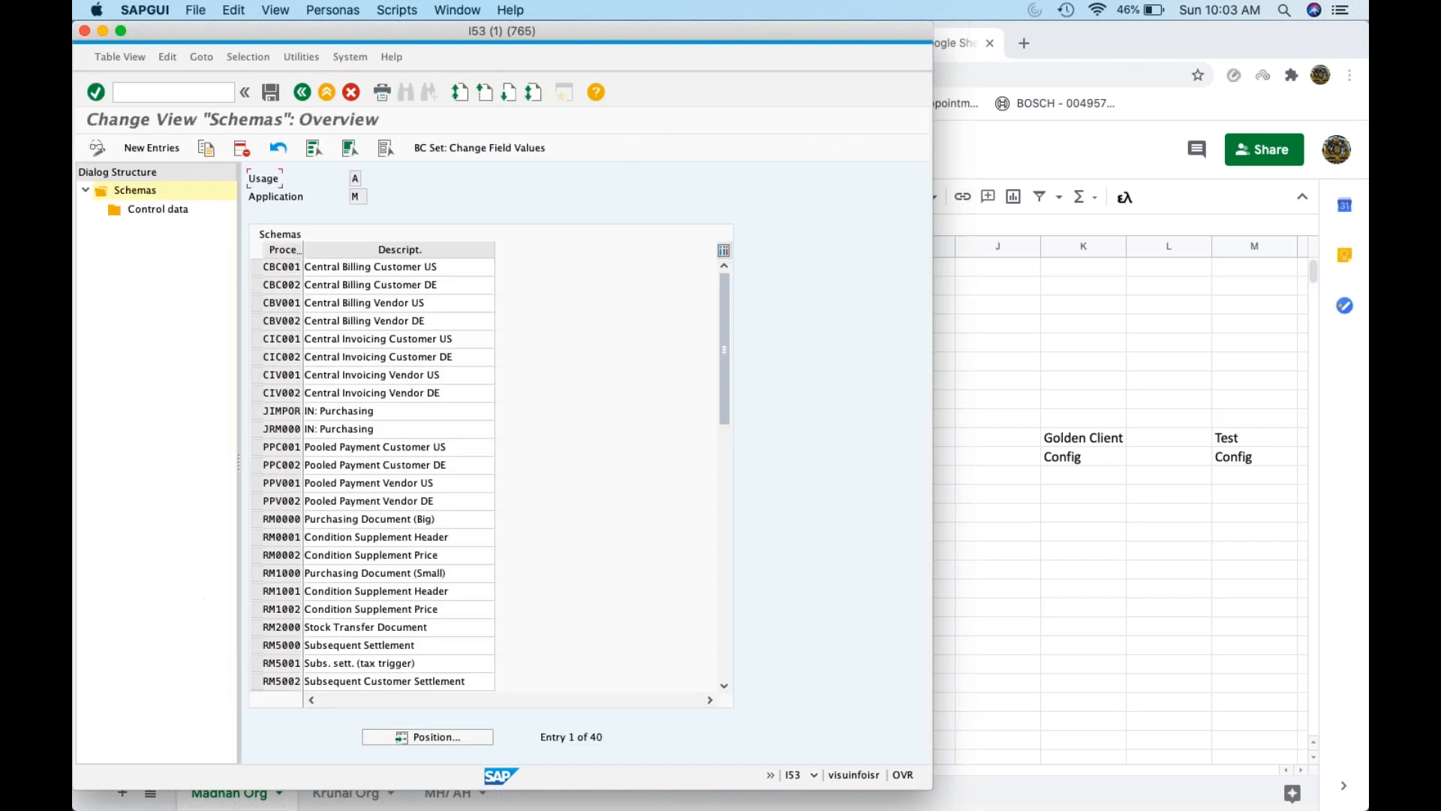
Position the schemas list on 'rmisr' to bring RMISR0 to the top
left_click(418, 741)
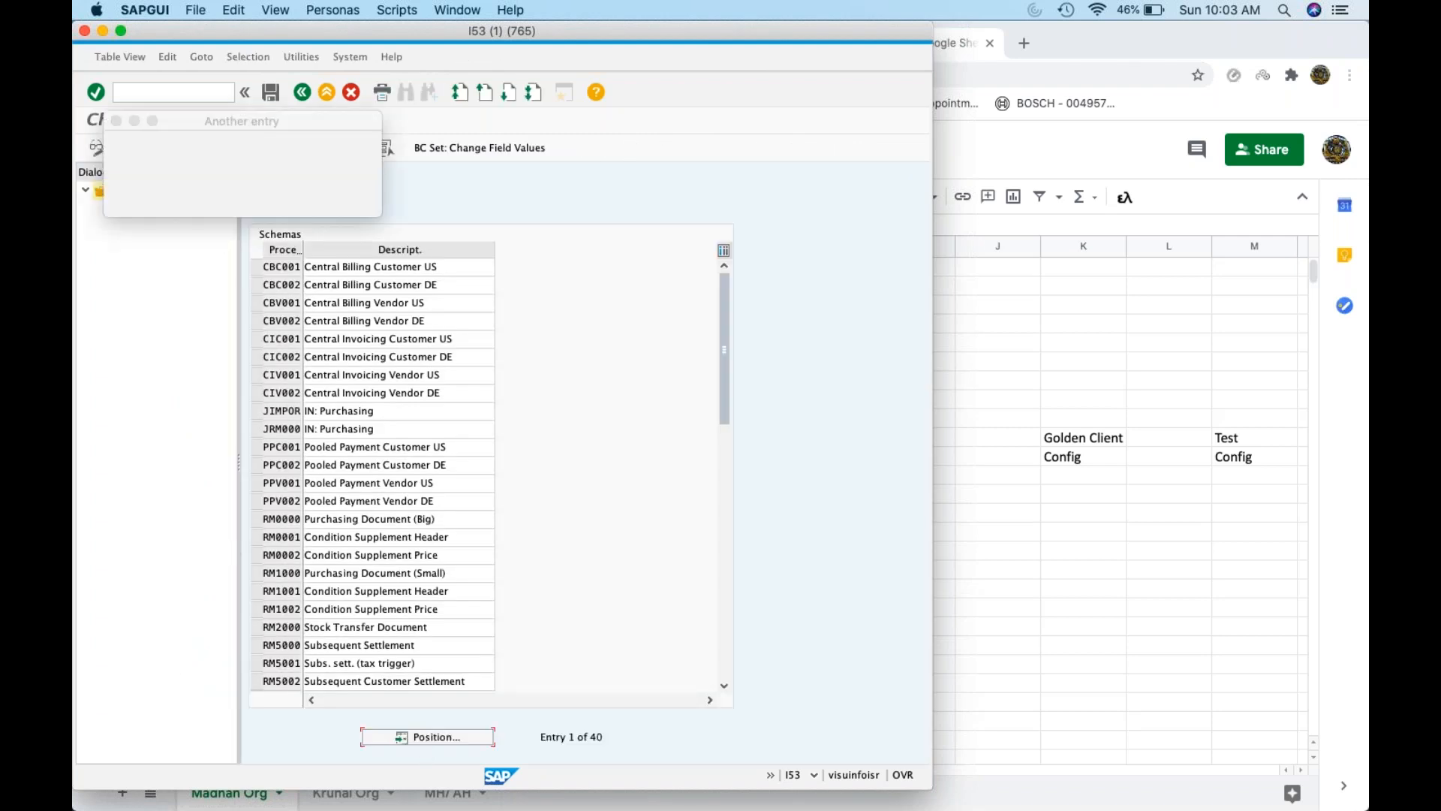
type("rmisr0")
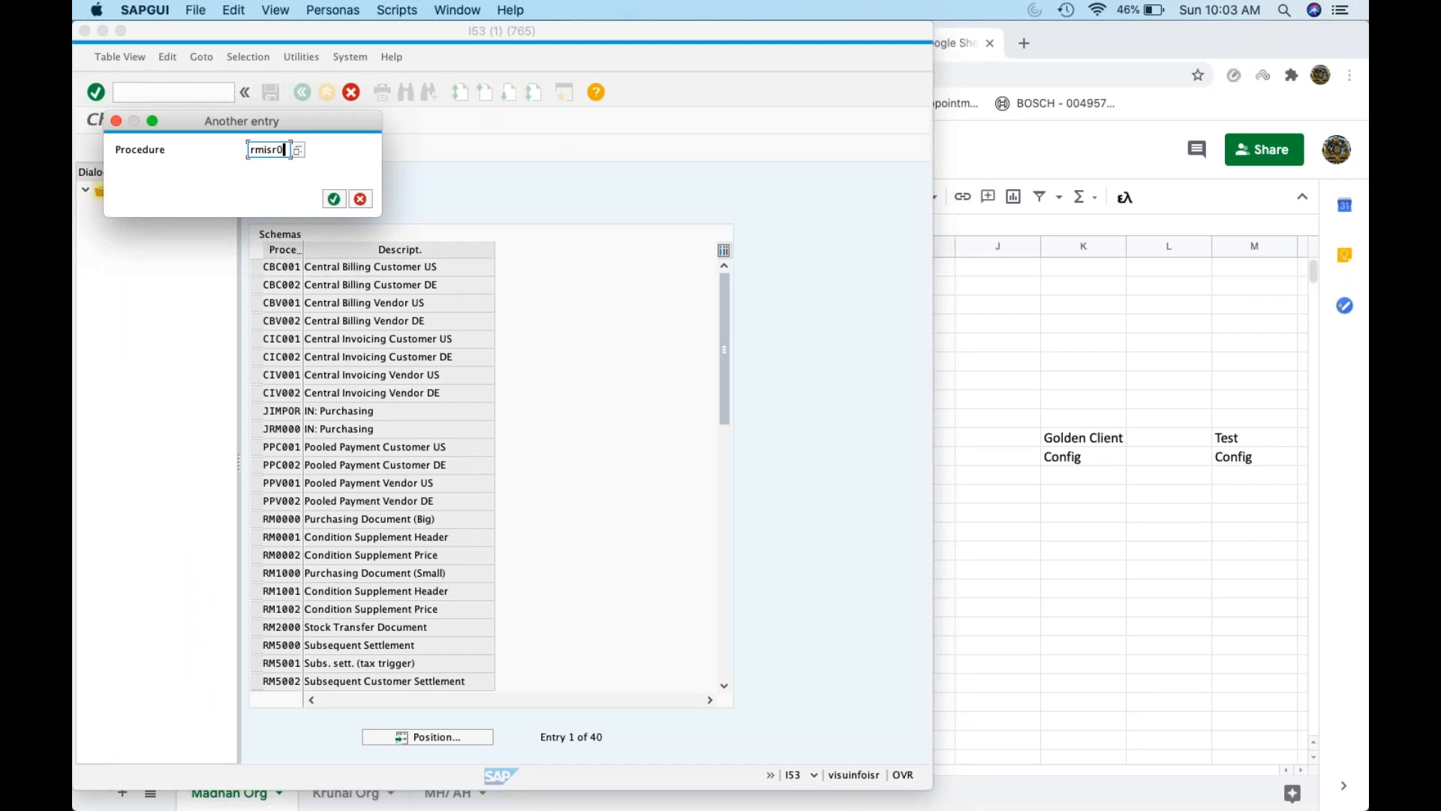
key("Return")
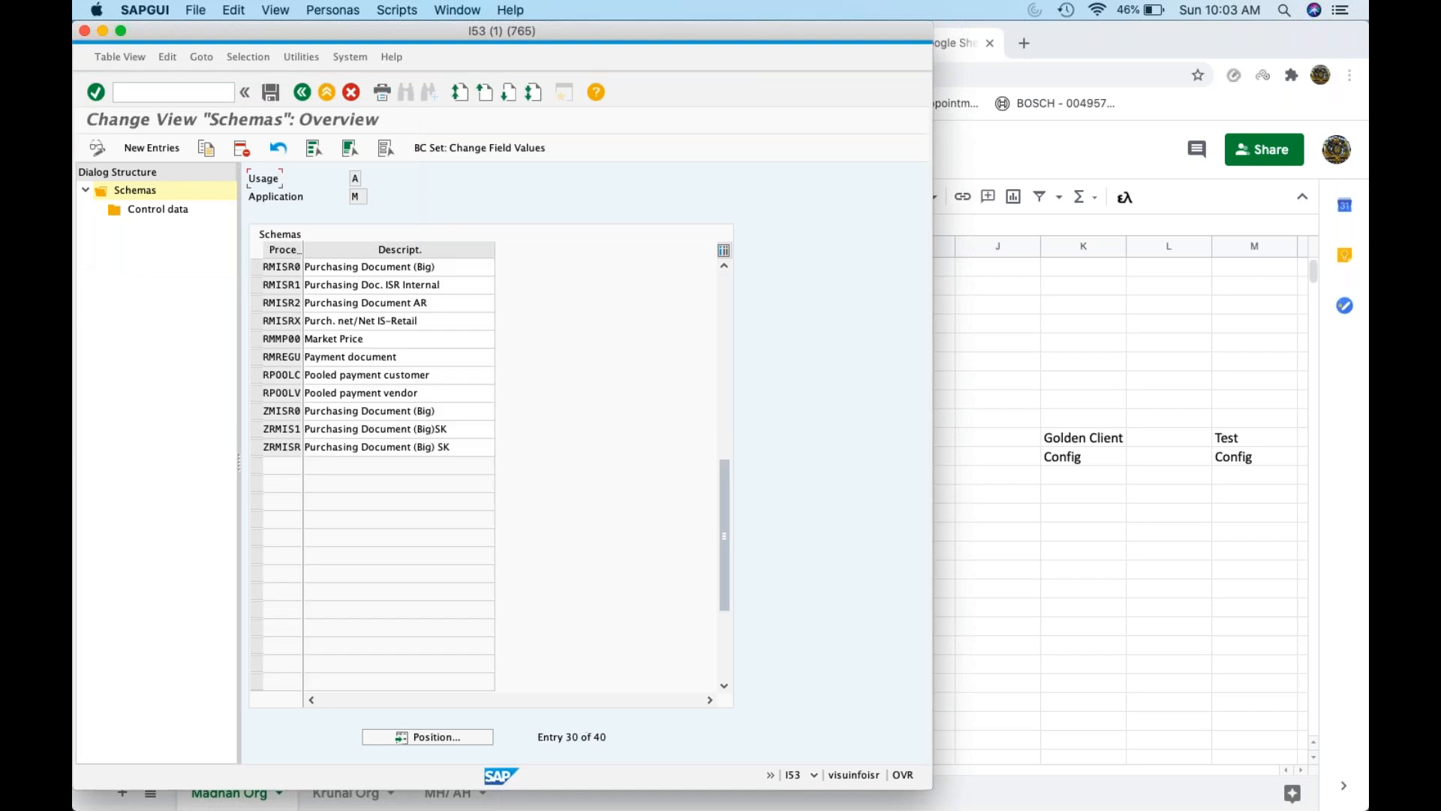
Open the RMISR0 control data and review the PB00, PBXX, RB00 and RC00 steps
left_click(255, 269)
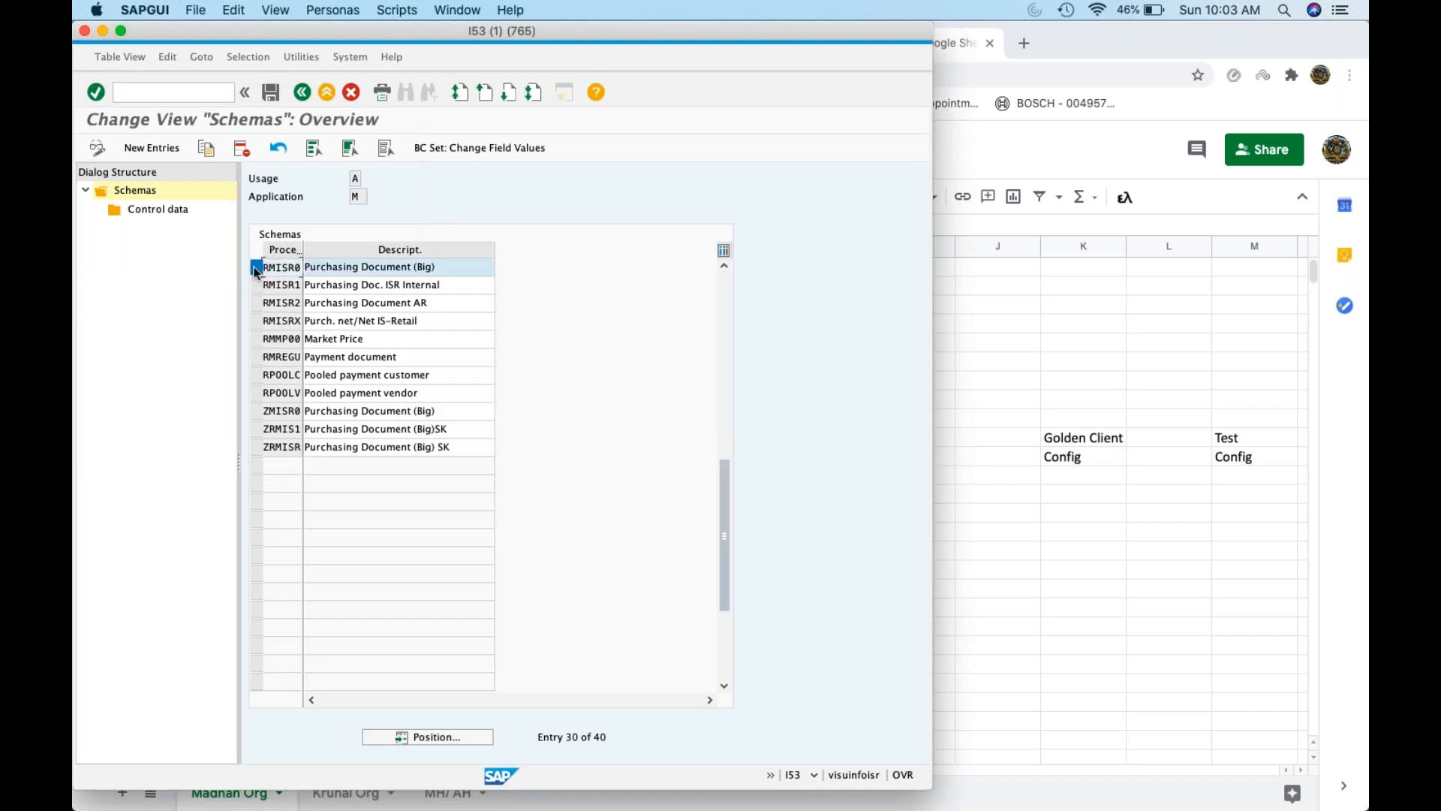
double_click(186, 214)
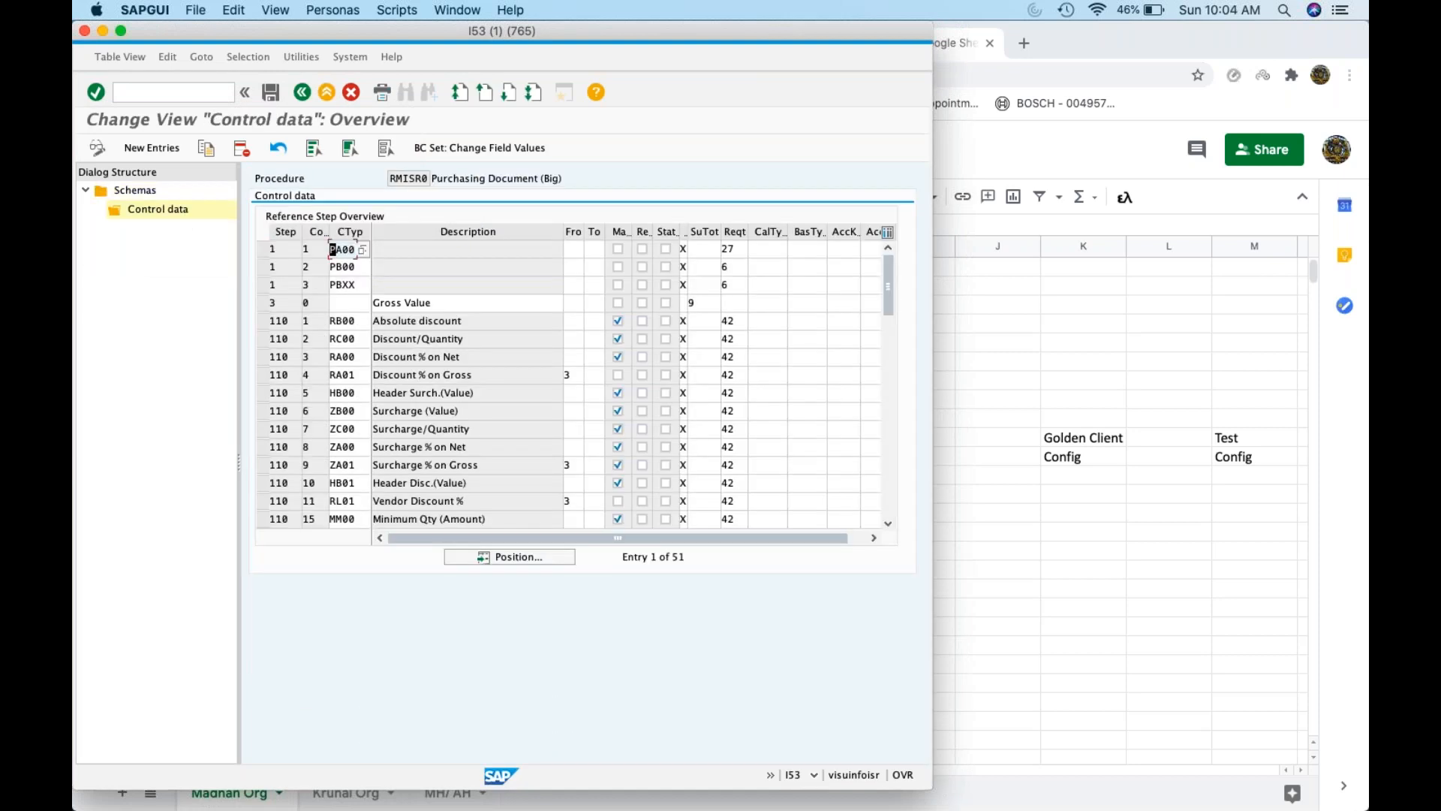
left_click(449, 252)
left_click(327, 249)
left_click(352, 247)
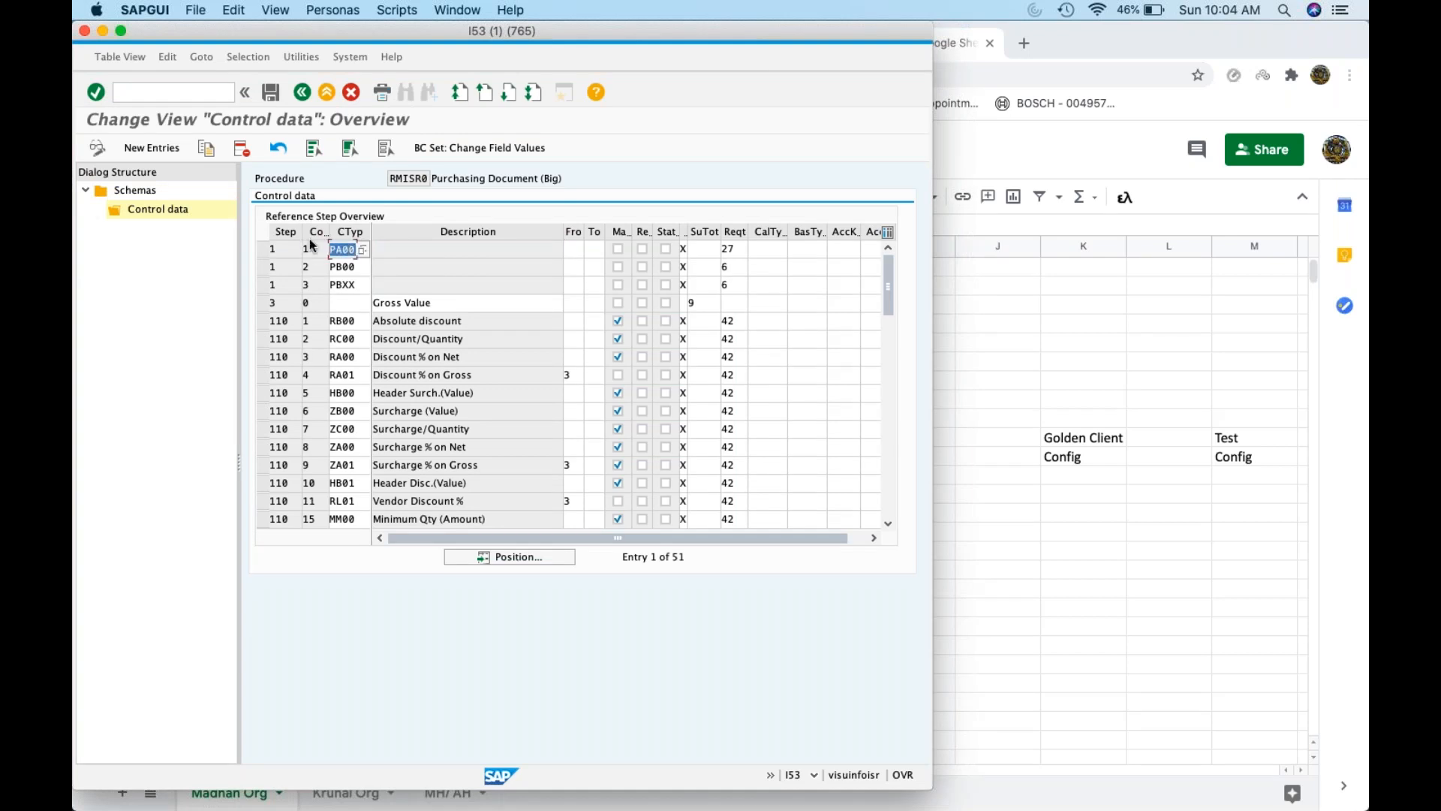
double_click(347, 268)
double_click(347, 284)
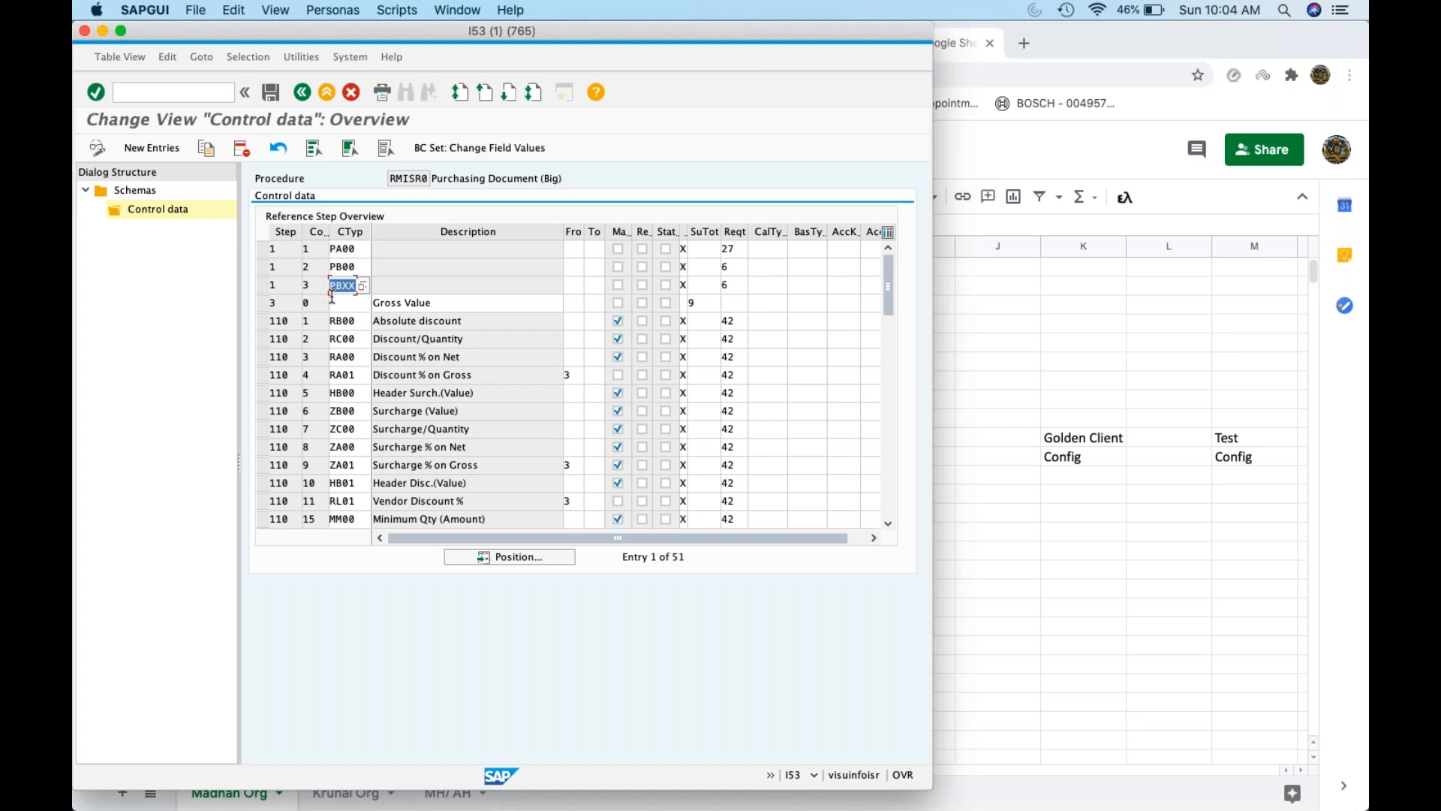
double_click(346, 321)
left_click(348, 339)
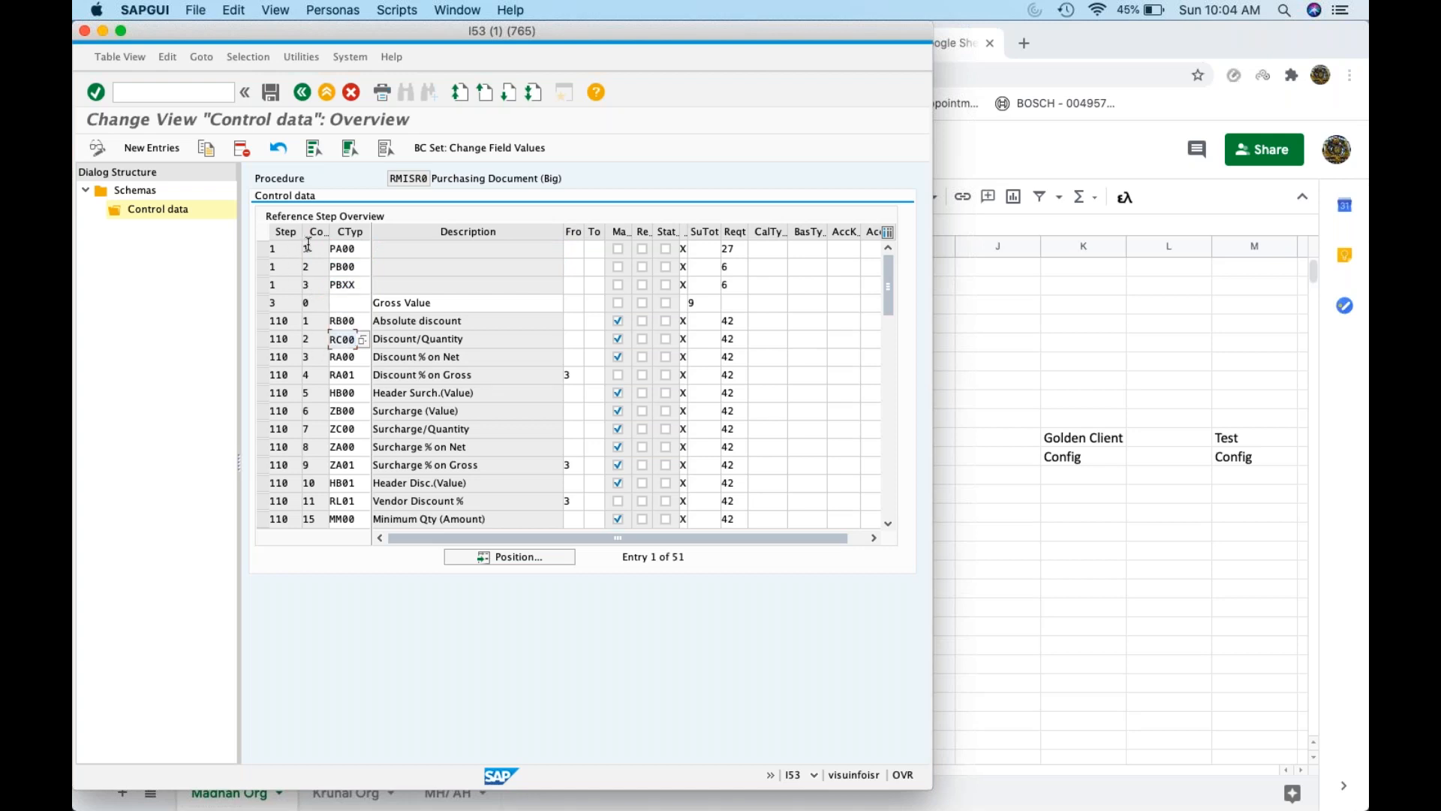
Mark the PA00, PB00 and PBXX step rows, leaving Gross Value unmarked
left_click(263, 250)
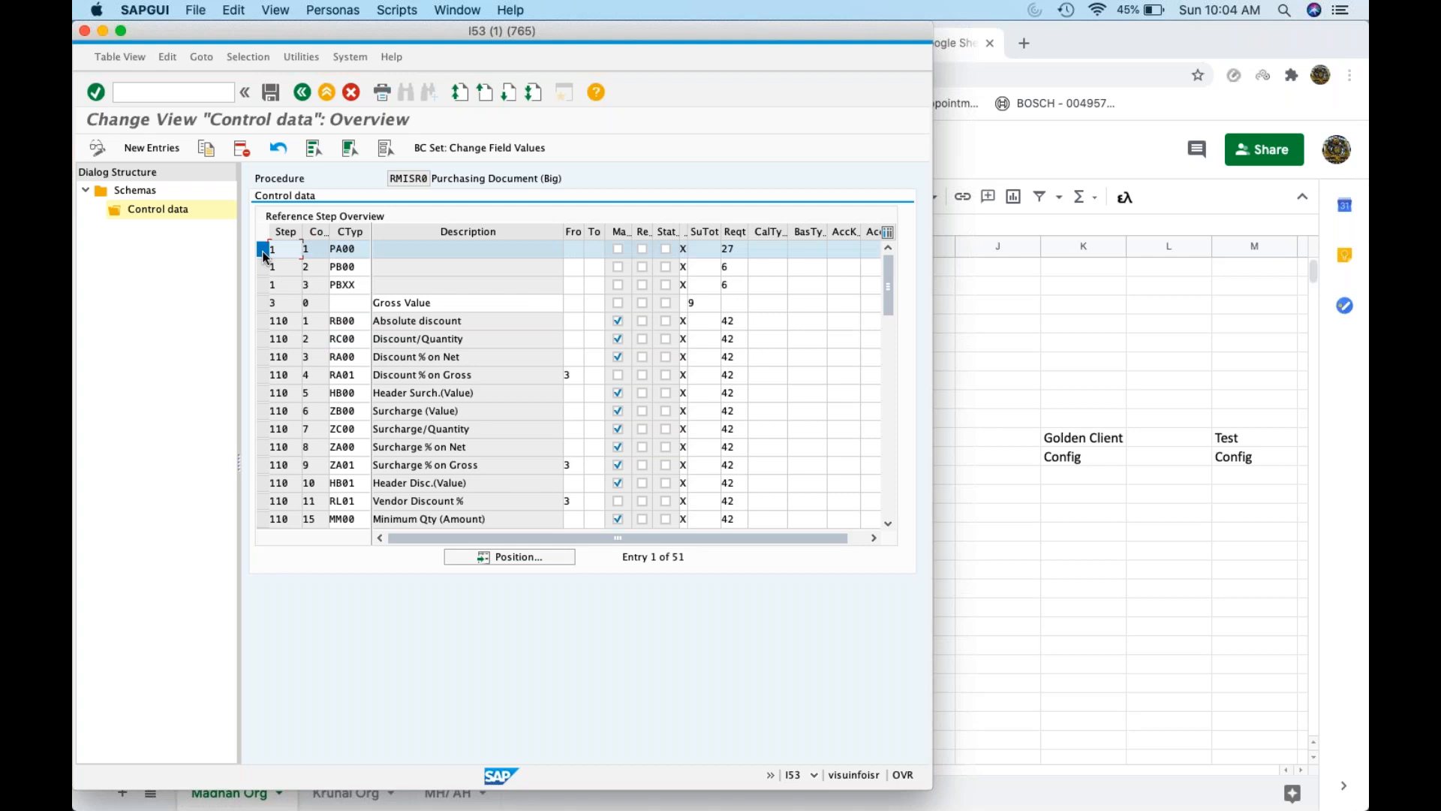
left_click(262, 267)
left_click(262, 285)
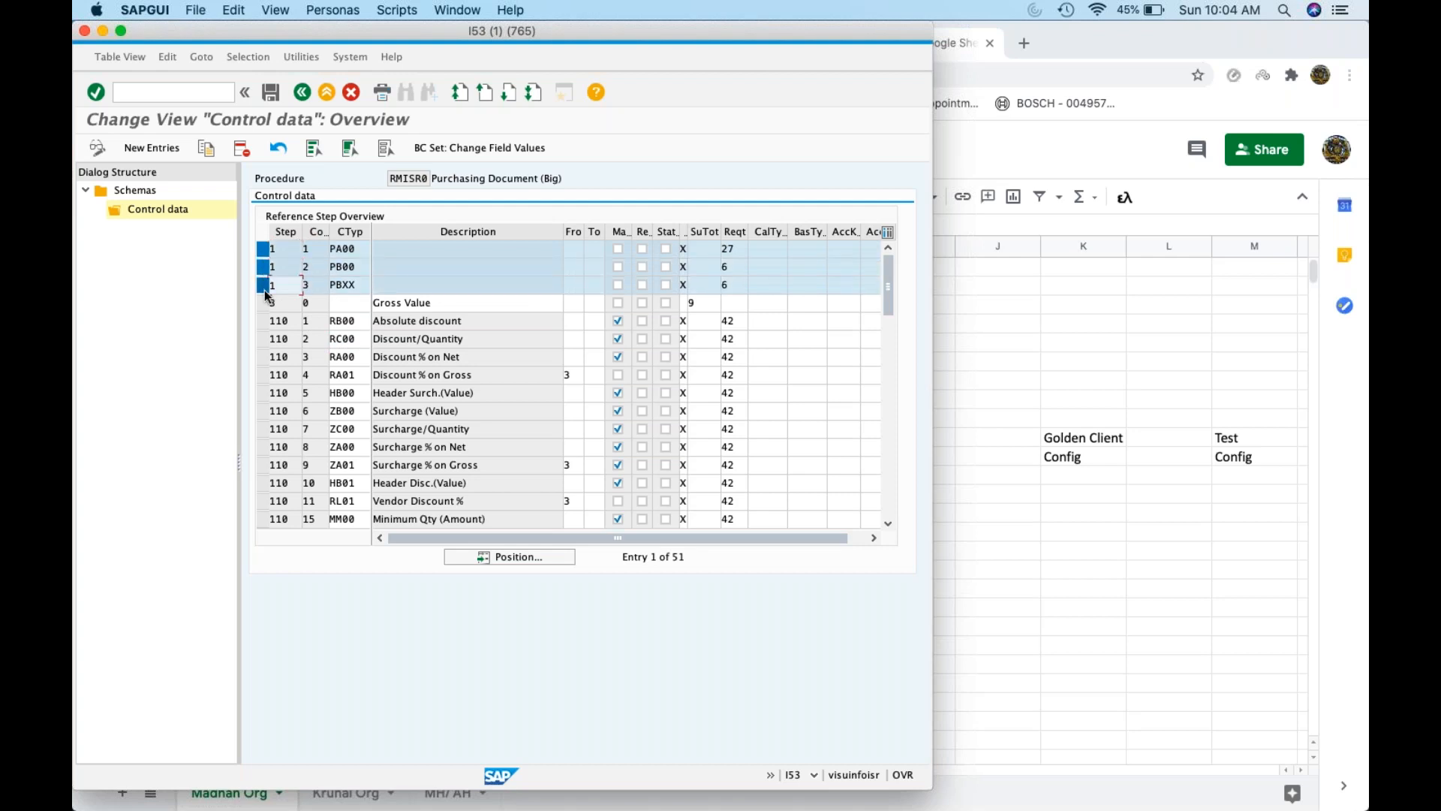
left_click(264, 303)
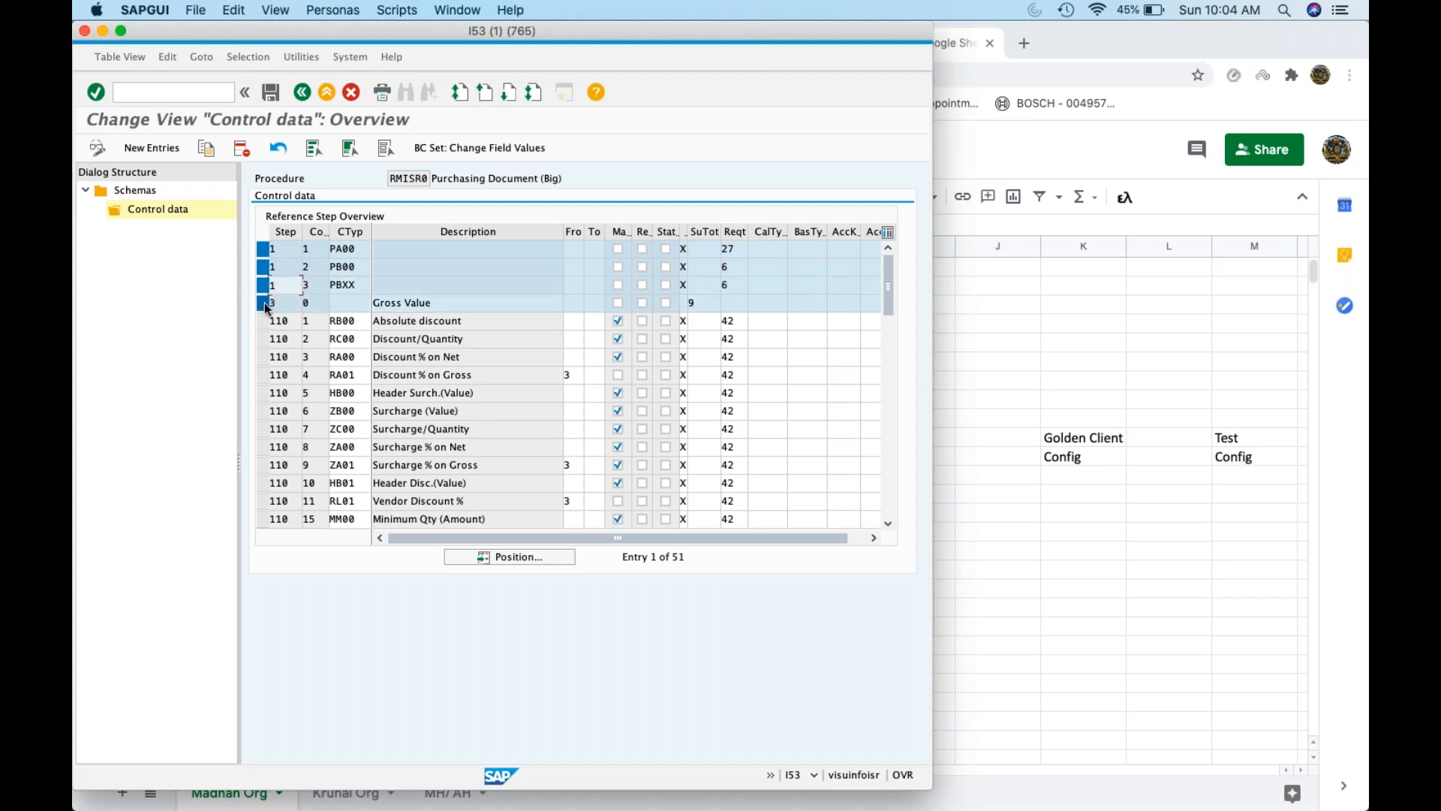
left_click(263, 304)
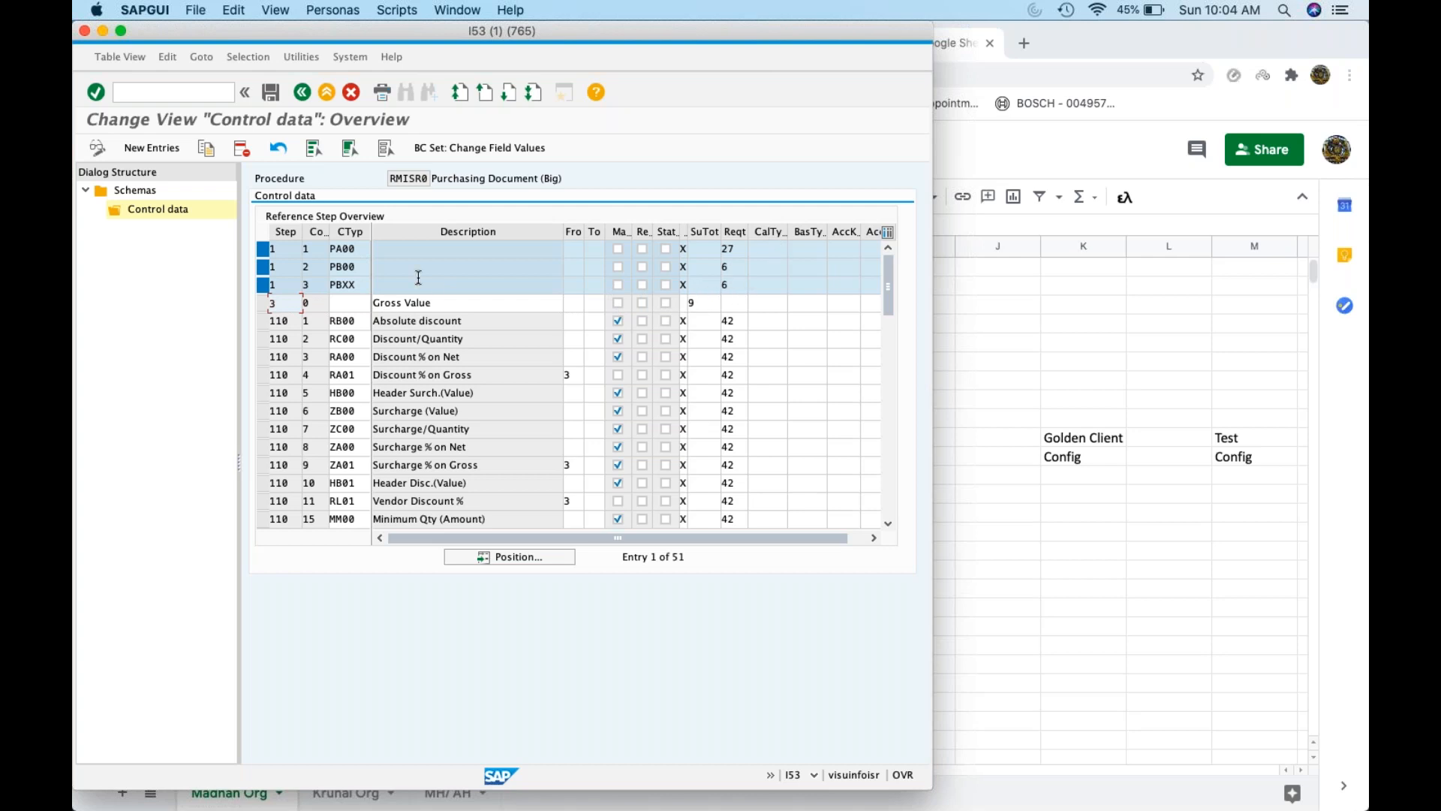
Mark the discount steps RB00, RC00, RA00 and RA01
left_click(263, 321)
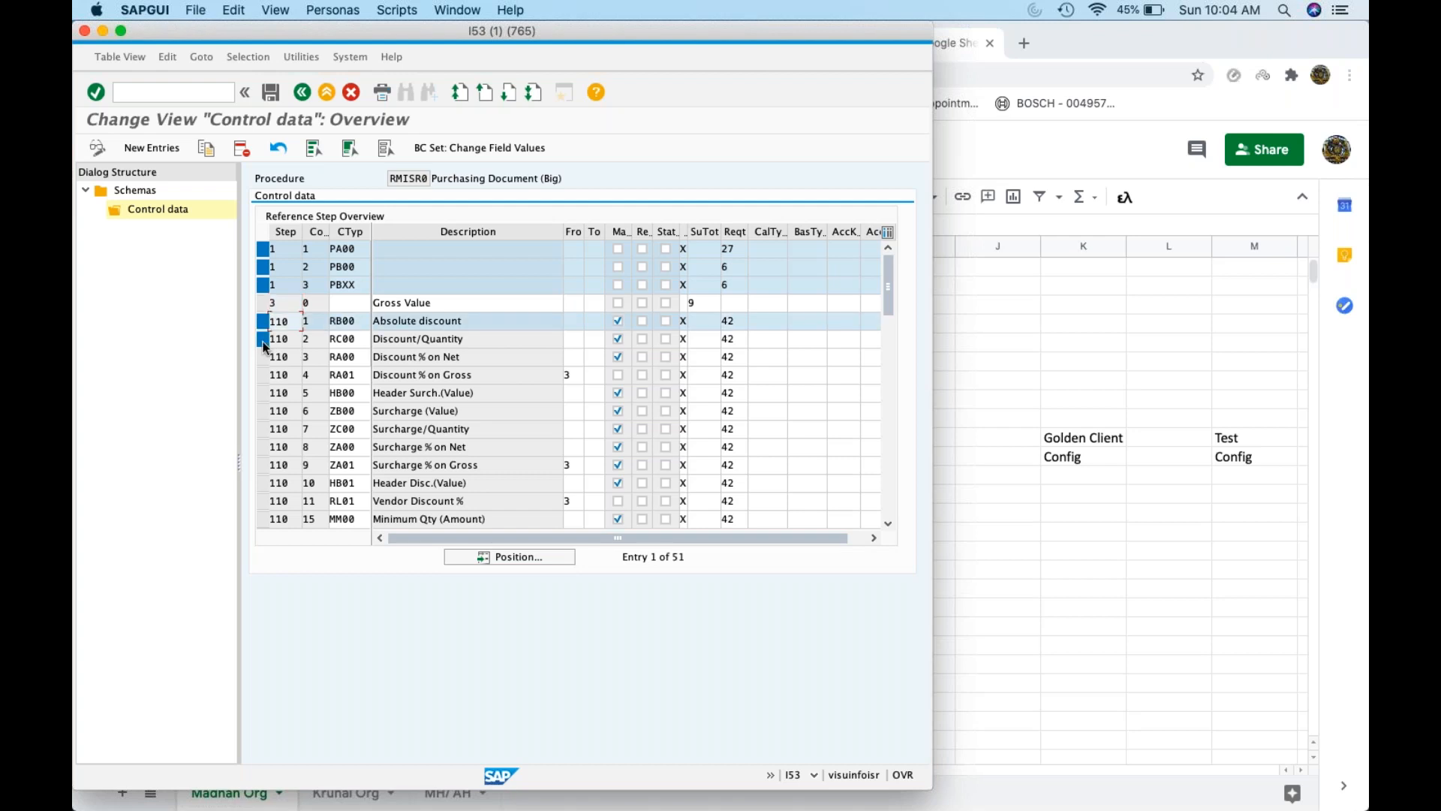
left_click(263, 339)
left_click(264, 357)
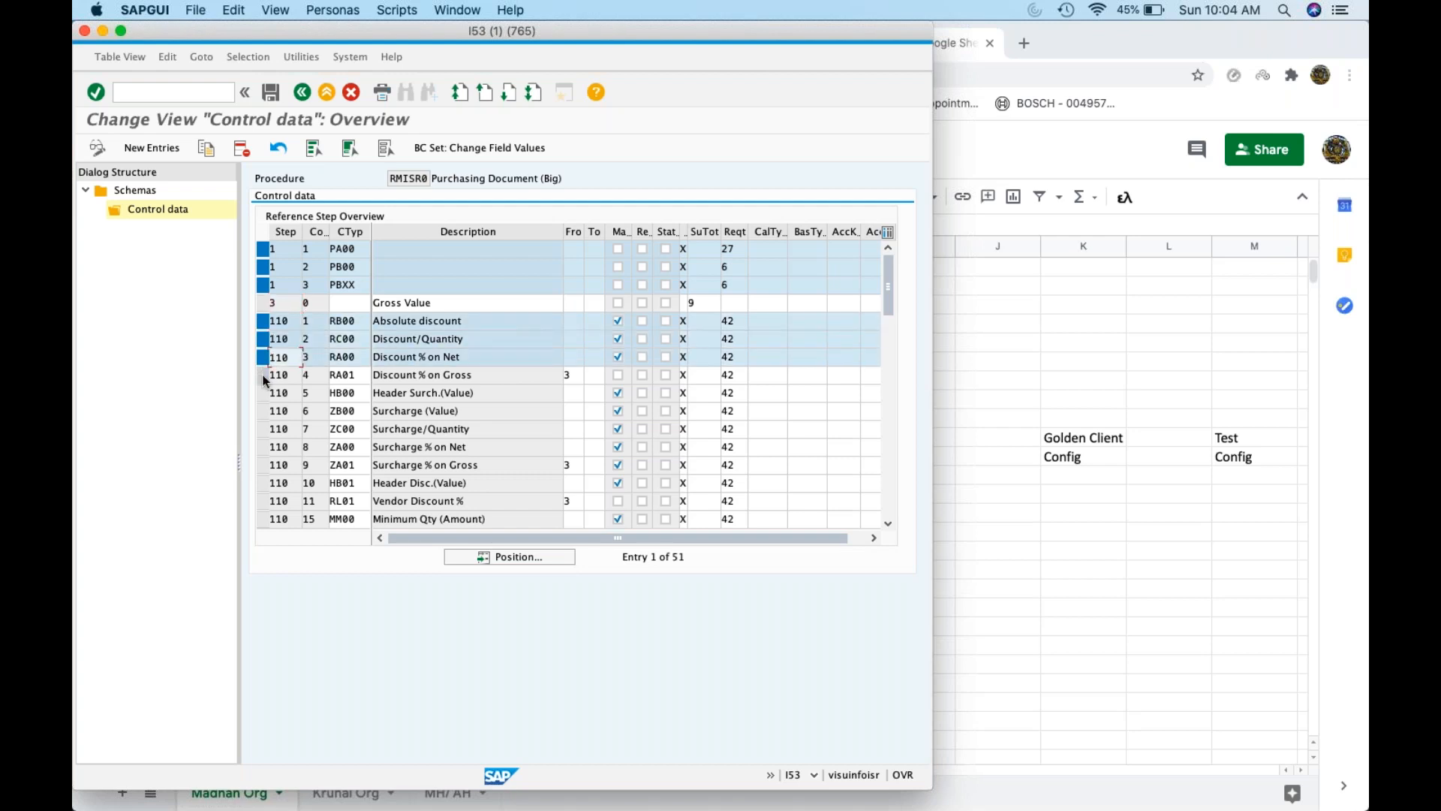
left_click(263, 375)
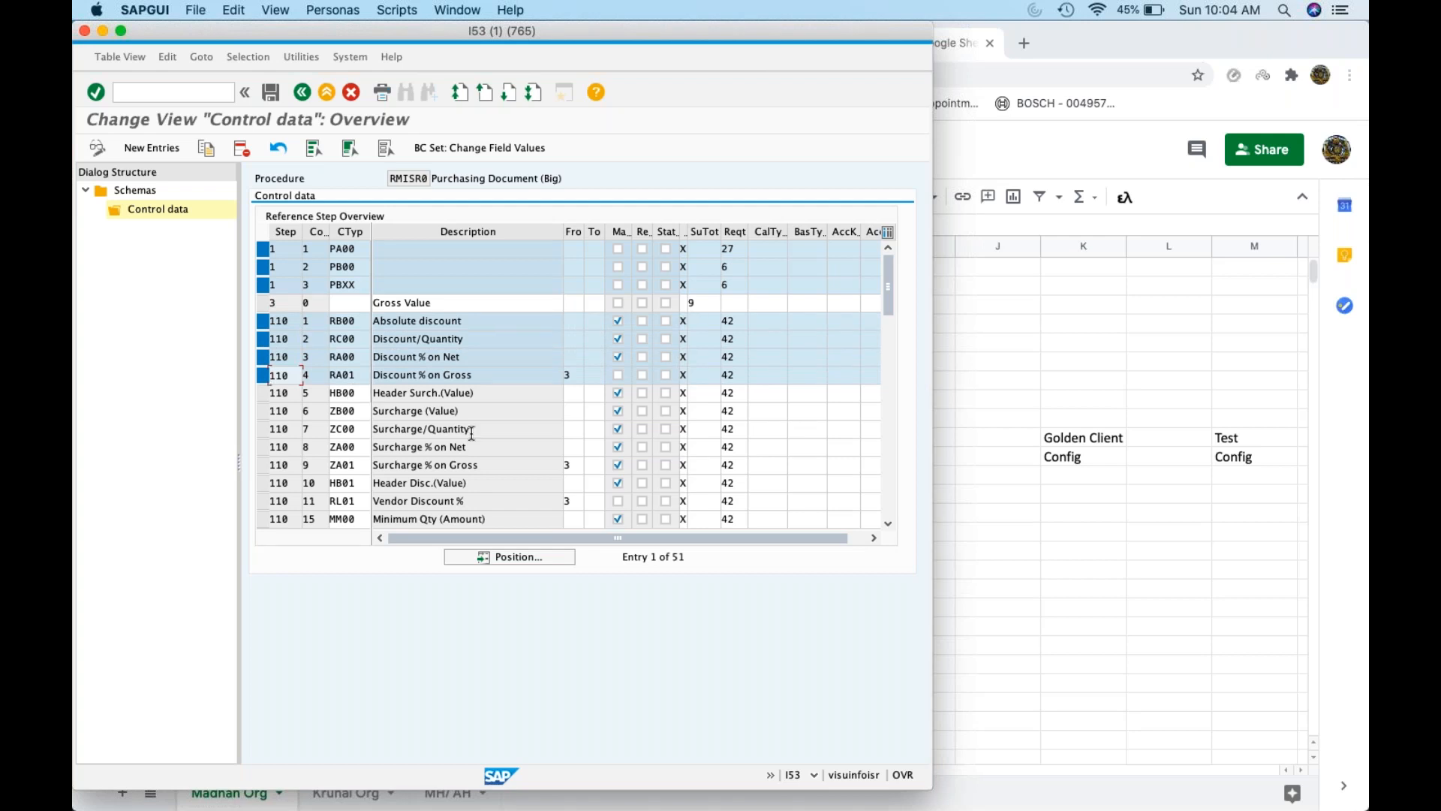
left_click(498, 463)
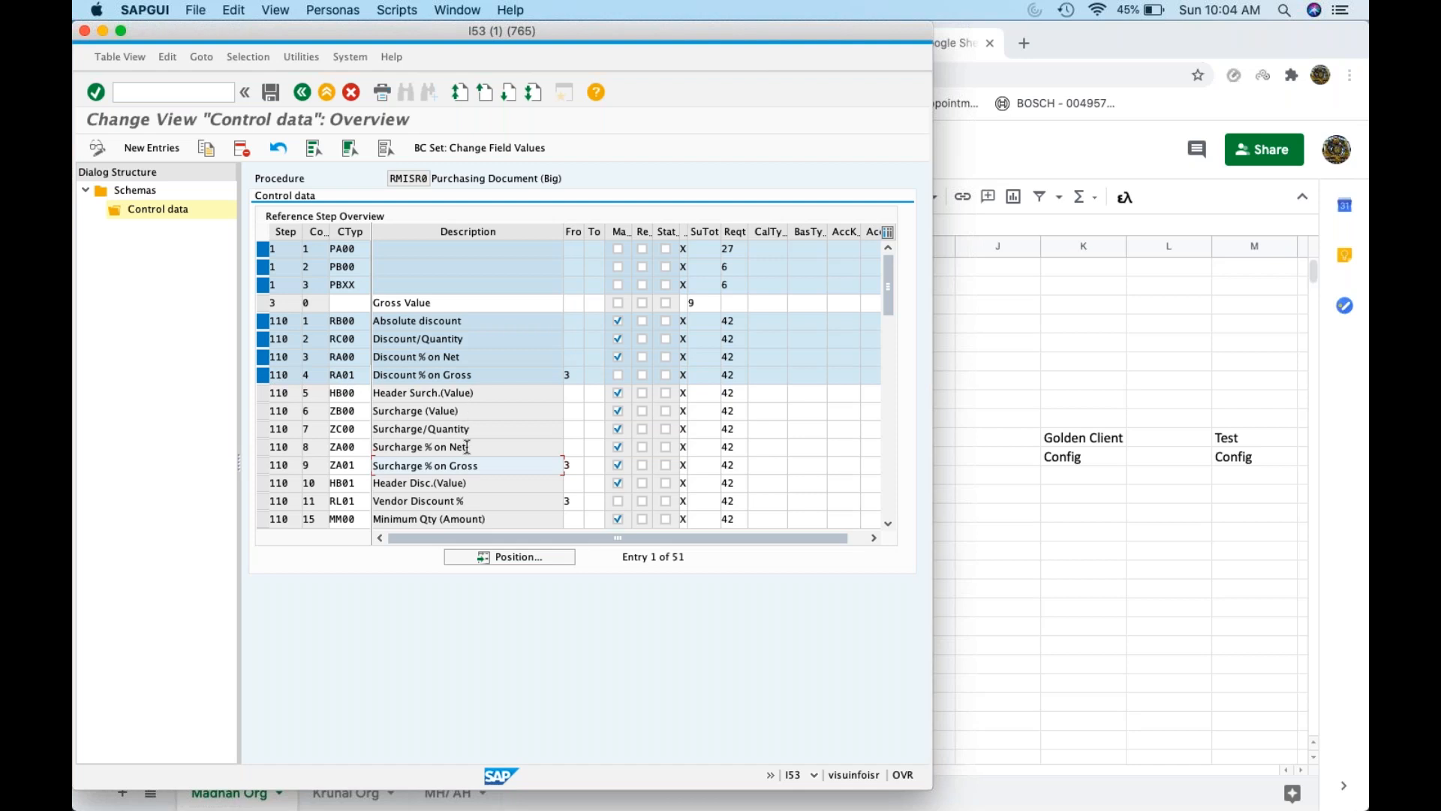
scroll(478, 458, "down", 3)
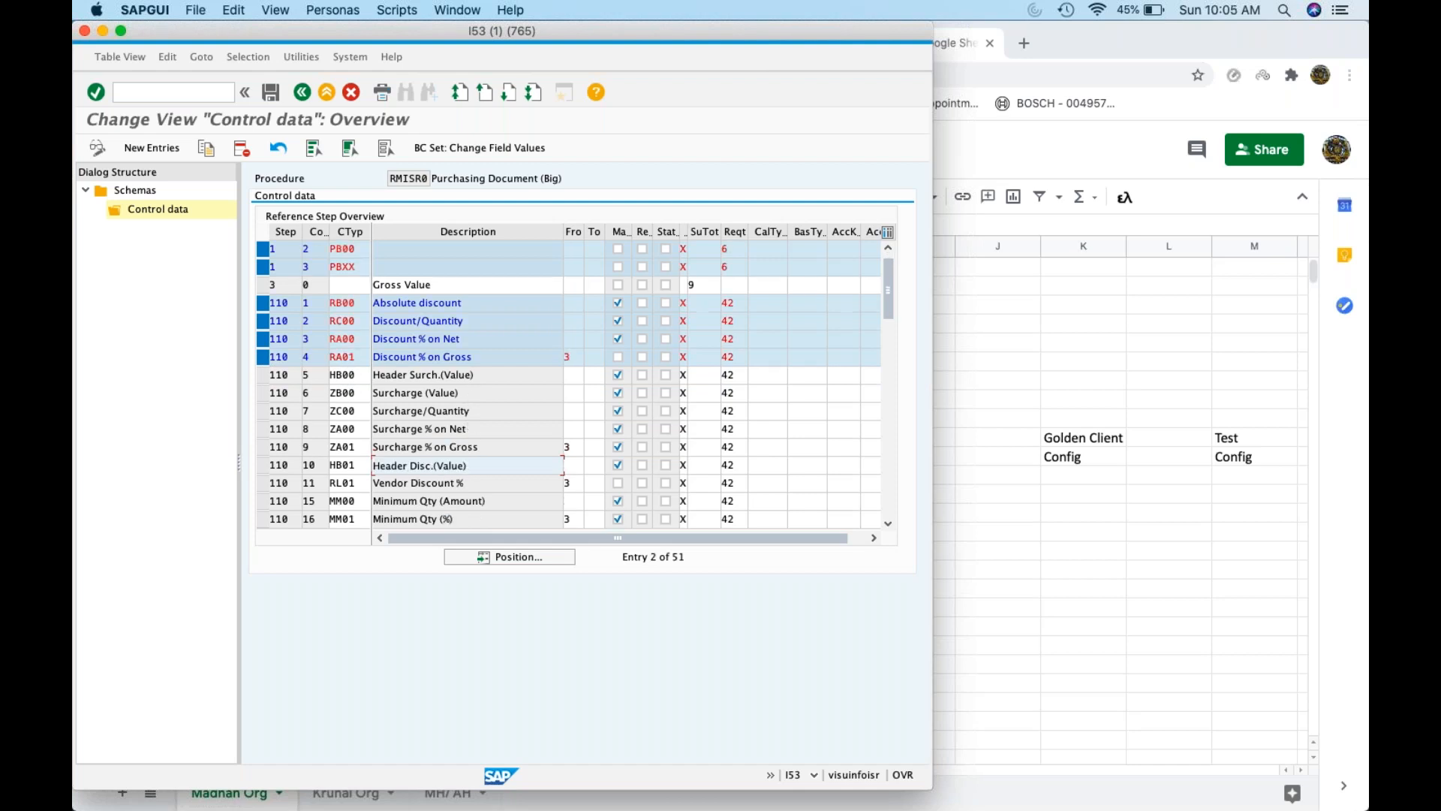
scroll(479, 459, "down", 4)
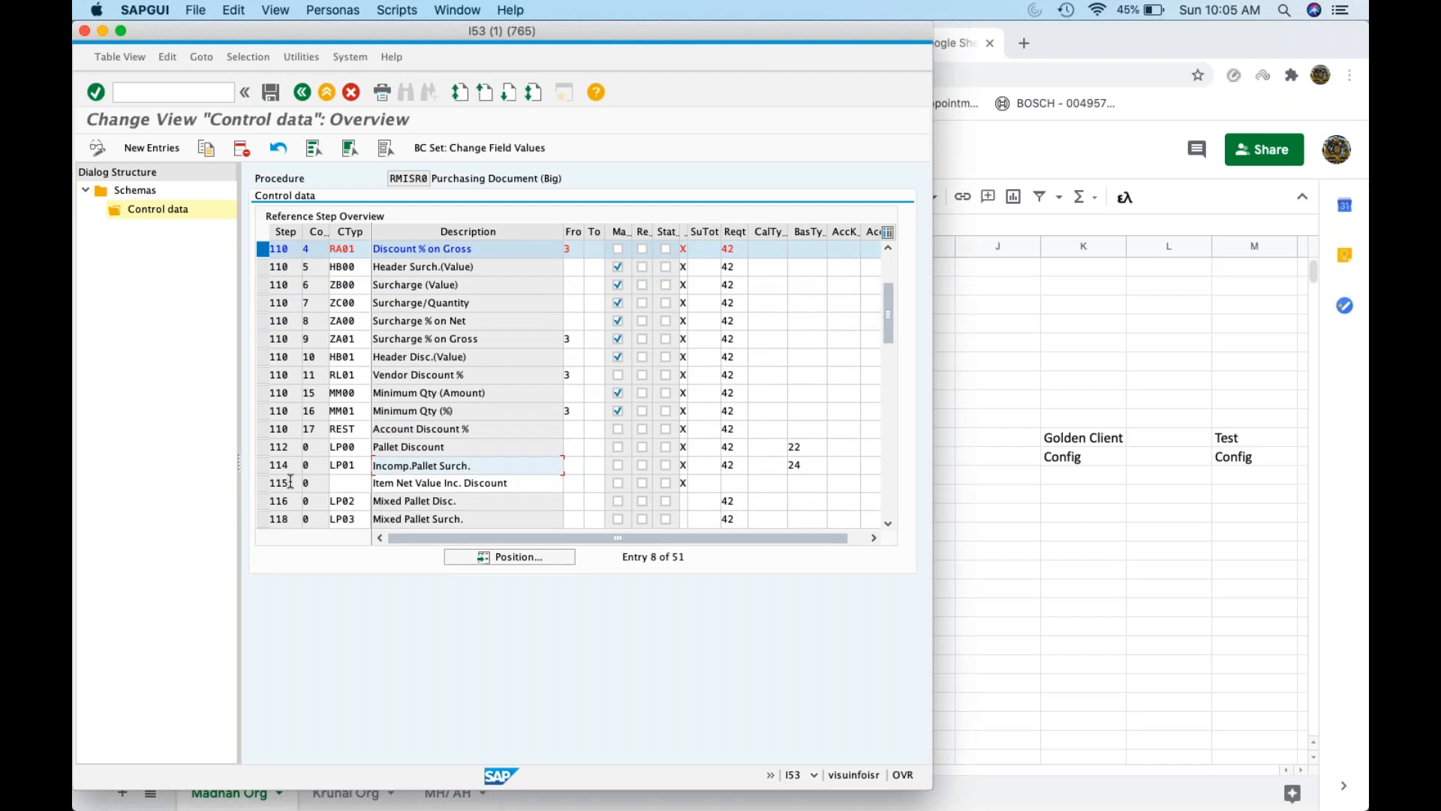
scroll(478, 458, "down", 3)
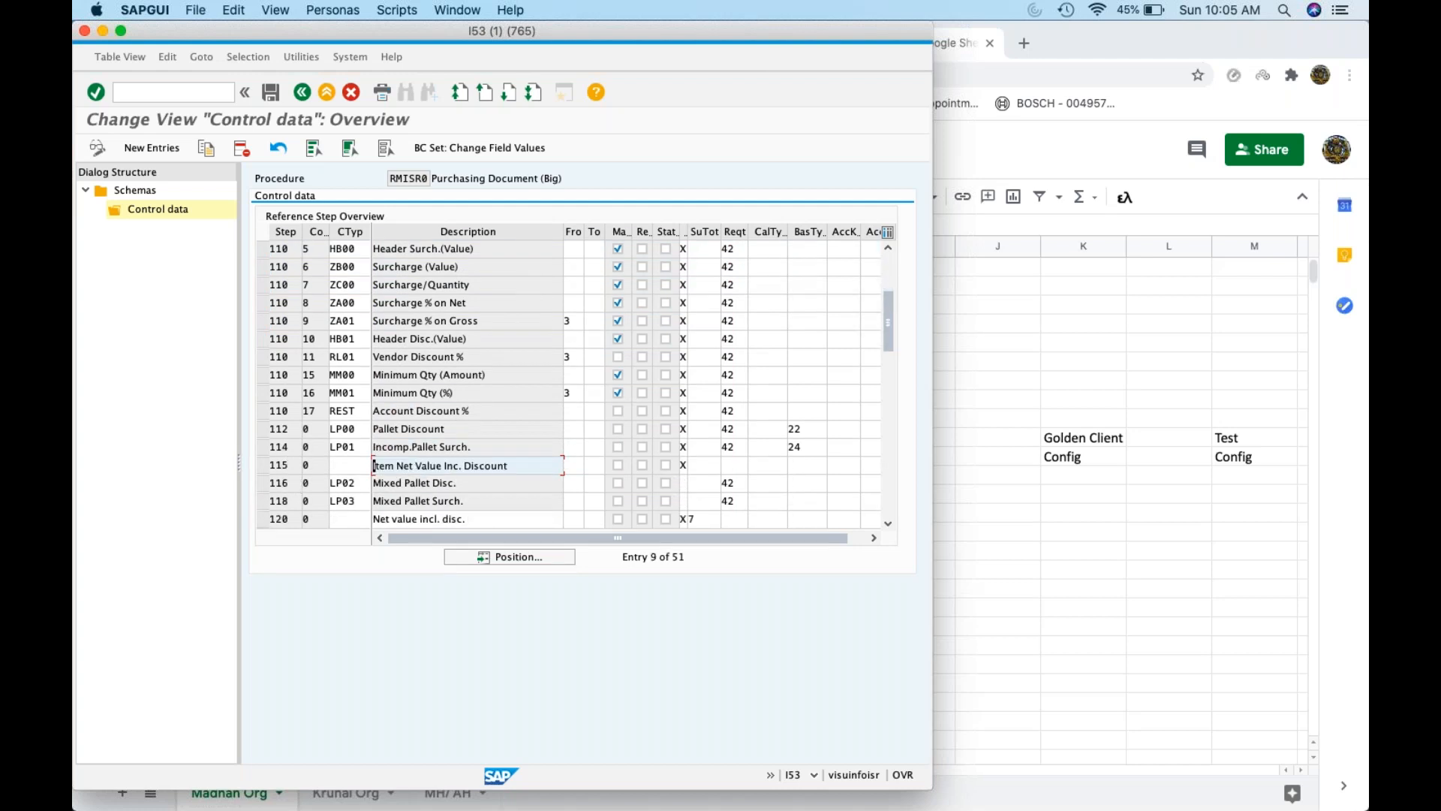
left_click(274, 487)
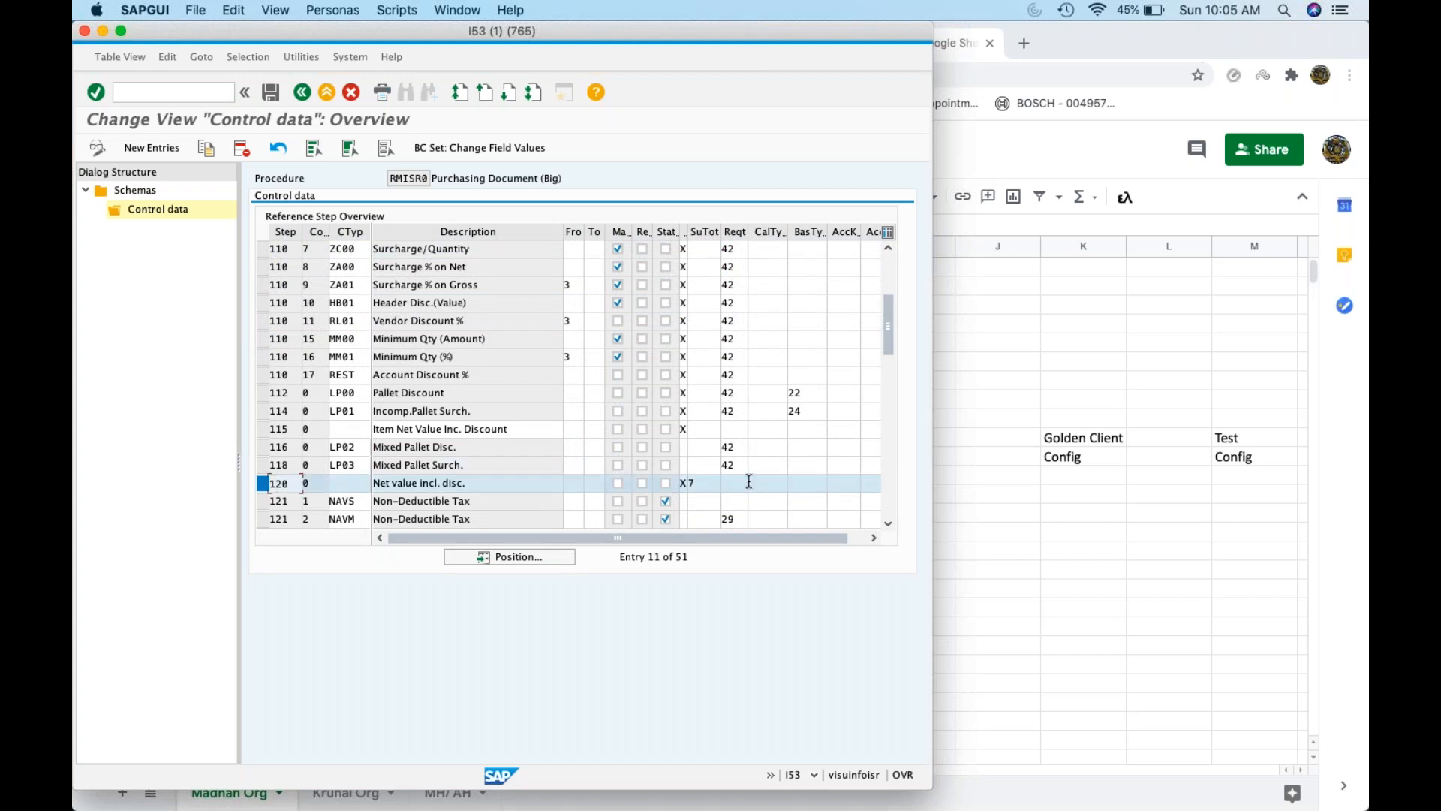
left_click(303, 483)
left_click(326, 480)
left_click(347, 464)
scroll(437, 422, "up", 5)
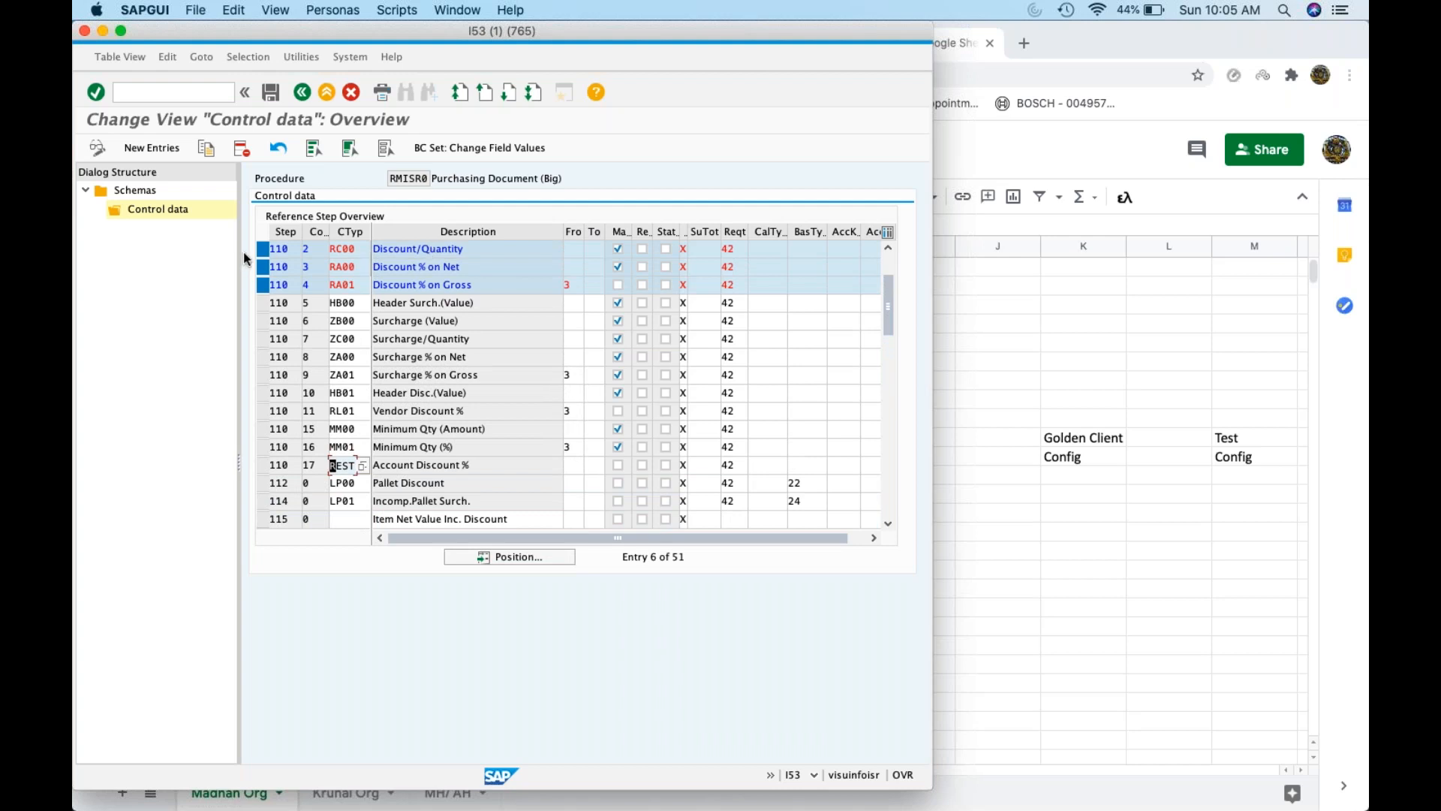
left_click(439, 350)
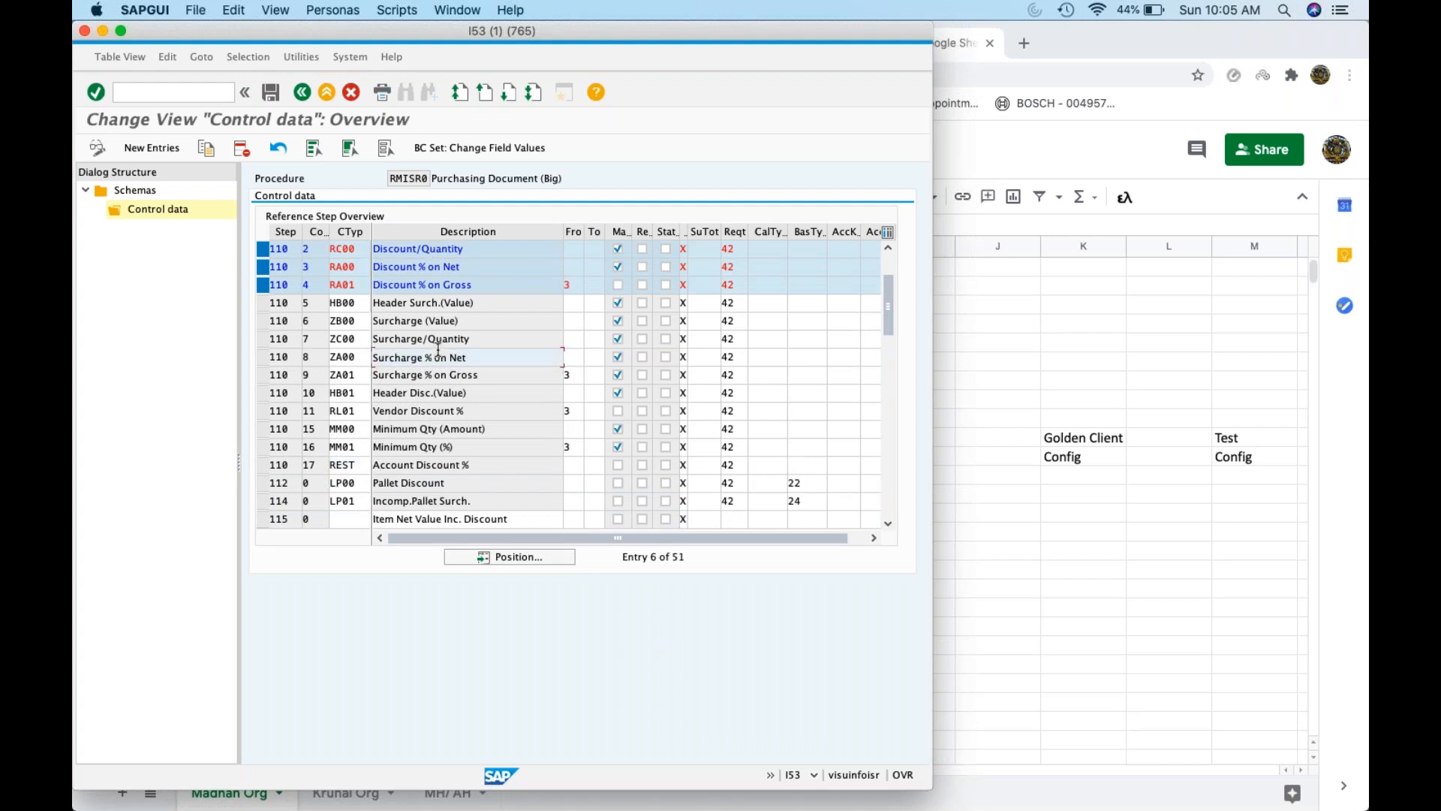
double_click(360, 325)
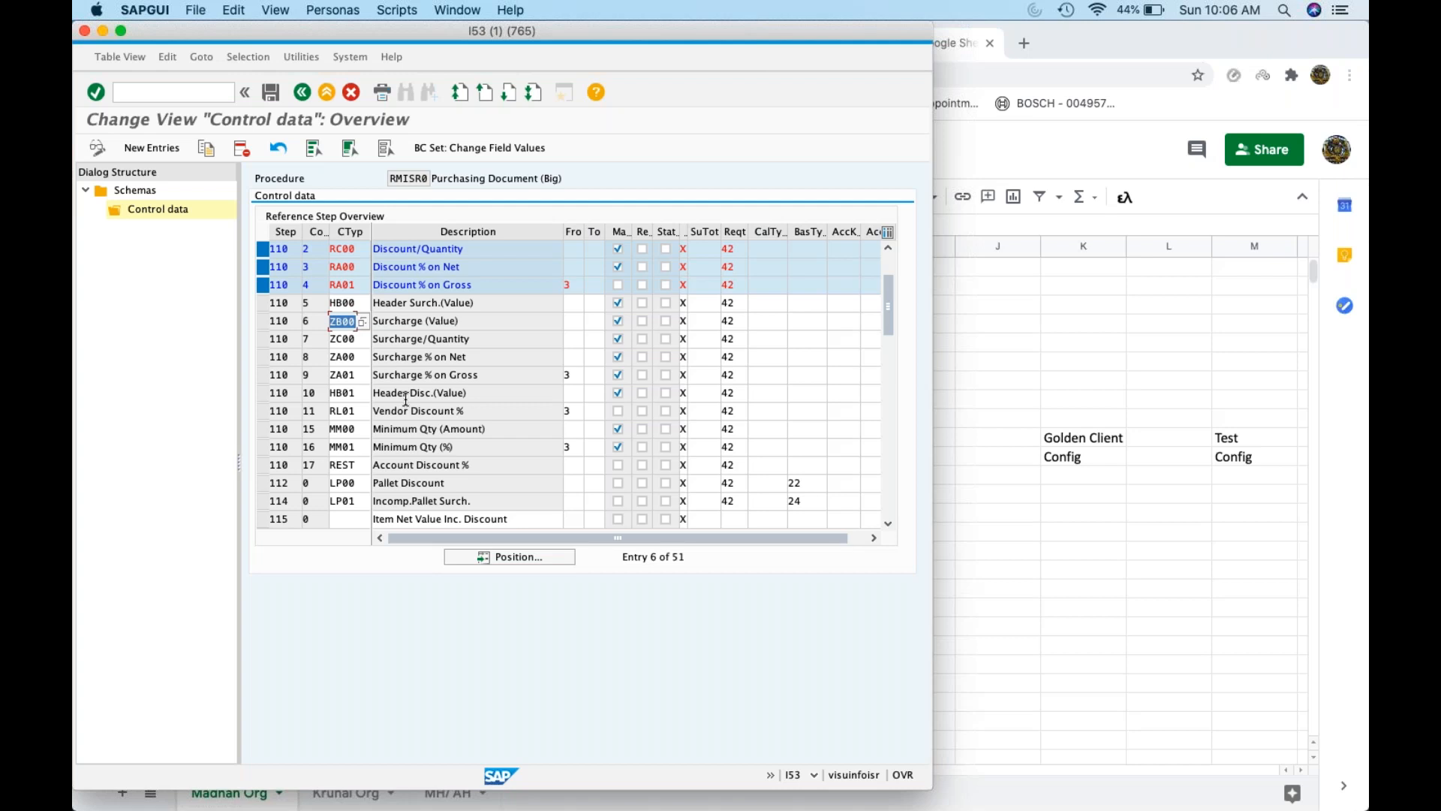
left_click_drag(889, 304, 898, 222)
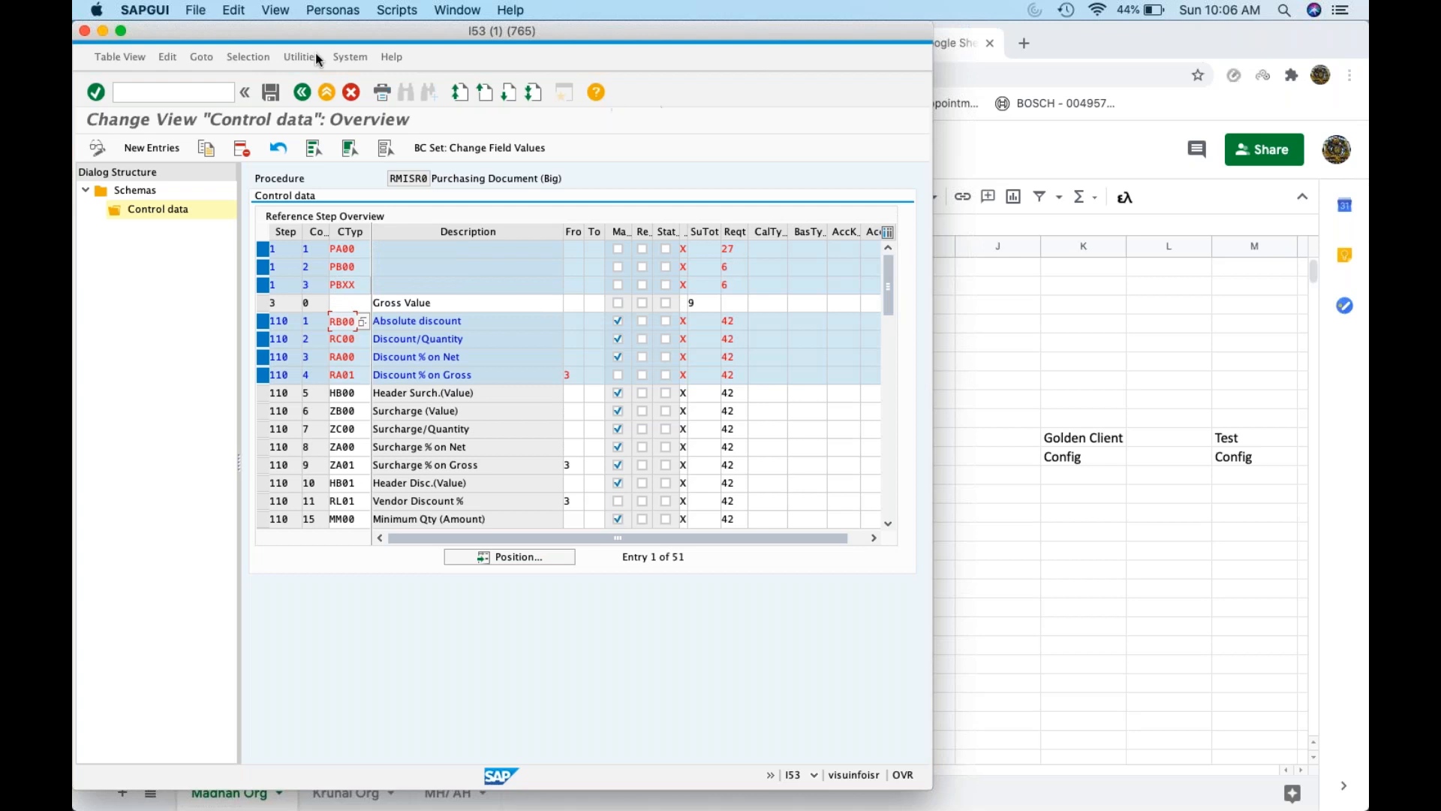
Start a new SAP session and move its window aside
left_click(196, 10)
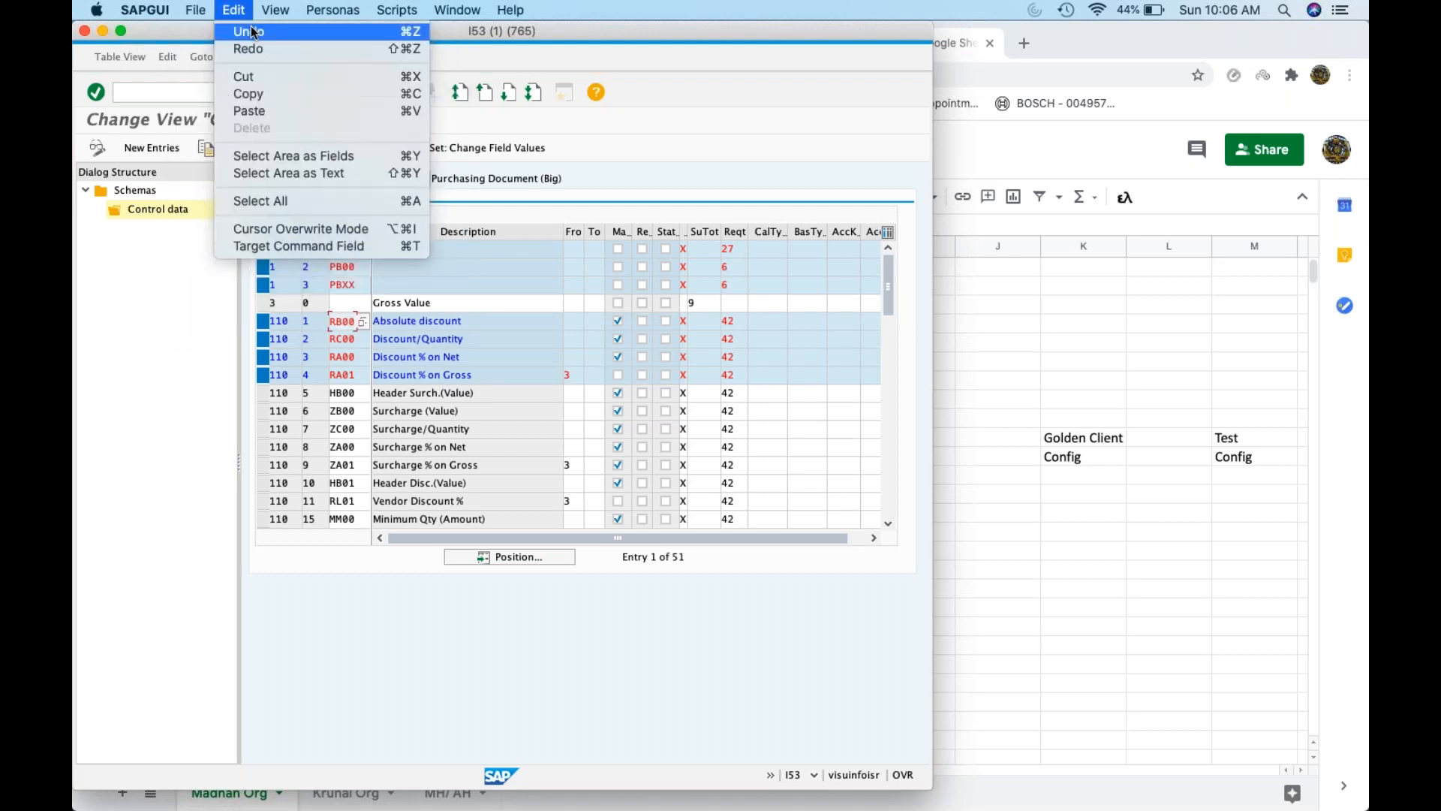
left_click(208, 39)
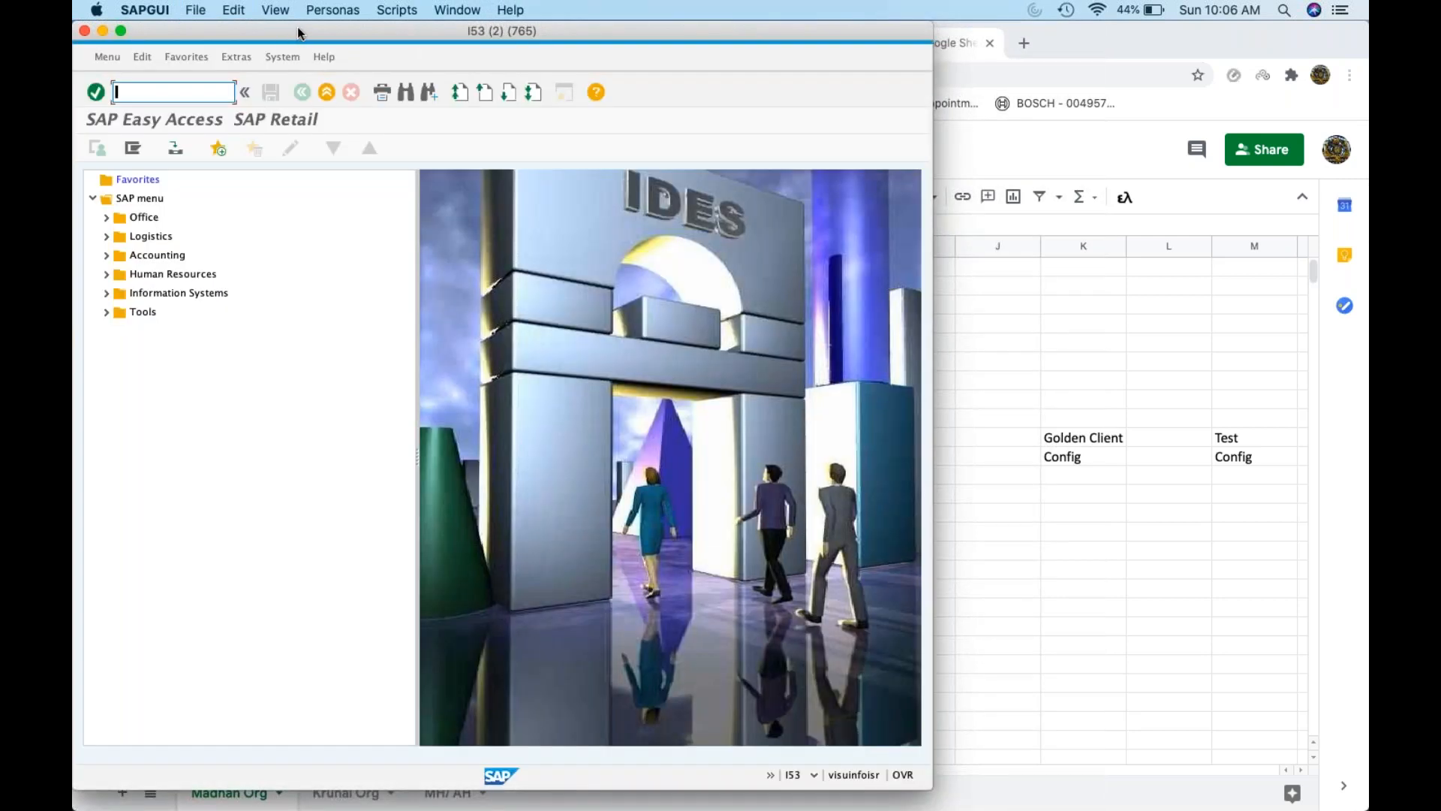
left_click_drag(298, 33, 704, 33)
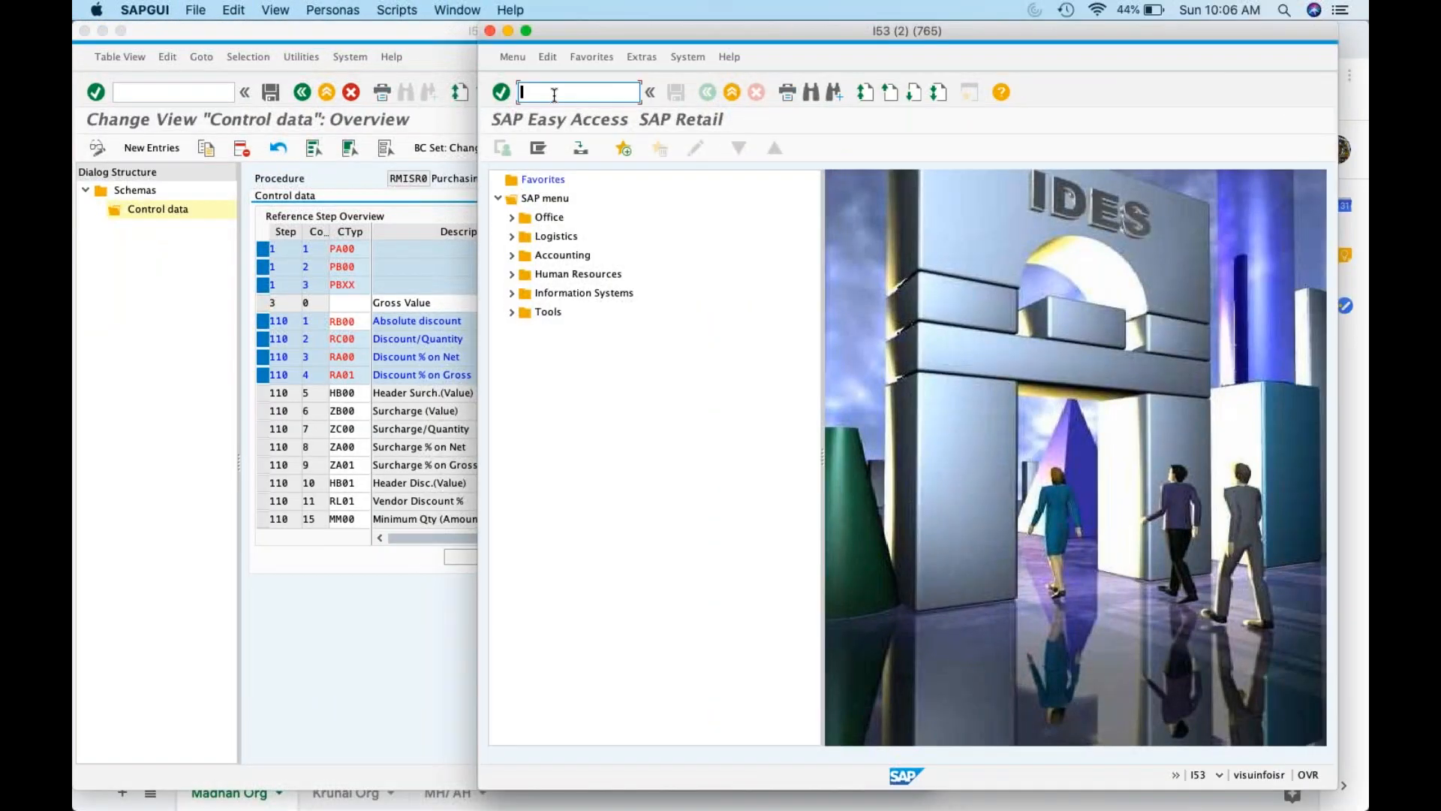
Run m/06 and position the condition types list at PB00
type("m/06")
key("Return")
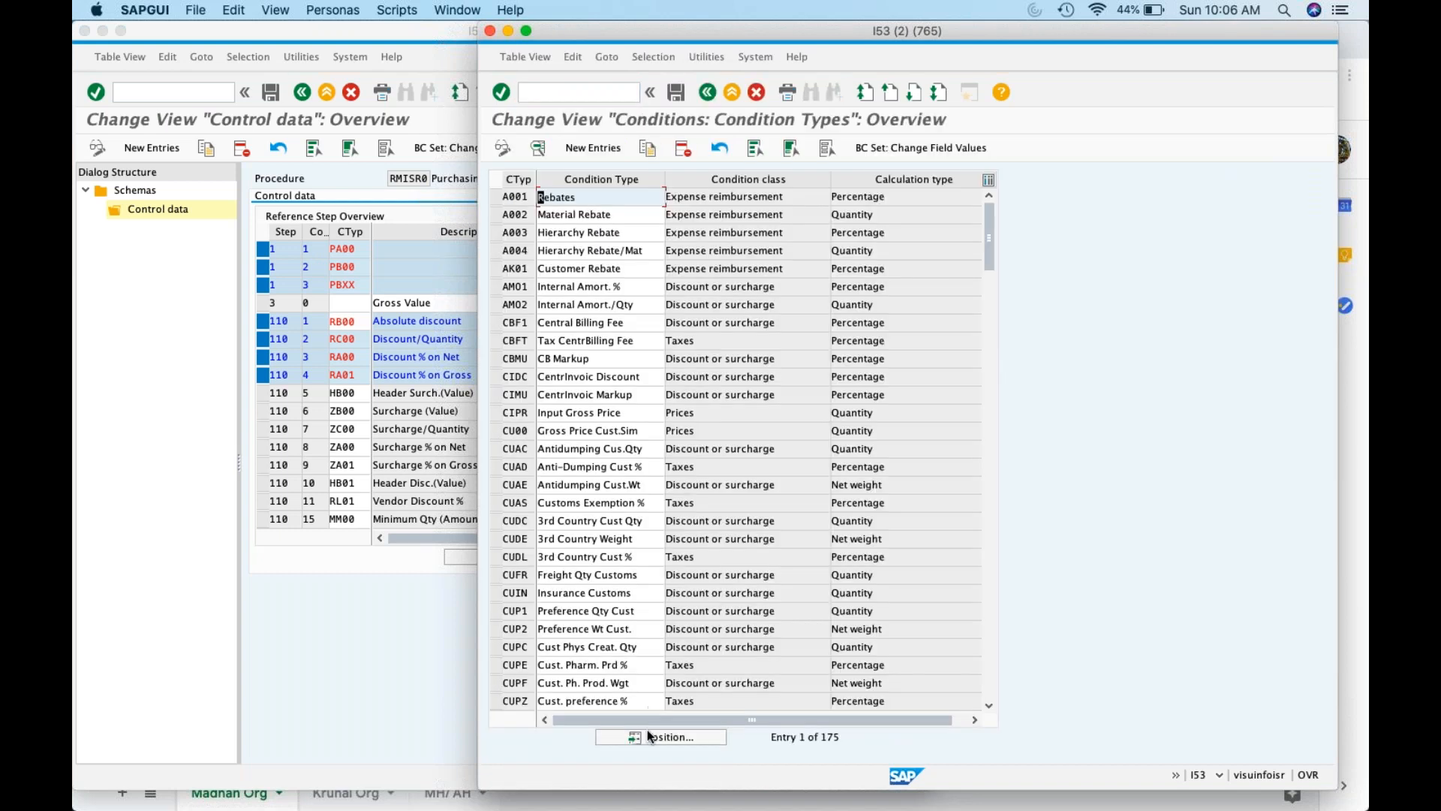
left_click(647, 732)
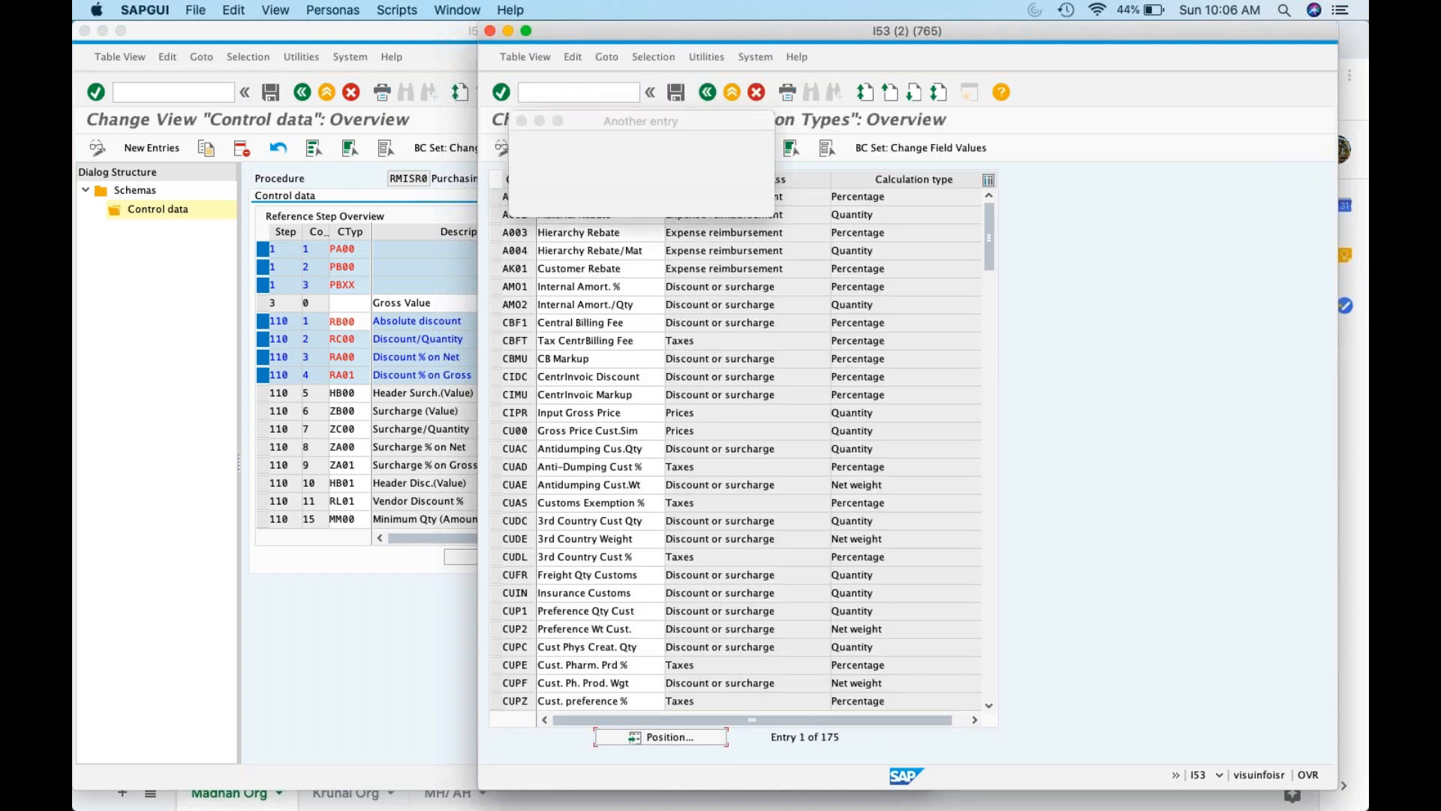
type("pb00")
key("Return")
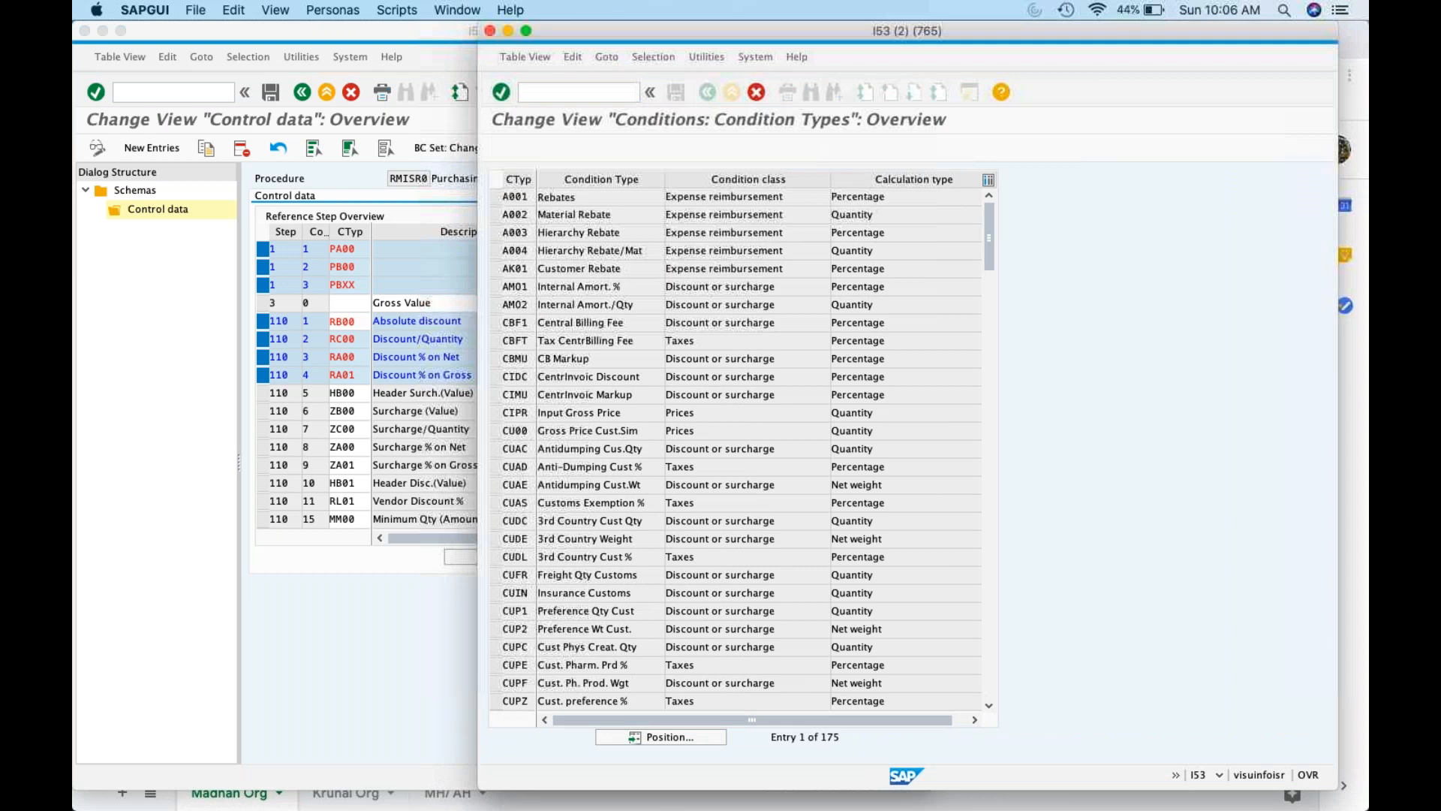
double_click(513, 197)
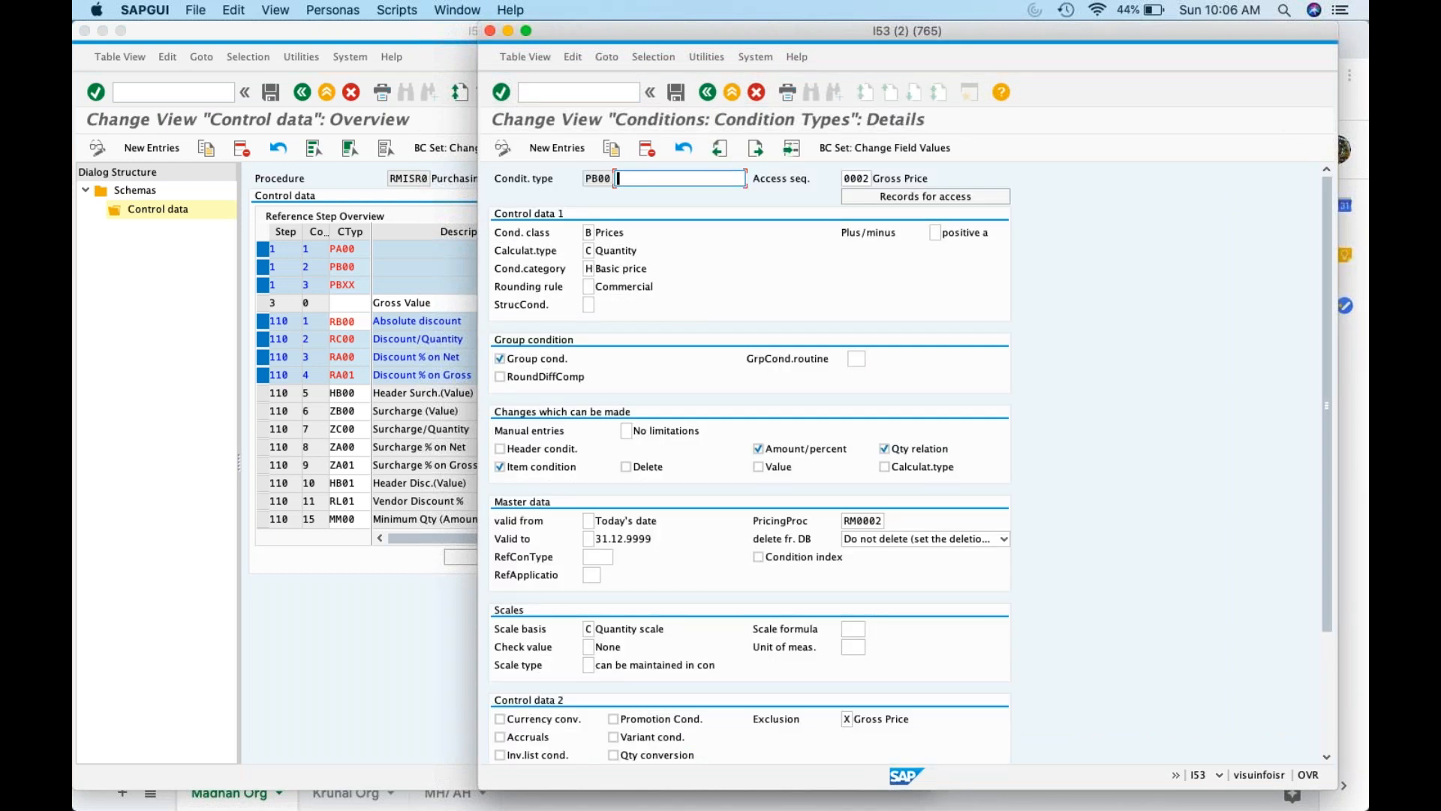
left_click(590, 233)
left_click(603, 233)
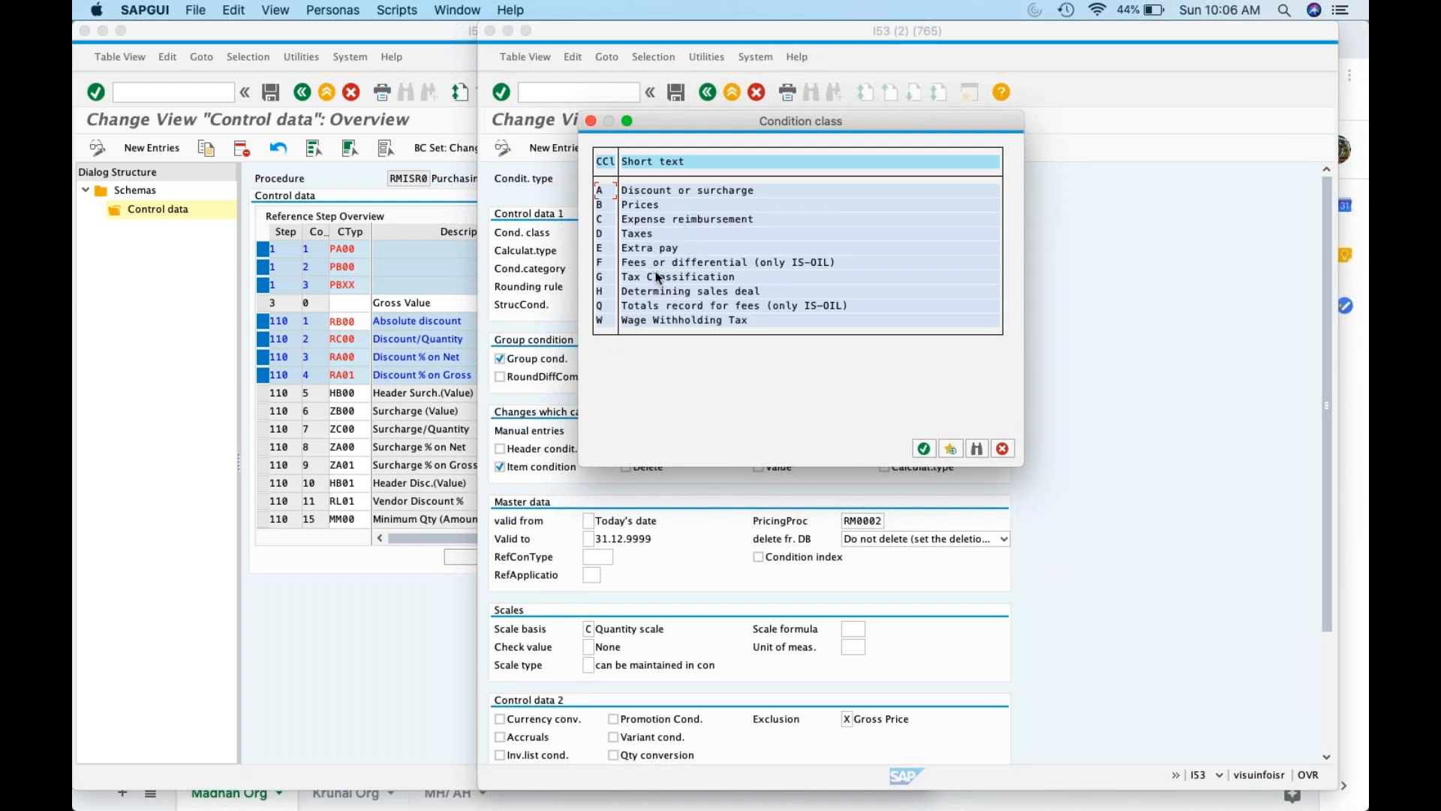
left_click(591, 121)
left_click(590, 251)
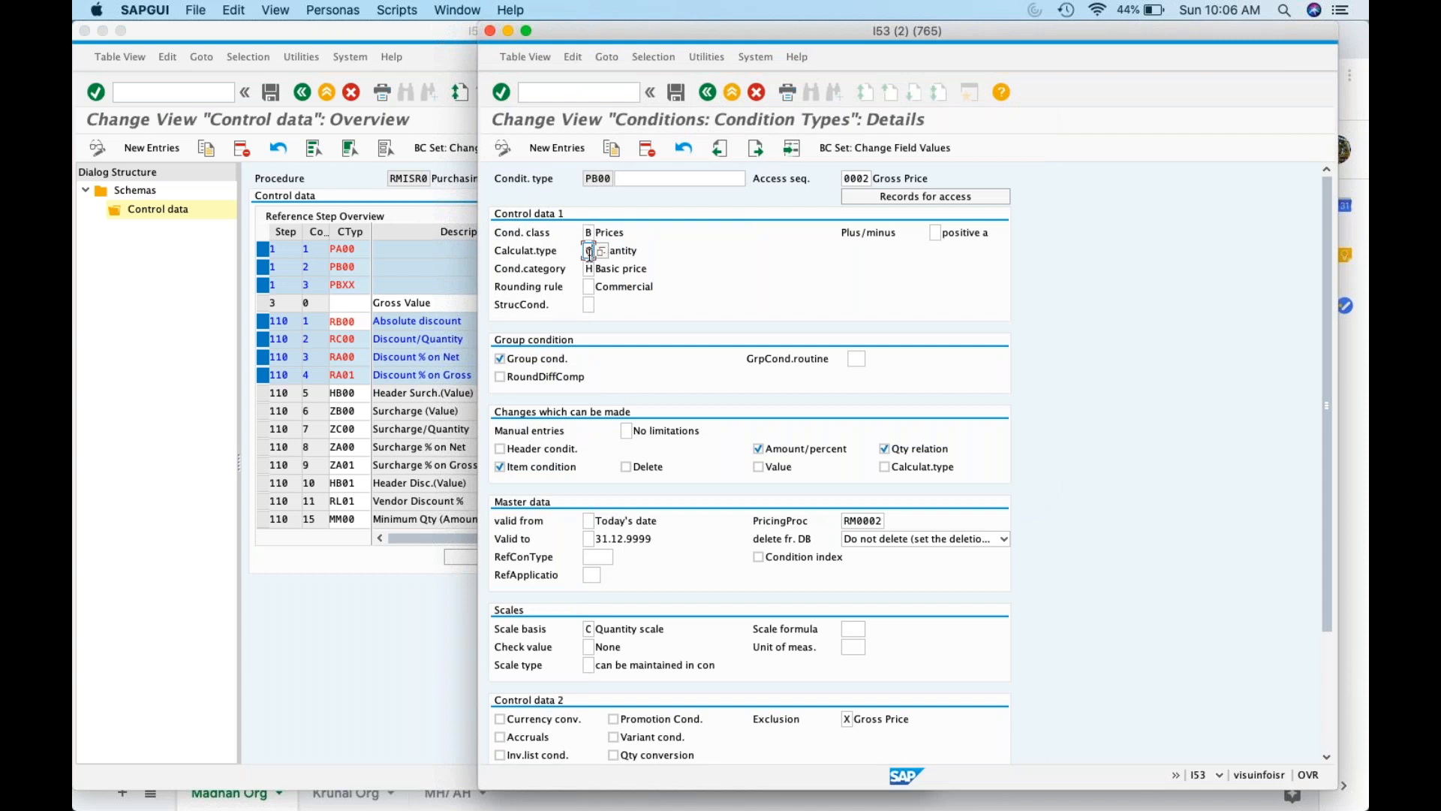
left_click(633, 252)
left_click(936, 233)
left_click(946, 234)
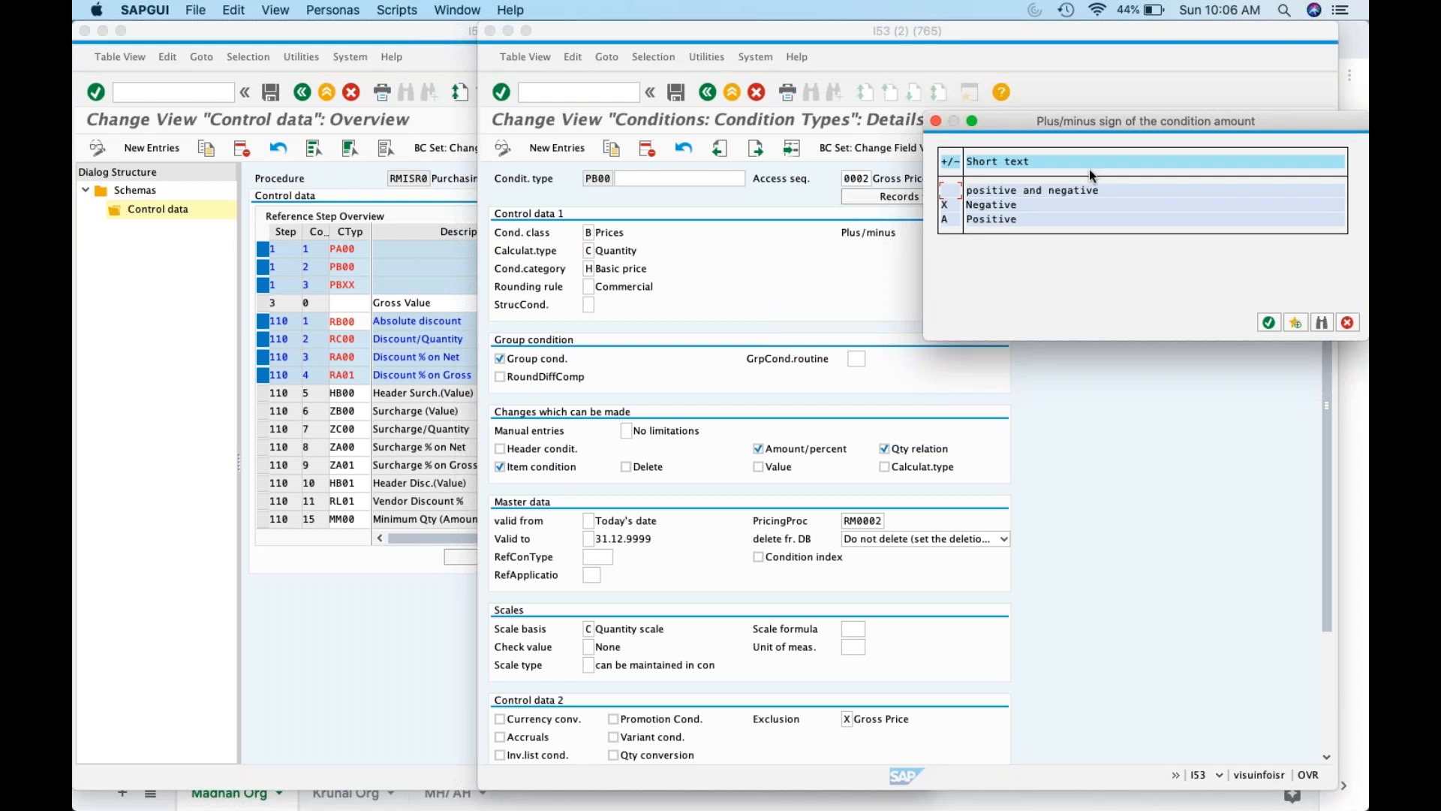
left_click(1347, 322)
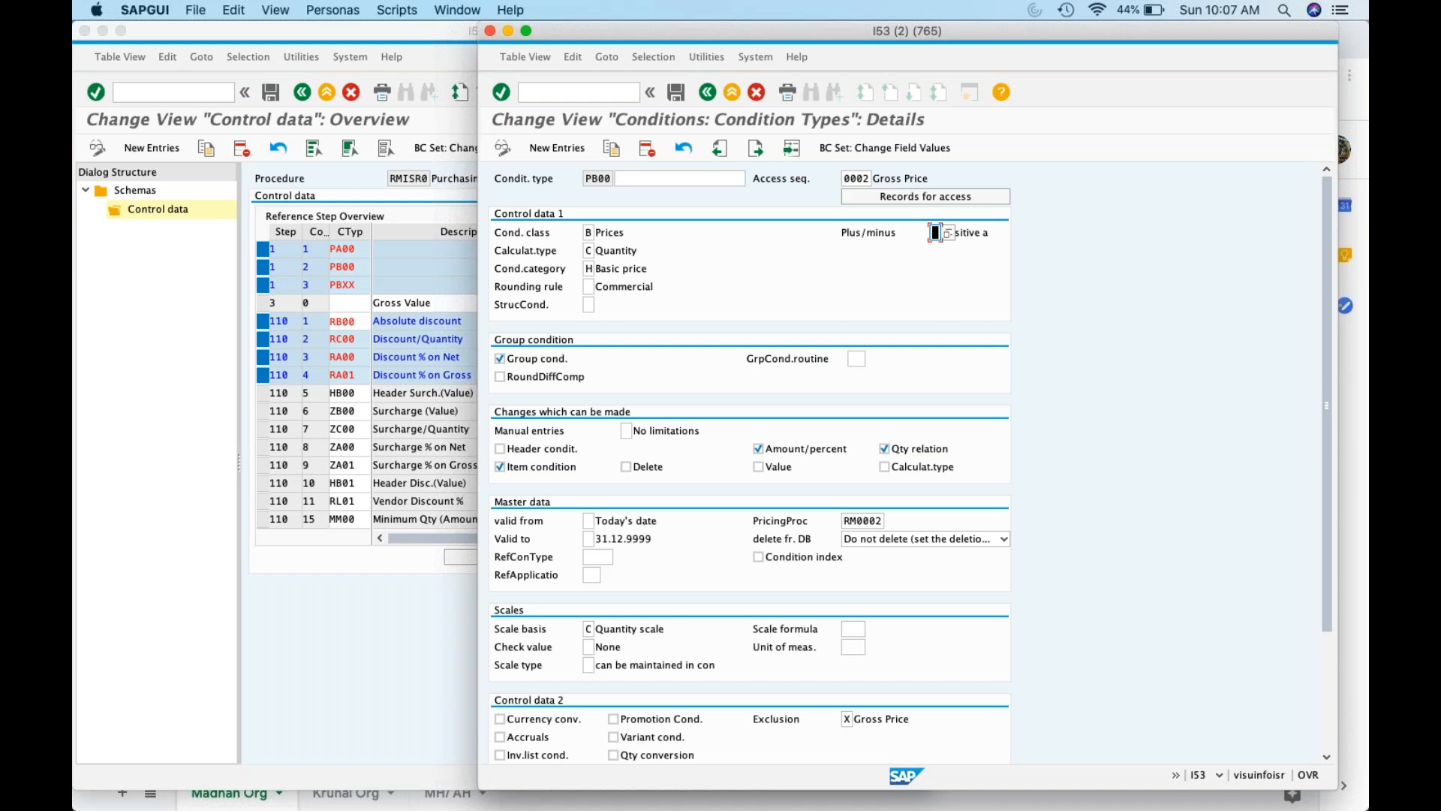
left_click(707, 91)
Position to RB00 and check its plus/minus sign options without changing them
left_click(637, 736)
type("rb00")
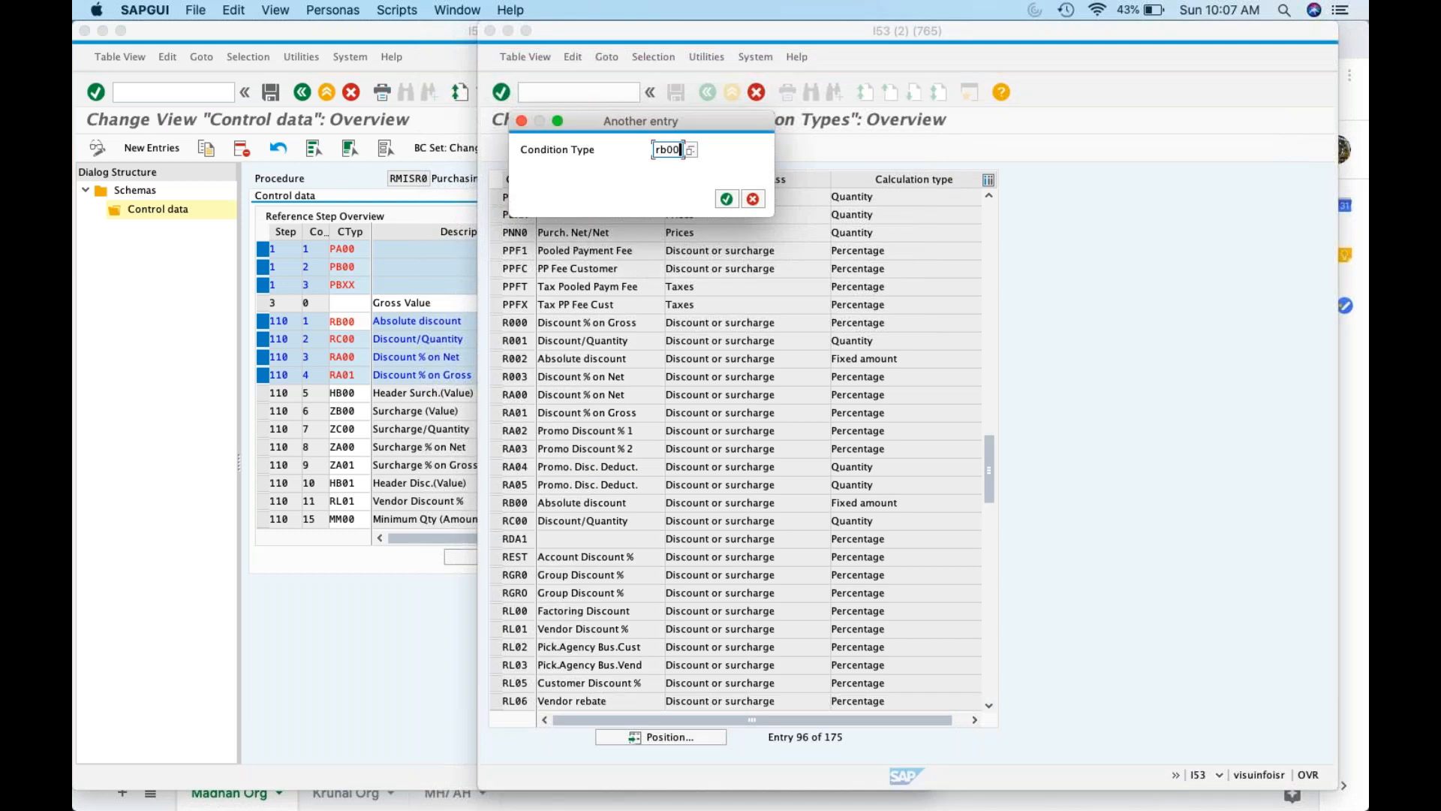
key("Return")
double_click(558, 199)
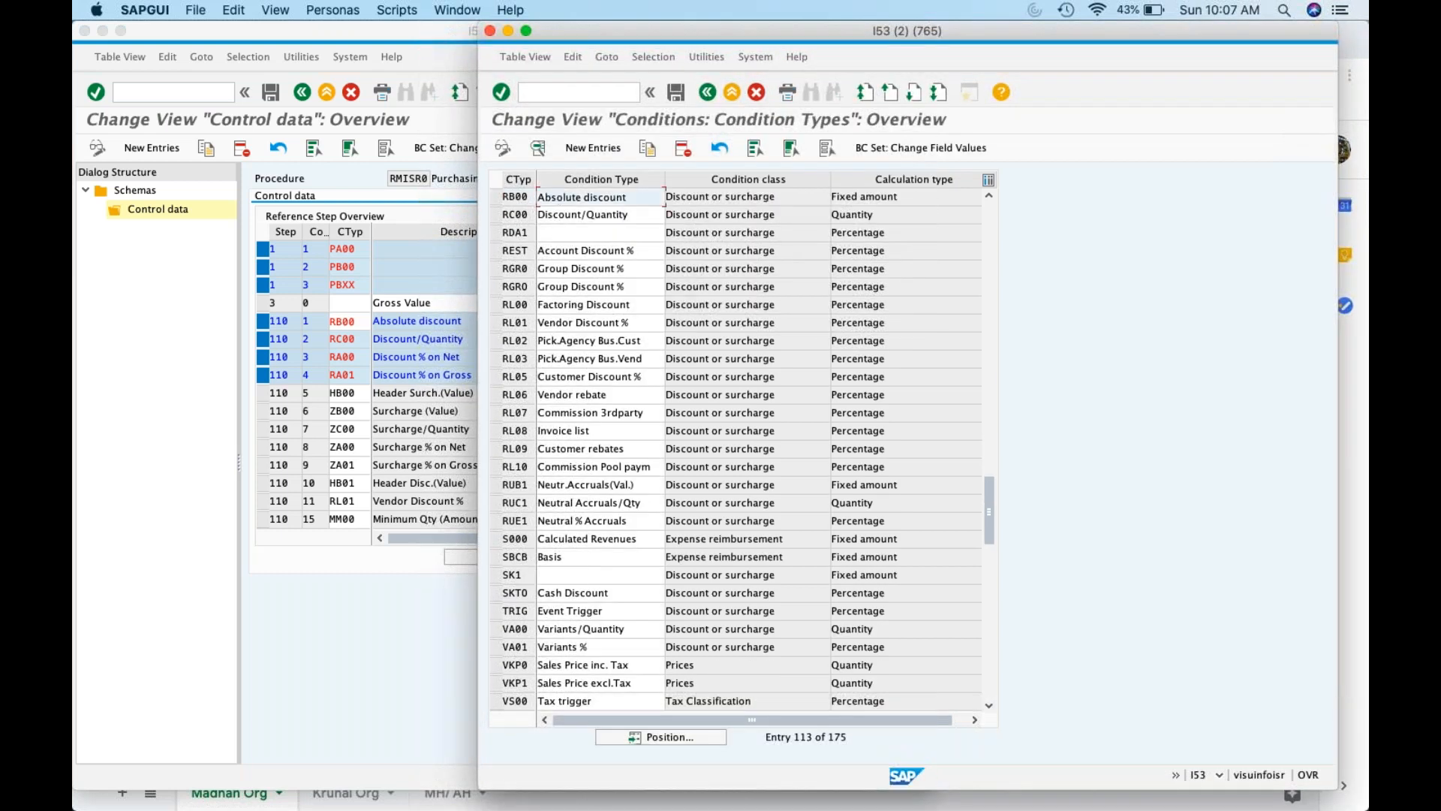
left_click(947, 233)
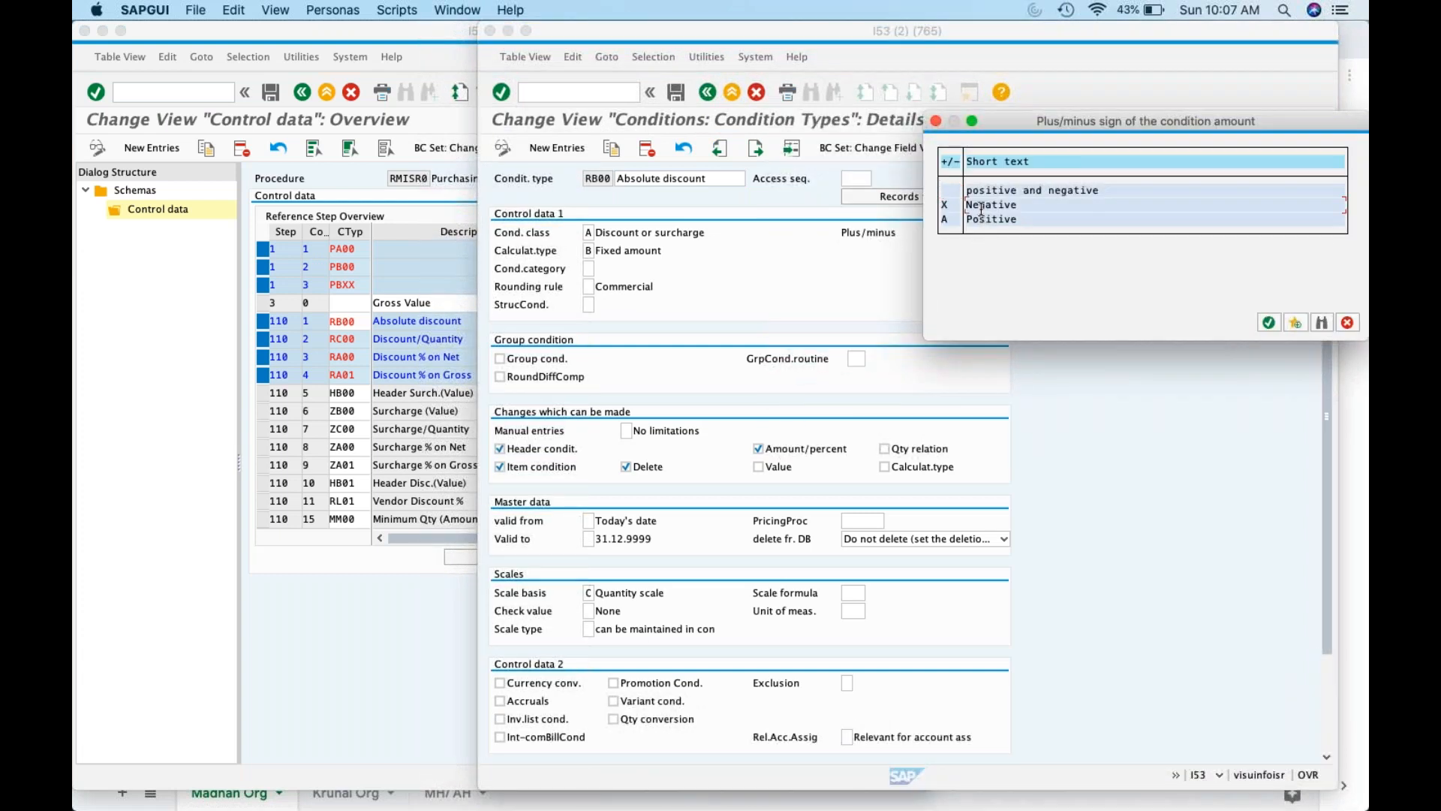
left_click(1348, 323)
left_click(702, 95)
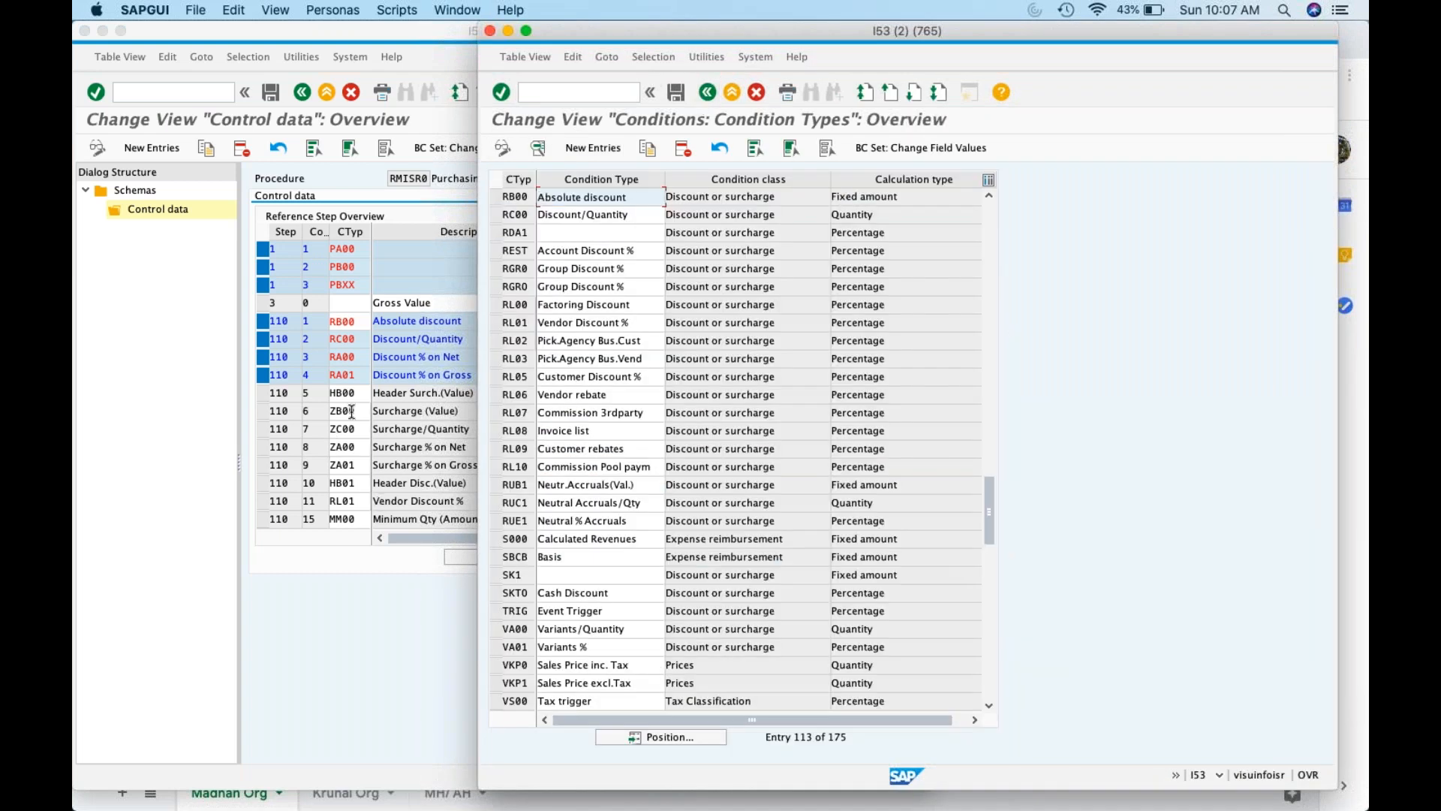
Open the HB00 Header Surch.(Value) details, then return to the RMISR0 control data window
left_click(660, 738)
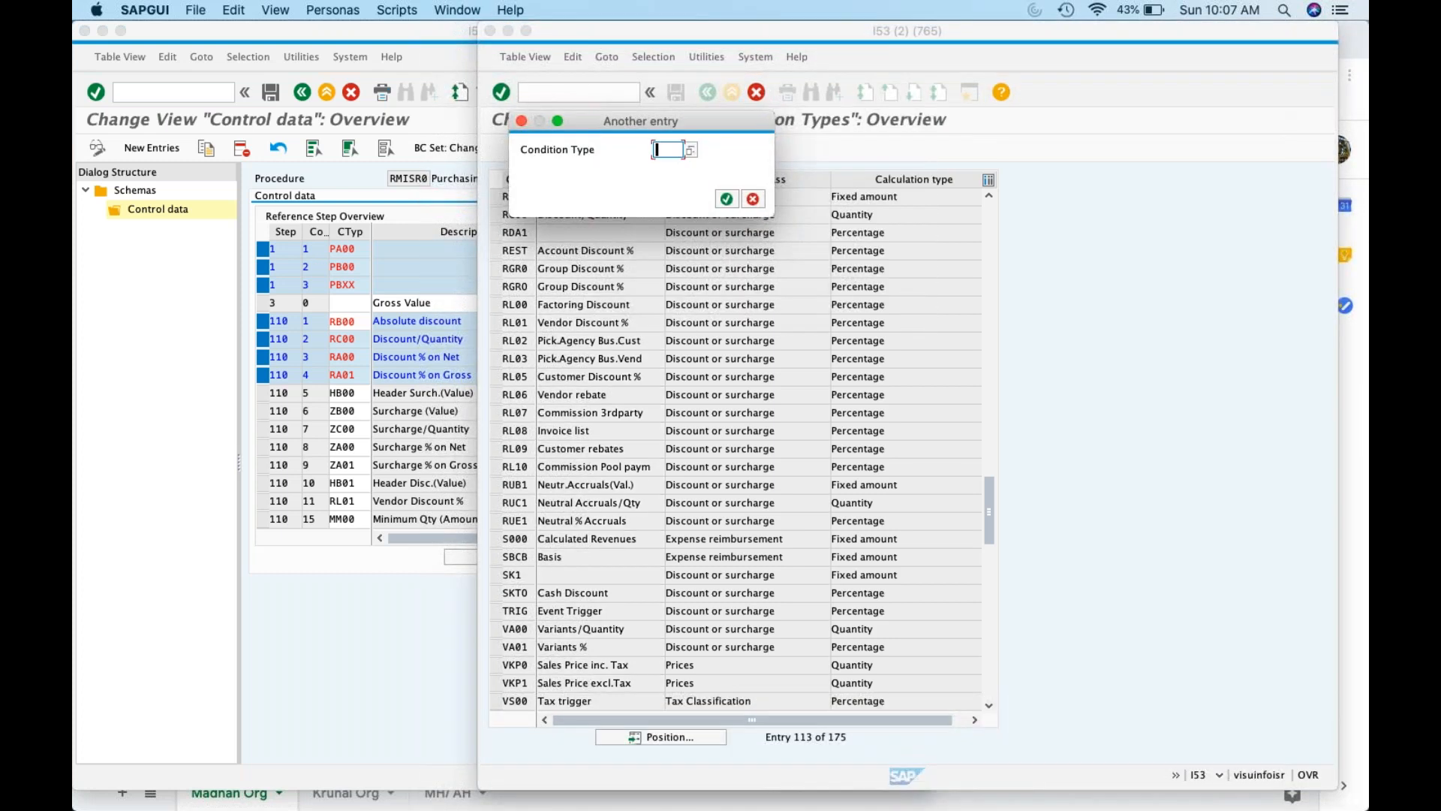
type("RB00")
key("Return")
double_click(598, 197)
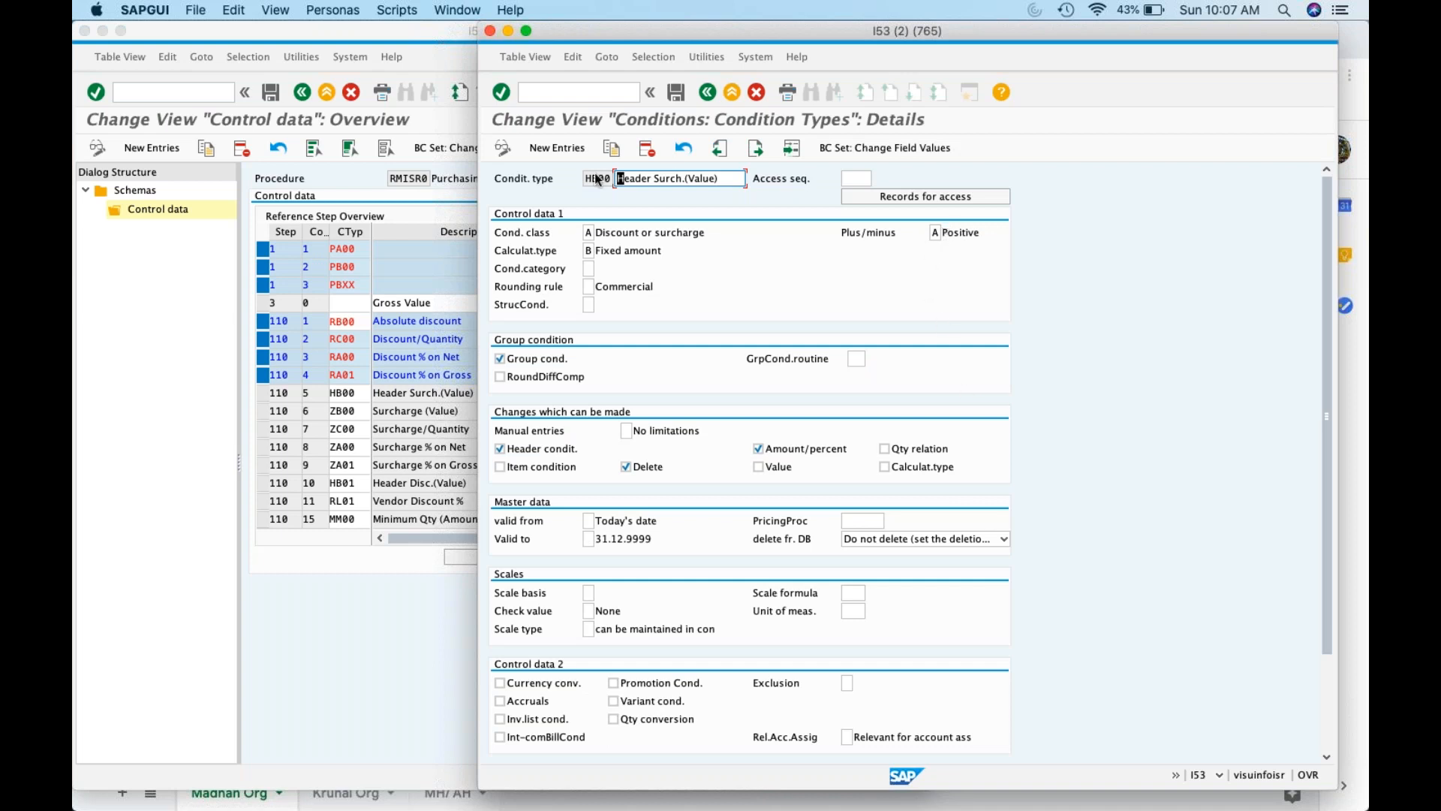
left_click(120, 291)
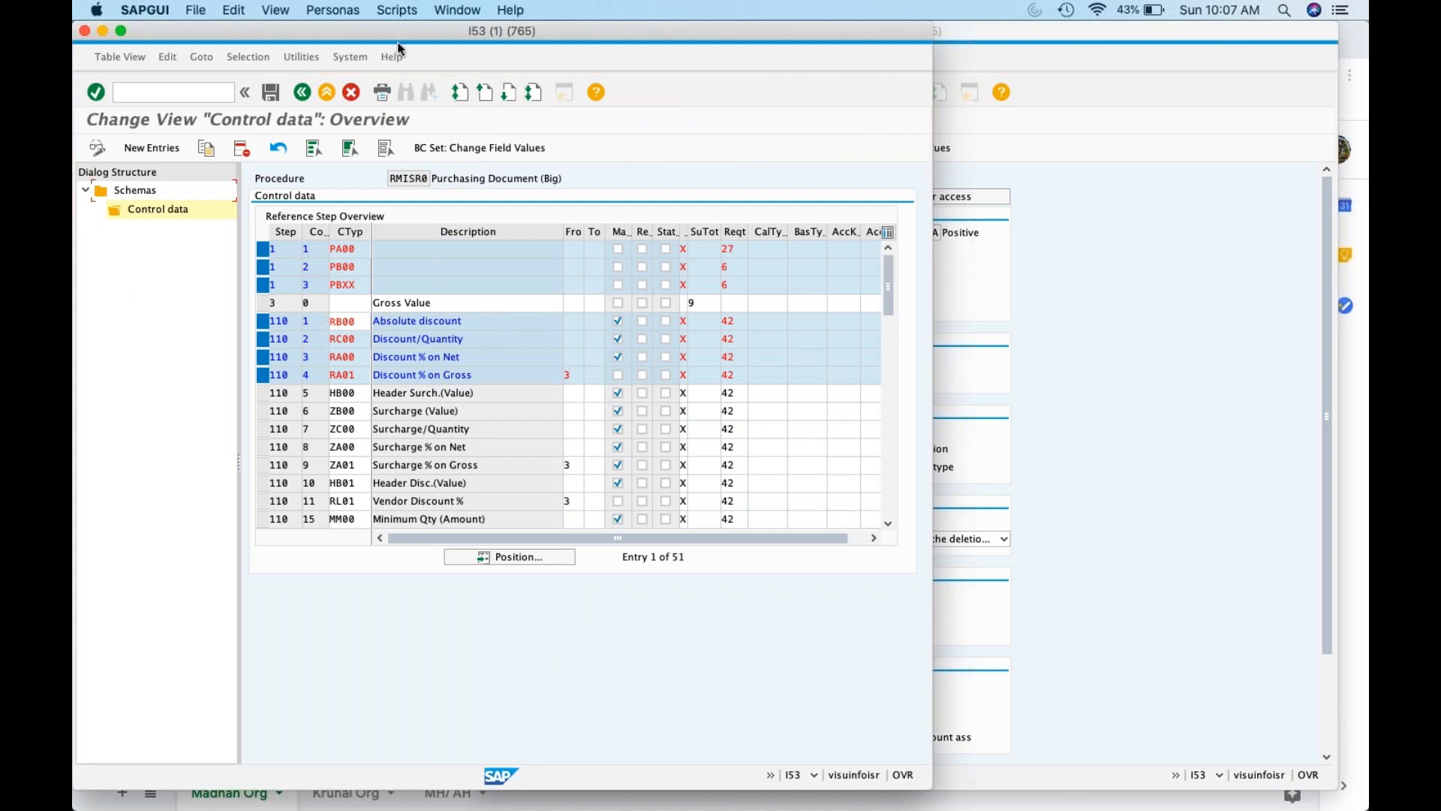
Run Define Condition Types from the IMG in display mode for locked data
left_click(303, 93)
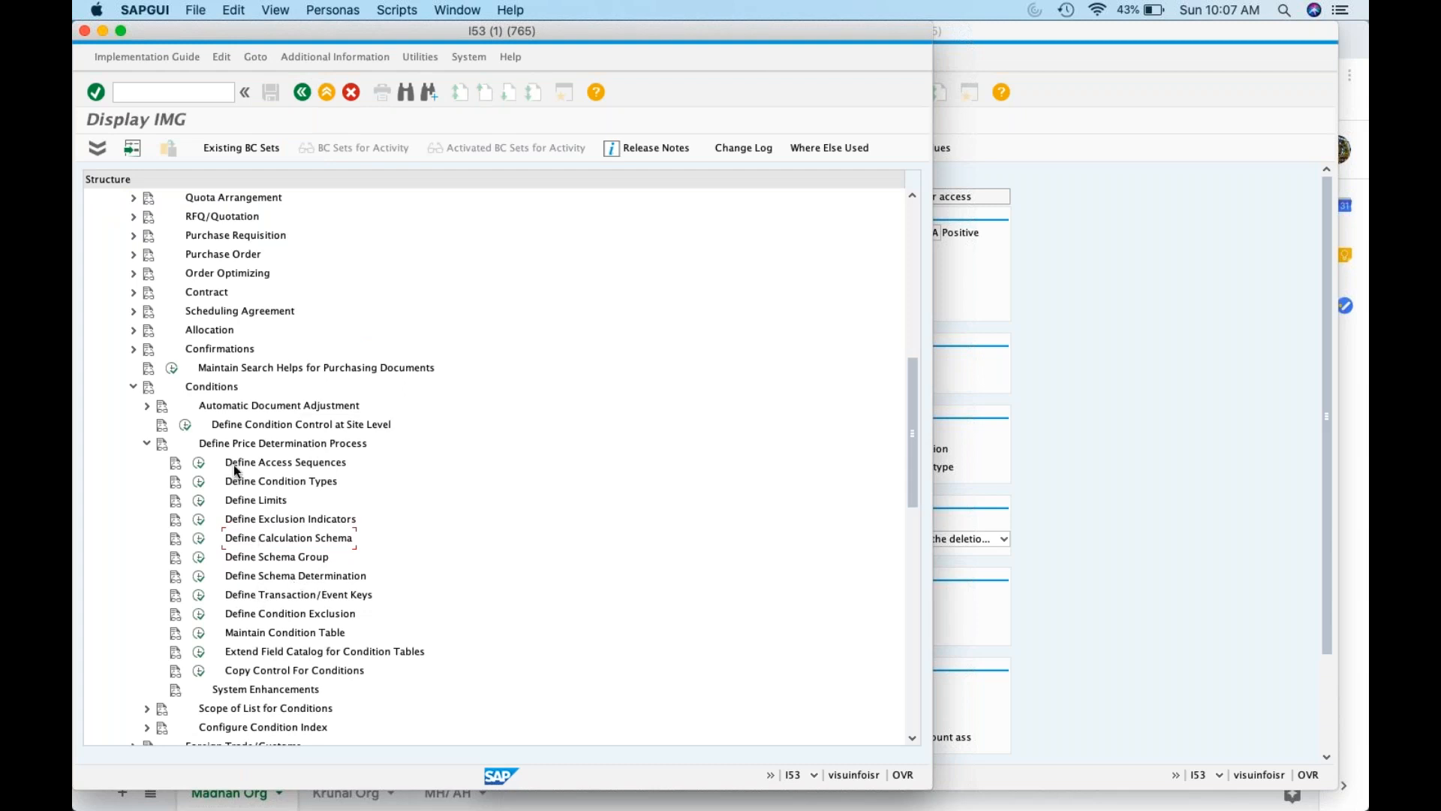
left_click(199, 481)
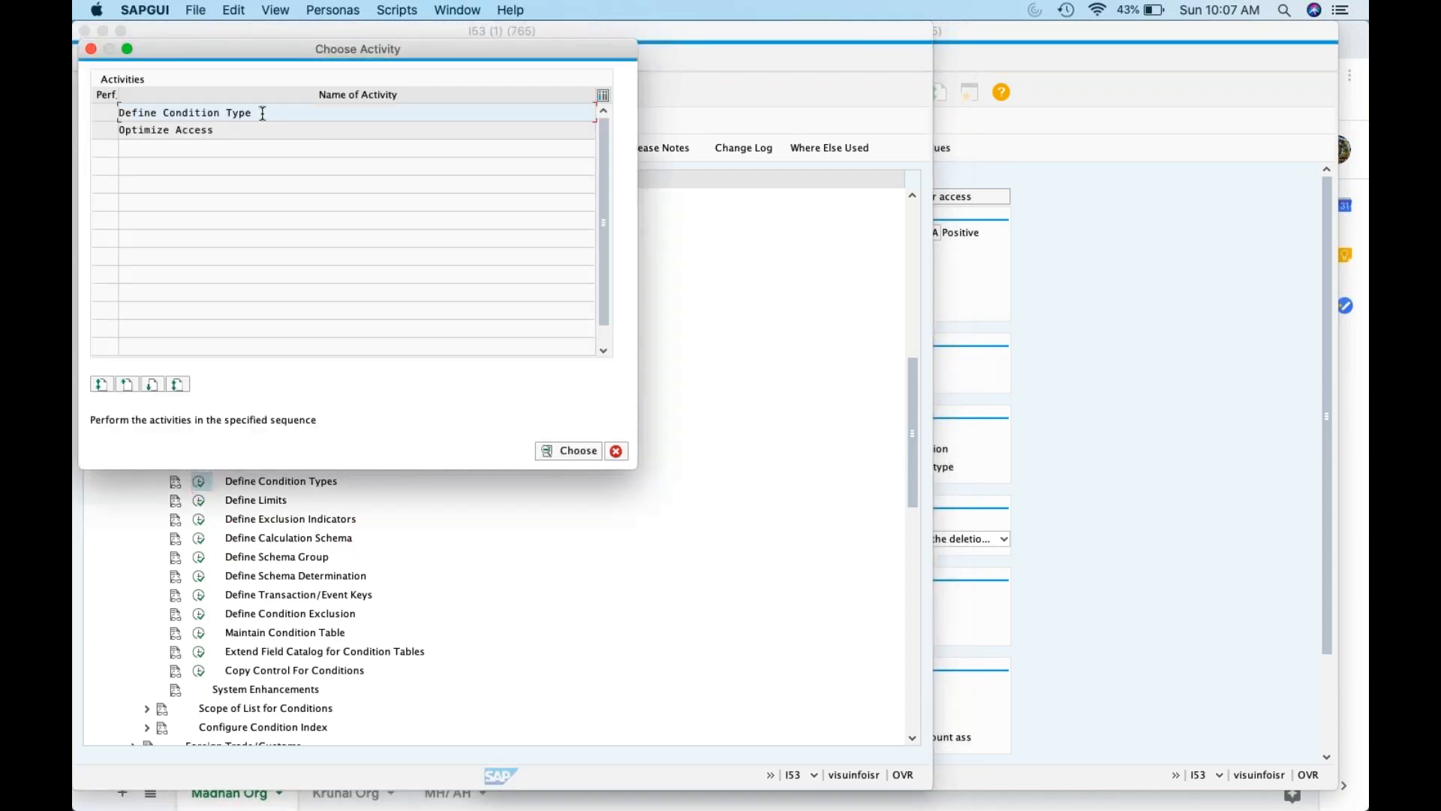
double_click(263, 112)
left_click(358, 331)
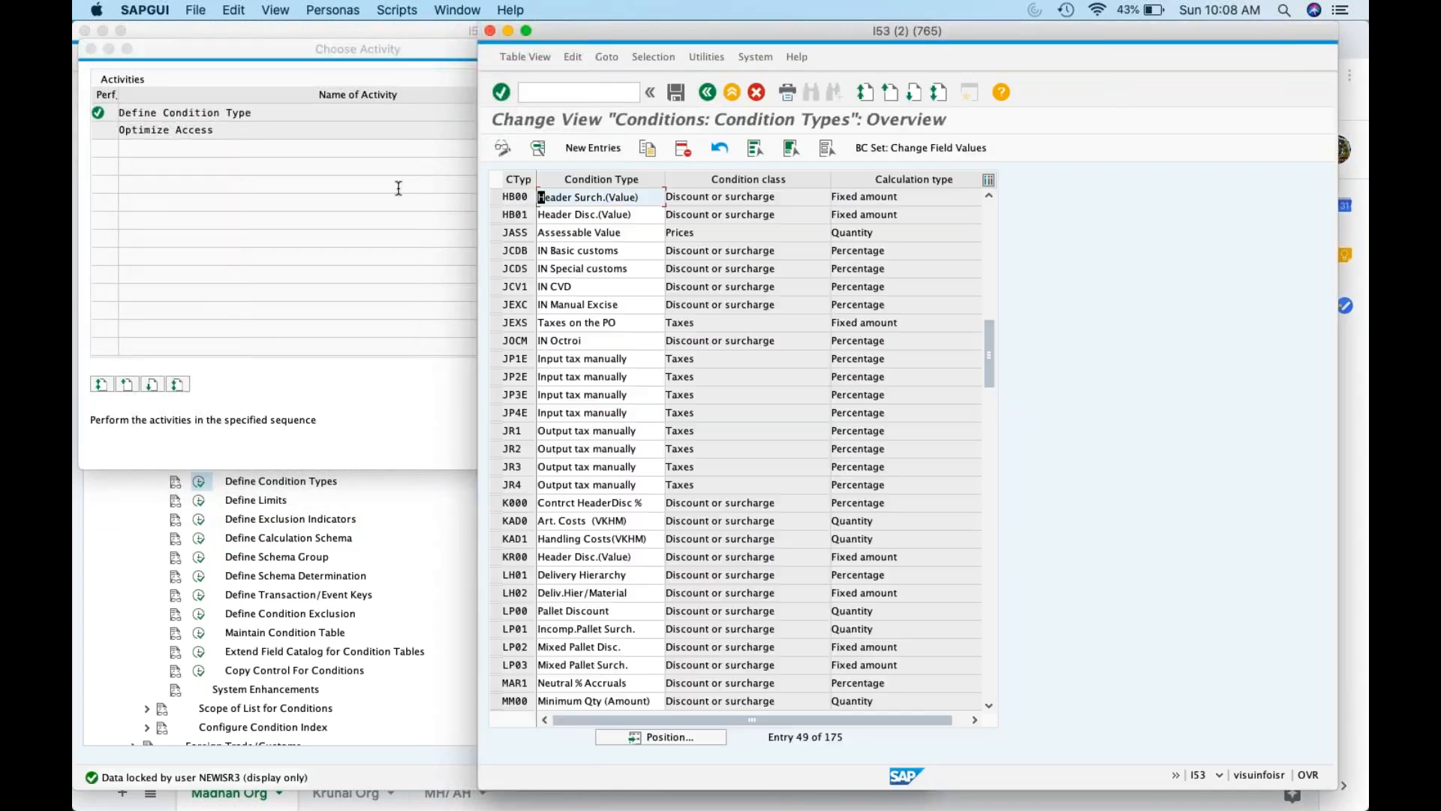
left_click(398, 188)
double_click(219, 117)
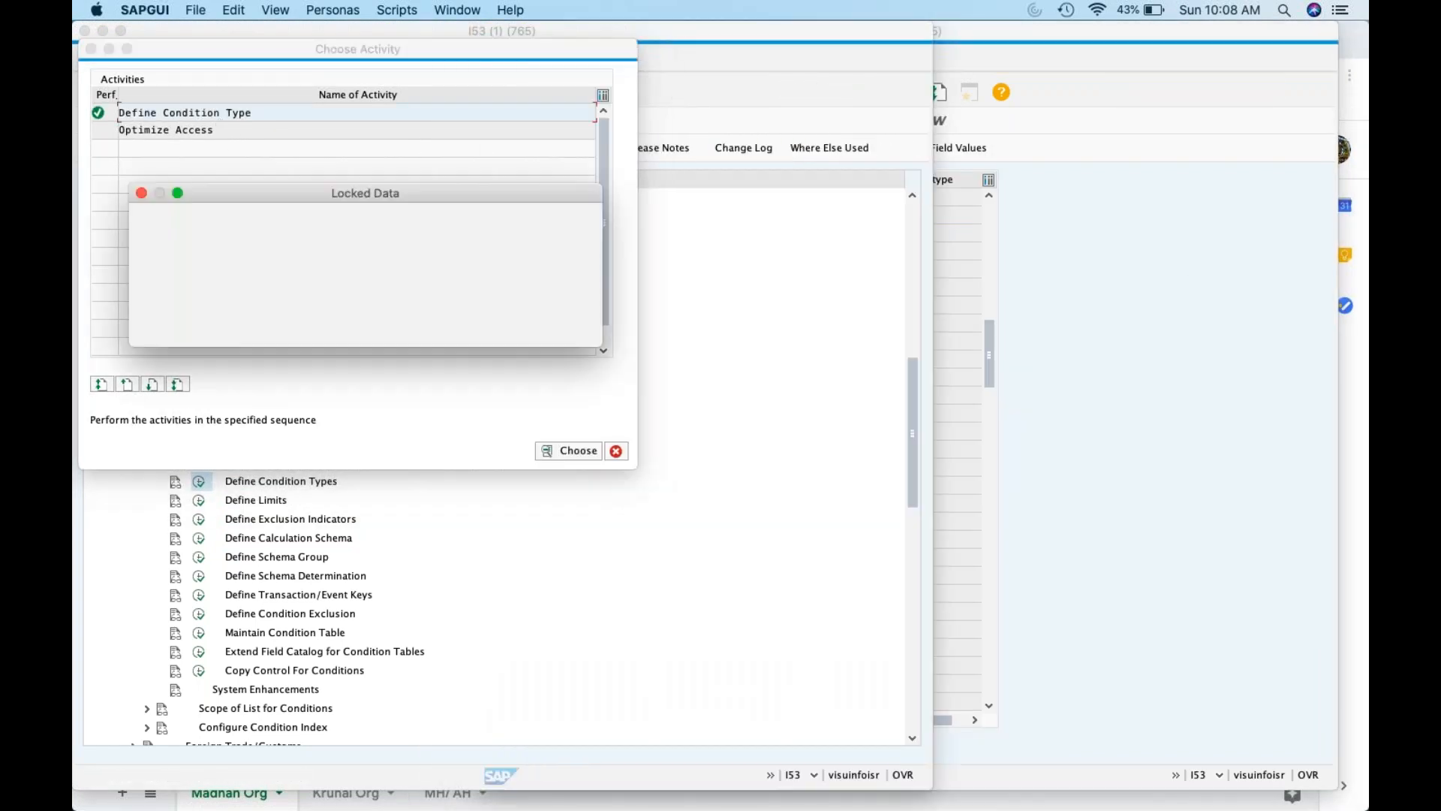
left_click(1078, 385)
left_click(709, 93)
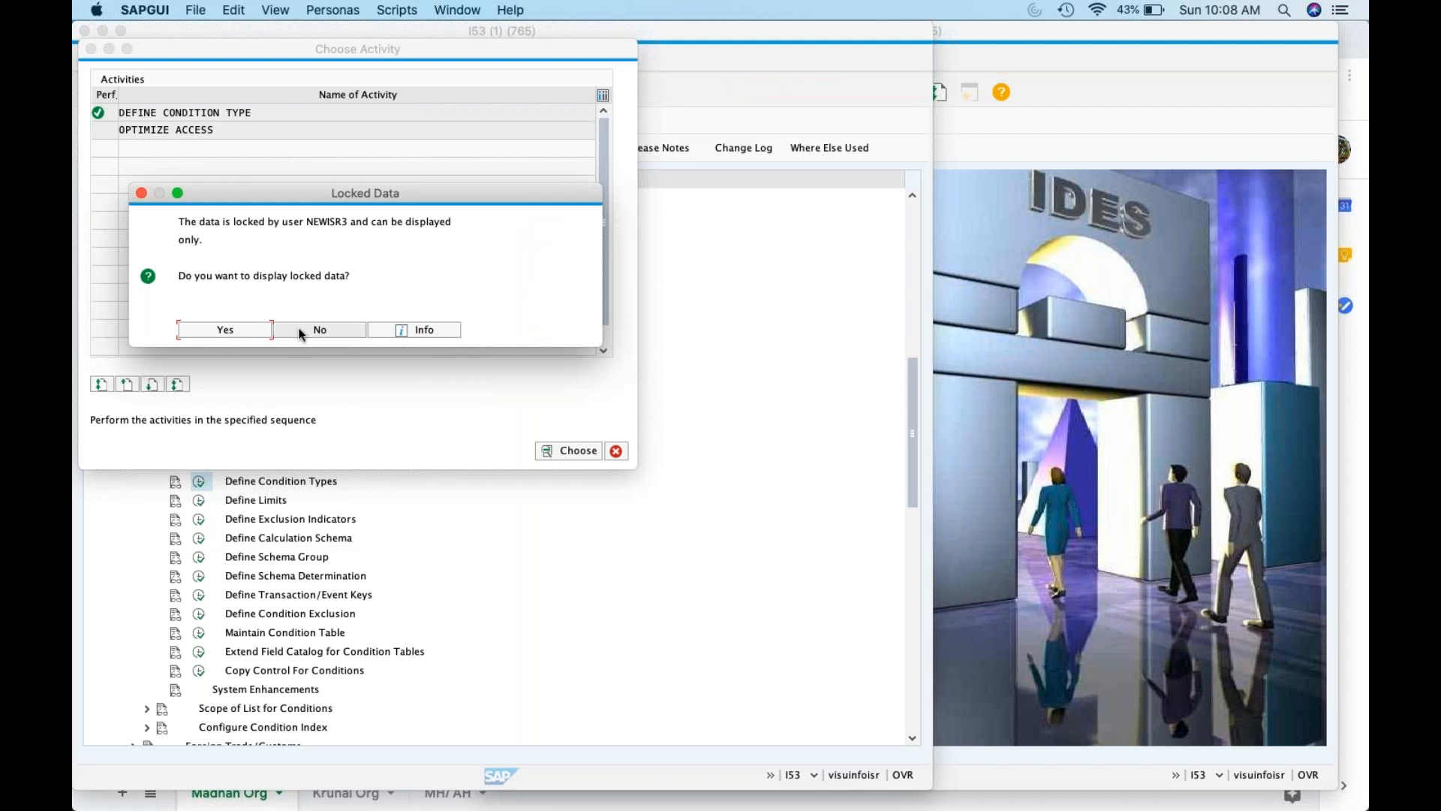
left_click(304, 328)
double_click(259, 112)
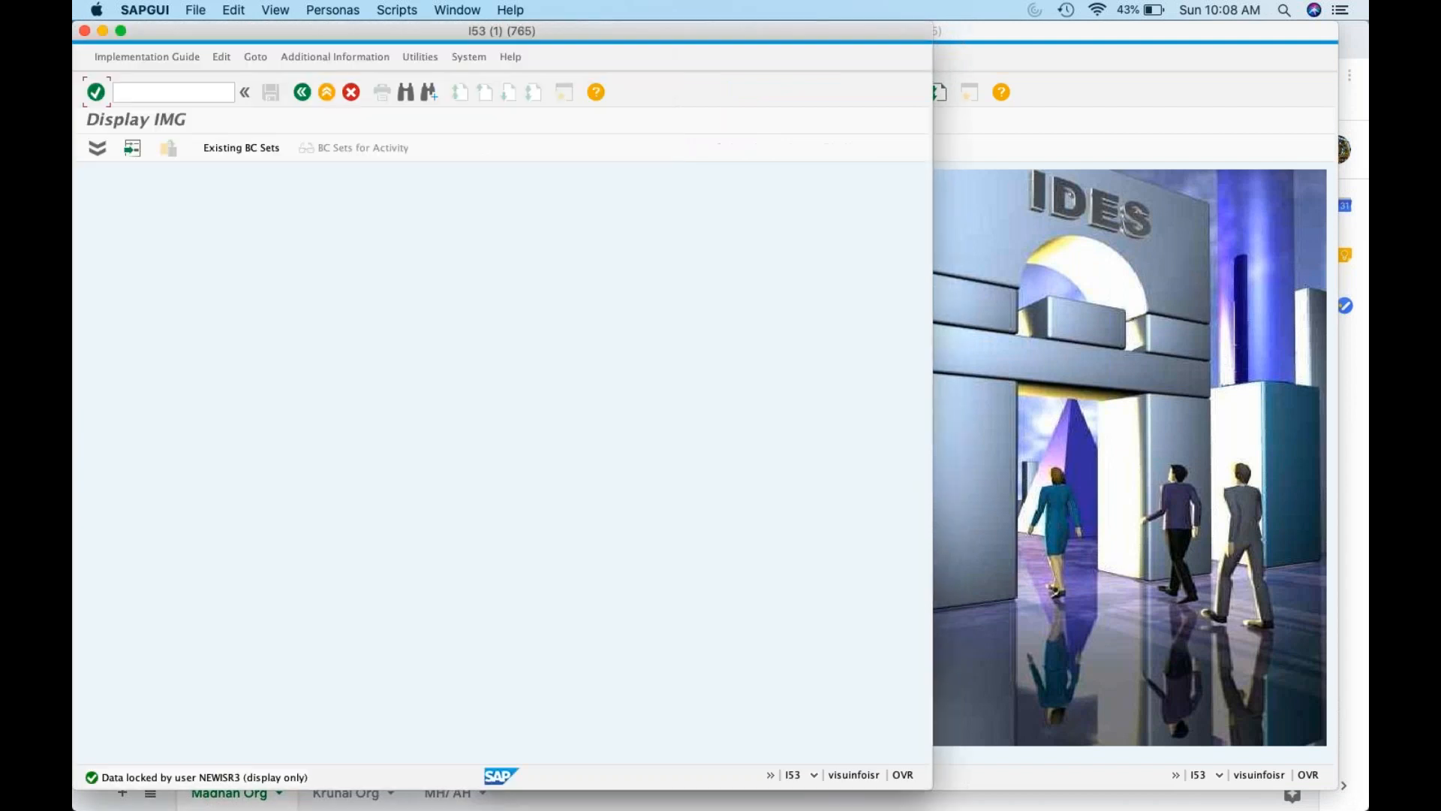
Position to PB00 and confirm its access sequence is 0002 Gross Price
left_click(166, 199)
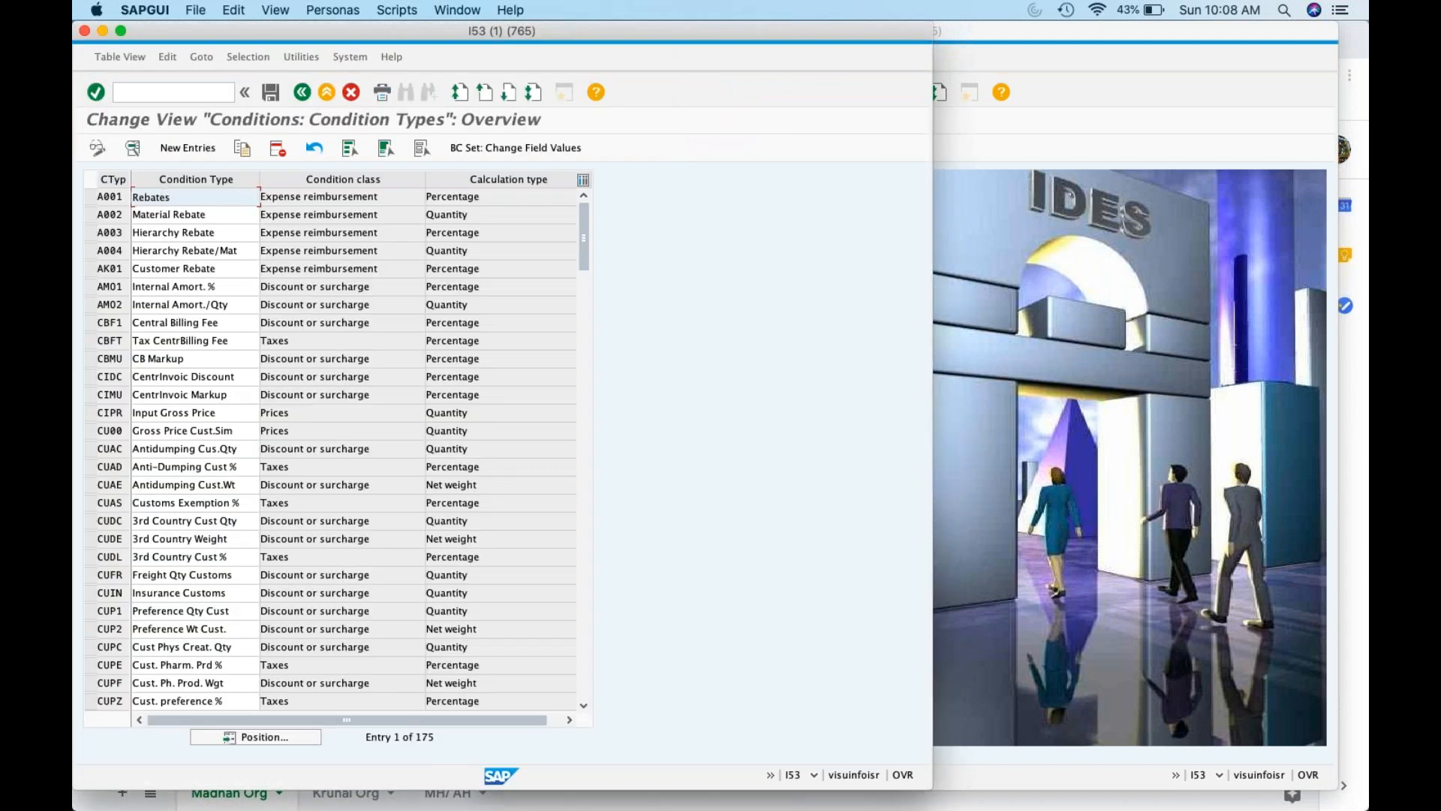
double_click(165, 199)
left_click(303, 91)
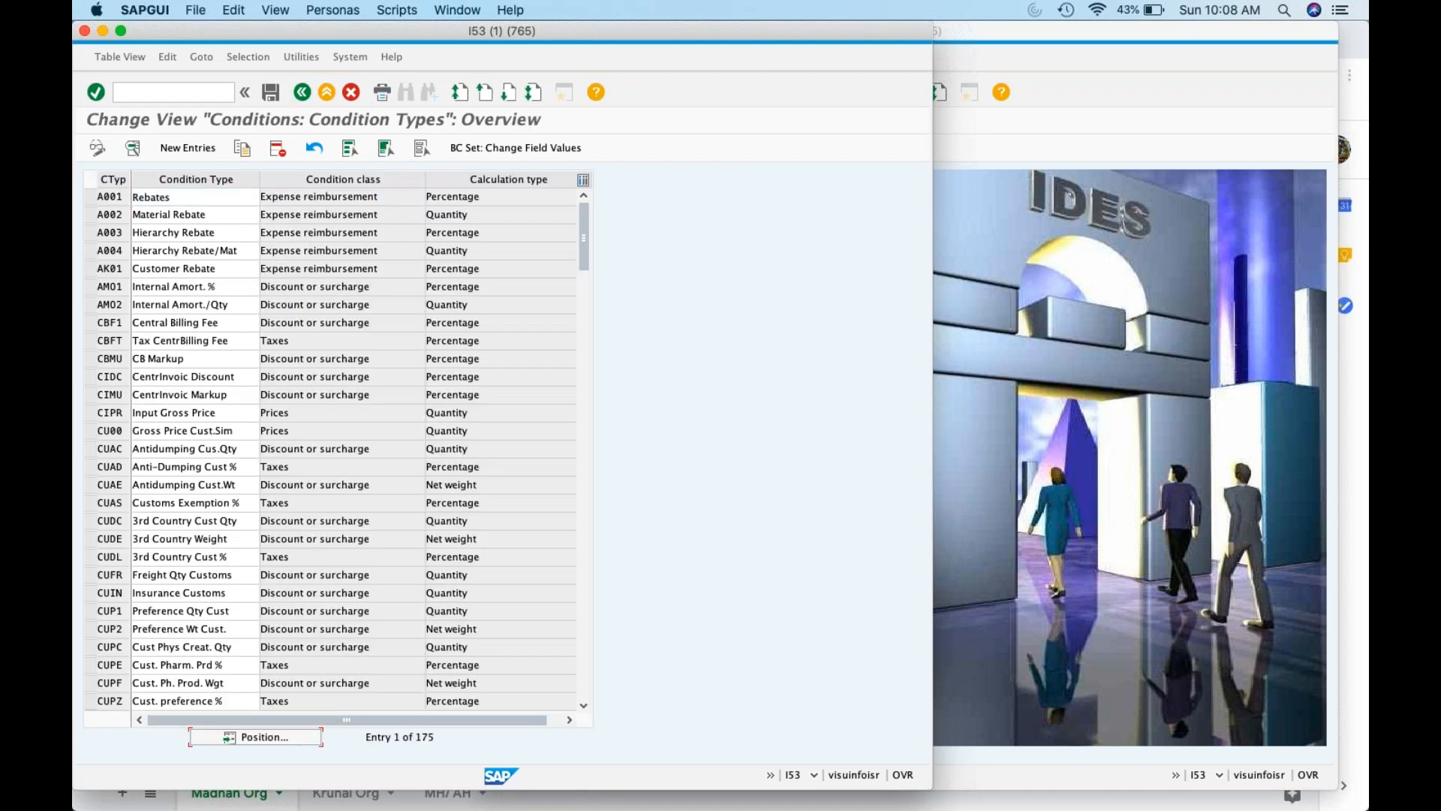
left_click(300, 734)
type("PB00")
key("Return")
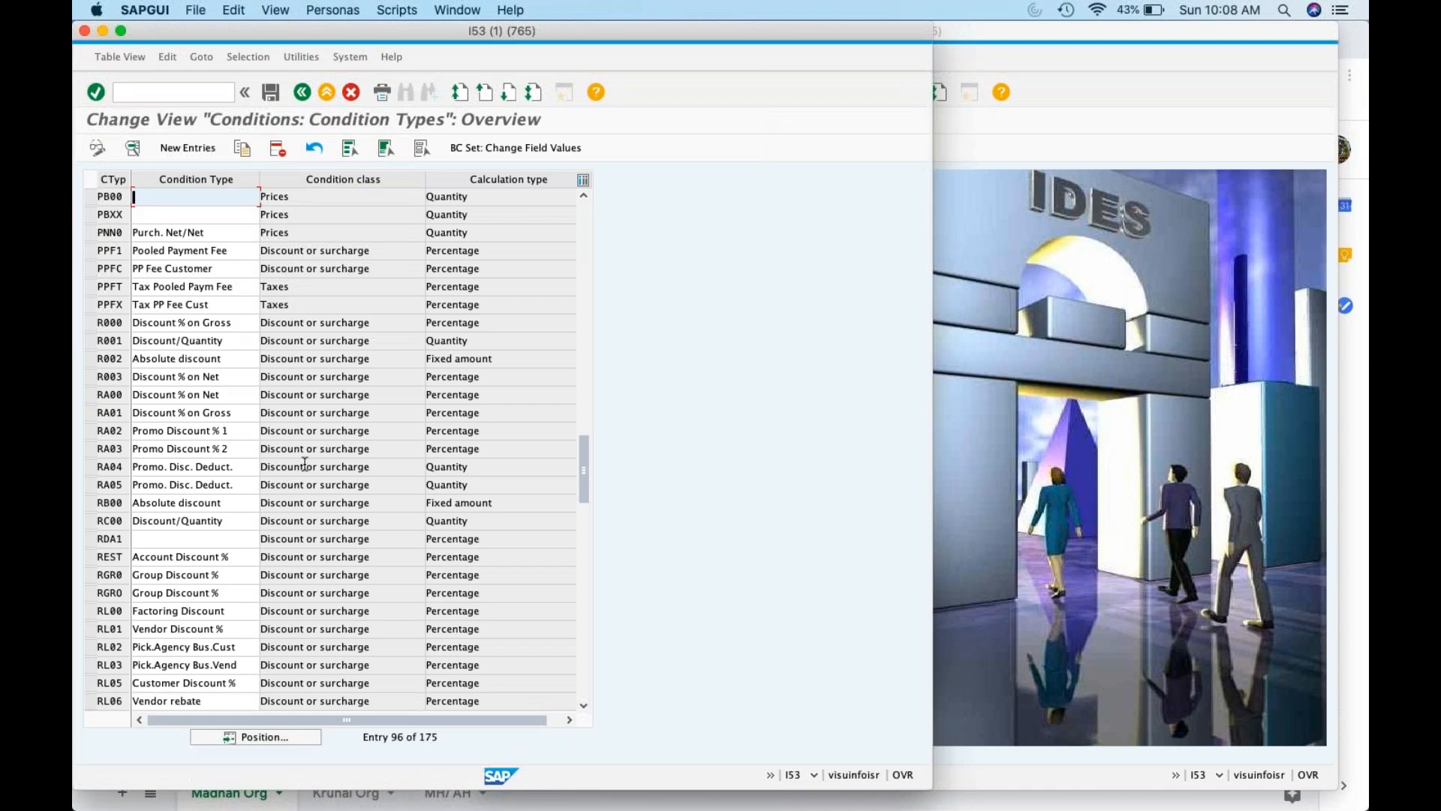
left_click(89, 195)
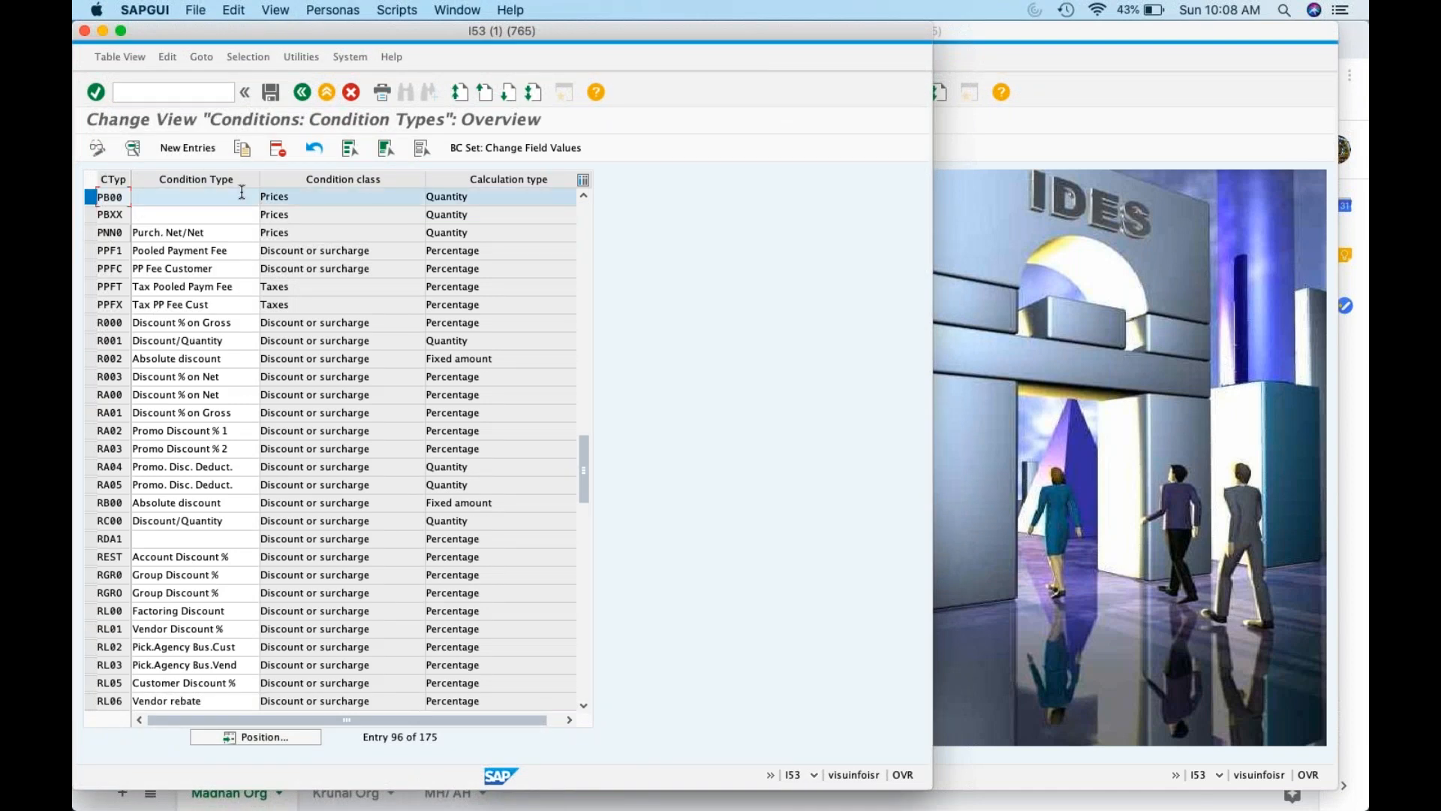
left_click_drag(444, 178, 484, 179)
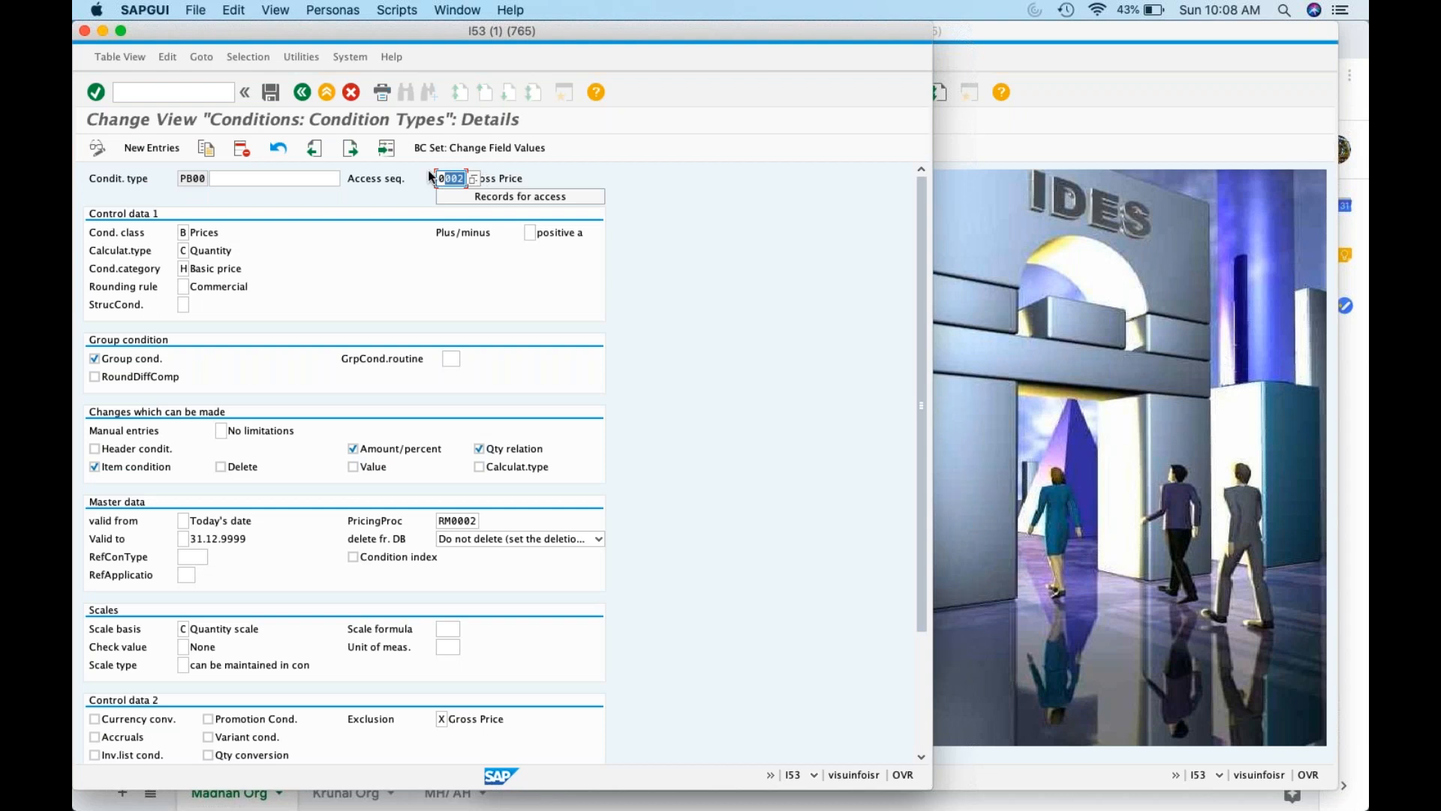
left_click(457, 179)
left_click(446, 179)
left_click(302, 92)
Dismiss the activity chooser and open the Access Sequences overview
left_click(303, 91)
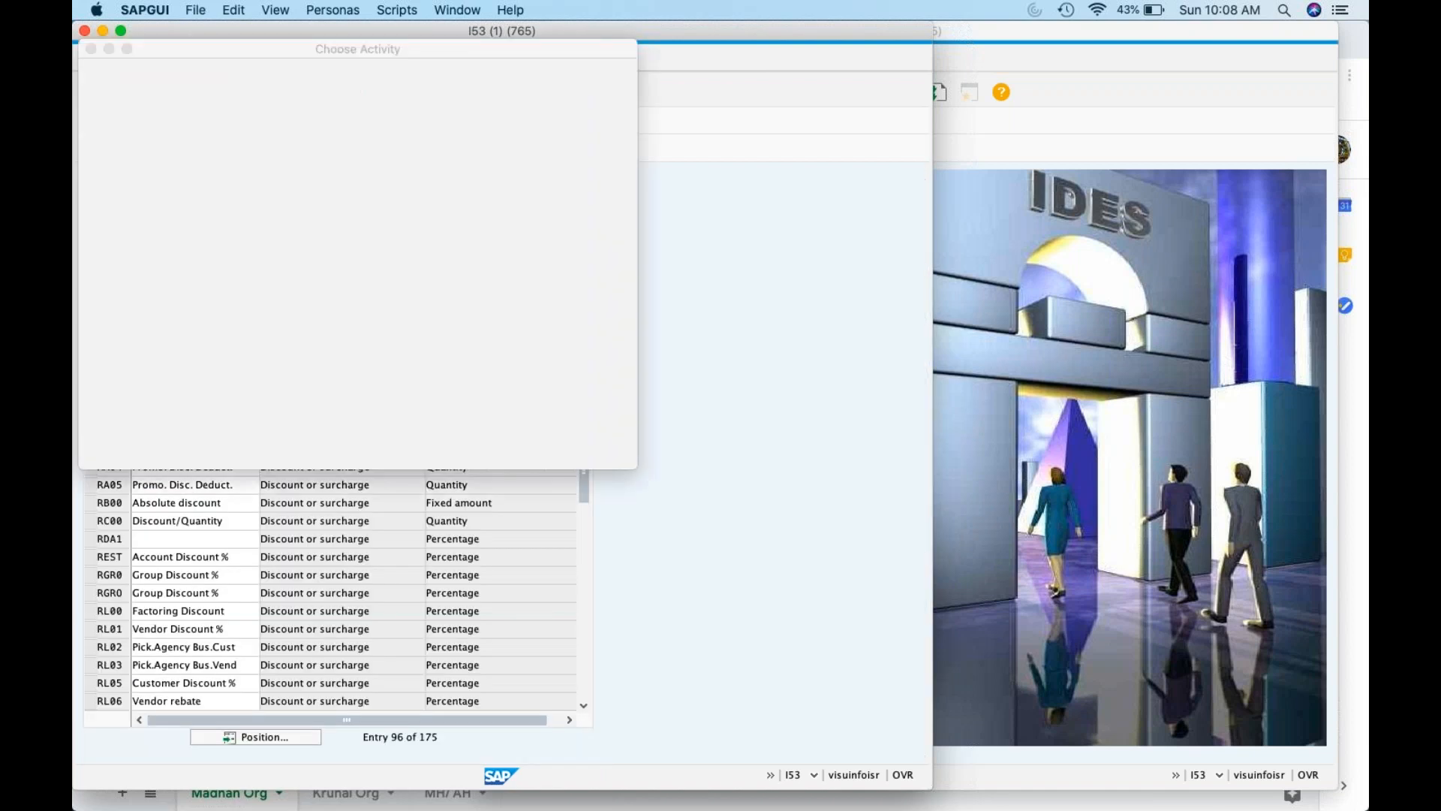
left_click(616, 451)
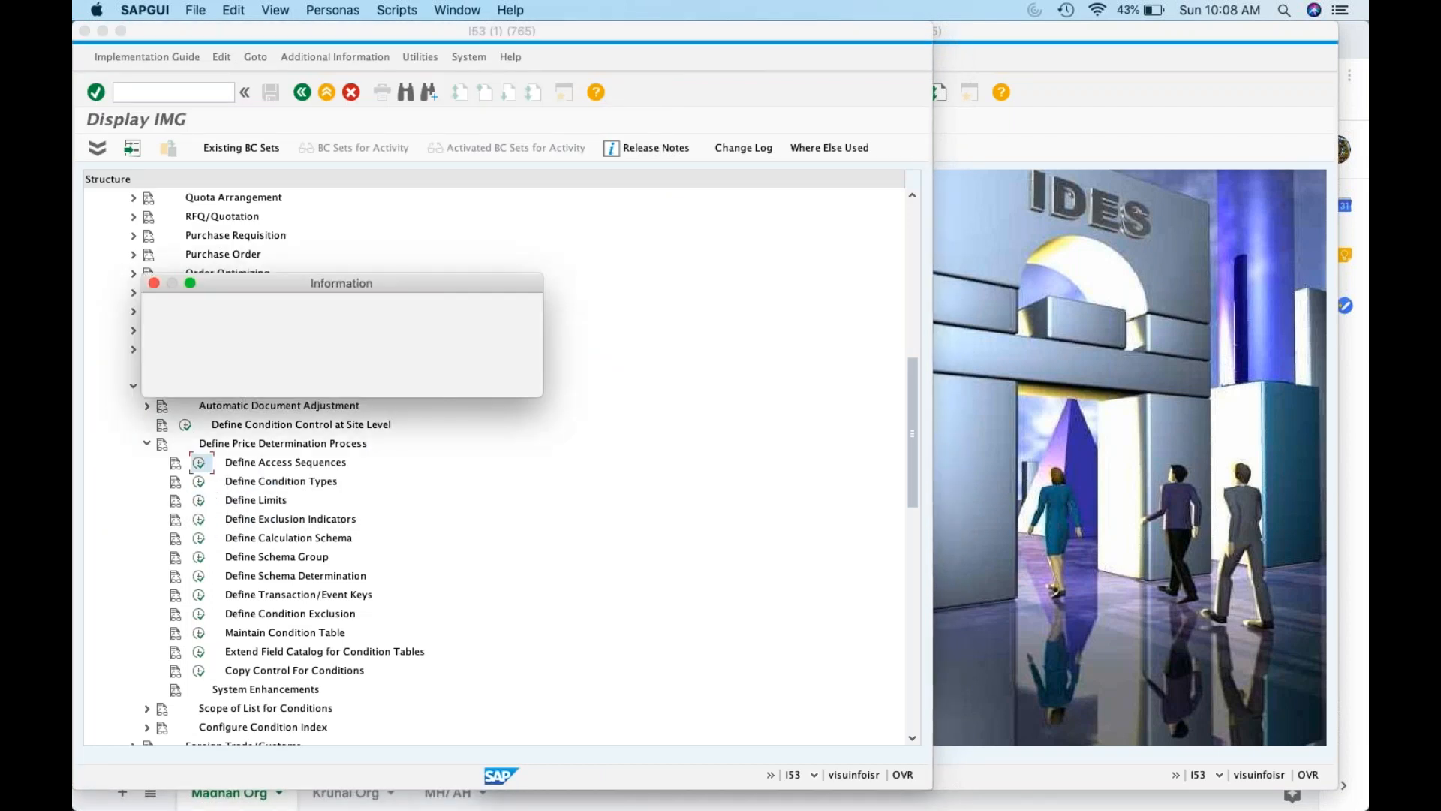
left_click(495, 379)
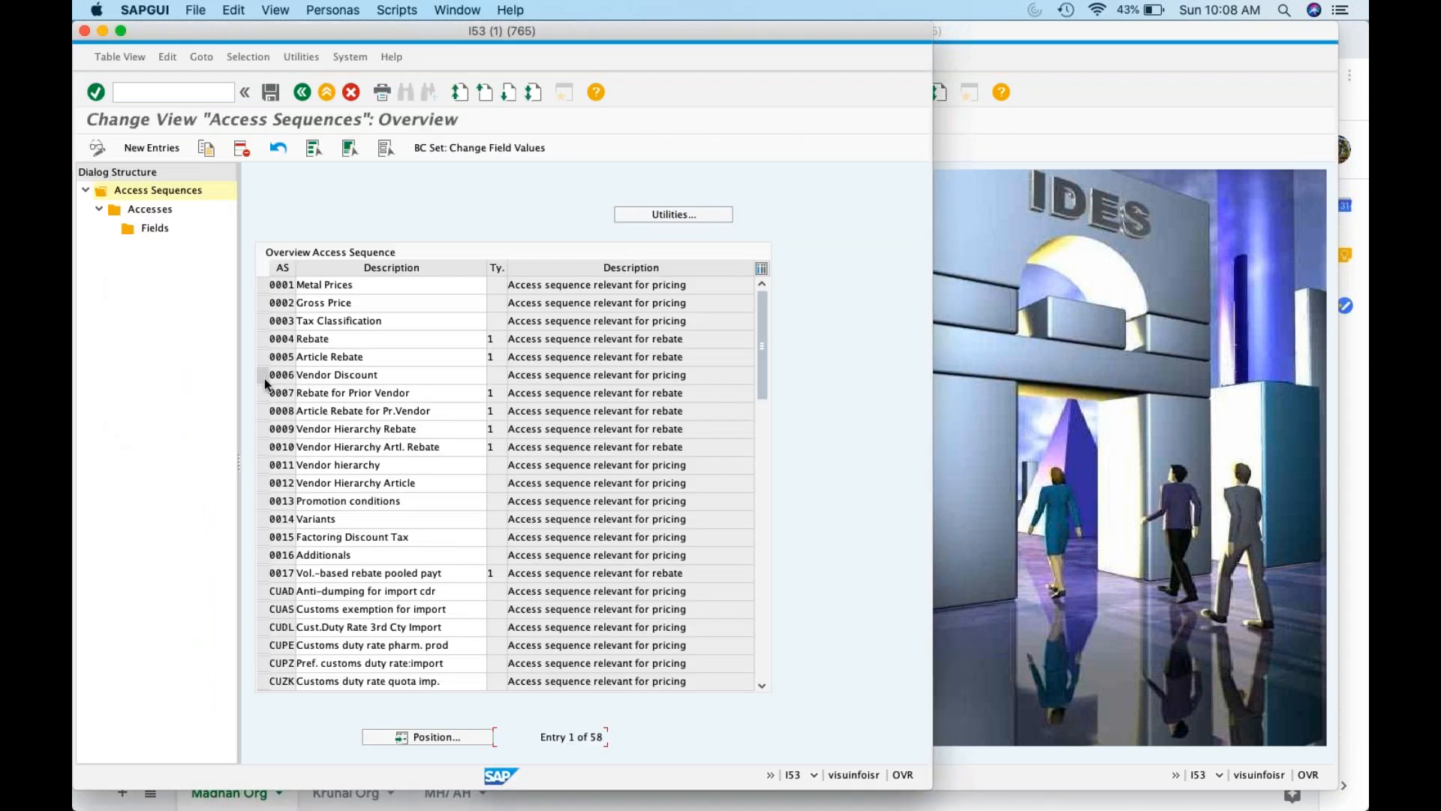
In the second session, recheck PB00's details via m/06, then bring Access Sequences forward
left_click(1102, 254)
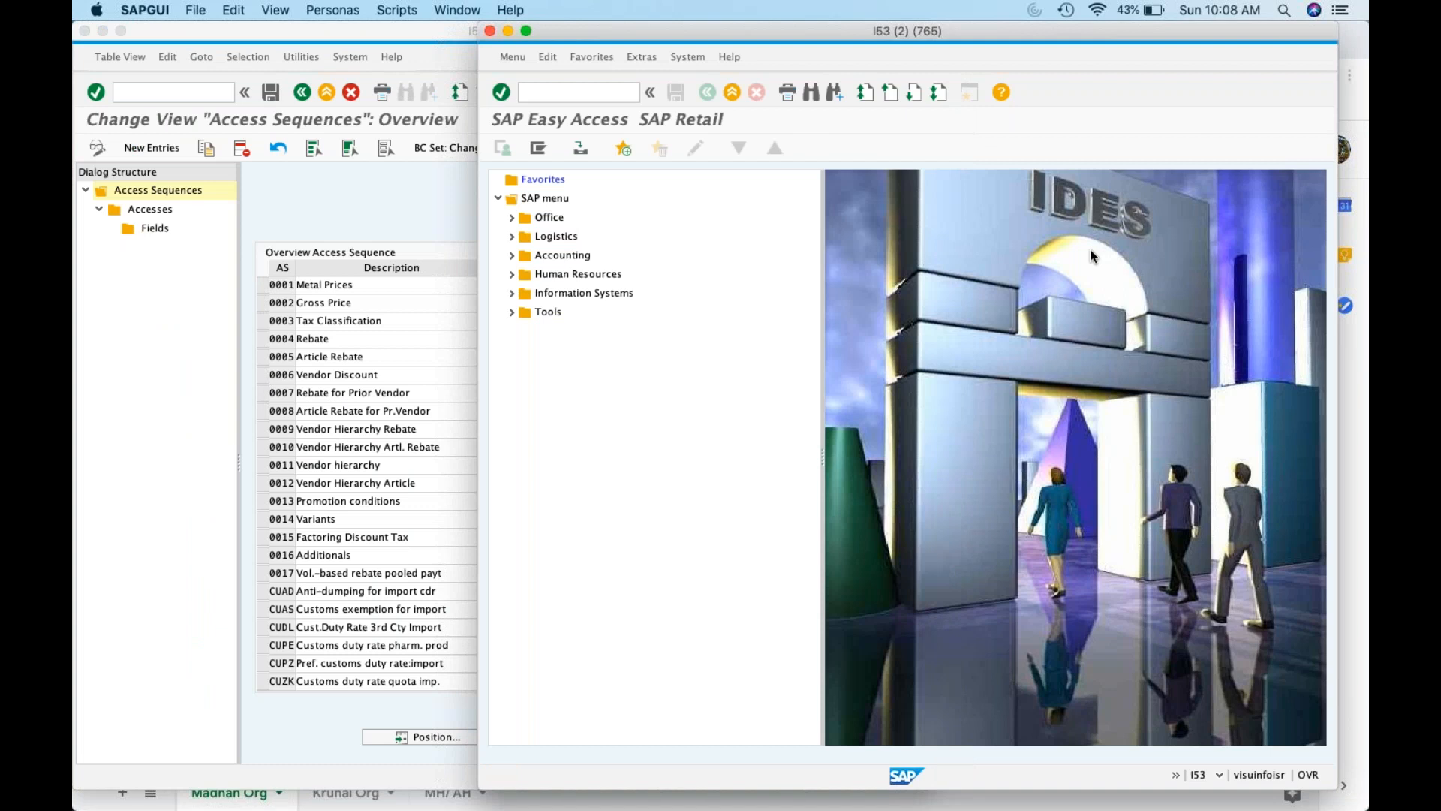
type("/06")
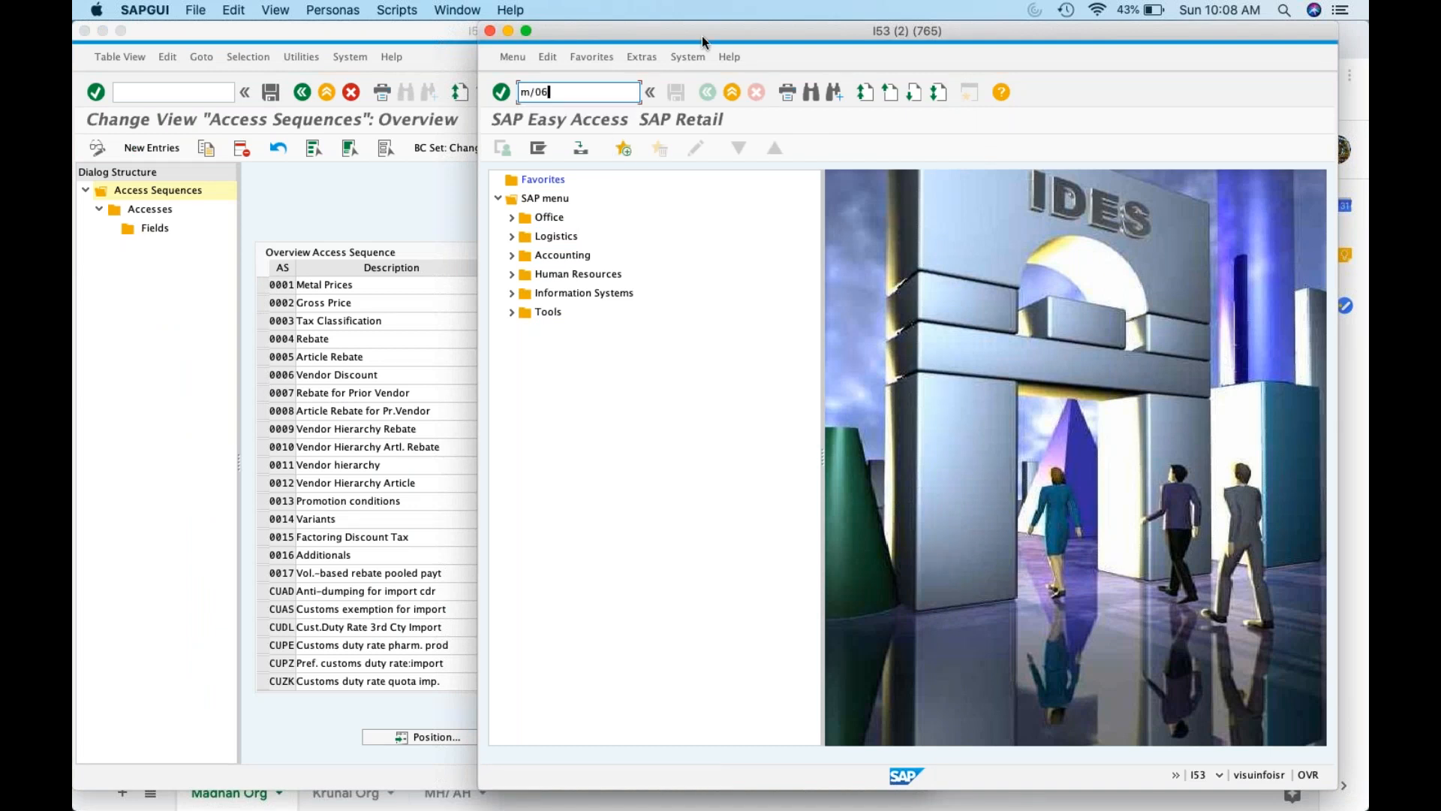
key("Return")
left_click(651, 739)
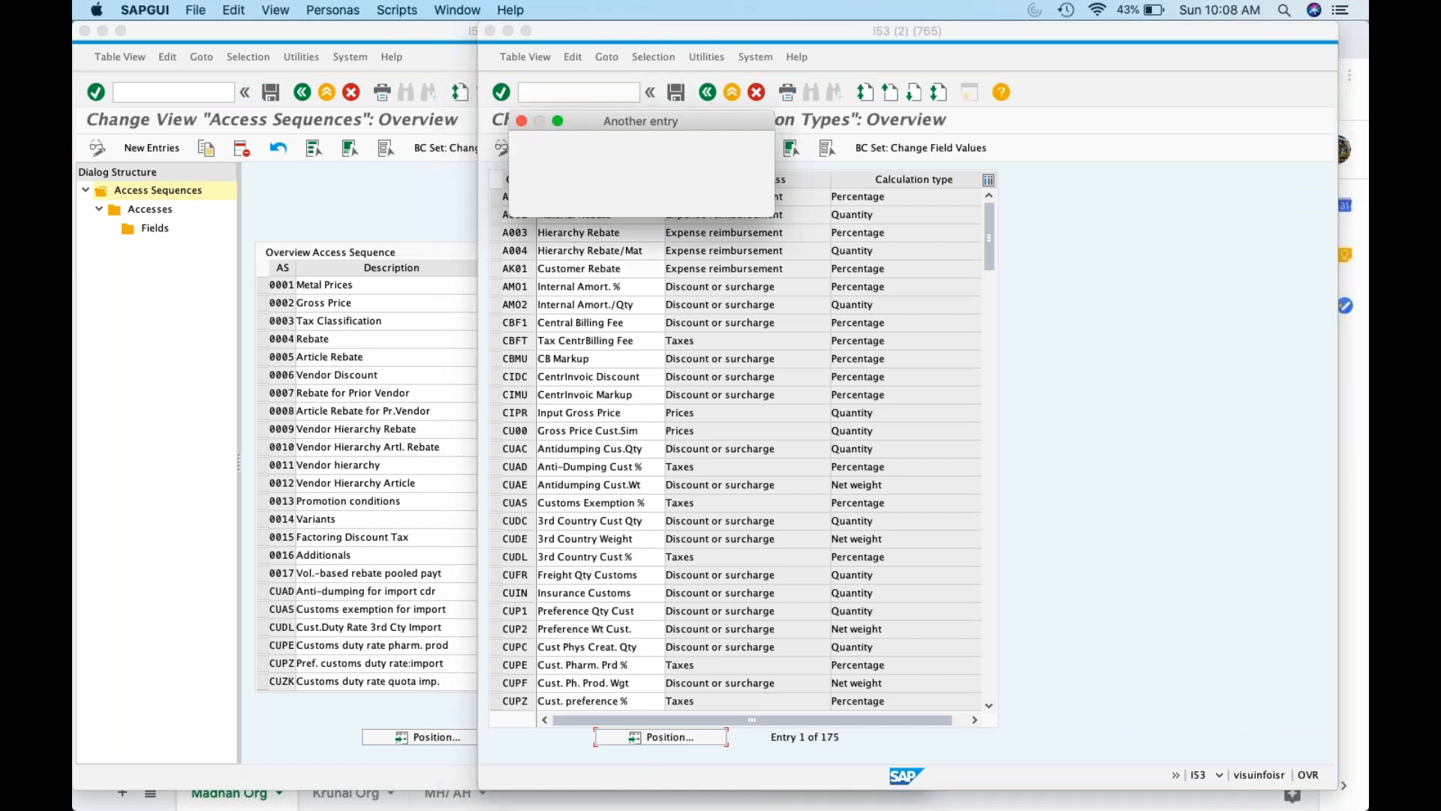
type("pb00")
key("Return")
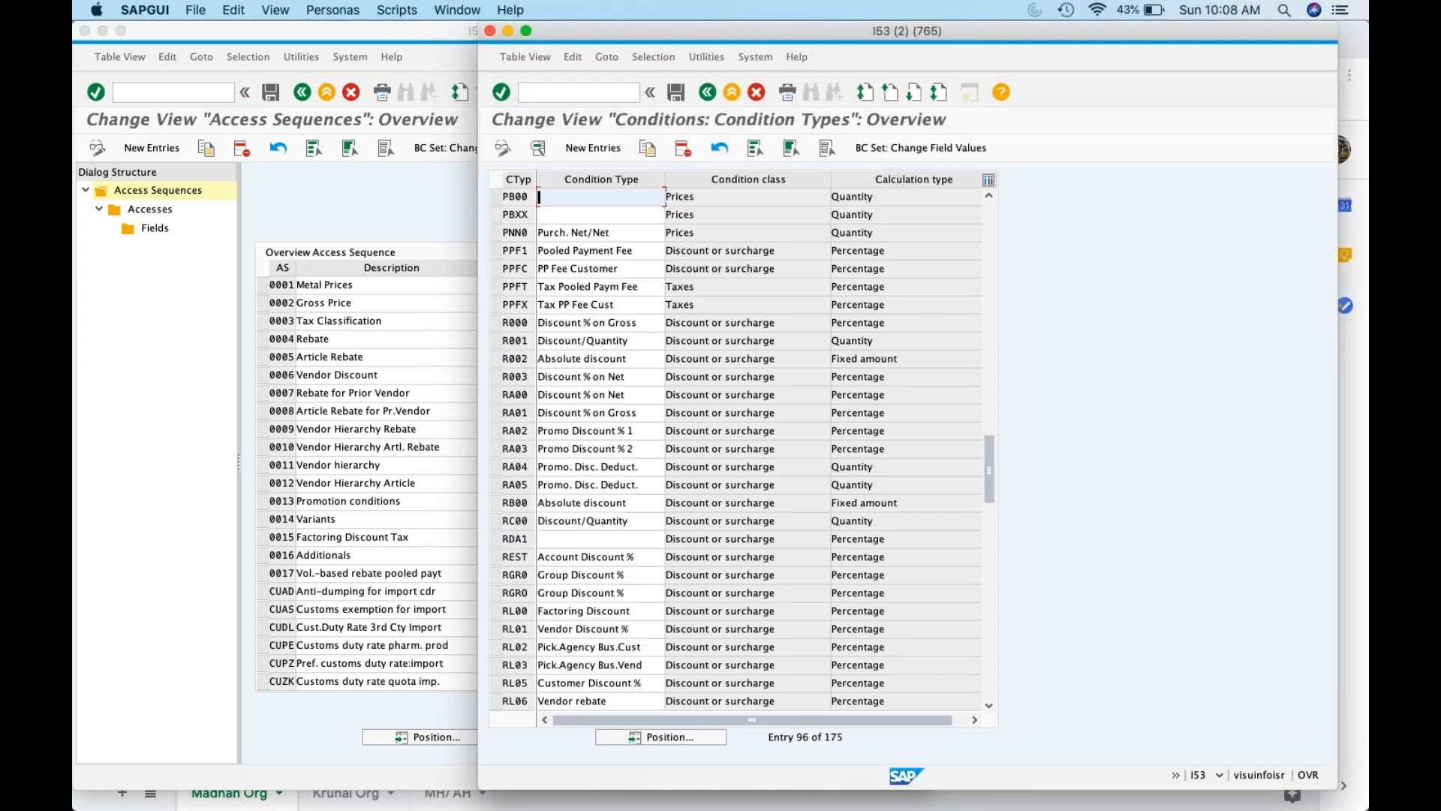
double_click(777, 199)
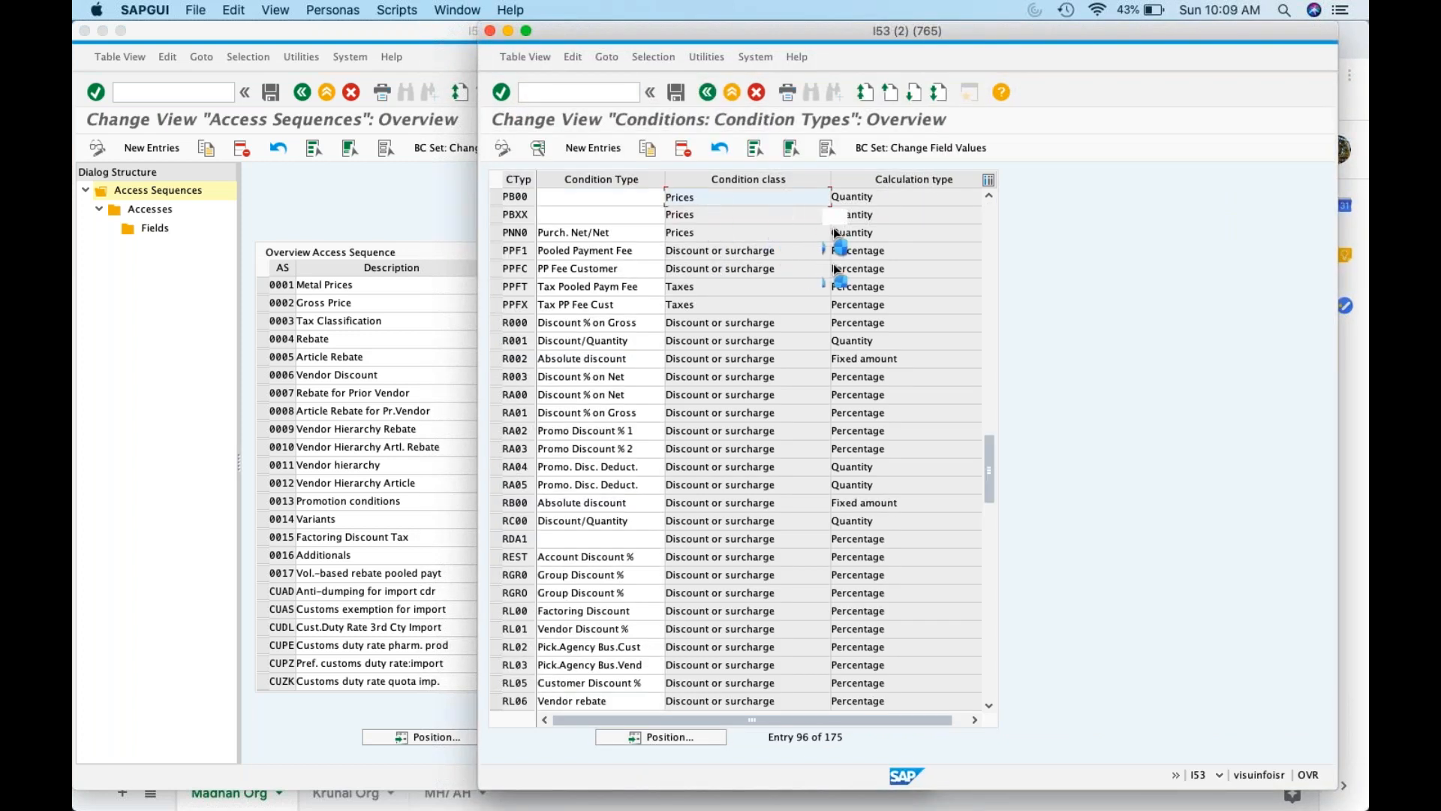
left_click(715, 98)
left_click(716, 97)
left_click(336, 293)
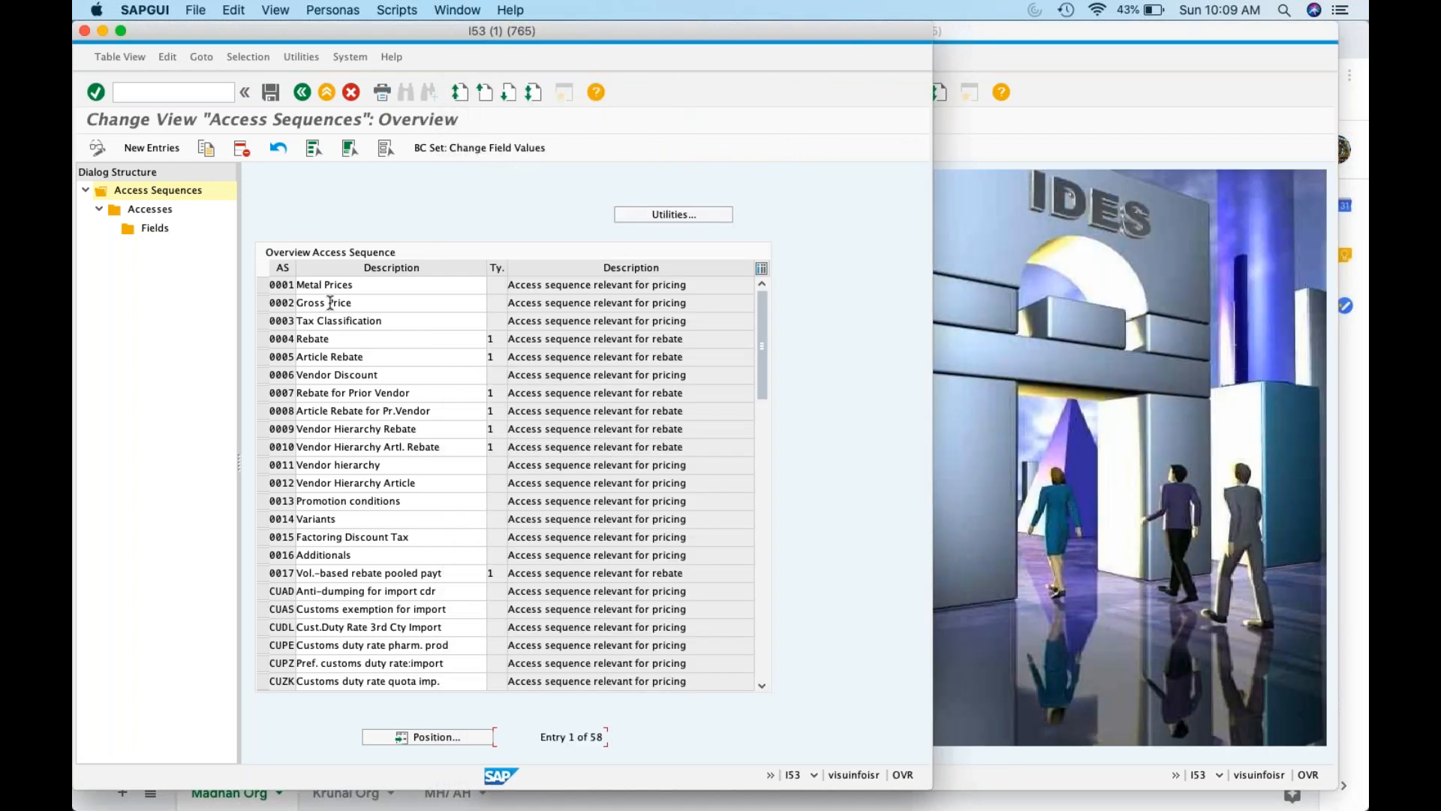
left_click(331, 303)
left_click(264, 303)
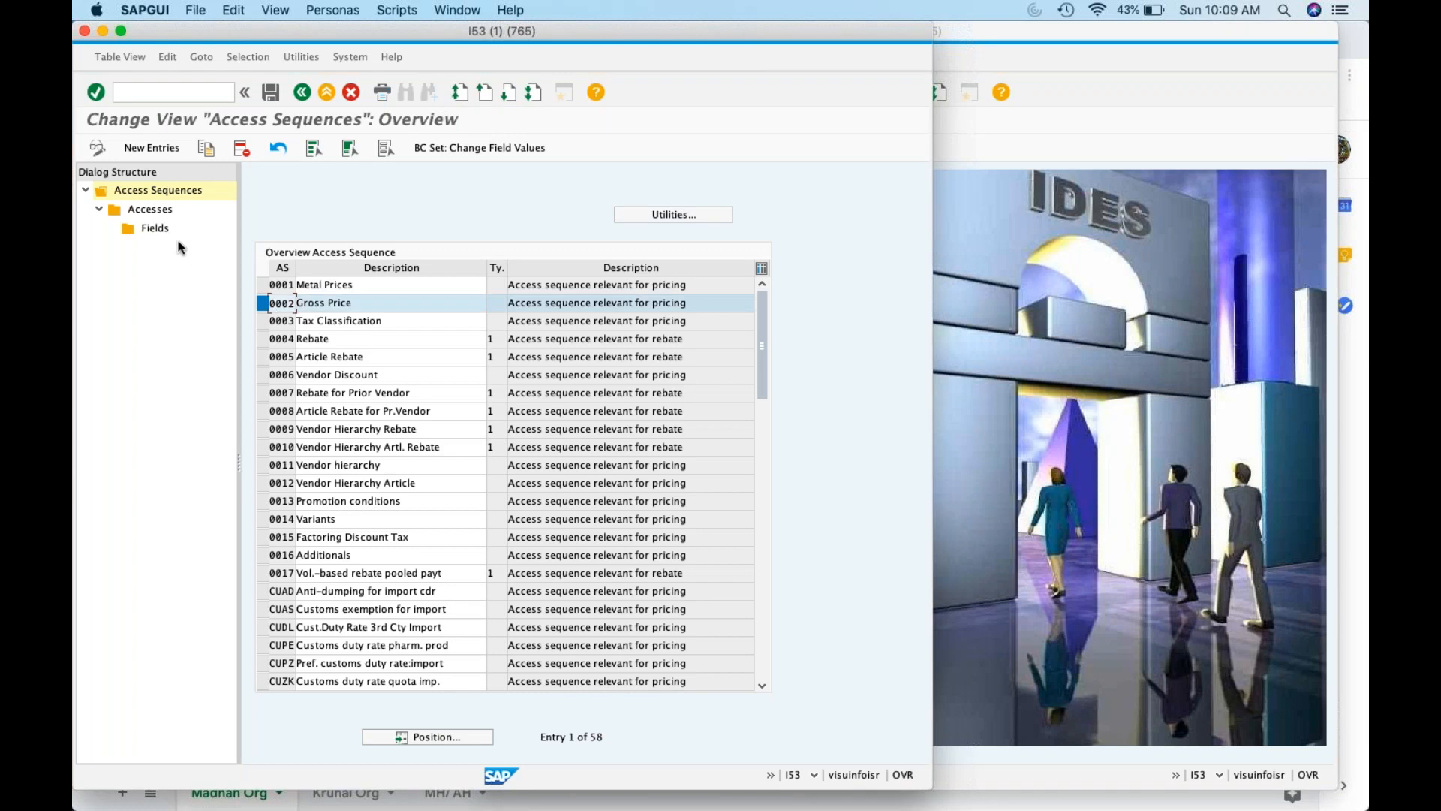
double_click(160, 209)
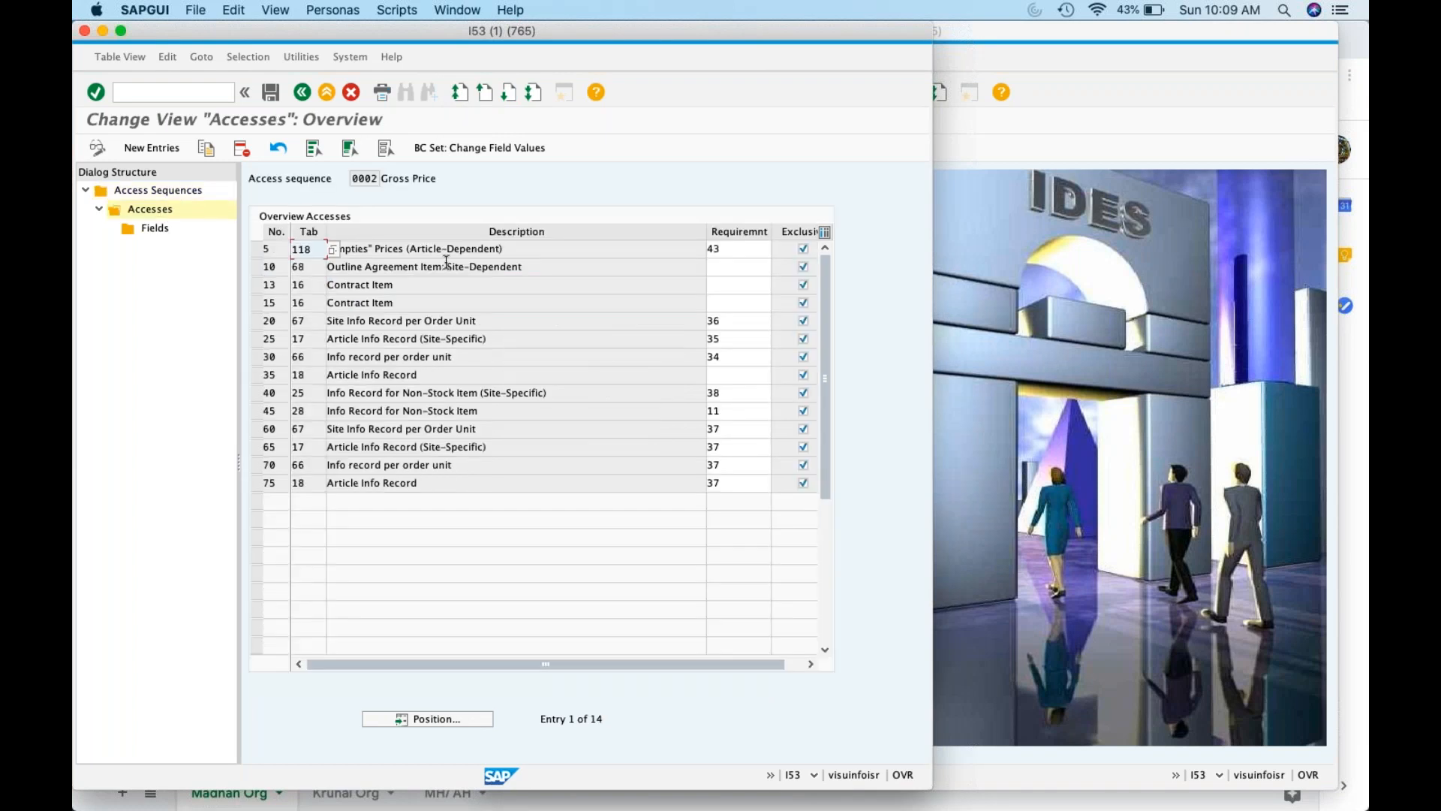
left_click(418, 288)
left_click_drag(419, 374, 293, 379)
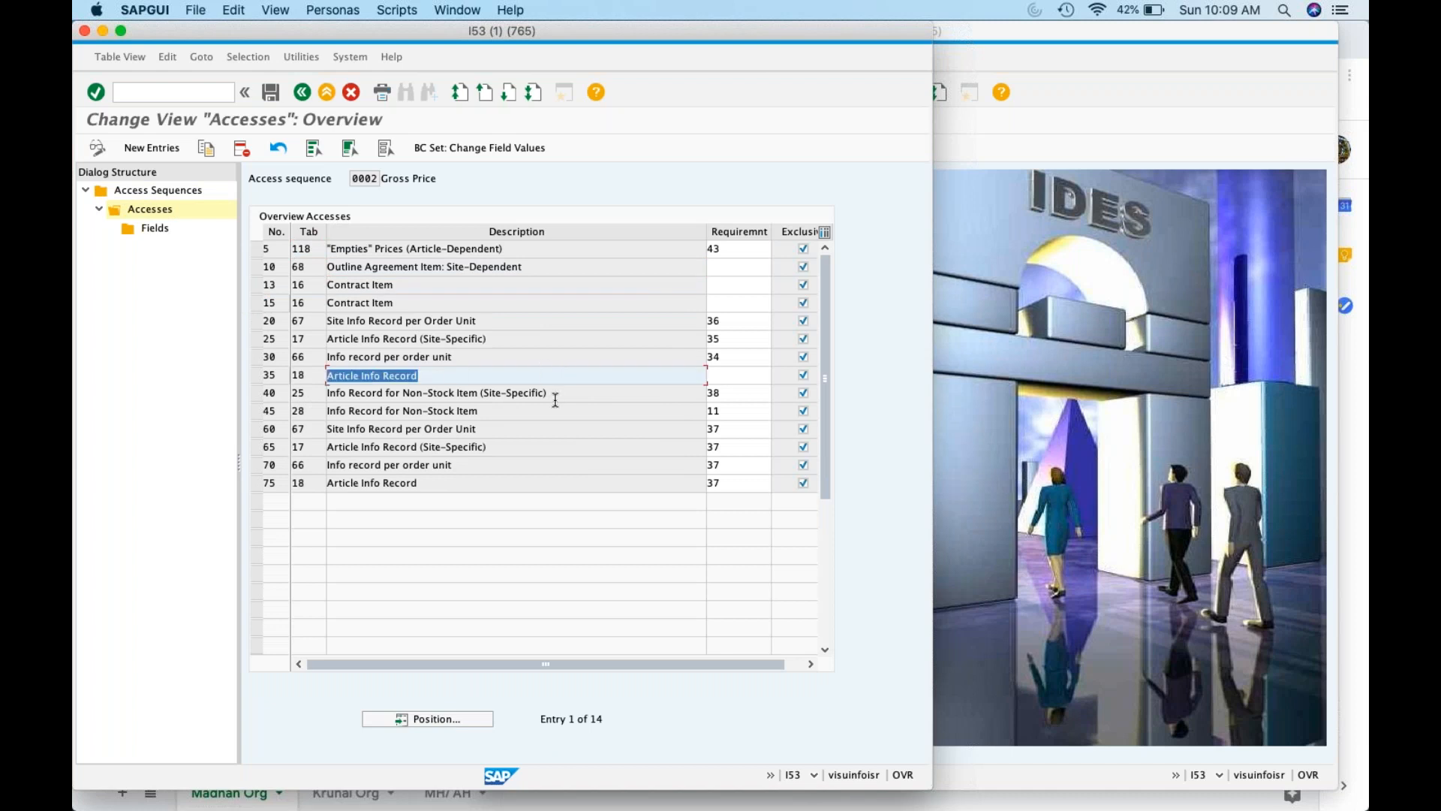
left_click(488, 398)
left_click(355, 378)
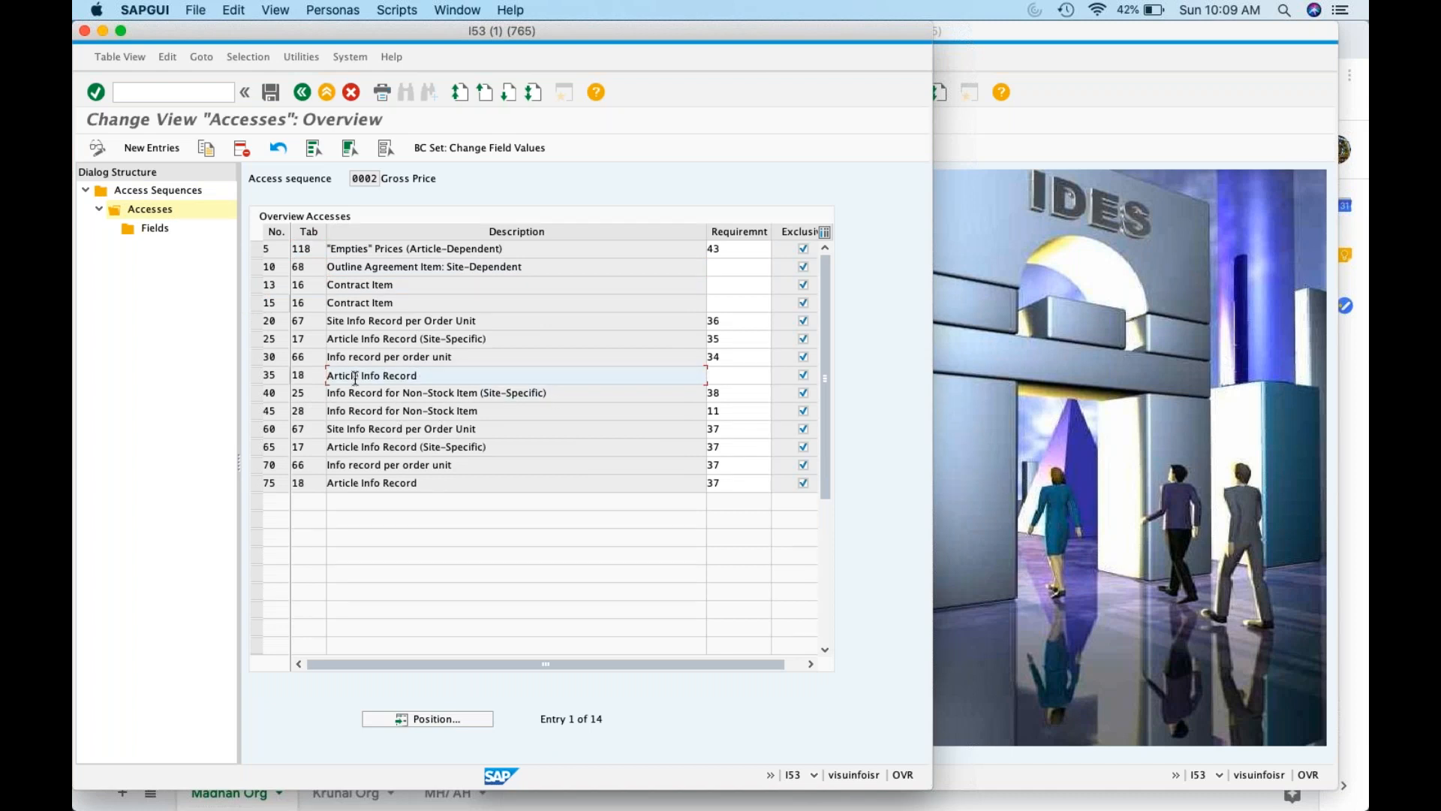
left_click(256, 375)
left_click(157, 229)
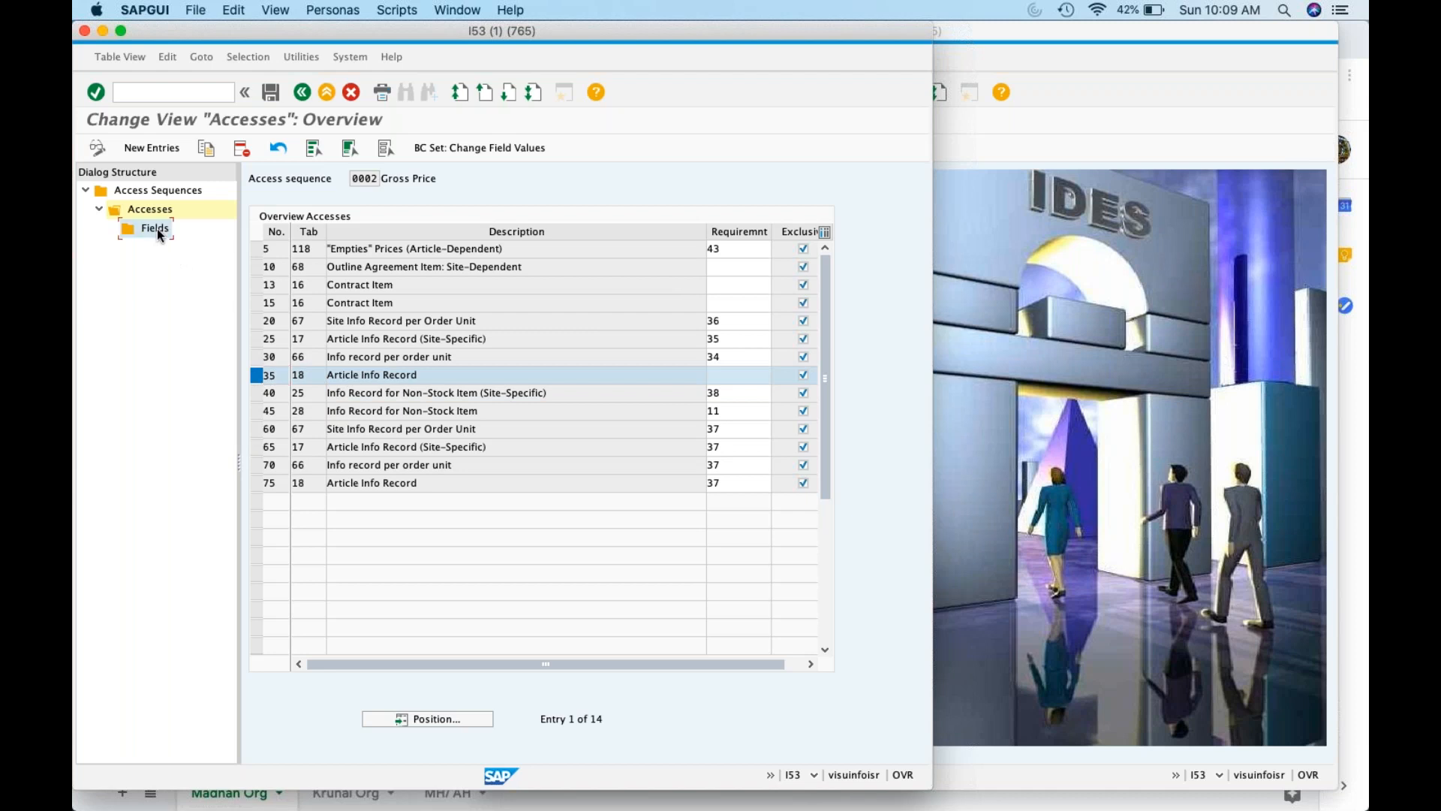
double_click(156, 228)
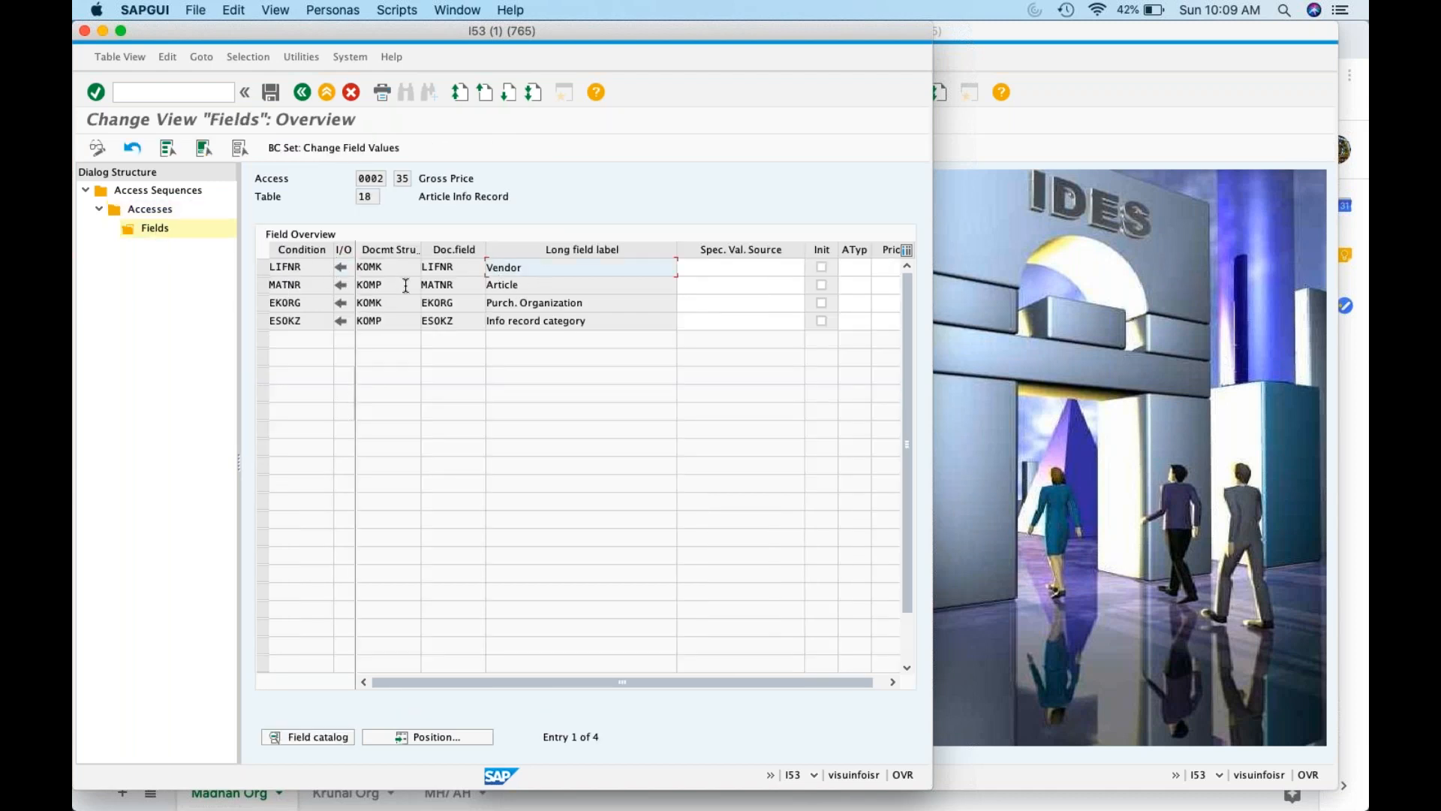
left_click(527, 284)
left_click_drag(564, 303, 586, 304)
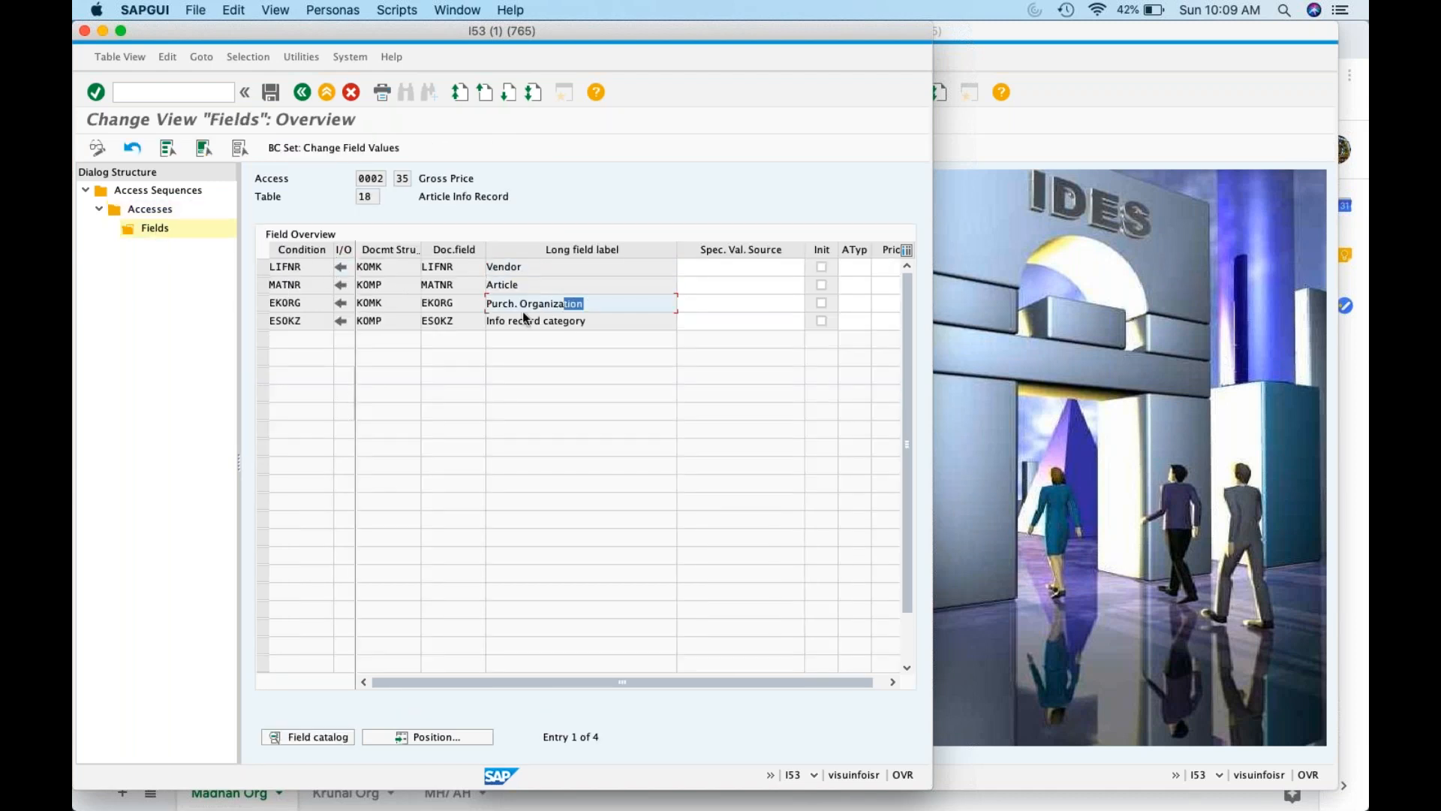
left_click(585, 328)
left_click(302, 92)
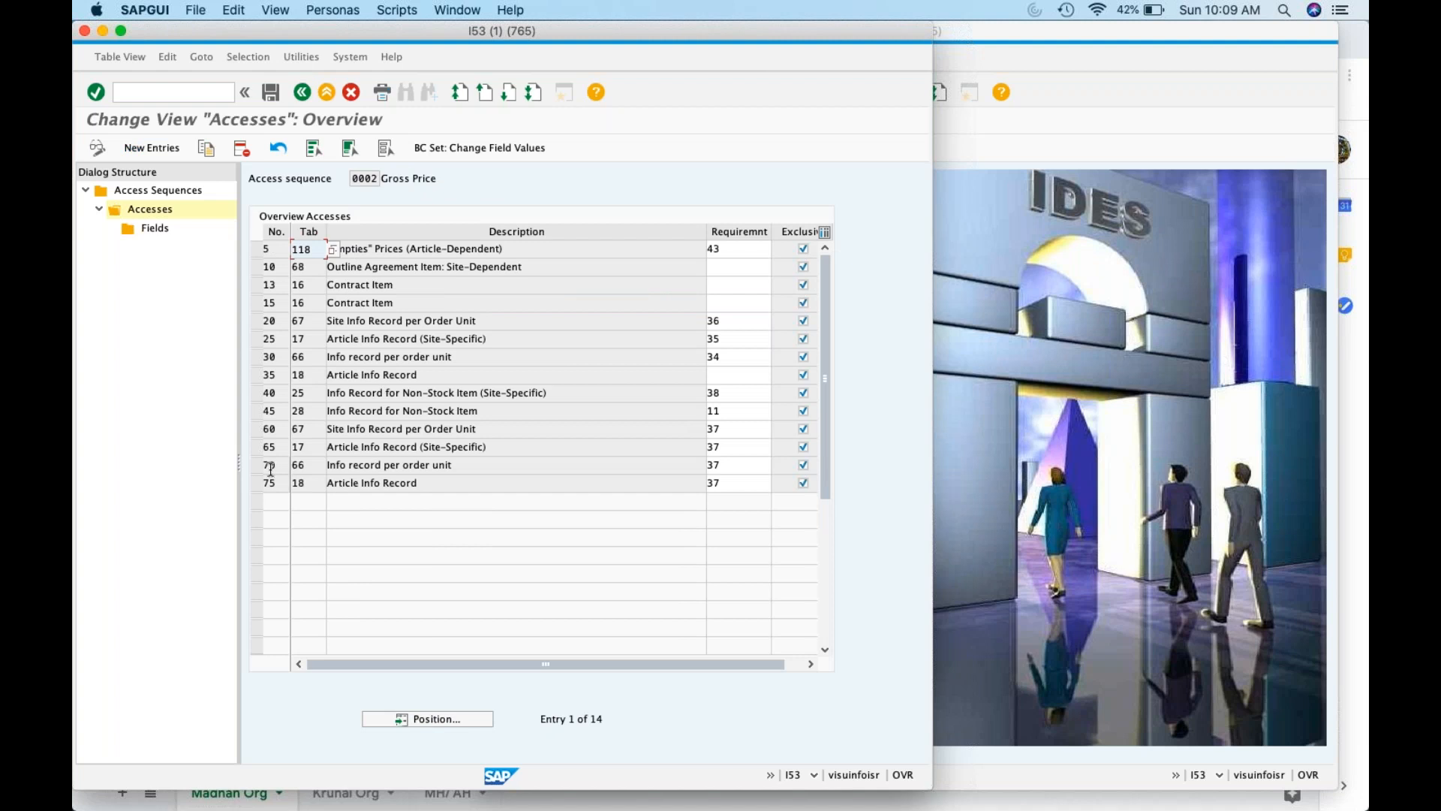
left_click(260, 486)
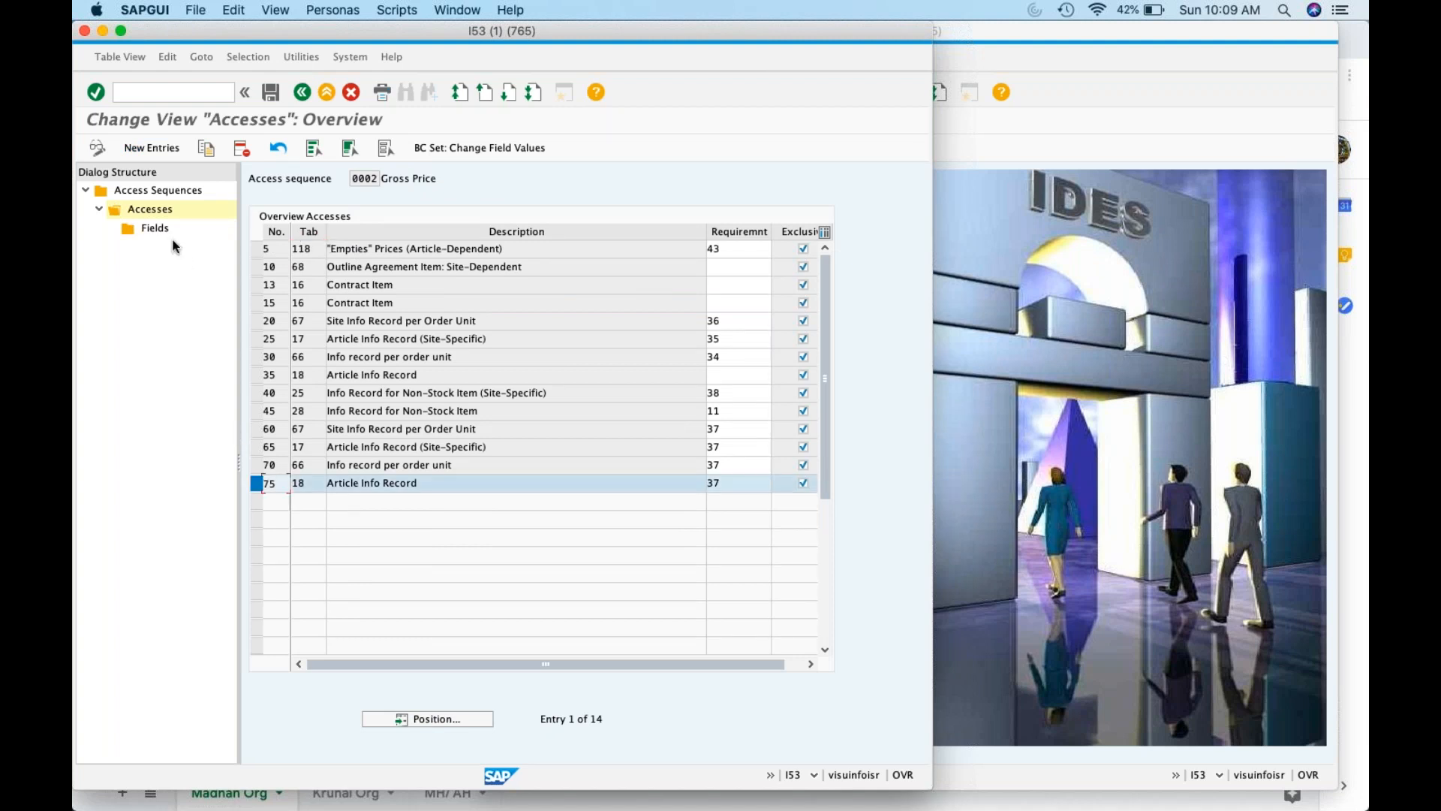
double_click(155, 229)
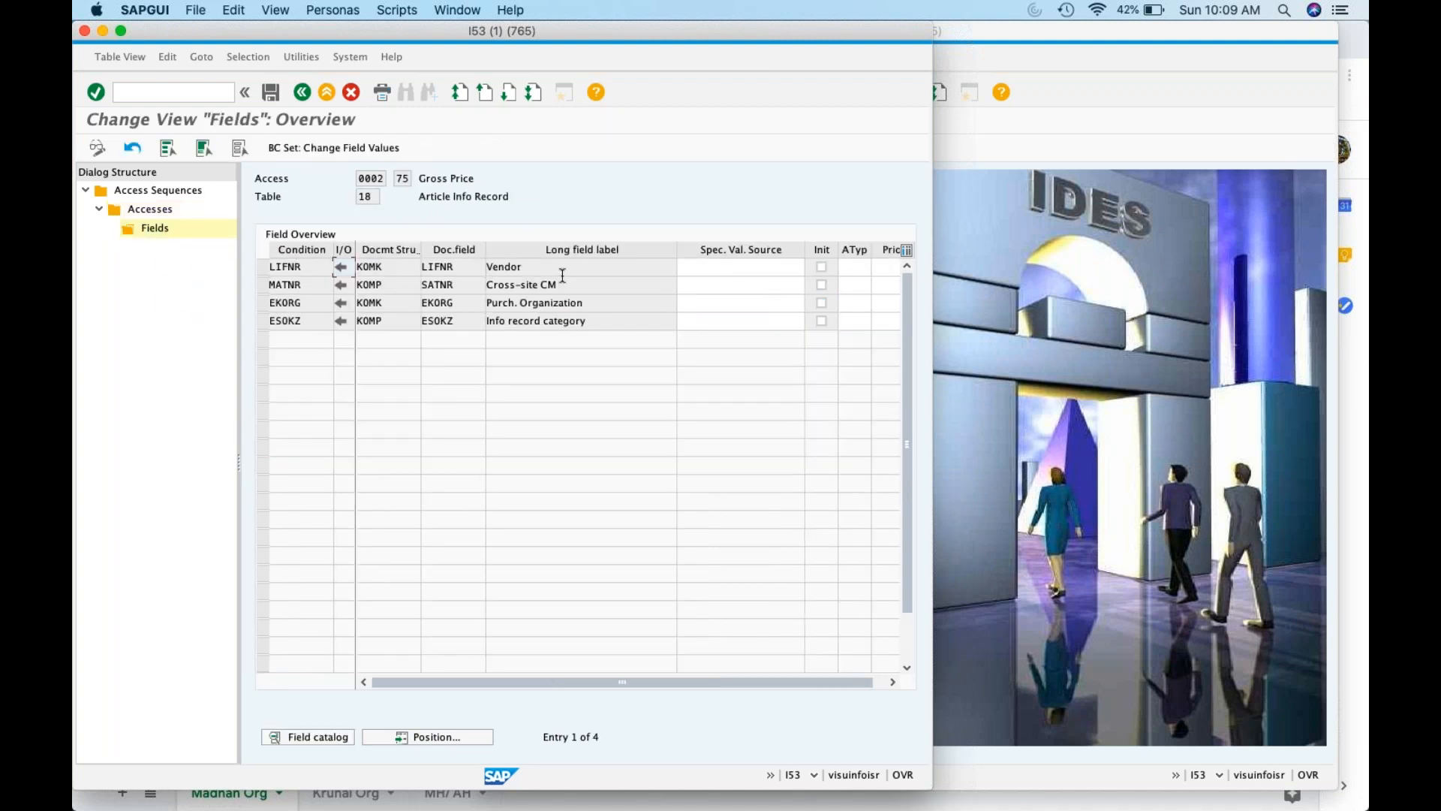
left_click_drag(486, 285, 561, 285)
left_click(594, 310)
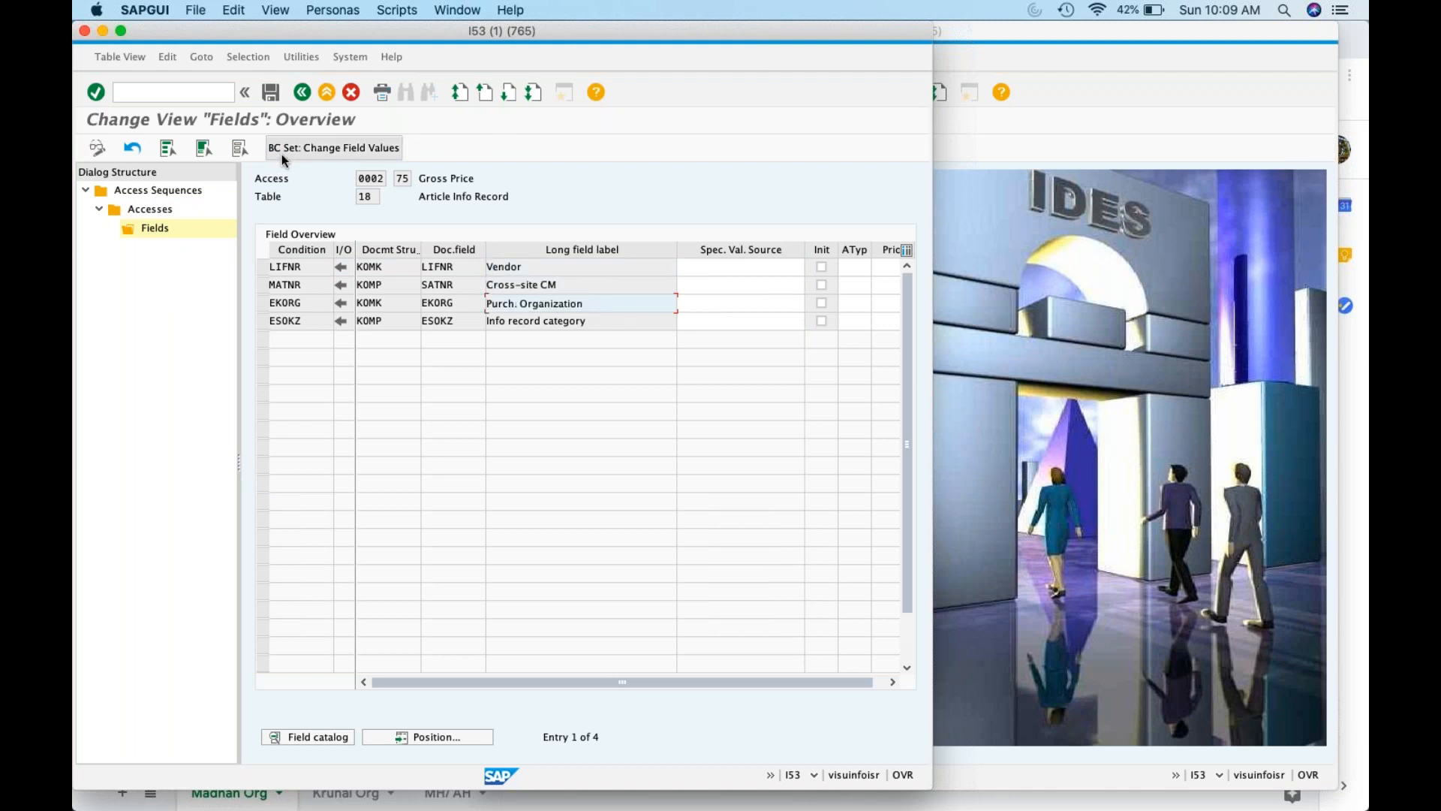
left_click(300, 95)
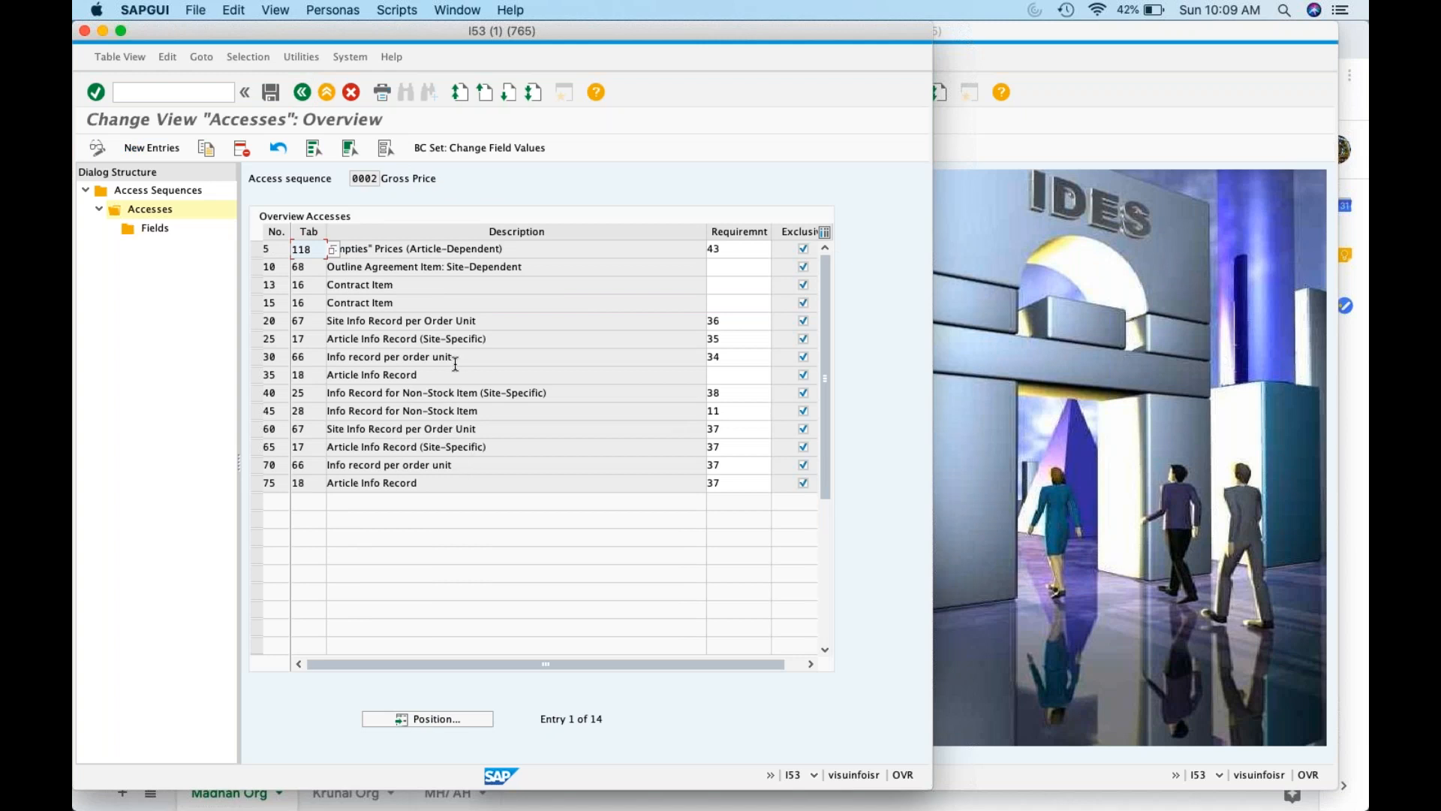
left_click(256, 339)
double_click(158, 228)
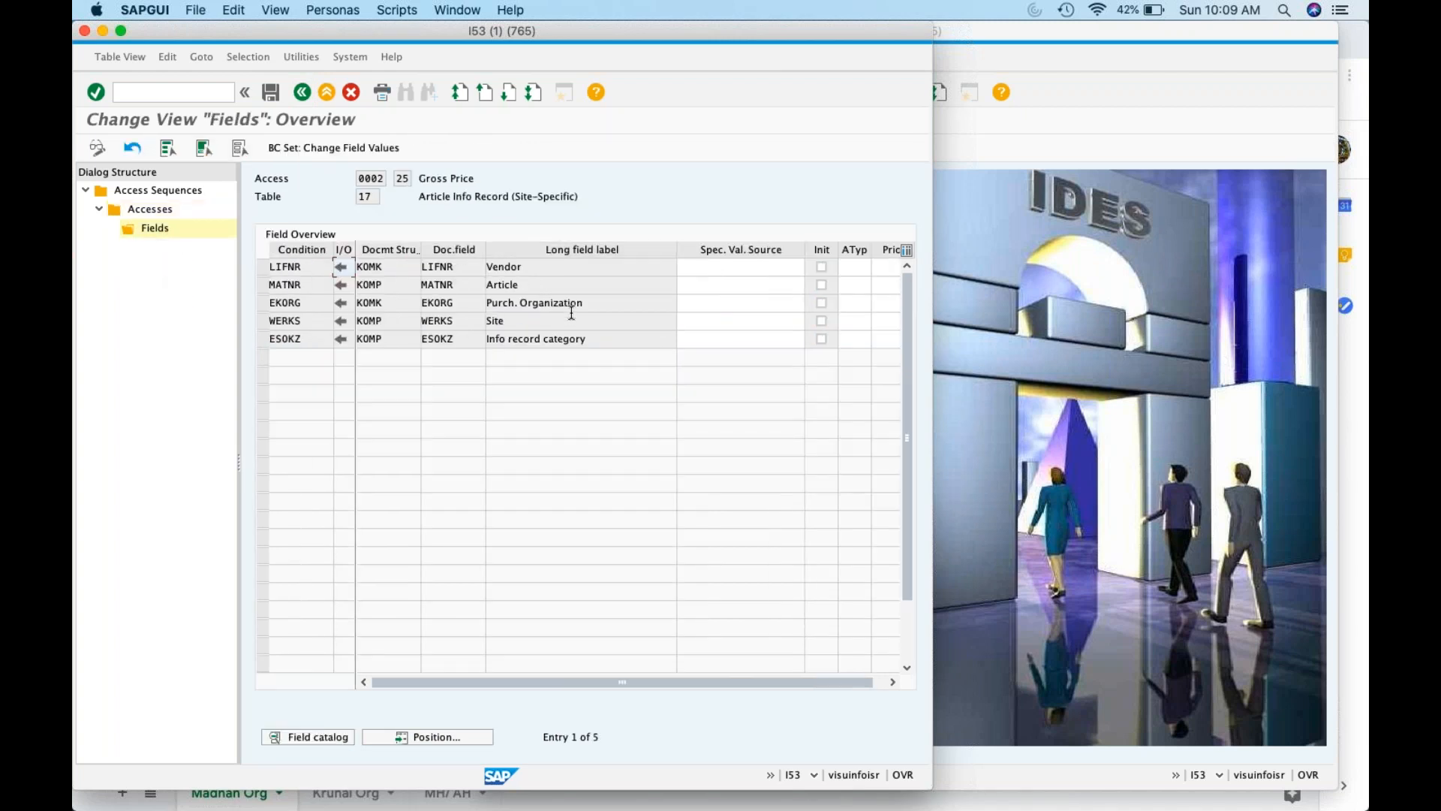
left_click(495, 323)
left_click(592, 338)
left_click_drag(593, 338, 476, 323)
left_click(298, 94)
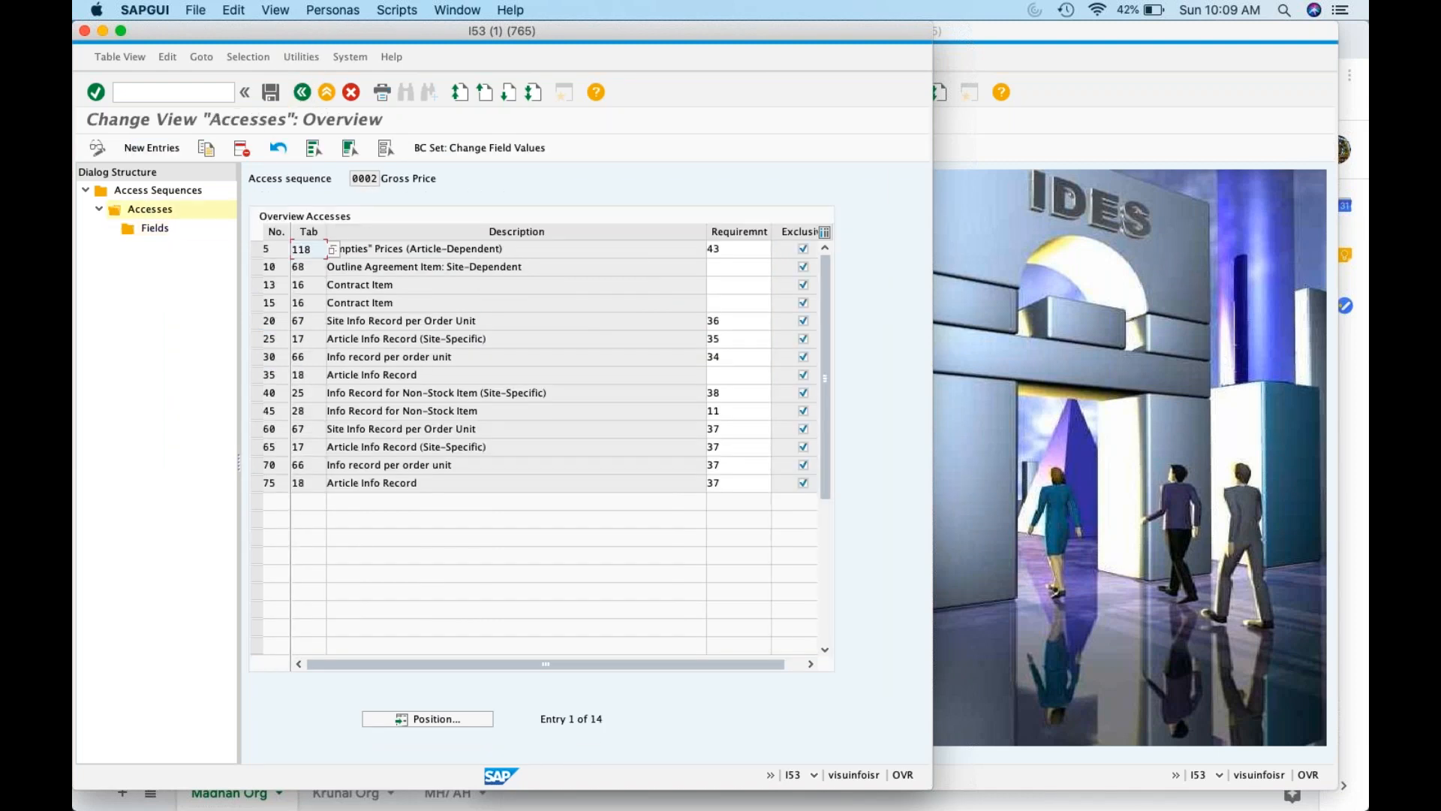
left_click(302, 92)
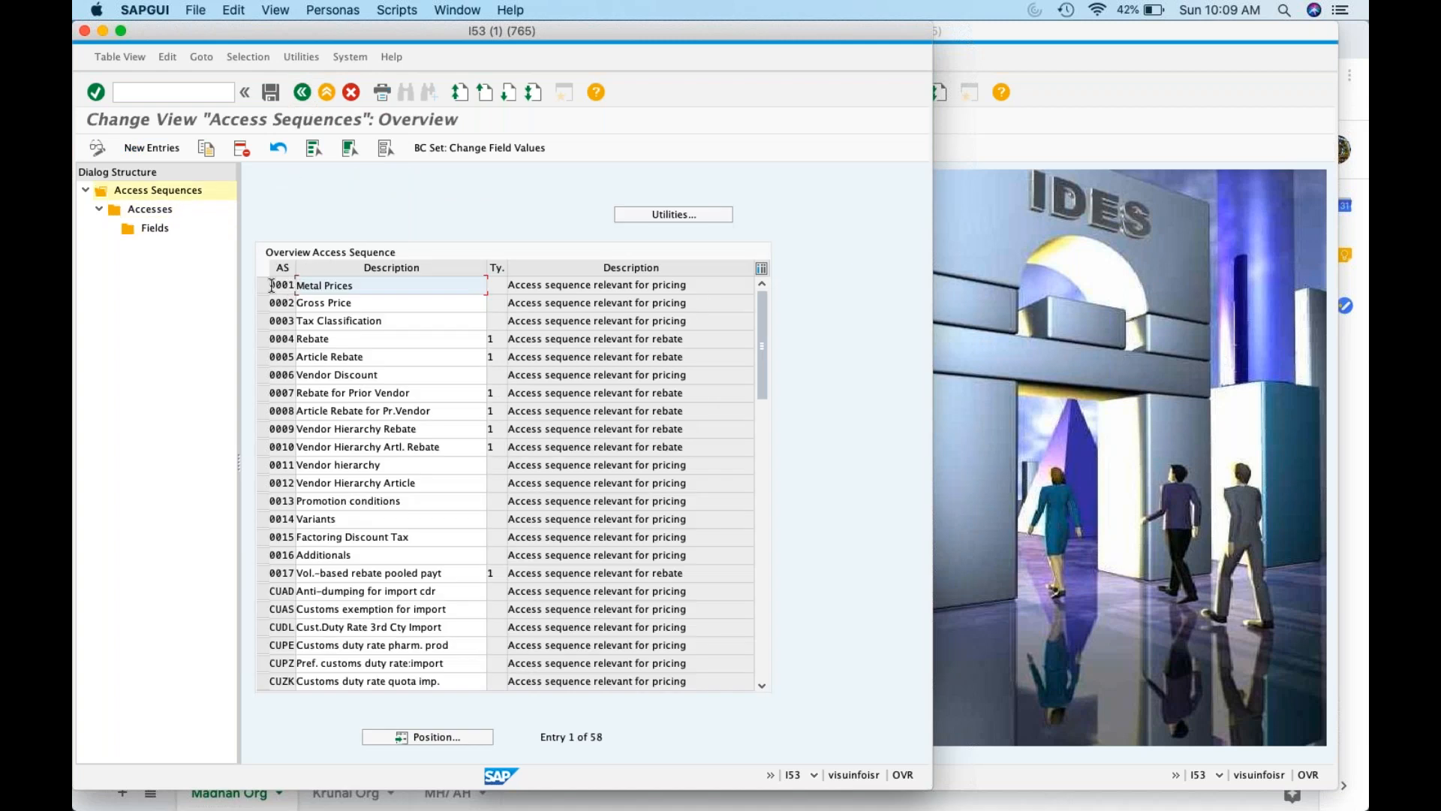
left_click(263, 302)
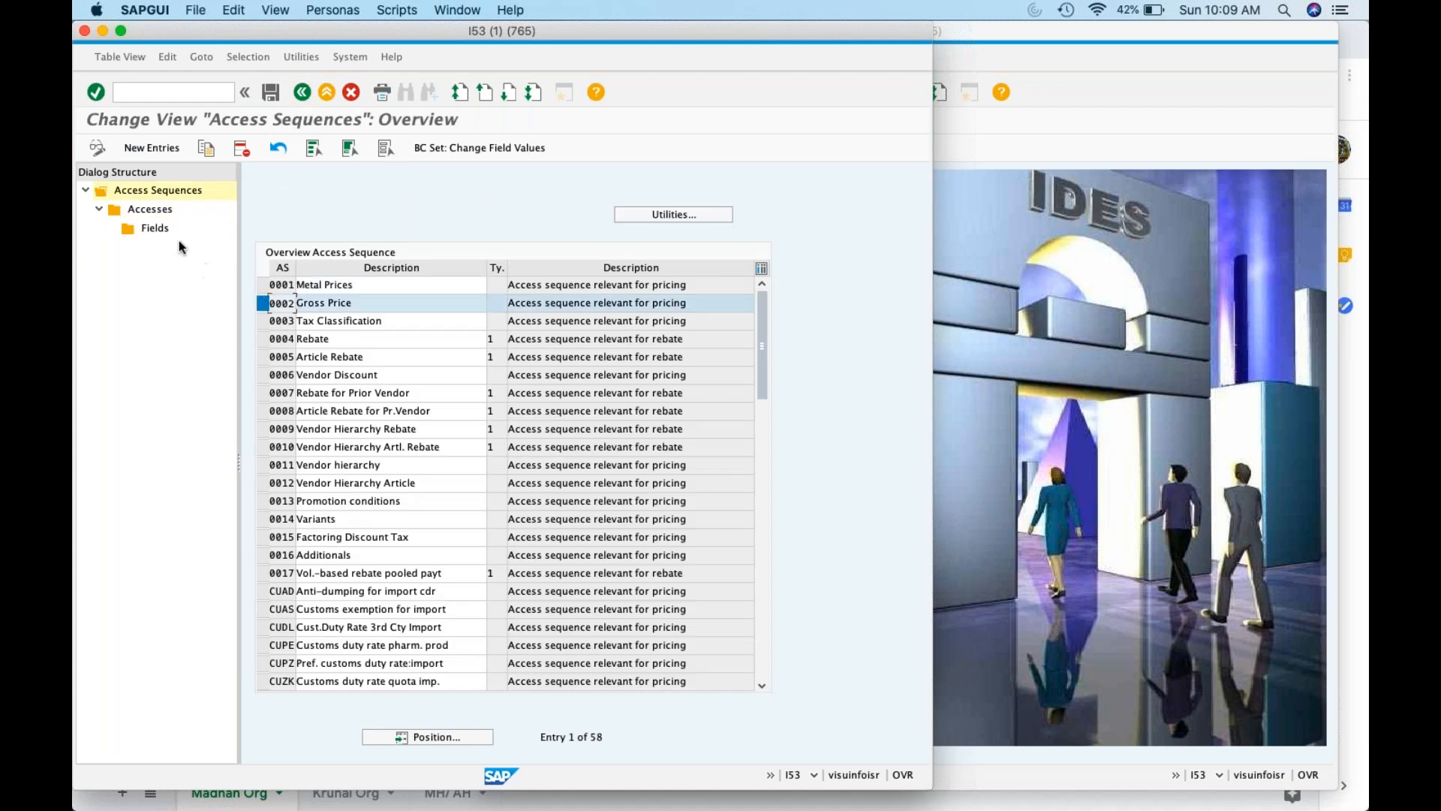
double_click(157, 205)
left_click(255, 285)
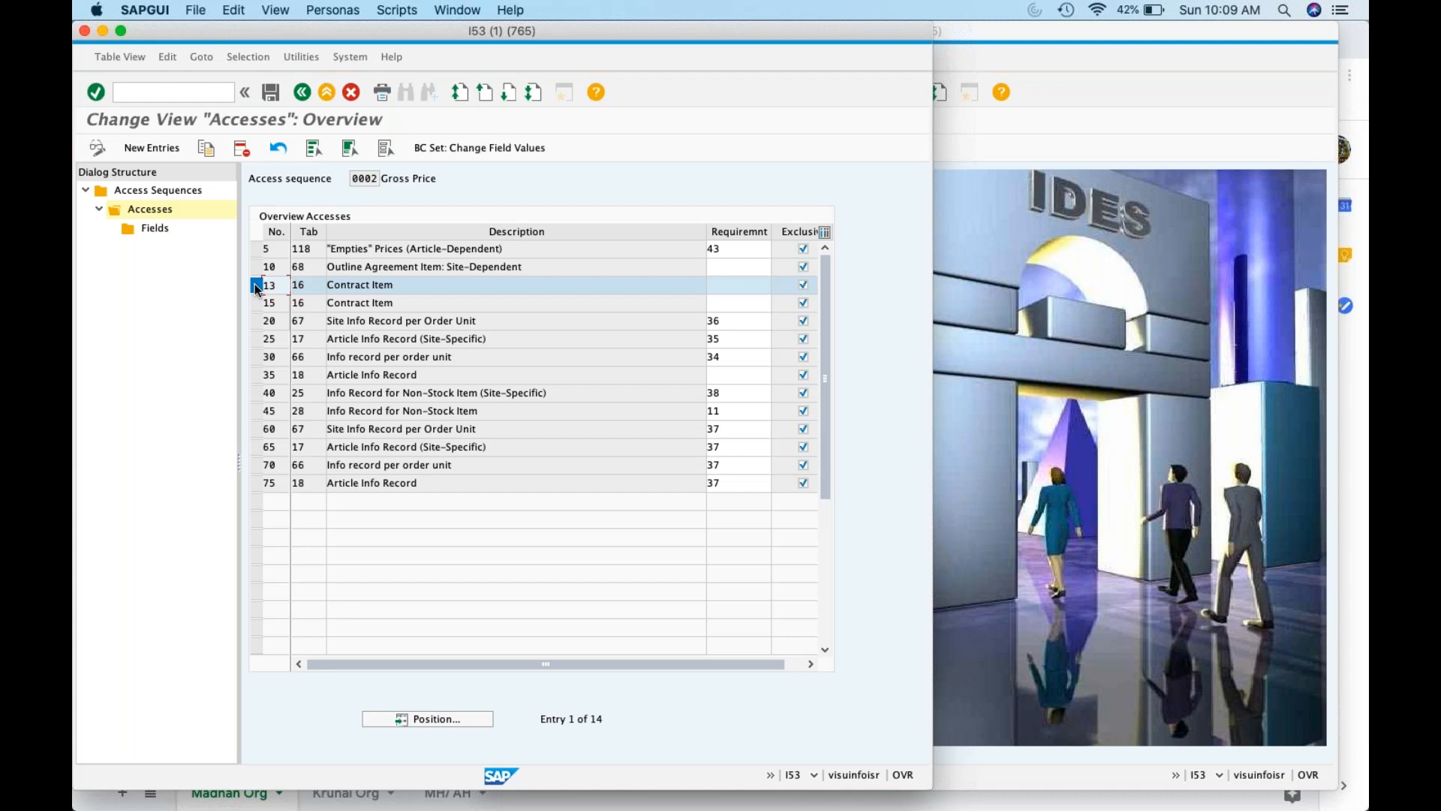
double_click(314, 290)
left_click(1304, 332)
In the second session, open SE16N with table A018 and review its selection fields
type("se16")
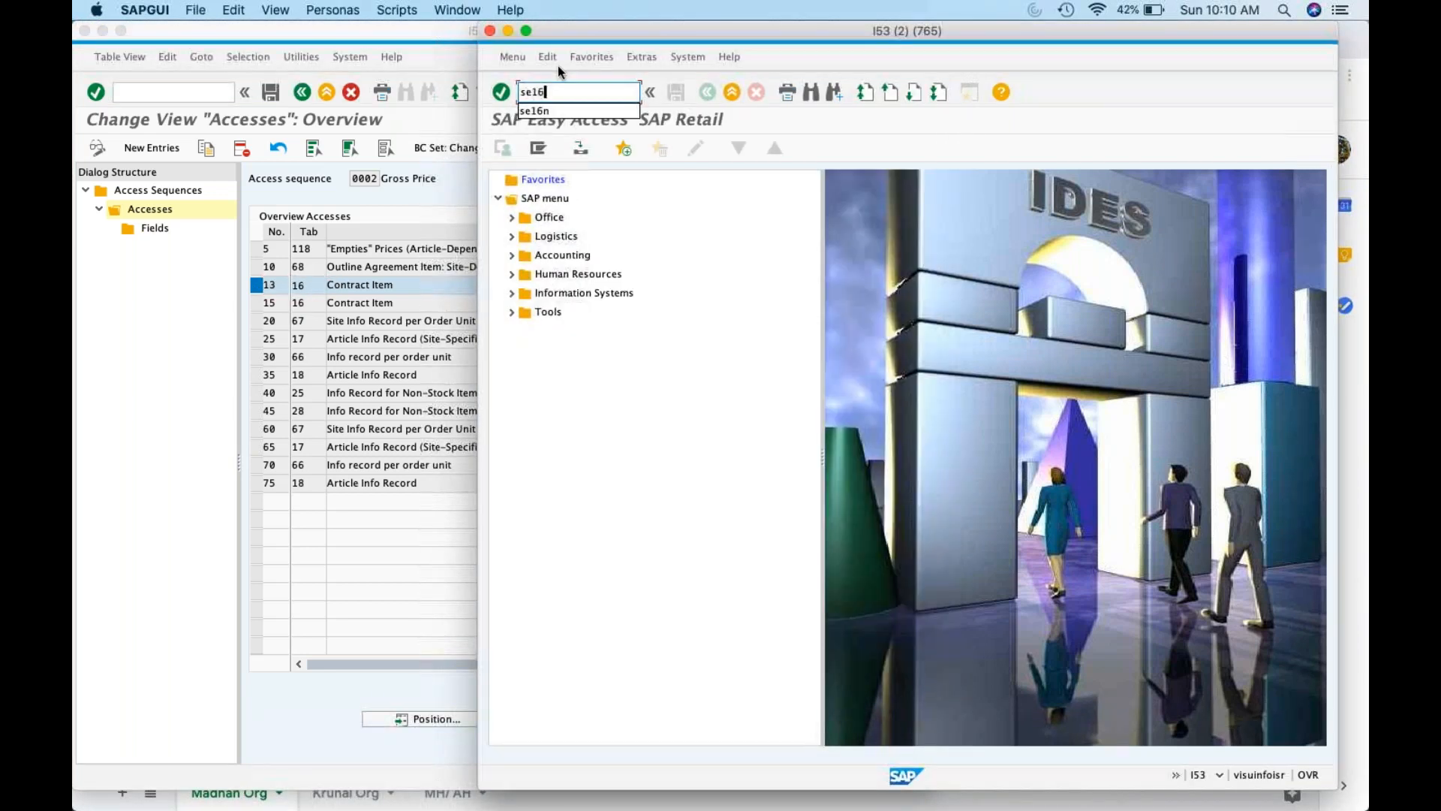
key("Return")
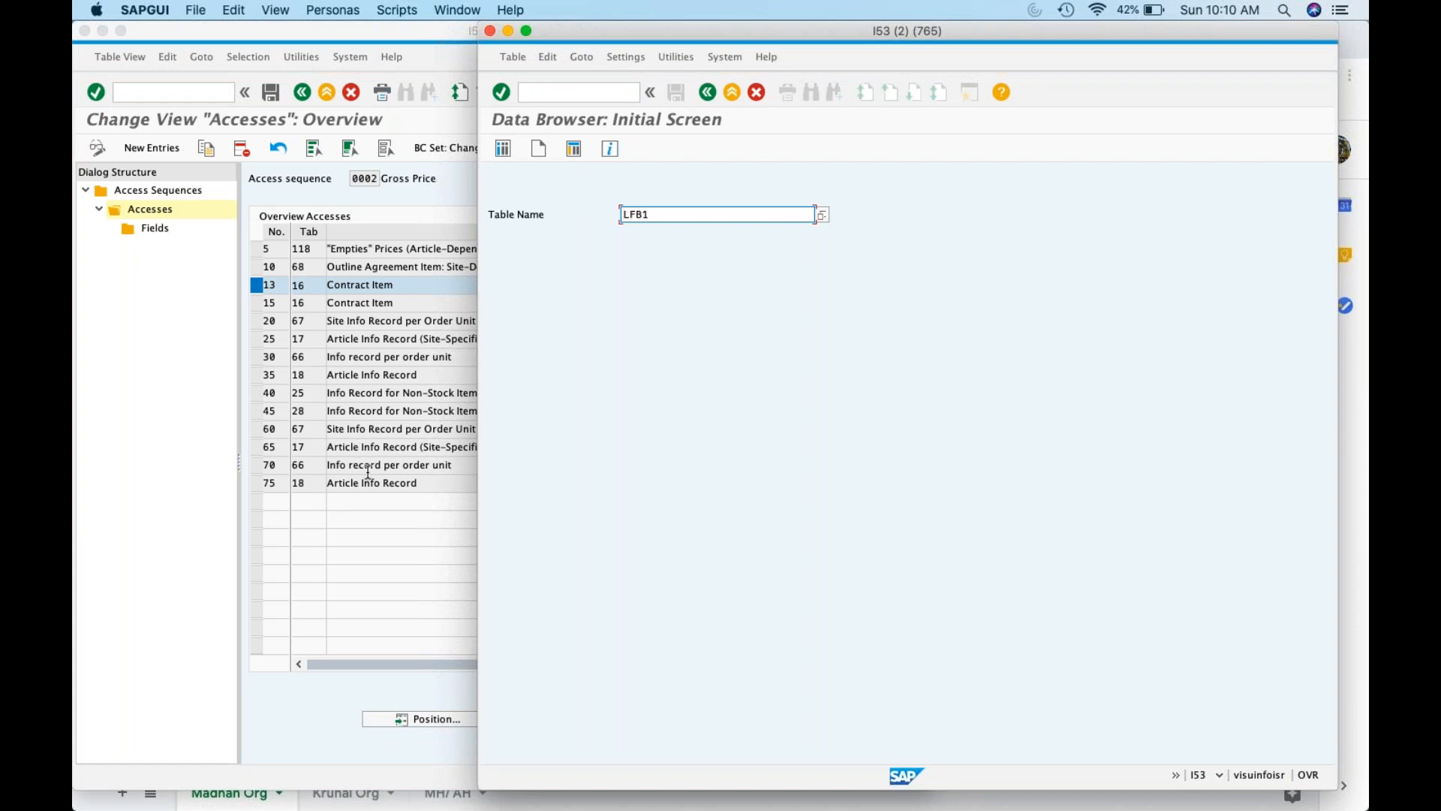
left_click(602, 92)
type("/nse16n")
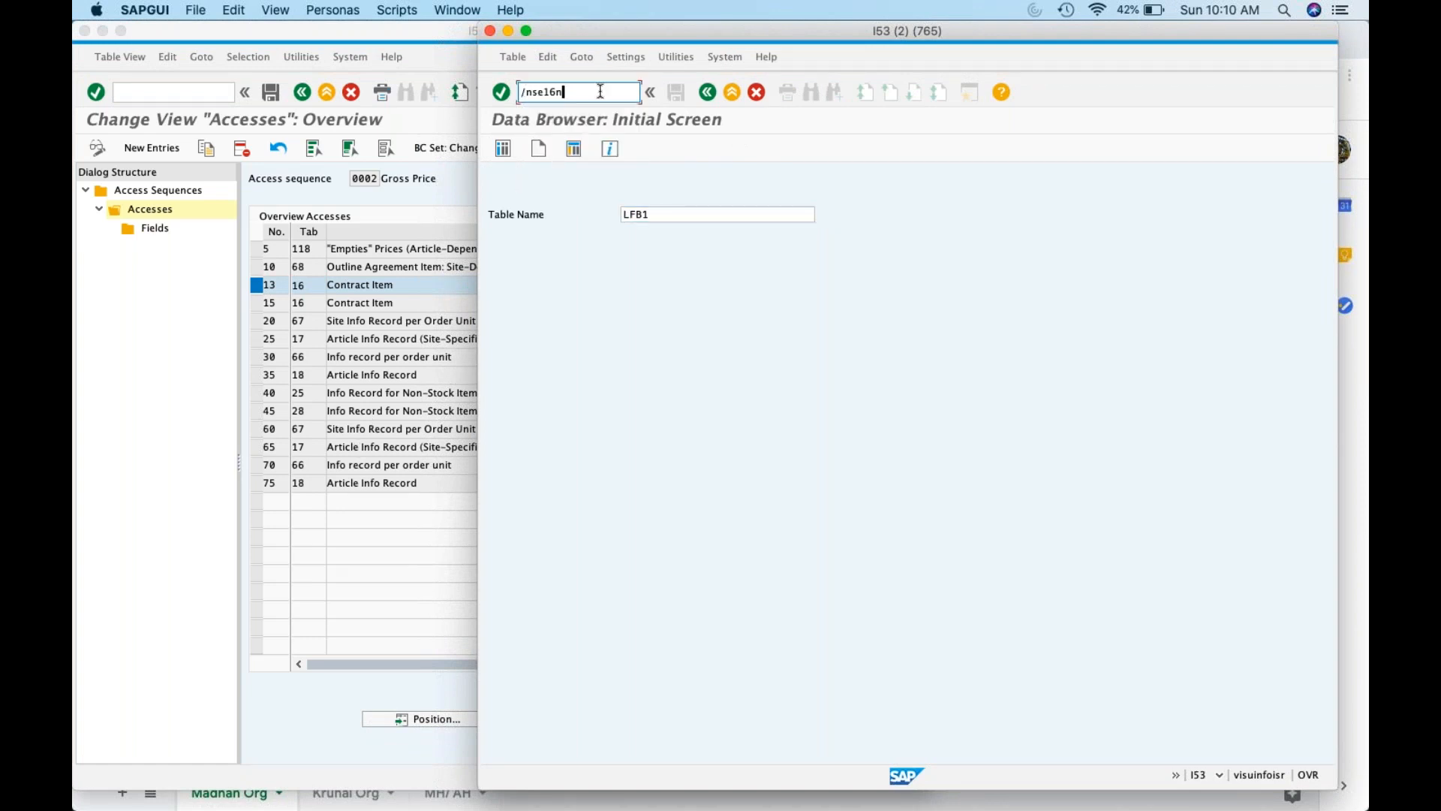
key("Return")
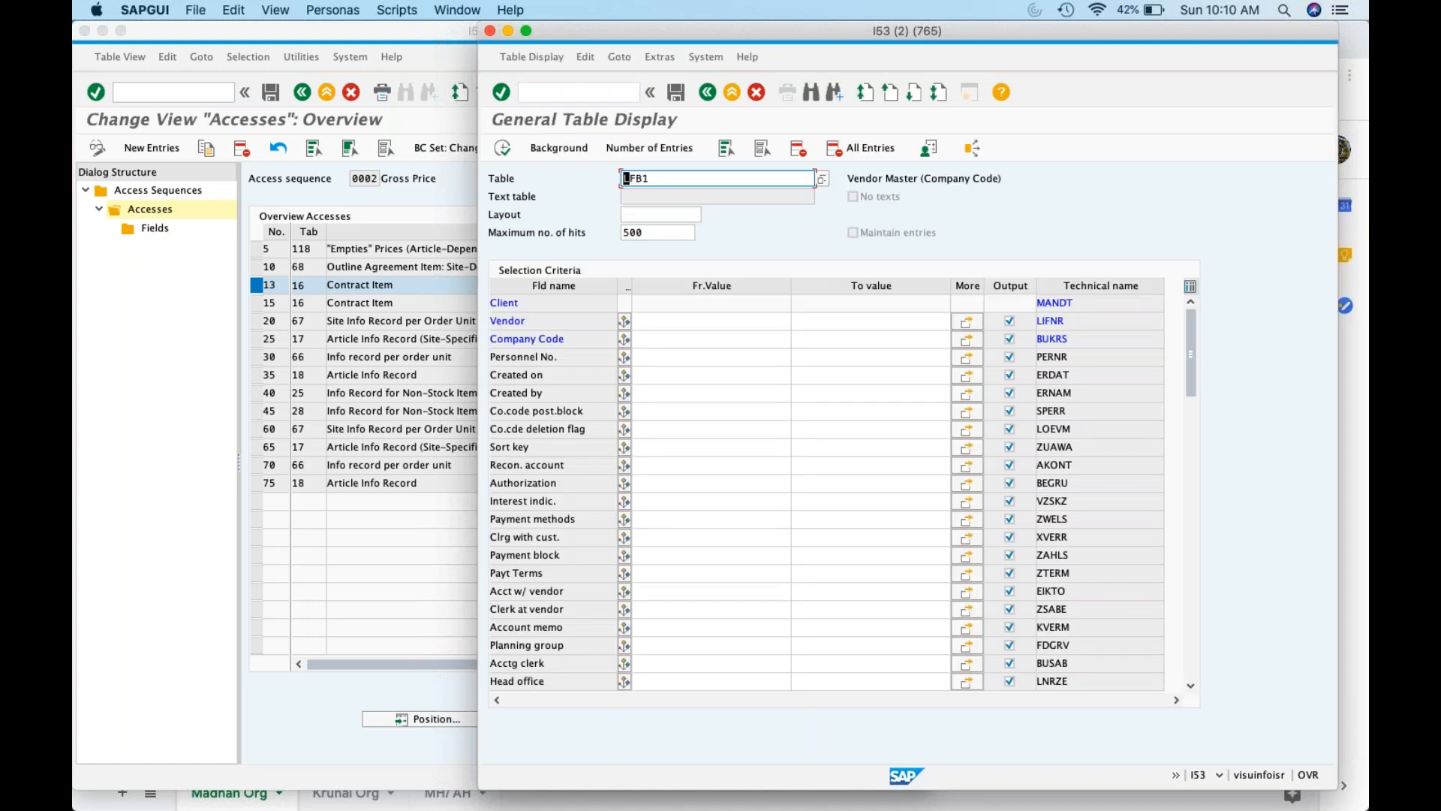
key("super+a")
type("A01")
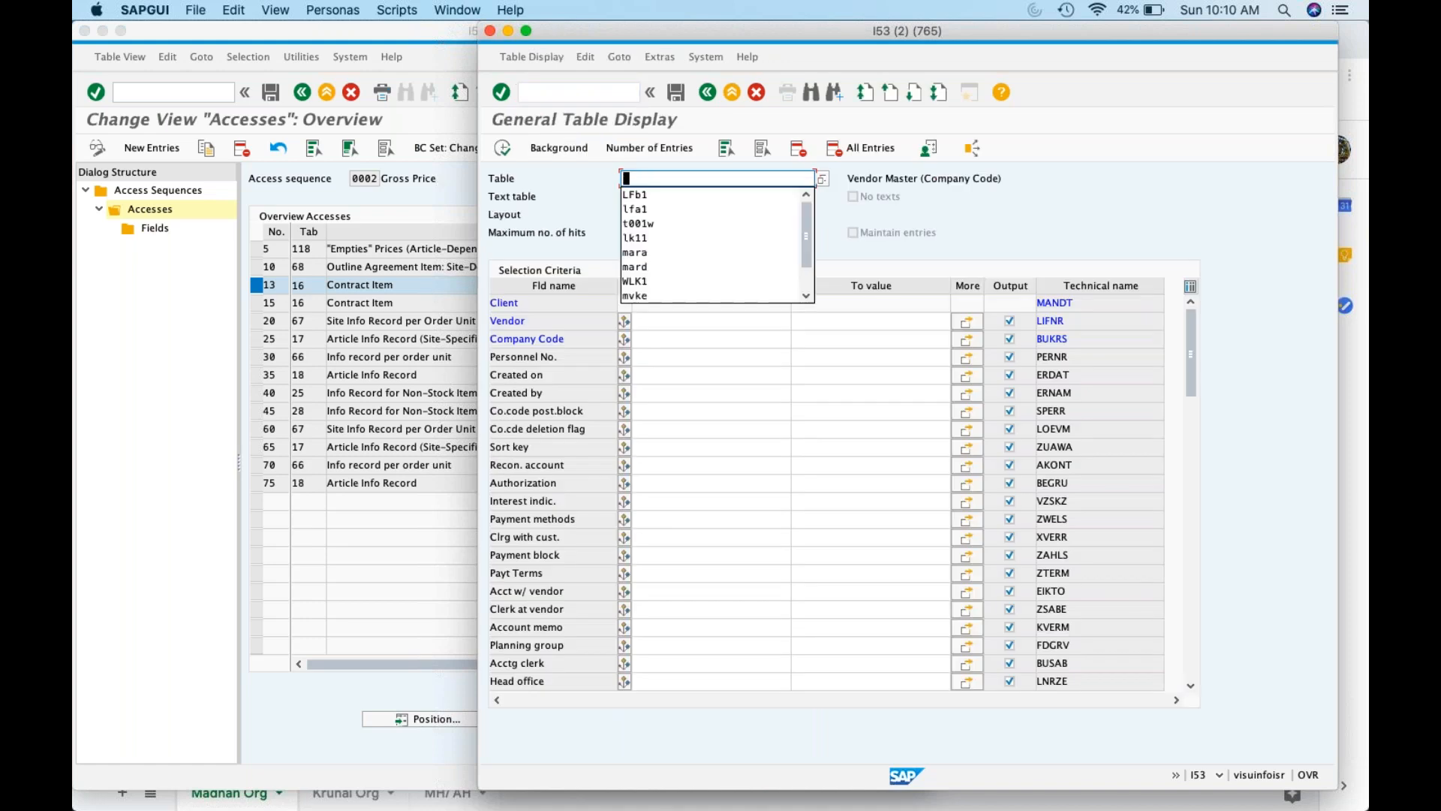
type("8")
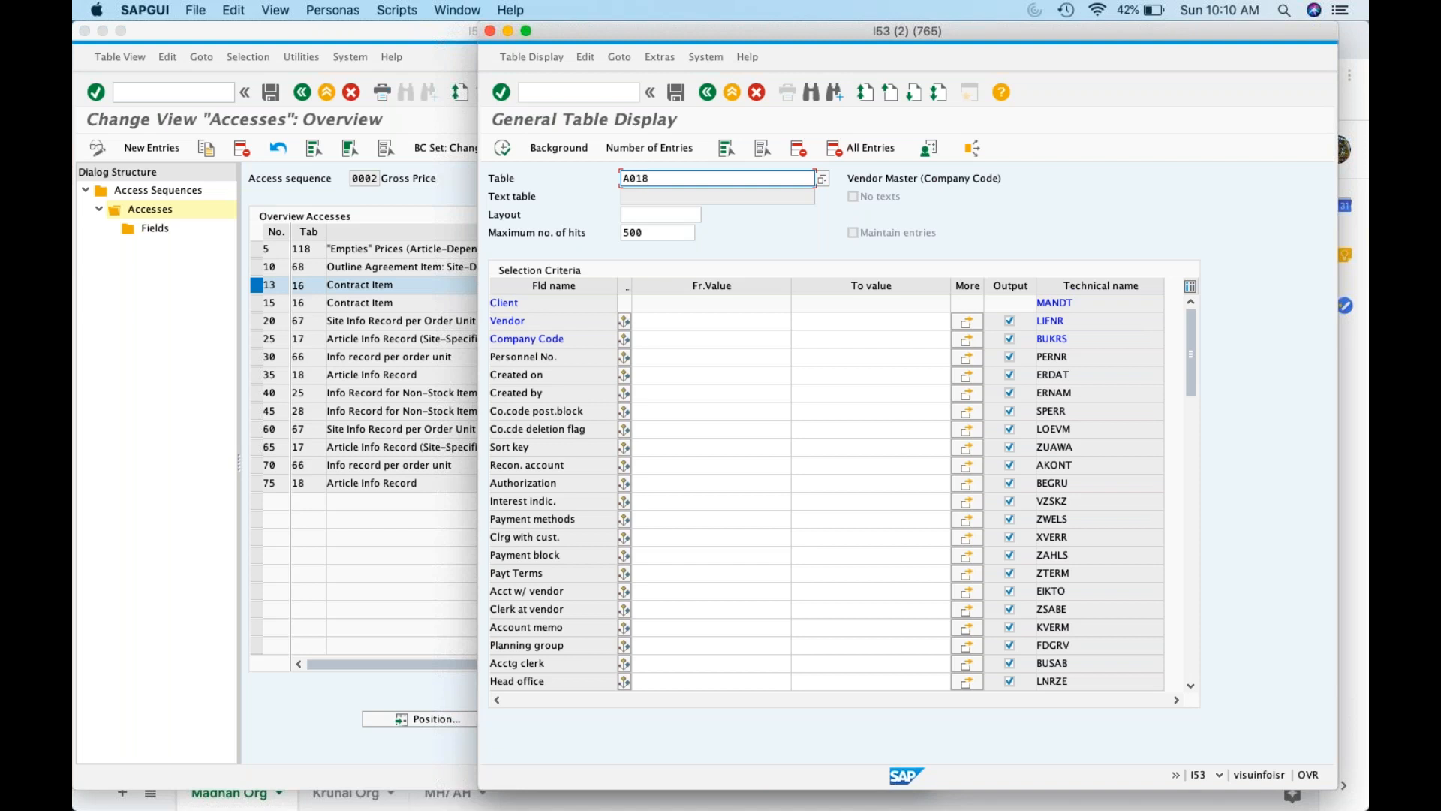
key("Return")
left_click(550, 342)
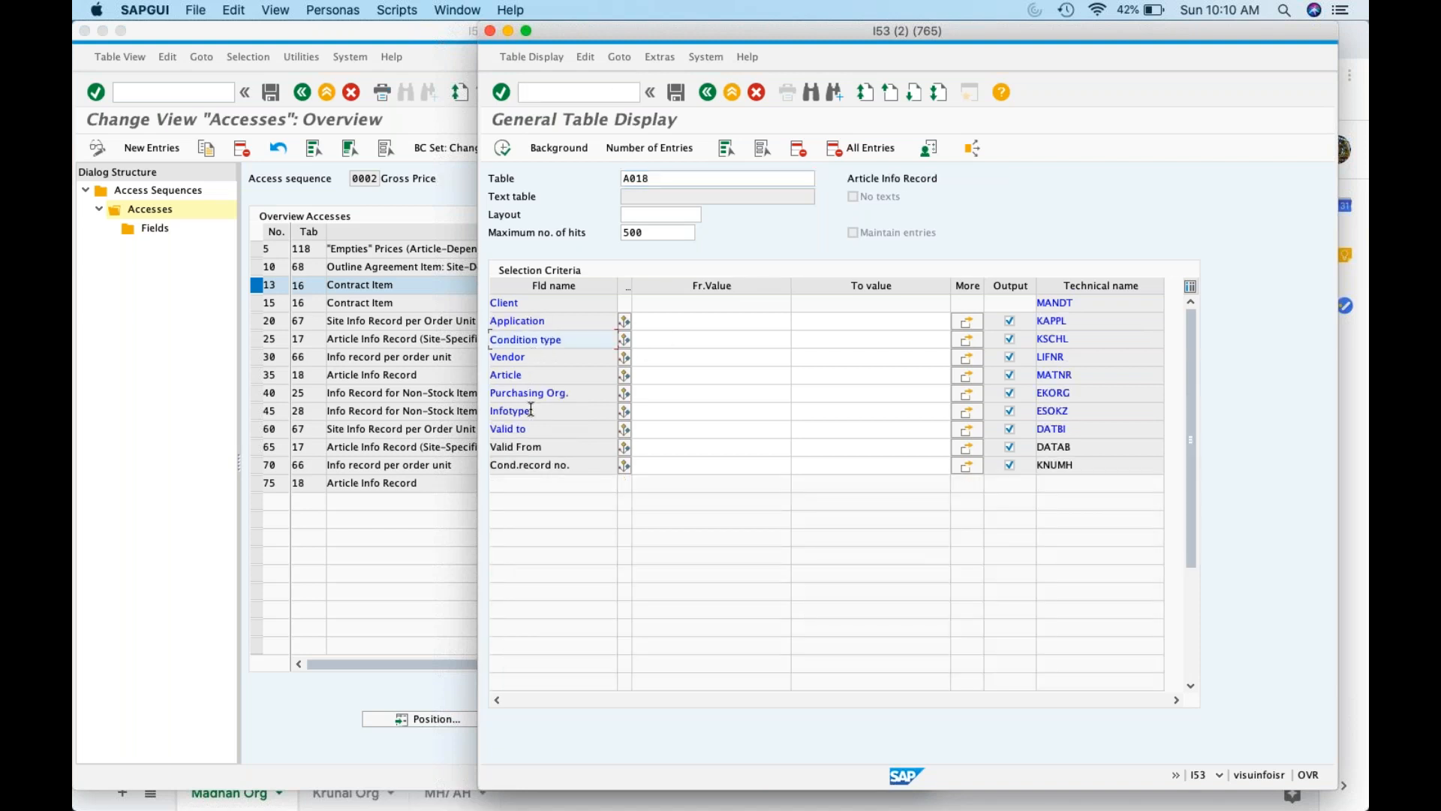
left_click(525, 358)
left_click(523, 376)
Show the fields of access 75, Article Info Record, in the Gross Price accesses
left_click(338, 465)
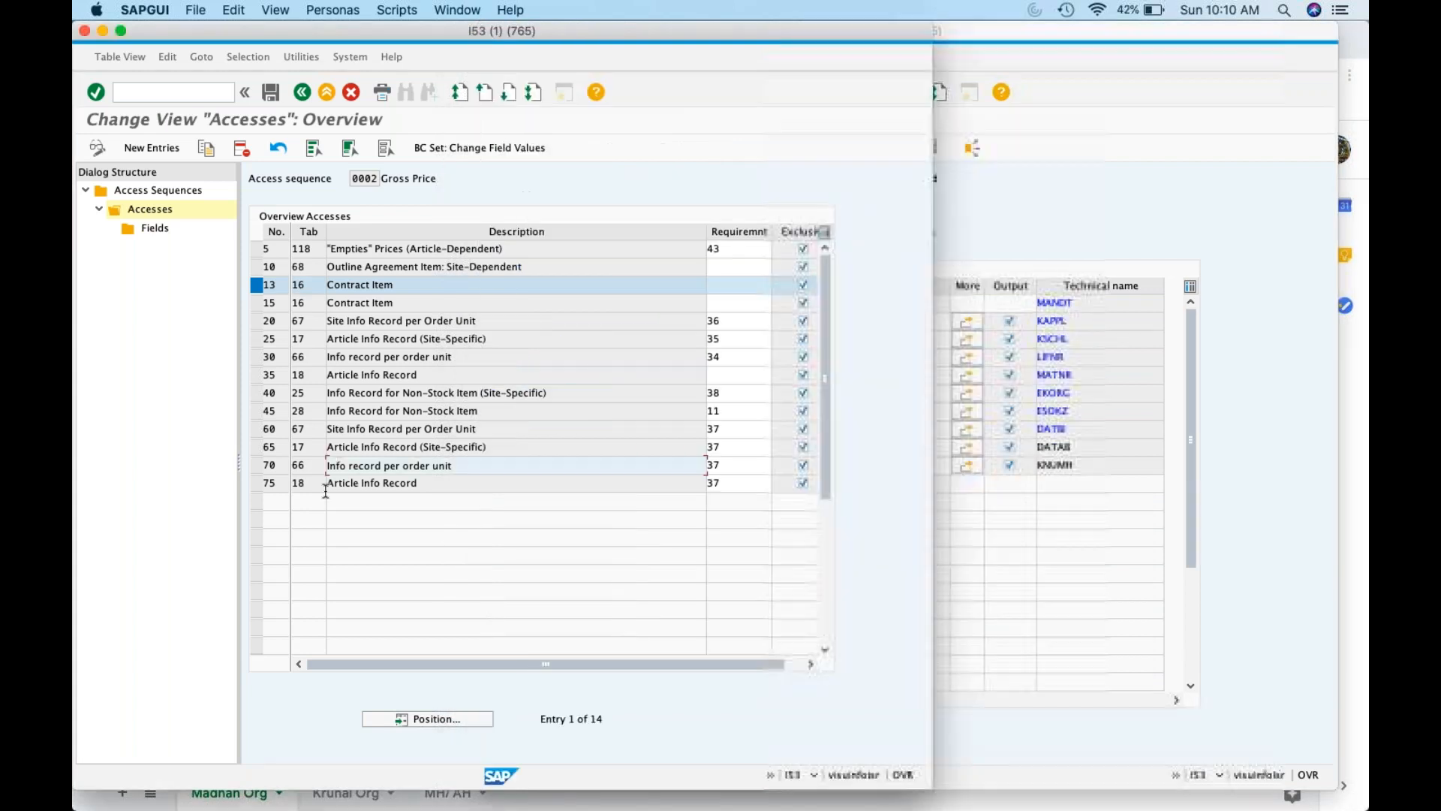
left_click(257, 486)
left_click(142, 210)
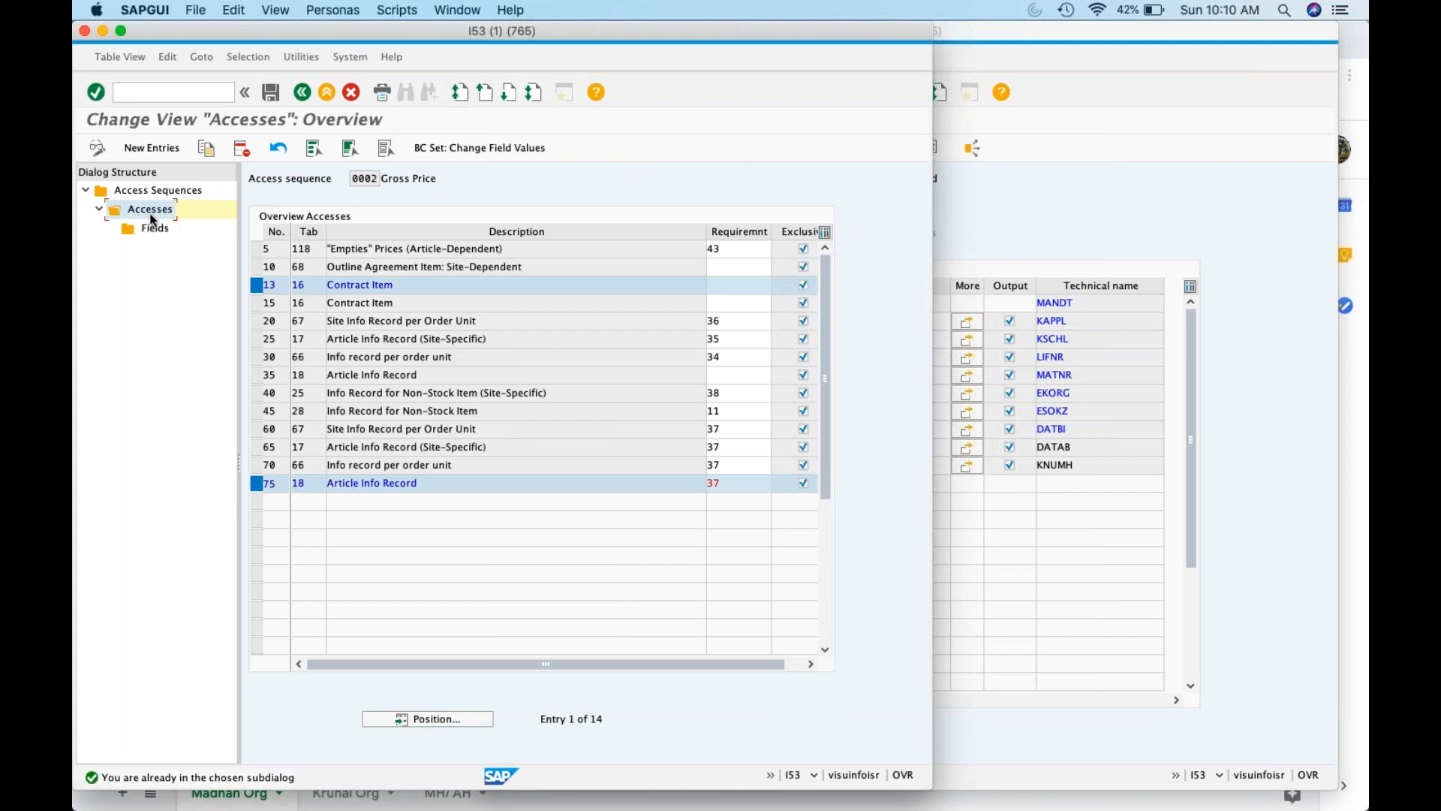
double_click(155, 228)
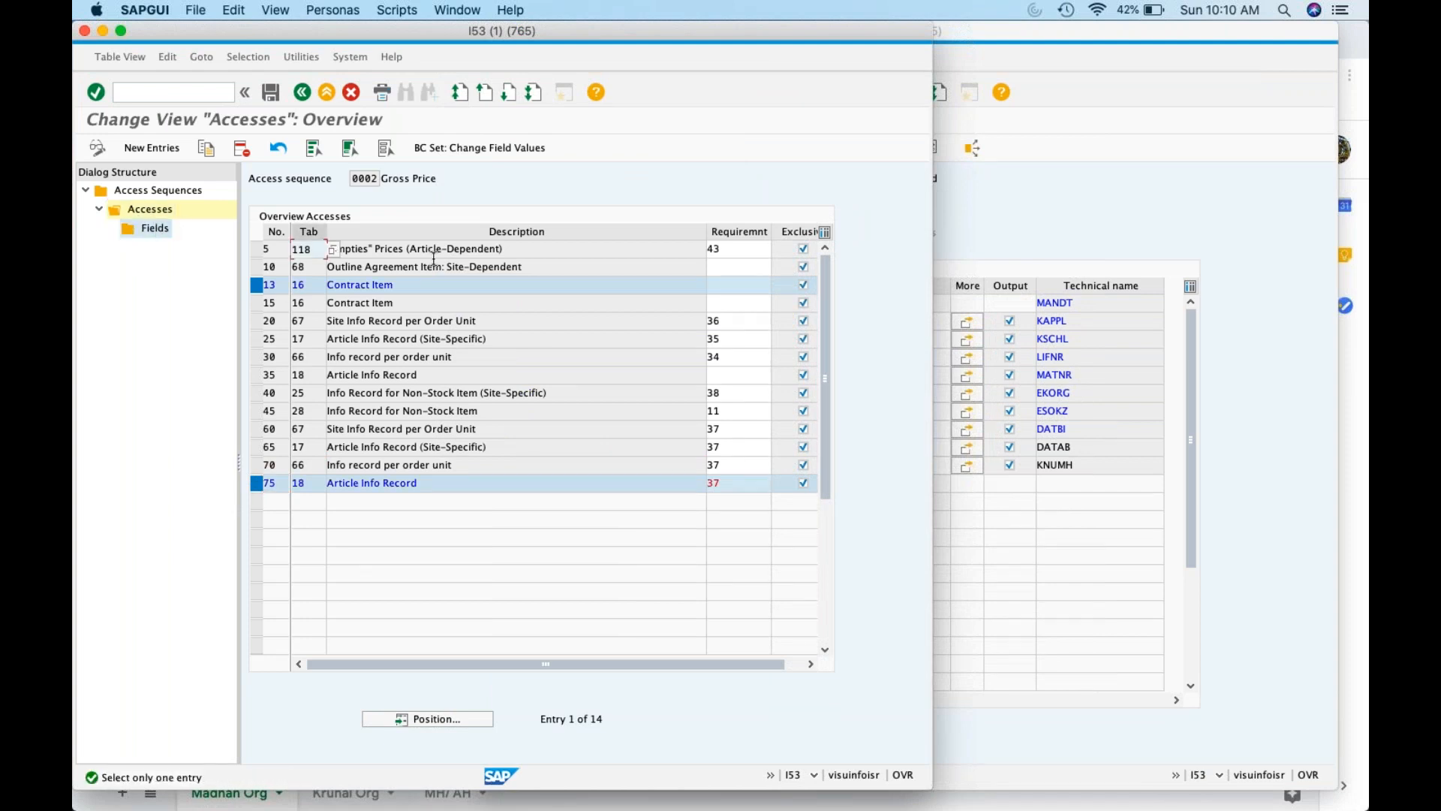
left_click(258, 285)
left_click(145, 228)
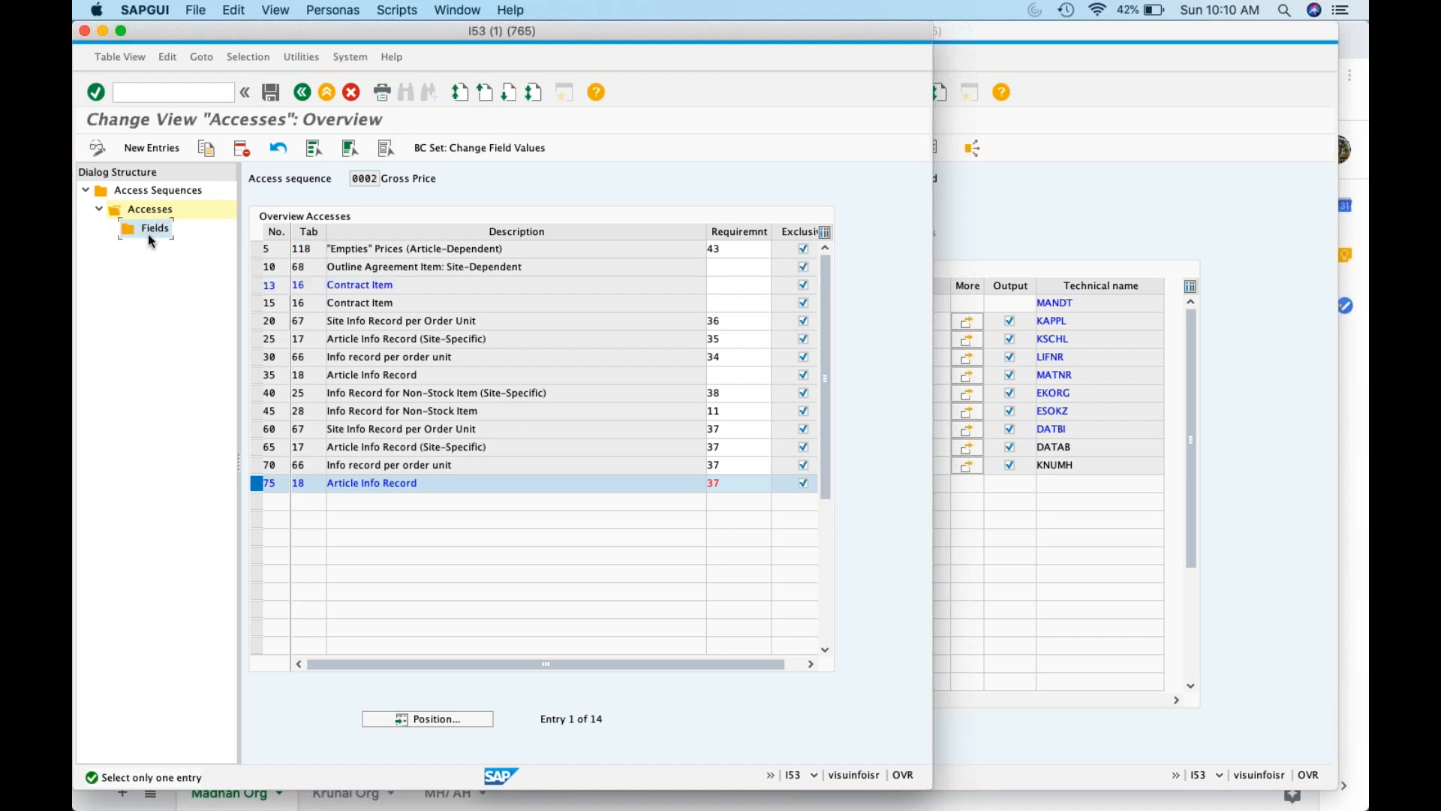
double_click(149, 237)
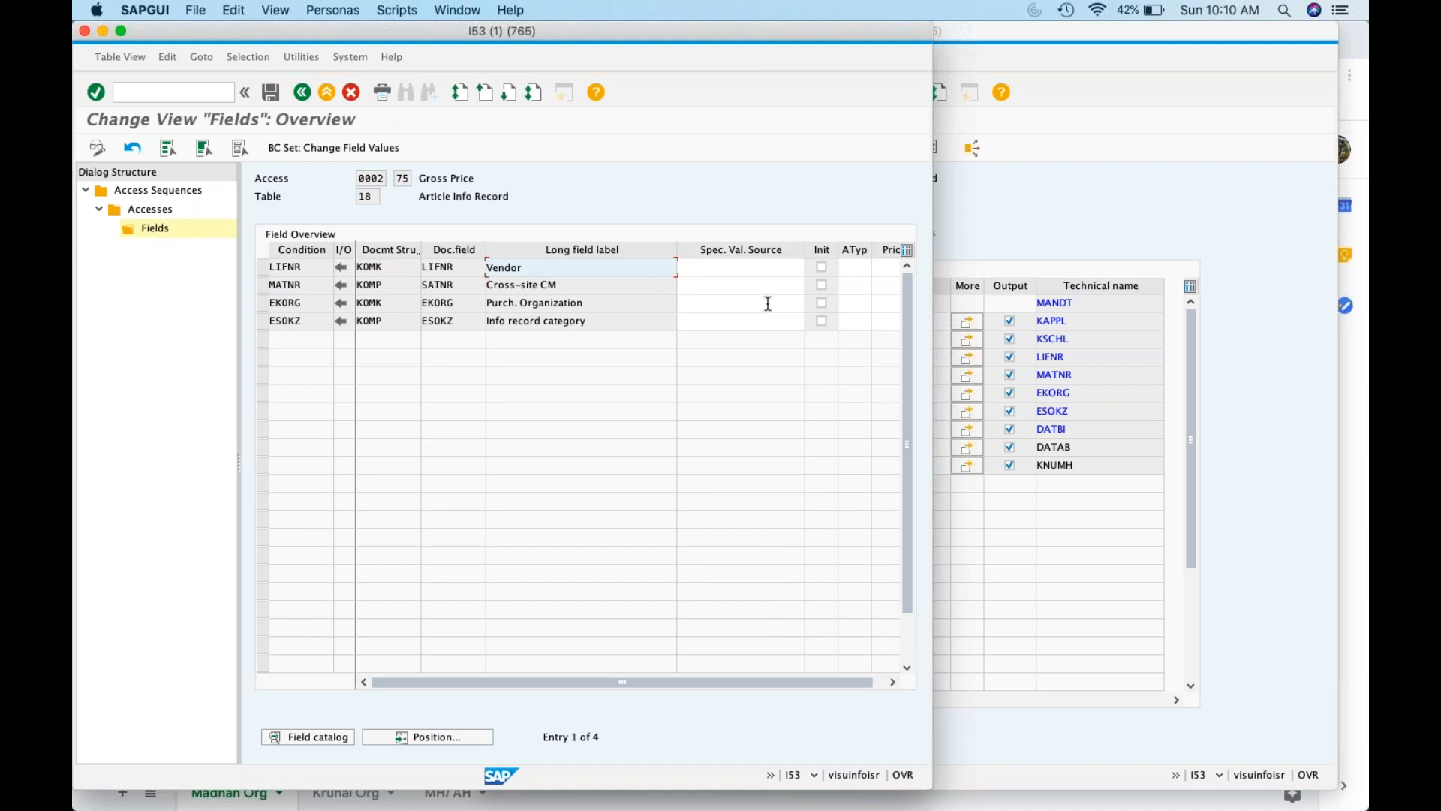
Compare A018's MATNR, EKORG and ESOKZ key fields with access 75's fields
left_click(1217, 370)
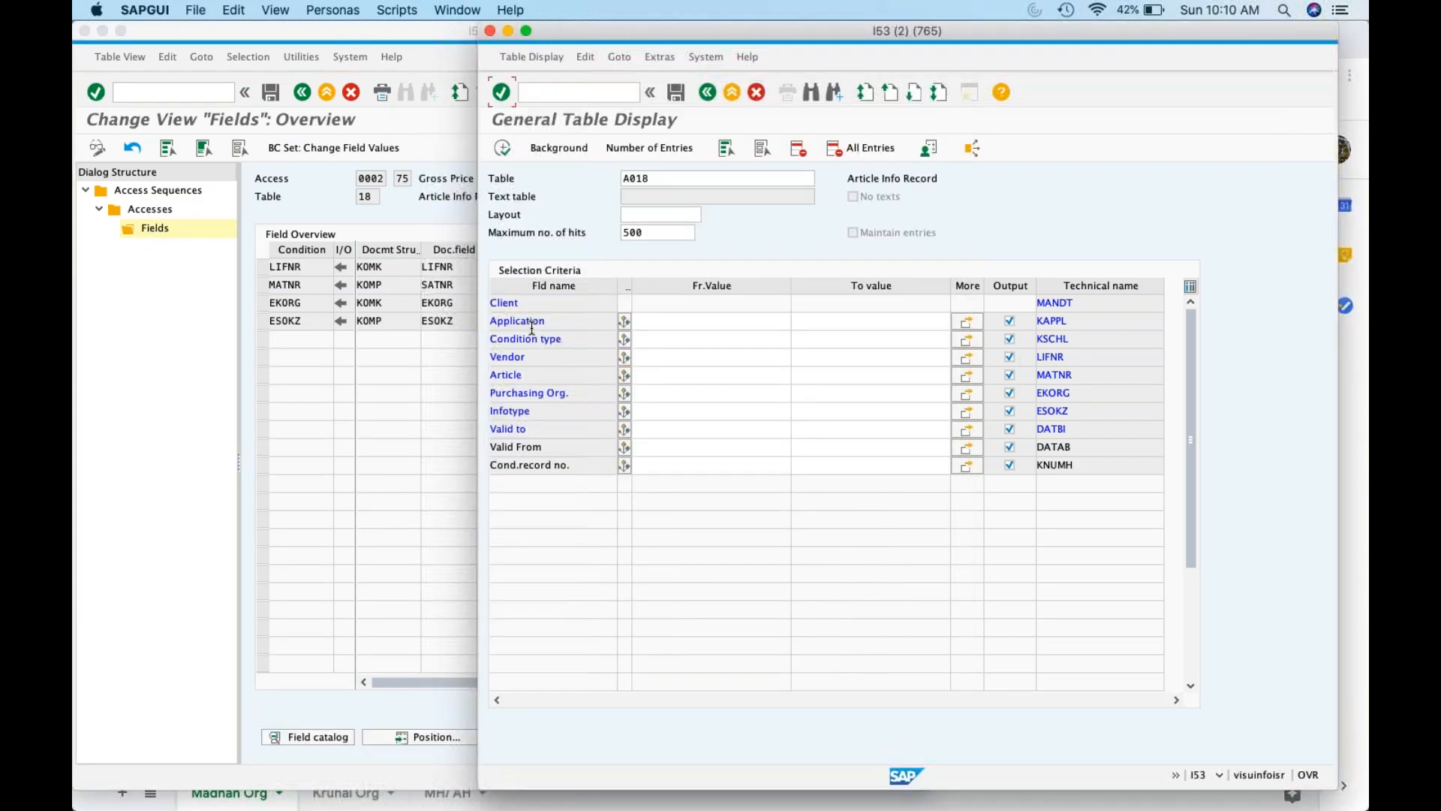
left_click(1084, 372)
left_click(1088, 392)
left_click(1095, 418)
left_click(300, 93)
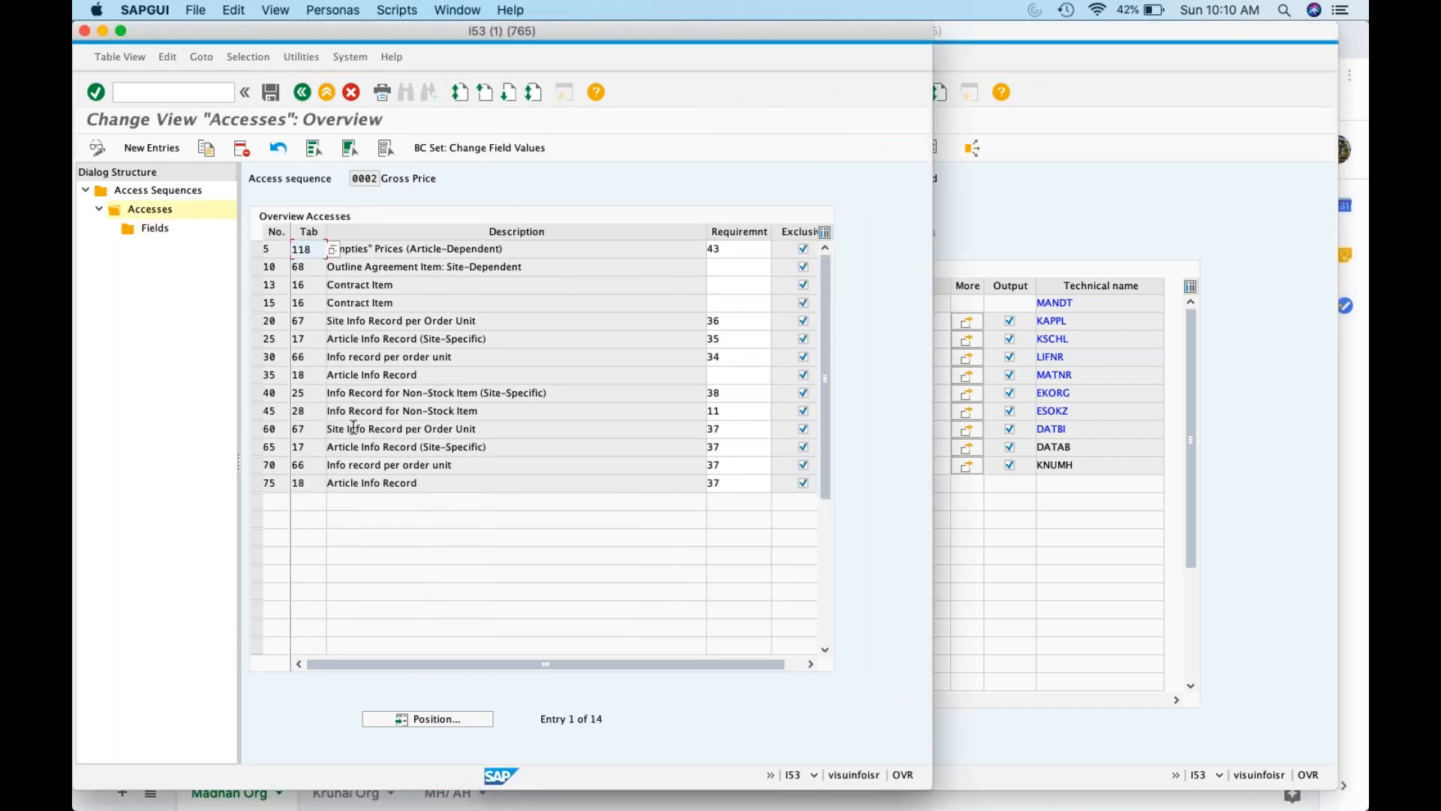
left_click(484, 355)
Change the table display from A018 to A017 and load its selection fields
triple_click(334, 339)
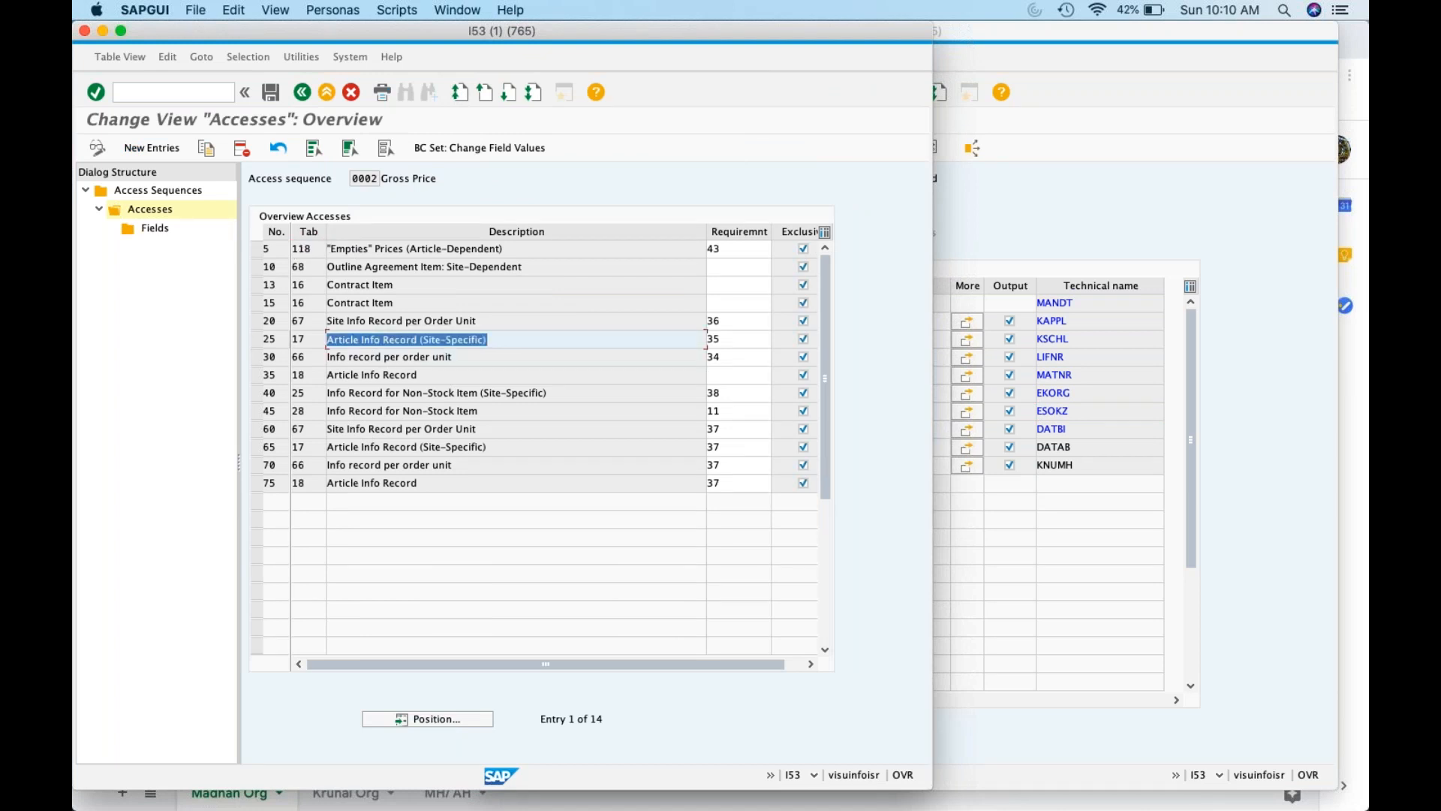
left_click(1273, 329)
left_click(655, 178)
key("BackSpace")
type("7")
key("Return")
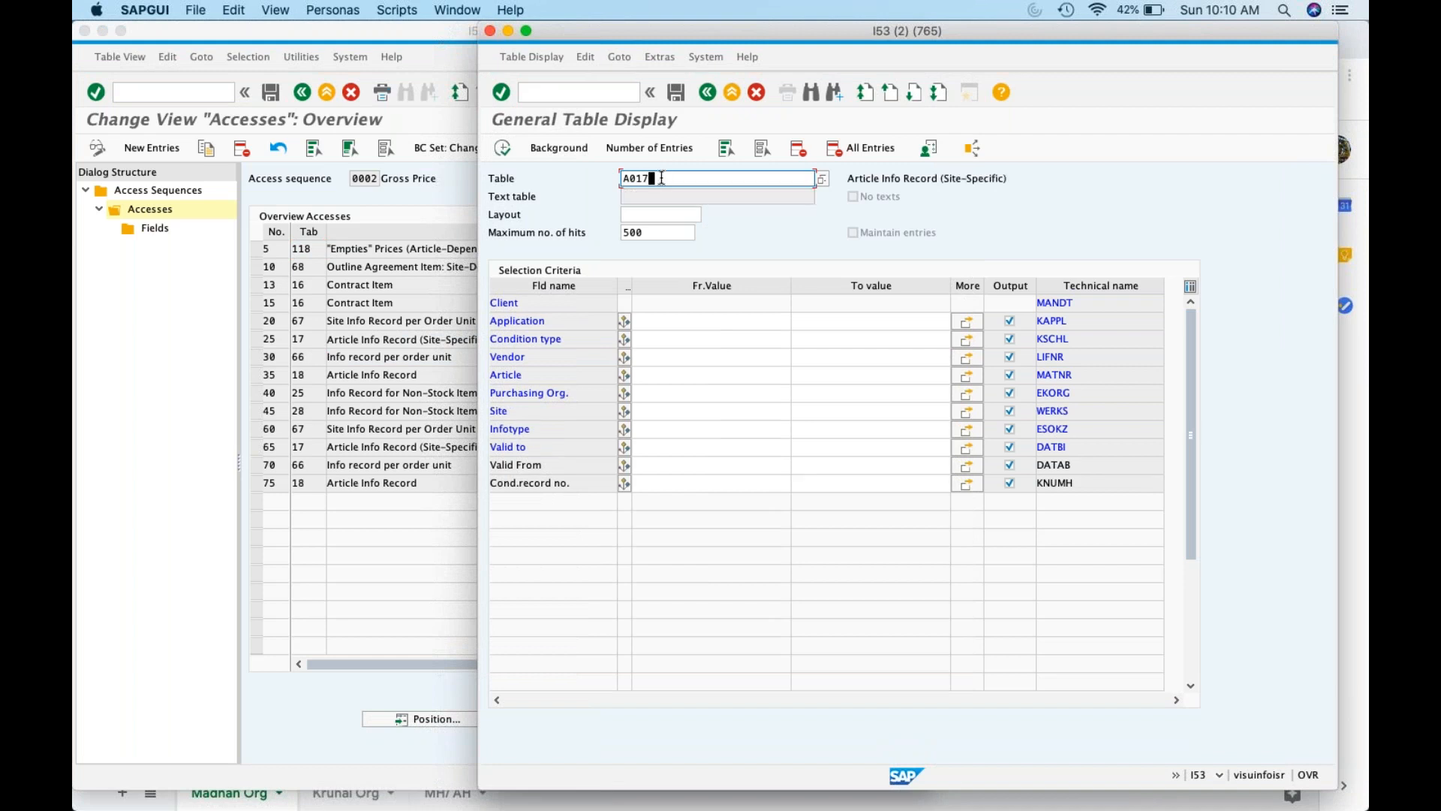
Show access 25's fields and compare them with A017's key fields, LIFNR through ESOKZ
left_click(257, 339)
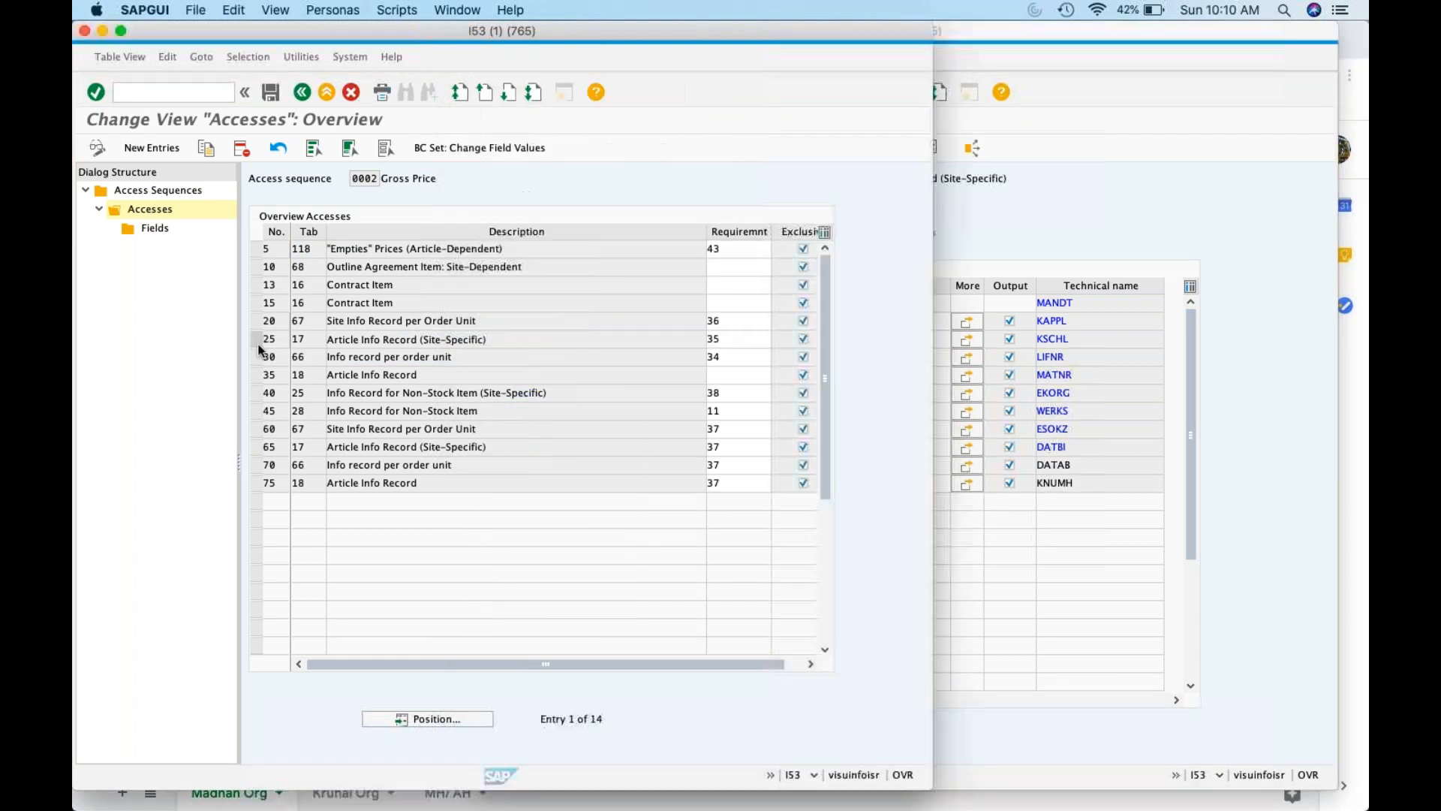
left_click(162, 230)
double_click(162, 230)
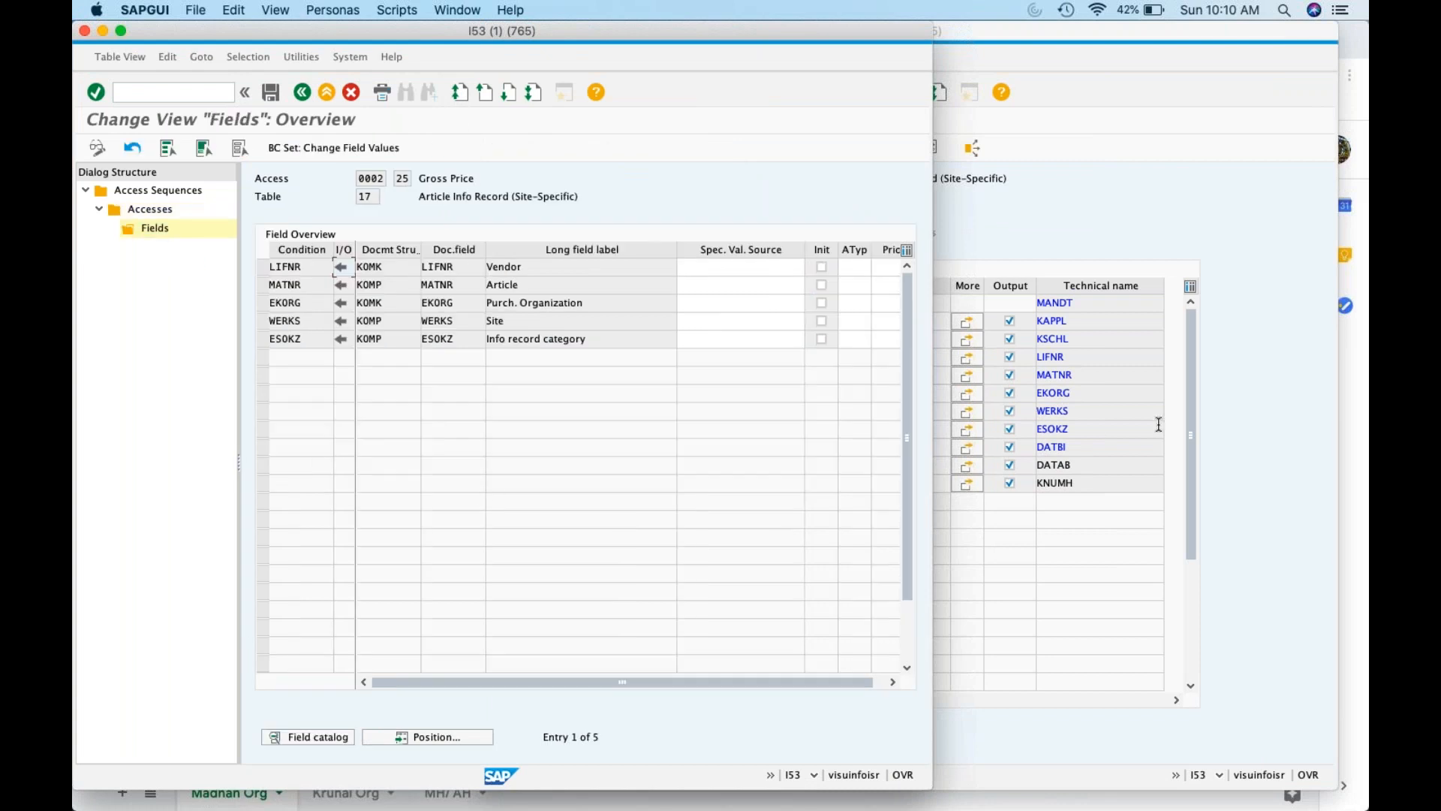
left_click(1242, 393)
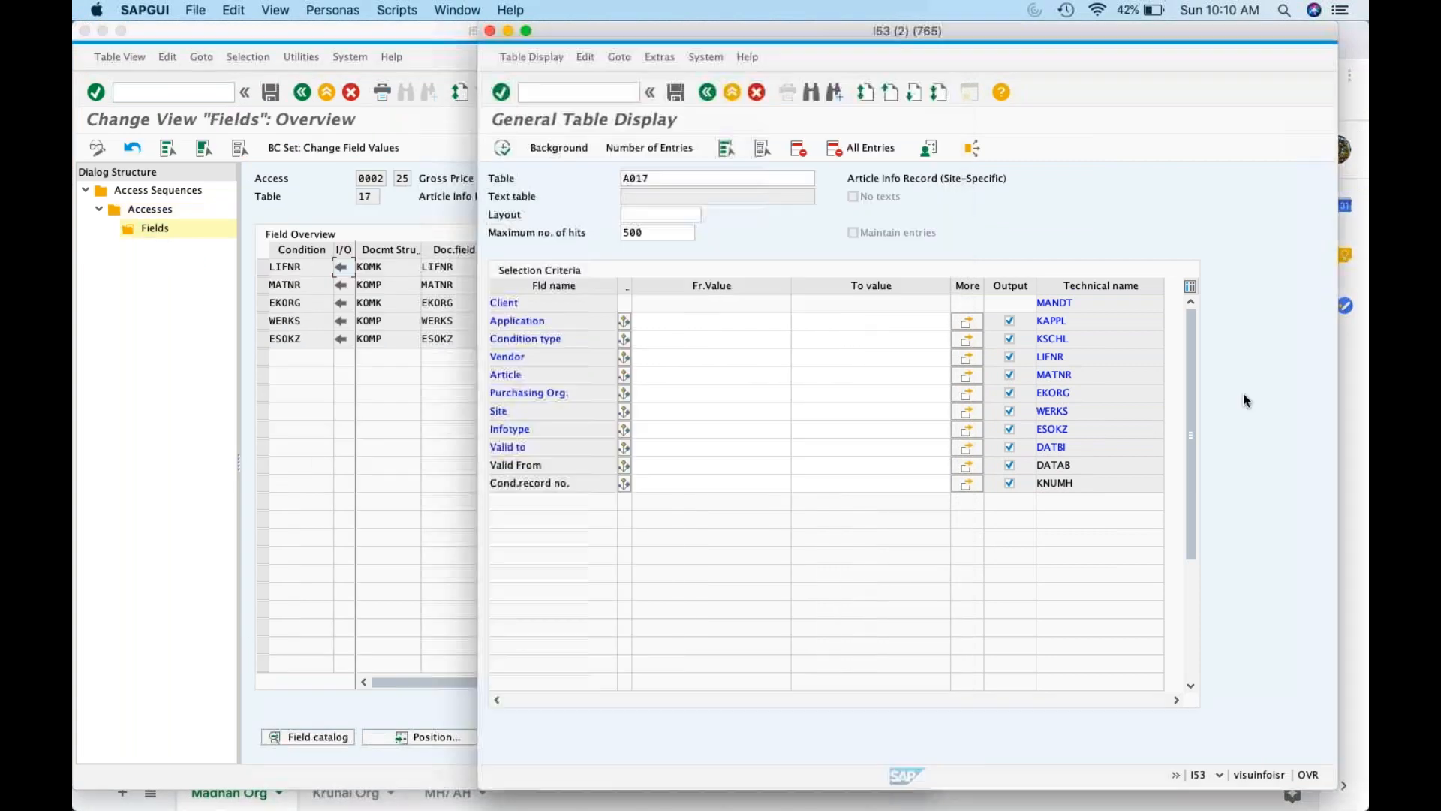
left_click(1086, 358)
left_click(1085, 380)
left_click(1087, 398)
left_click(1087, 410)
left_click(1088, 423)
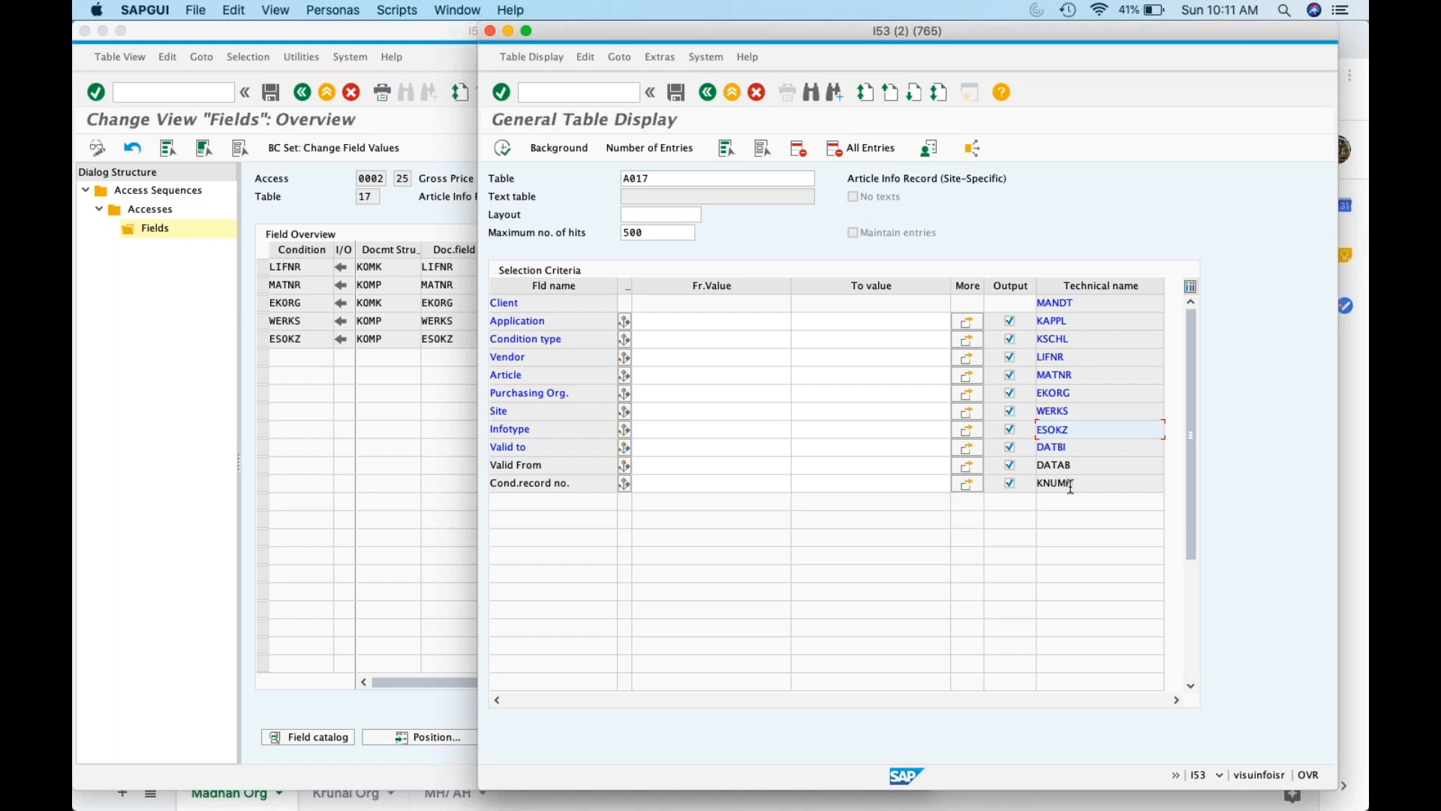
Switch between the access 25 field list and the A017 table display to compare them
left_click(390, 336)
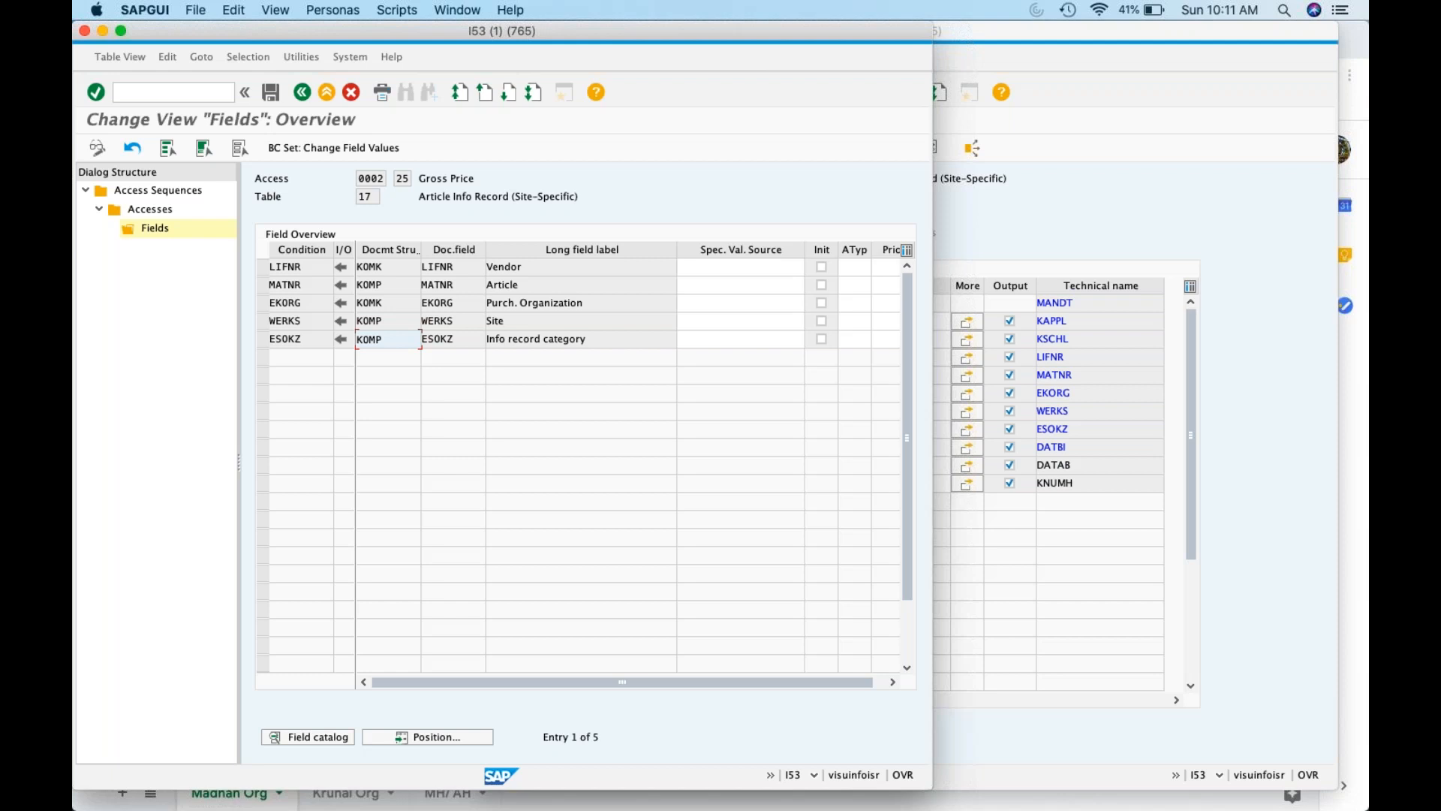
left_click(1256, 415)
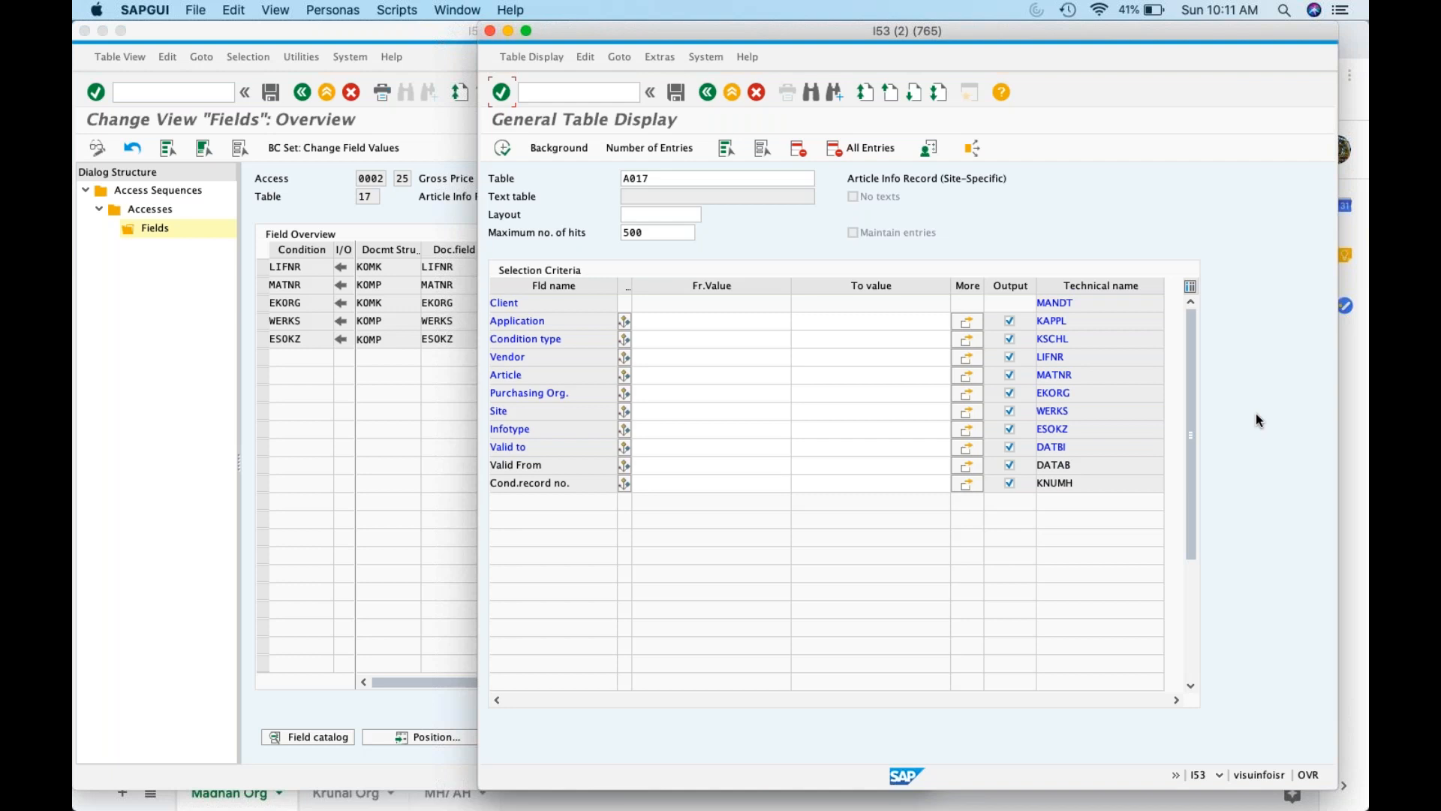
left_click(129, 443)
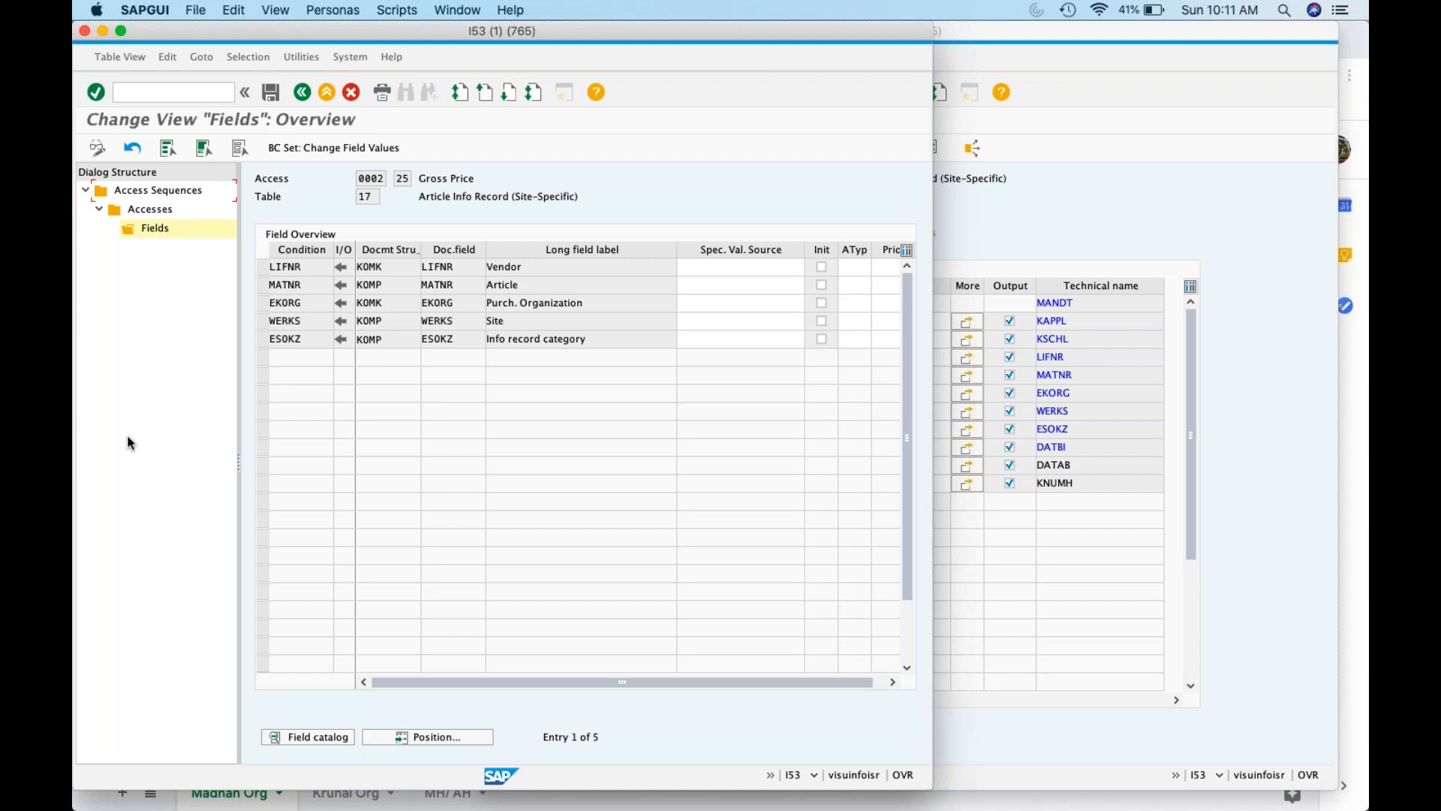
left_click(1174, 254)
Start creating a condition record via /nmek1 for condition type PB00
left_click(580, 93)
type("/nmk01")
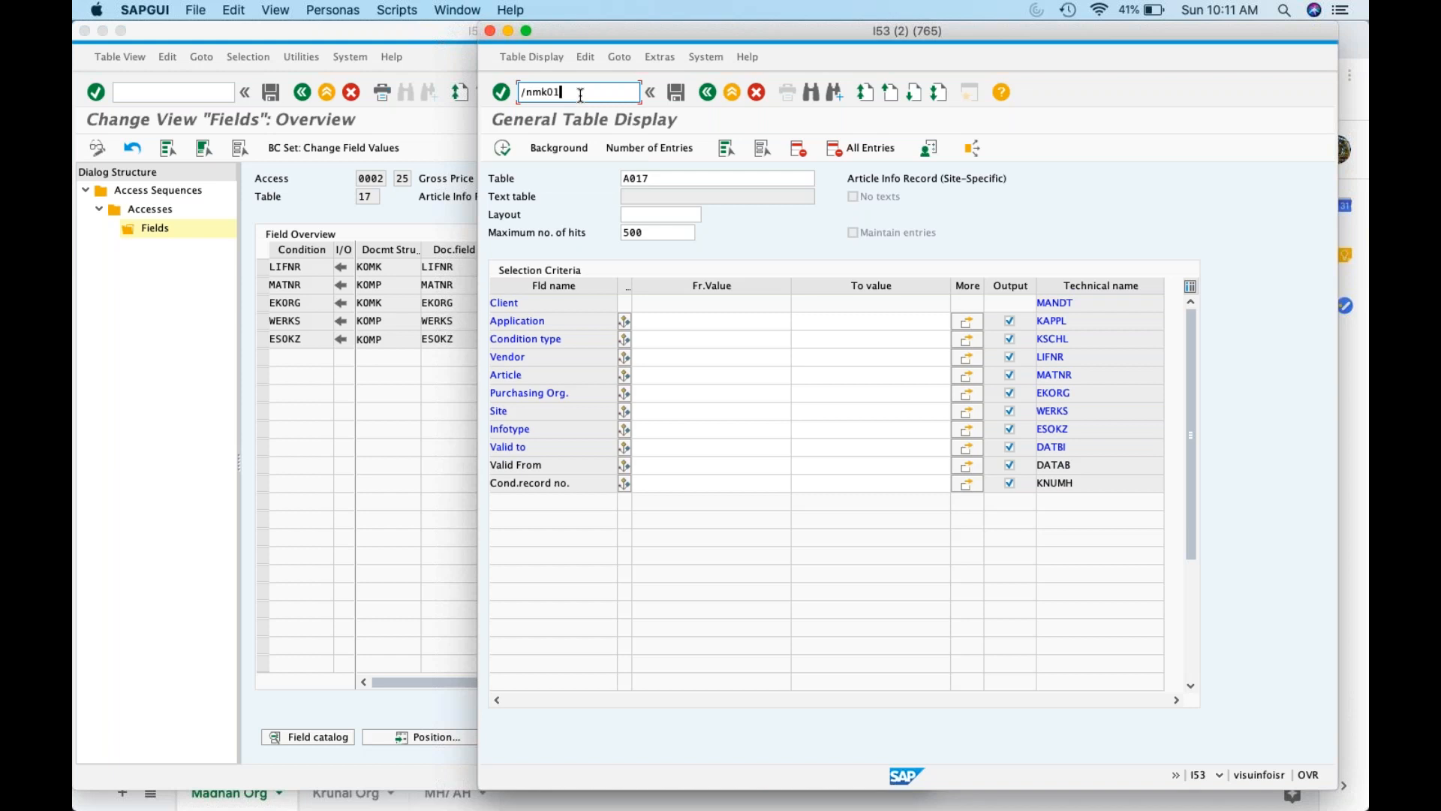
key("Return")
left_click(579, 93)
type("/nm")
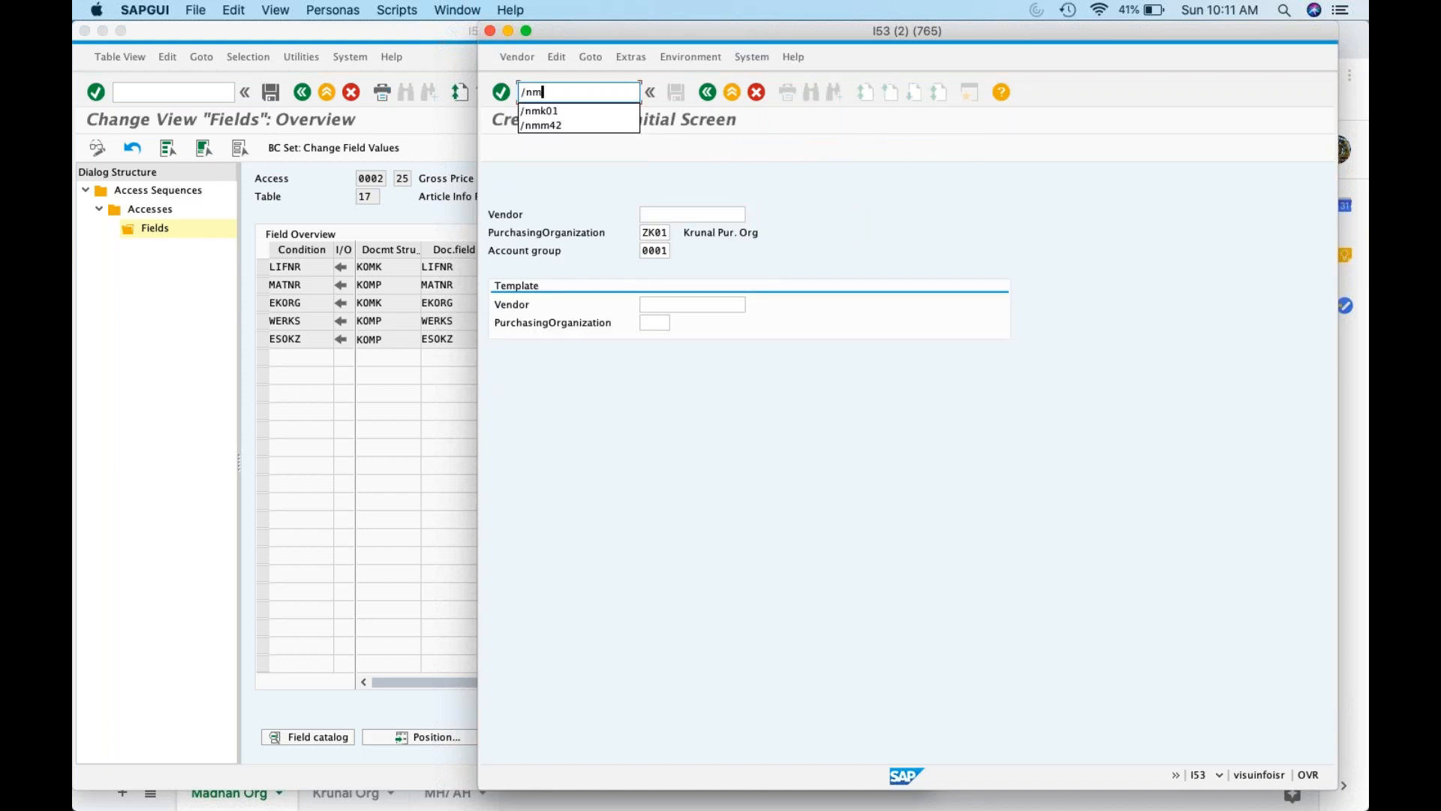
type("ek1")
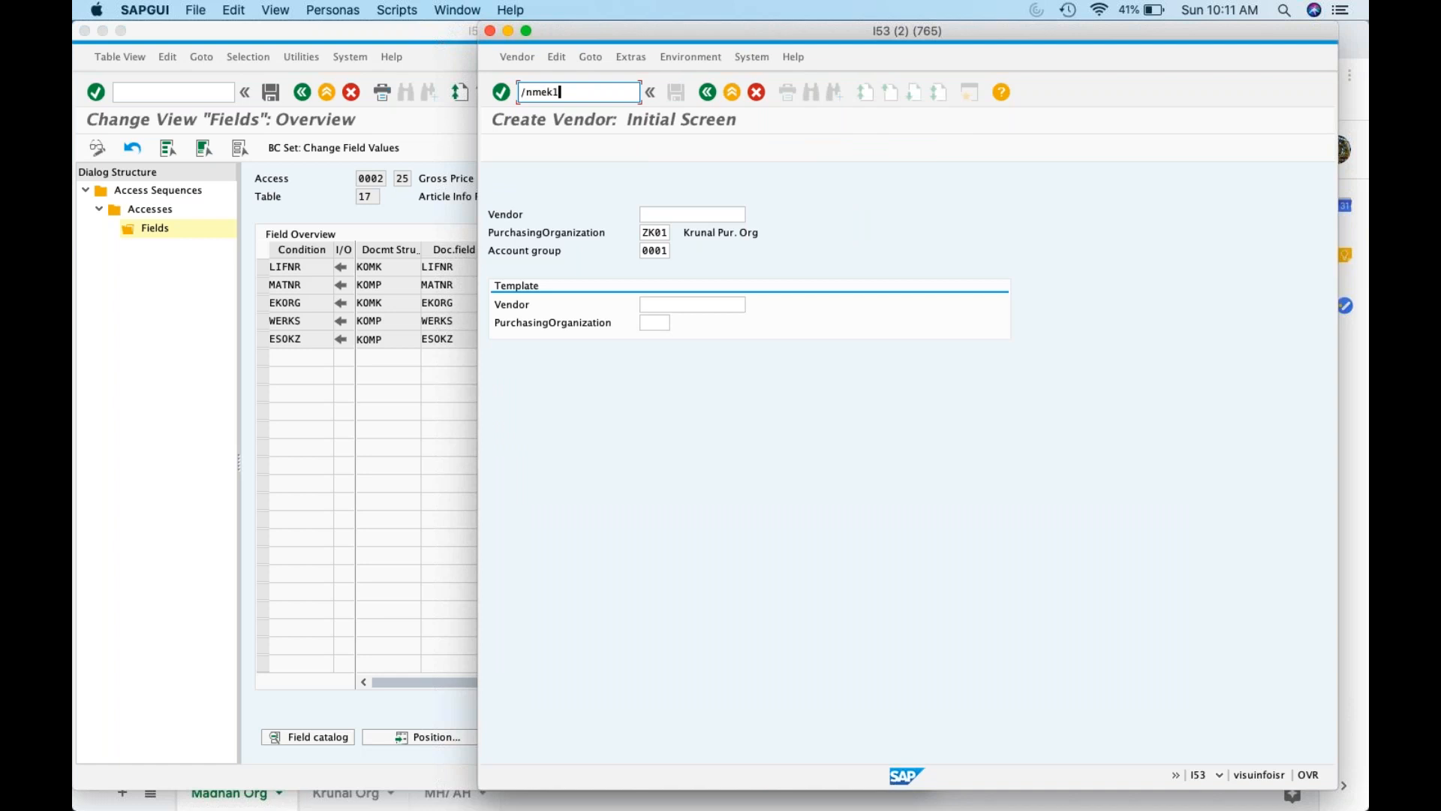
key("Return")
type("pb00")
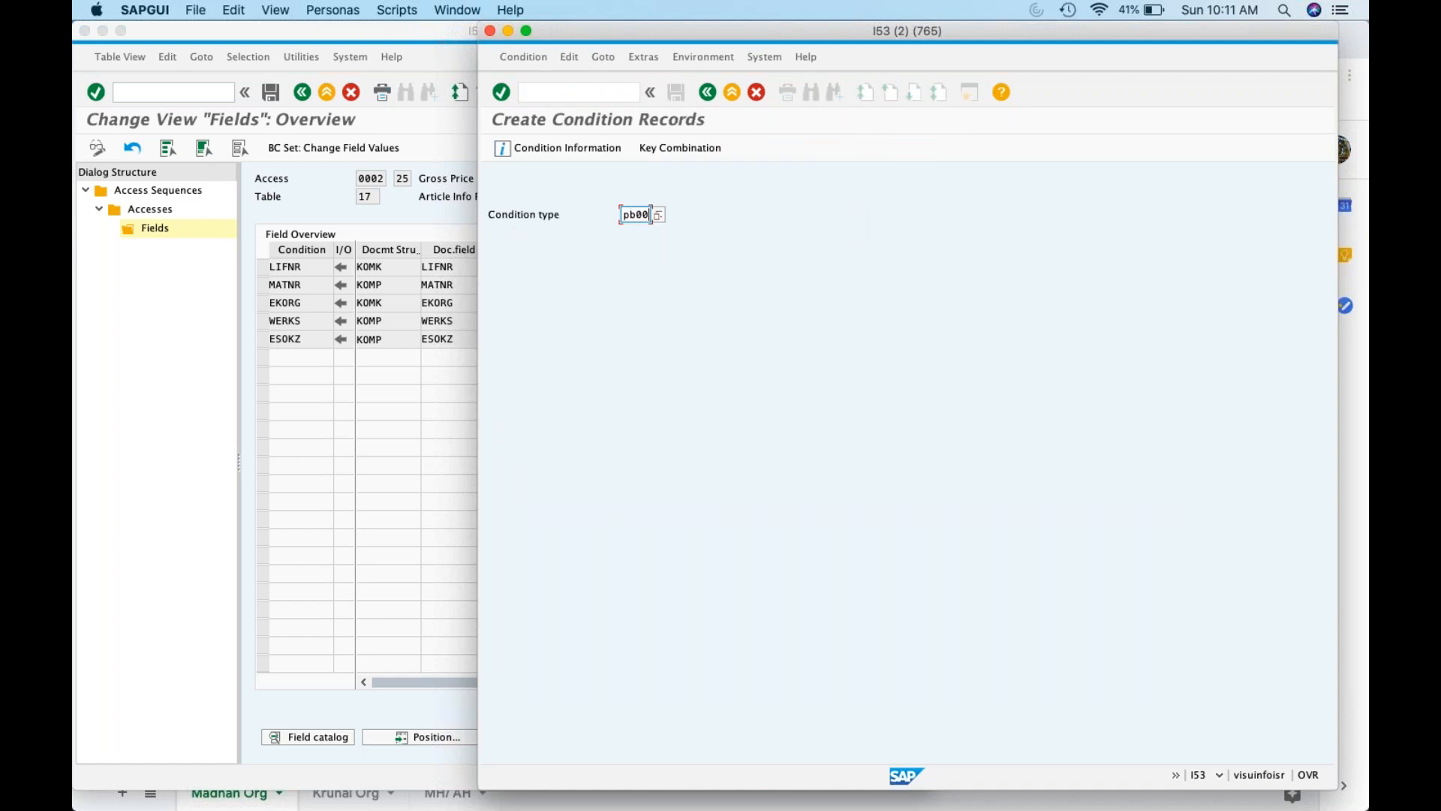
key("Return")
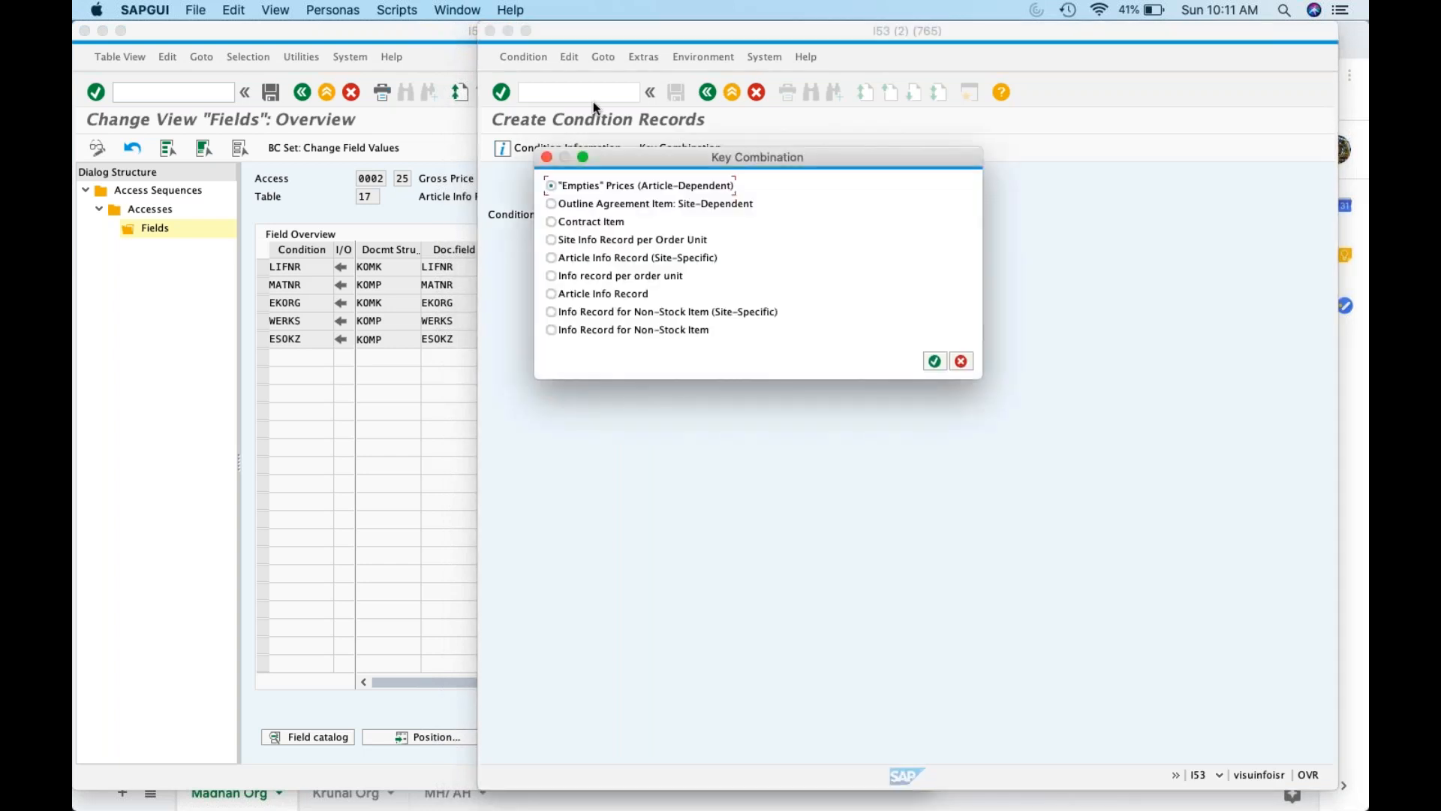
Choose the Article Info Record (Site-Specific) key combination, then switch to Google Sheets
left_click(301, 93)
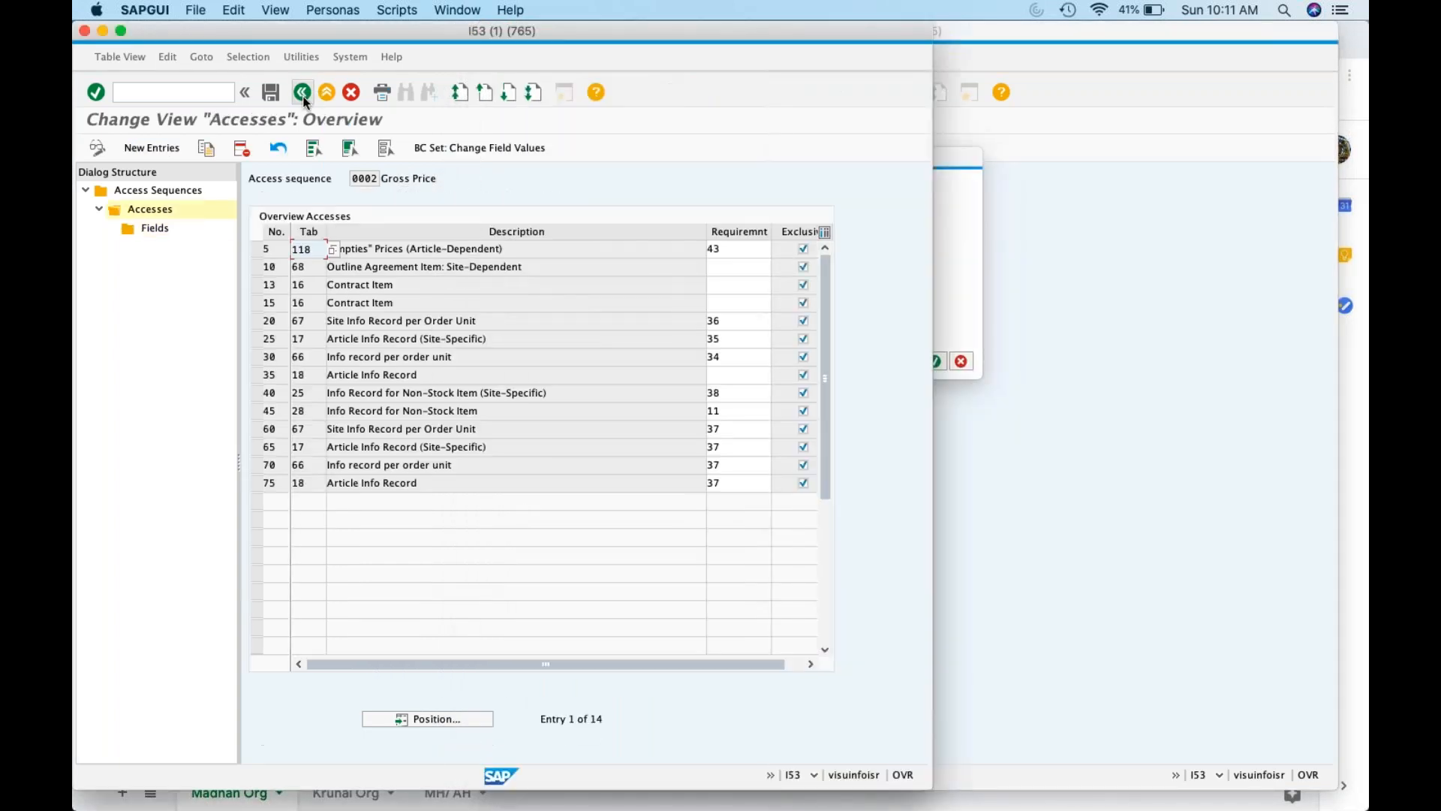
left_click(1094, 361)
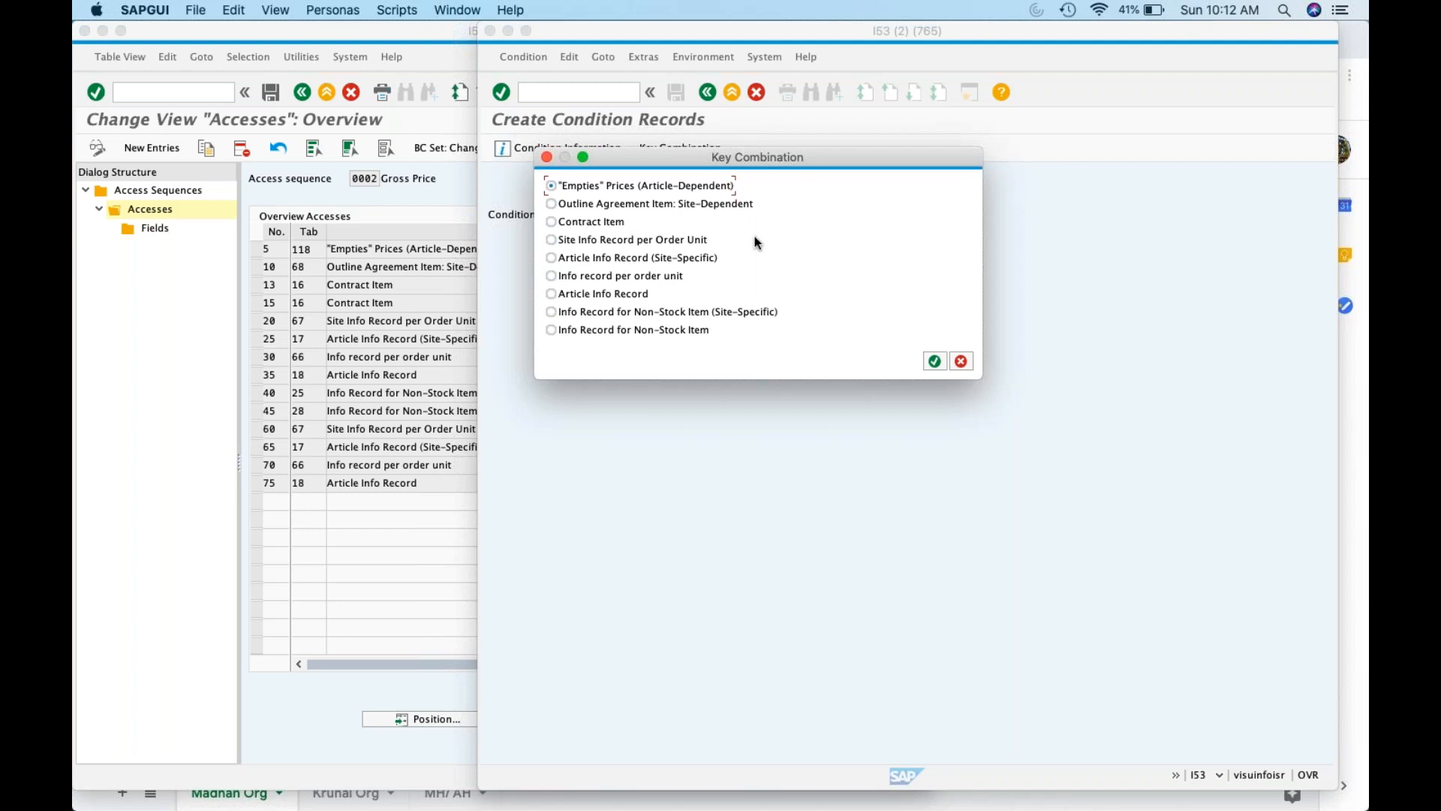
left_click(552, 258)
left_click(290, 779)
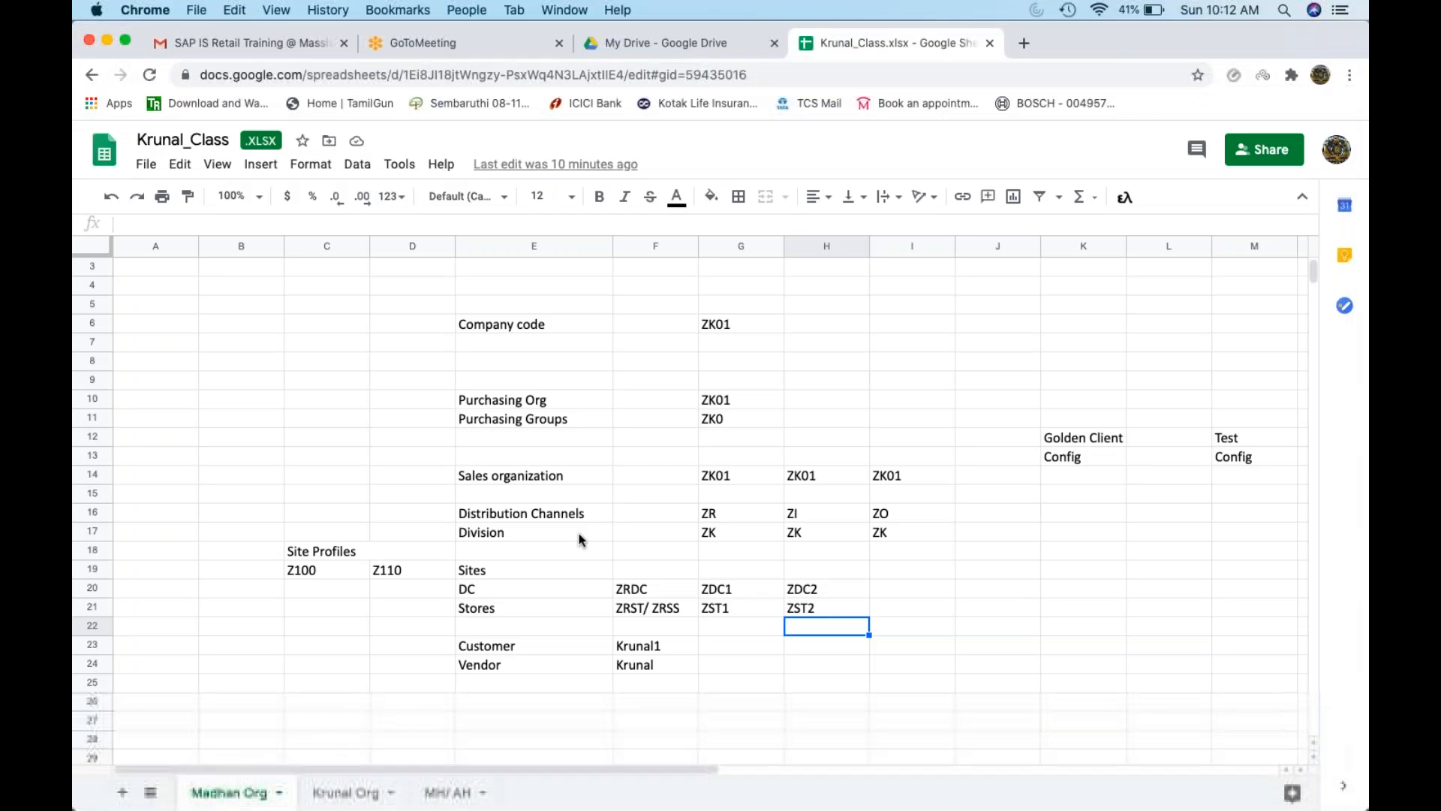
Copy article number 1000014 from cell D11 of the MH/ AH sheet, undoing an accidental edit
left_click(341, 793)
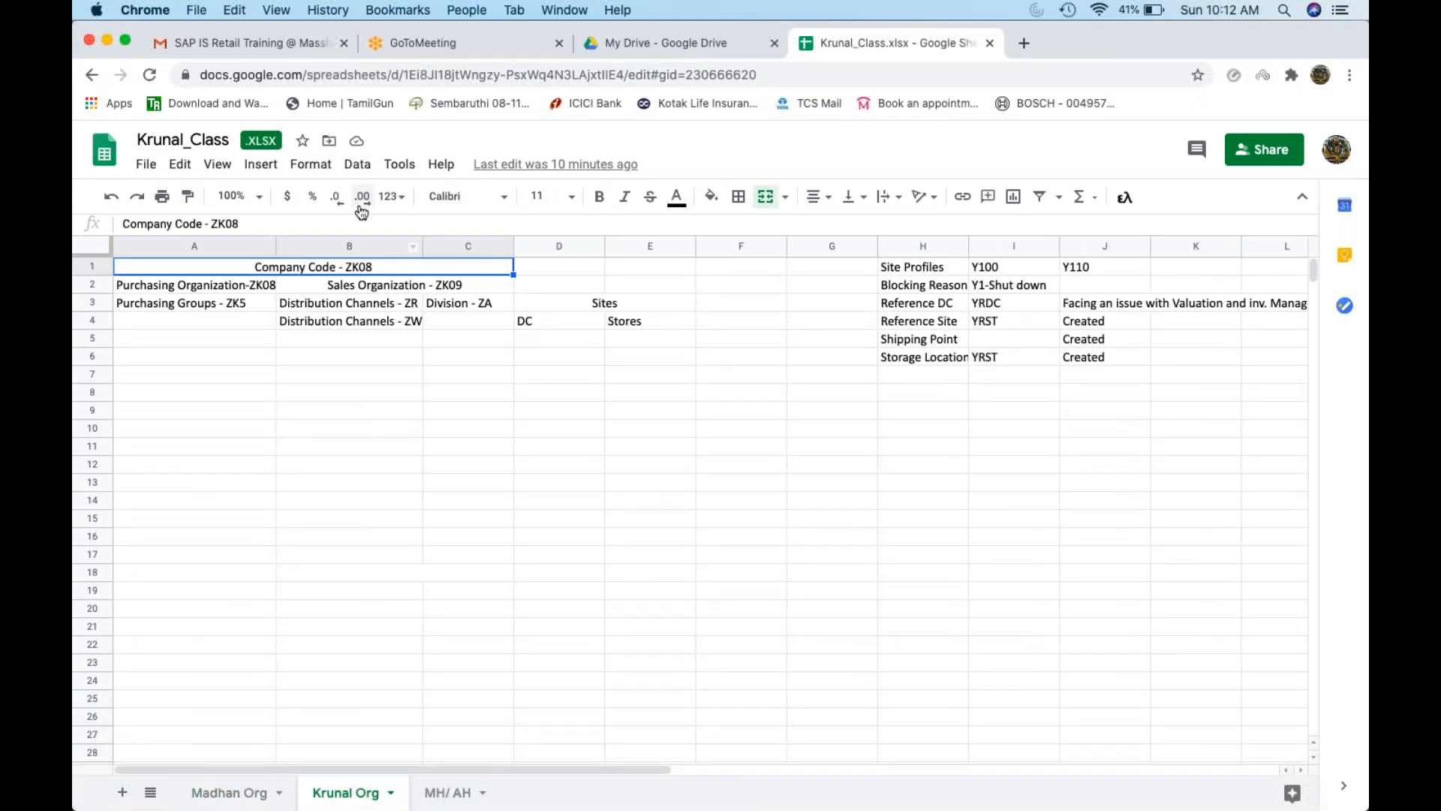
left_click(449, 794)
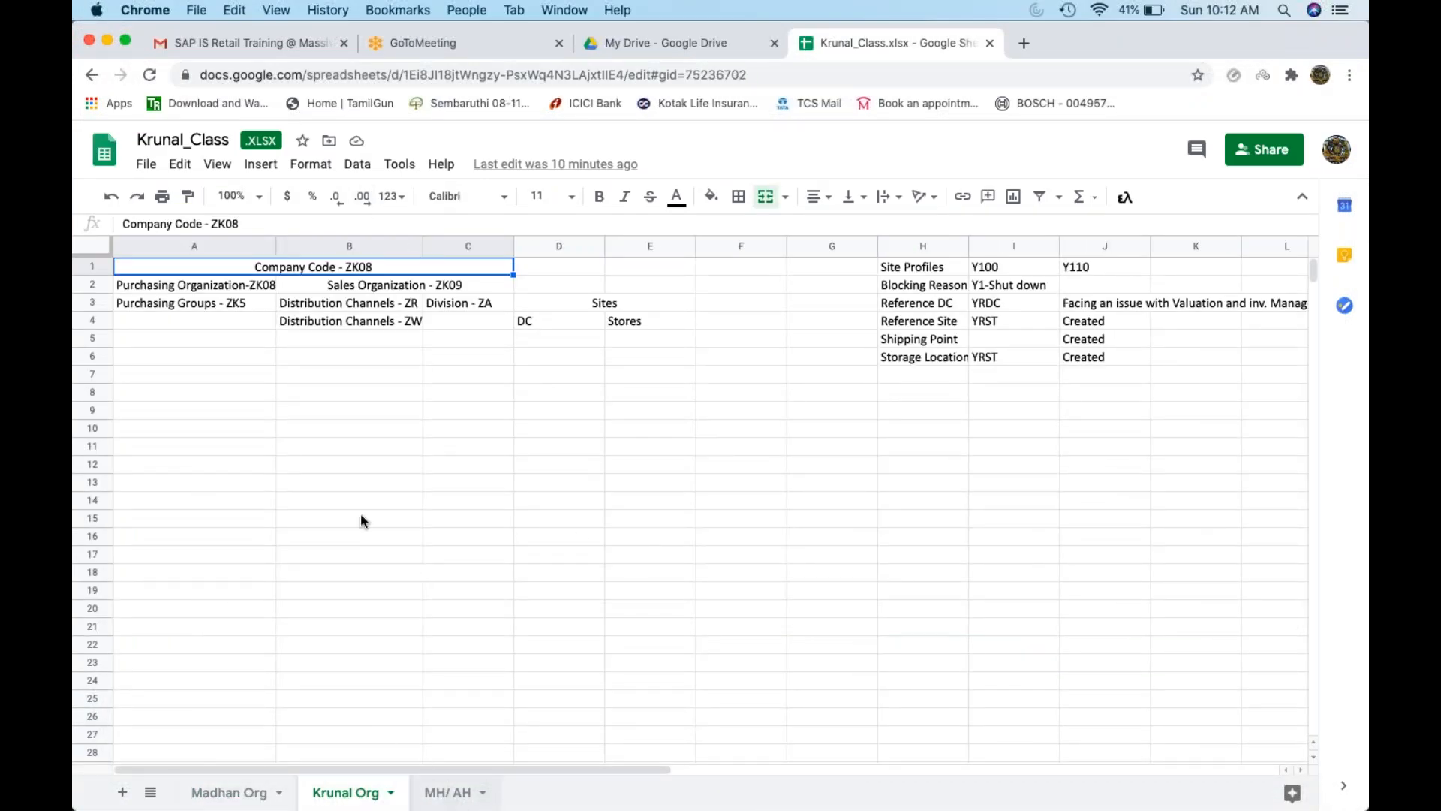
left_click(453, 450)
type("v")
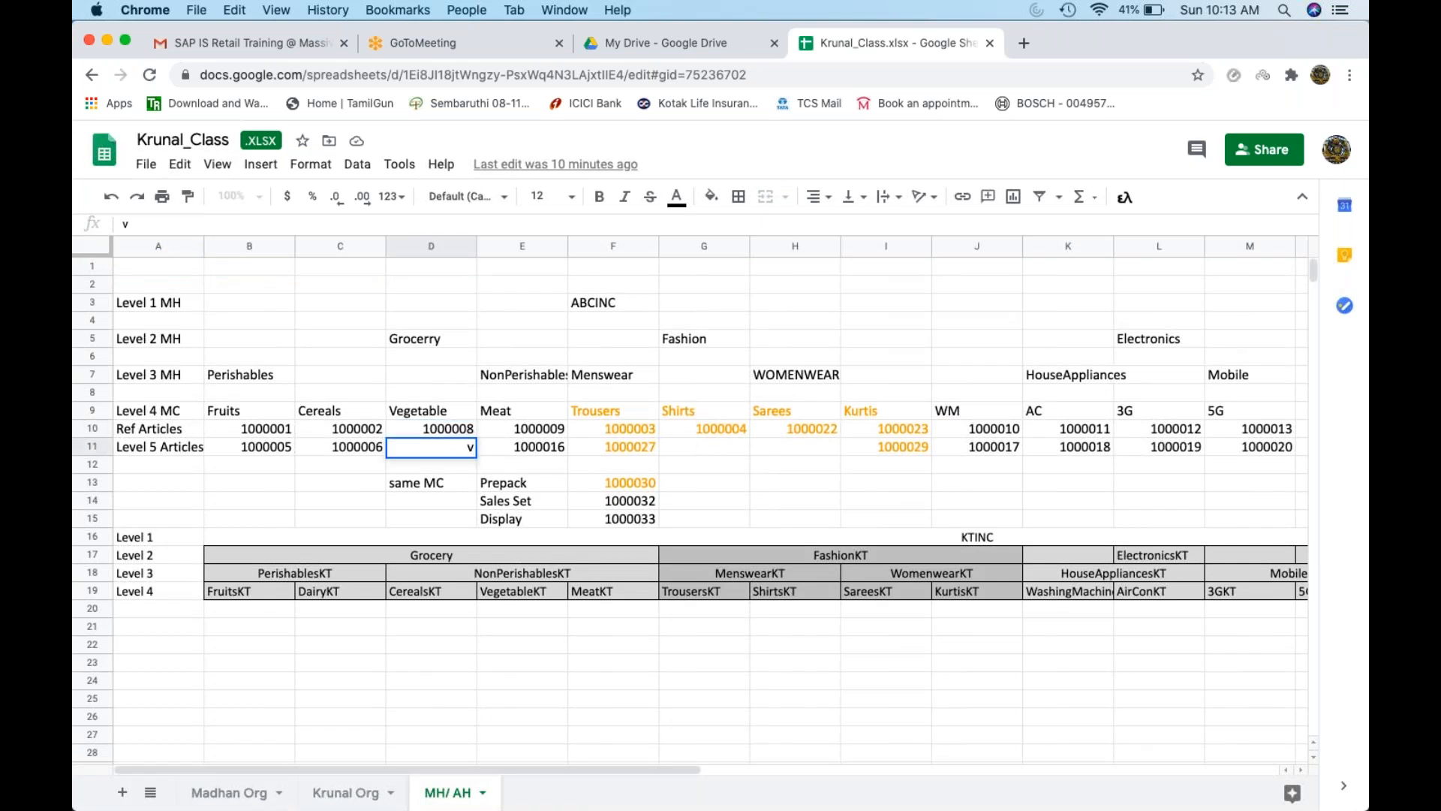
key("BackSpace")
left_click(473, 482)
key("super+z")
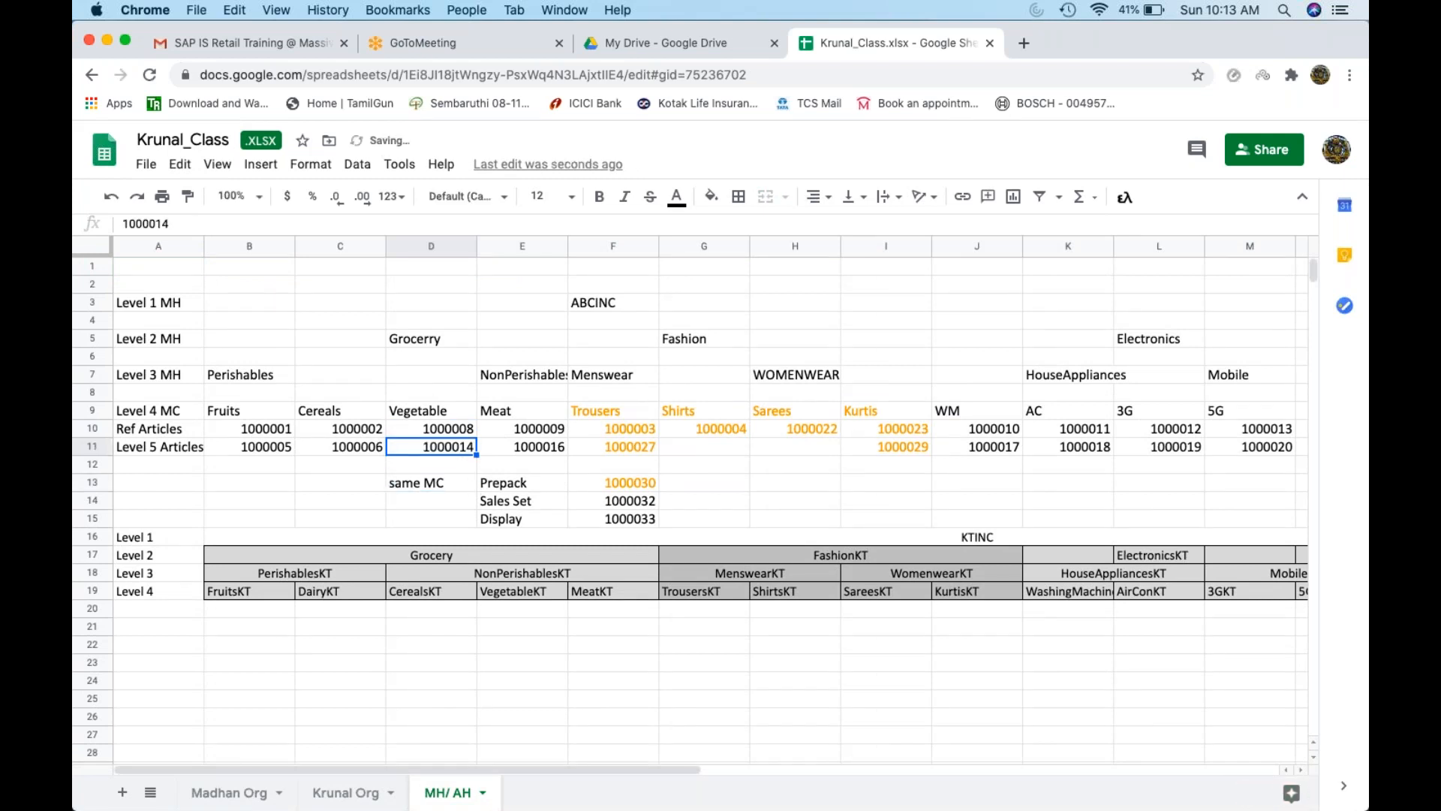
key("super+c")
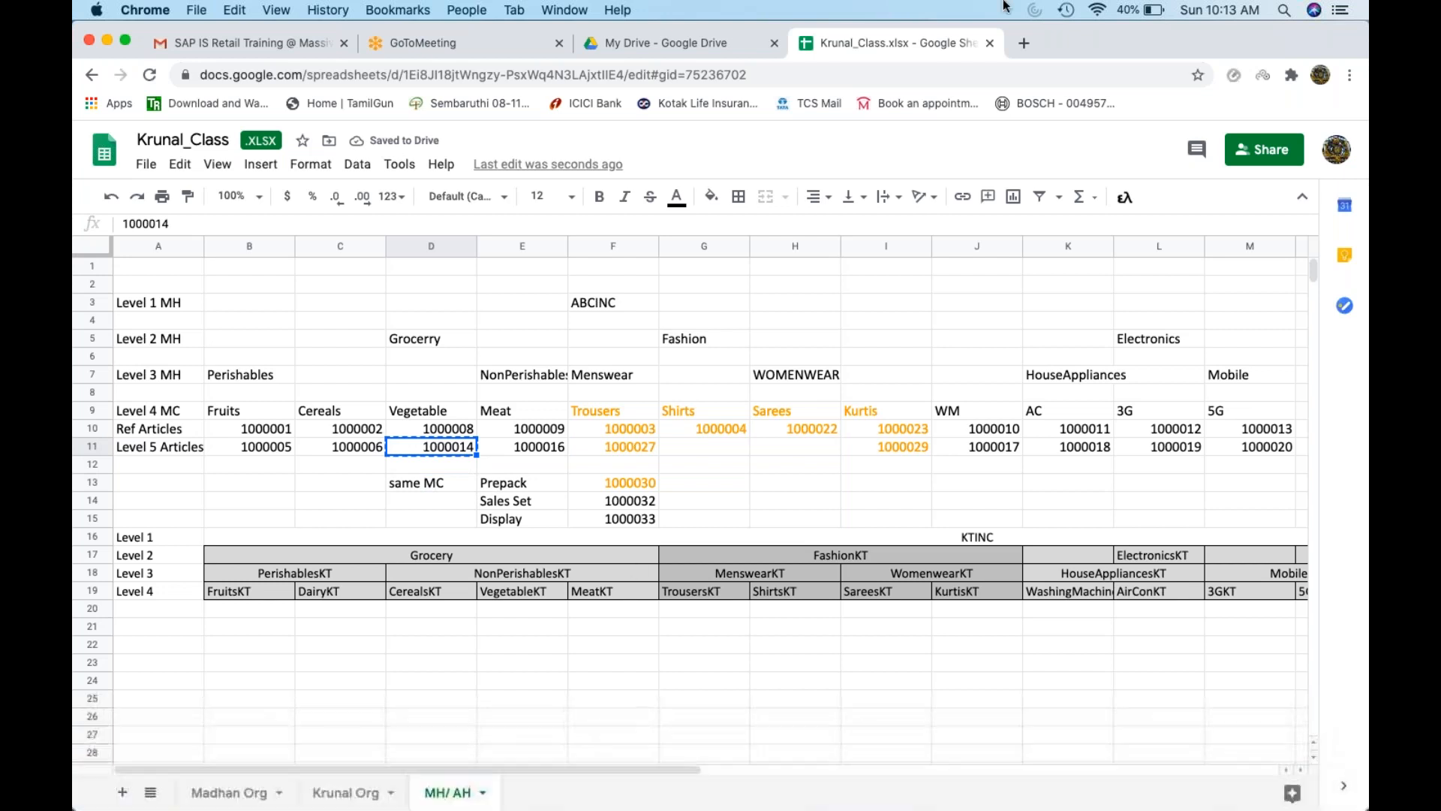
Start MEK1 for condition type PB00 with the Article Info Record key combination
left_click(109, 43)
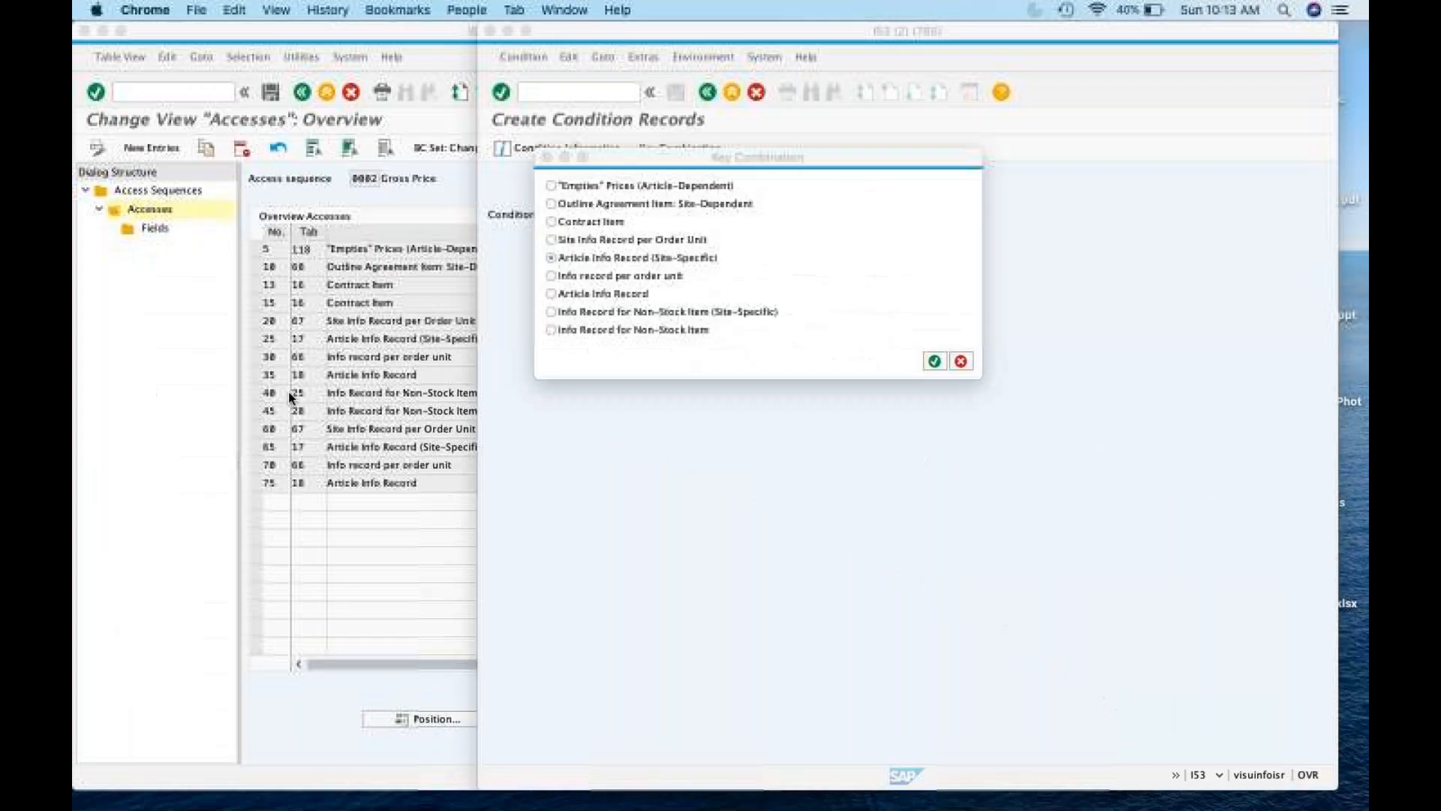
left_click(961, 361)
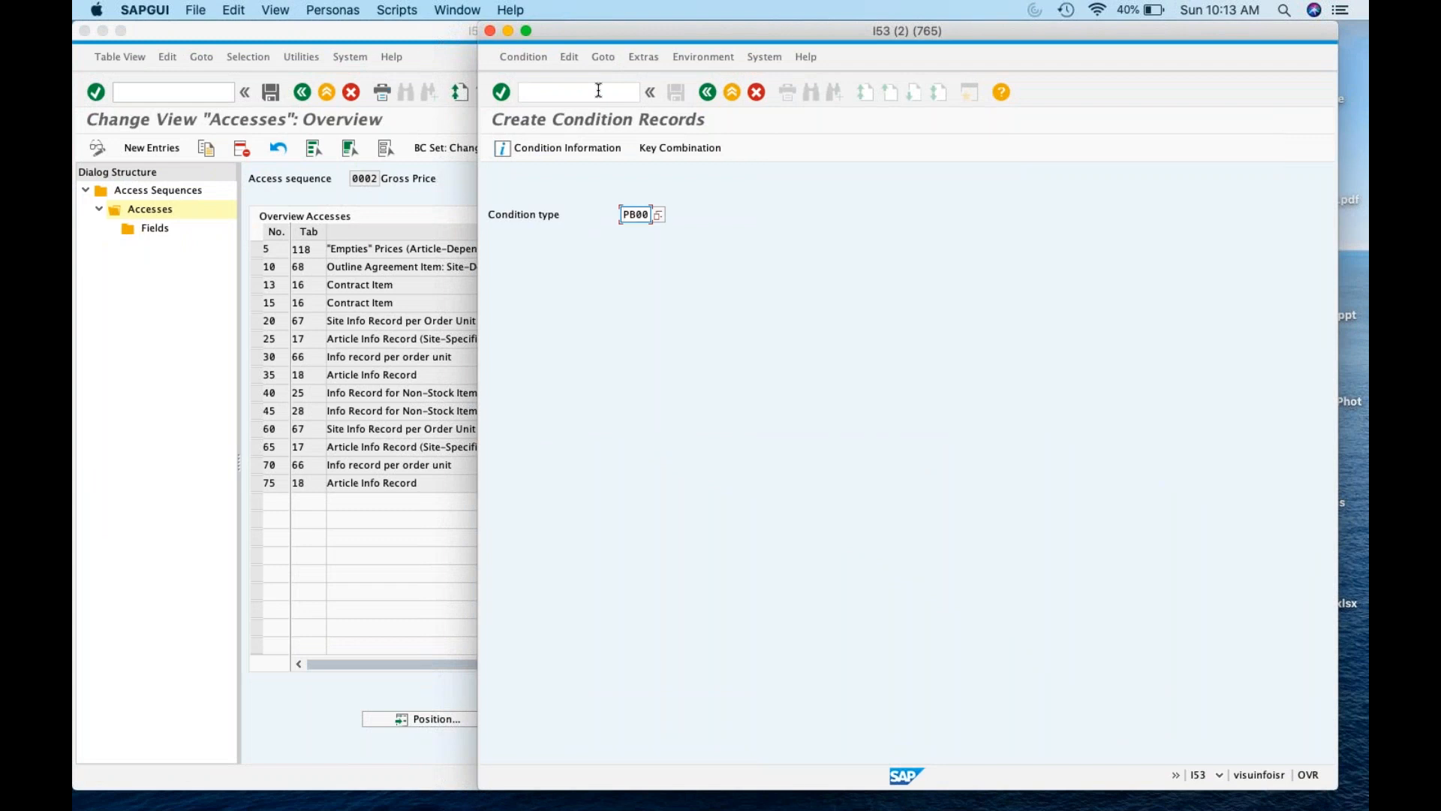
left_click(598, 90)
type("/nmek1")
key("Return")
key("Return")
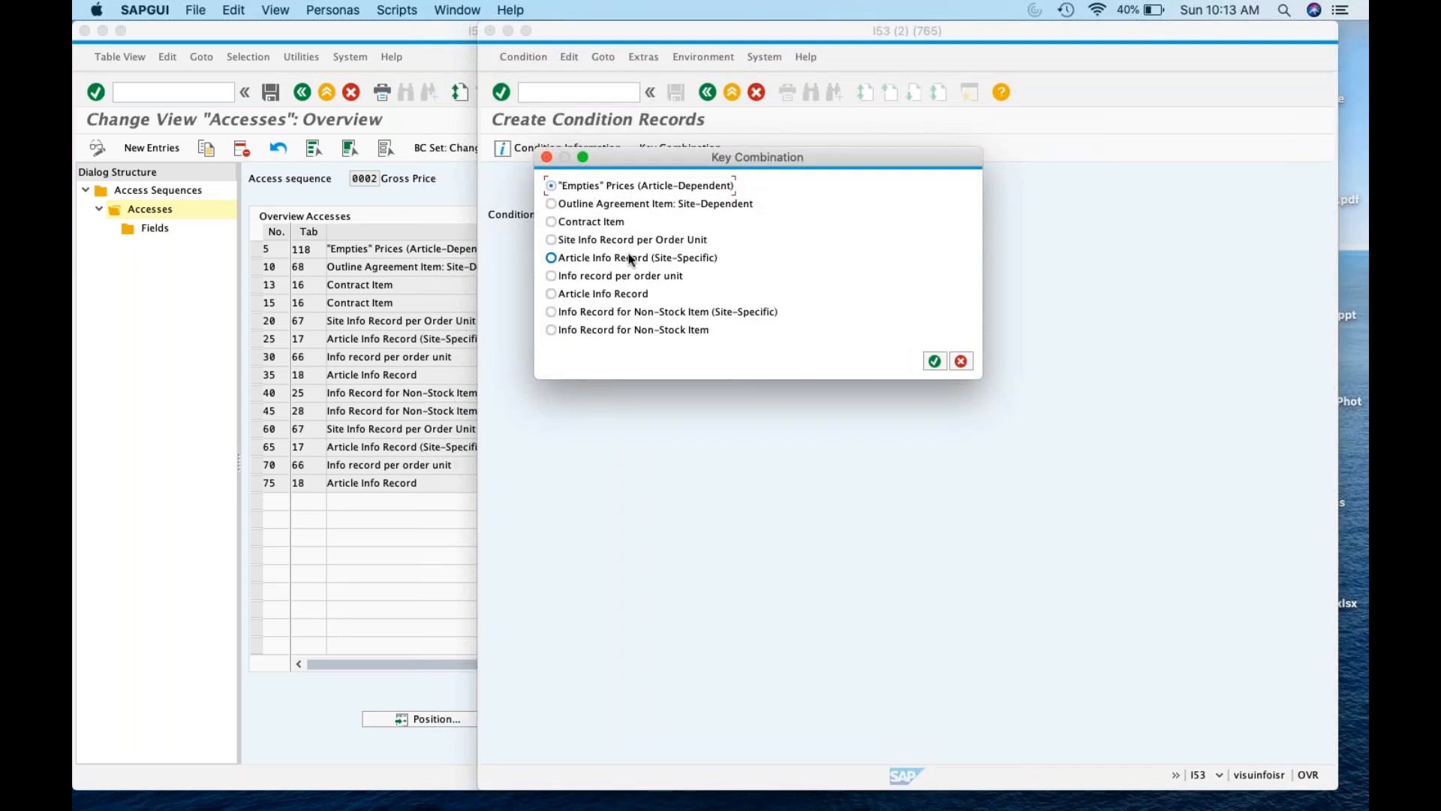
left_click(632, 295)
left_click(934, 362)
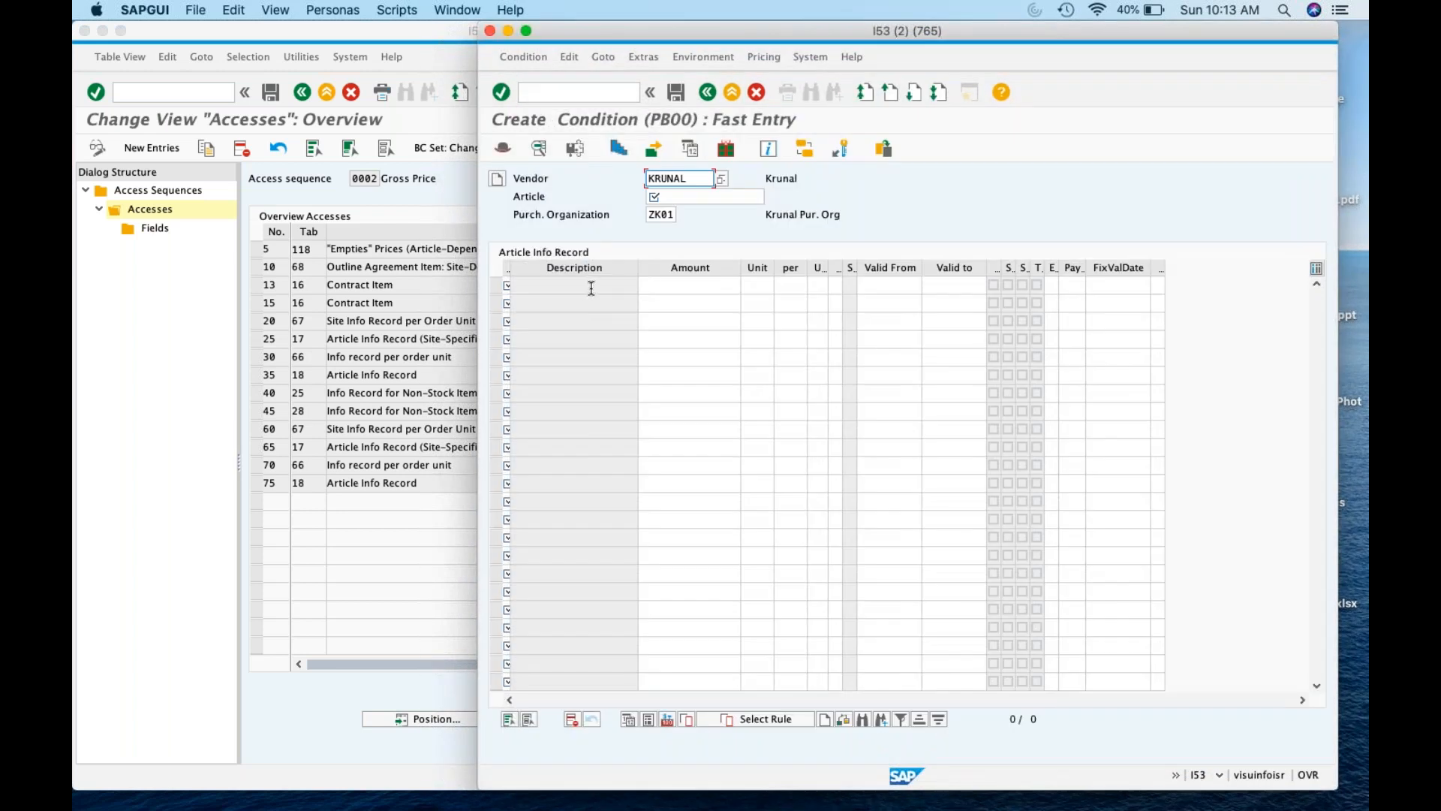
left_click(691, 290)
Enter article 1000014 with info record category 0 Standard
left_click(678, 195)
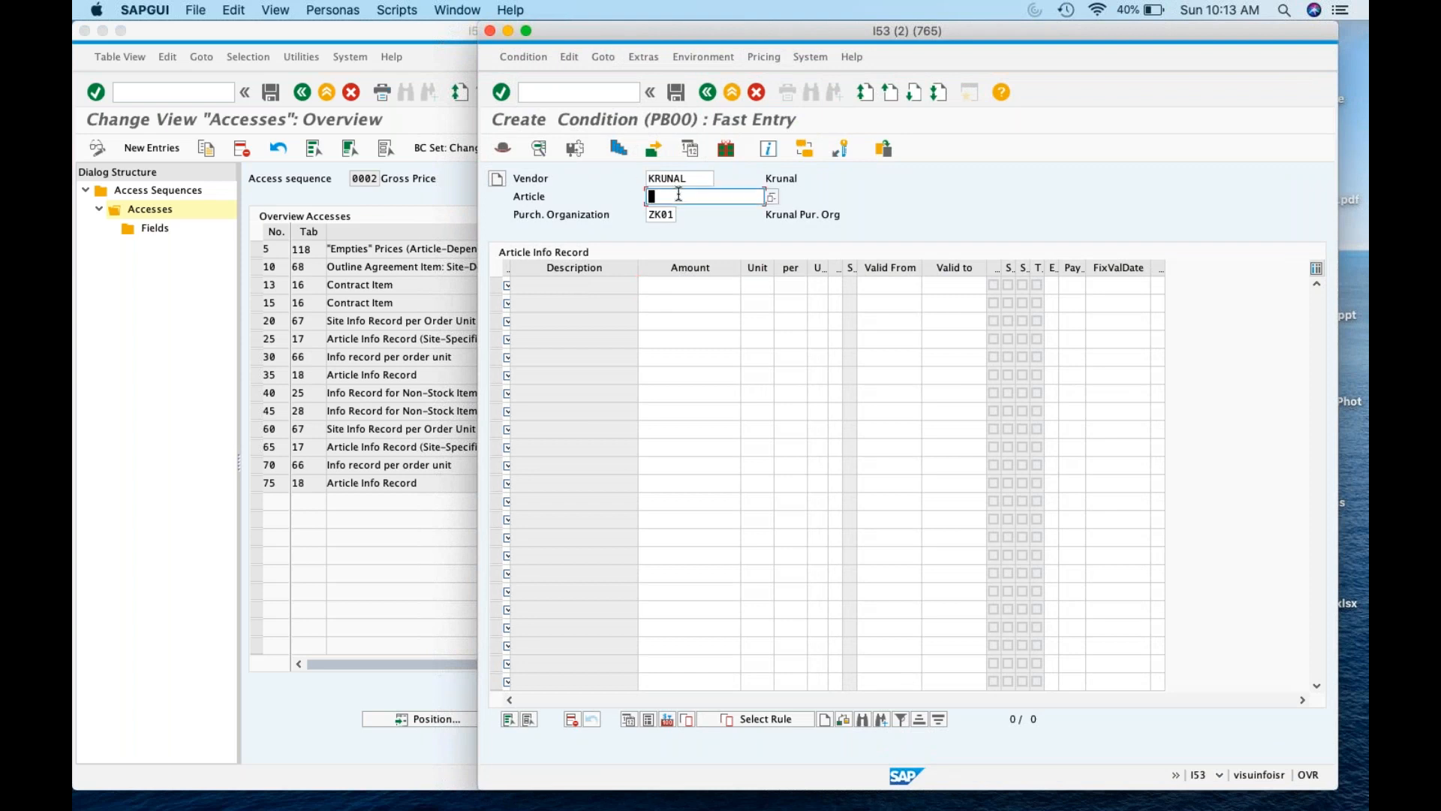
type("1000014")
left_click_drag(511, 269, 528, 269)
left_click(518, 285)
left_click(531, 285)
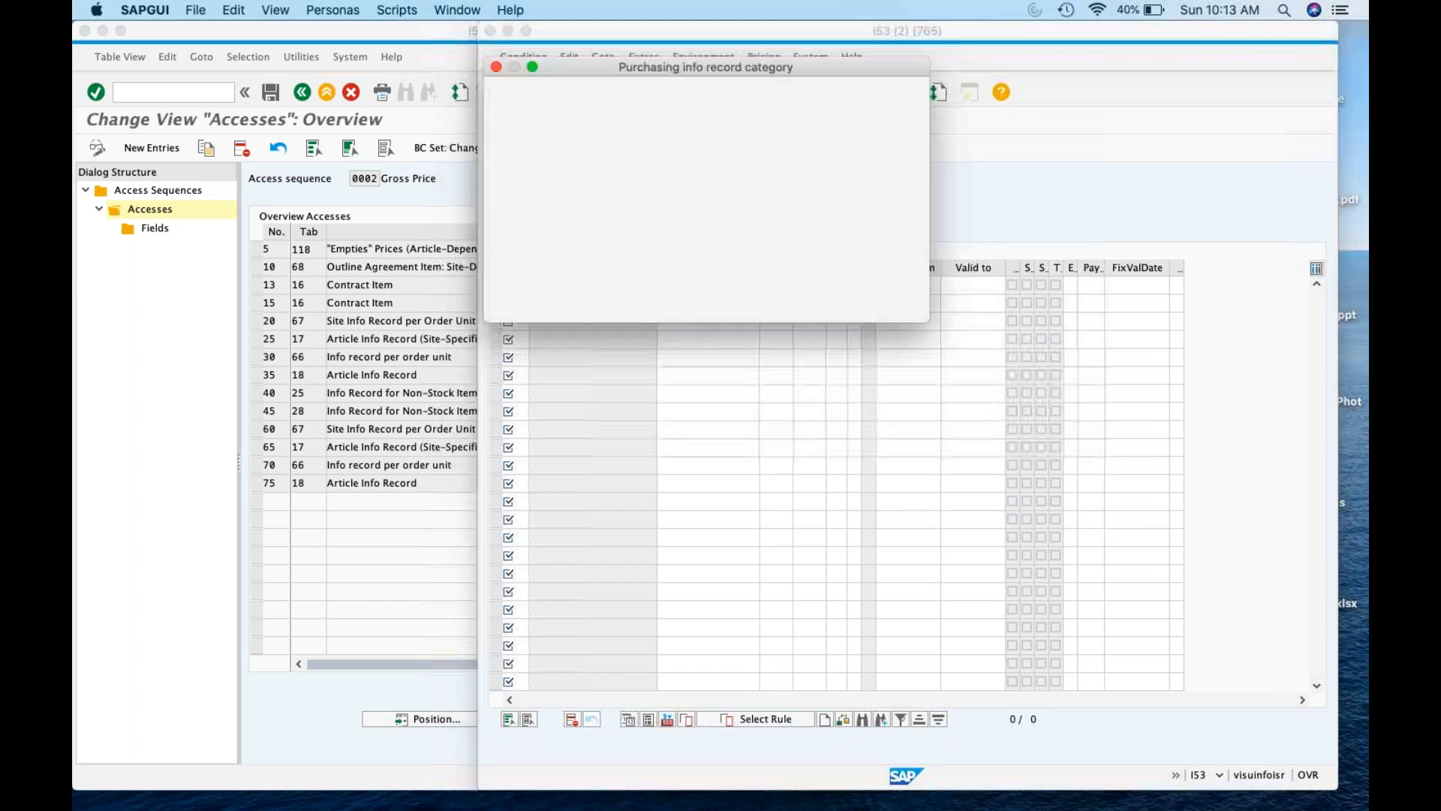
left_click(555, 137)
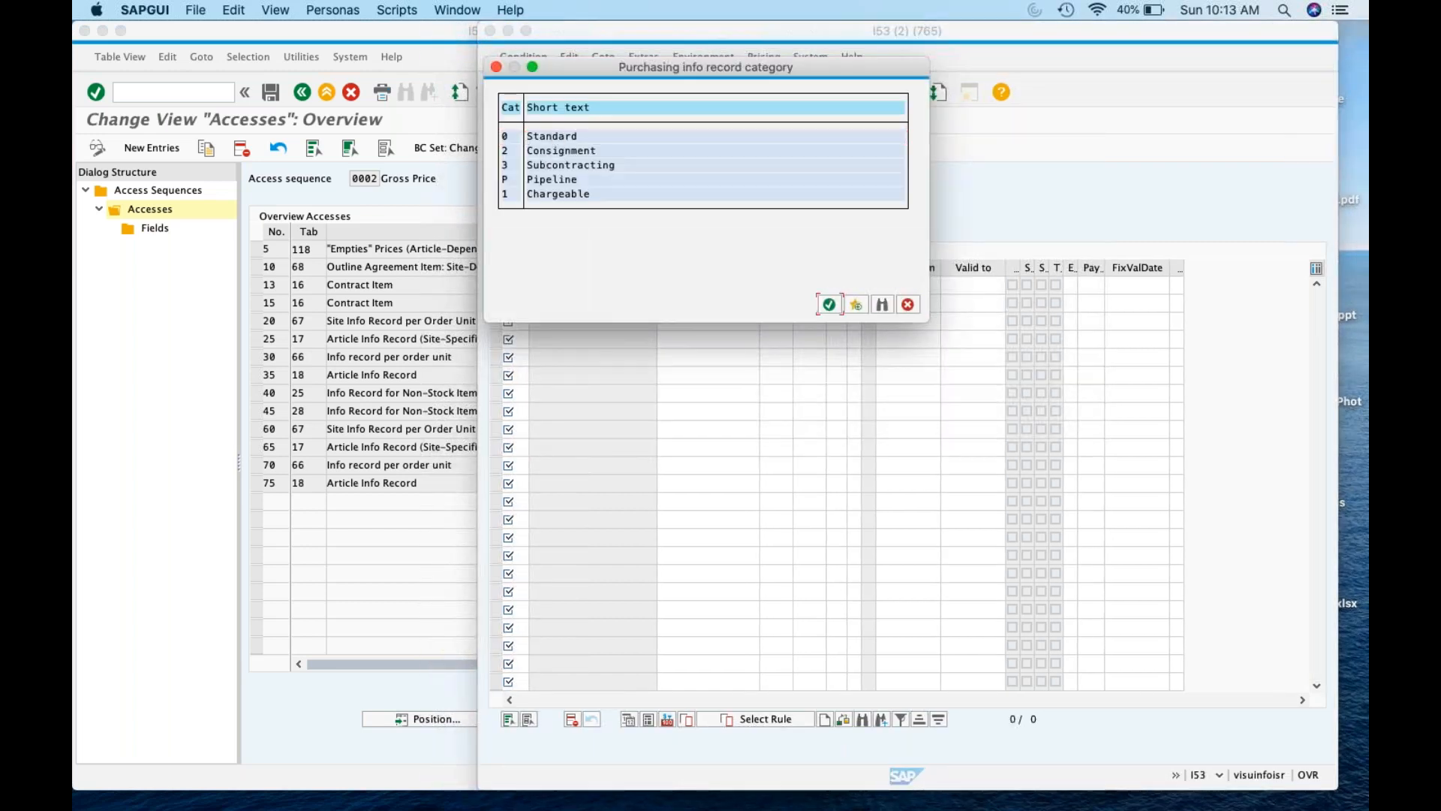
left_click(829, 304)
Set the gross price to 12 USD per EA and save the condition record
left_click(707, 285)
type("12")
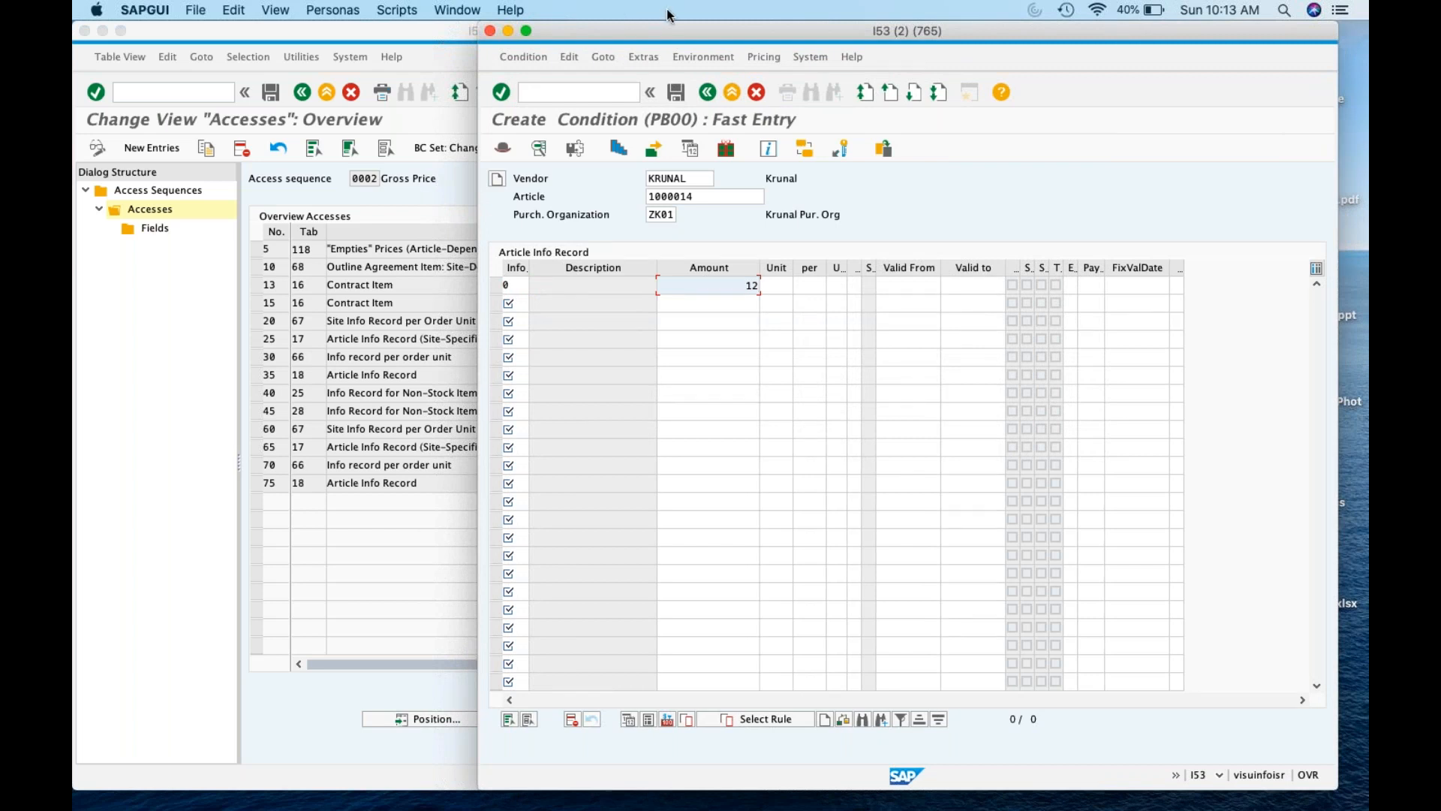
left_click(776, 285)
type("ea")
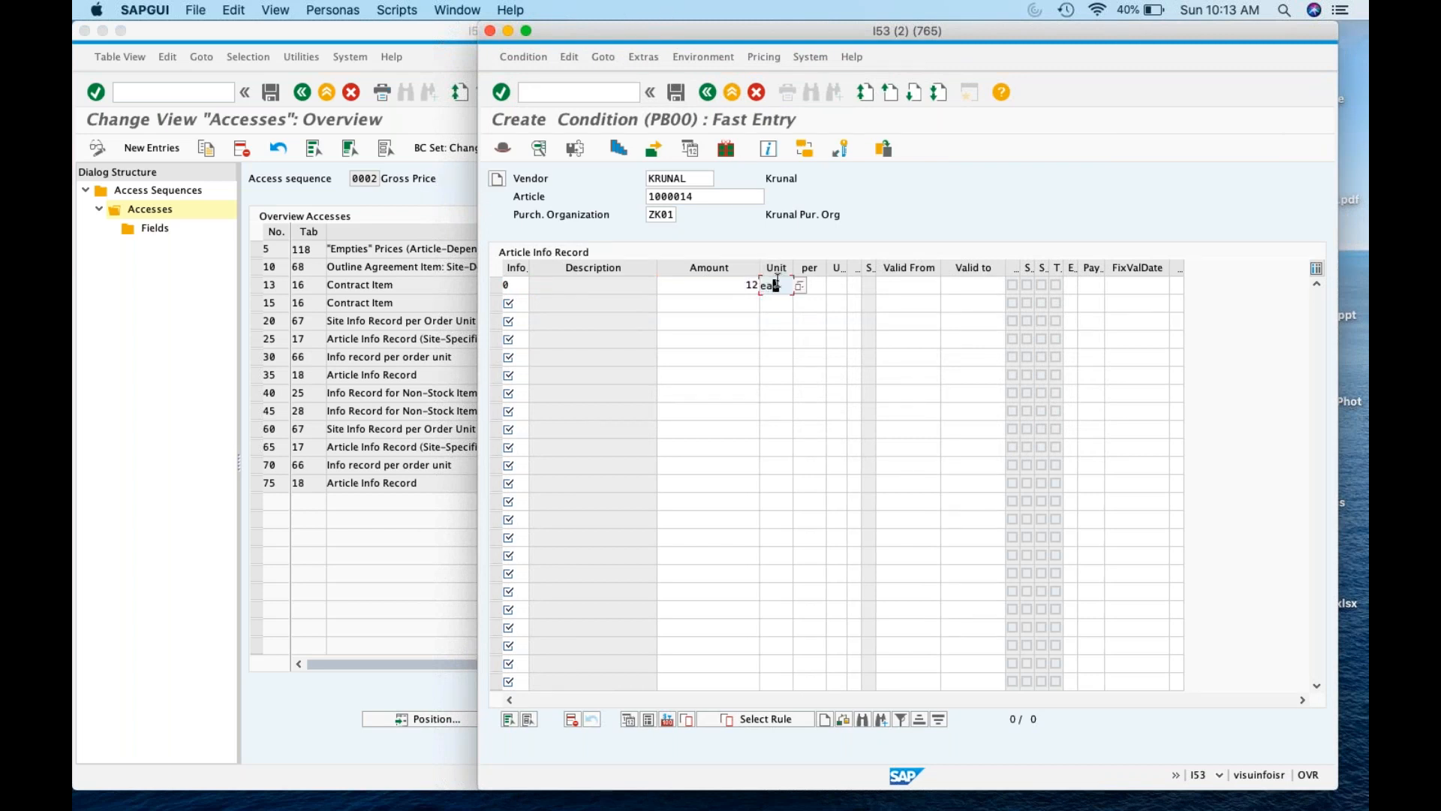
key("BackSpace")
key("BackSpace")
key("Return")
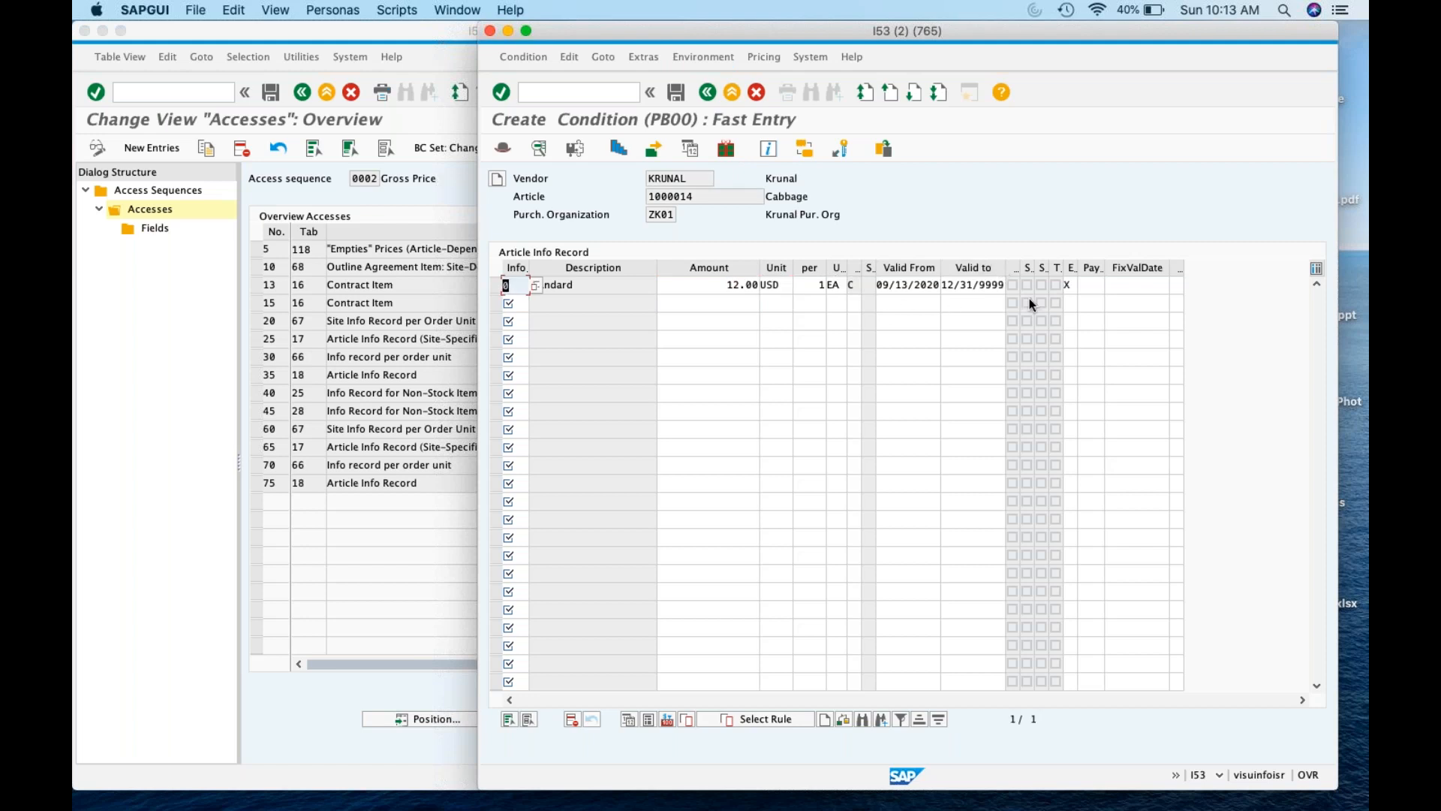
left_click(677, 102)
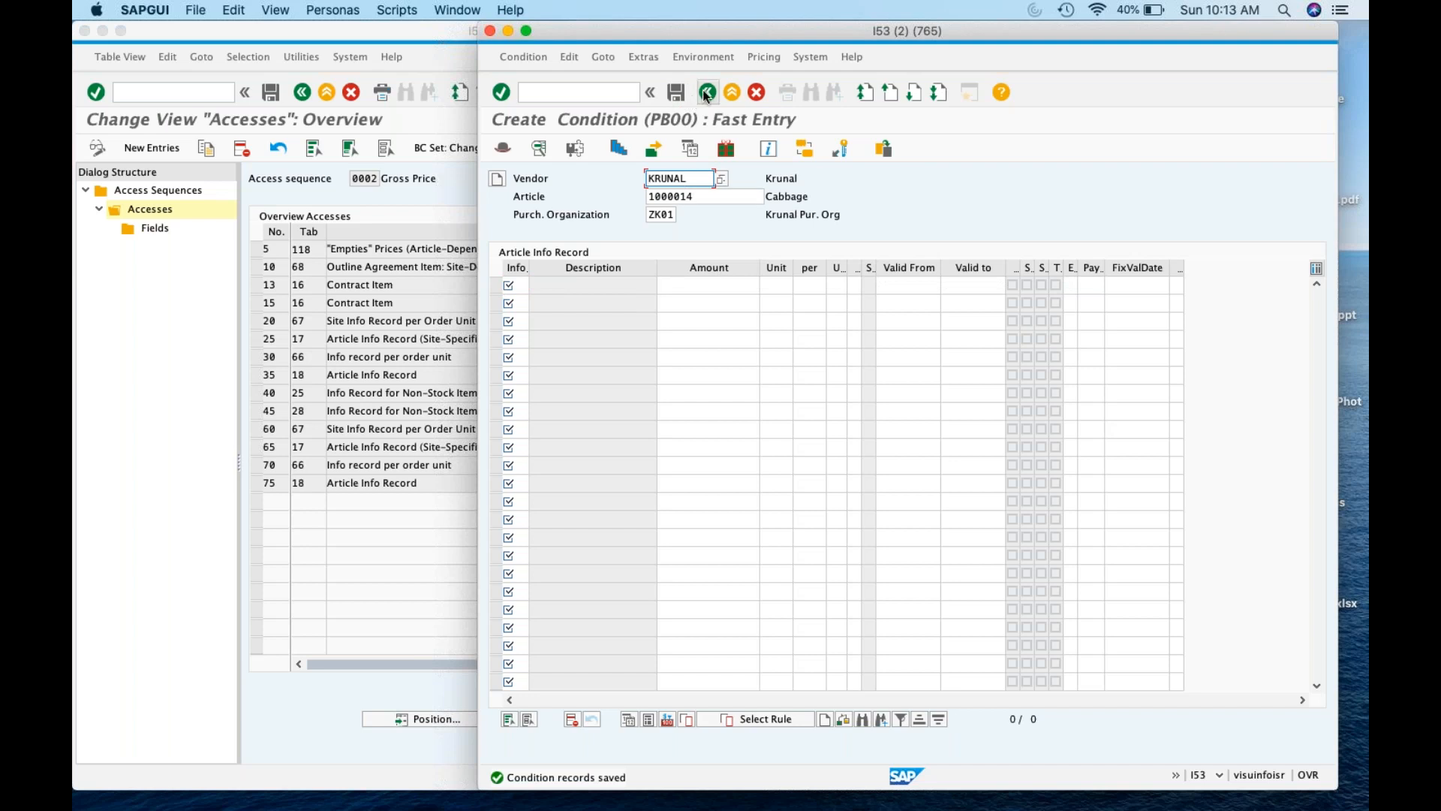
Query table A018 in SE16N filtered on article 1000014
left_click(585, 93)
type("/nse16n")
key("Return")
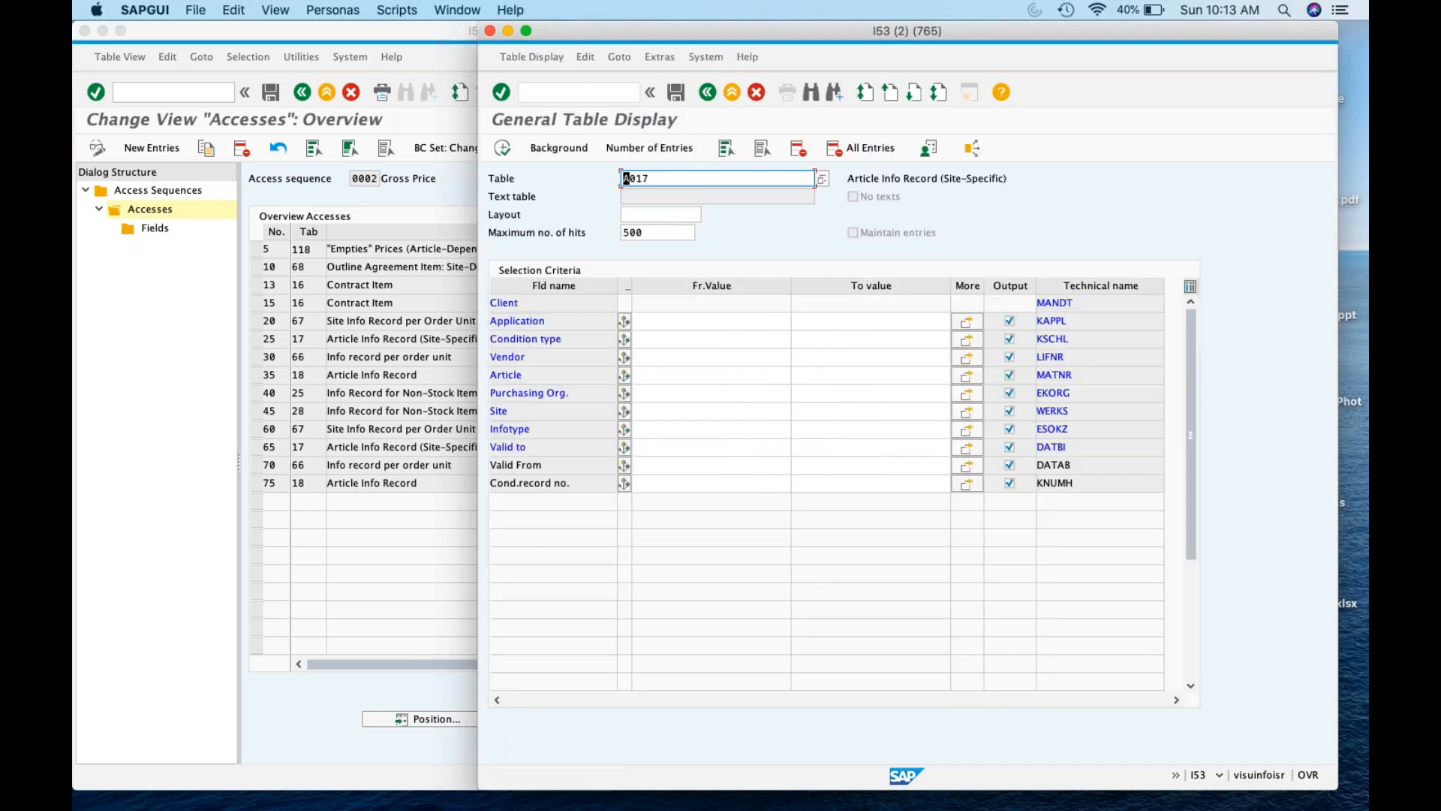
type("A018")
key("Return")
left_click(659, 378)
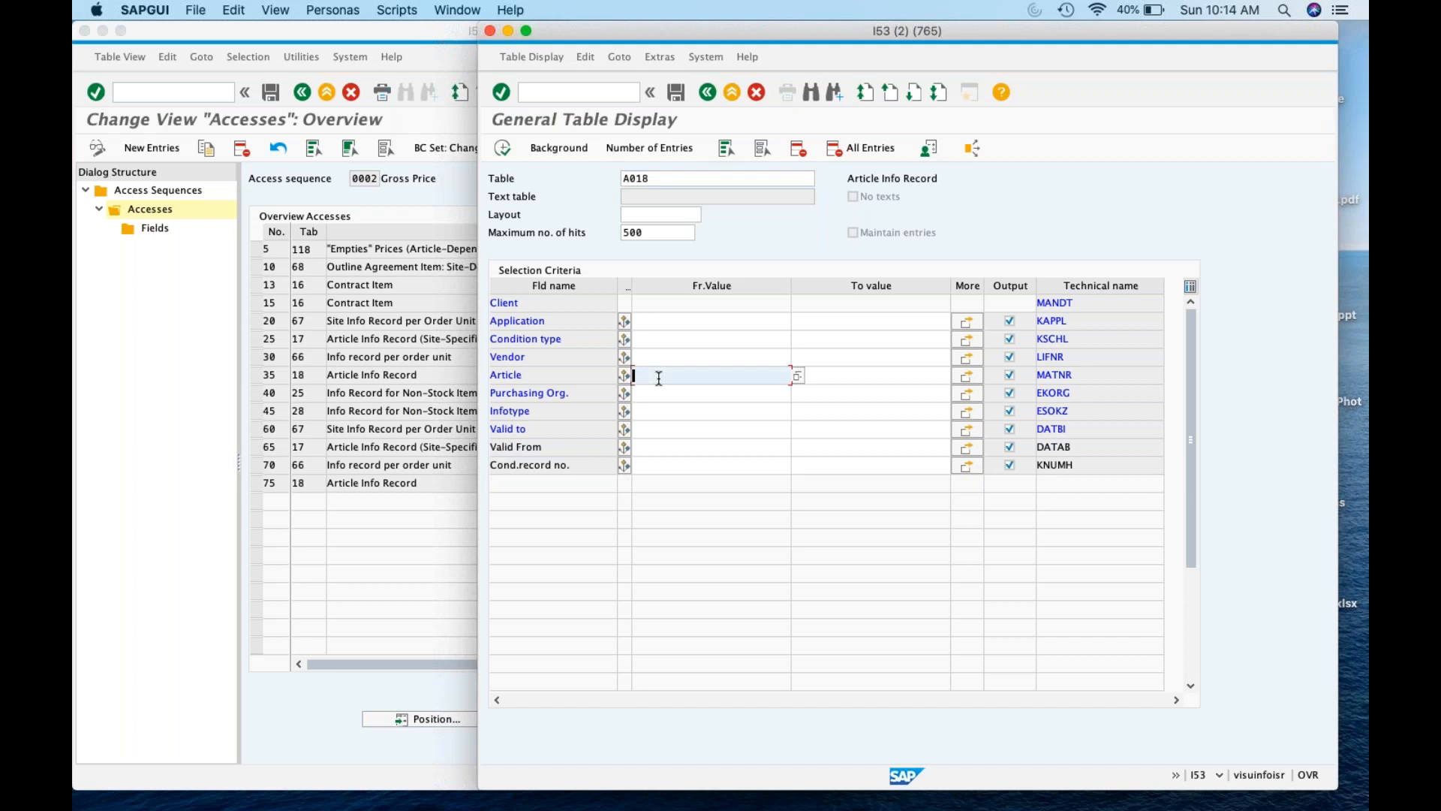
key("super+v")
left_click(500, 154)
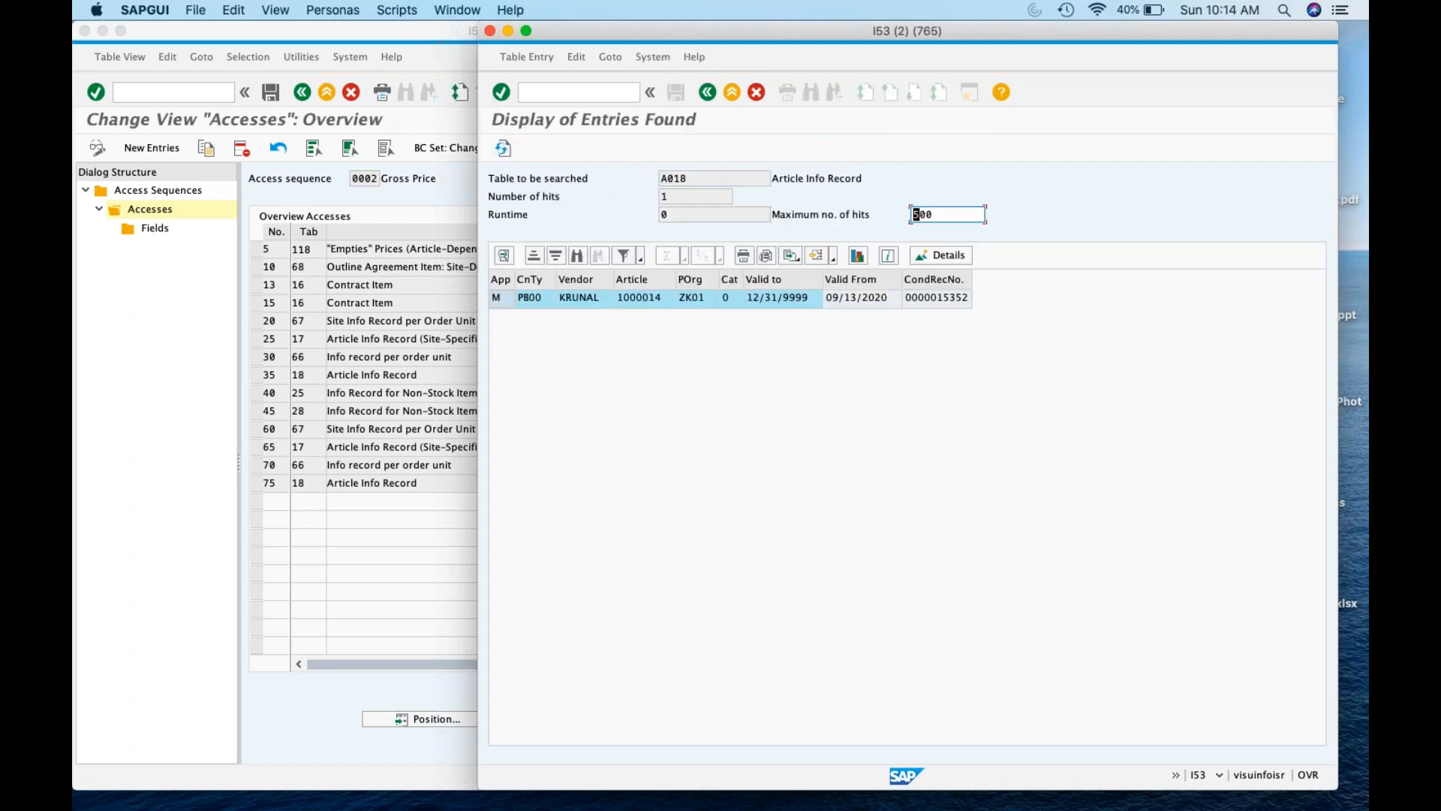
Inspect the found PB00 record's article and condition record number
left_click(597, 307)
left_click(662, 309)
left_click(921, 300)
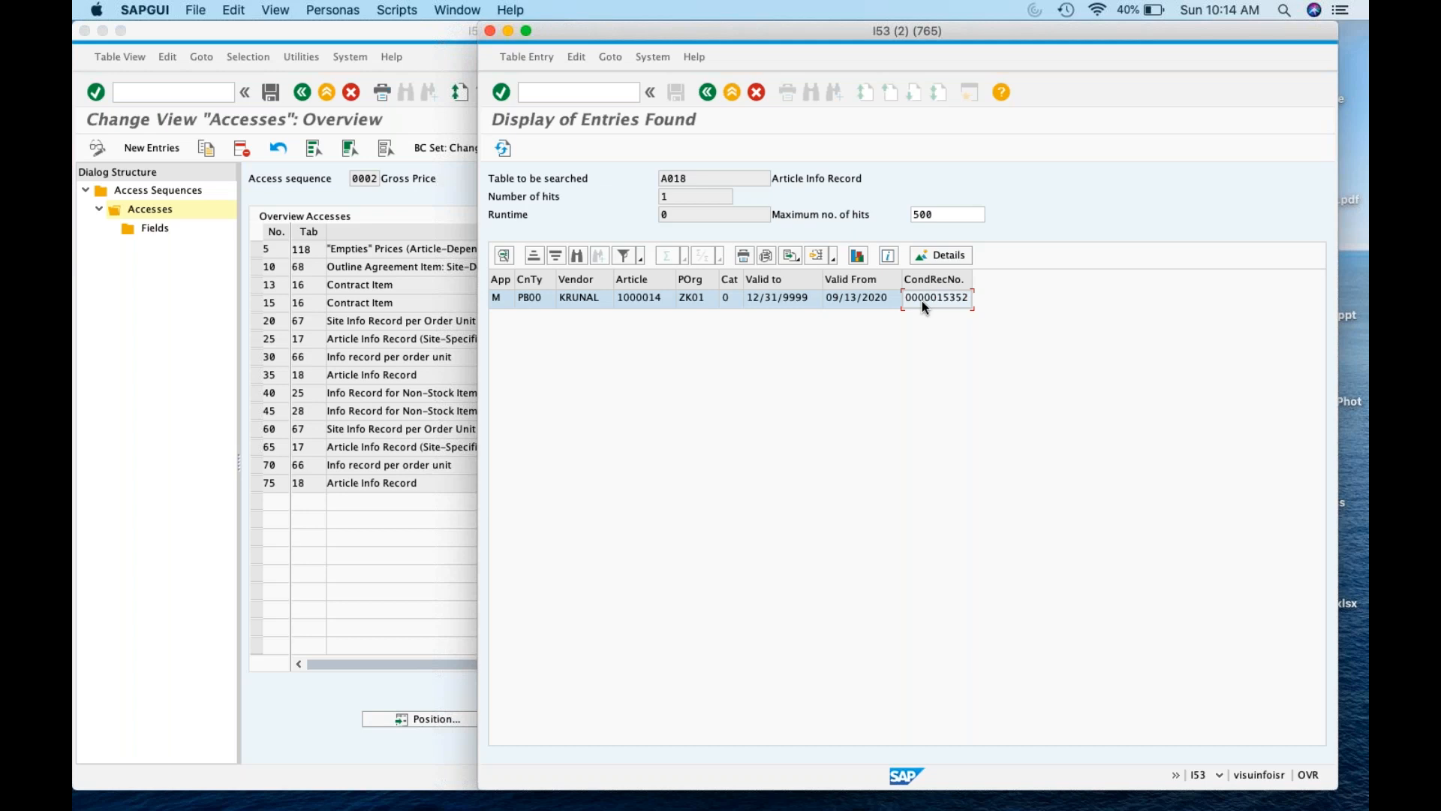
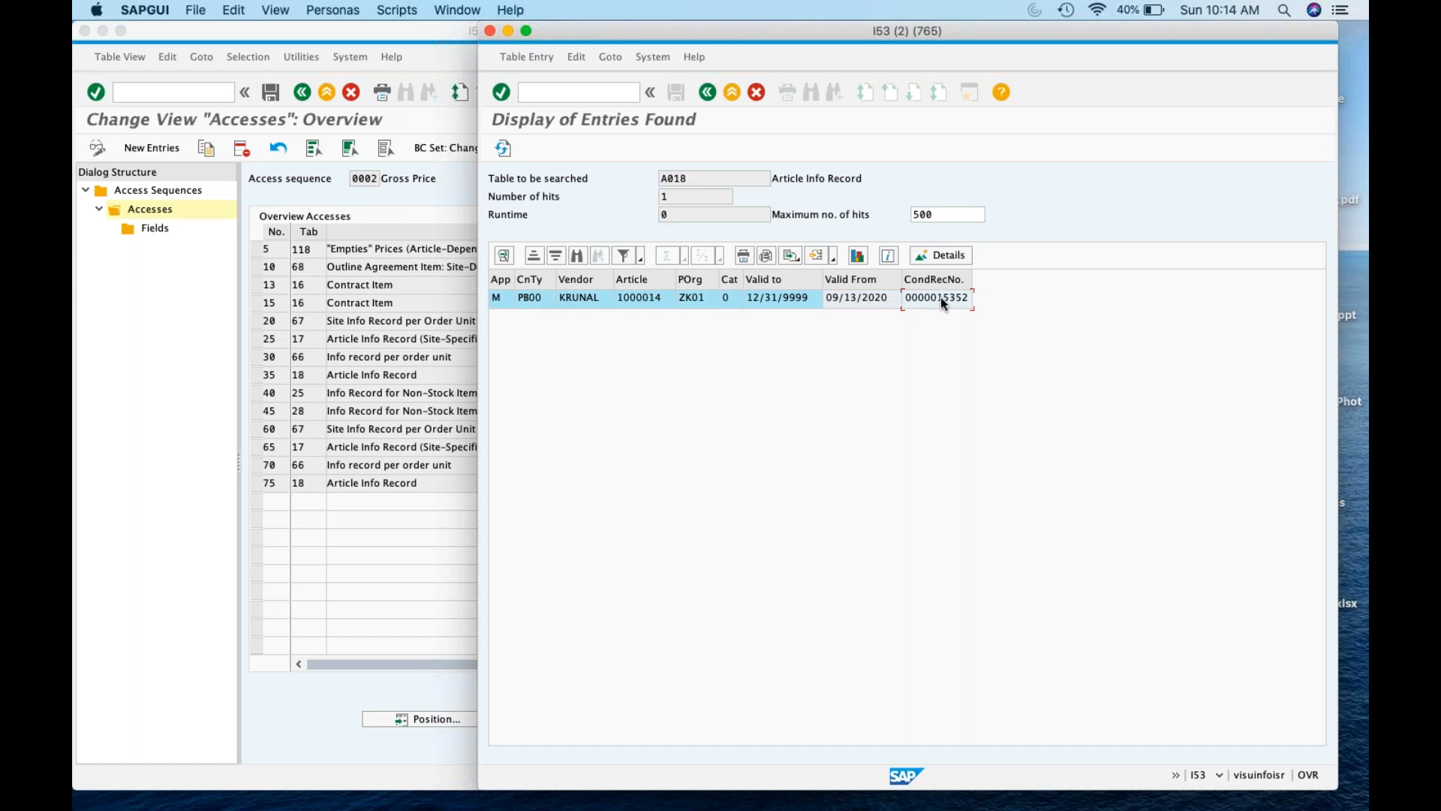
left_click(707, 91)
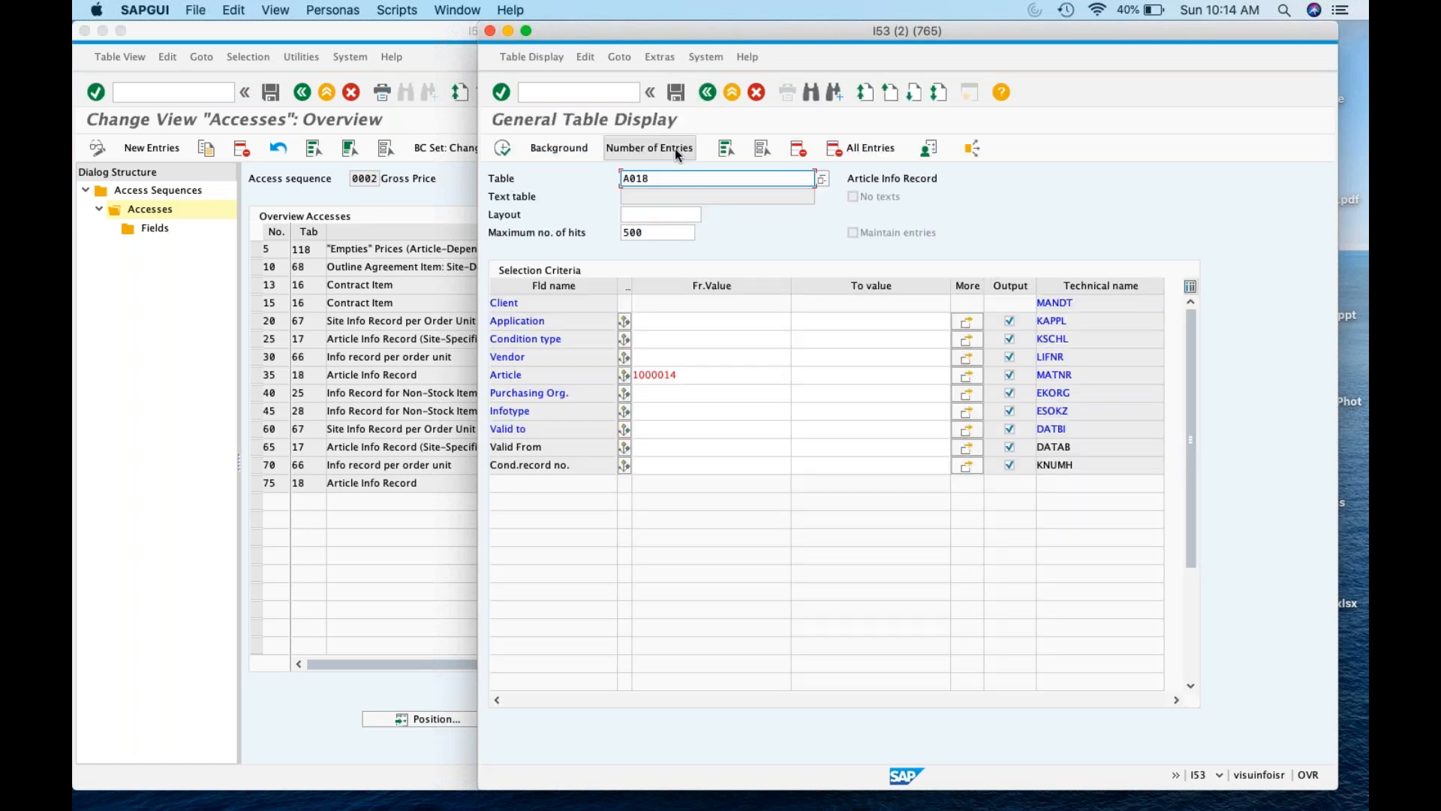
type("konp")
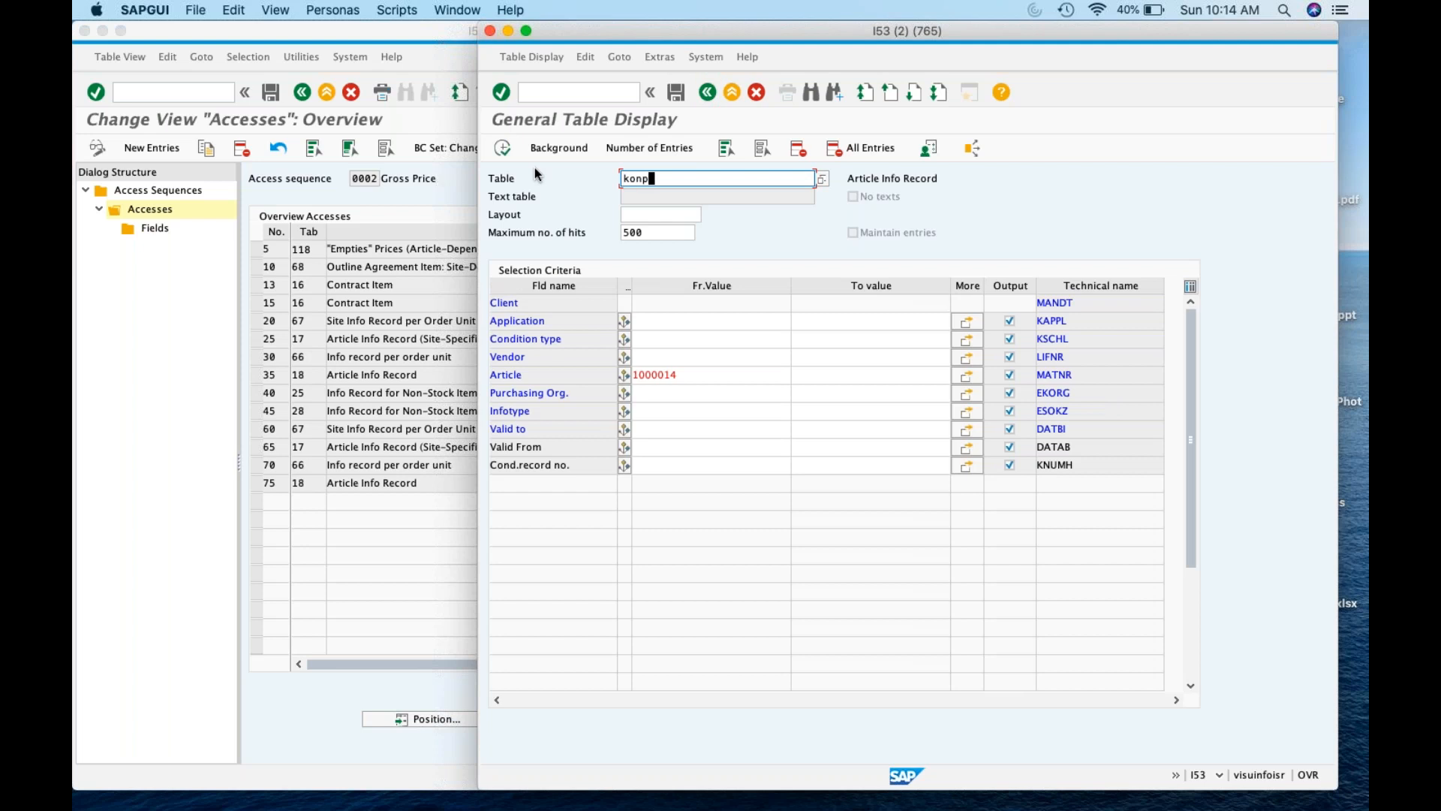
key("Return")
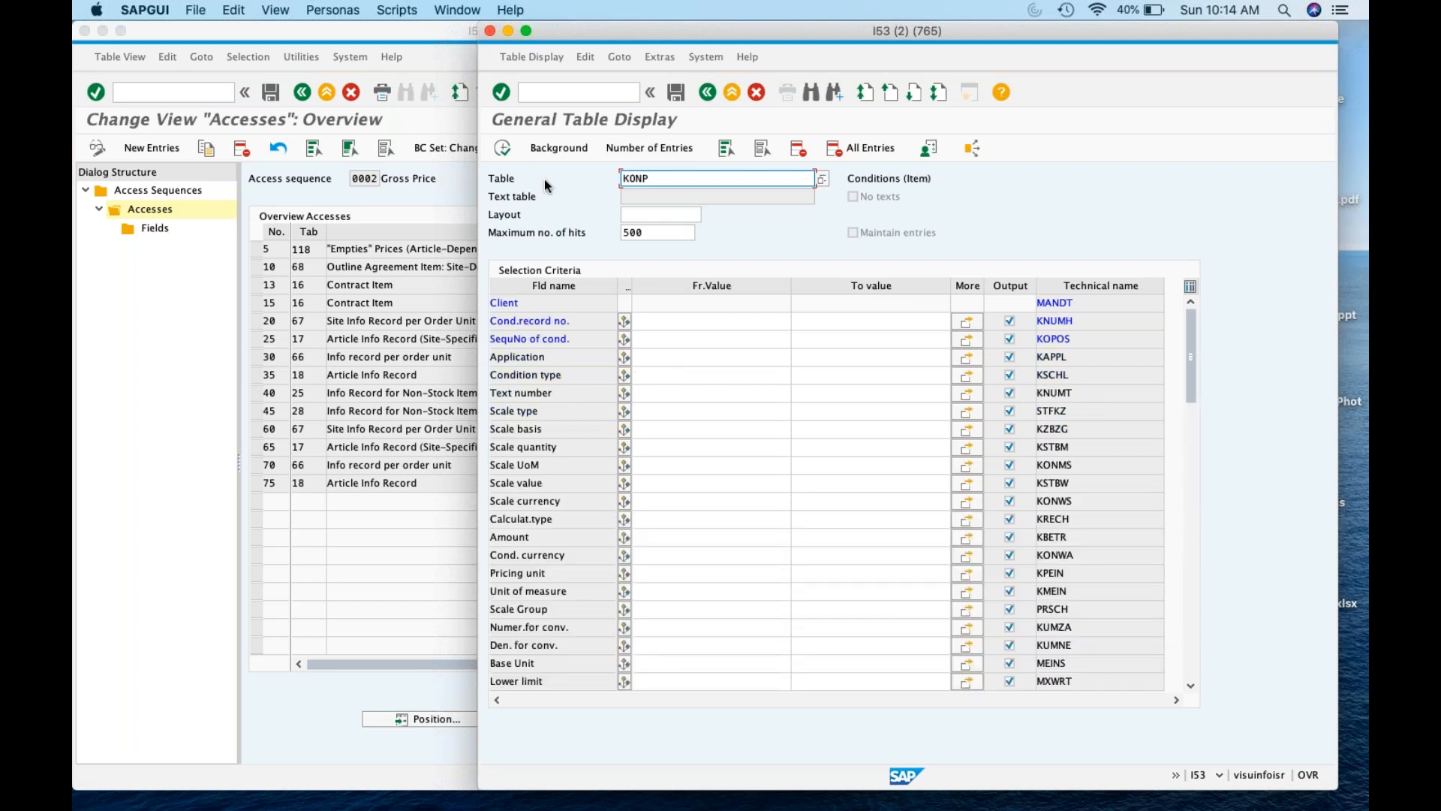
left_click(663, 327)
key("super+v")
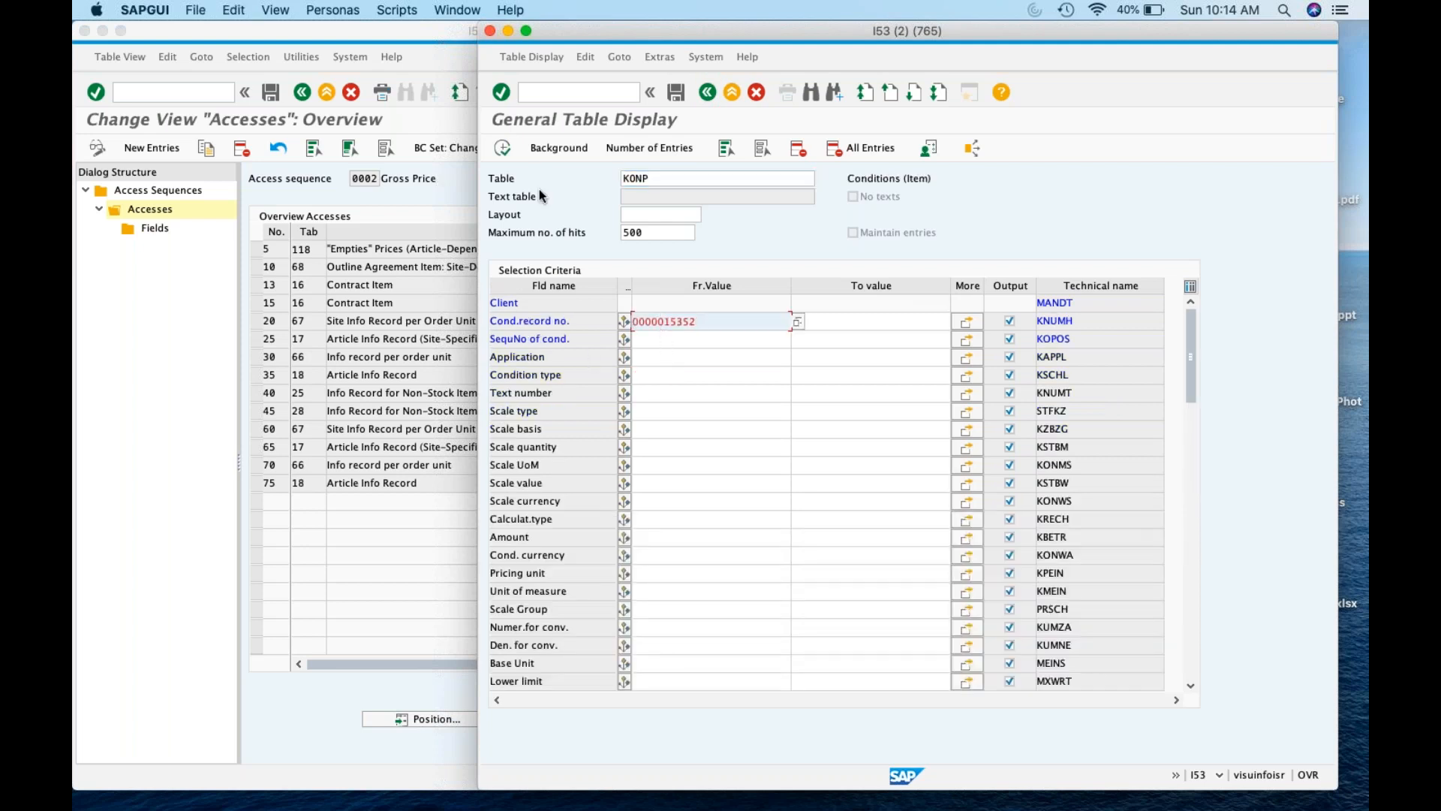
left_click(502, 148)
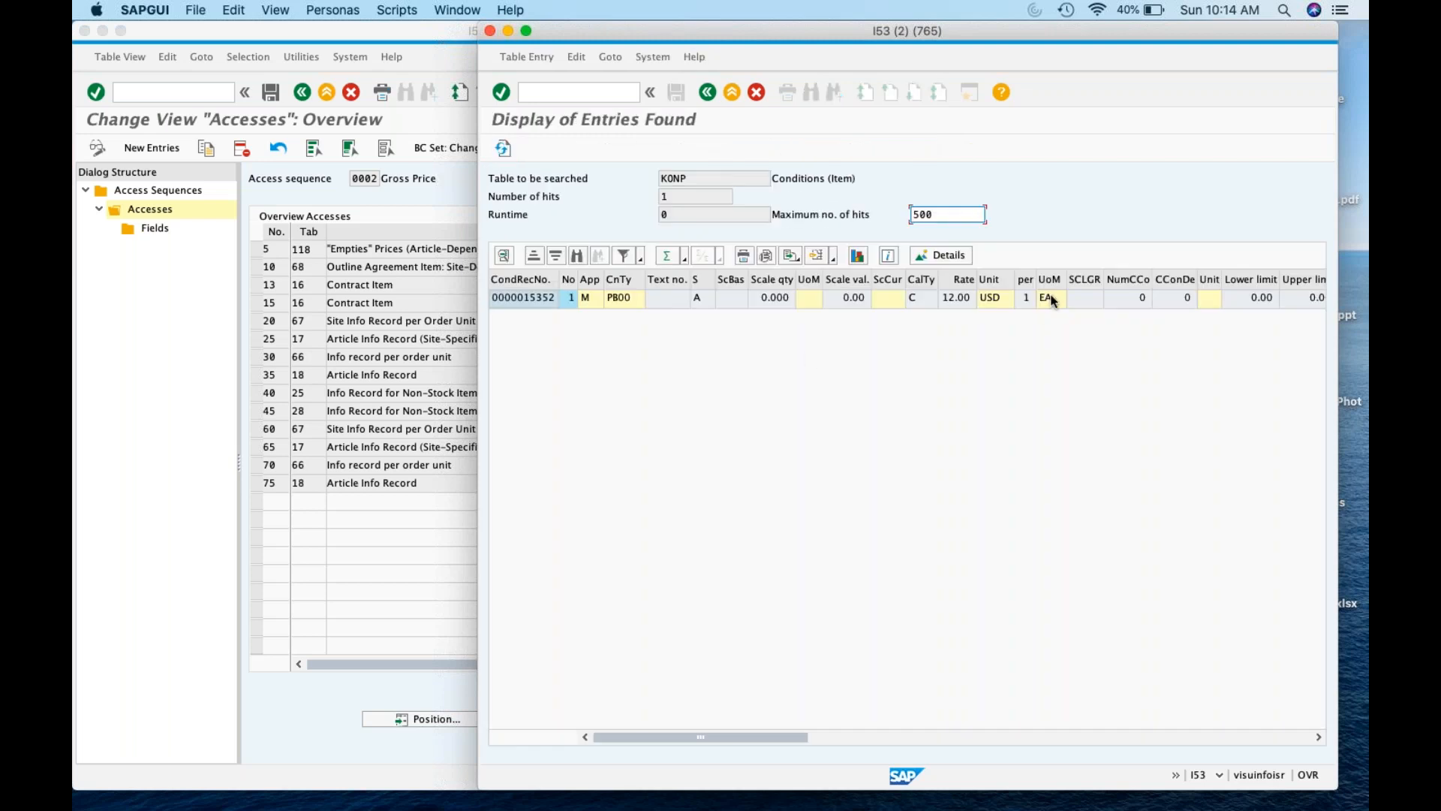
left_click(967, 297)
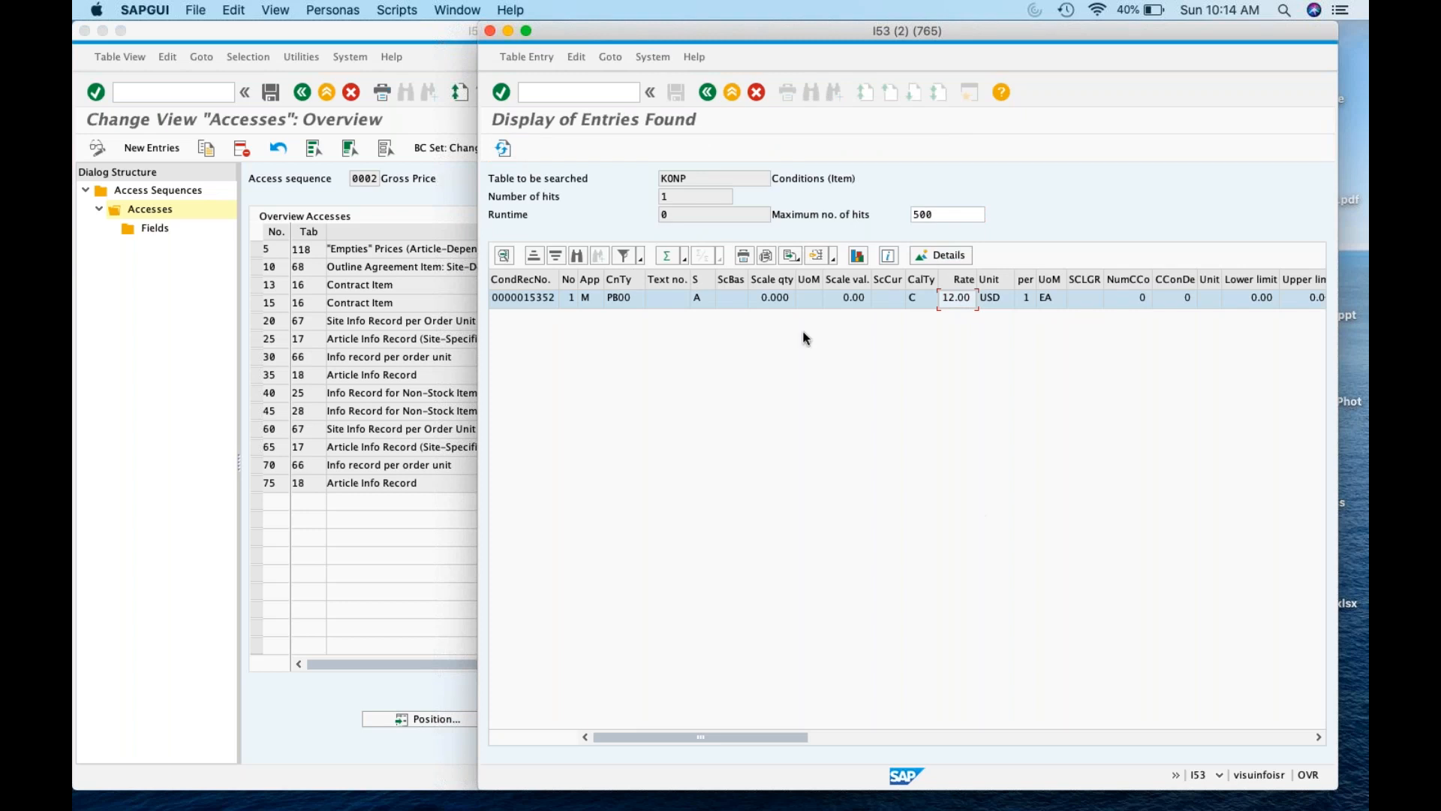
left_click(567, 93)
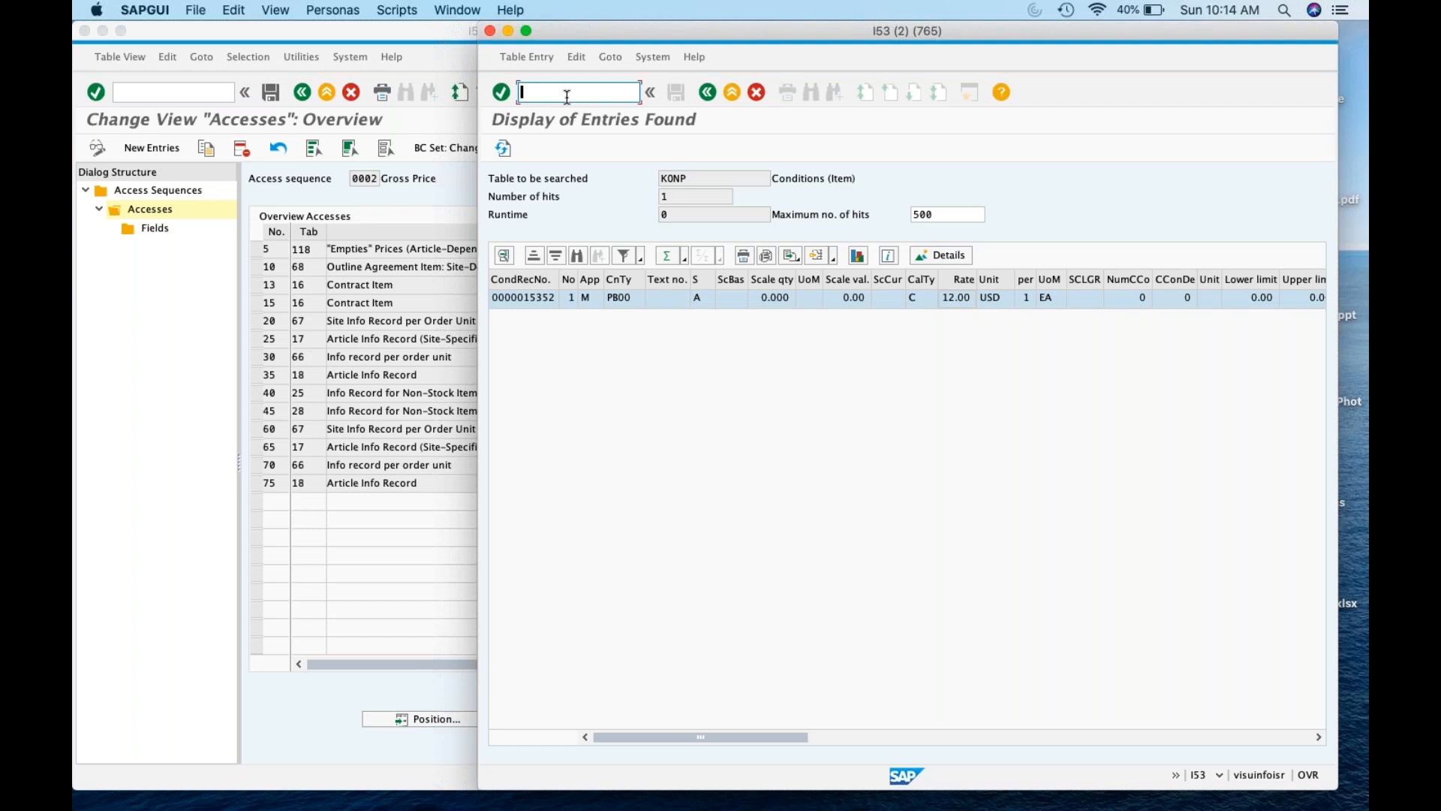
type("/")
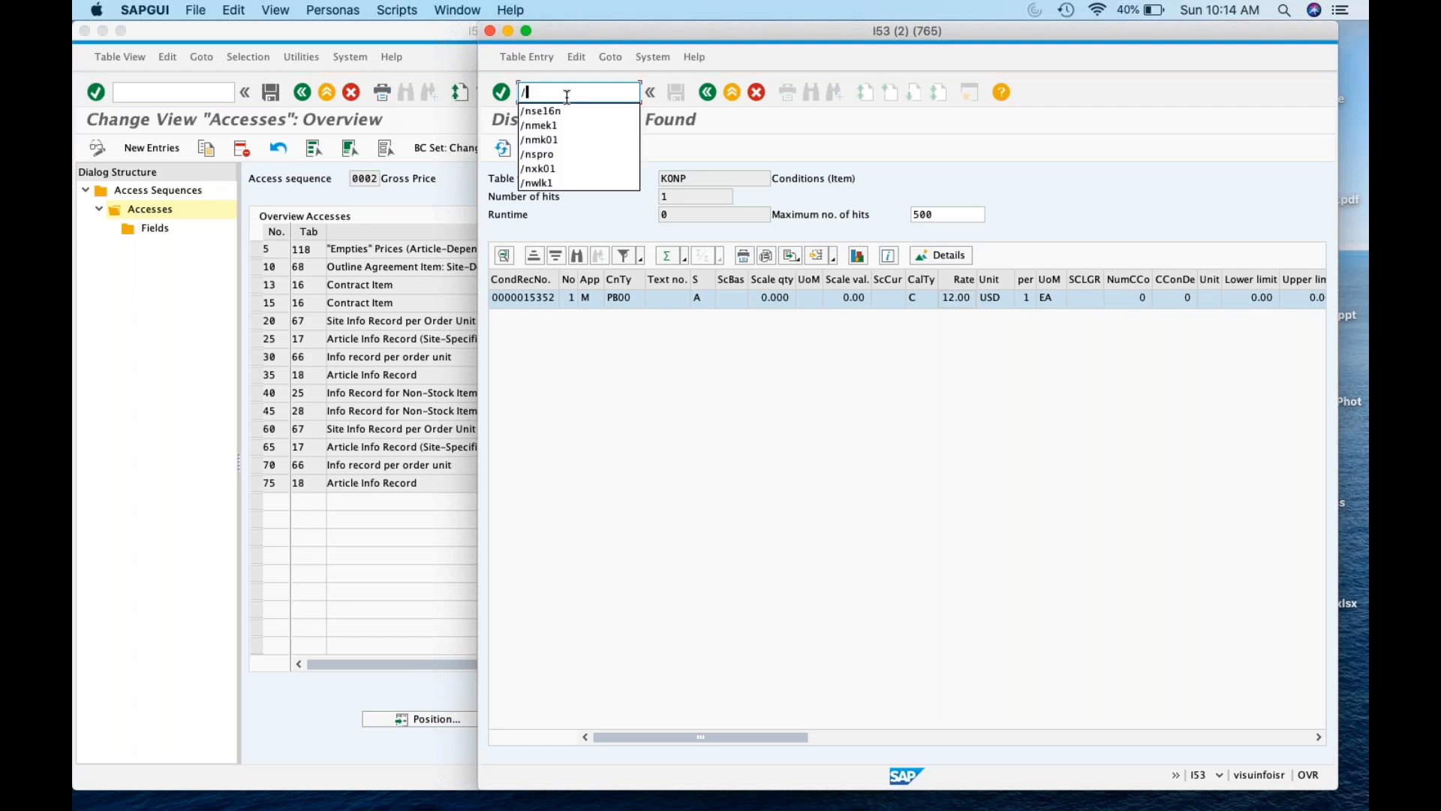
key("BackSpace")
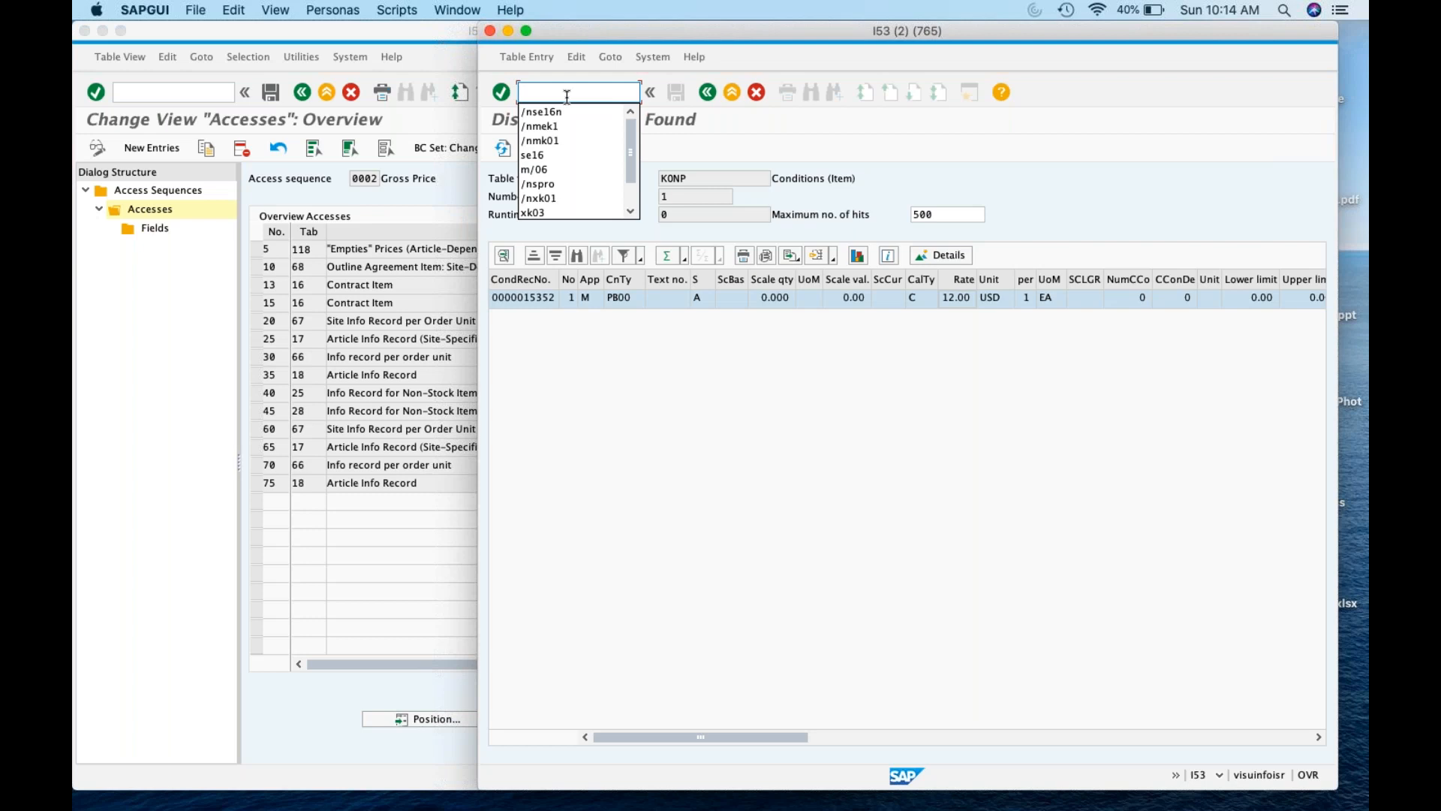
Return to the pricing IMG and open Schema Groups: Vendor under Define Schema Group
left_click(374, 406)
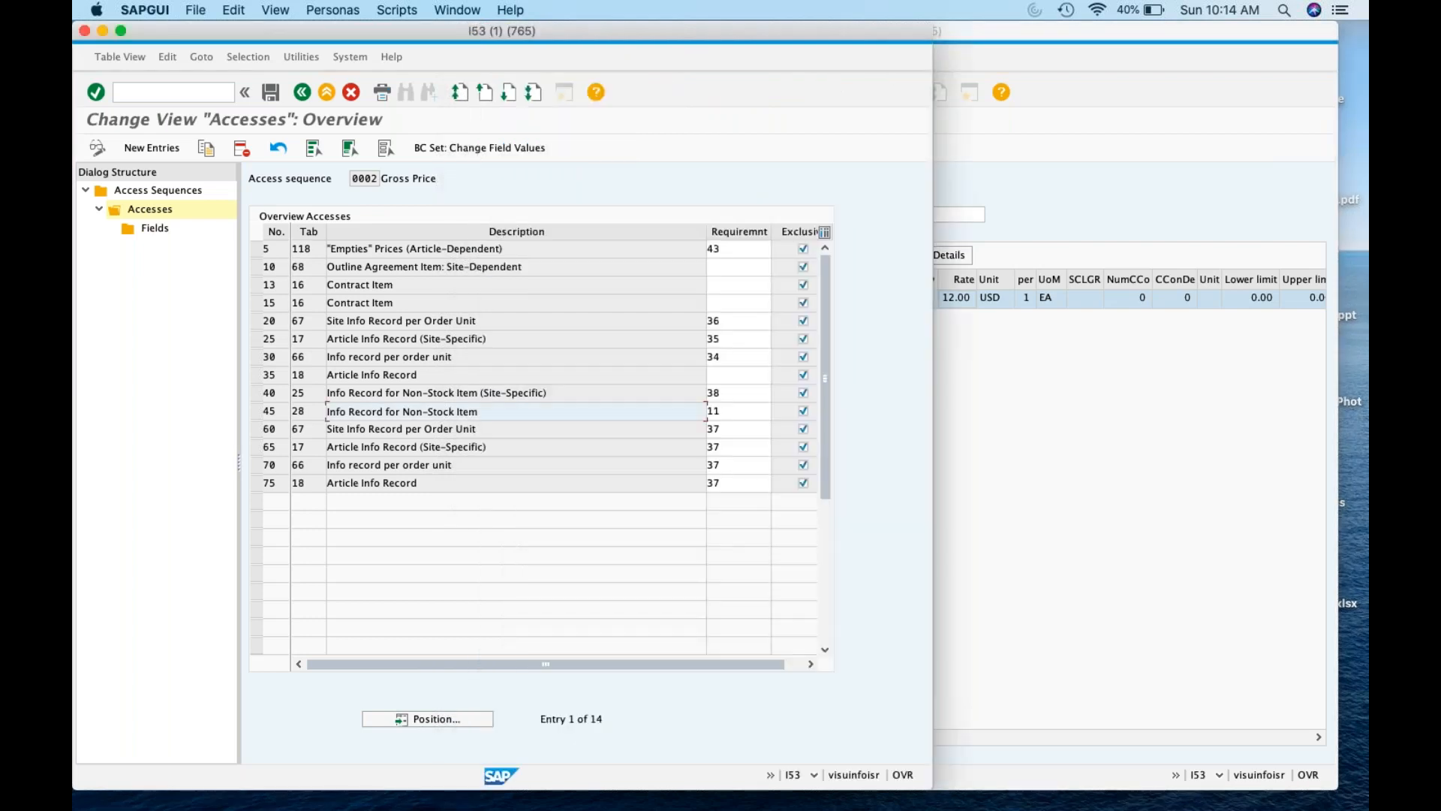
left_click(304, 90)
left_click(303, 92)
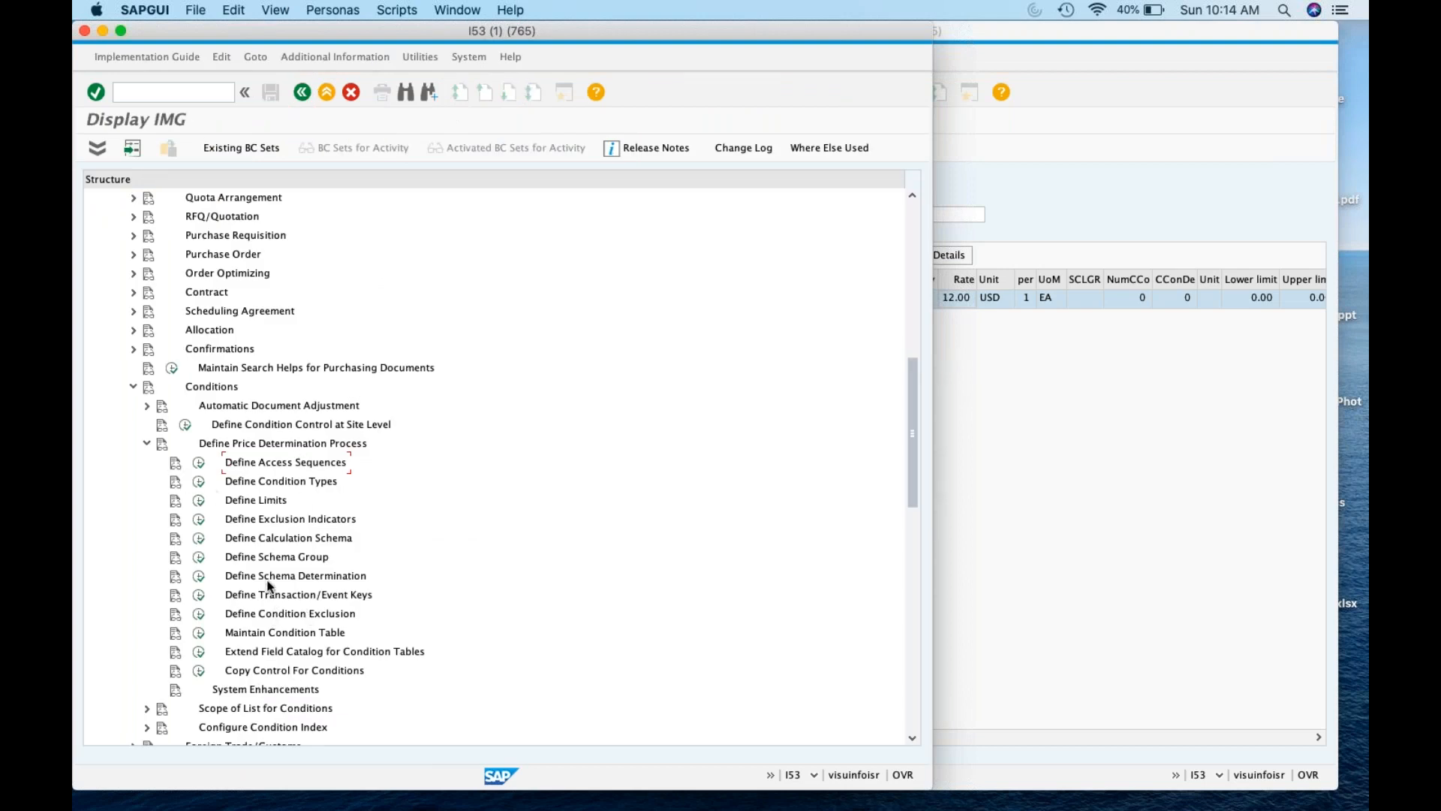
left_click(199, 563)
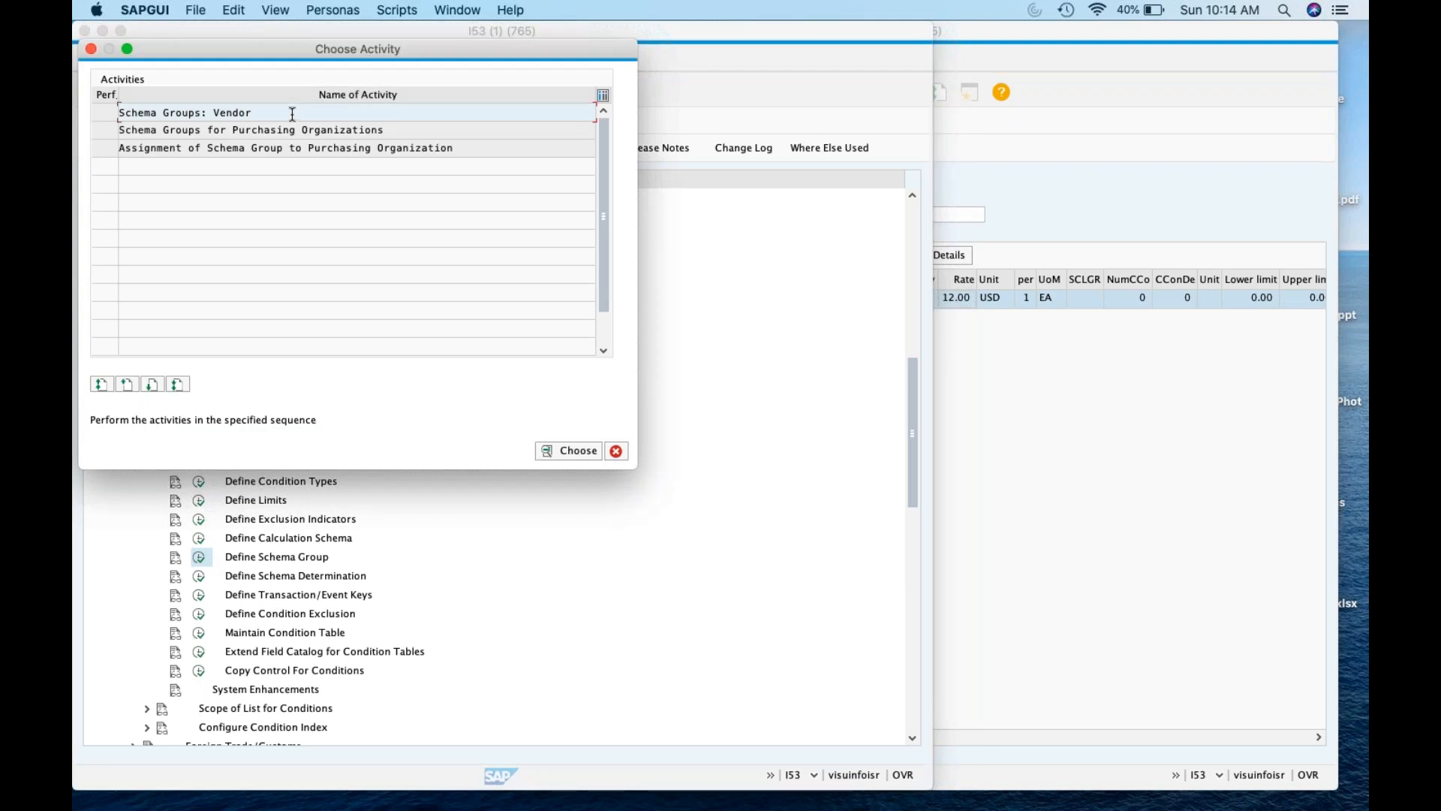
double_click(292, 114)
left_click(157, 261)
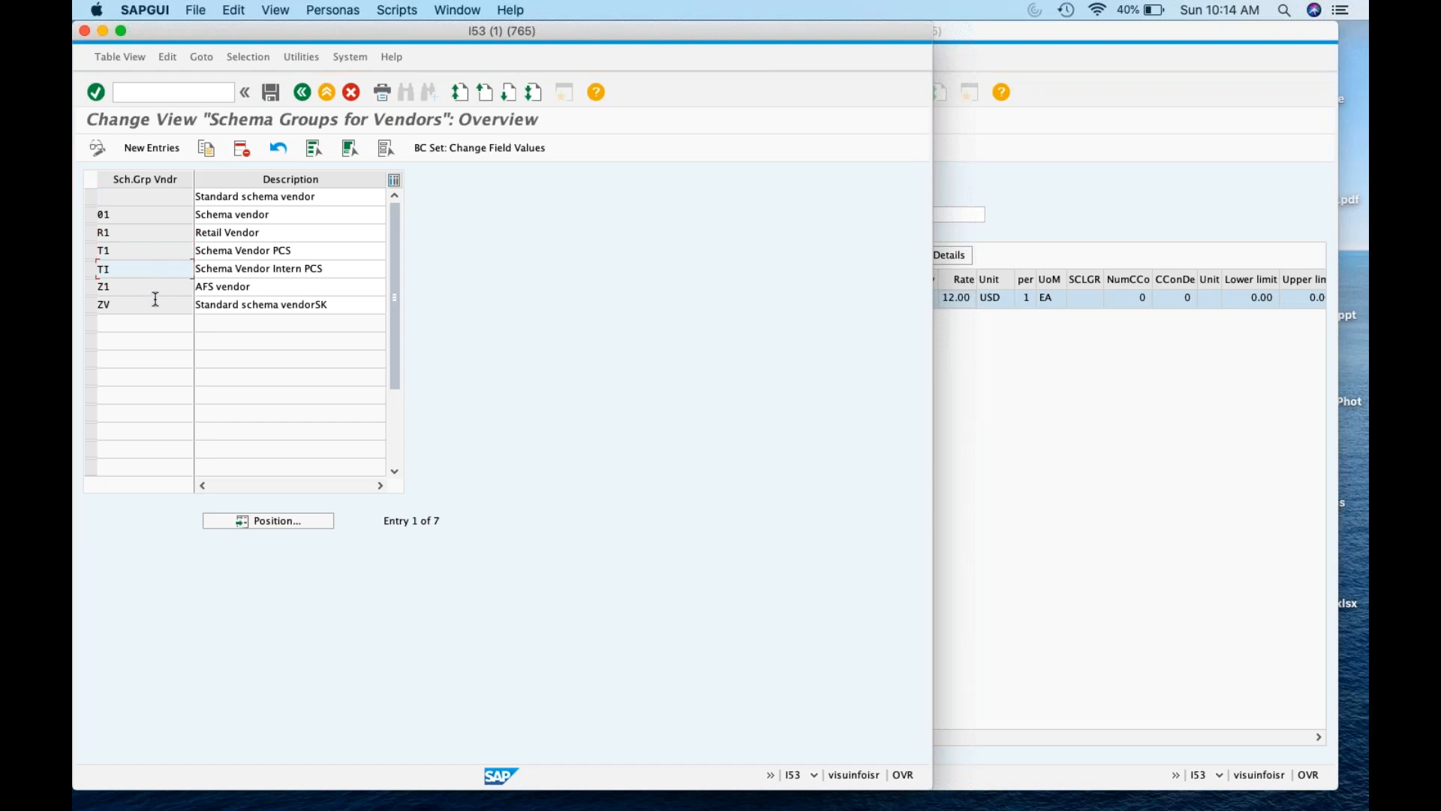
Add a new vendor schema group Y1 with its description
left_click(171, 148)
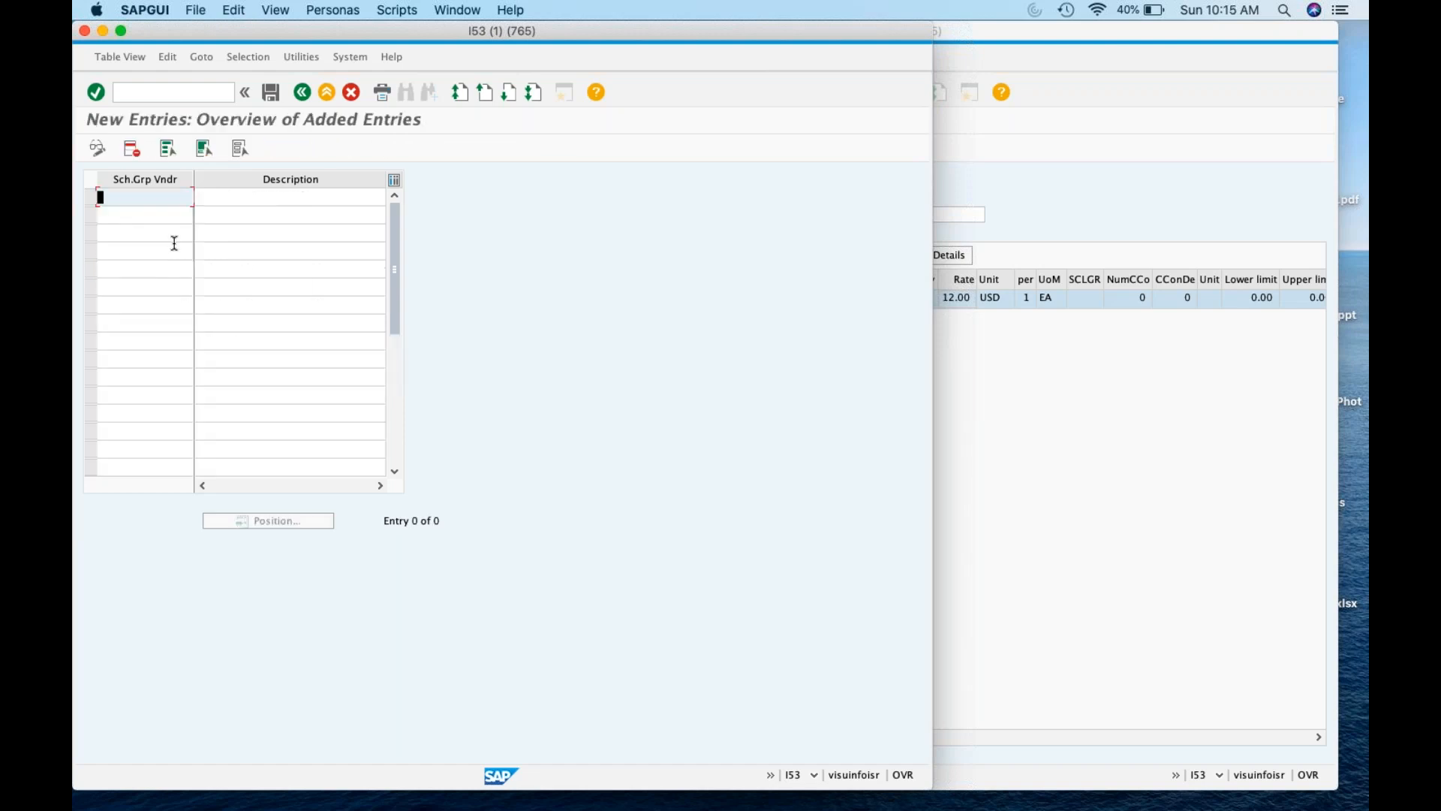
type("Y1")
key("Tab")
type("K")
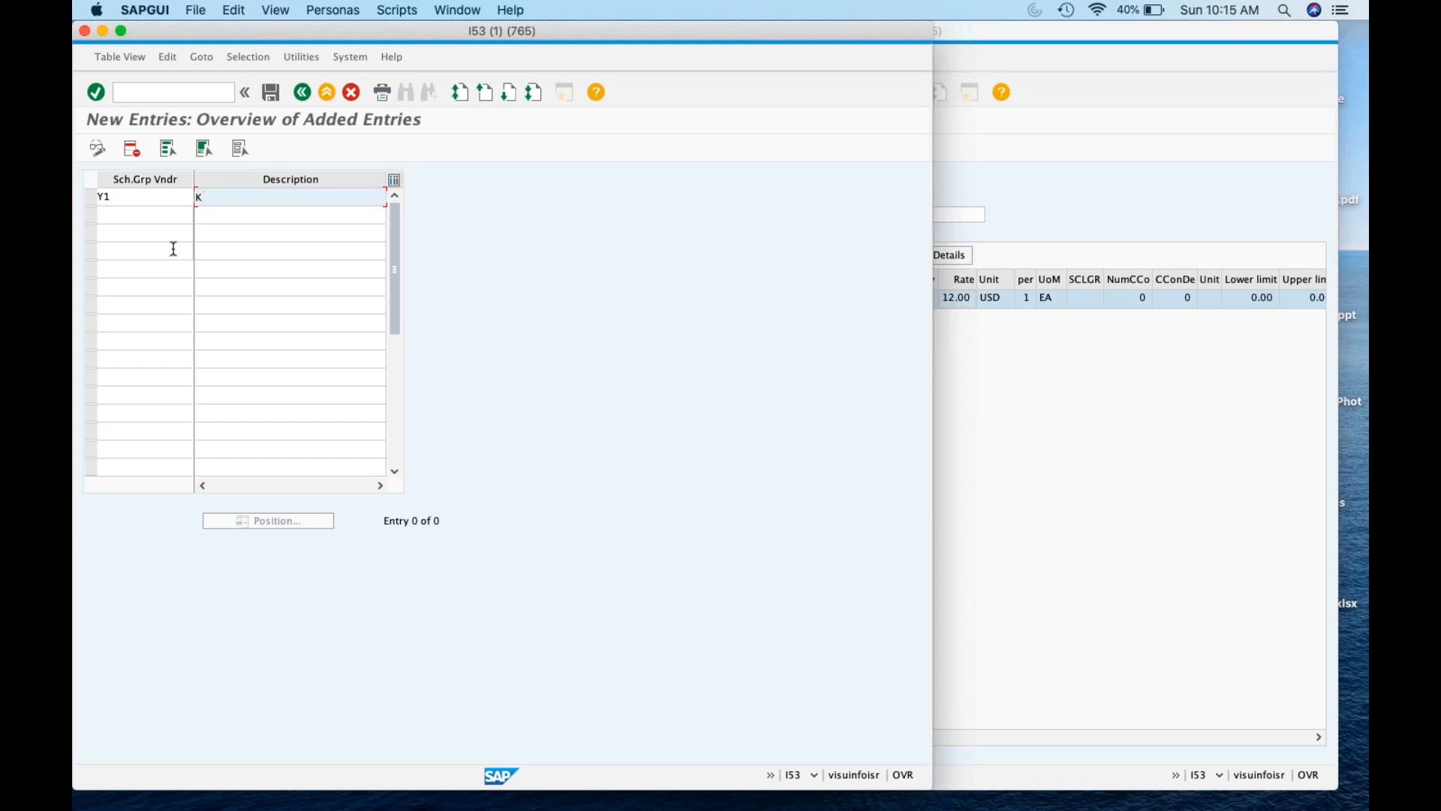
type("runal Schema Grp")
key("Return")
Save Y1 under a customizing request picked from own requests, then go back
left_click(271, 93)
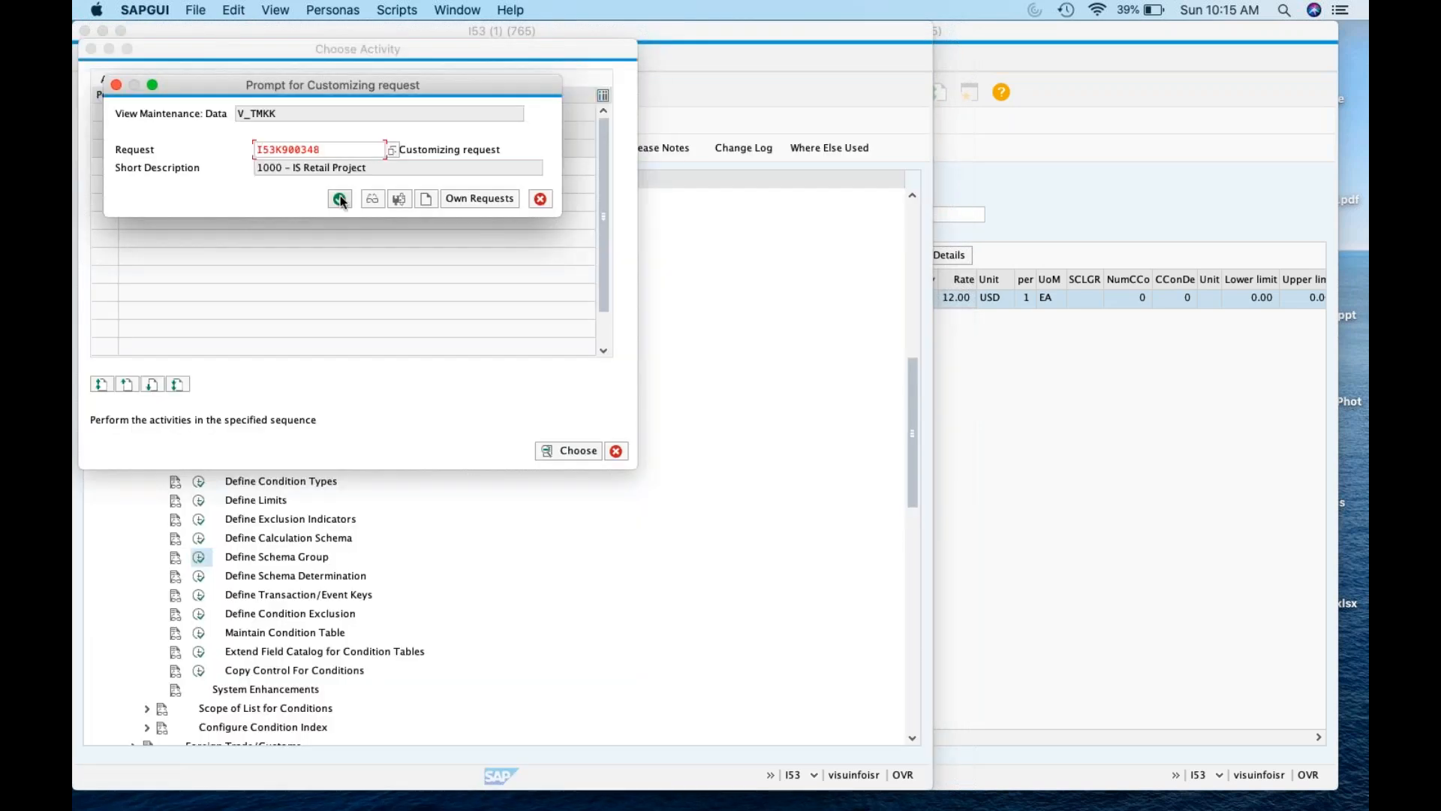
left_click(340, 199)
left_click(360, 150)
left_click(480, 199)
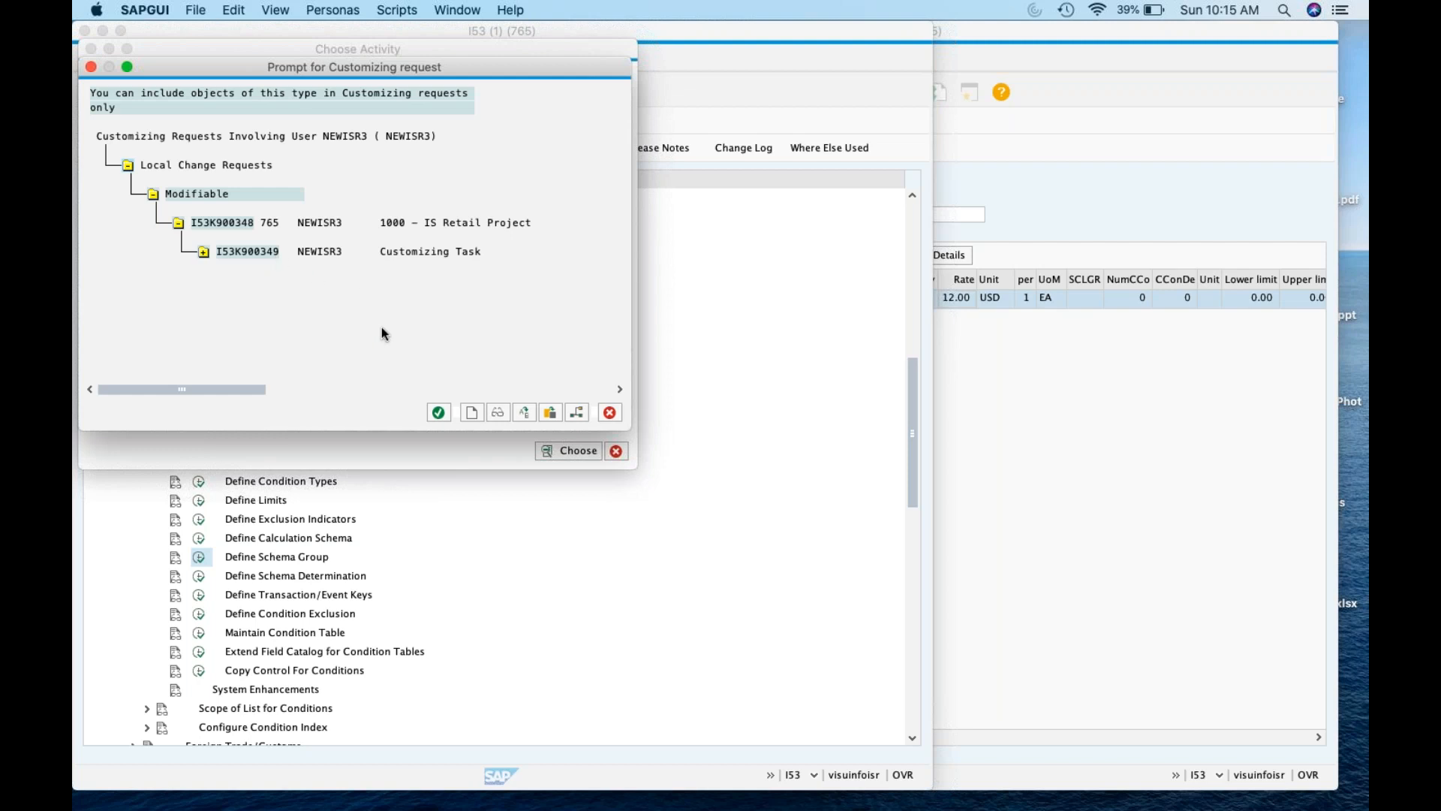
left_click(439, 413)
left_click(439, 414)
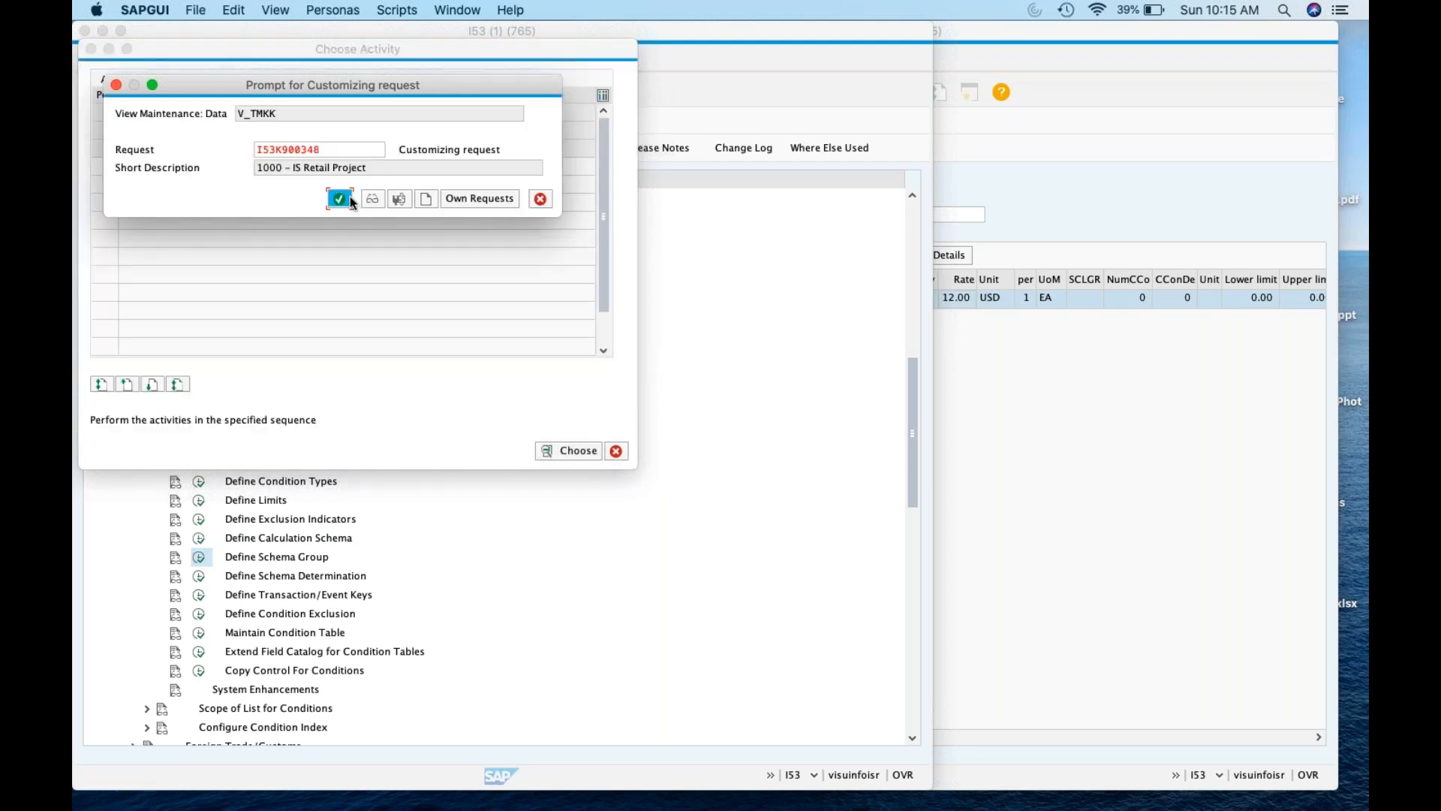
left_click(342, 199)
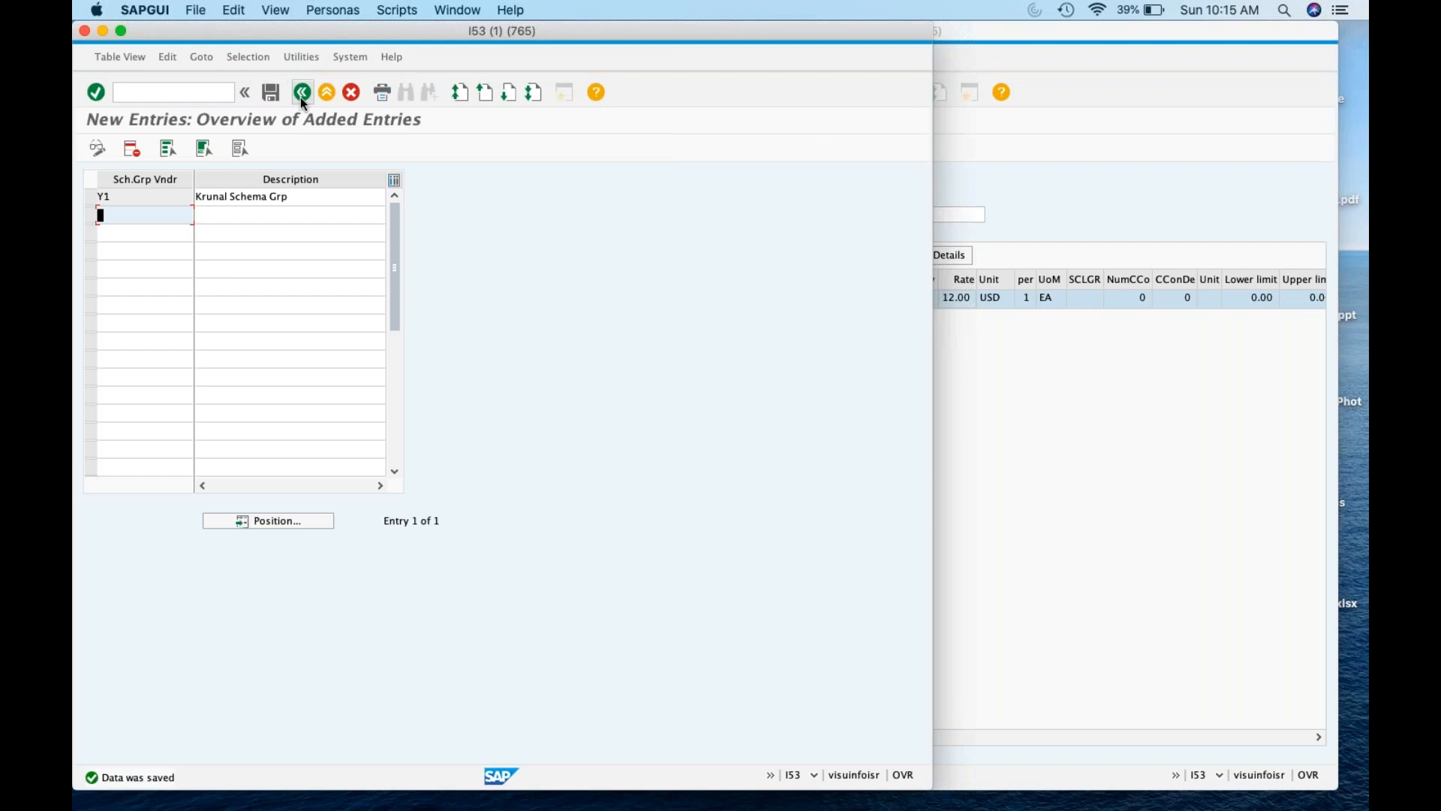
left_click(301, 99)
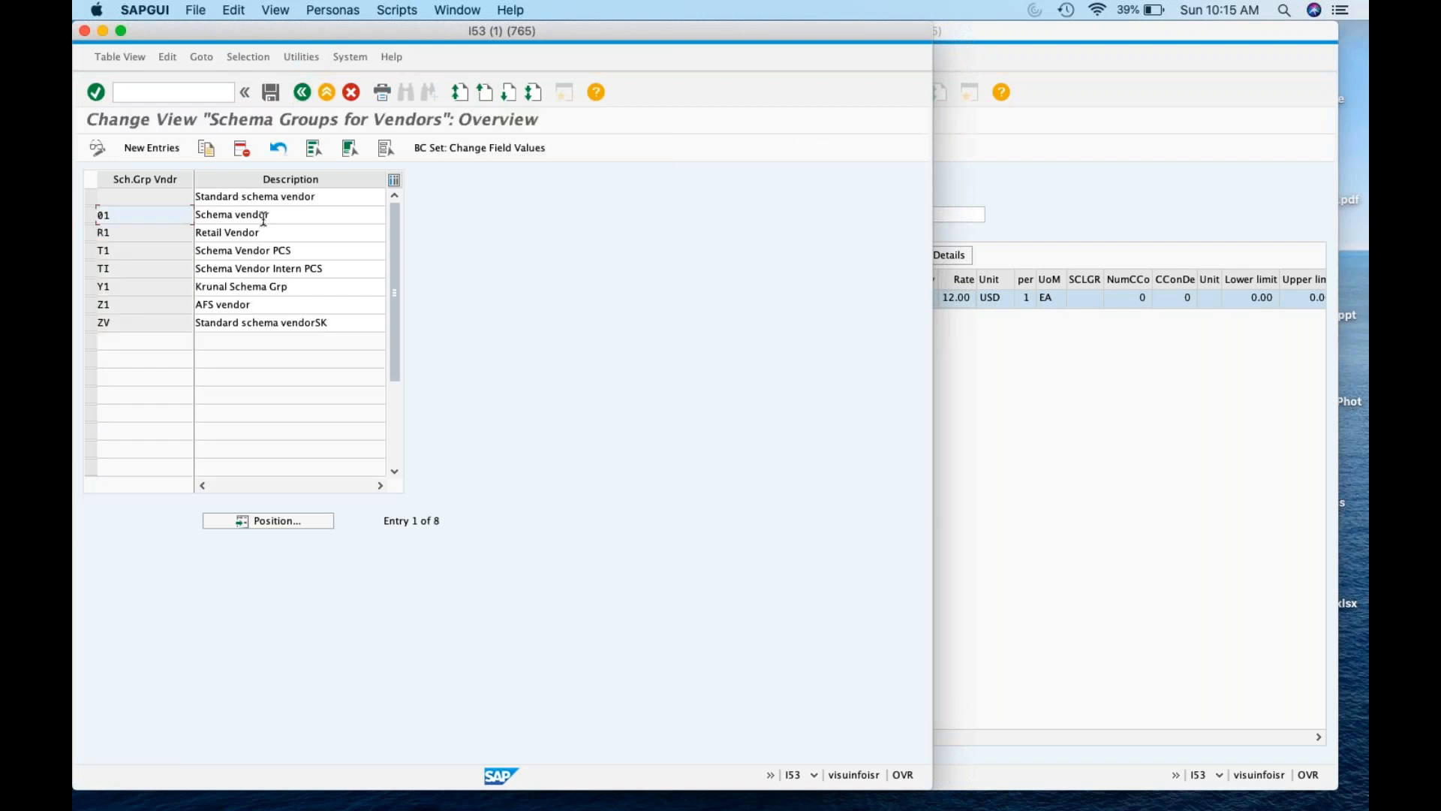
Open Schema Groups for Purchasing Organizations and start a new entry
left_click(302, 92)
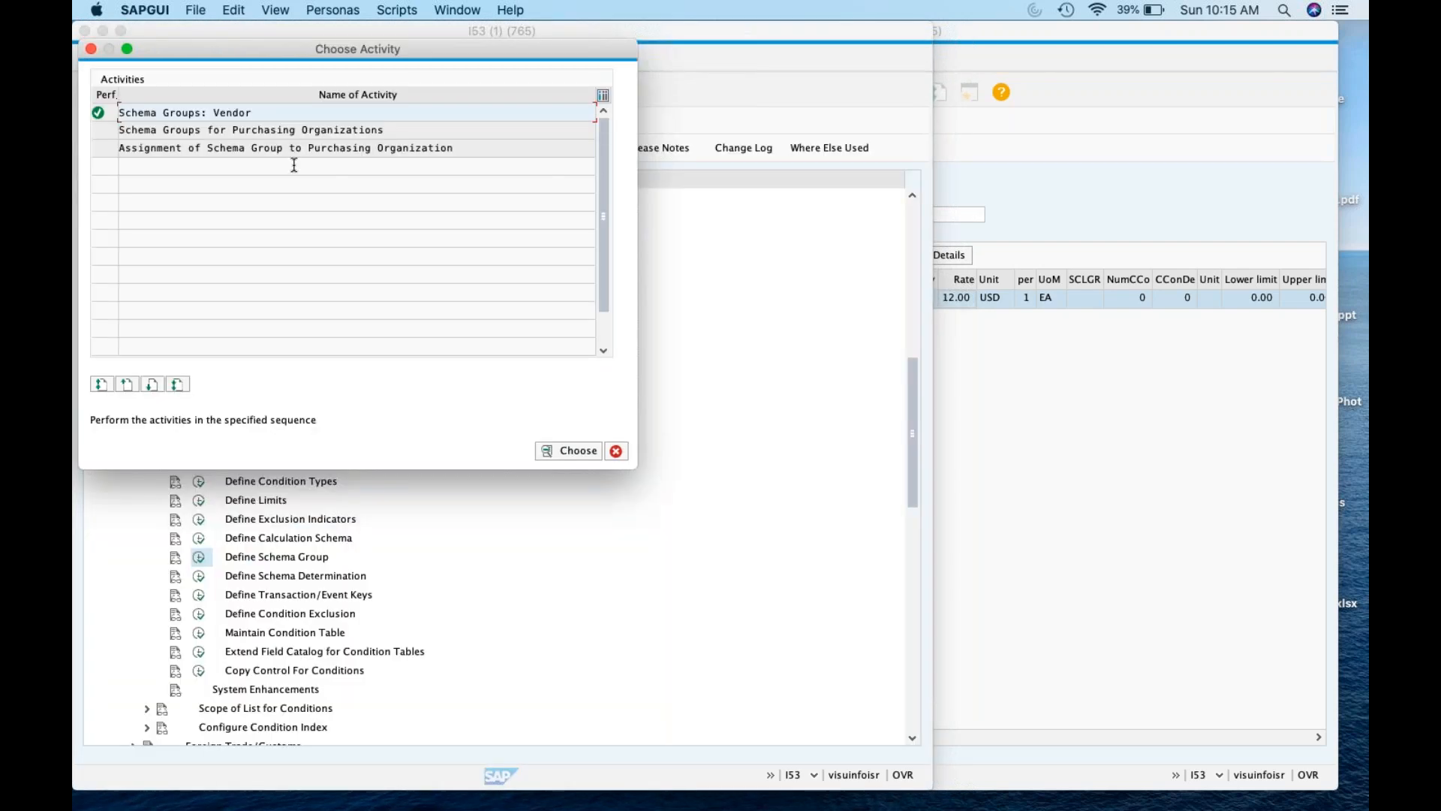
double_click(295, 129)
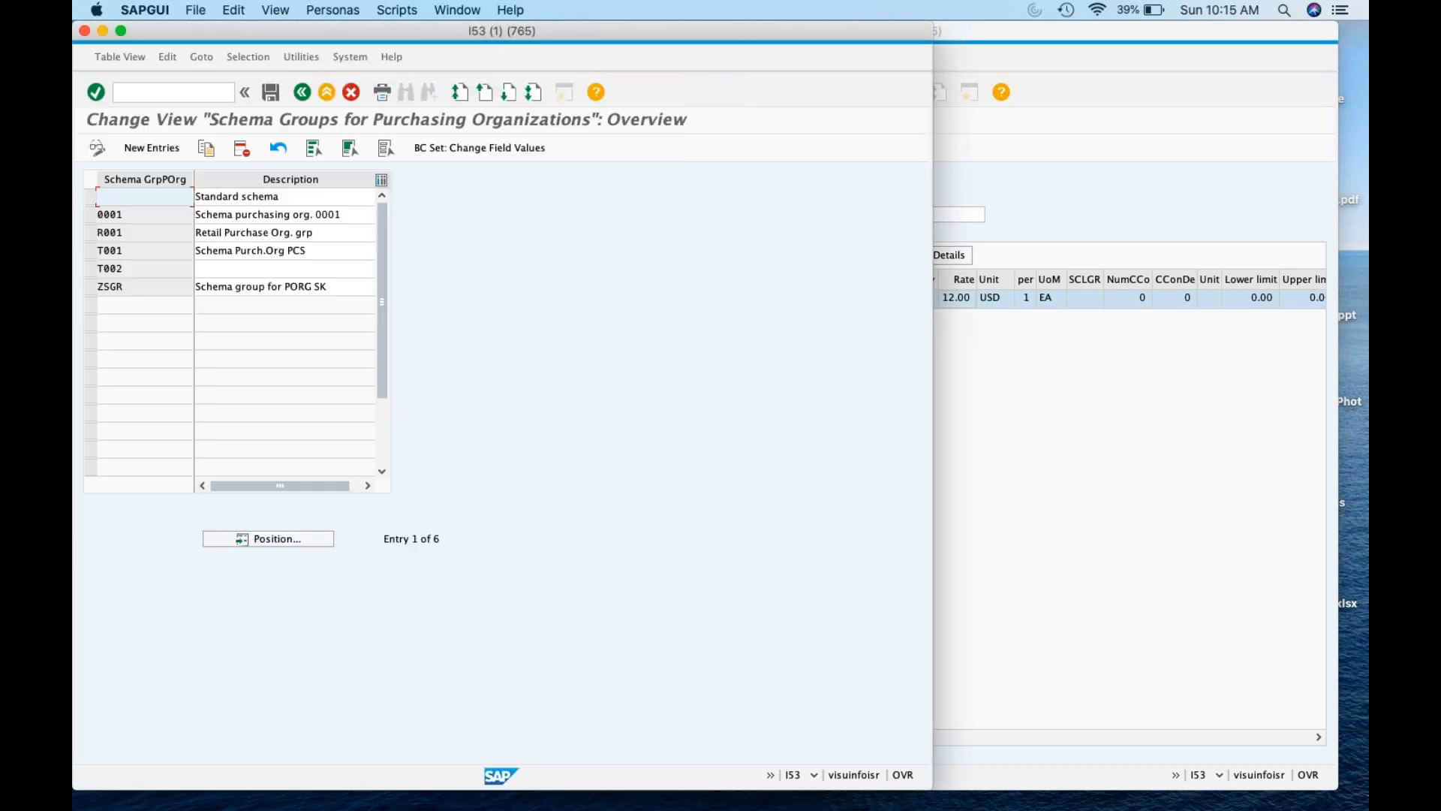
left_click(156, 147)
In the spreadsheet, record Schema Grp Vendor as Y1 in row 12 and label row 13 Schema Grp P Org
mouse_move(294, 803)
left_click(294, 780)
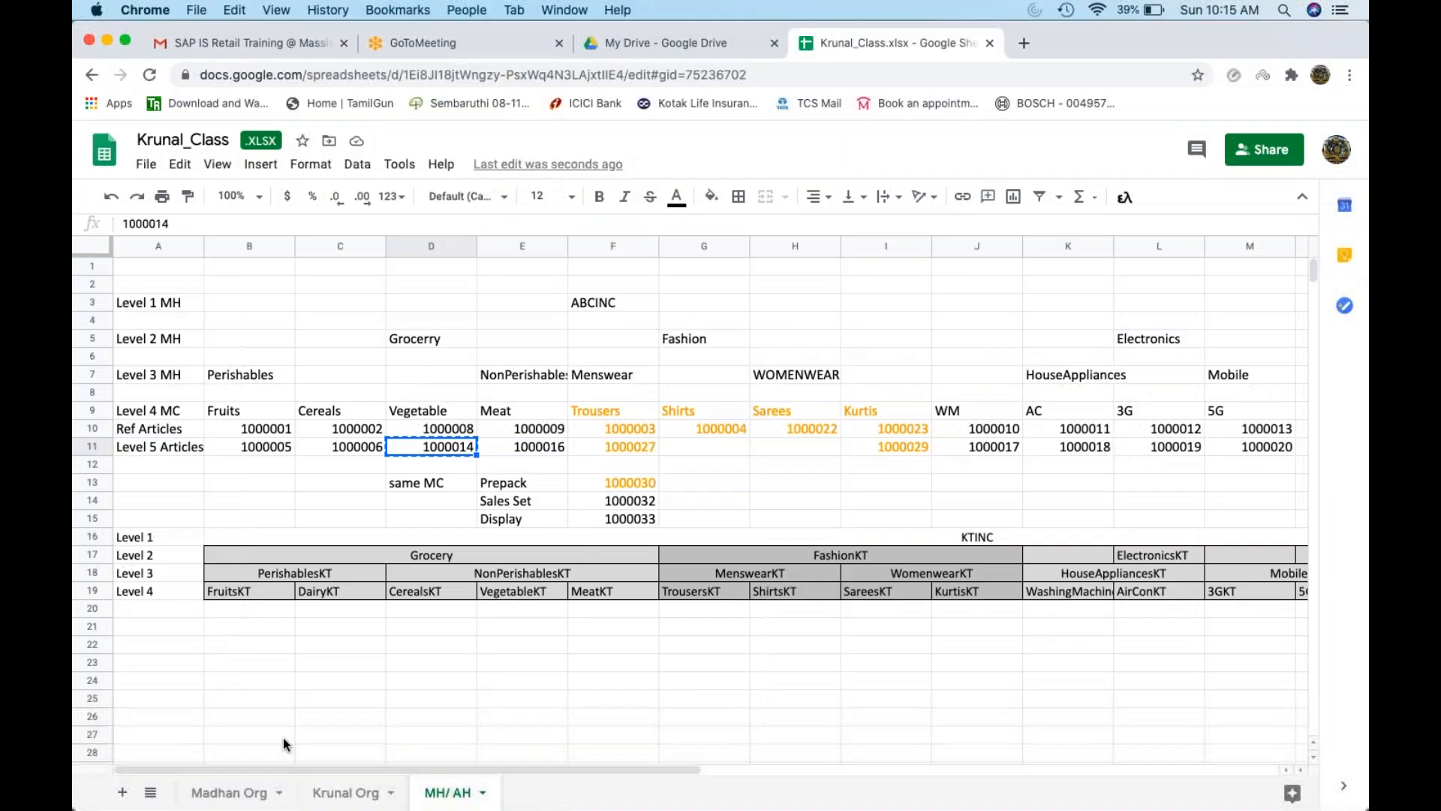
left_click(236, 793)
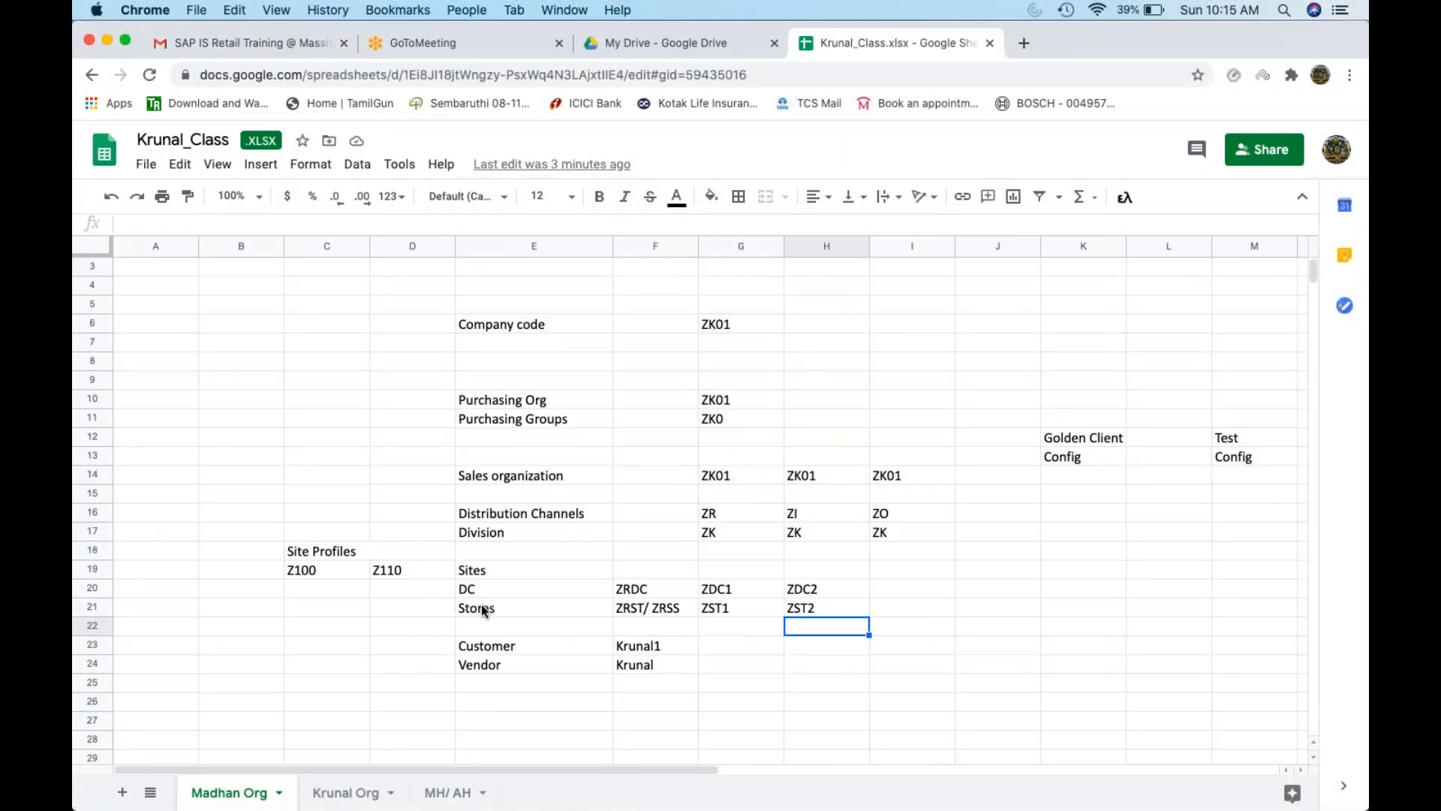
left_click(508, 435)
type("Sch")
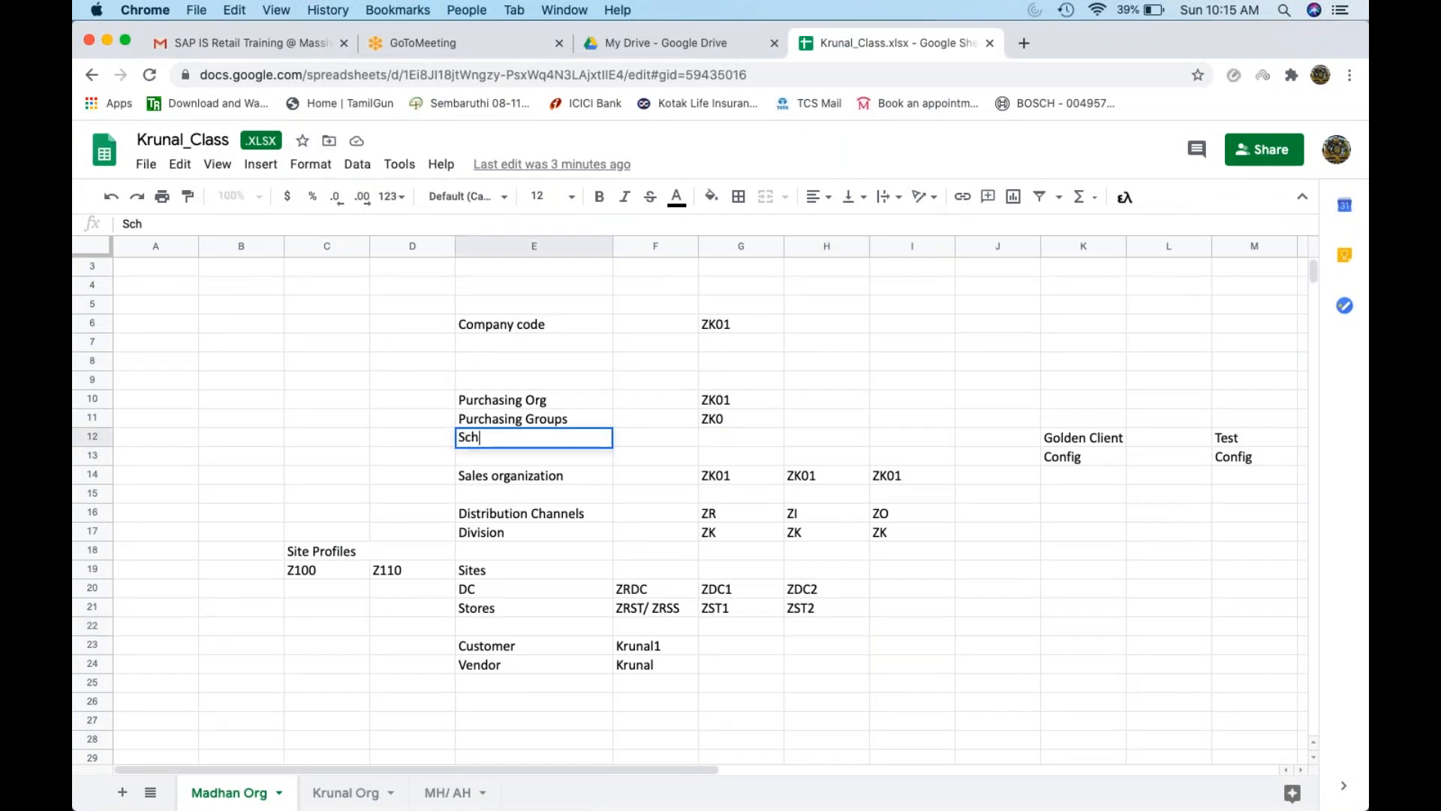
type("ema Grp Vendor")
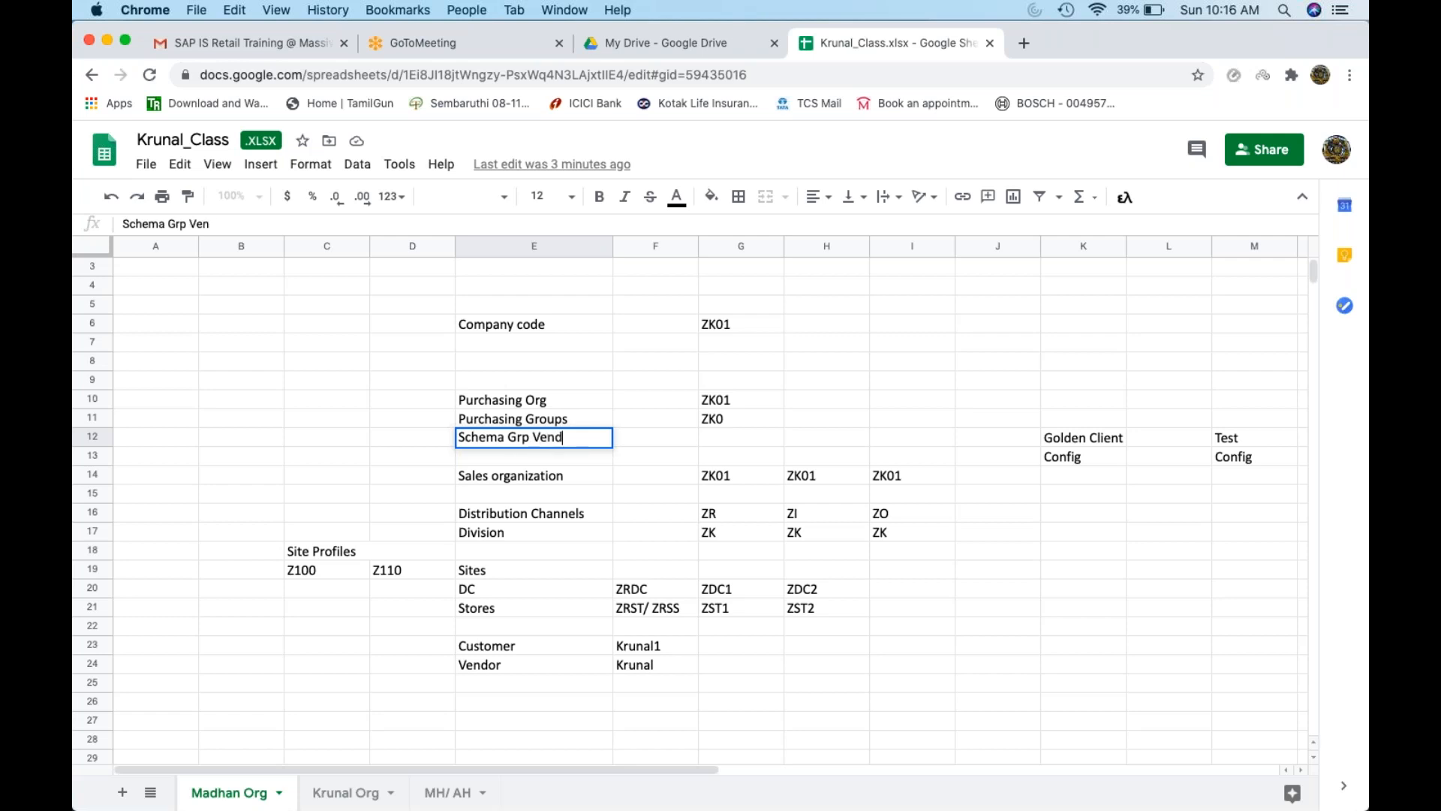
key("Tab")
key("Tab")
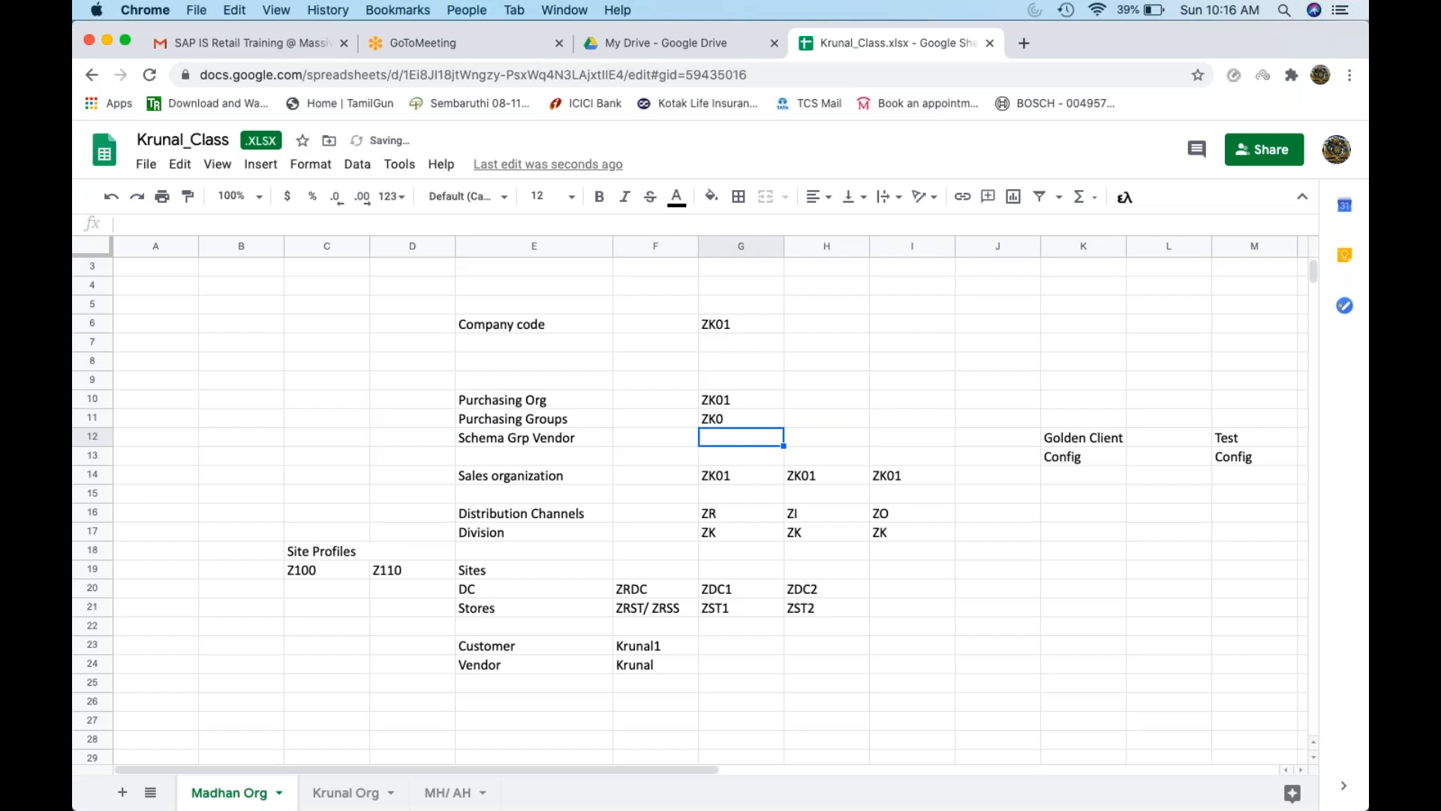
type("Y1")
key("Return")
type("Schema Grp P Org")
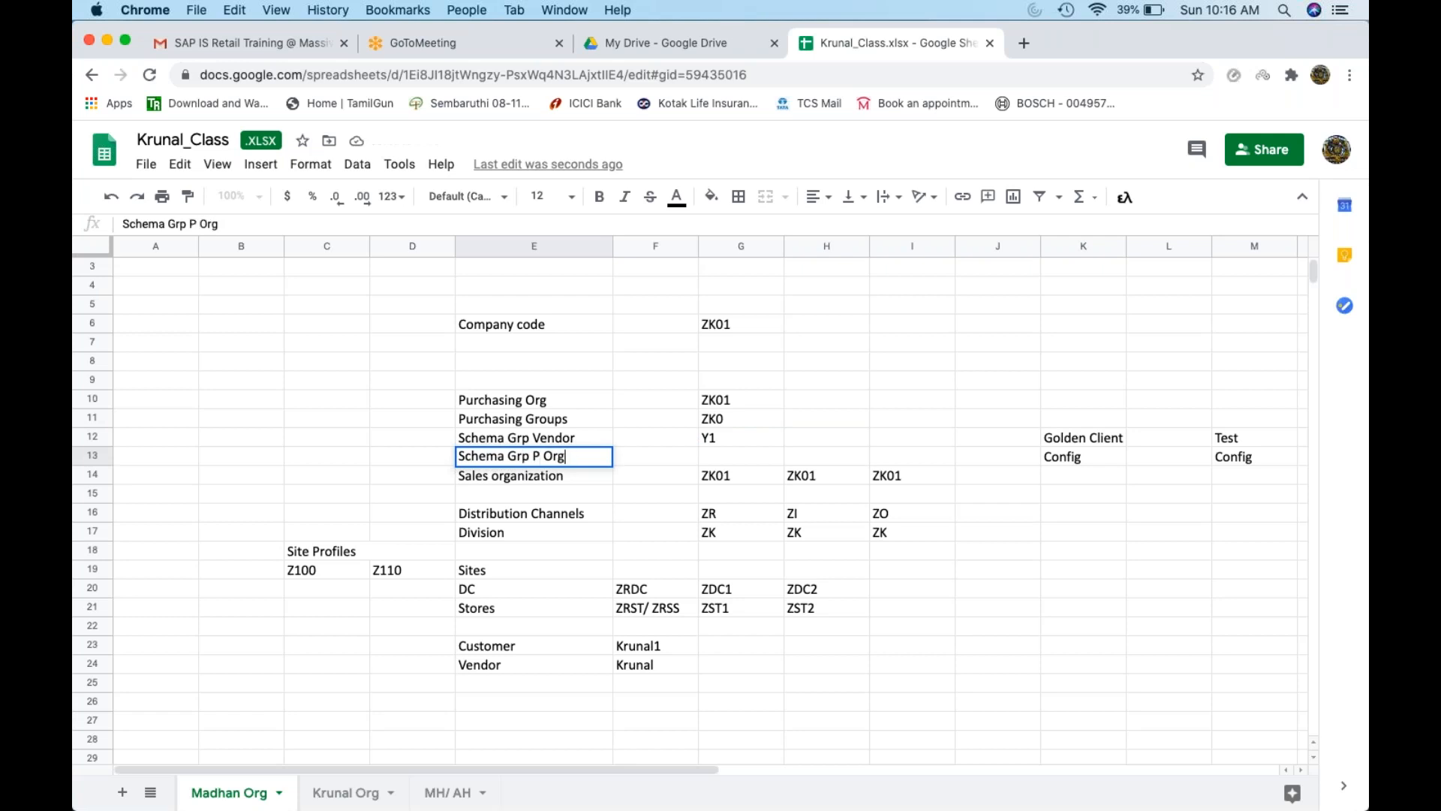
key("Tab")
key("Tab")
Note ZK01 in the spreadsheet and enter ZK01 as the new purchasing schema group in SAP
type("ZK01")
key("super+Tab")
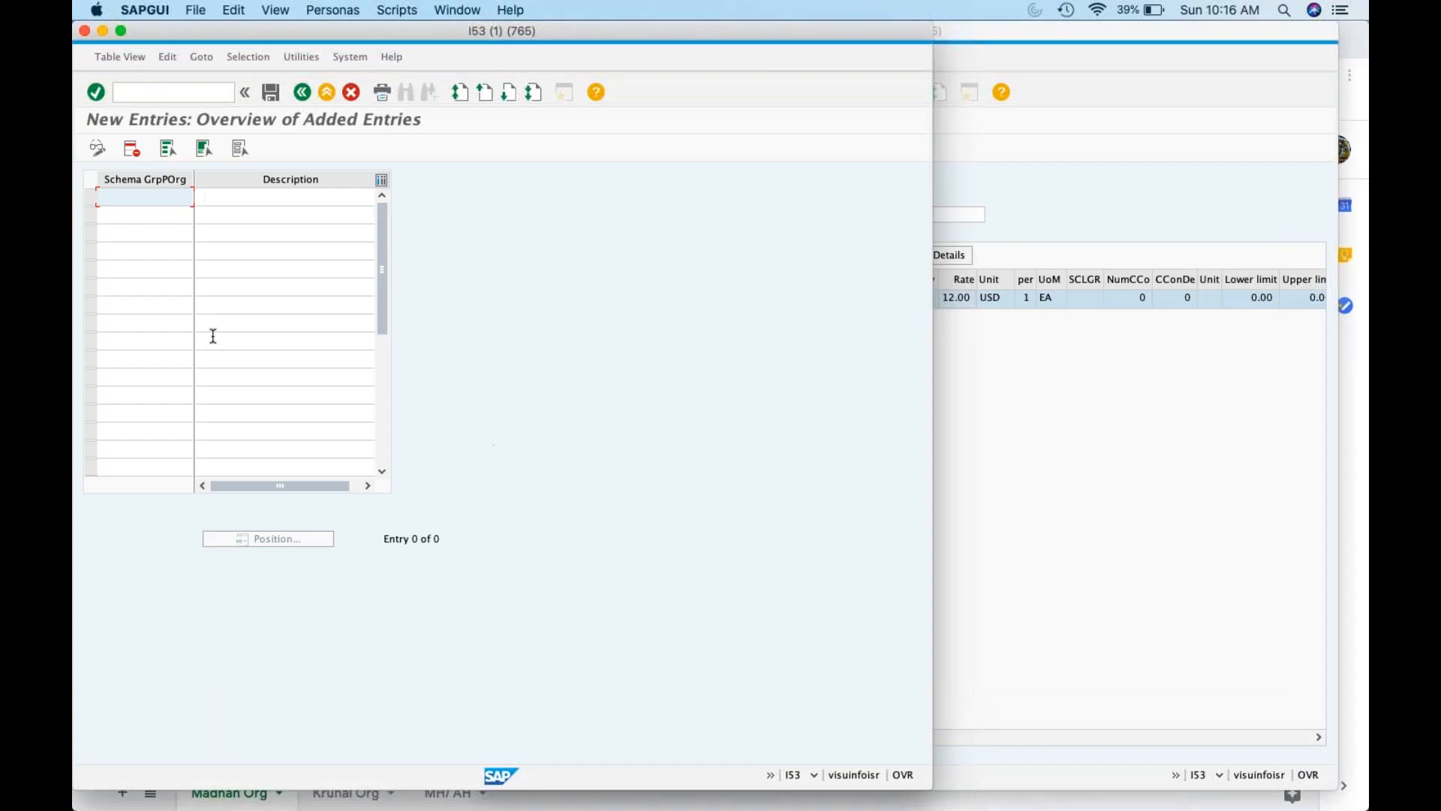
type("ZK01")
Give ZK01 its description, save it under the customizing request, and go back
left_click(247, 193)
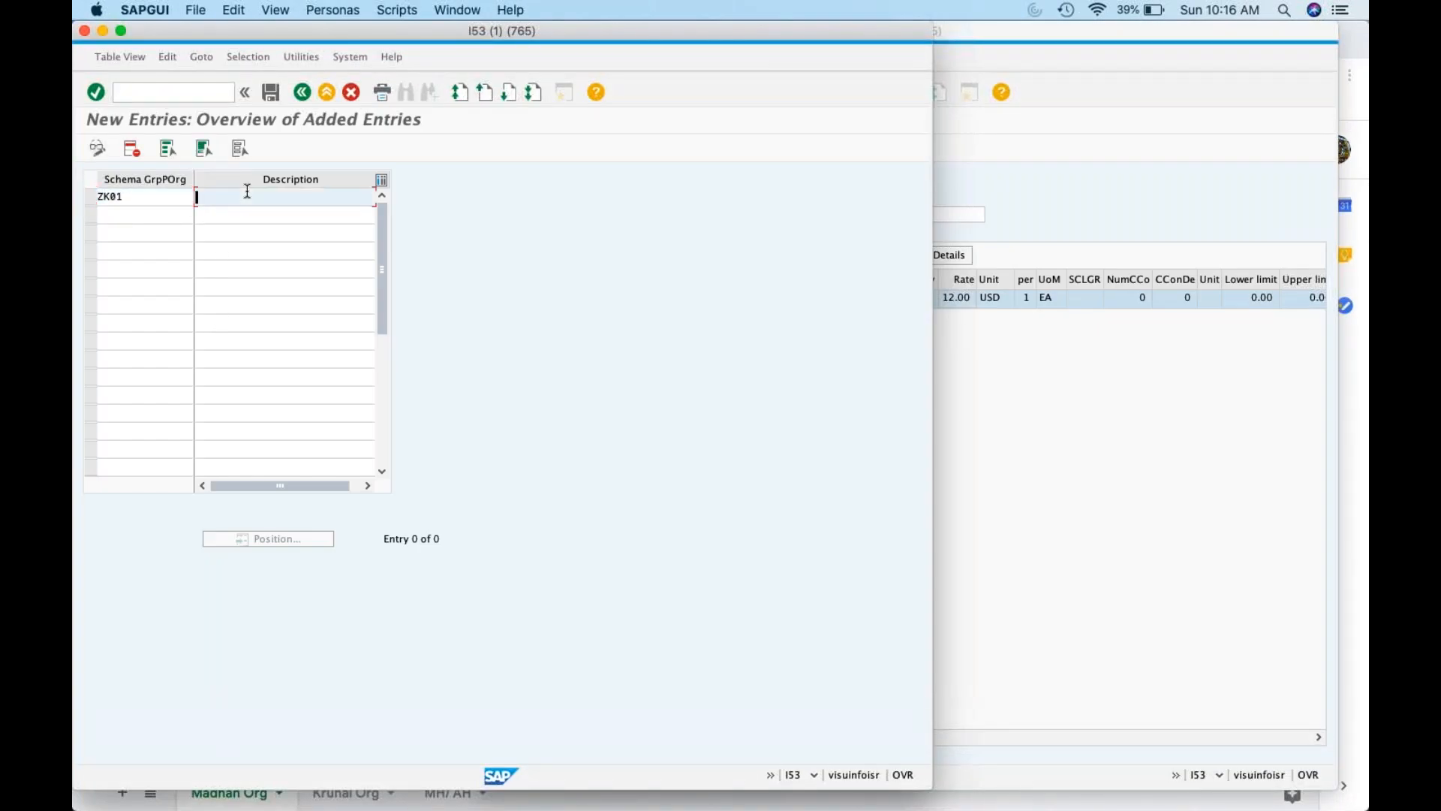
type("Krunal Schema Grp")
key("Return")
left_click(275, 100)
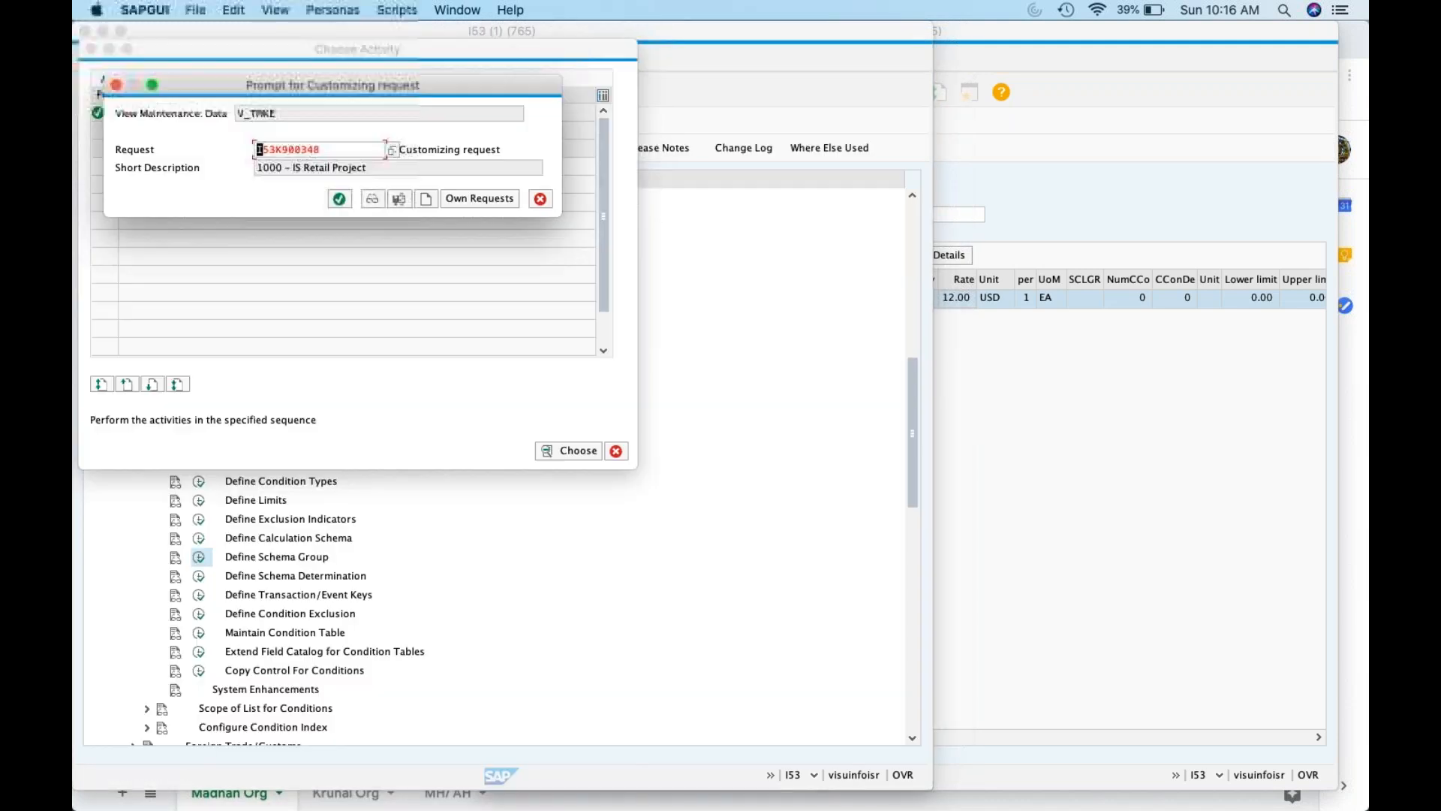
left_click(342, 200)
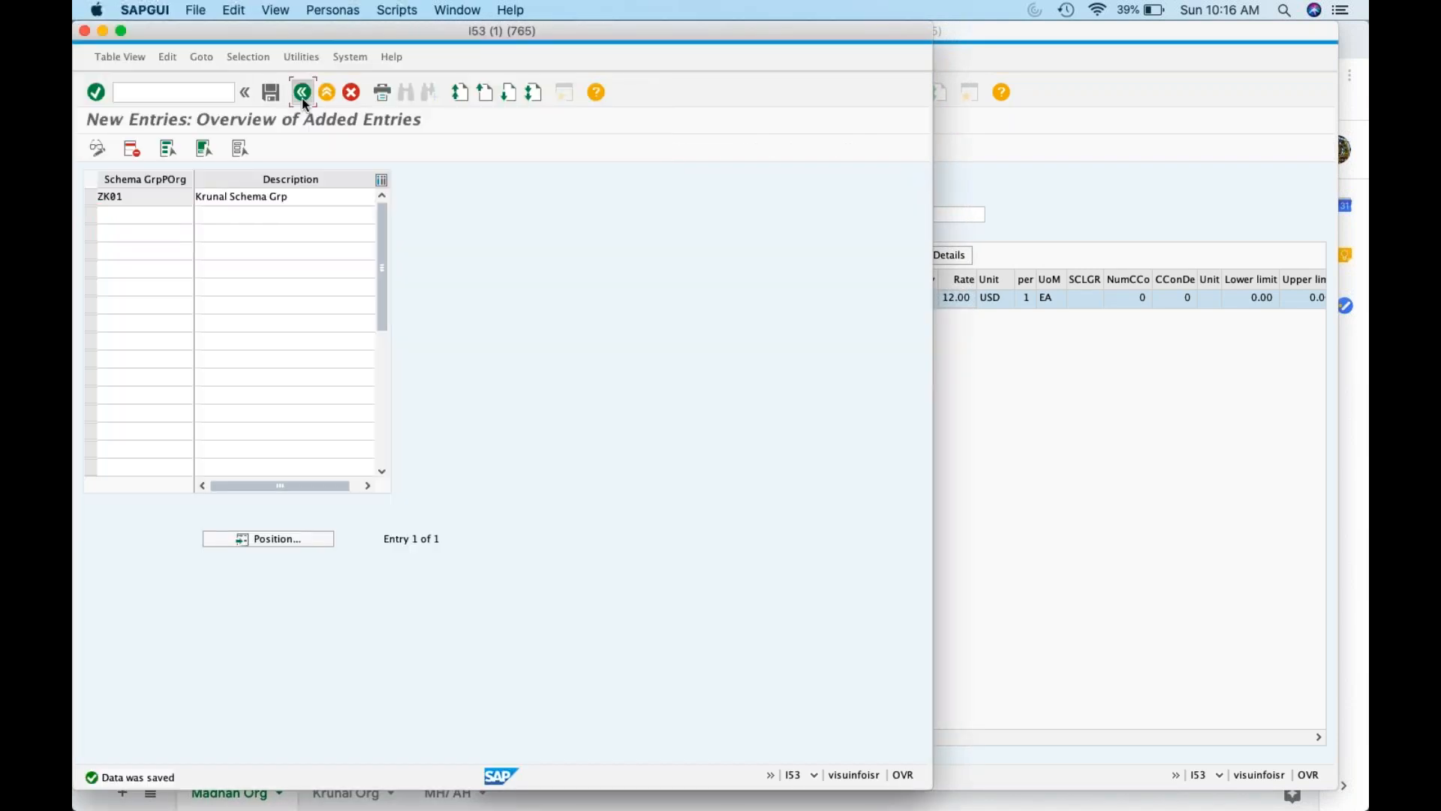
left_click(301, 92)
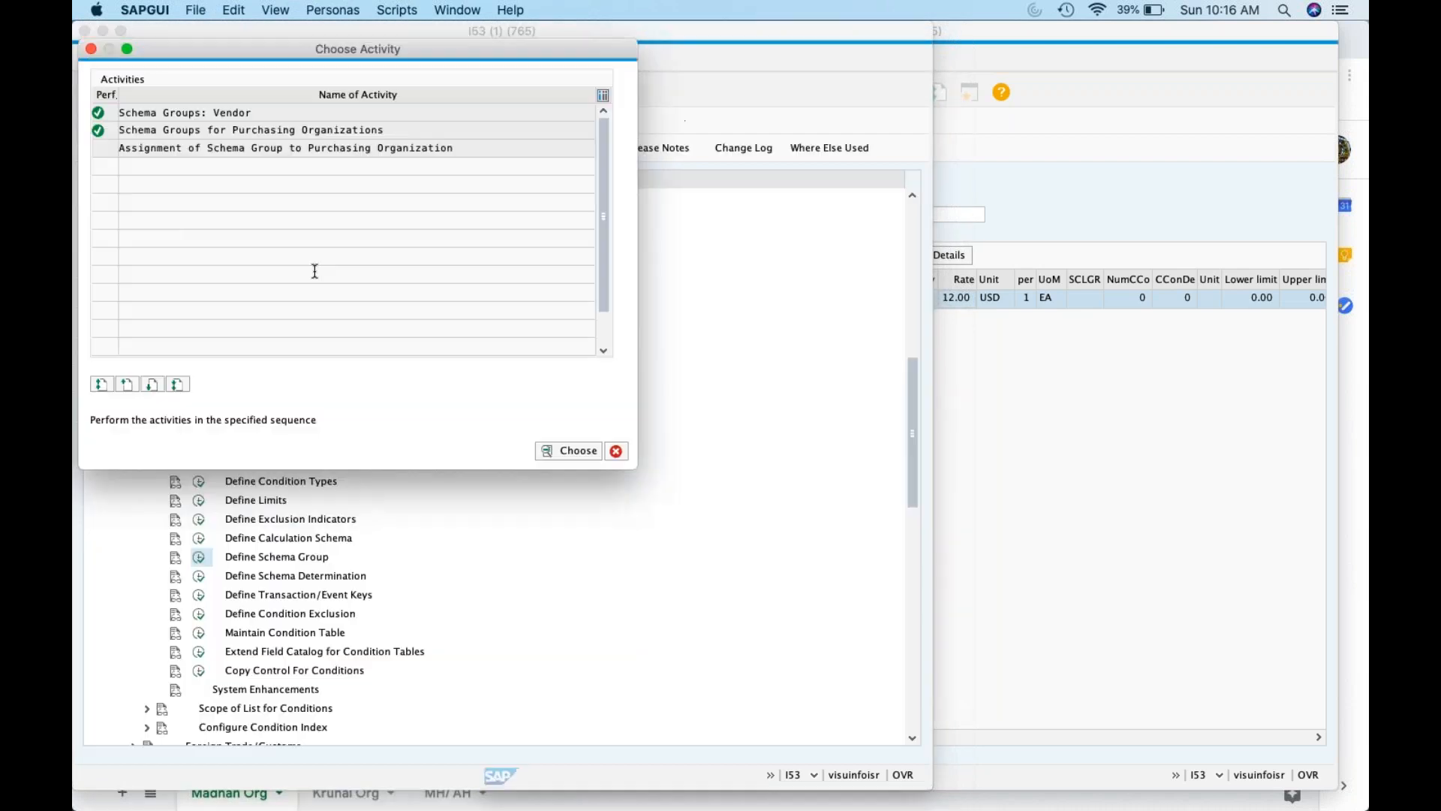
Assign schema group ZK01 to purchasing organization ZK01 and save under the customizing request
left_click(267, 148)
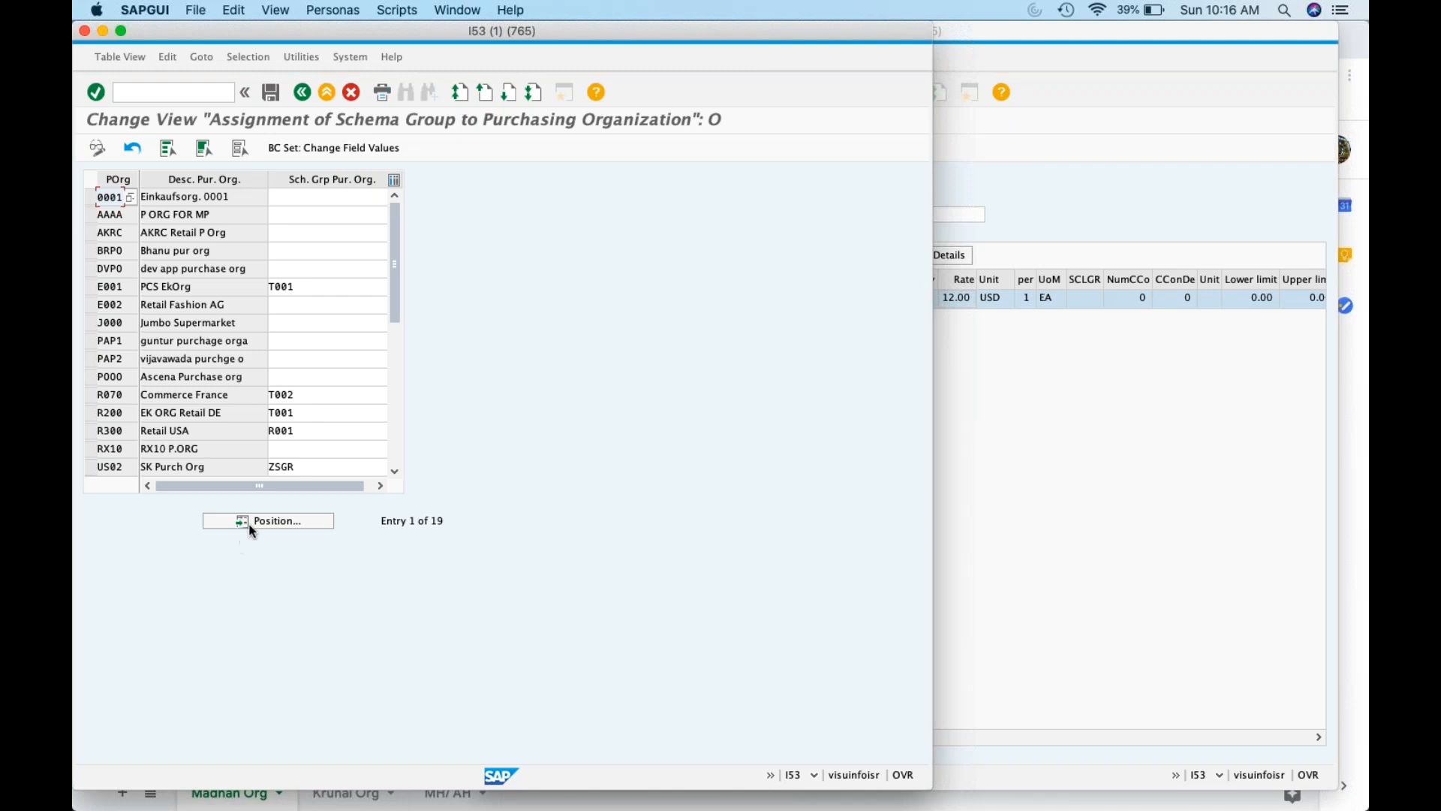
left_click(253, 523)
type("ZK01")
left_click(318, 199)
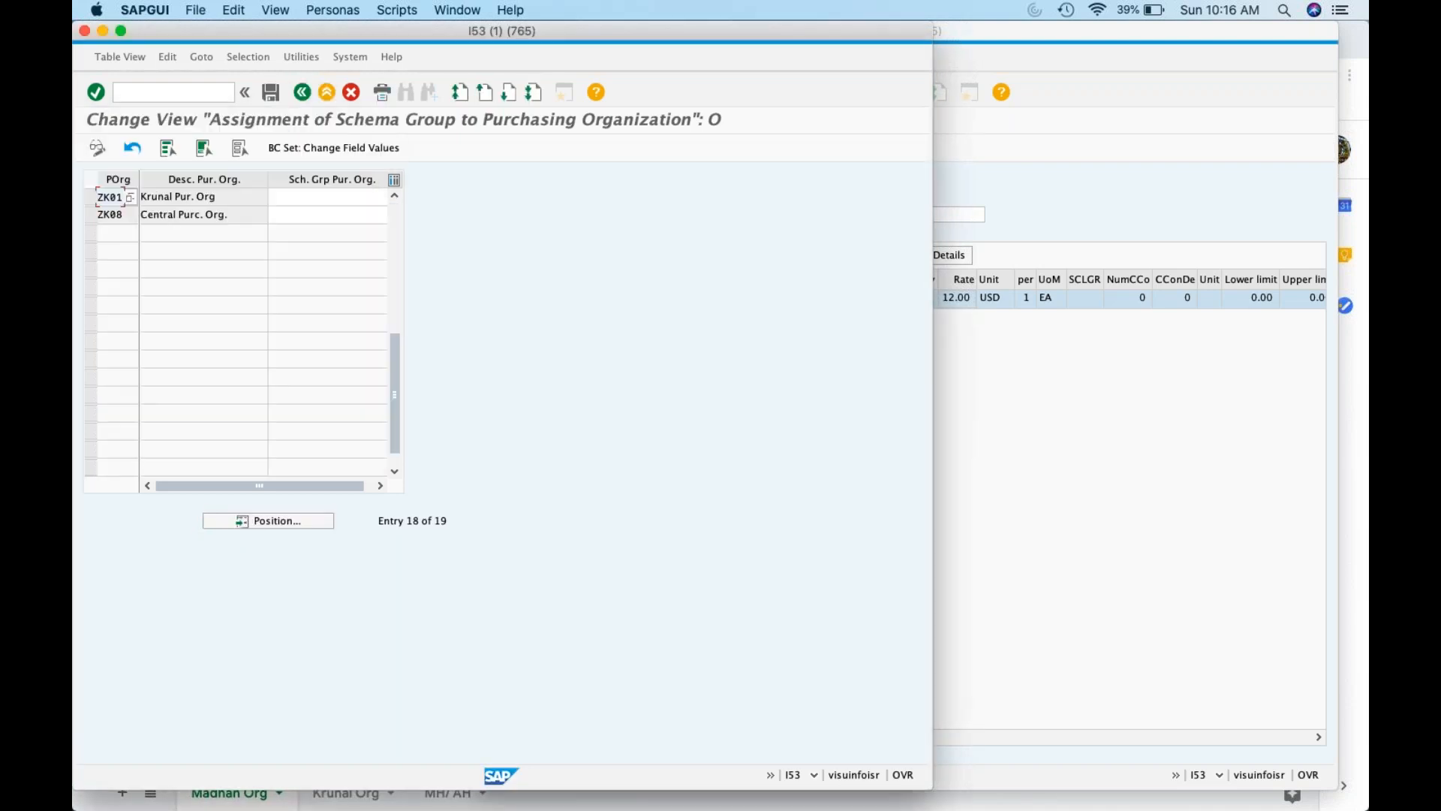
left_click(318, 198)
type("ZK01")
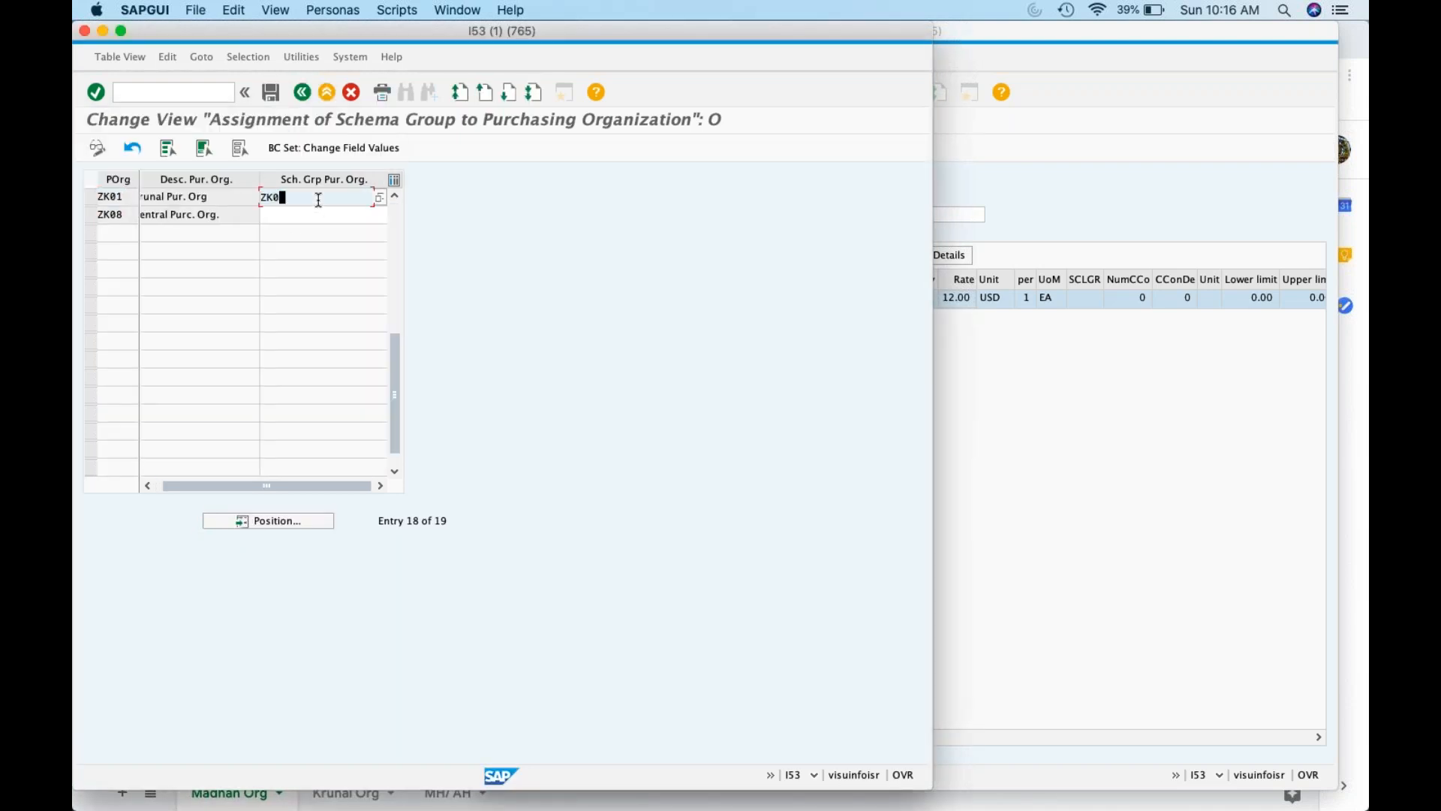
left_click(271, 91)
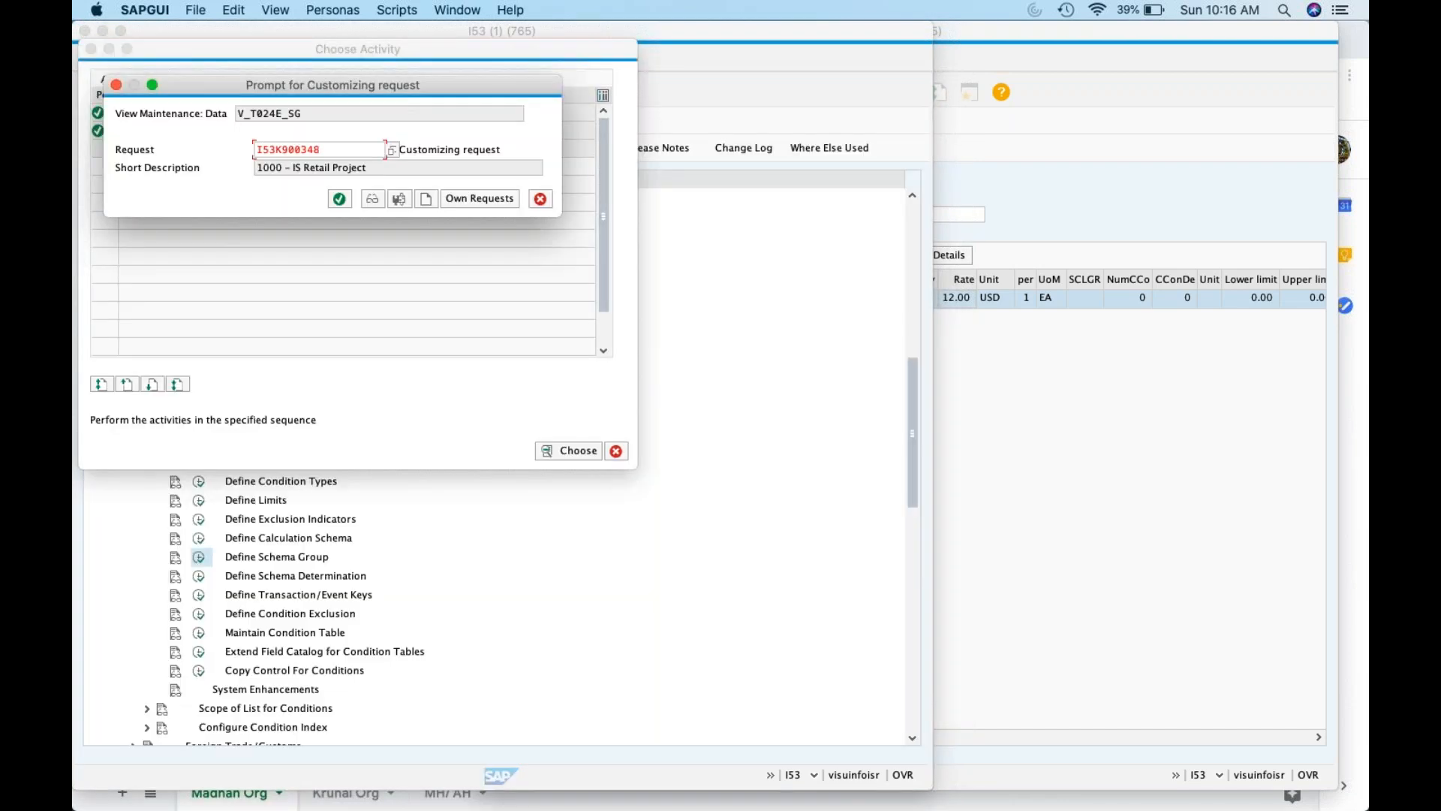
key("Return")
Open Change Vendor with /nXK01 in the second session
left_click(582, 92)
type("/nxk01")
key("Return")
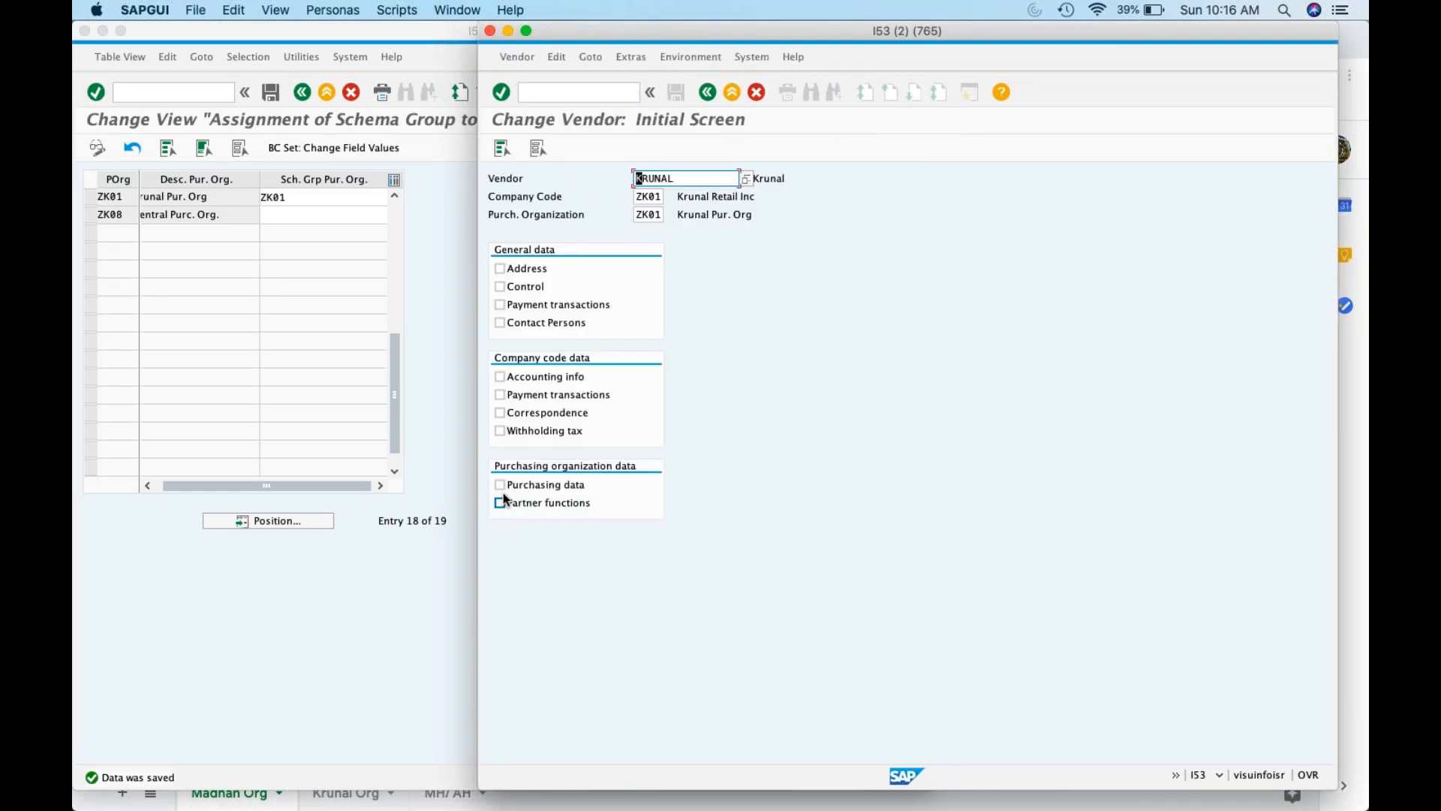
Set the vendor's purchasing-data schema group to Y1, save the vendor, and return to the IMG
left_click(500, 485)
key("Return")
left_click(635, 322)
left_click(652, 324)
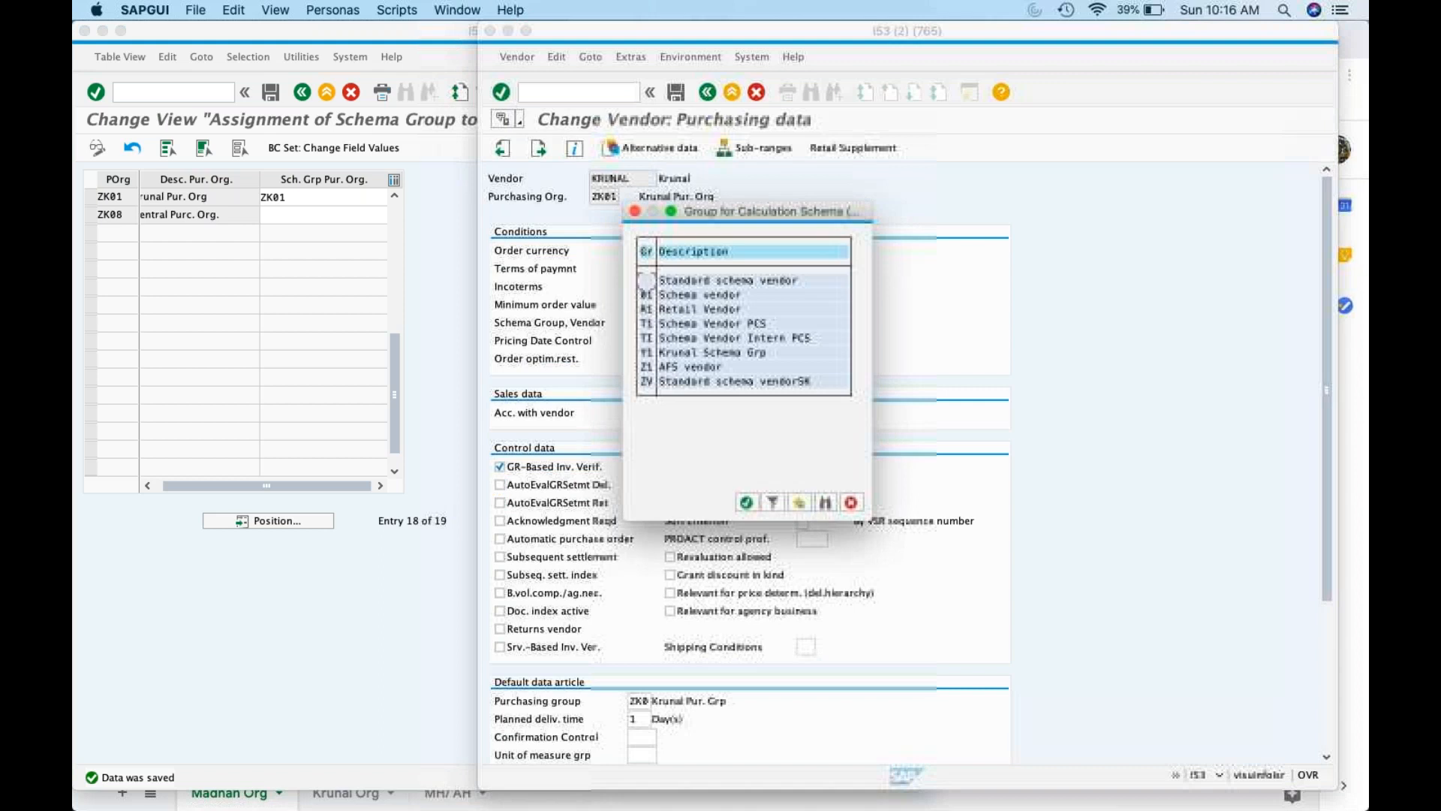
double_click(646, 352)
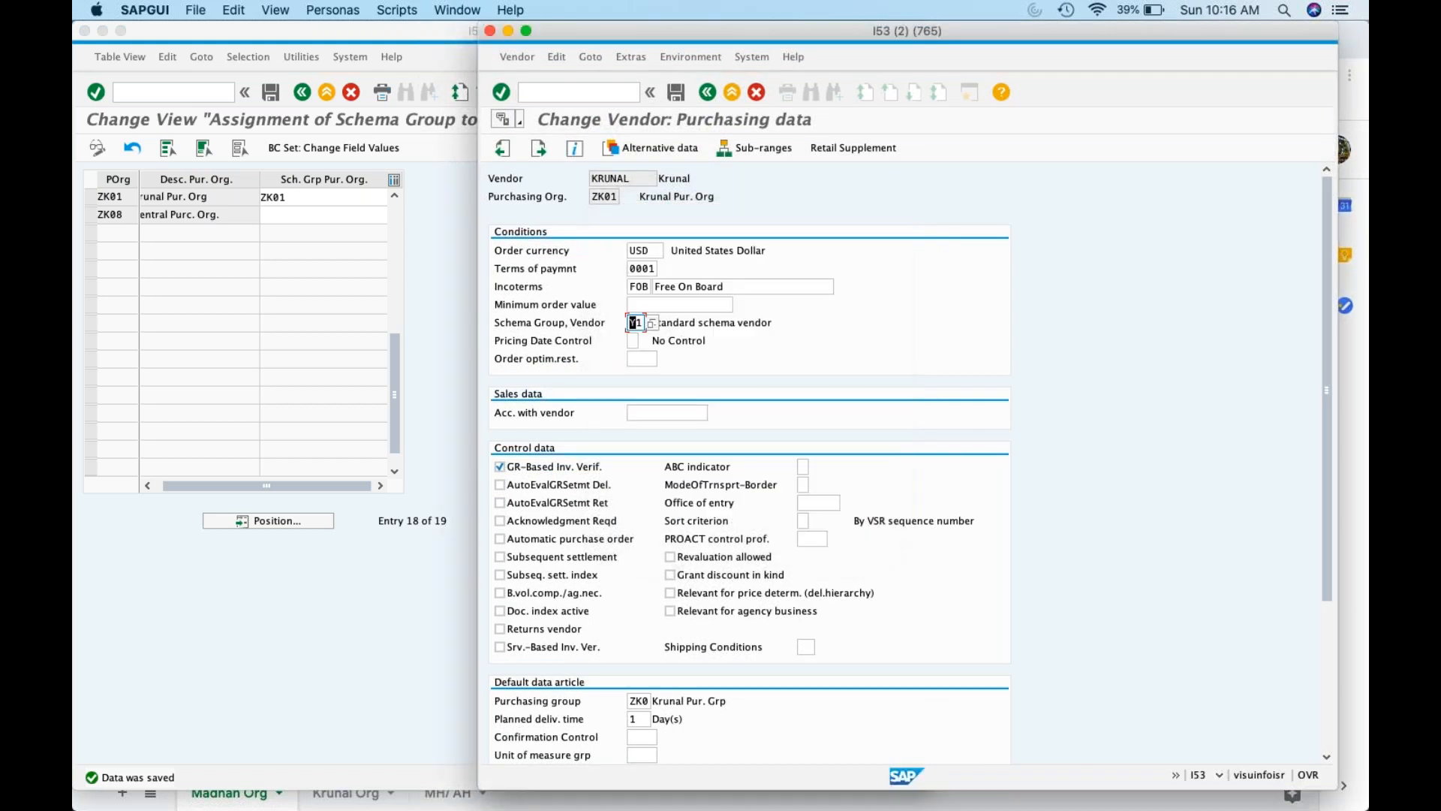
key("Return")
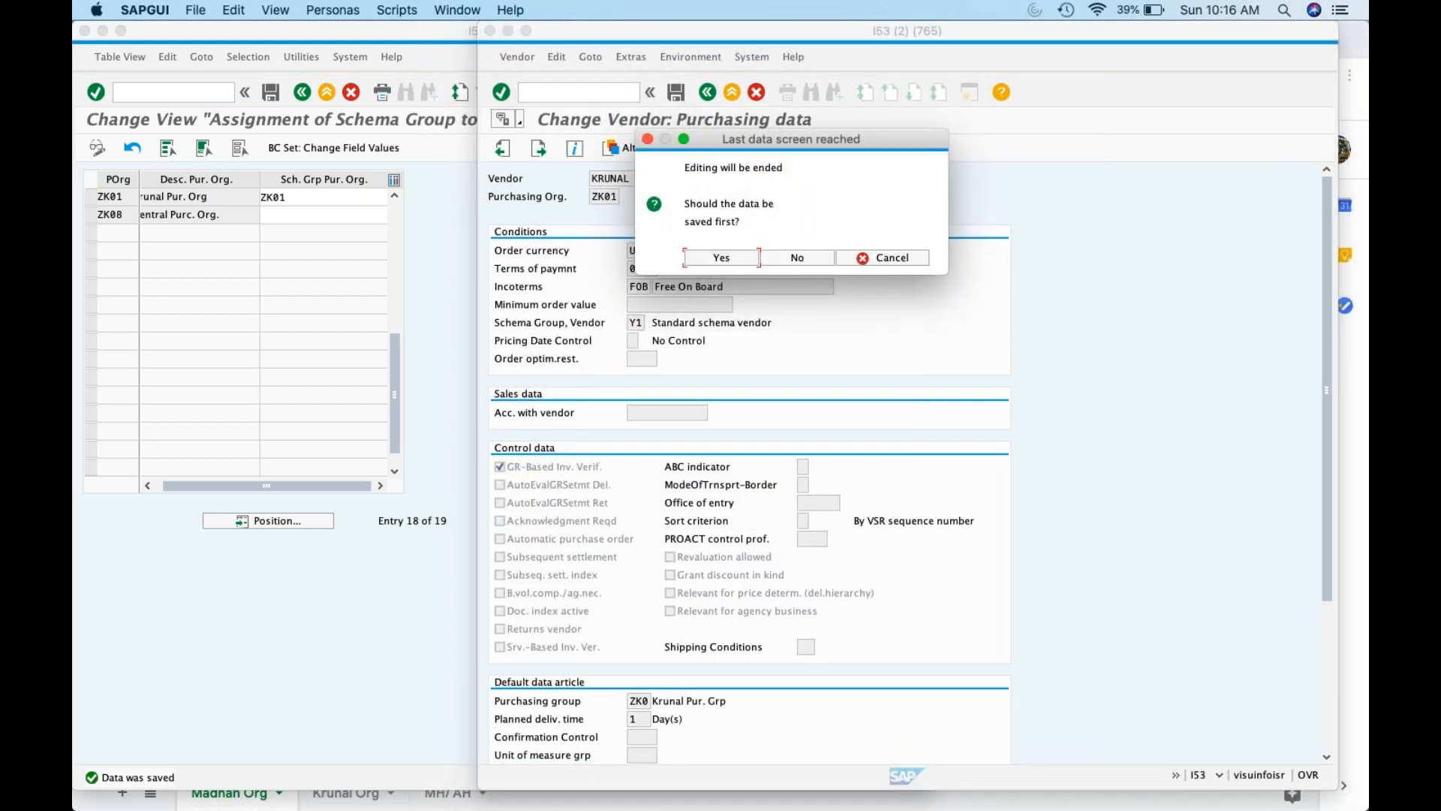
left_click(709, 254)
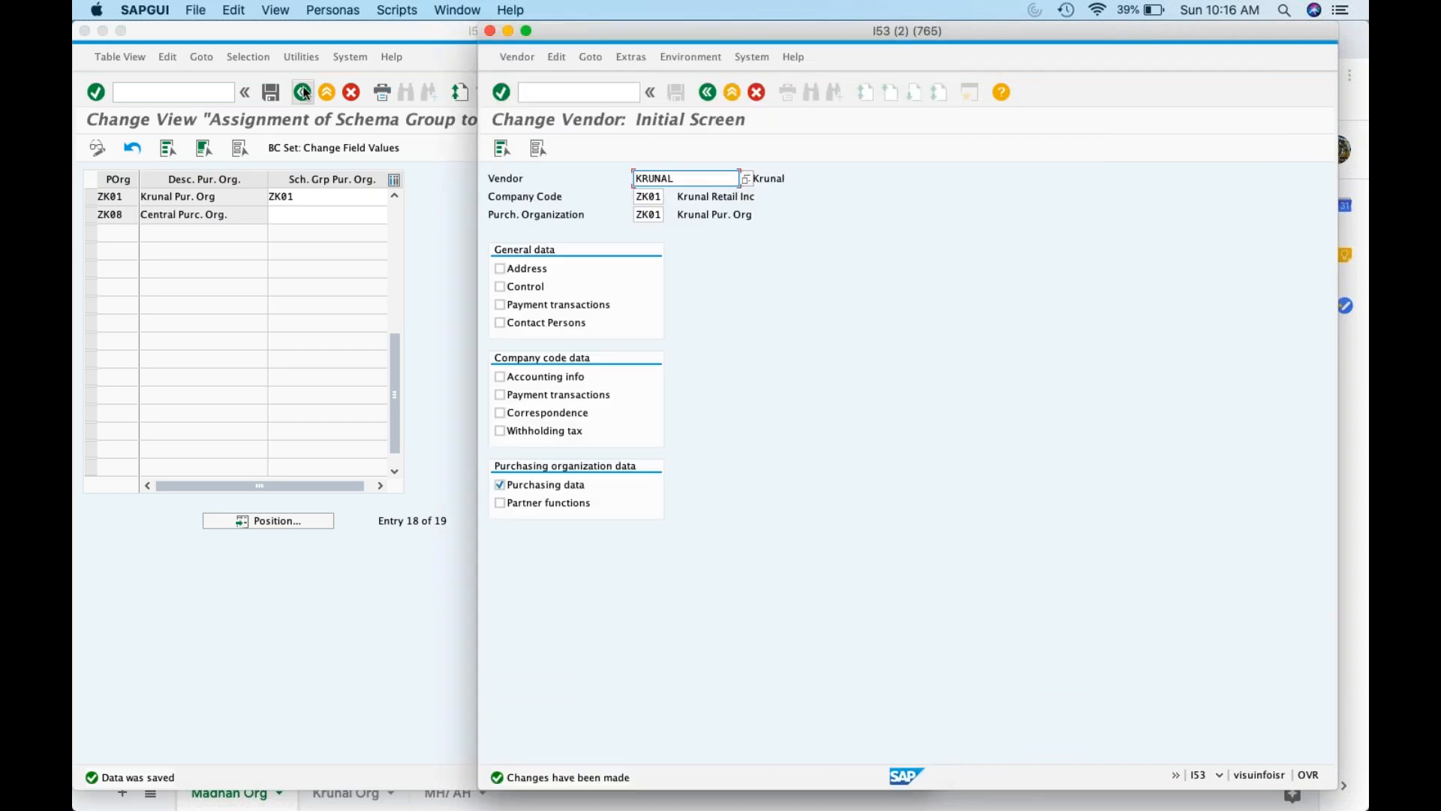
left_click(304, 91)
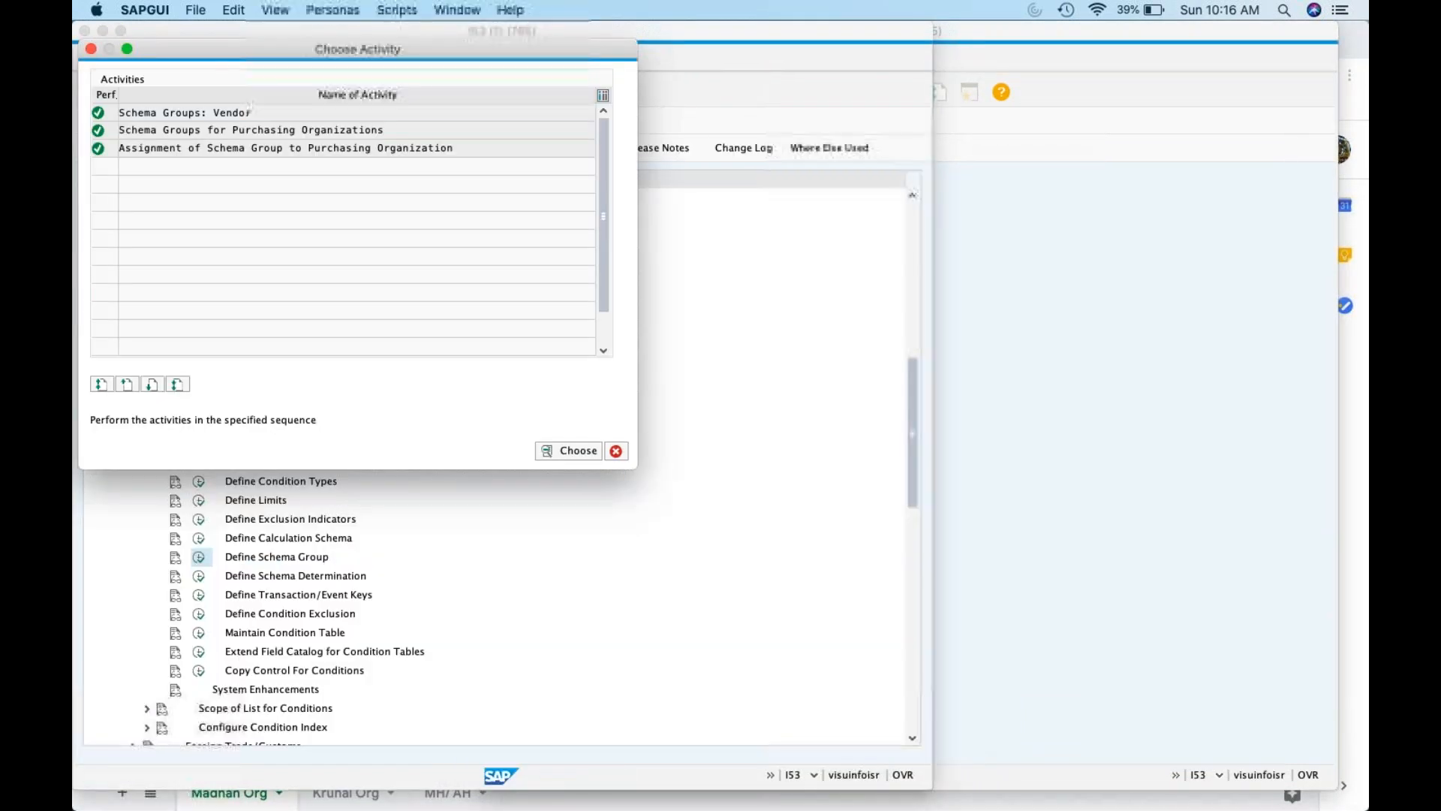
Open Define Schema Determination for Standard Purchase Orders and start a new entry
left_click(616, 451)
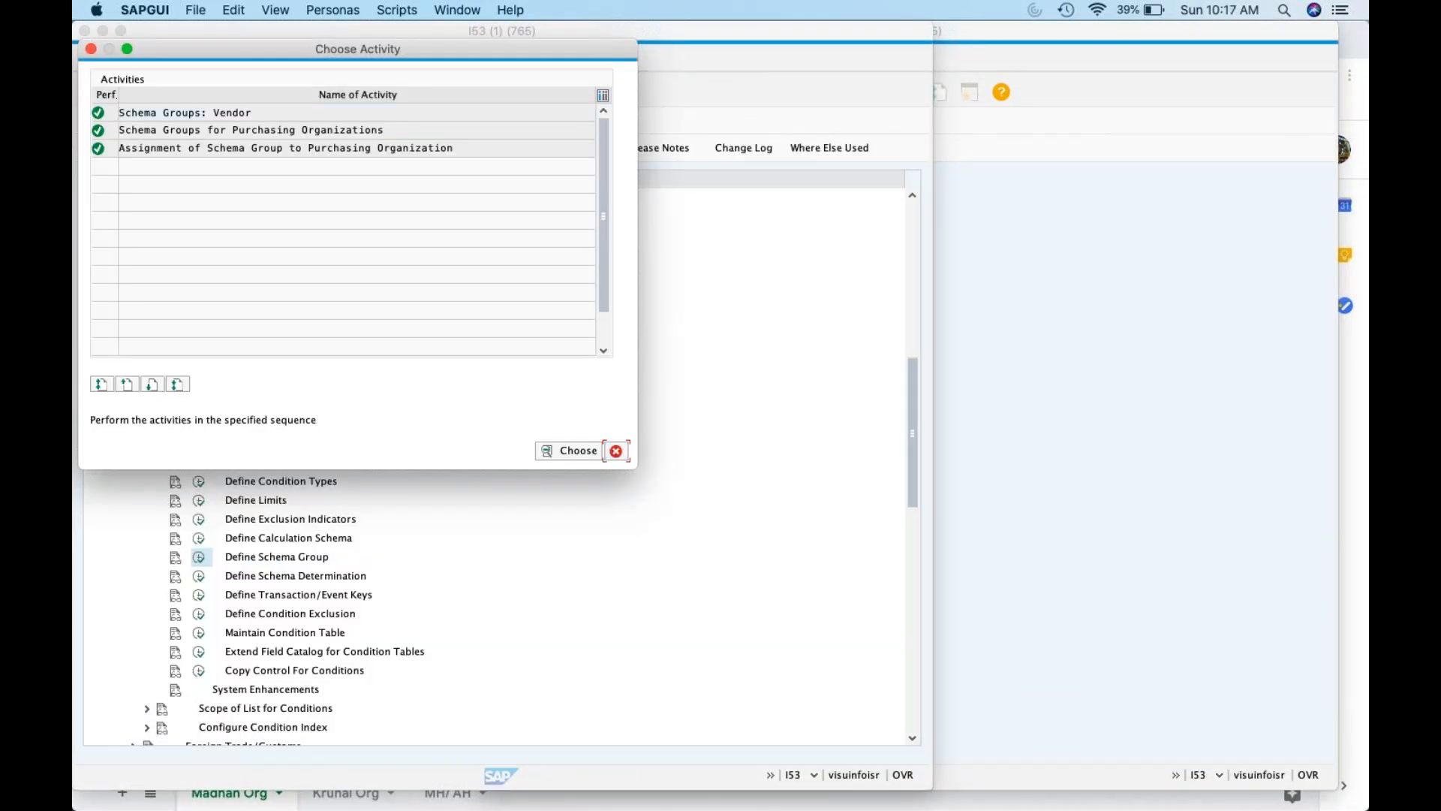
left_click(199, 576)
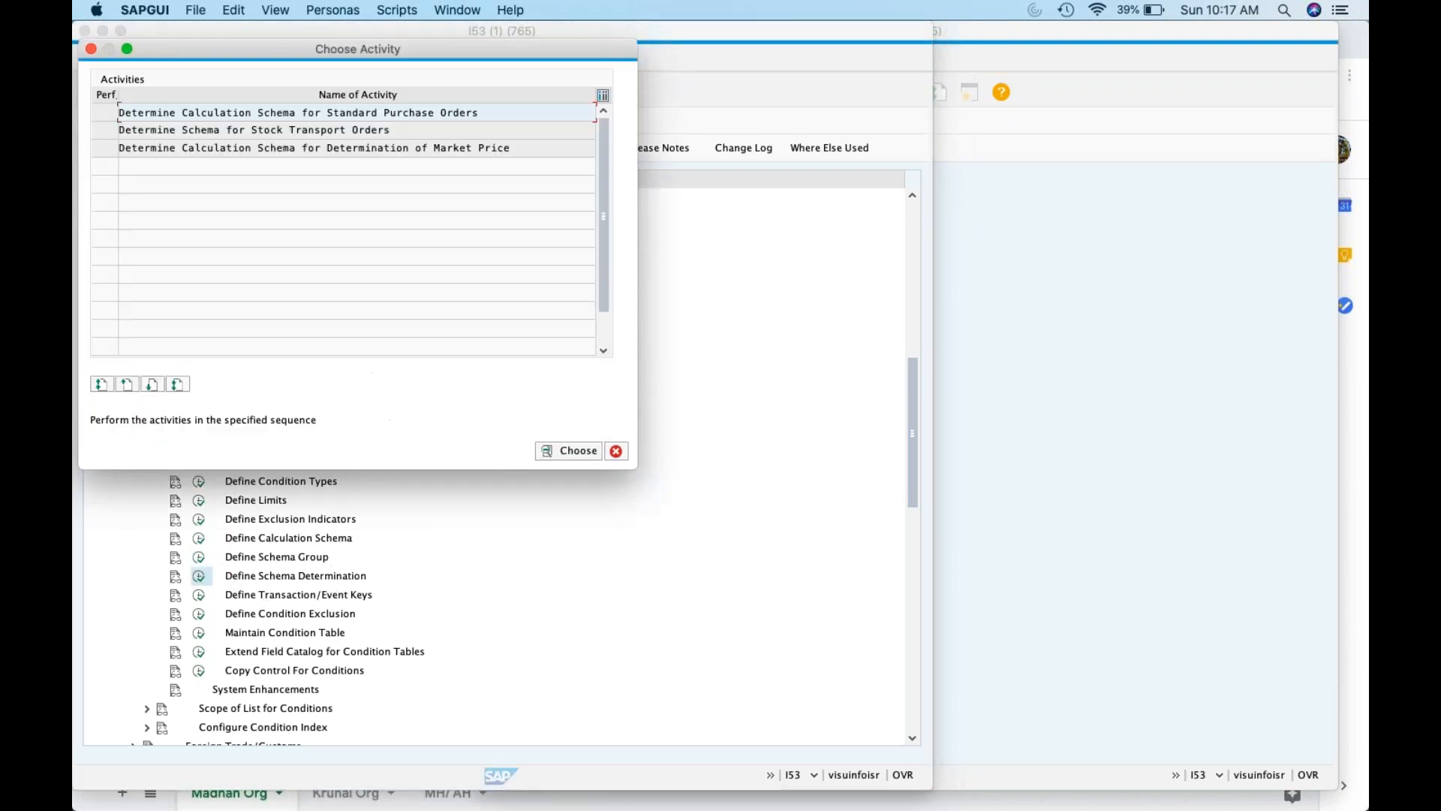
double_click(367, 112)
left_click(181, 147)
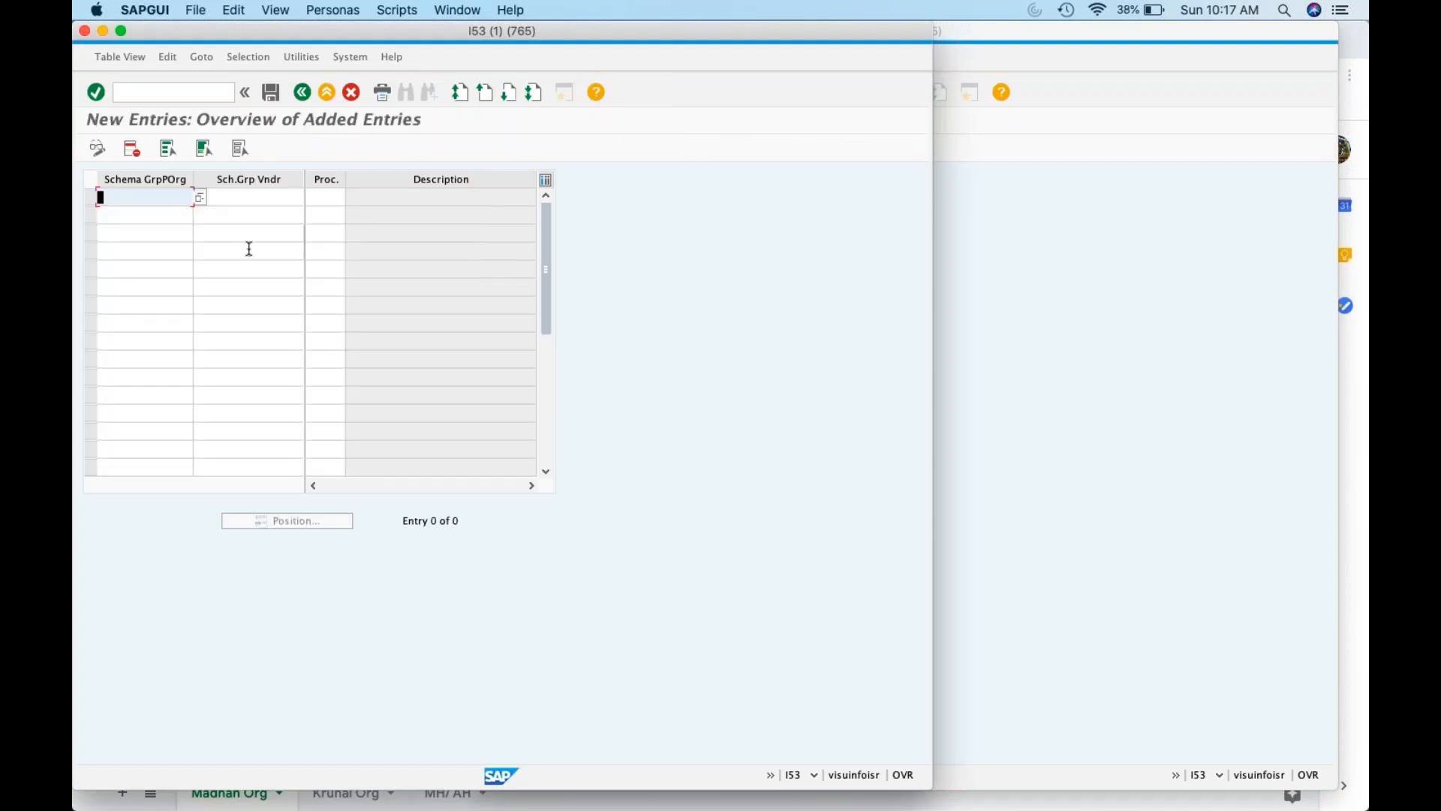
Add the row ZK01, Y1, procedure RMISR0 and save it under the customizing request
type("ZK01")
key("Tab")
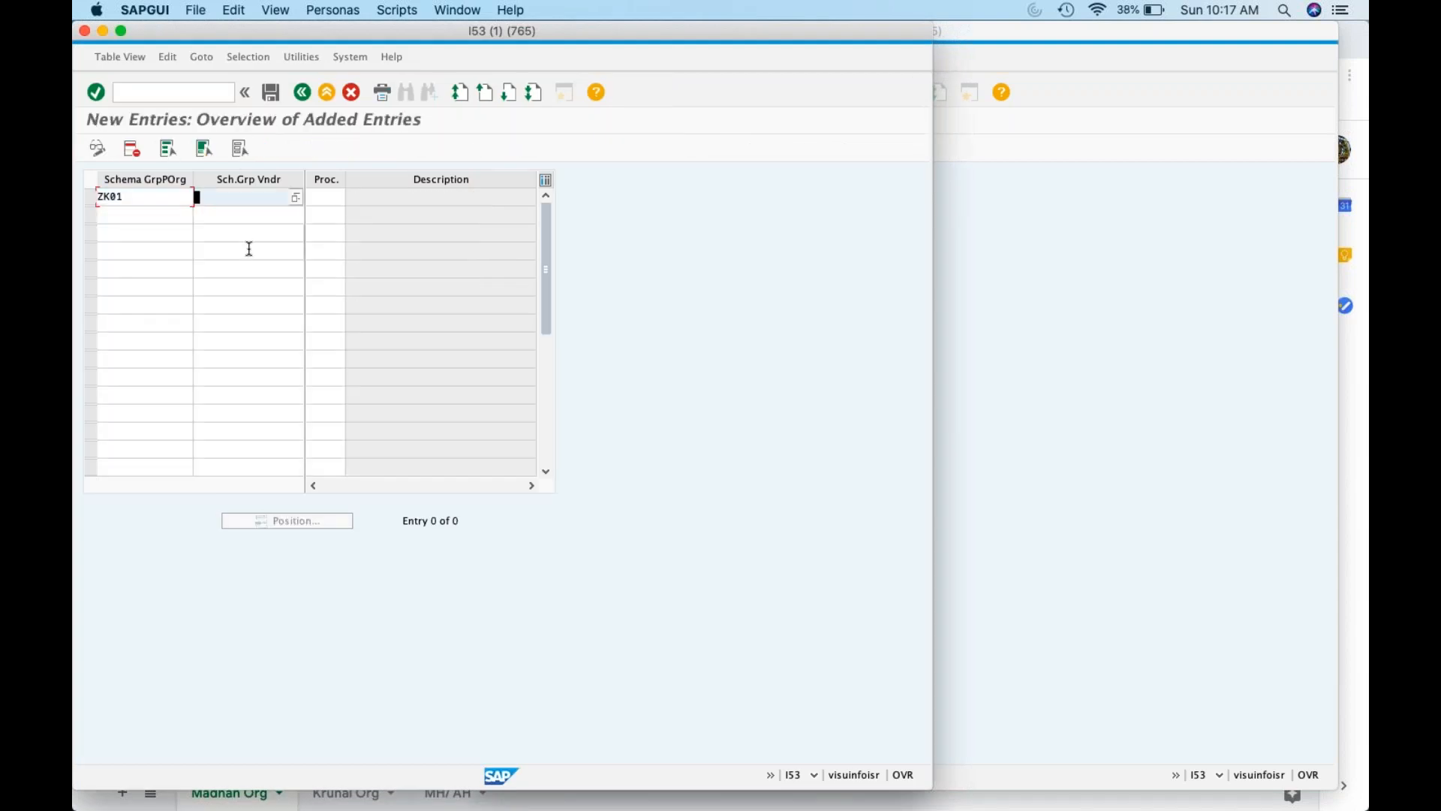
type("Y1")
key("Tab")
type("RMISR0")
key("Return")
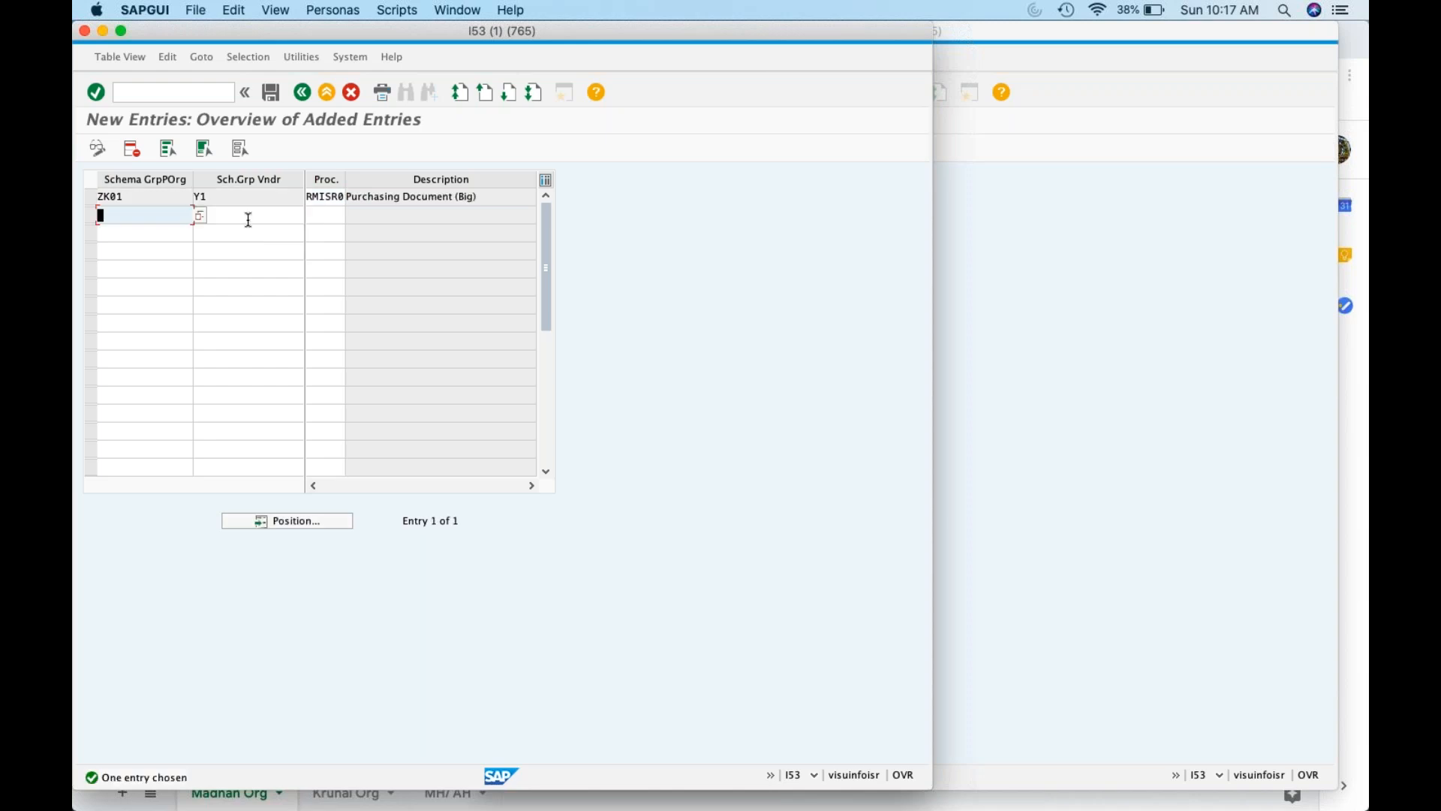
left_click(269, 96)
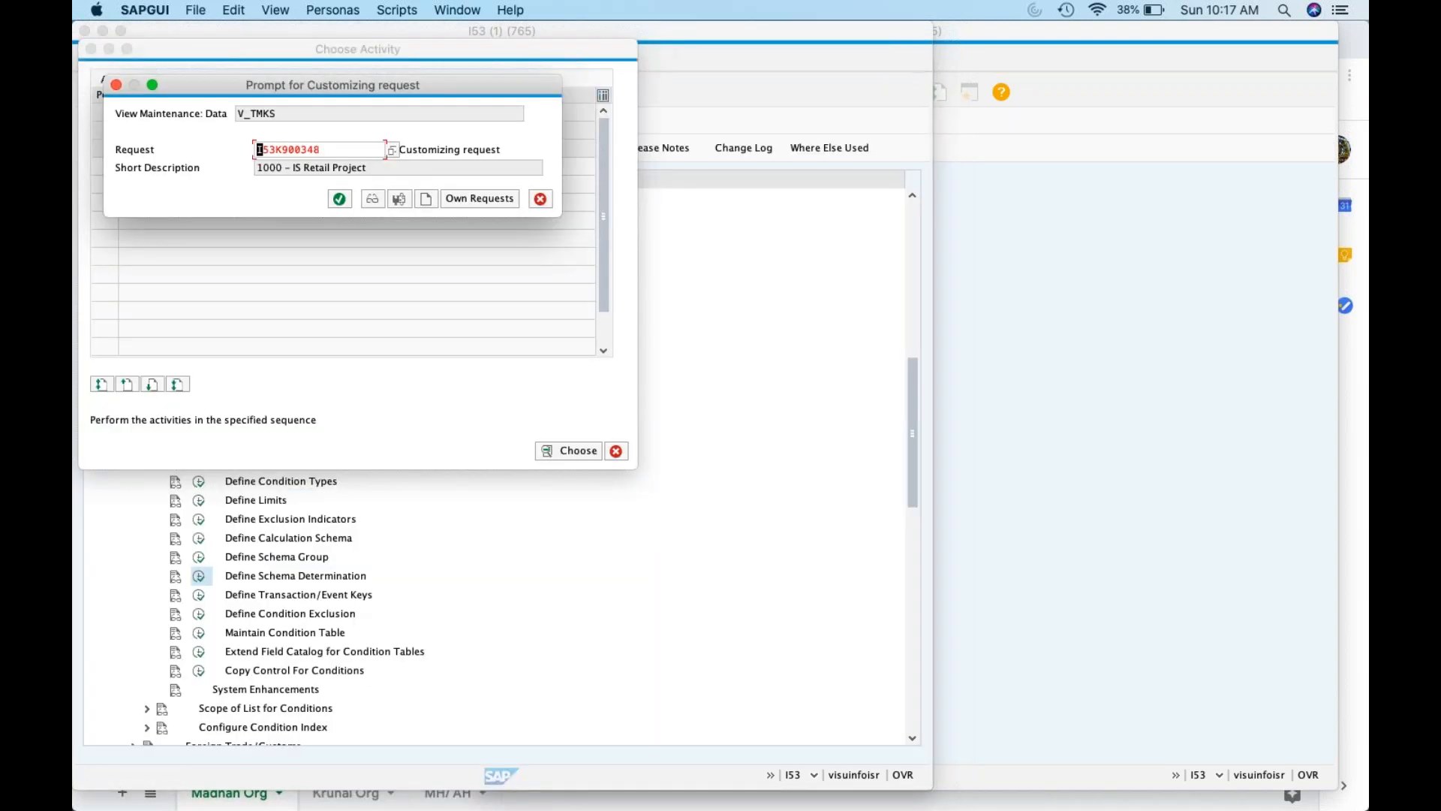
left_click(341, 199)
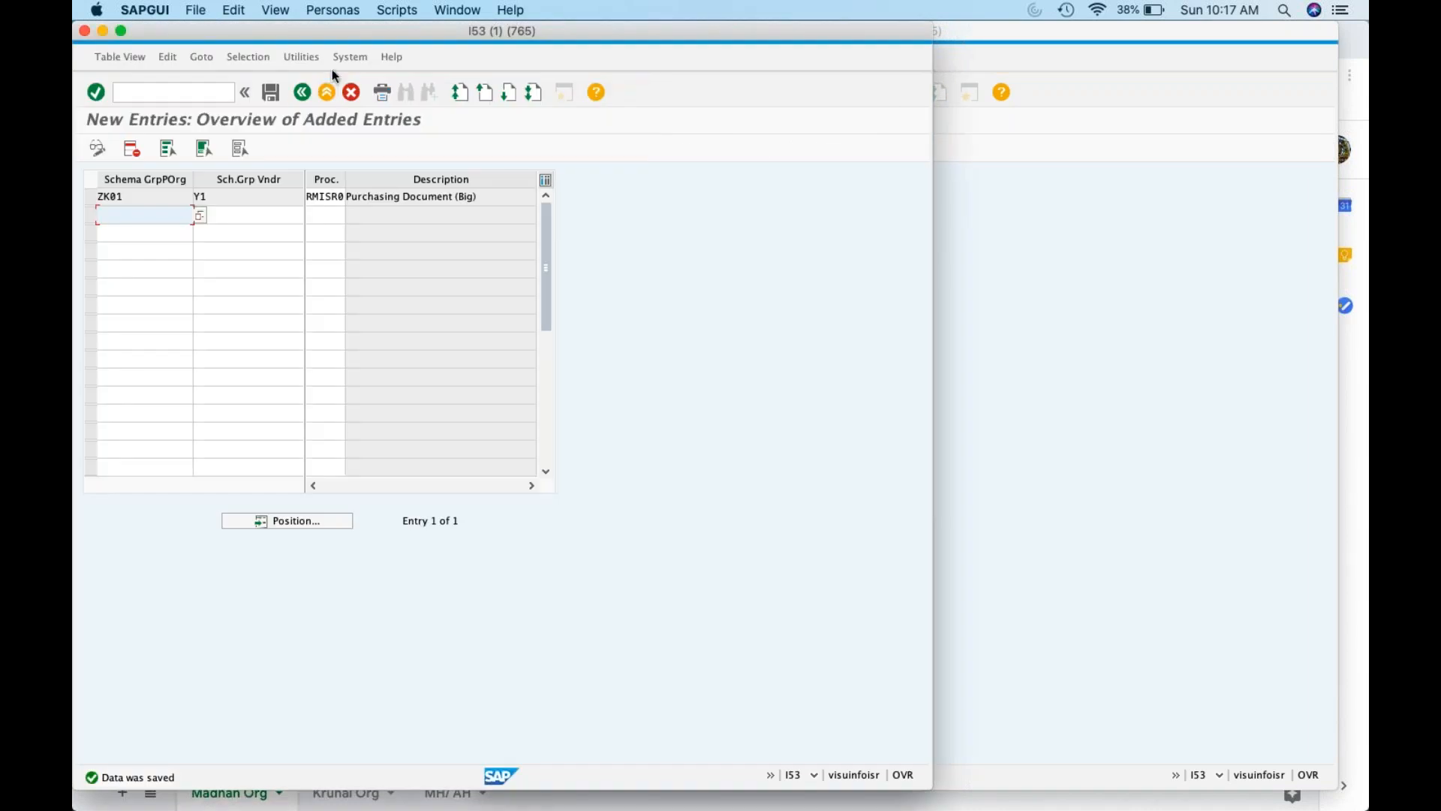
left_click(299, 93)
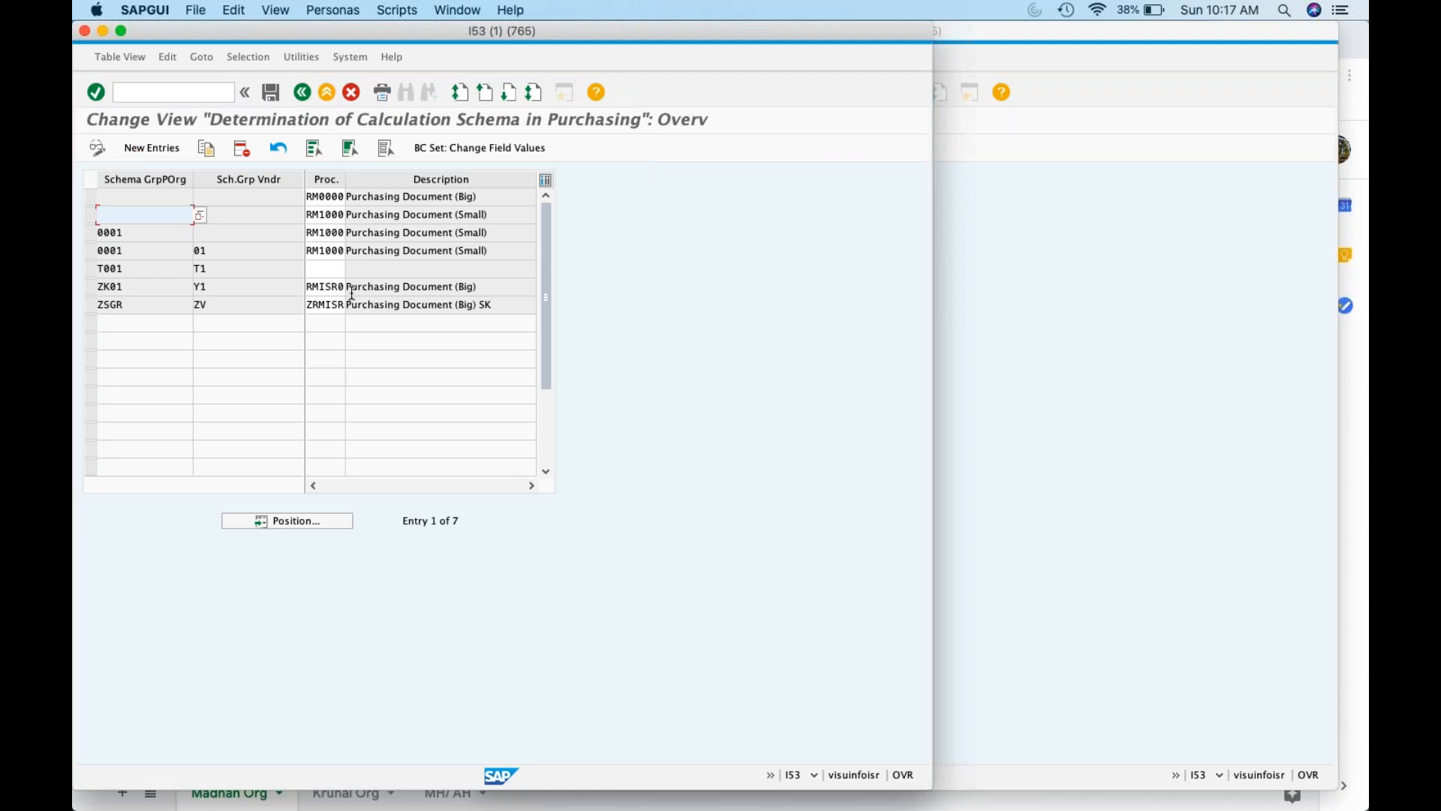
Start ME21N Create Purchase Order in the second session, then minimize it for the spreadsheet
left_click(1021, 299)
left_click(598, 92)
type("/nme21")
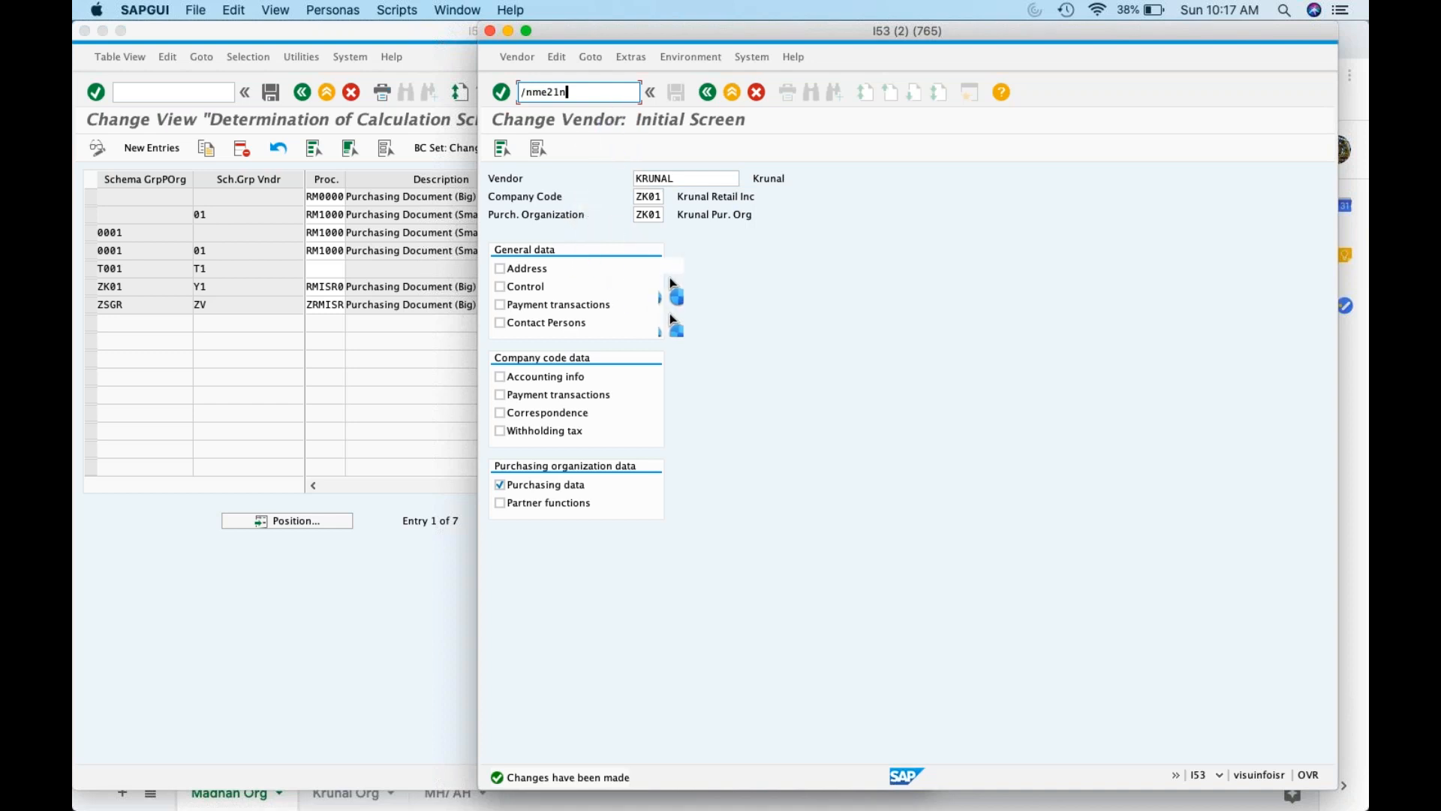
type("n")
key("Return")
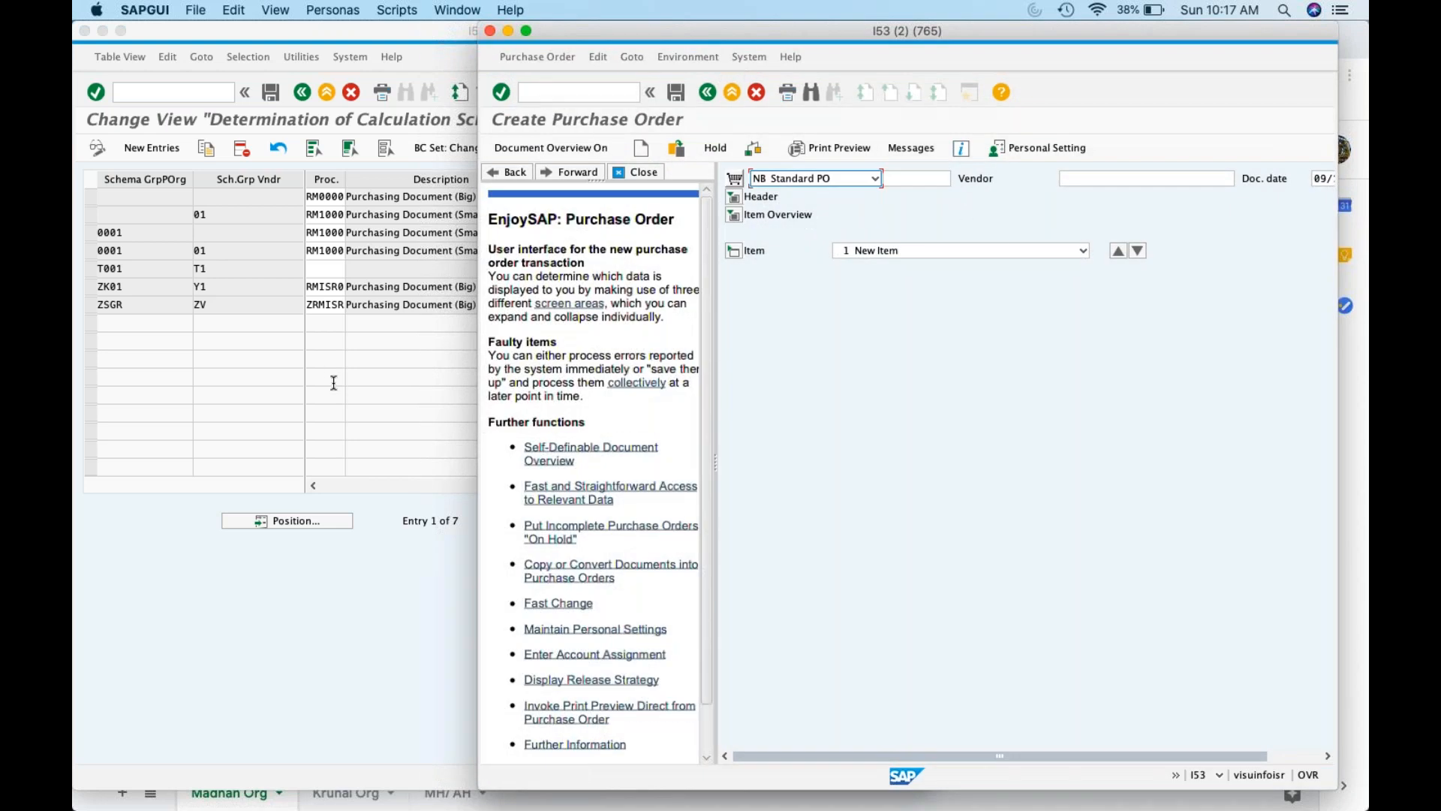
left_click(508, 31)
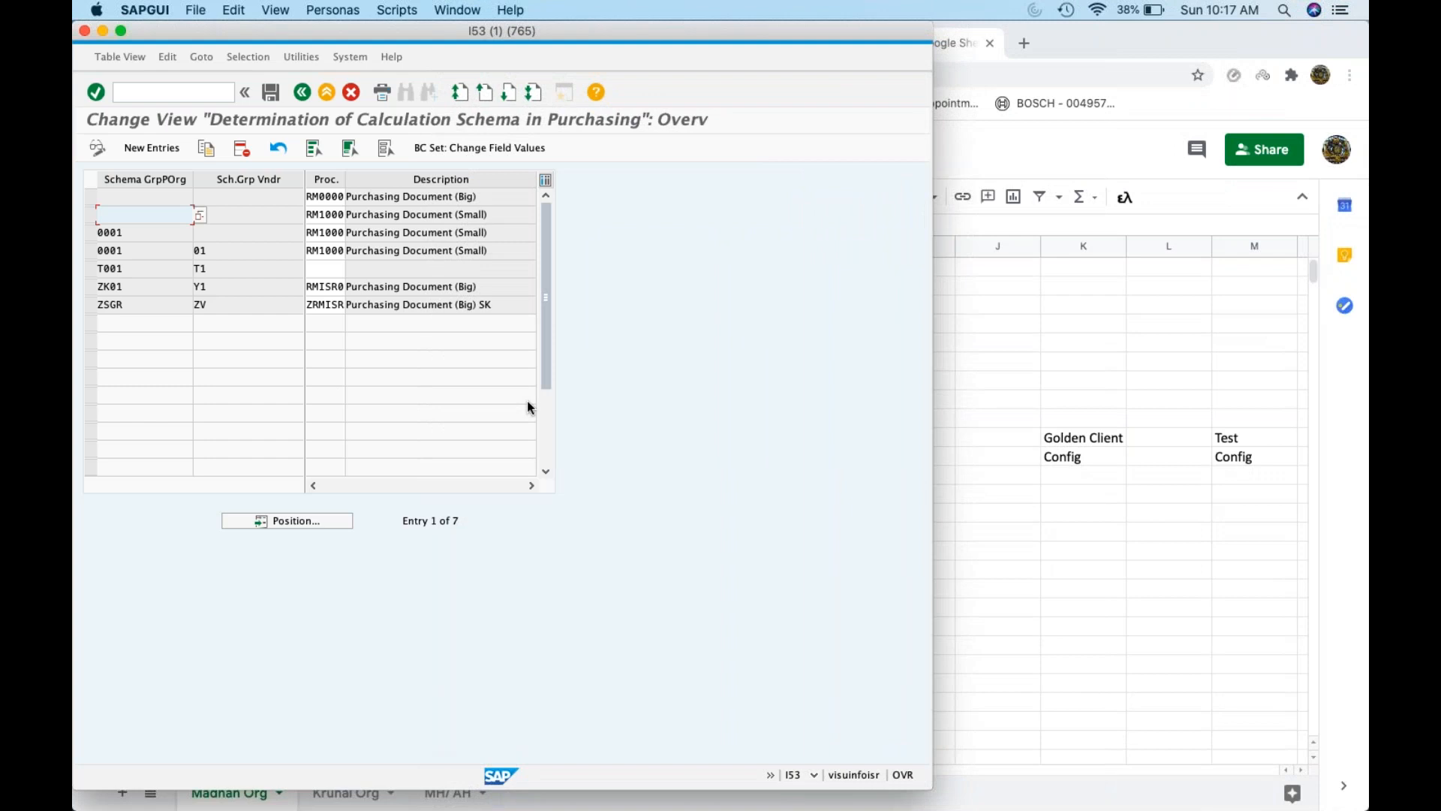
left_click(1106, 567)
Enter 'Condition table' in K23 and copy it into M23
left_click(1118, 646)
type("Cond")
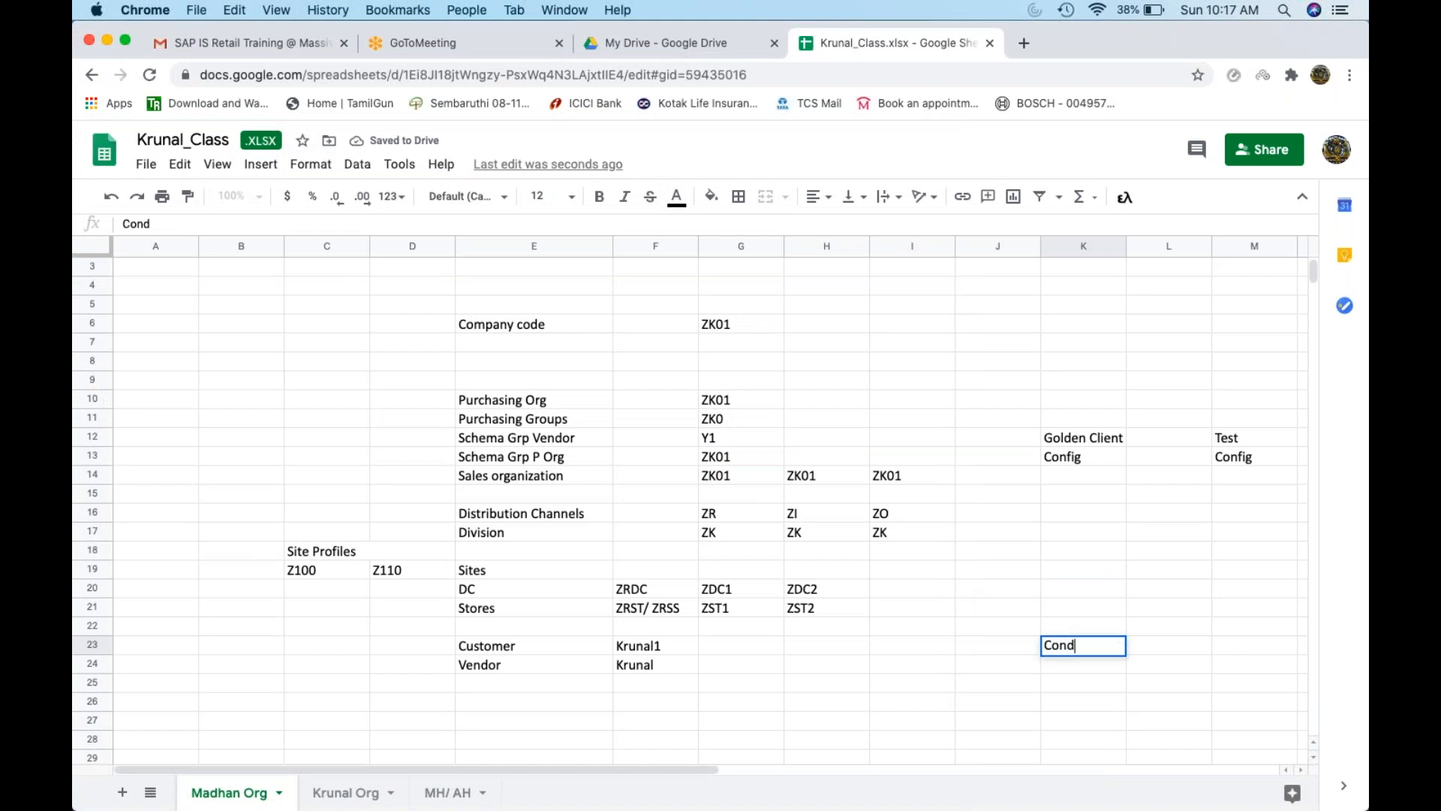
type("ition table")
key("Return")
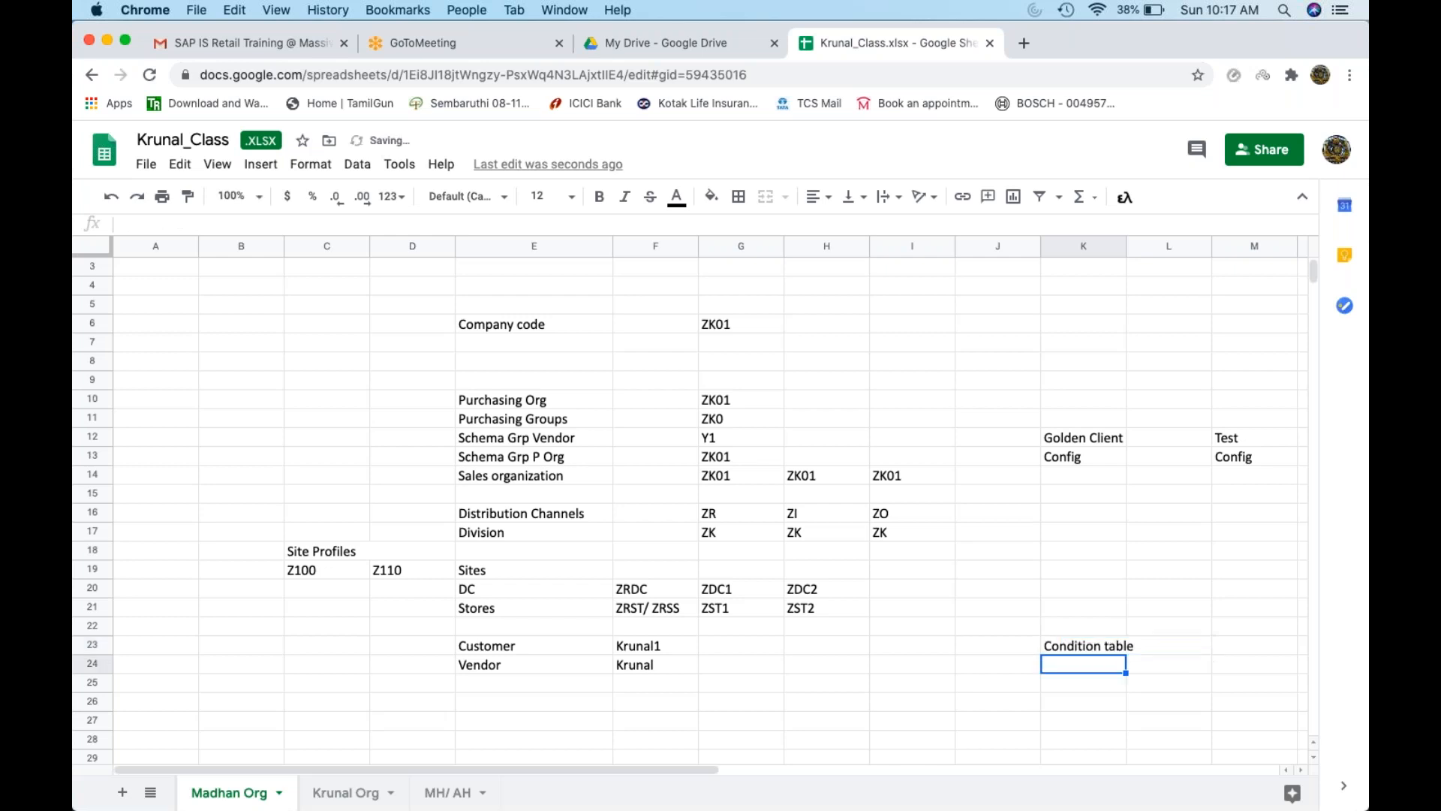
left_click(1172, 646)
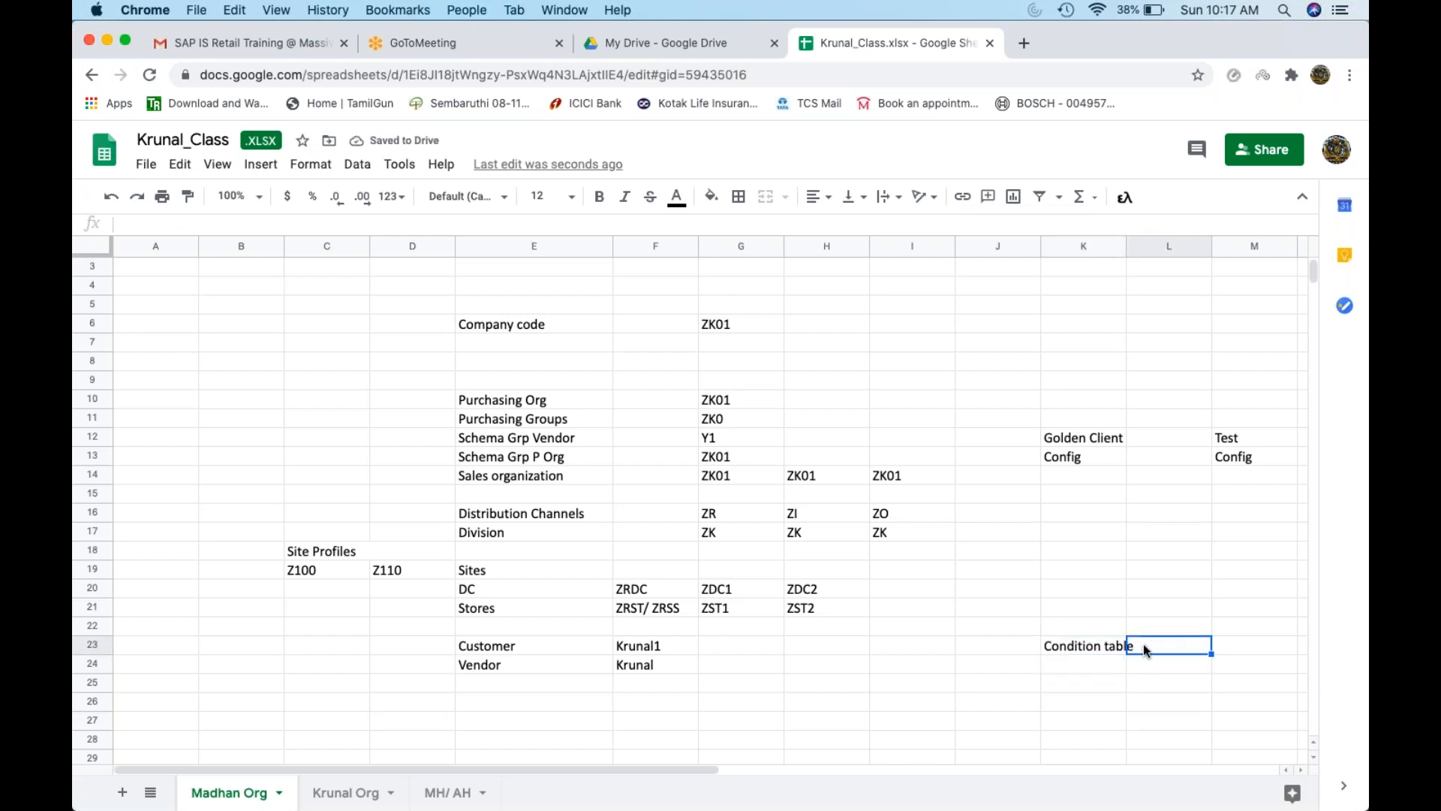
left_click(1092, 633)
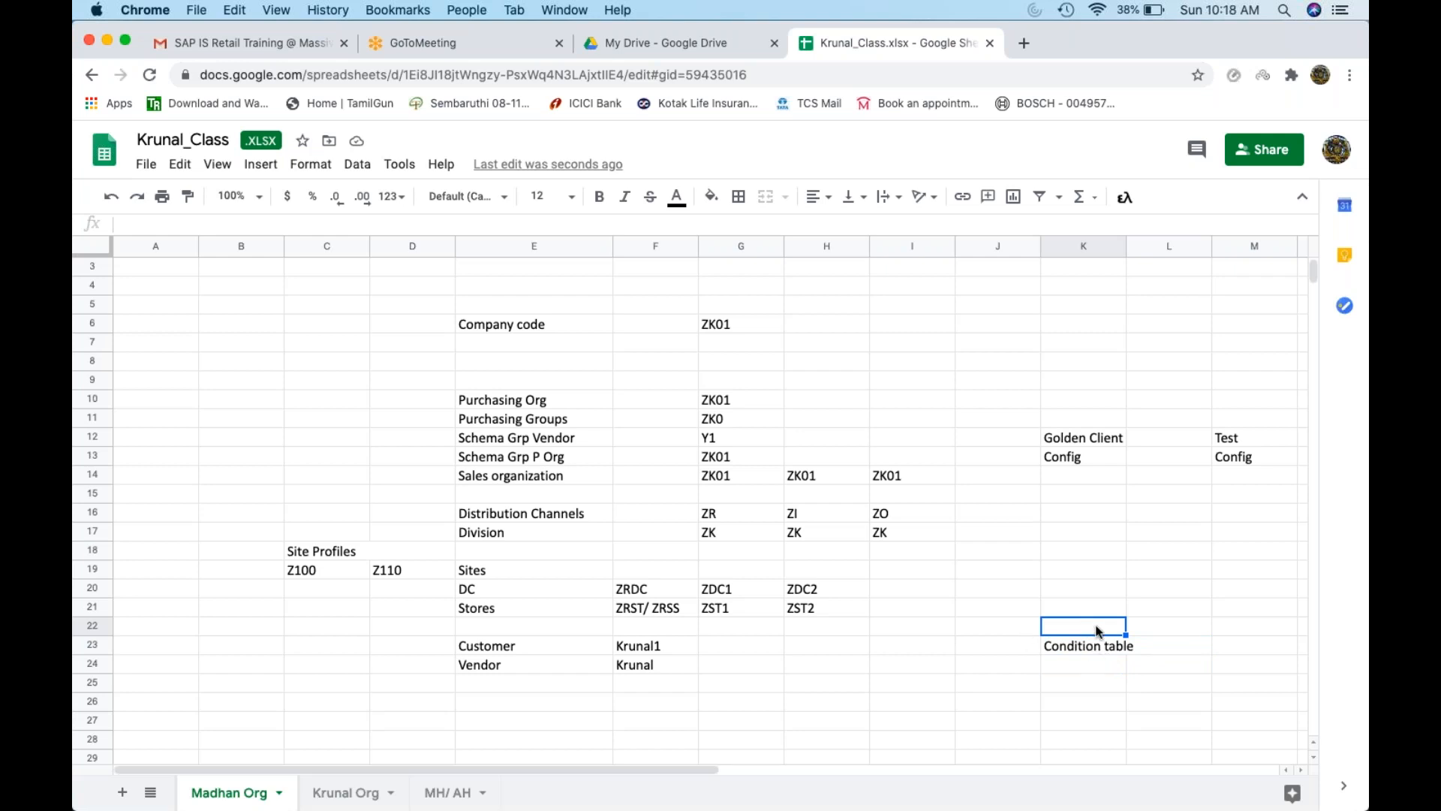
key("Down")
key("super+c")
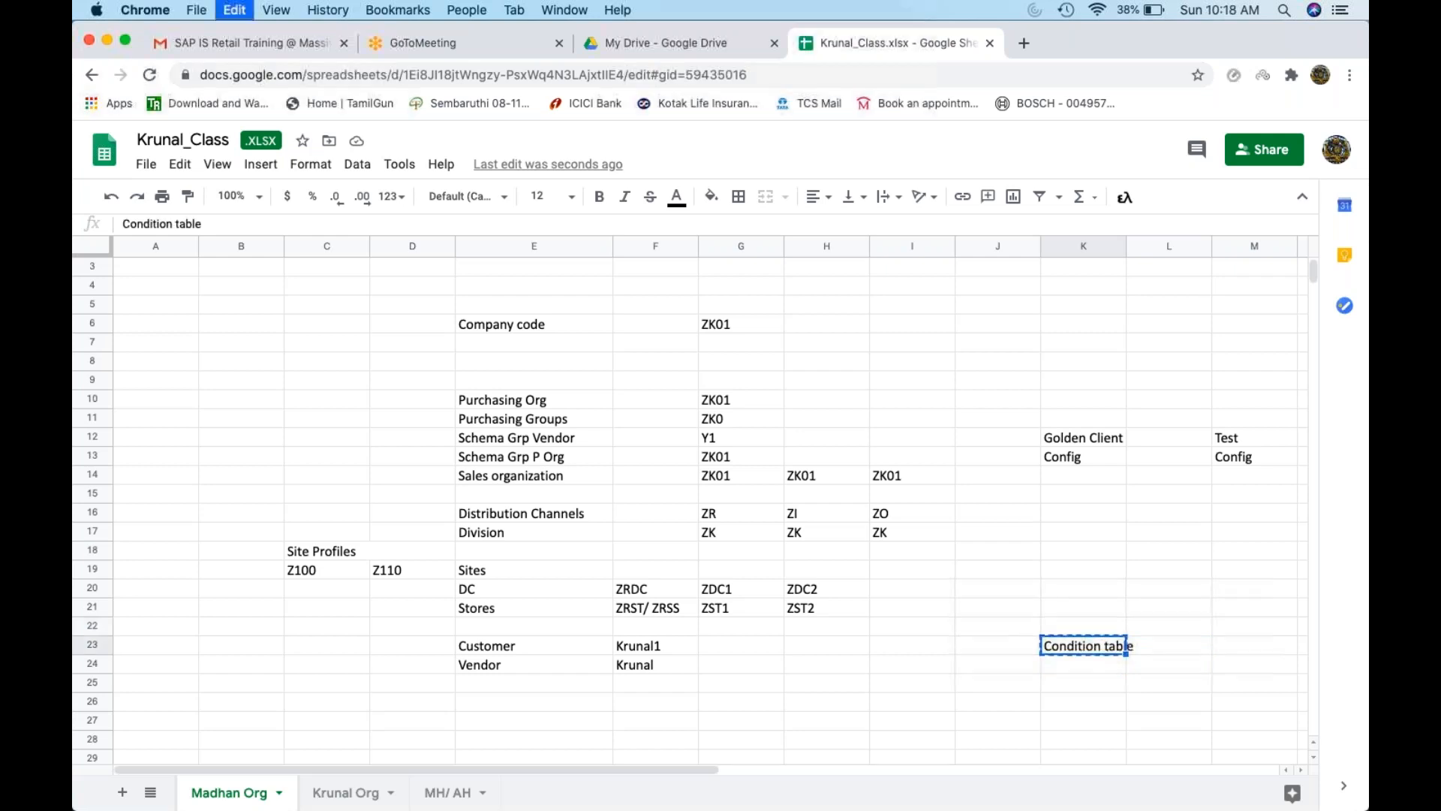
left_click(1244, 647)
key("super+v")
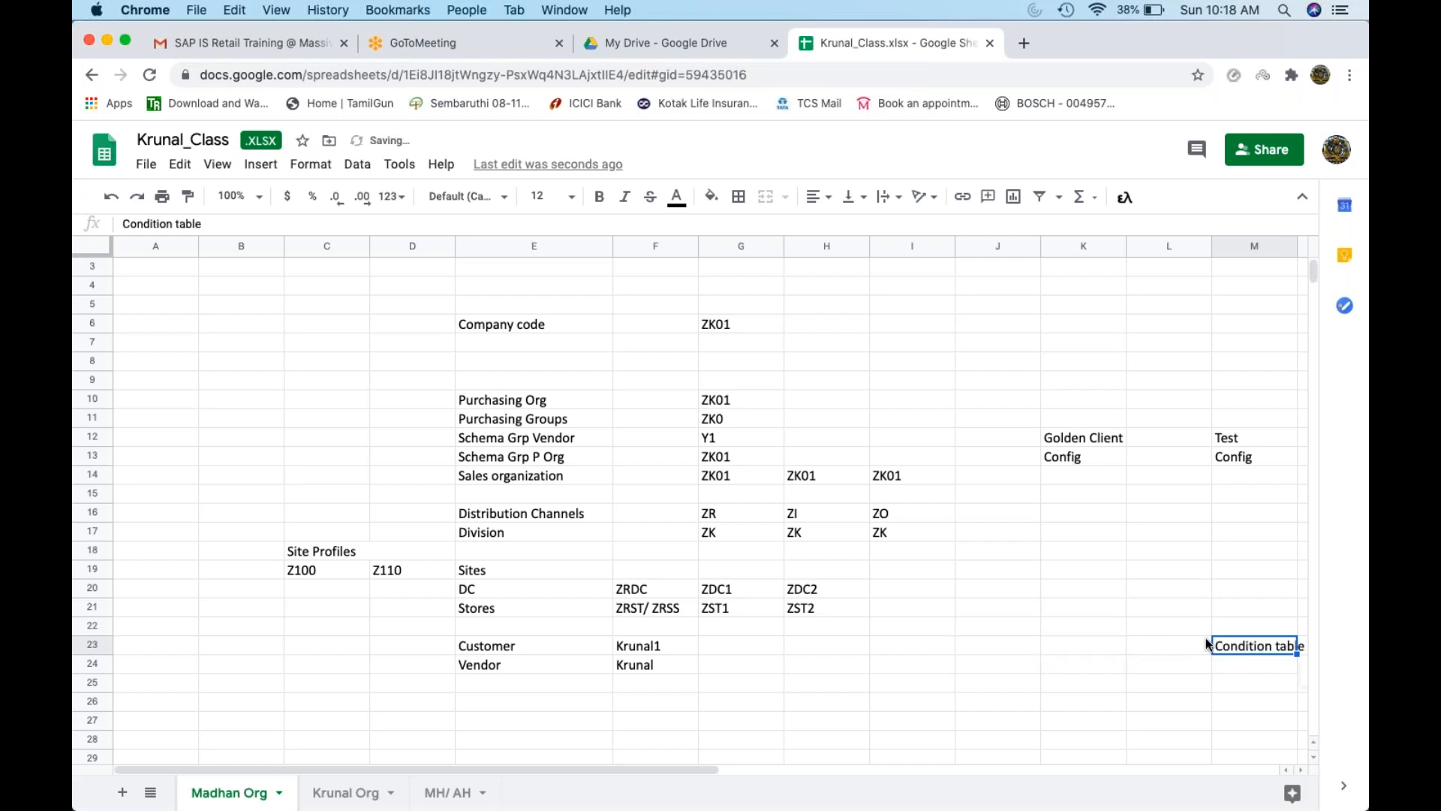
Add 'Access Seq' in L22 and 'Condition type' in K21
left_click(1167, 630)
left_click(1246, 632)
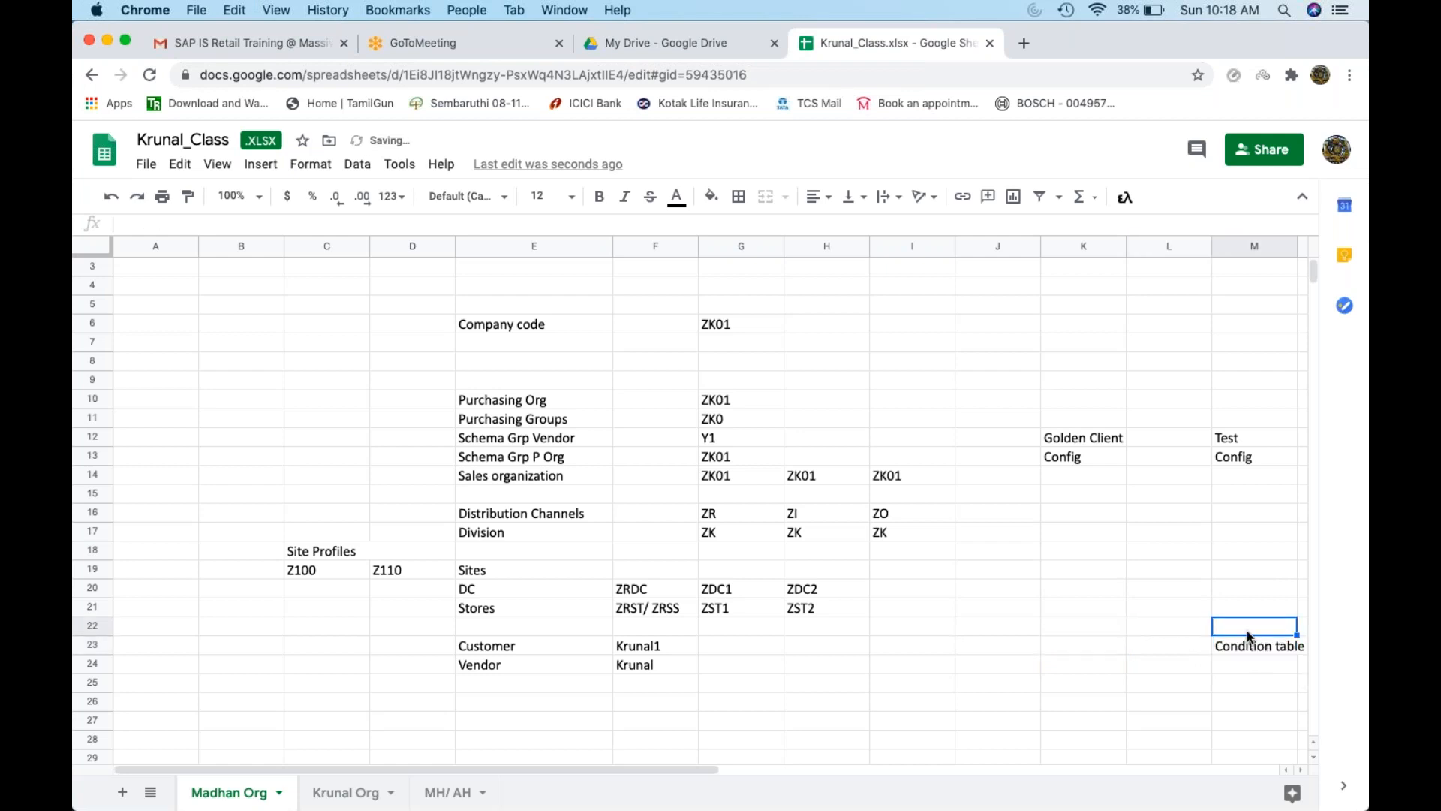
left_click(1169, 629)
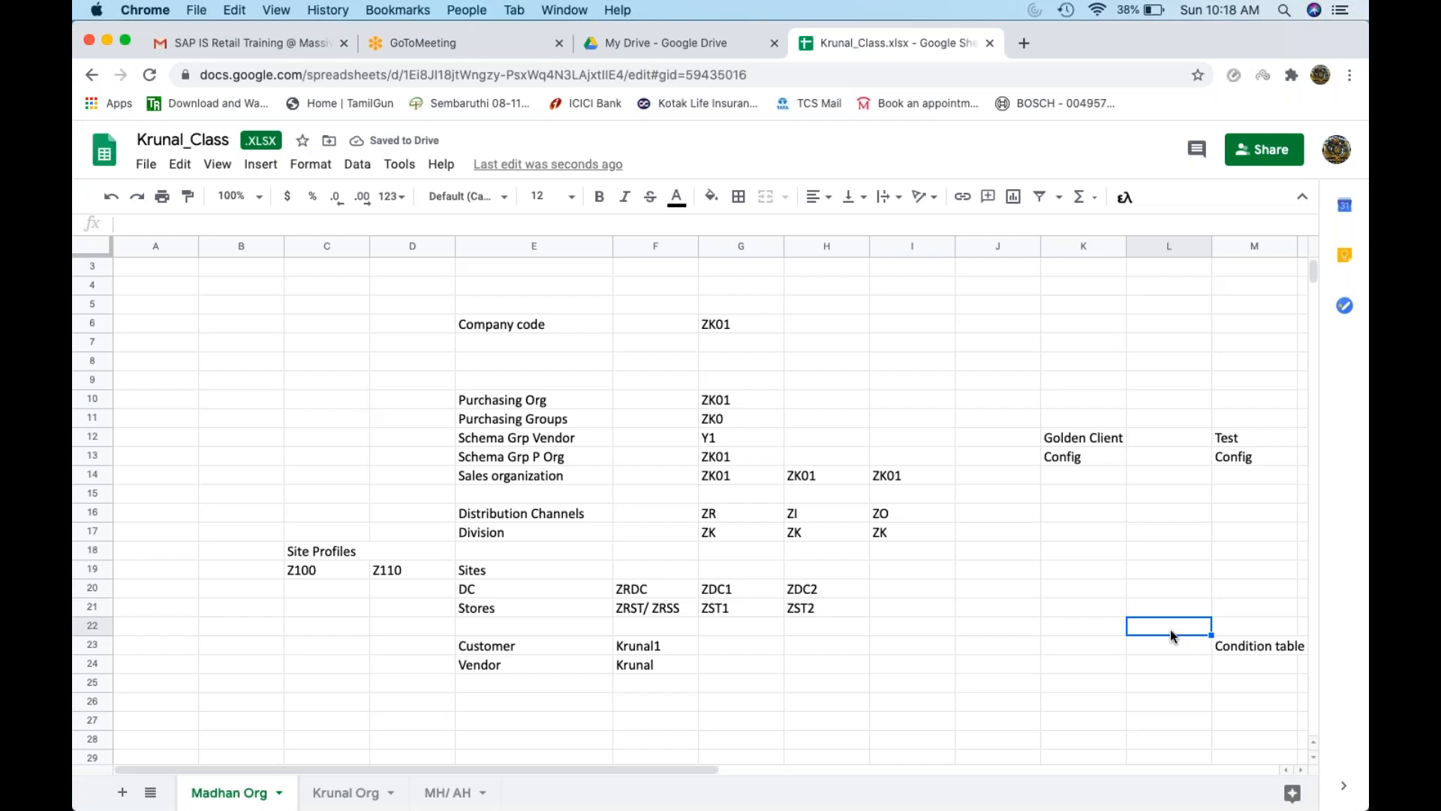
type("Access Seq")
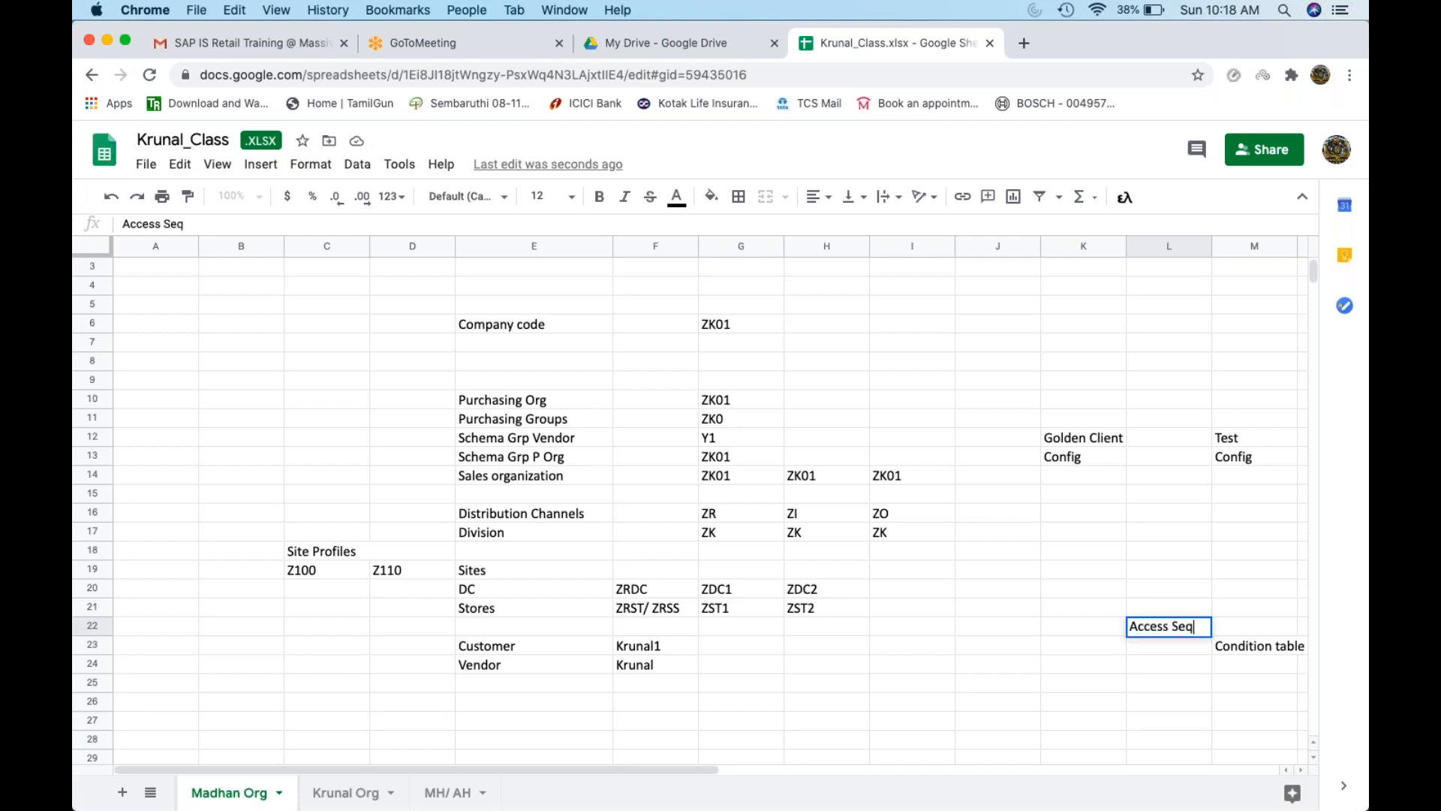
key("Return")
left_click(1162, 623)
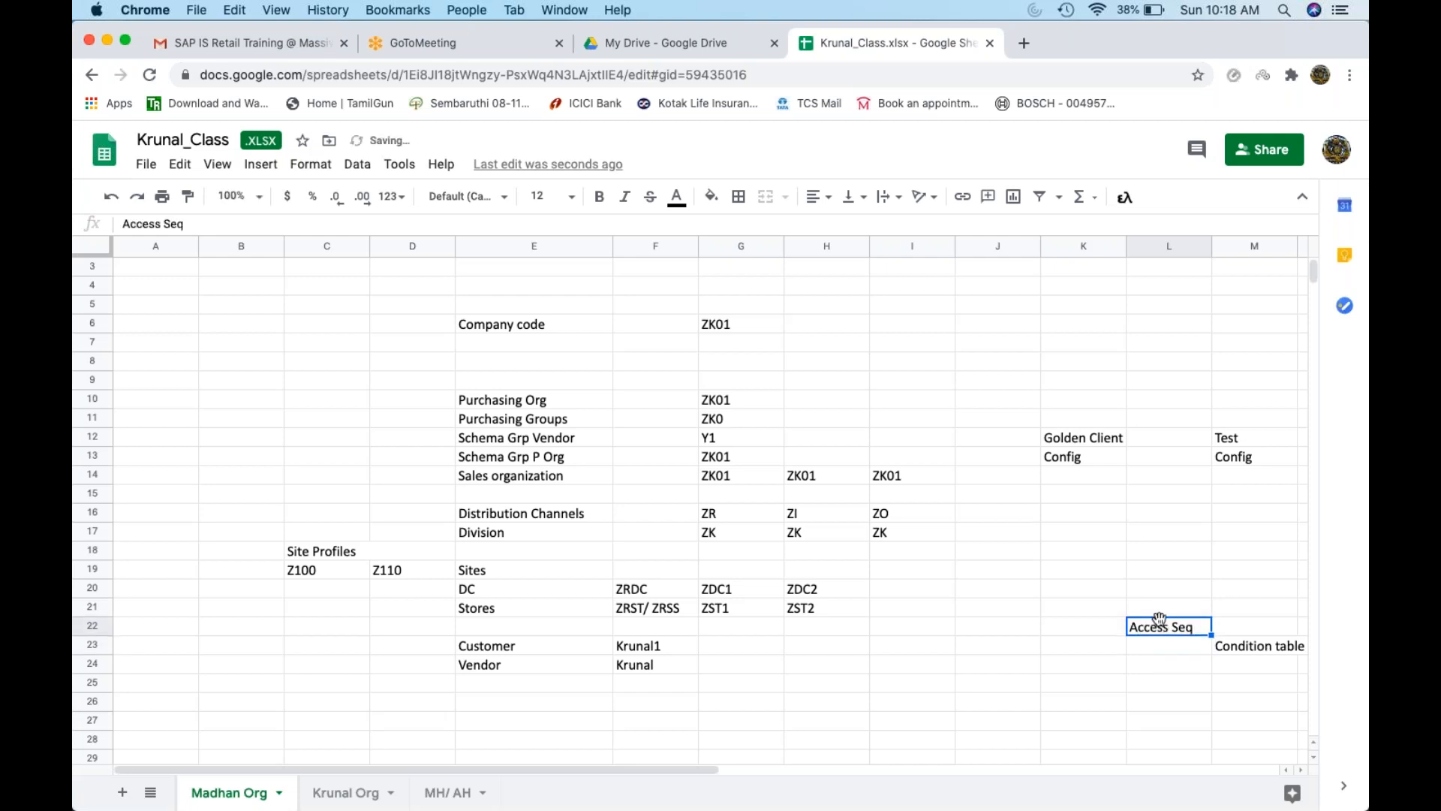
left_click(1101, 613)
type("C")
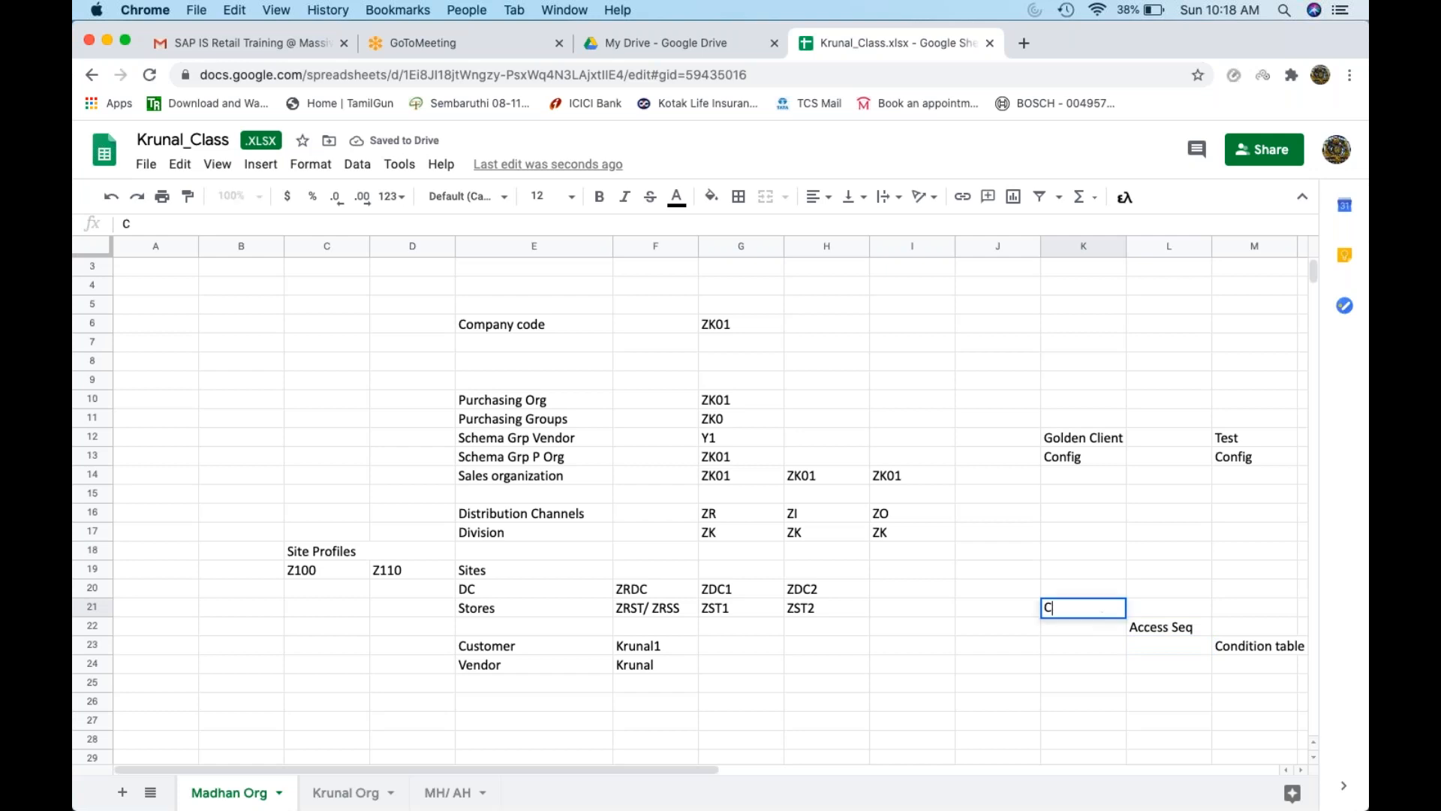
type("ondition type")
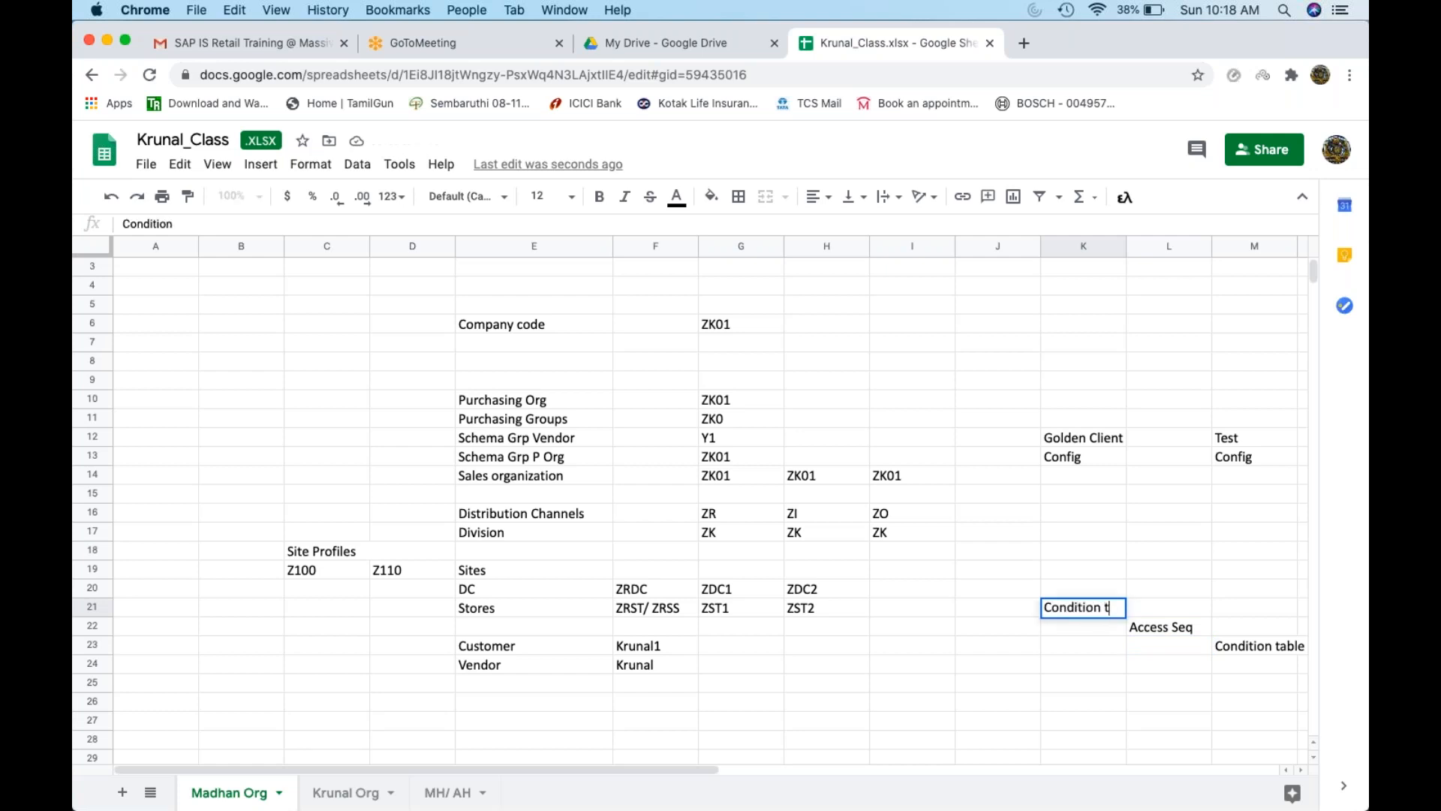
key("Return")
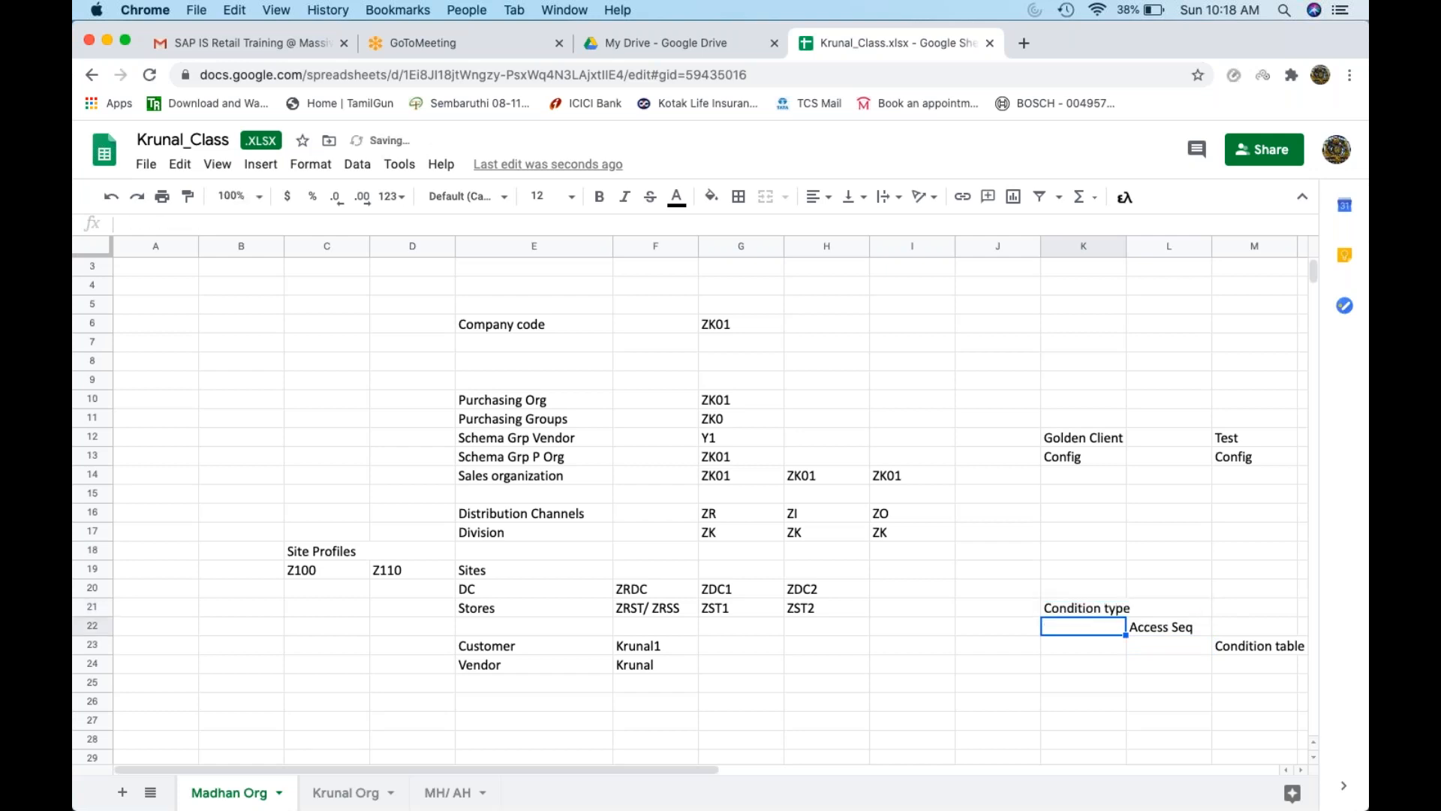
left_click(1107, 608)
Enter 'Pricing Procedure' in J20 and select the three staircase labels
left_click(1021, 593)
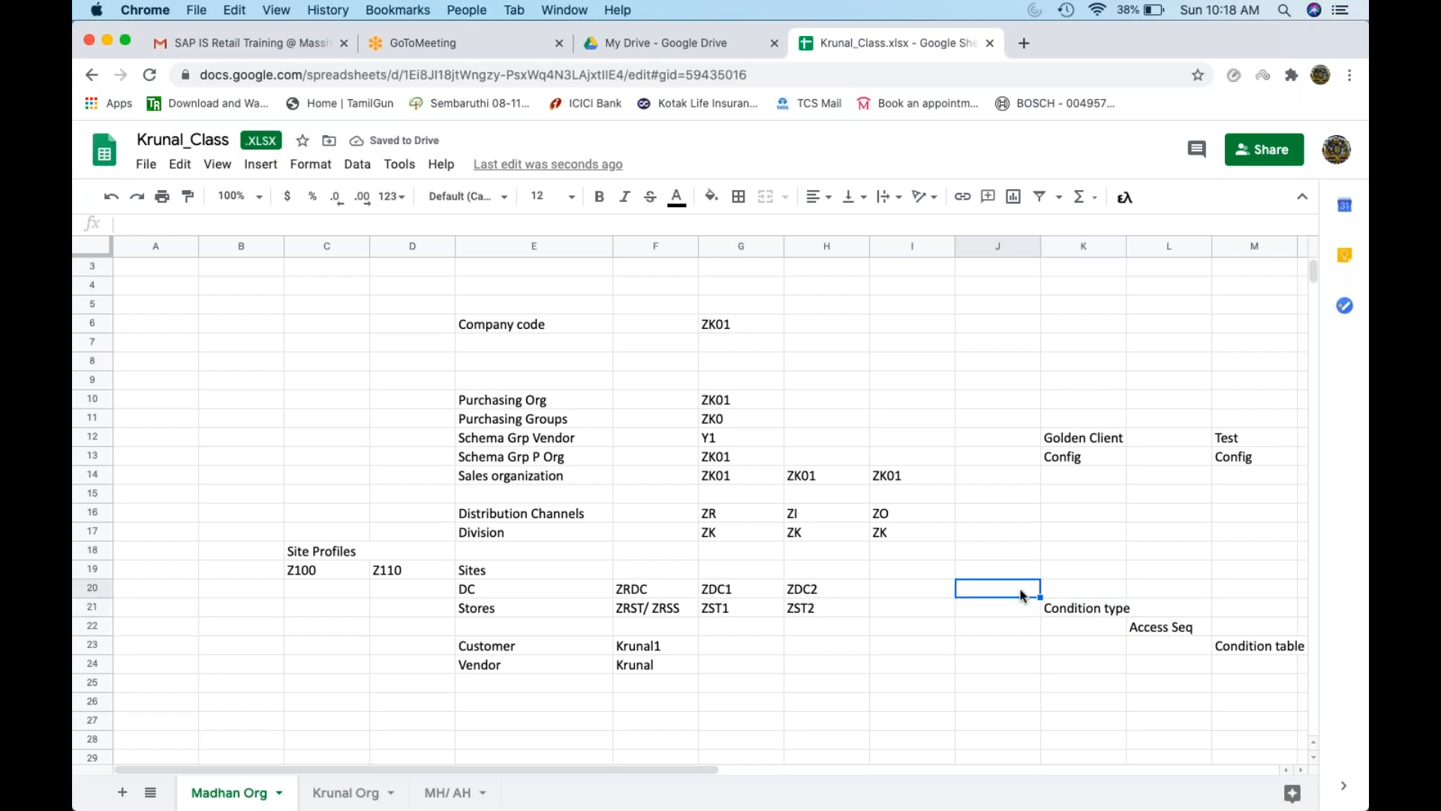
type("Pricing Procedure")
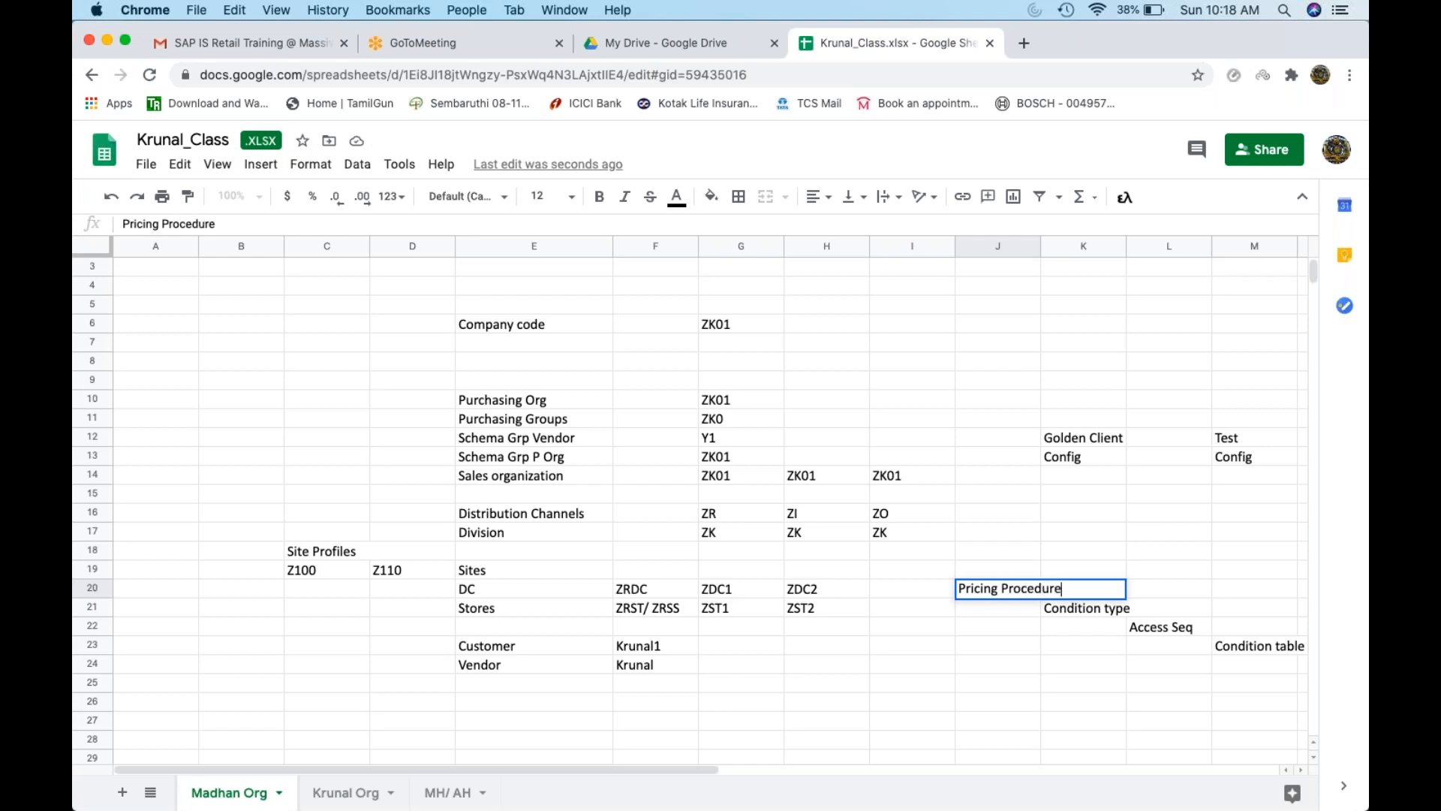
key("Return")
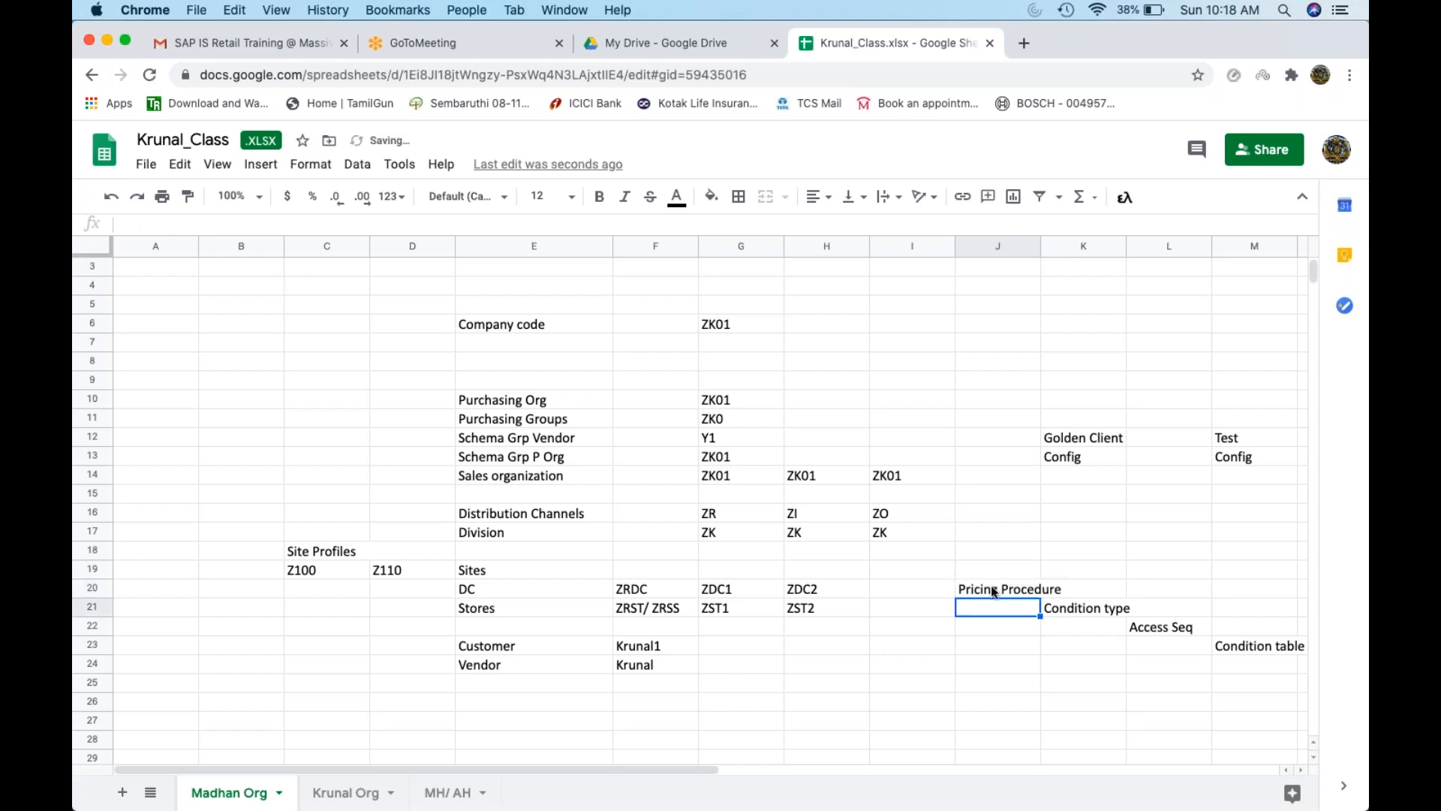
left_click(933, 575)
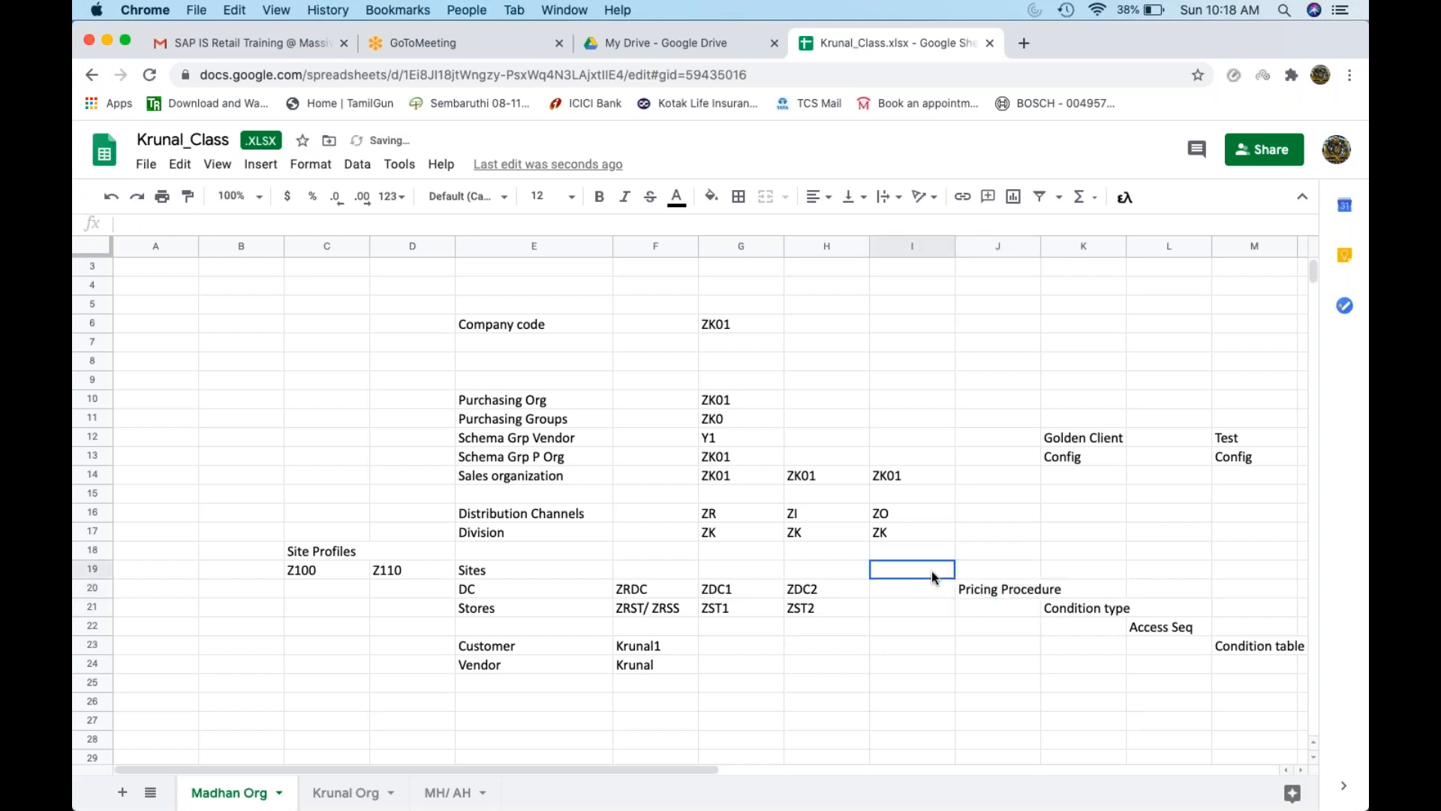
left_click(984, 574)
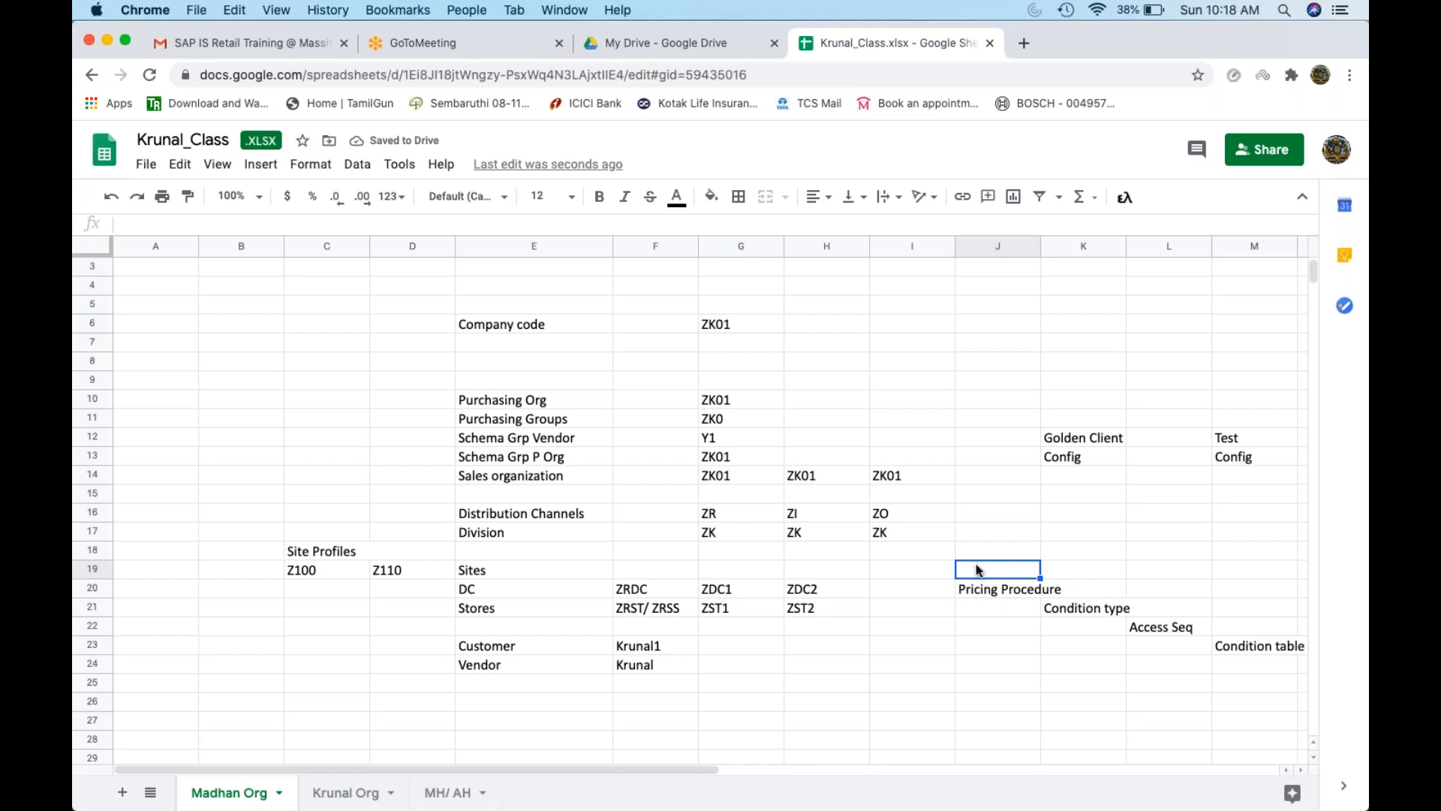
left_click_drag(990, 588, 1197, 627)
Add 'Condition records' in N23 beside Condition table and select the label block
left_click(1270, 650)
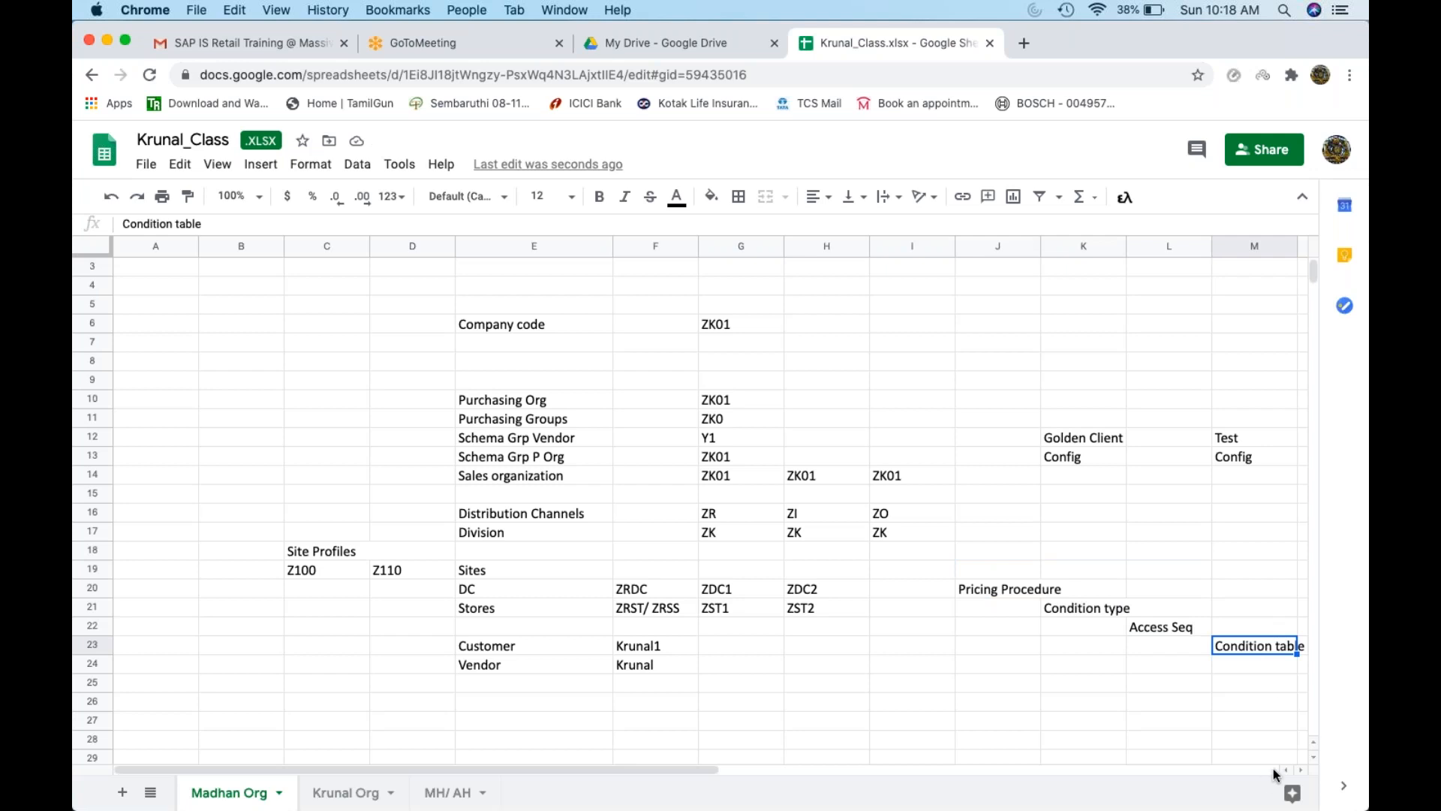
left_click(1303, 770)
left_click(1257, 646)
type("Conditio")
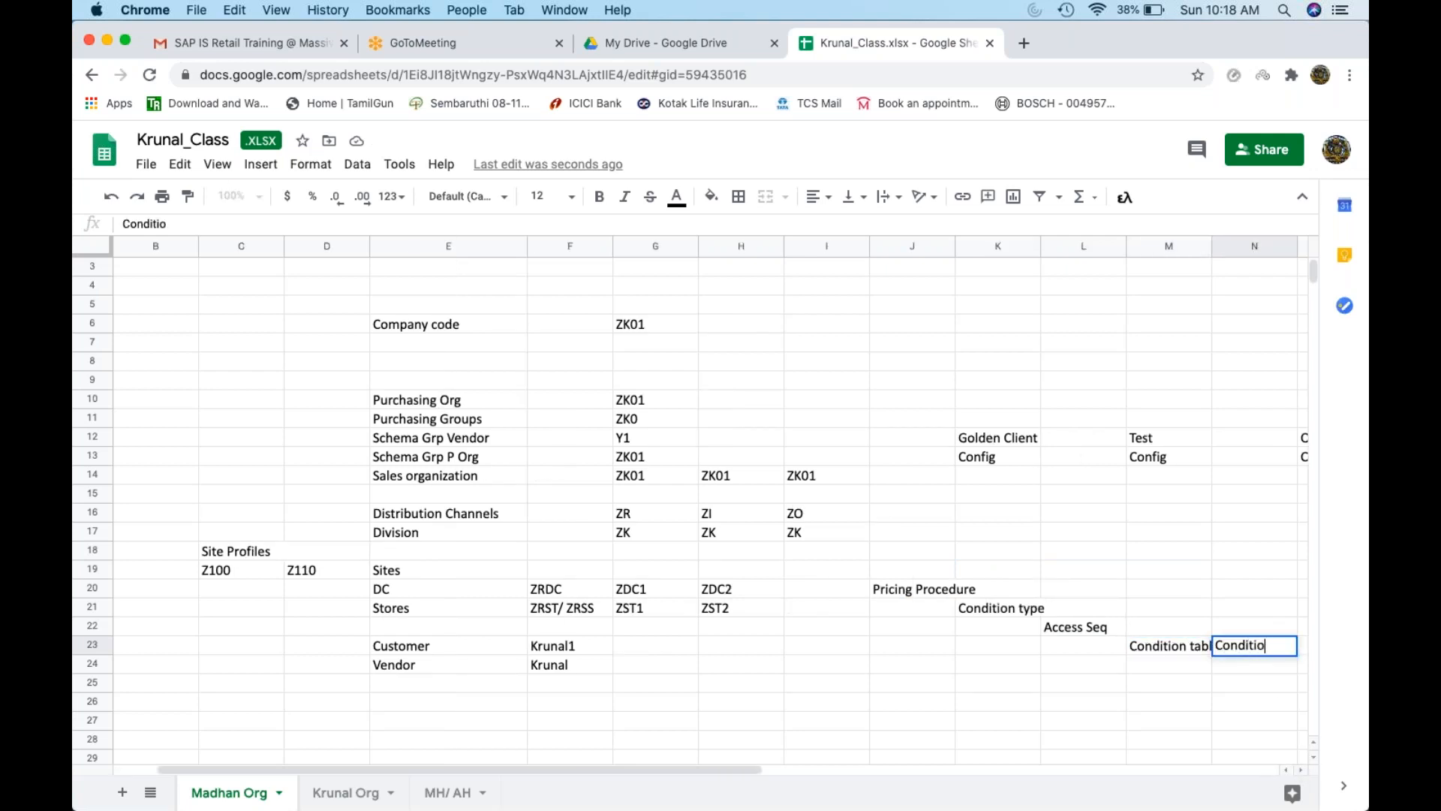
type("n records")
key("Return")
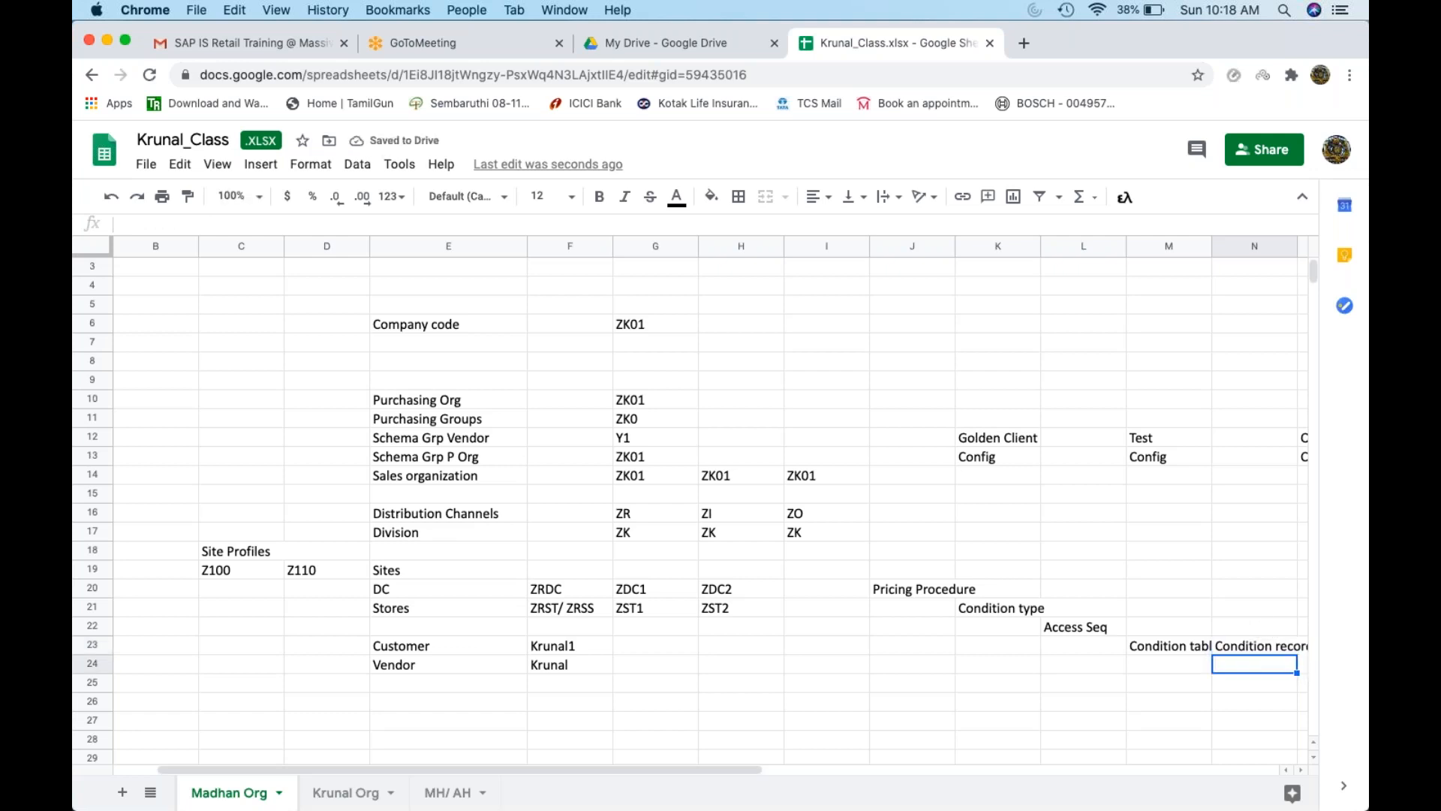
left_click(1182, 650)
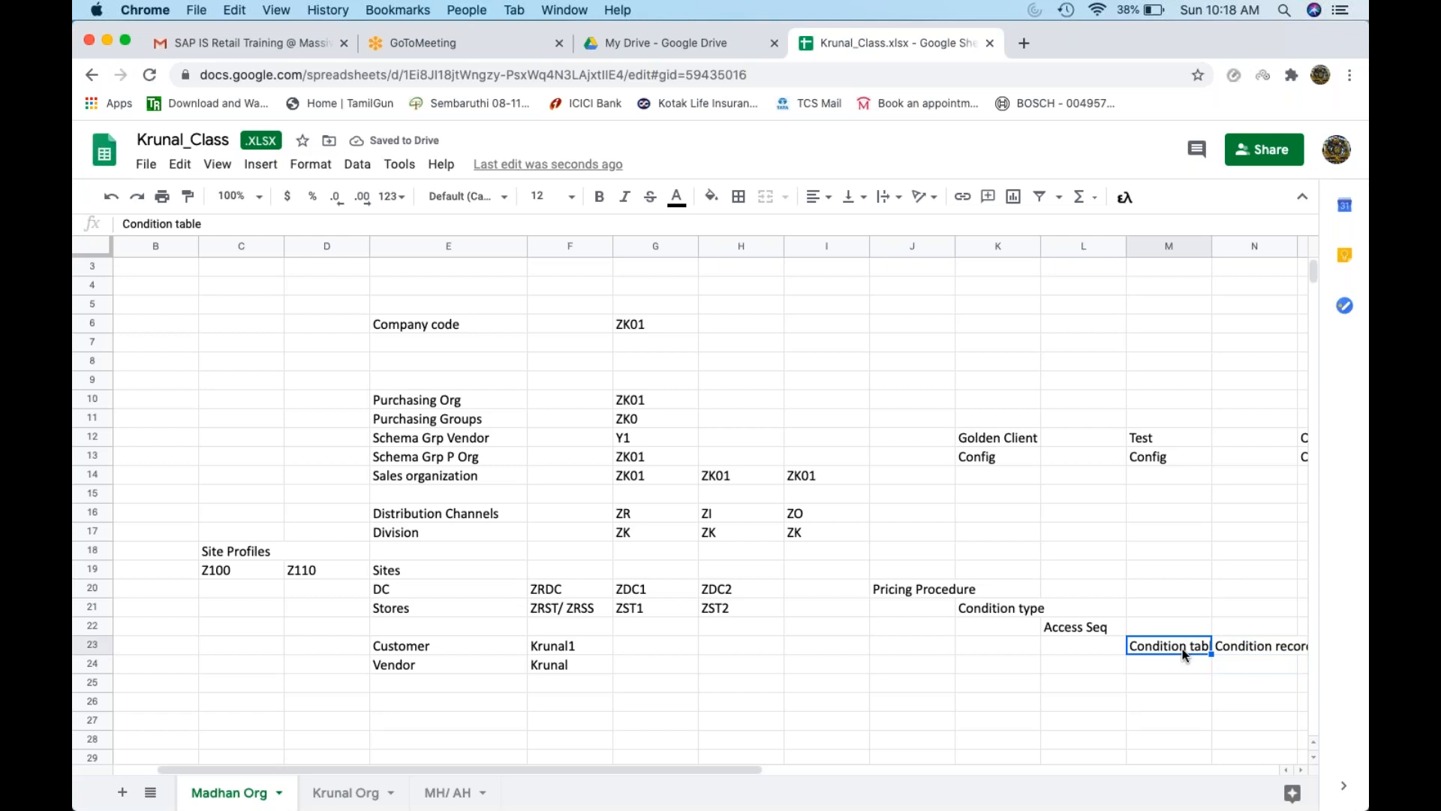
left_click(1277, 653)
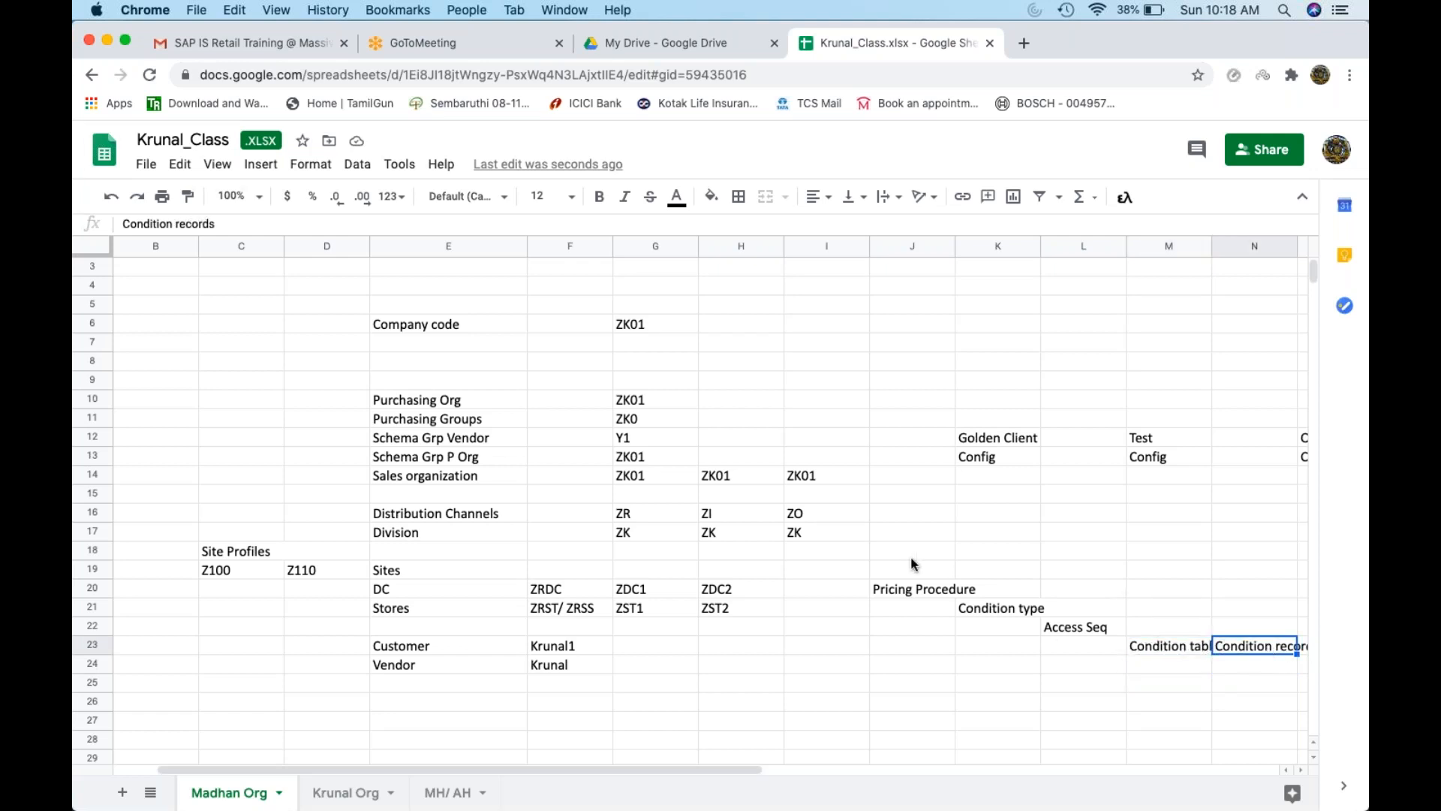
left_click_drag(912, 556, 1223, 651)
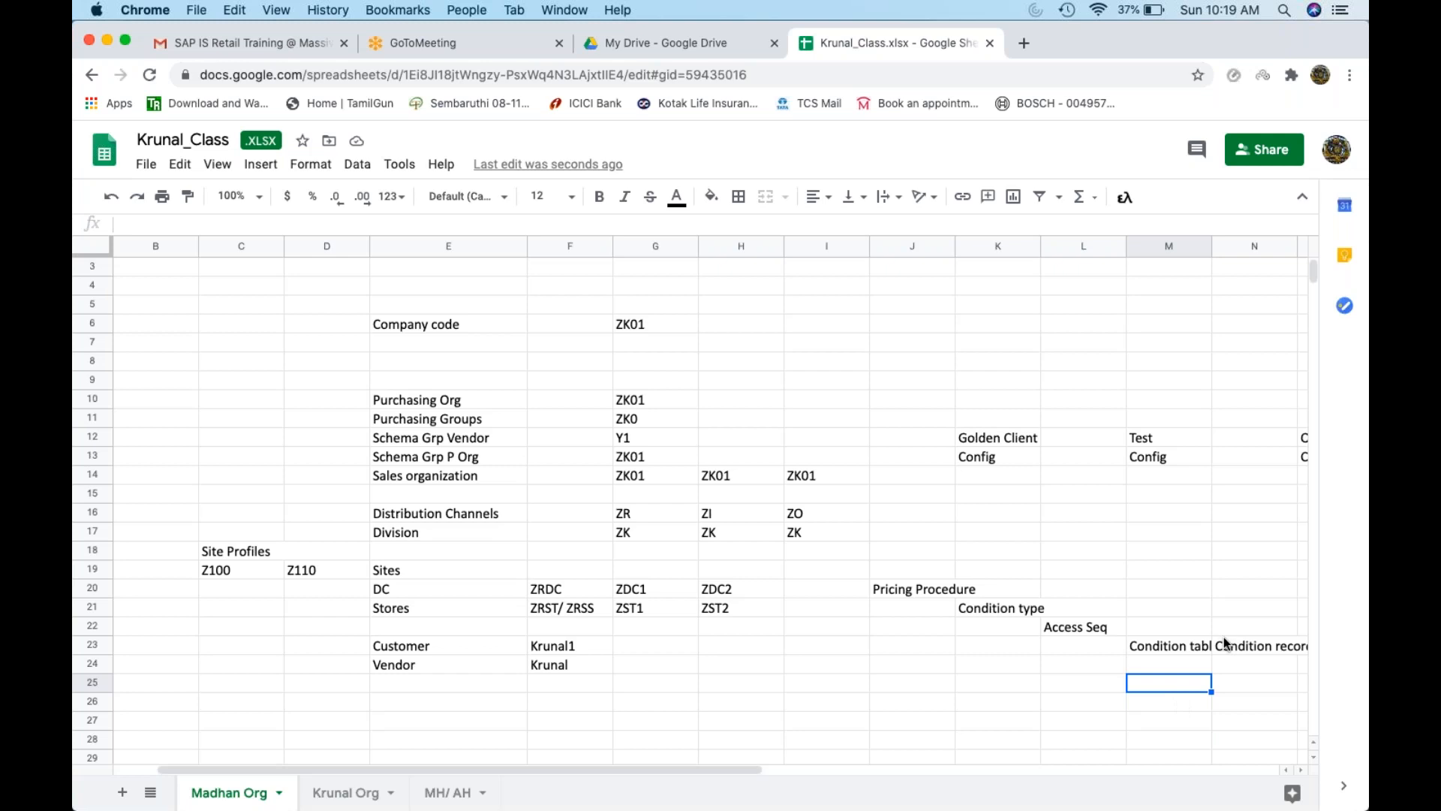
Review the K20:N23 pricing labels, then minimise Chrome to return to SAP
left_click_drag(1227, 645, 963, 587)
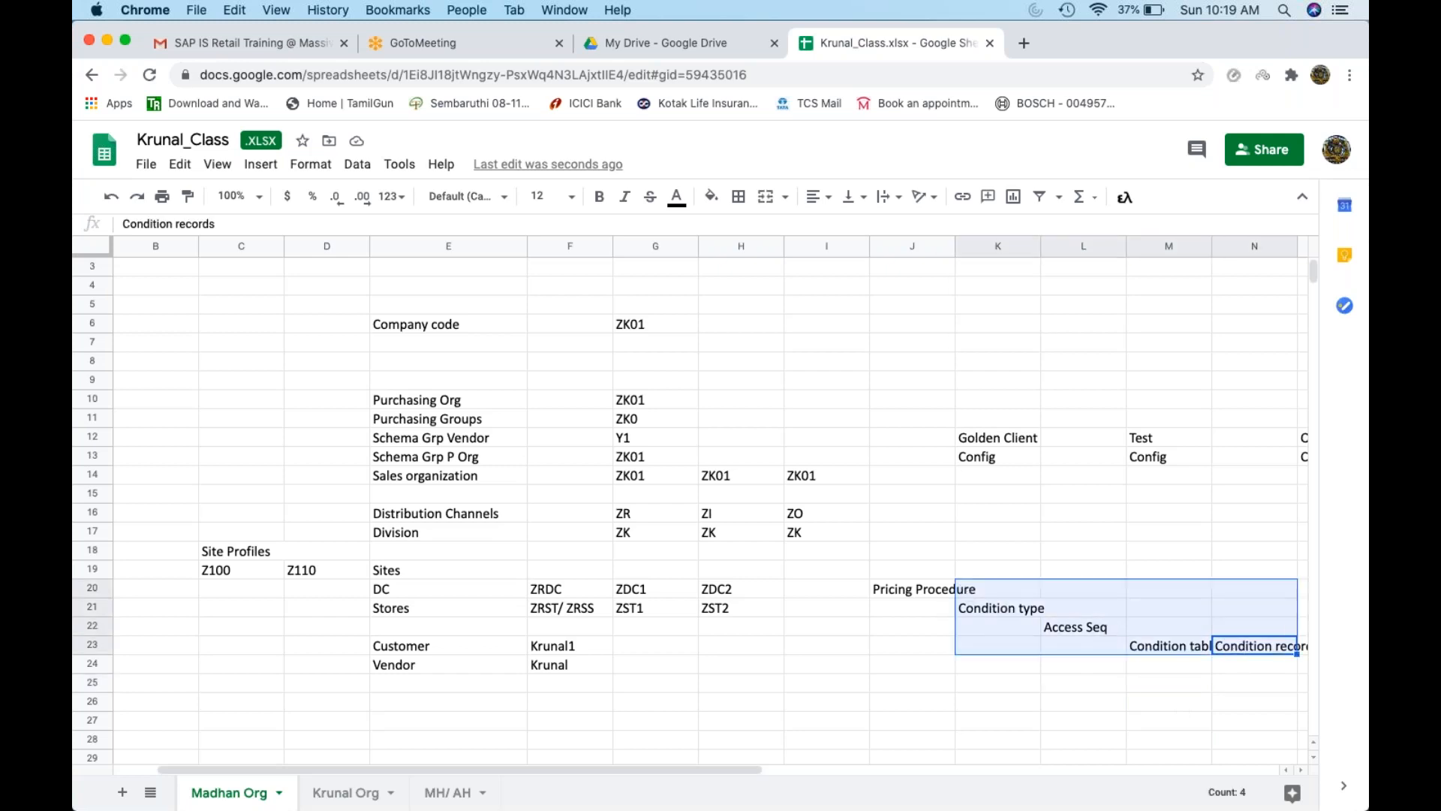
left_click(903, 588)
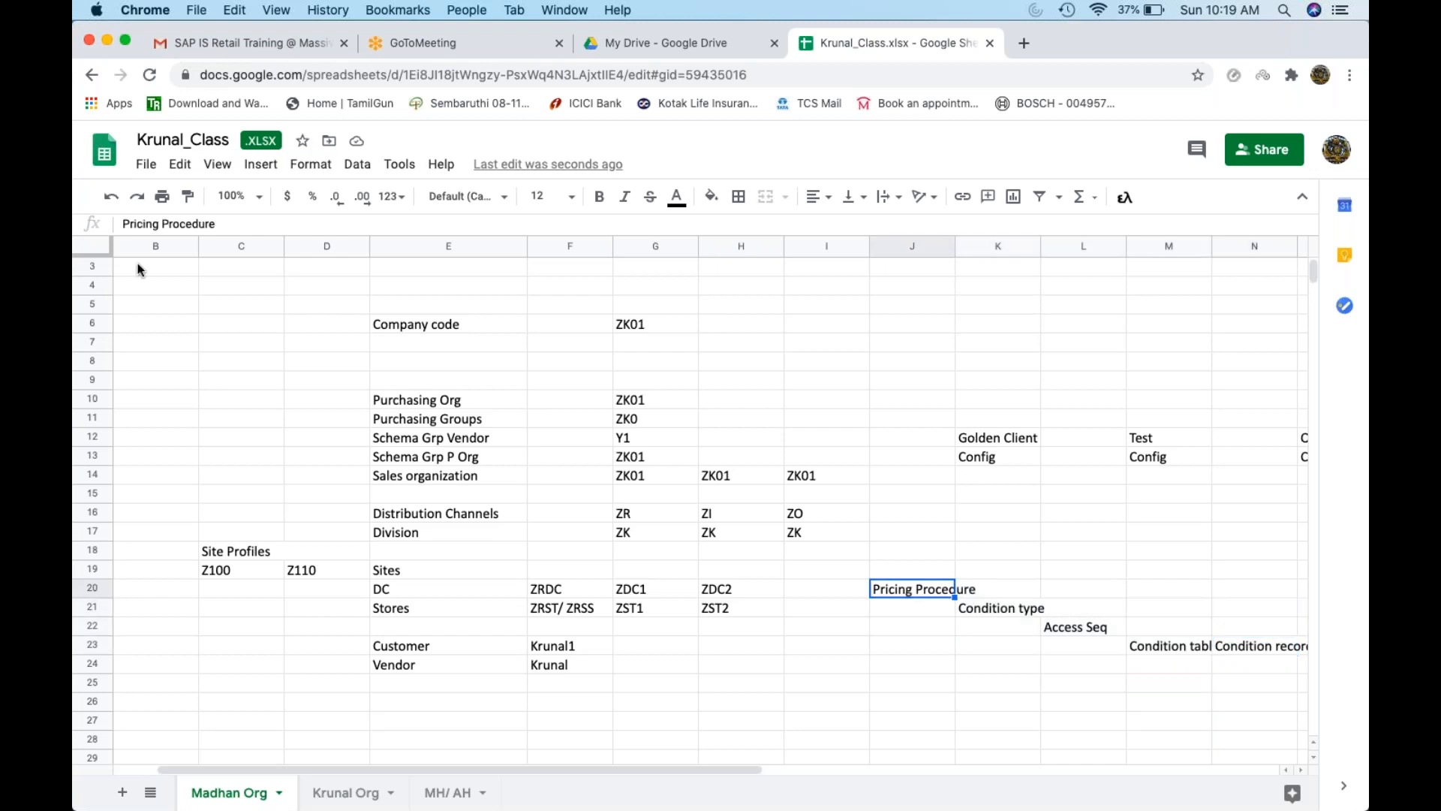
left_click(110, 41)
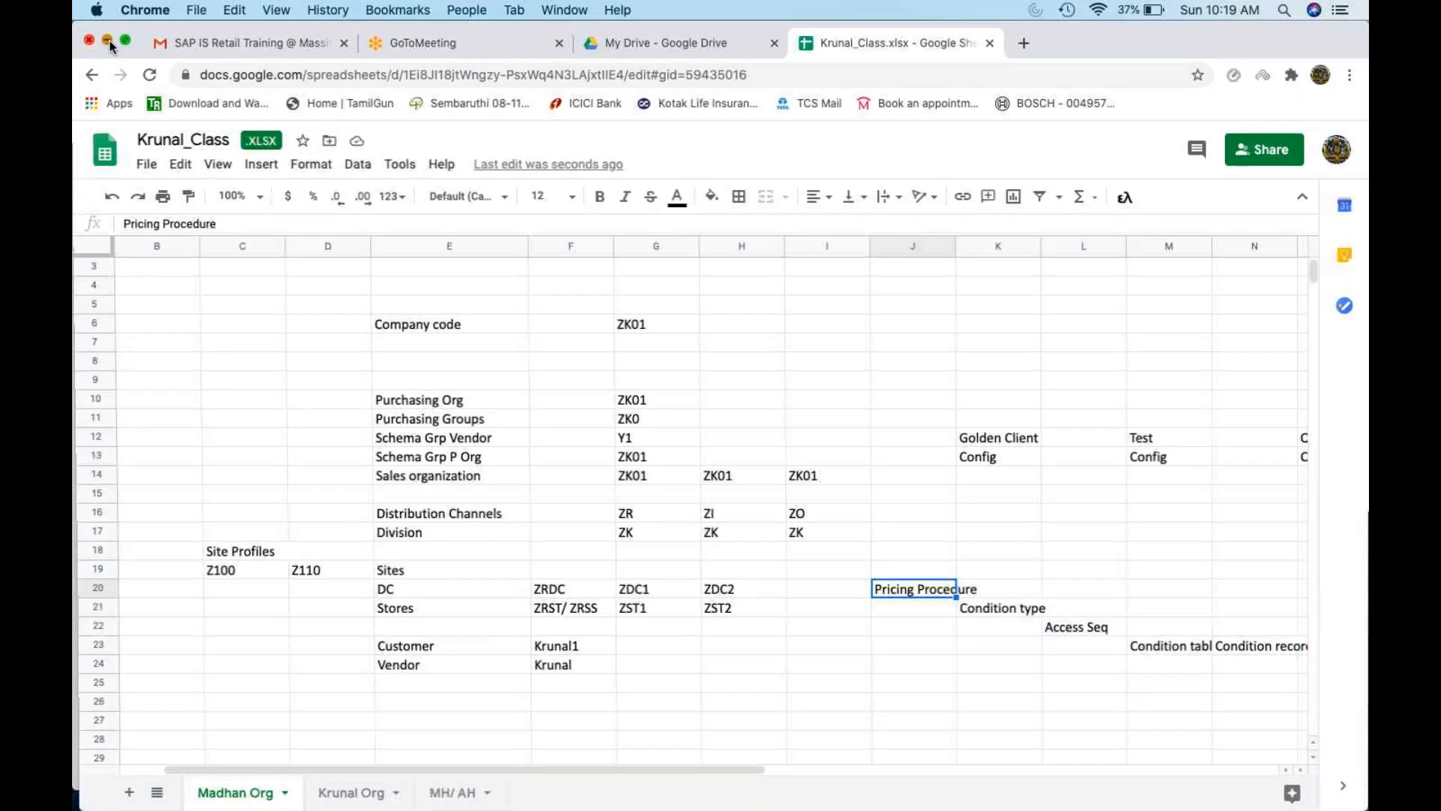
left_click(303, 92)
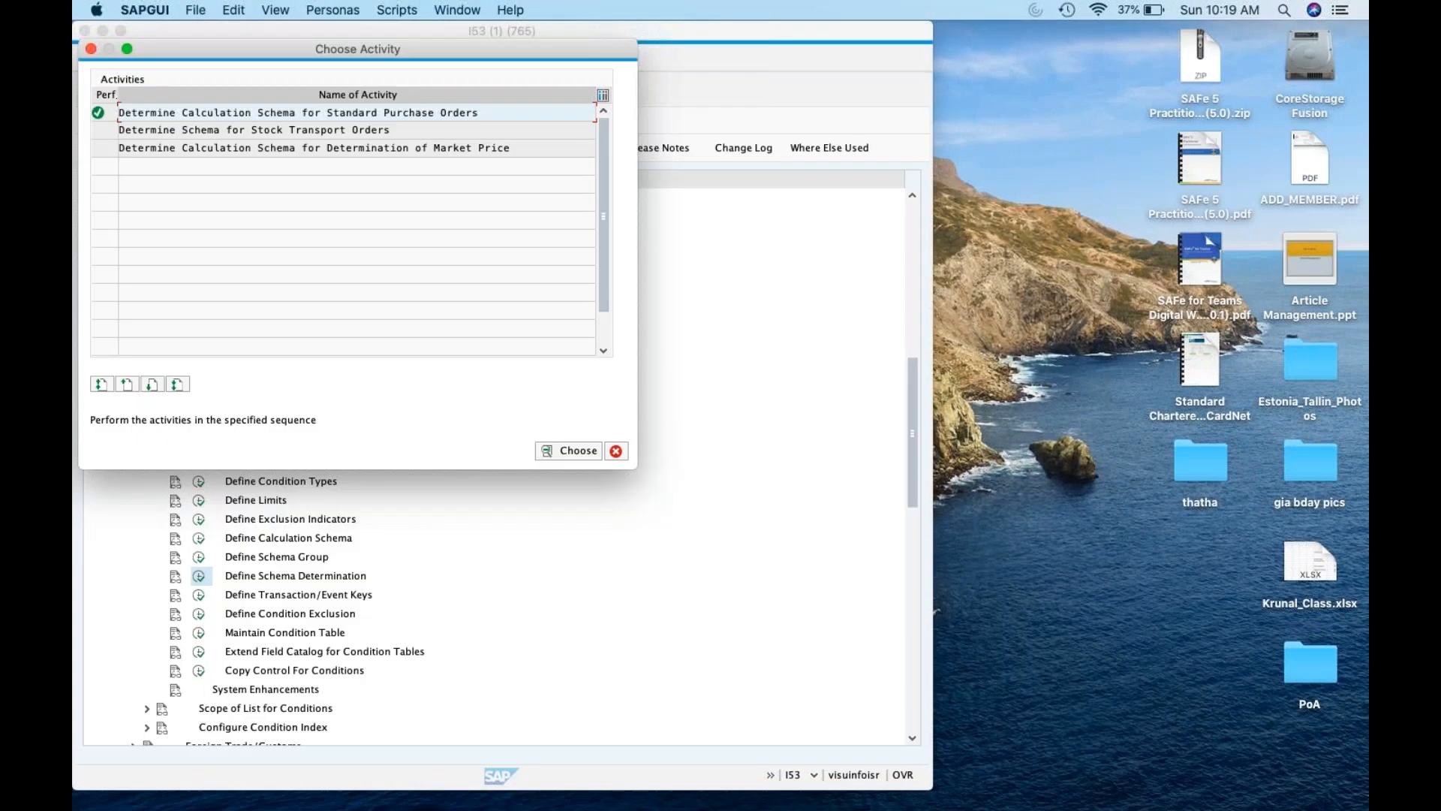
Dismiss the activity chooser, collapse the Materials Management branches and expand Sales and Distribution
left_click(615, 450)
left_click(147, 443)
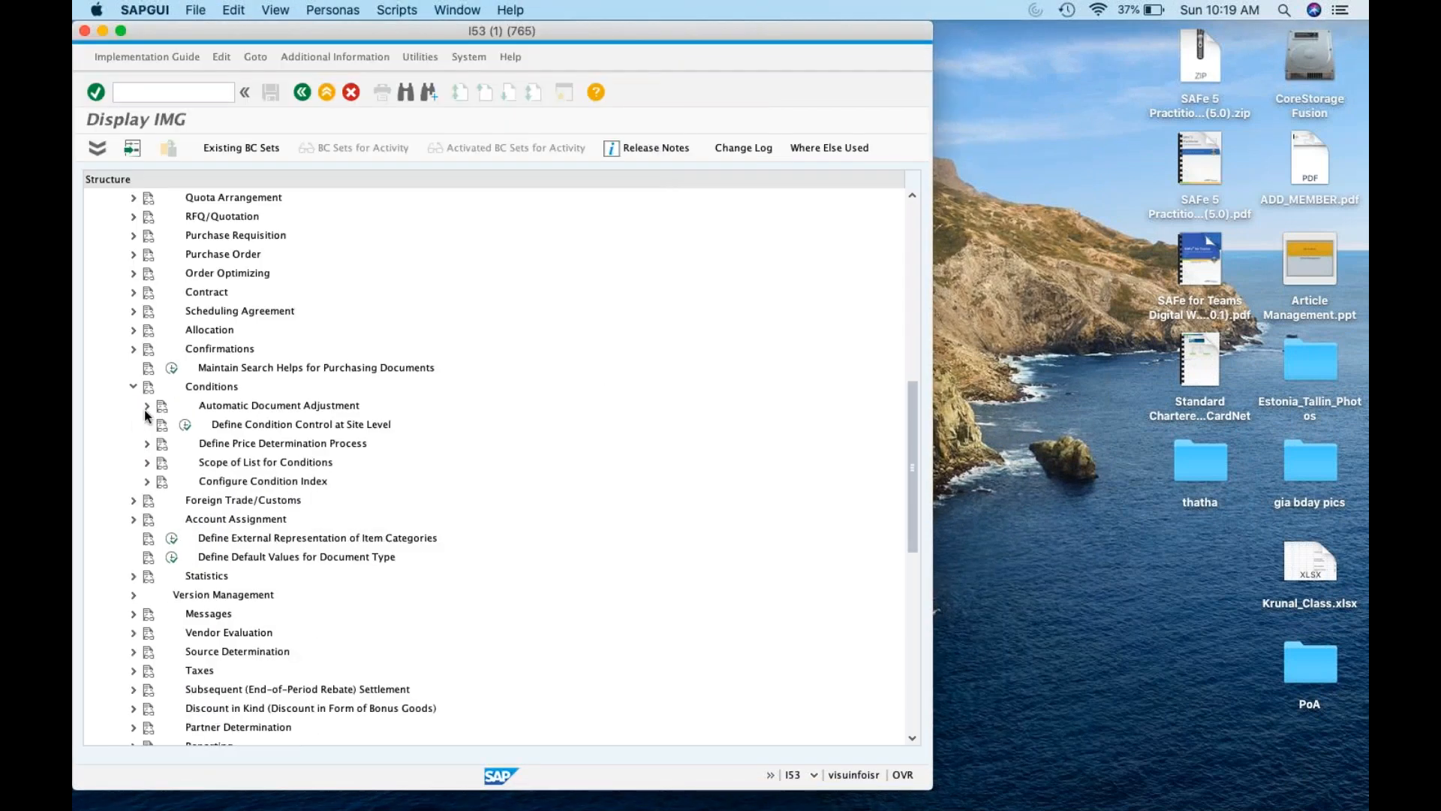
left_click(135, 388)
scroll(124, 387, "up", 15)
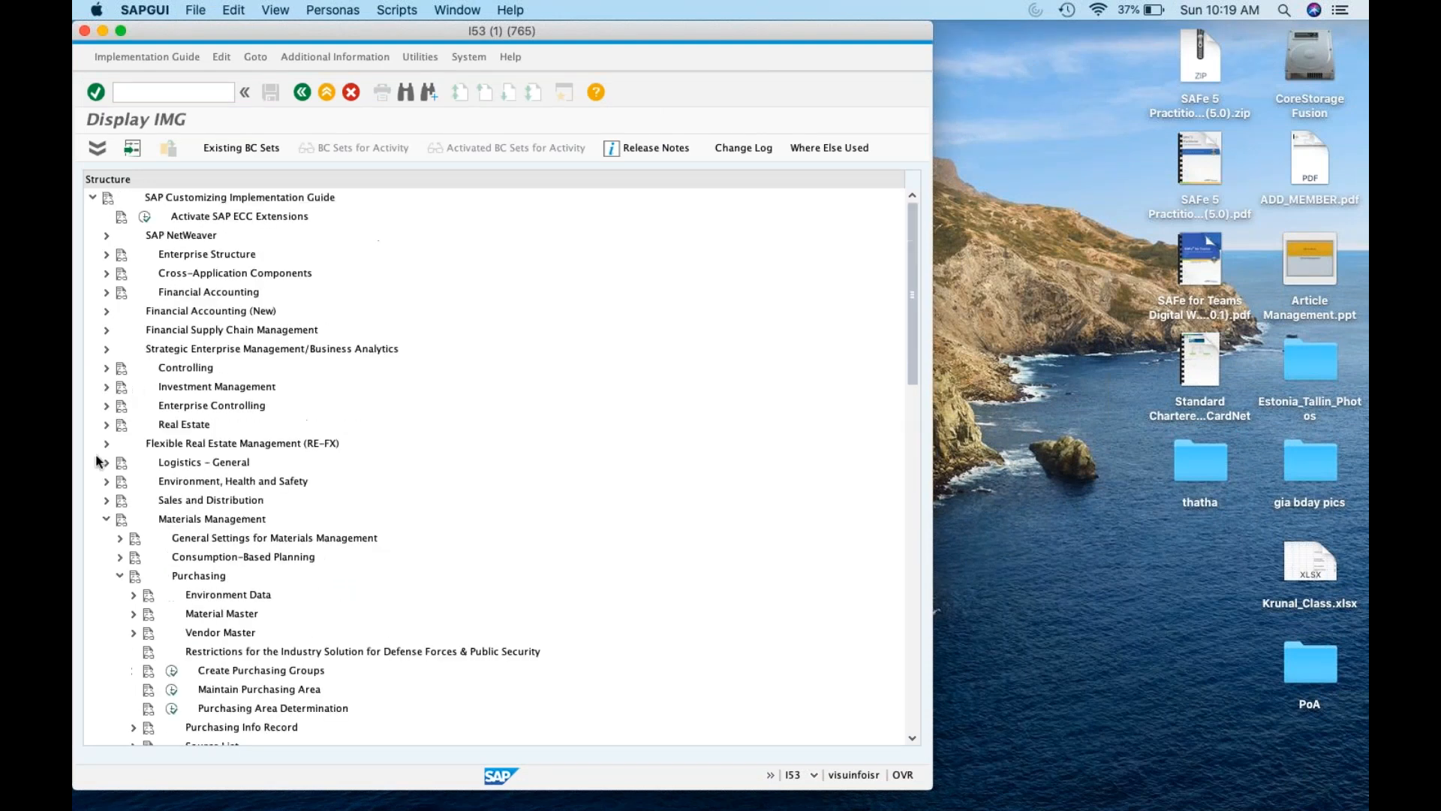
left_click(106, 519)
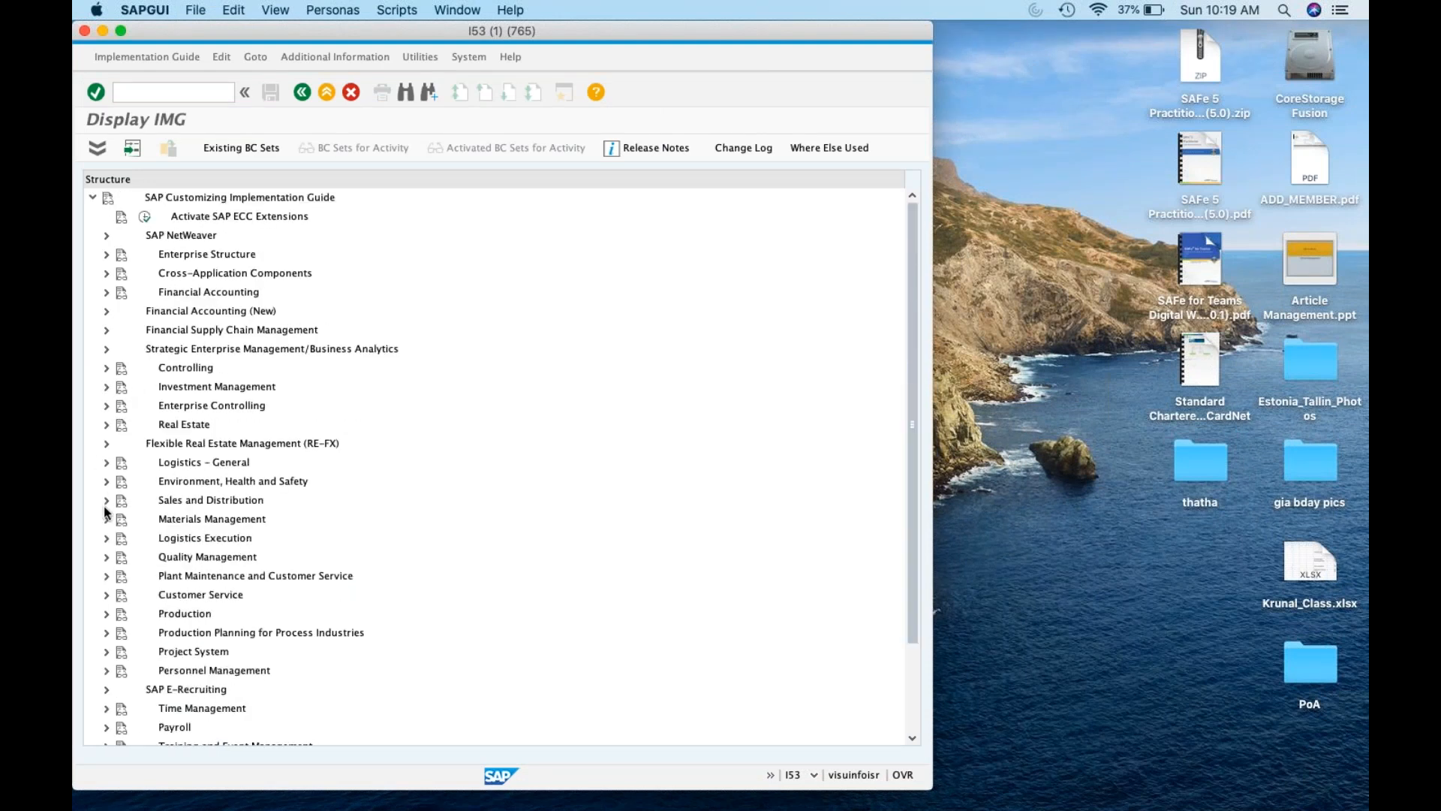
left_click(106, 501)
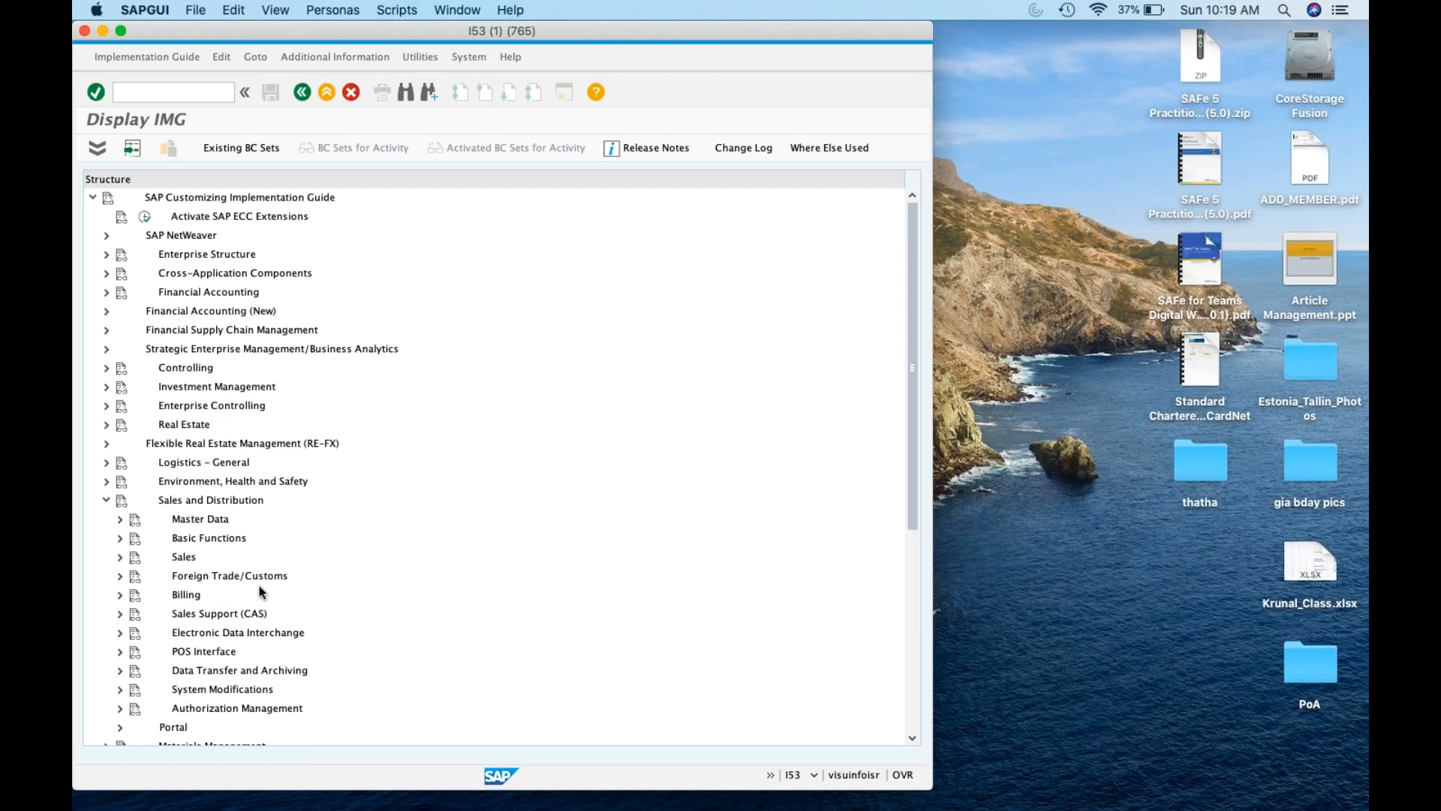
scroll(258, 588, "down", 3)
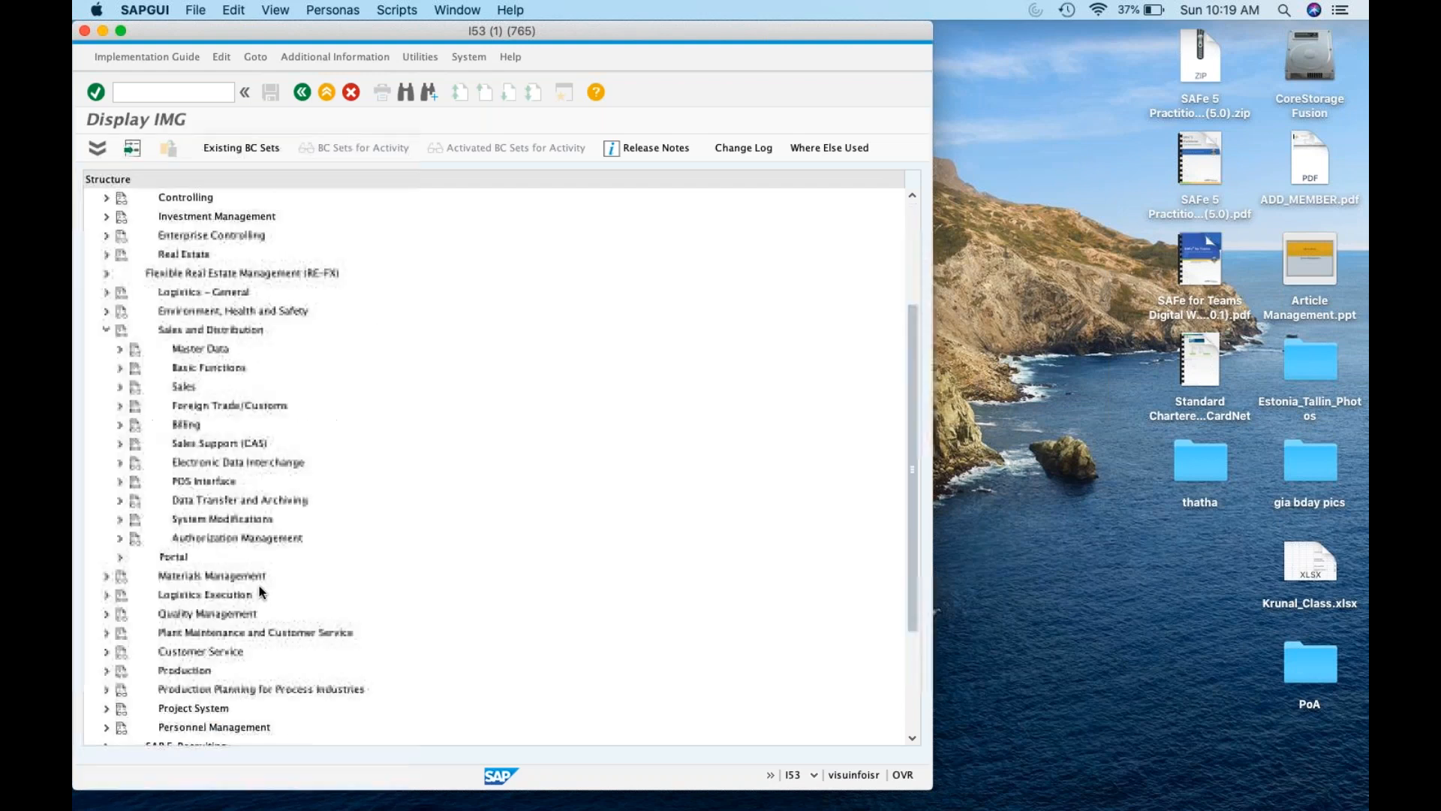
Expand Basic Functions > Pricing > Pricing Control, then restore the second SAP session
left_click(120, 387)
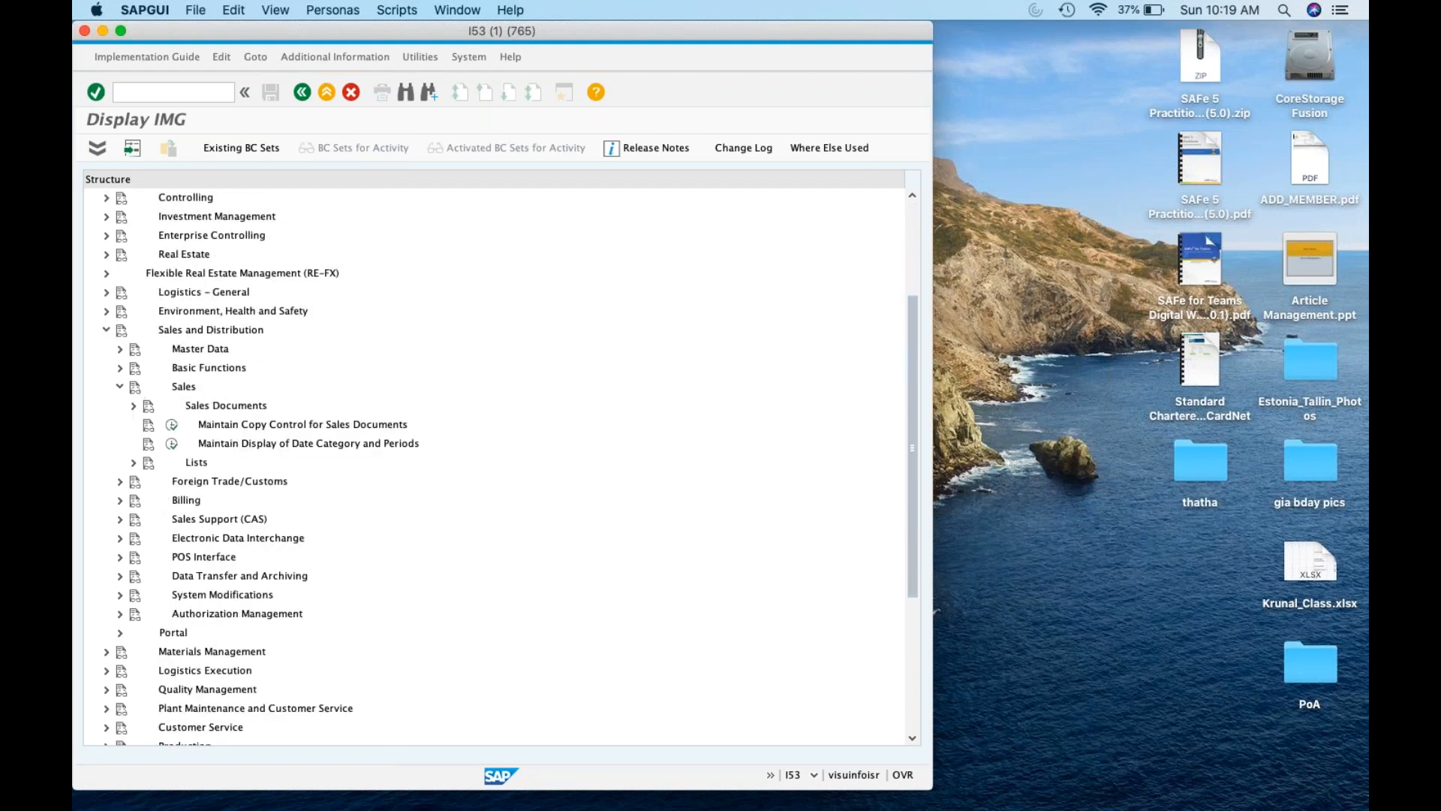
left_click(120, 386)
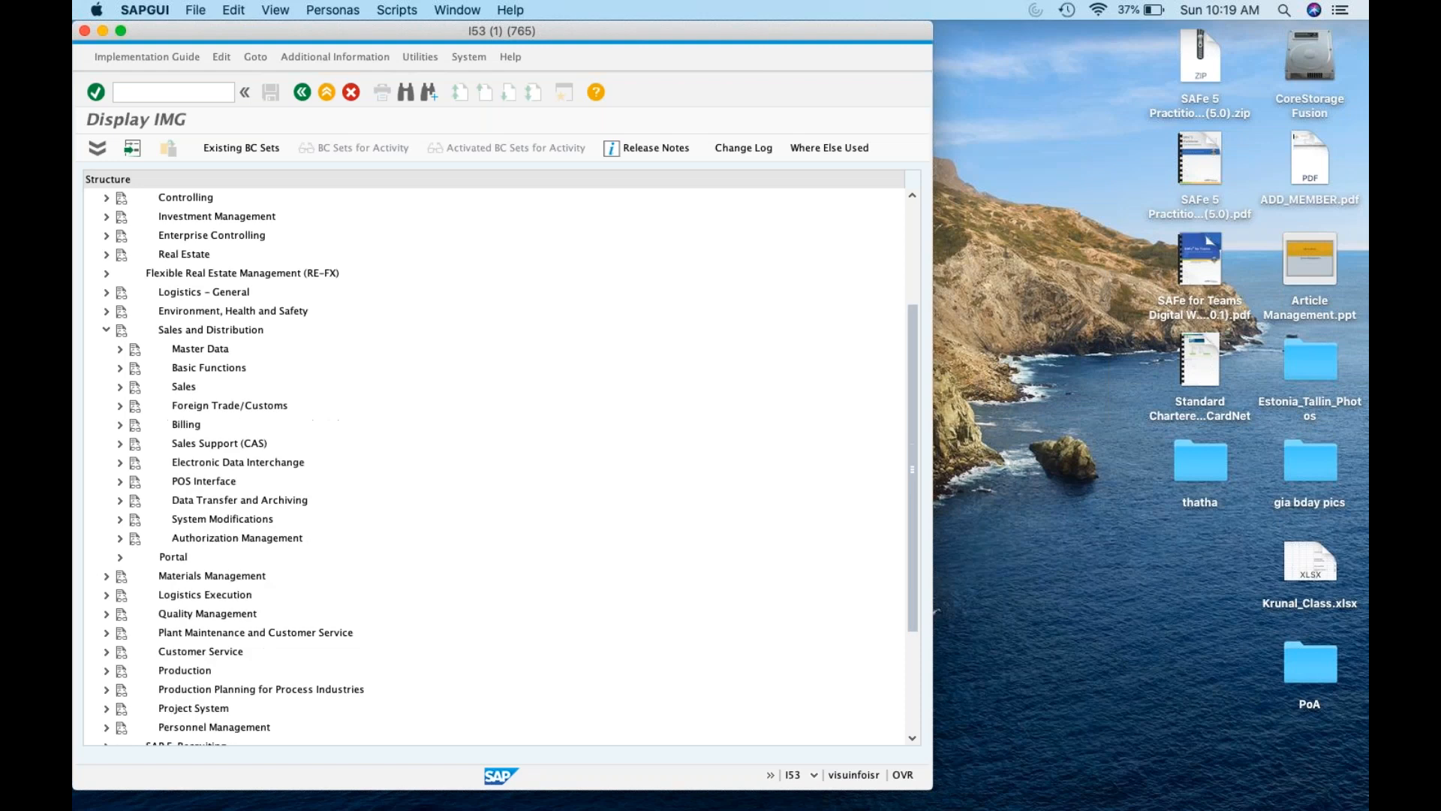
left_click(120, 368)
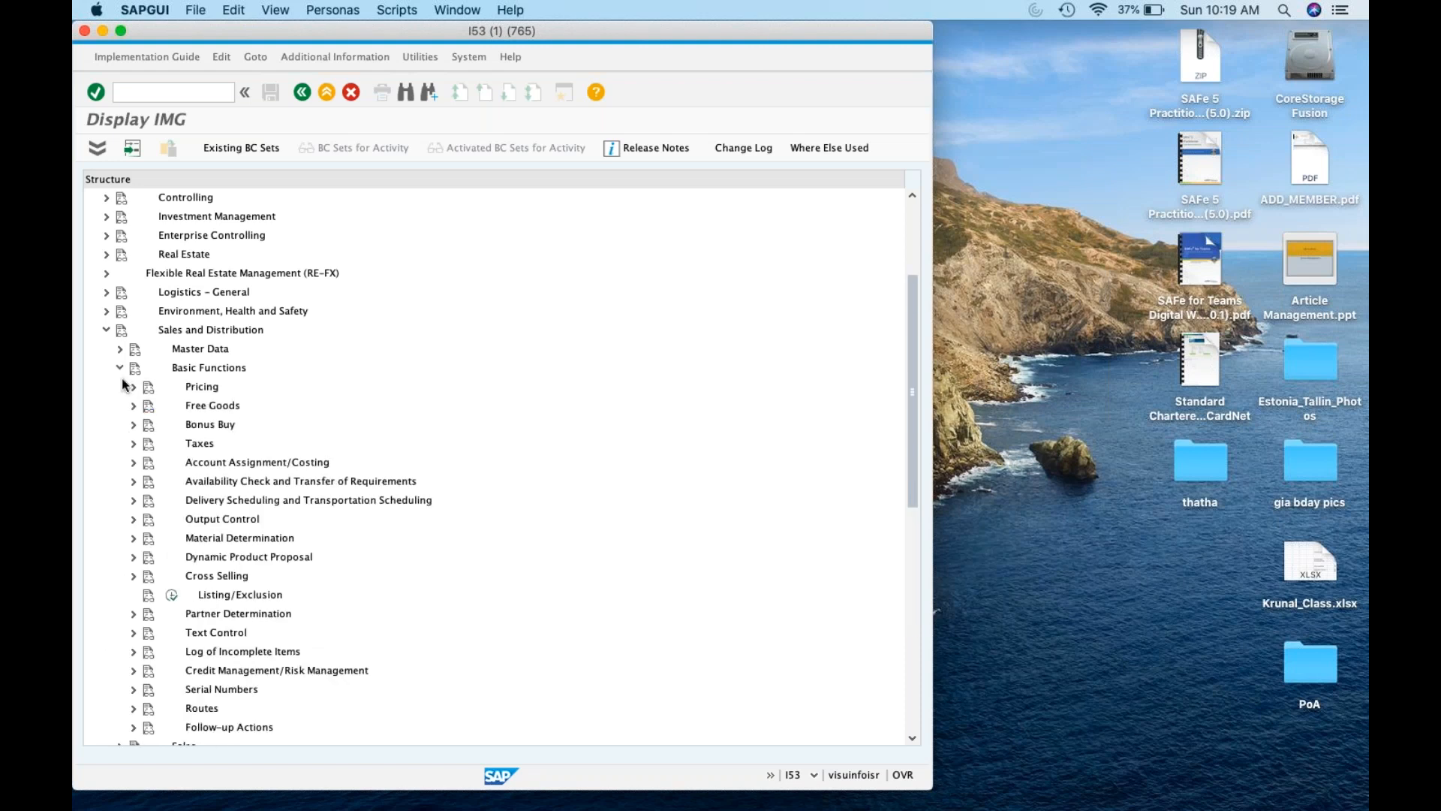
scroll(192, 558, "down", 4)
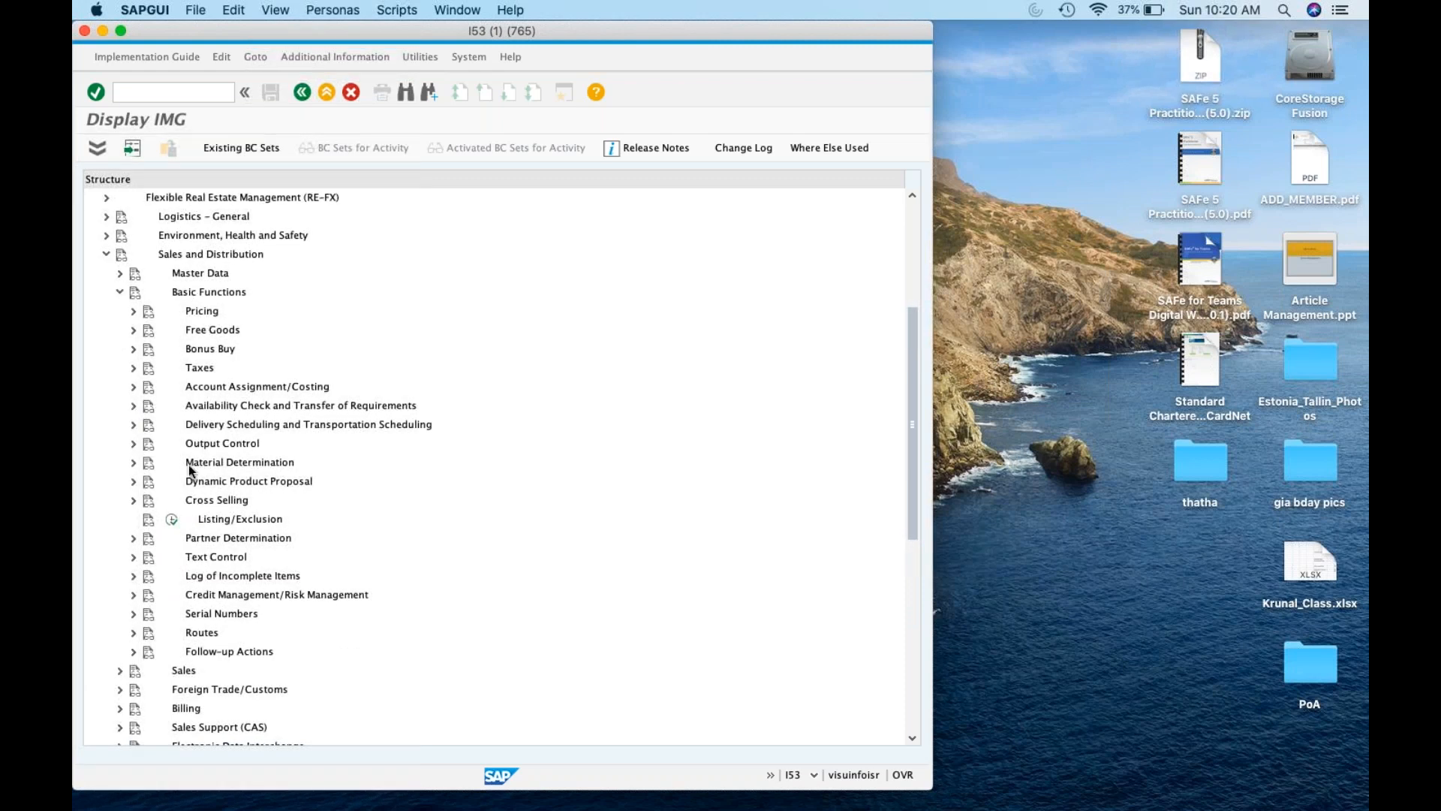
left_click(134, 311)
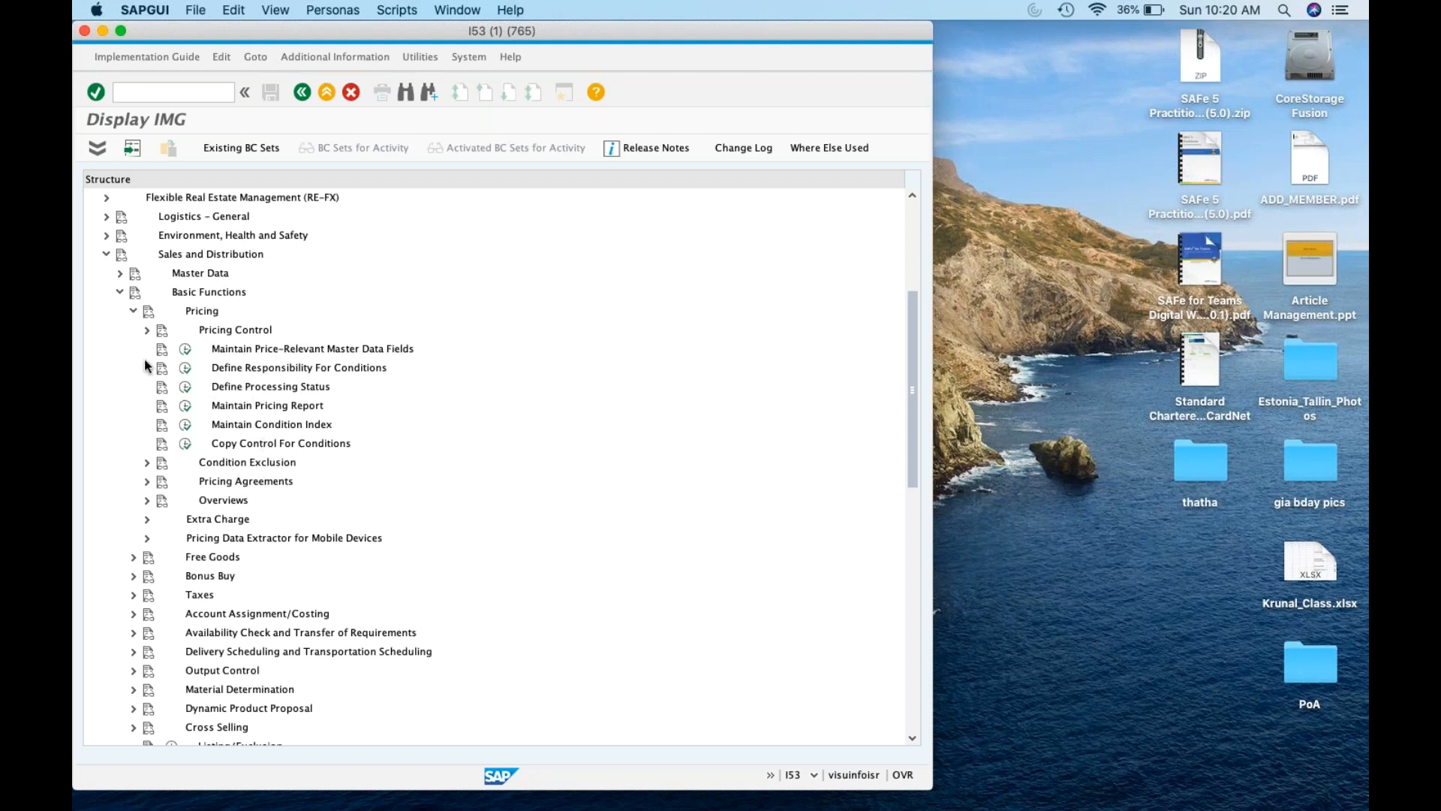
left_click(147, 330)
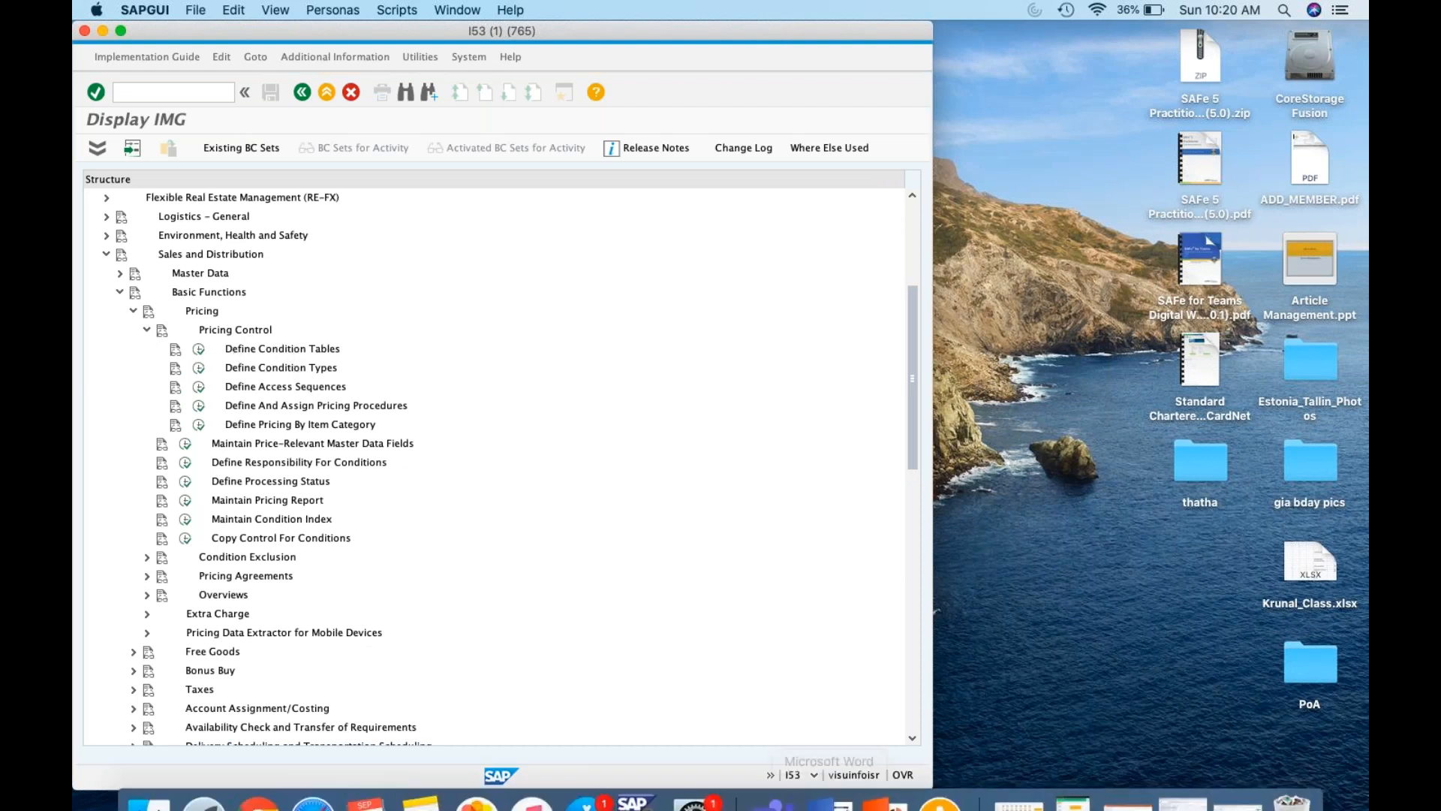
mouse_move(367, 787)
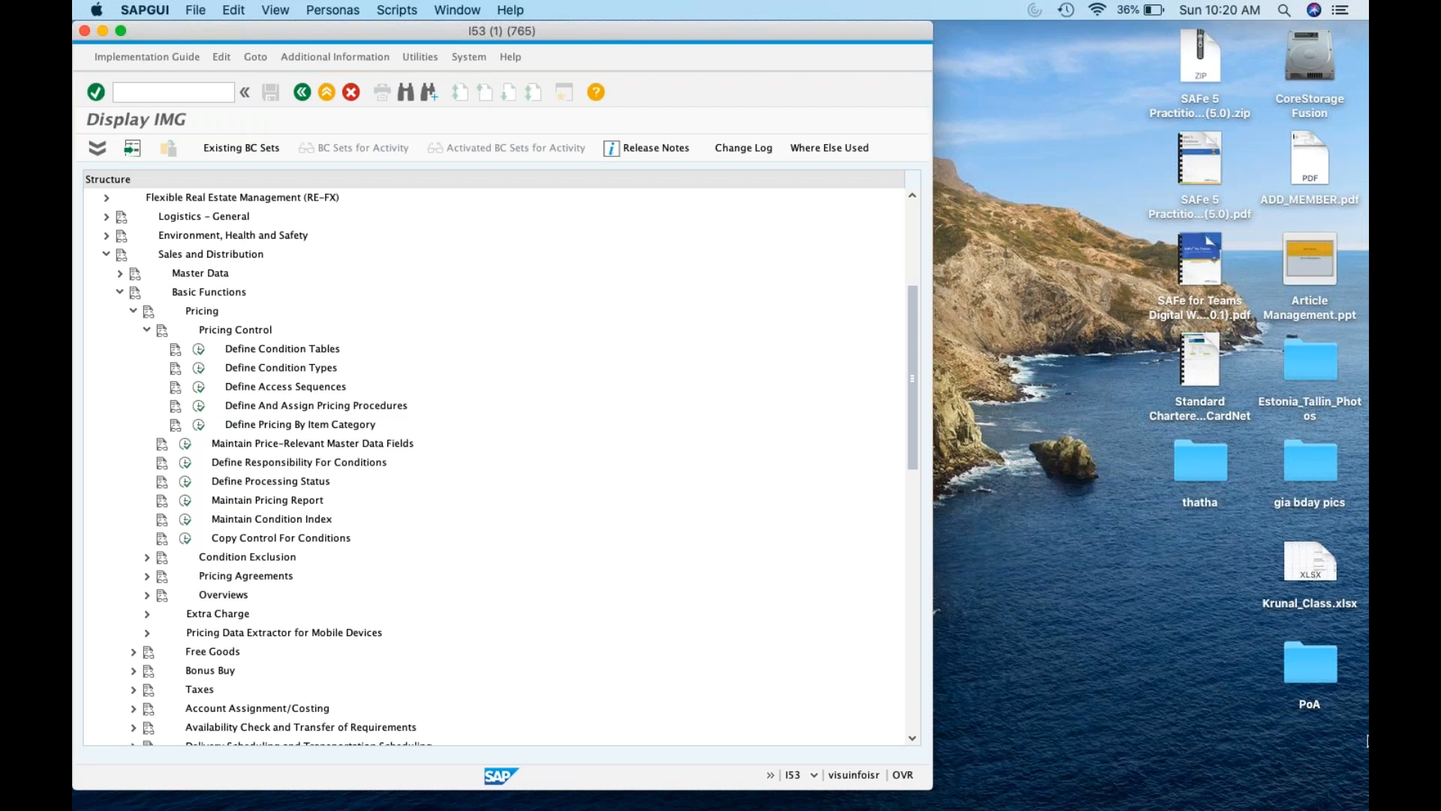
mouse_move(1204, 794)
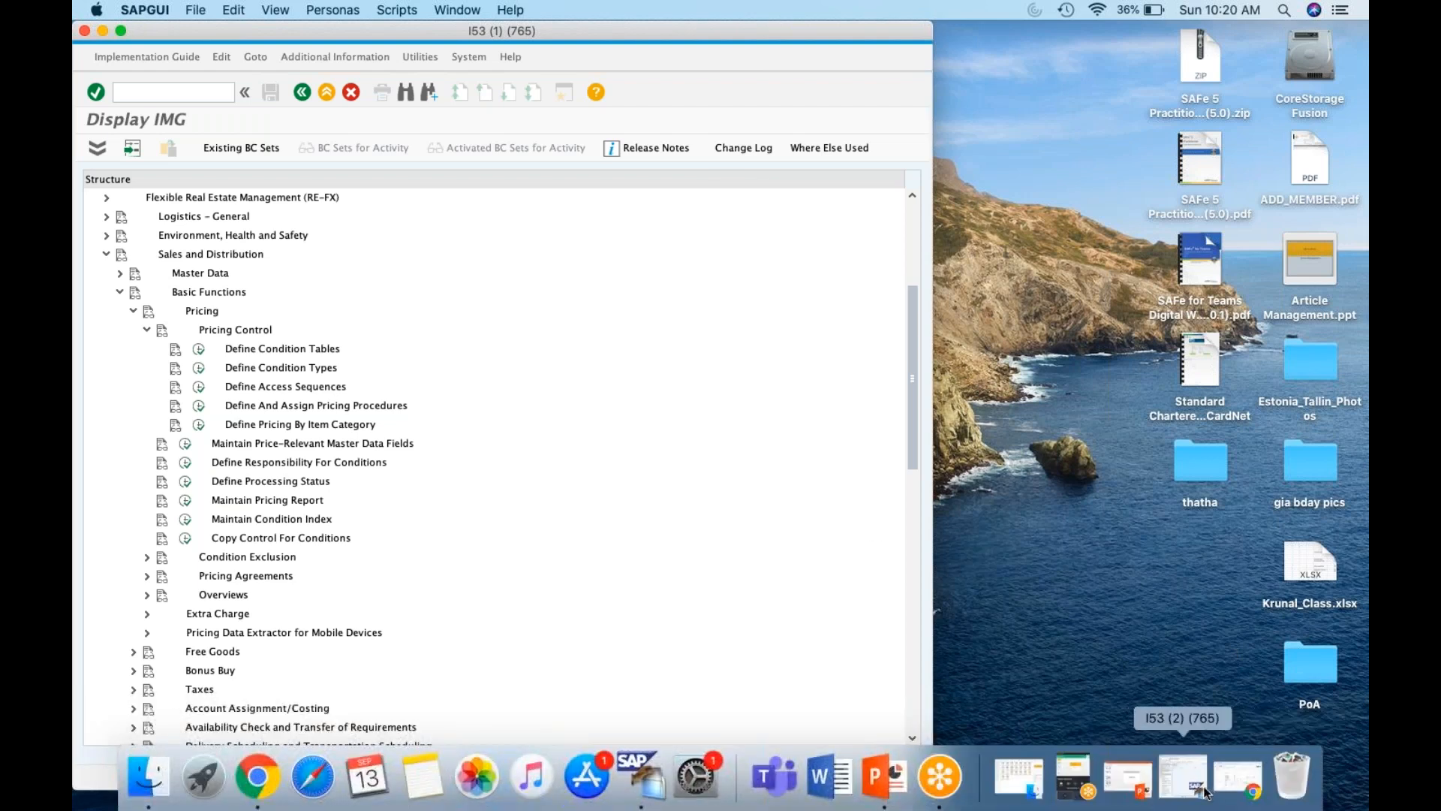
left_click(1205, 792)
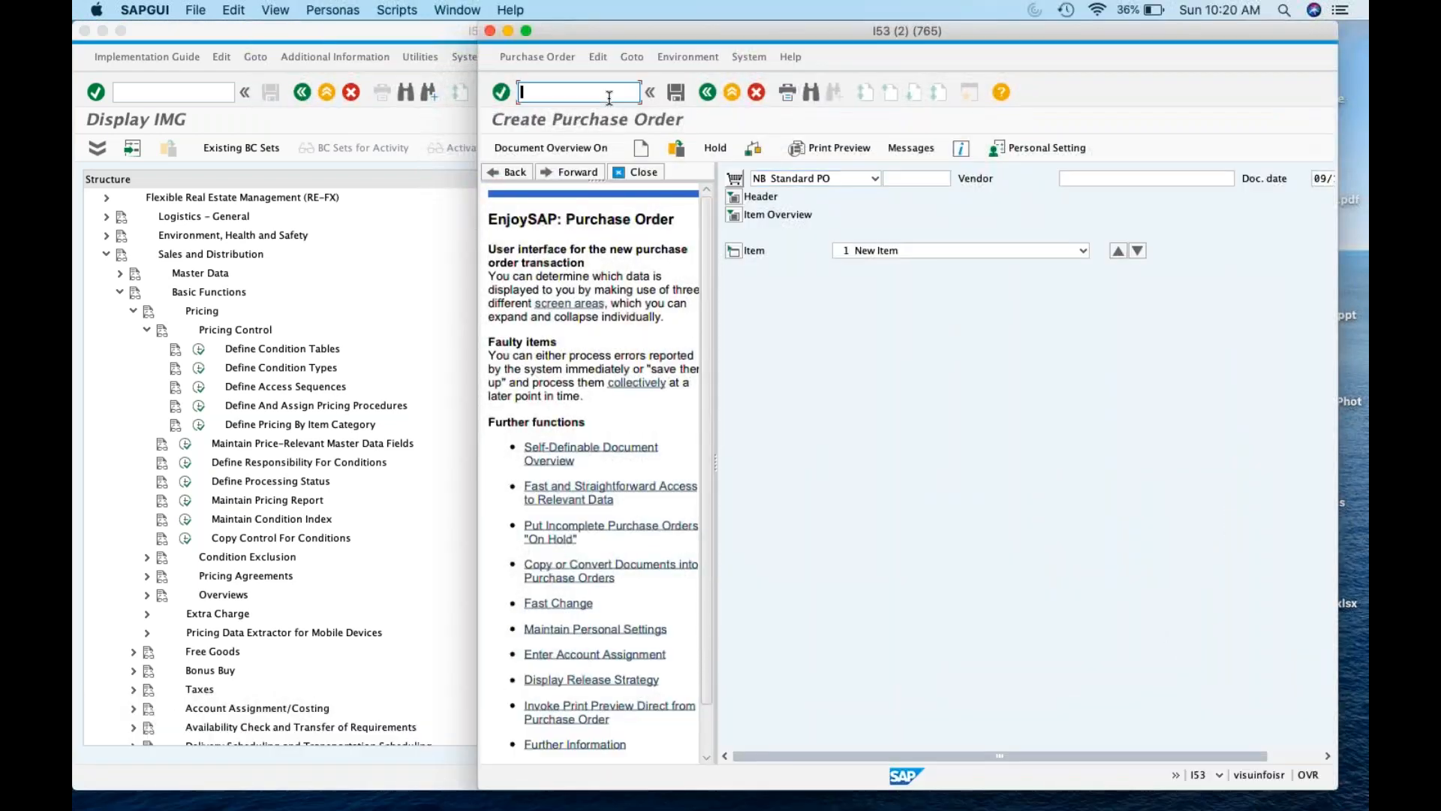
Look up the purchasing and sales condition types with M/06 and V/06
type("/n")
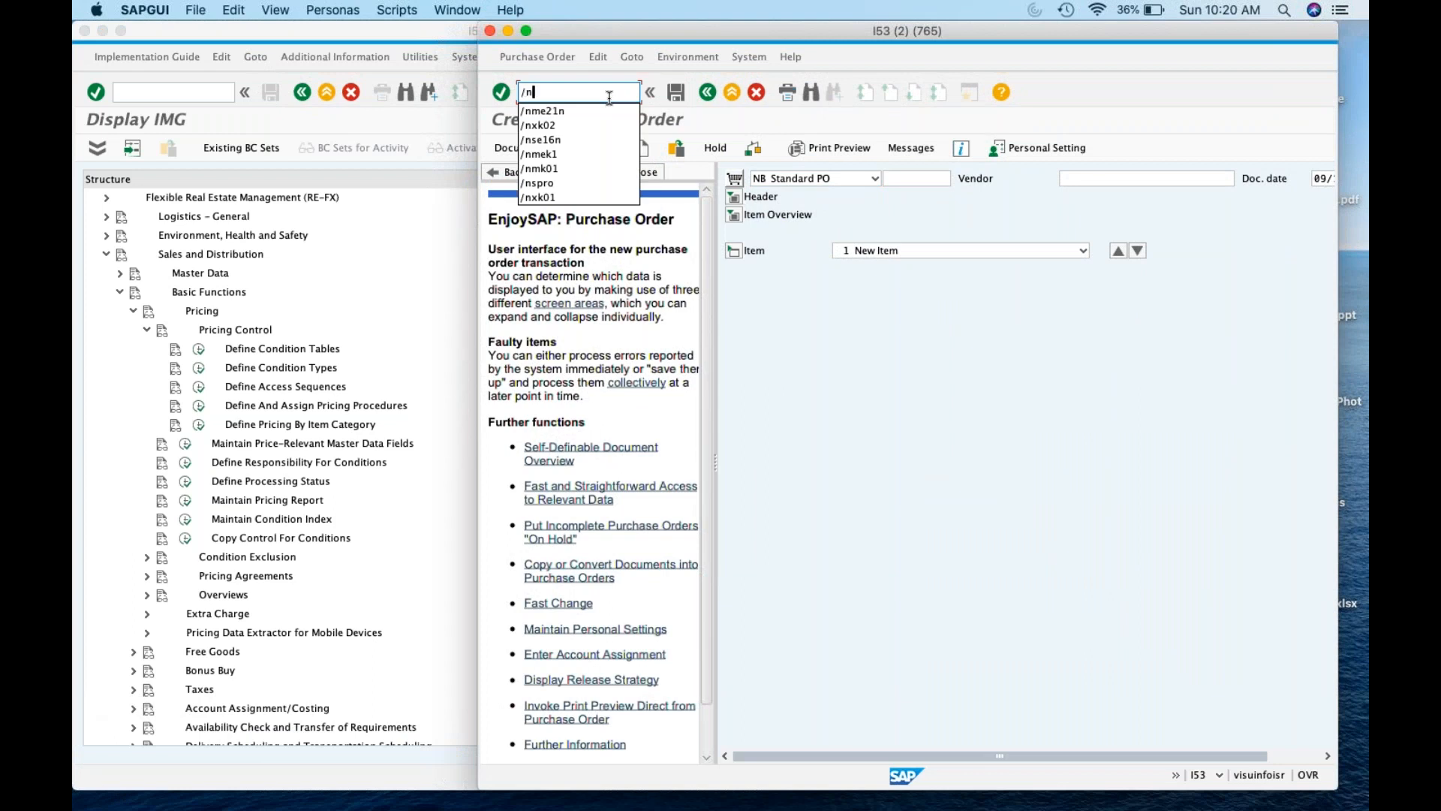
type("m/06")
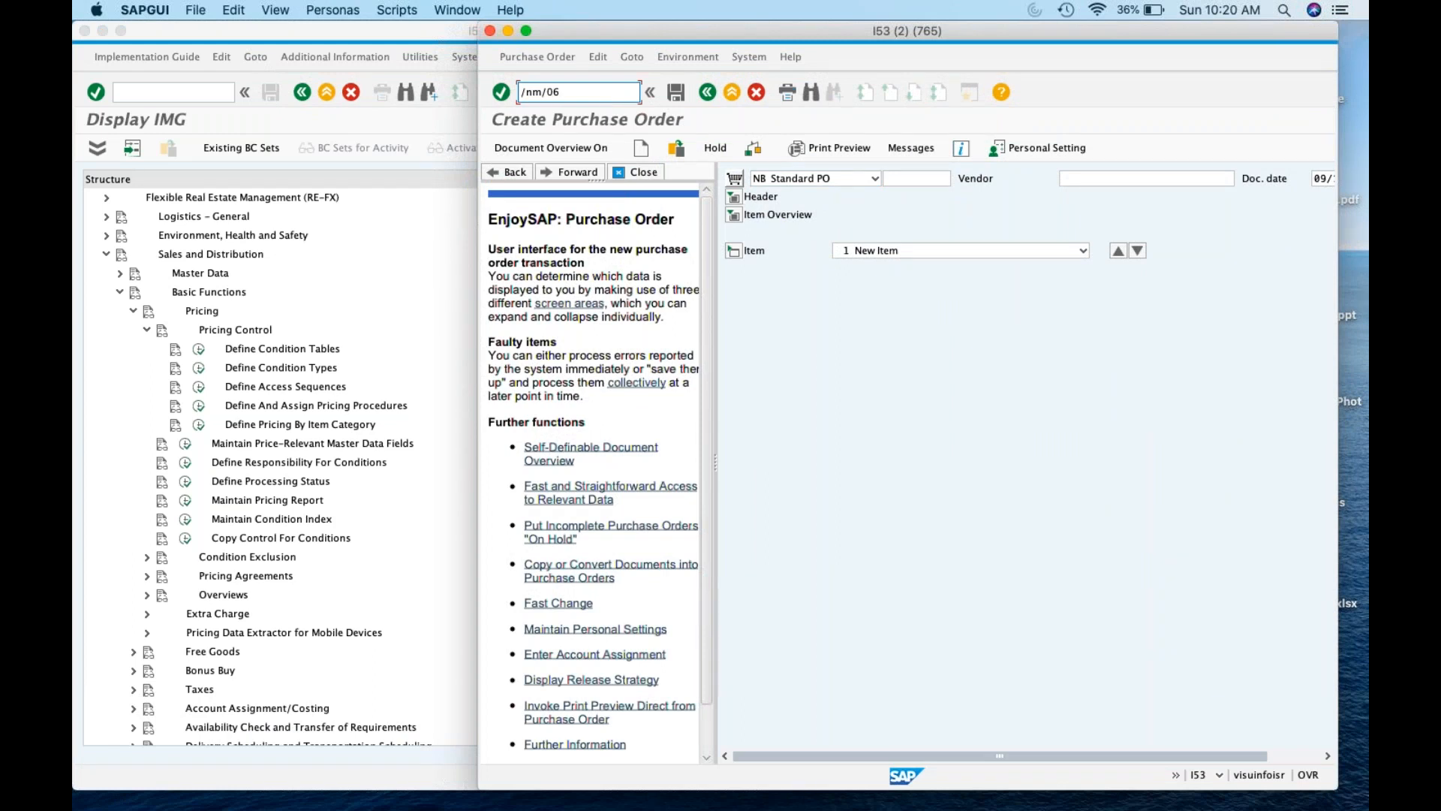
key("Return")
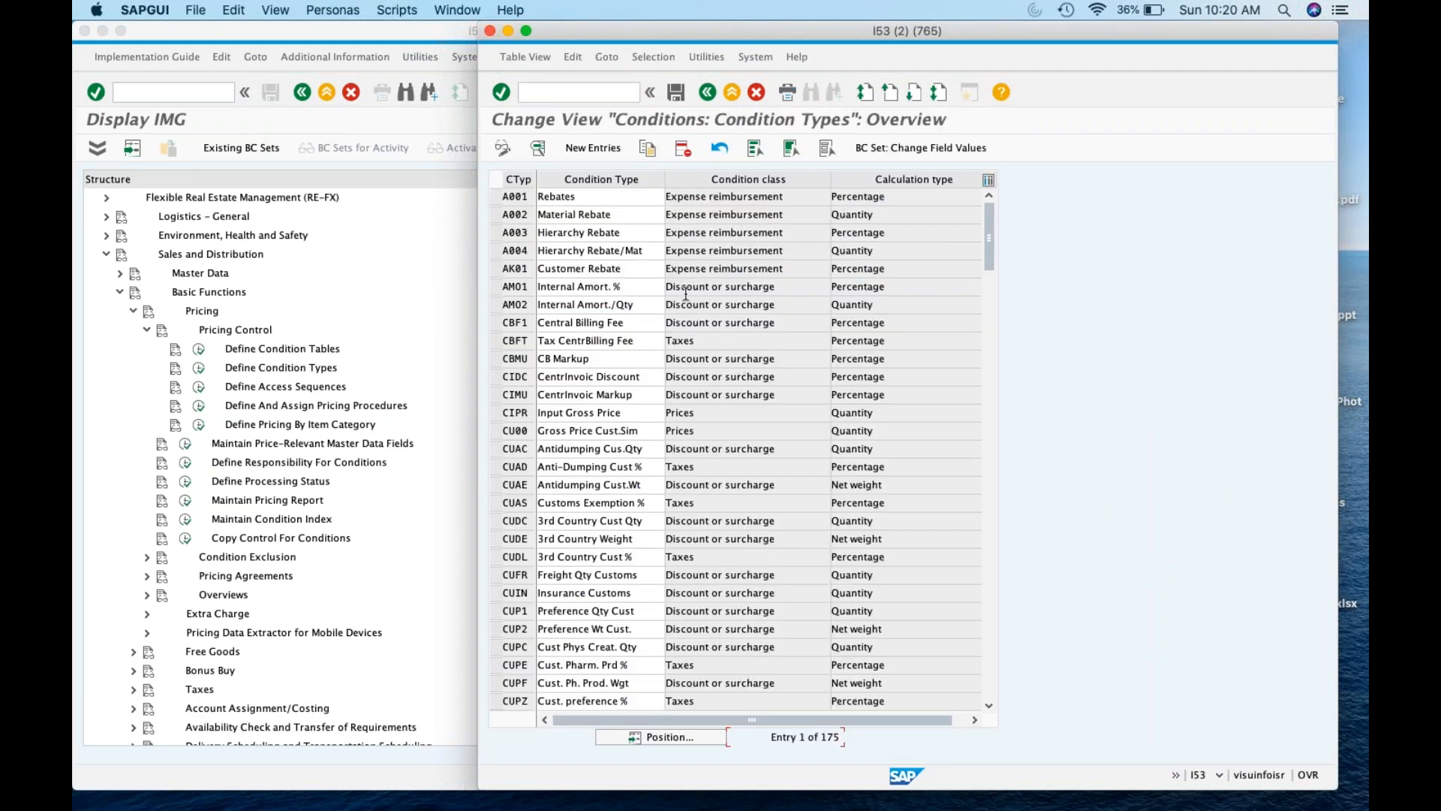
left_click(704, 99)
type("v/06")
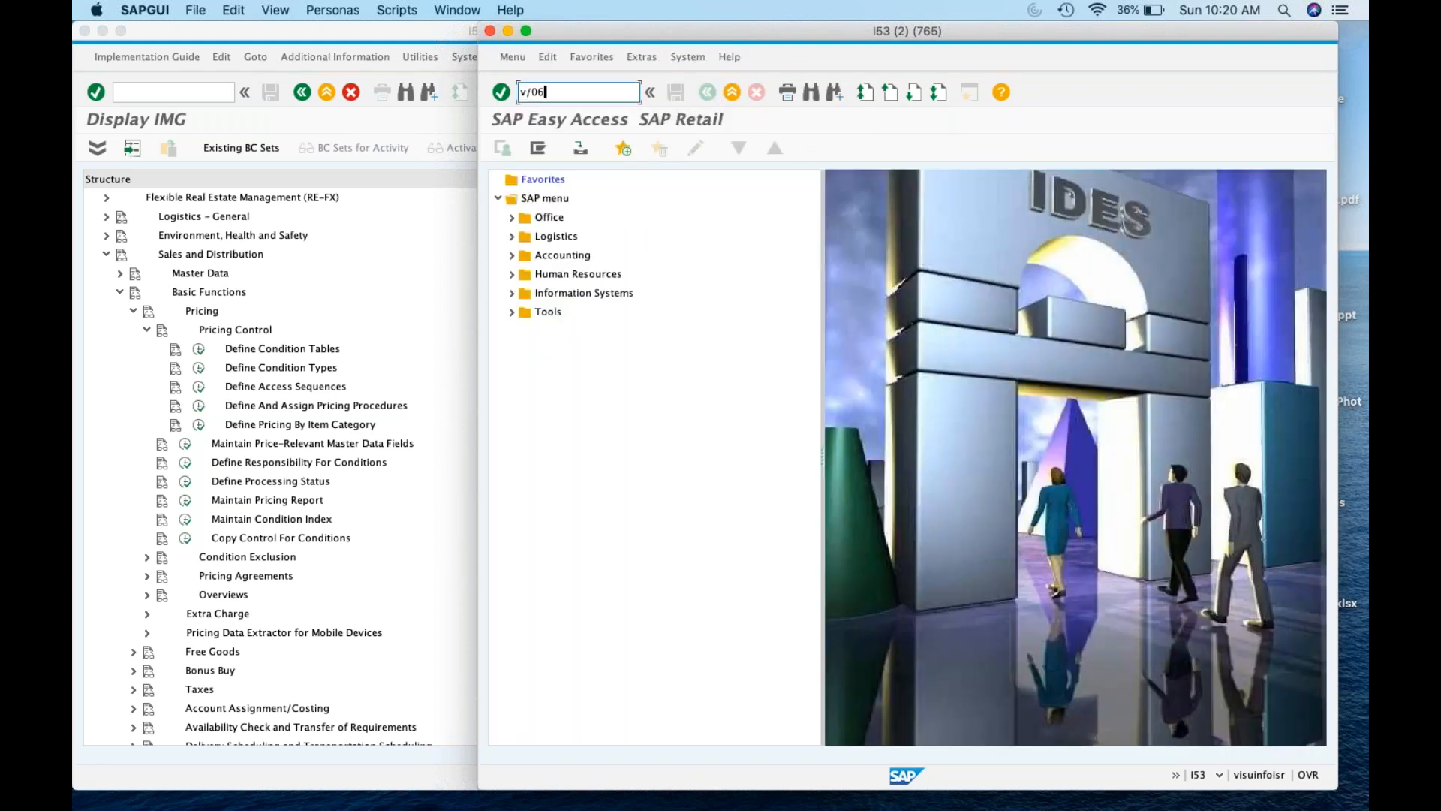
key("Return")
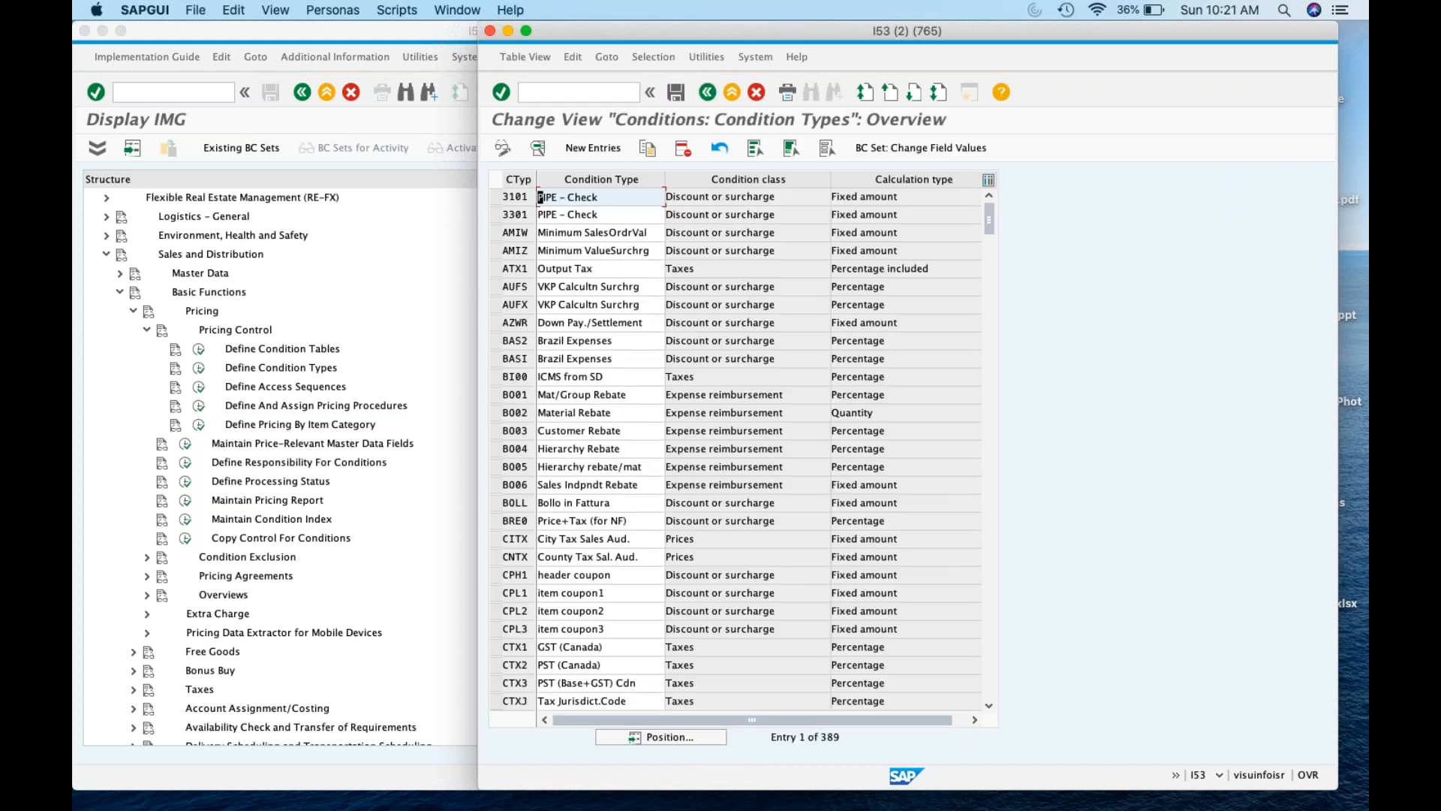
left_click(706, 100)
View the purchasing and sales access sequences via M/07 and V/07, dismissing cross-client warnings
type("m/07")
key("Return")
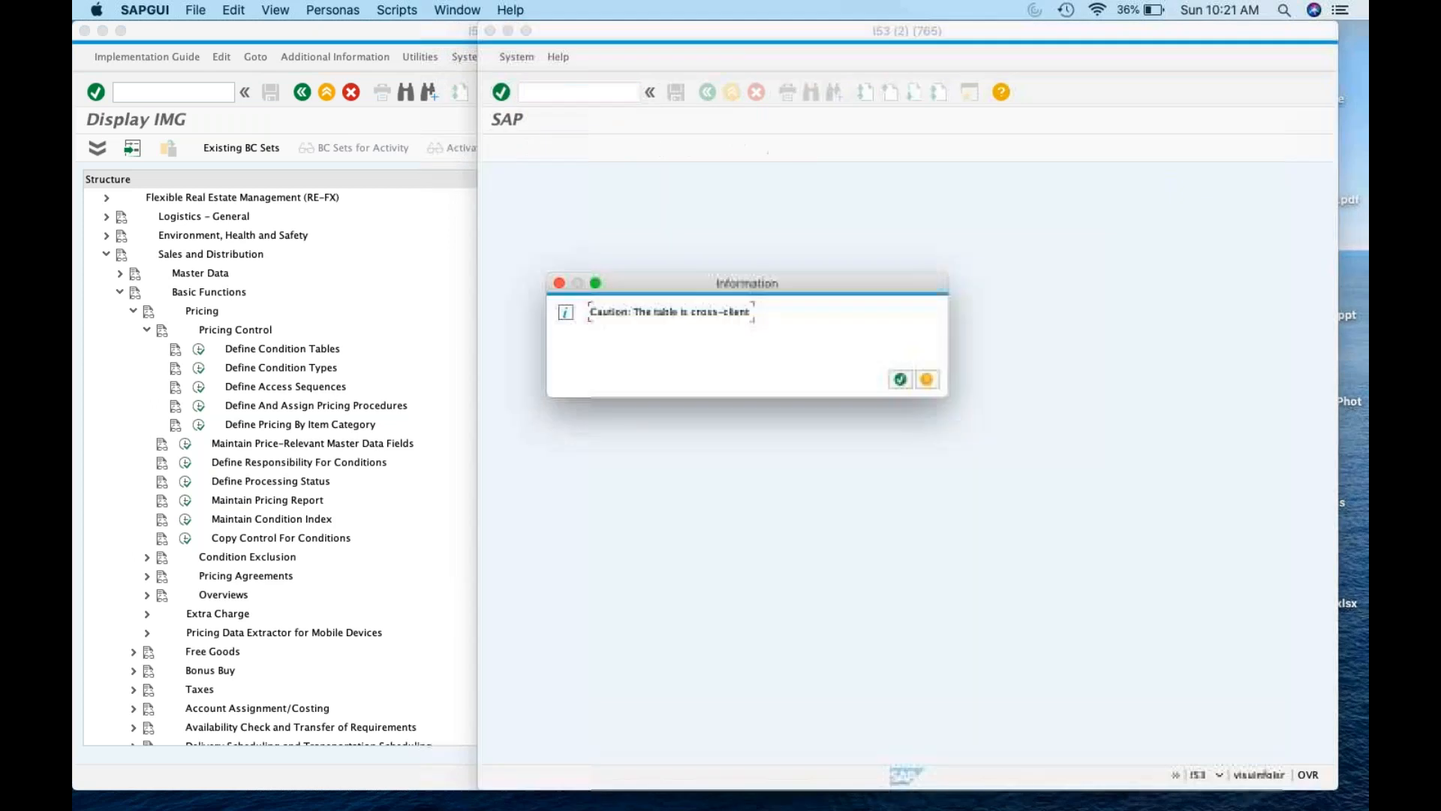
left_click(901, 381)
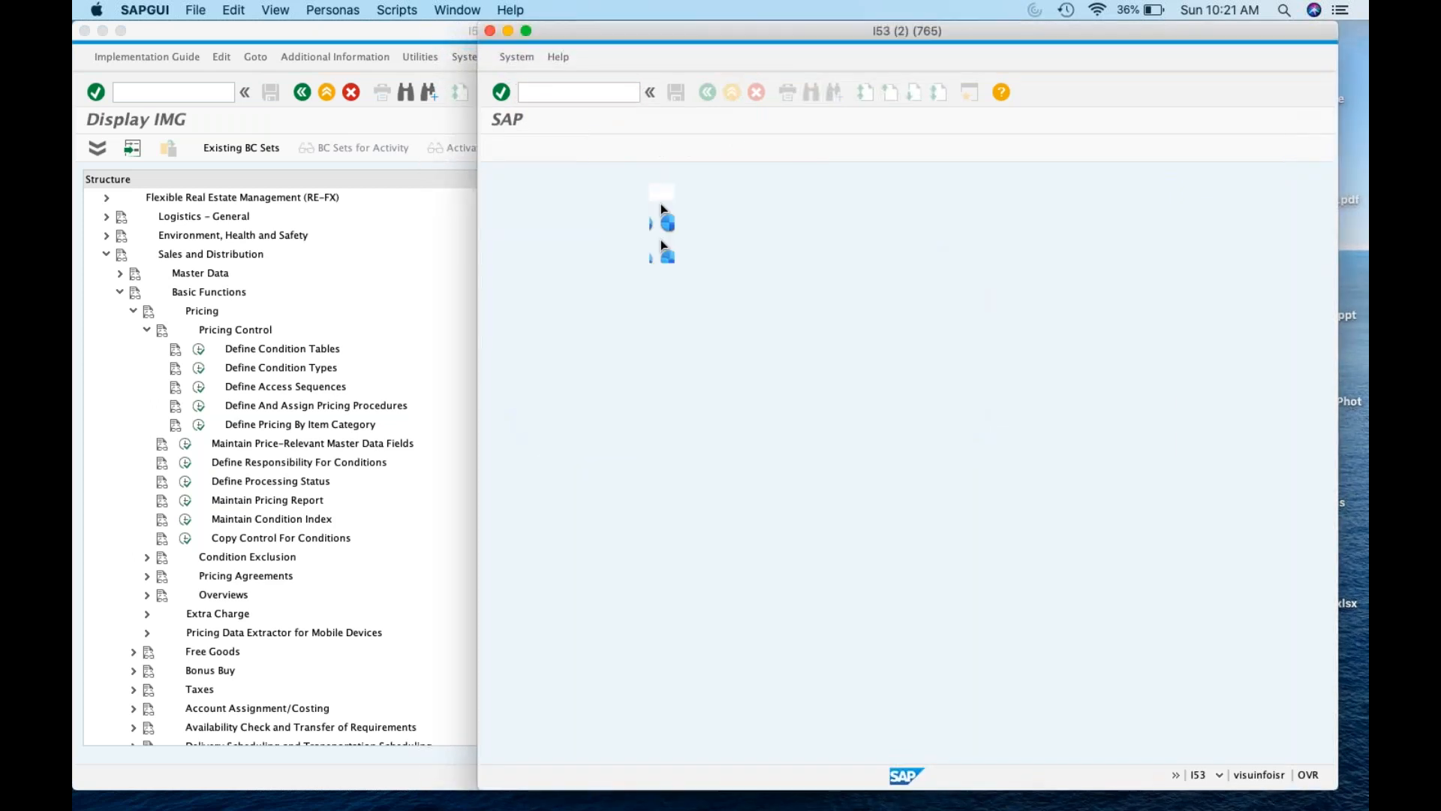
left_click(593, 93)
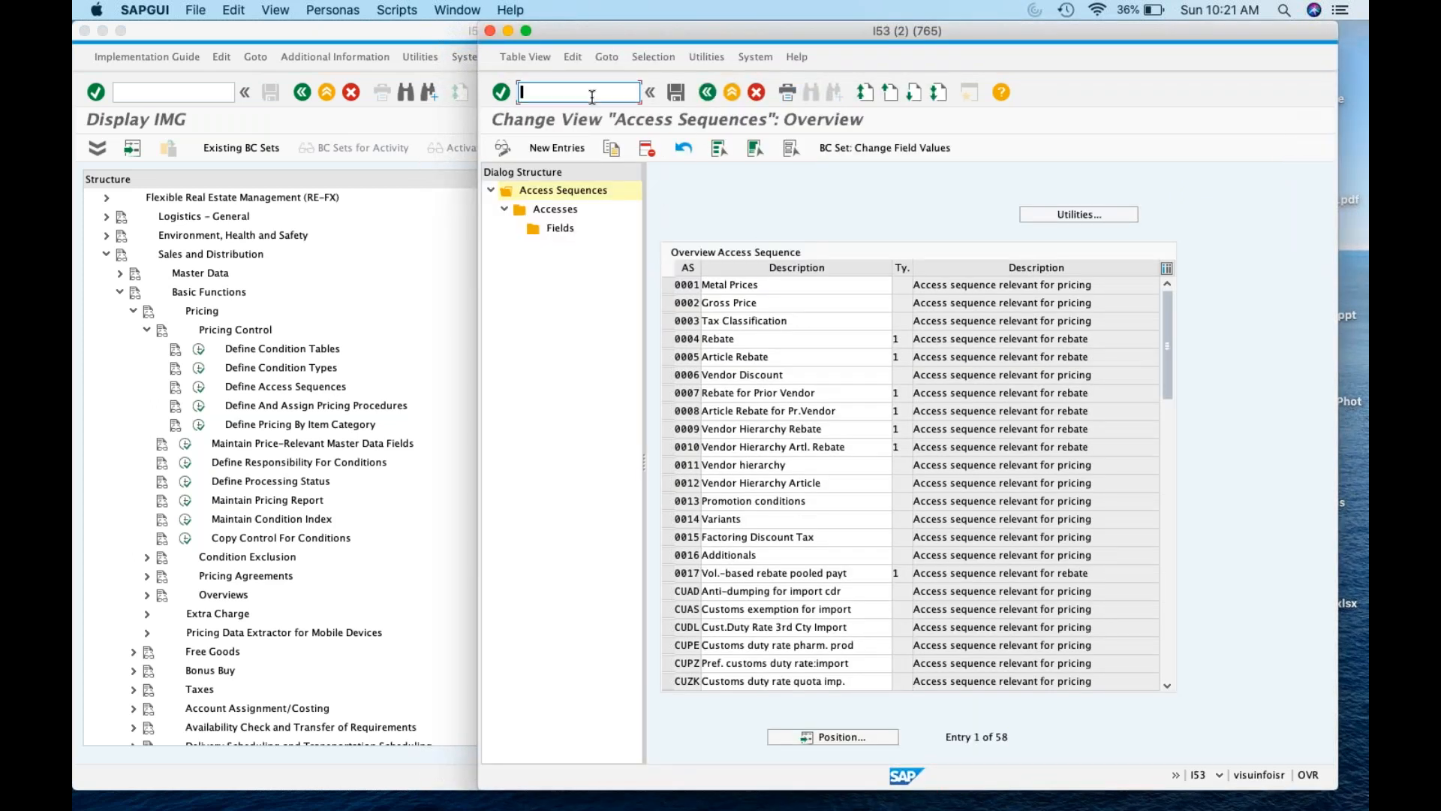
type("/nv/07")
key("Return")
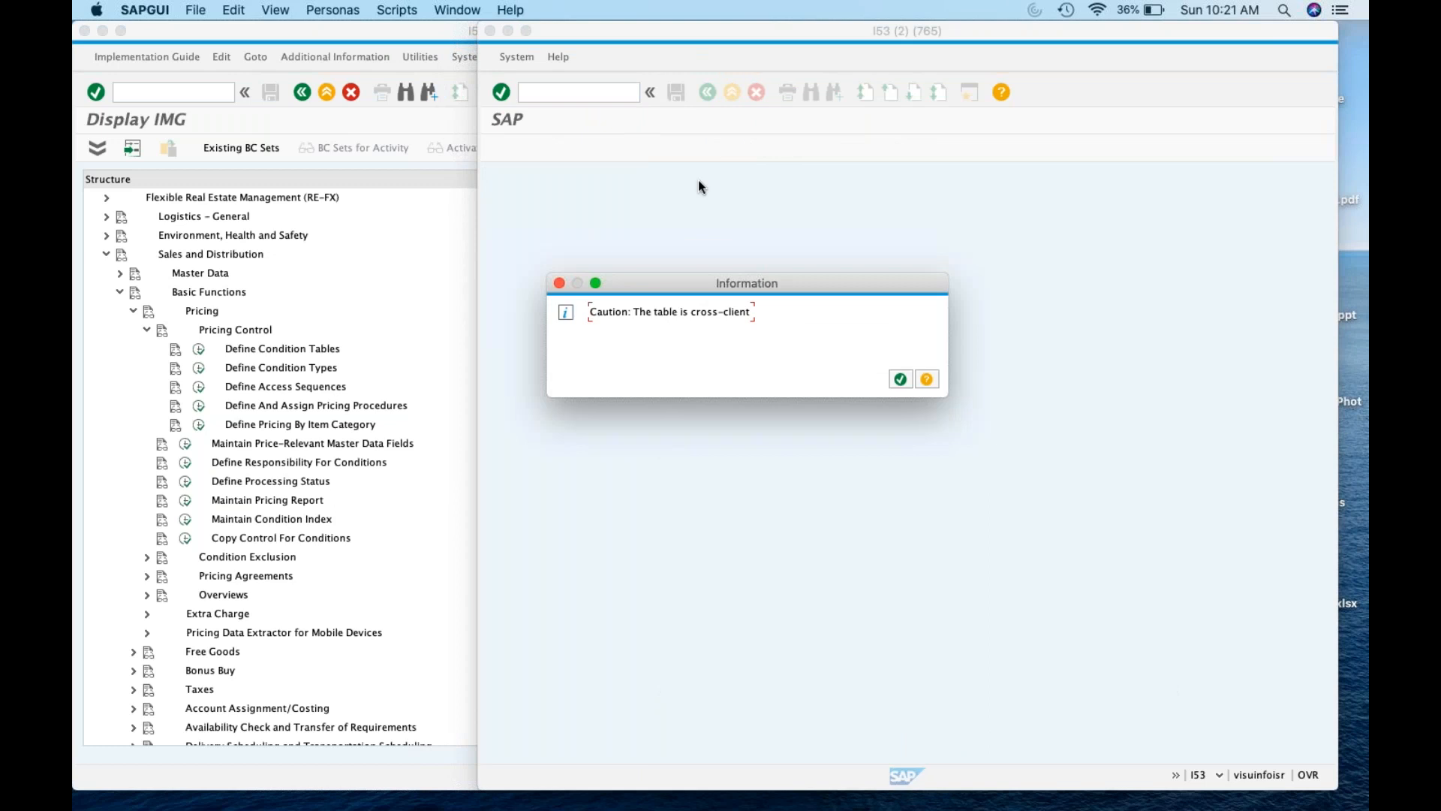
left_click(899, 379)
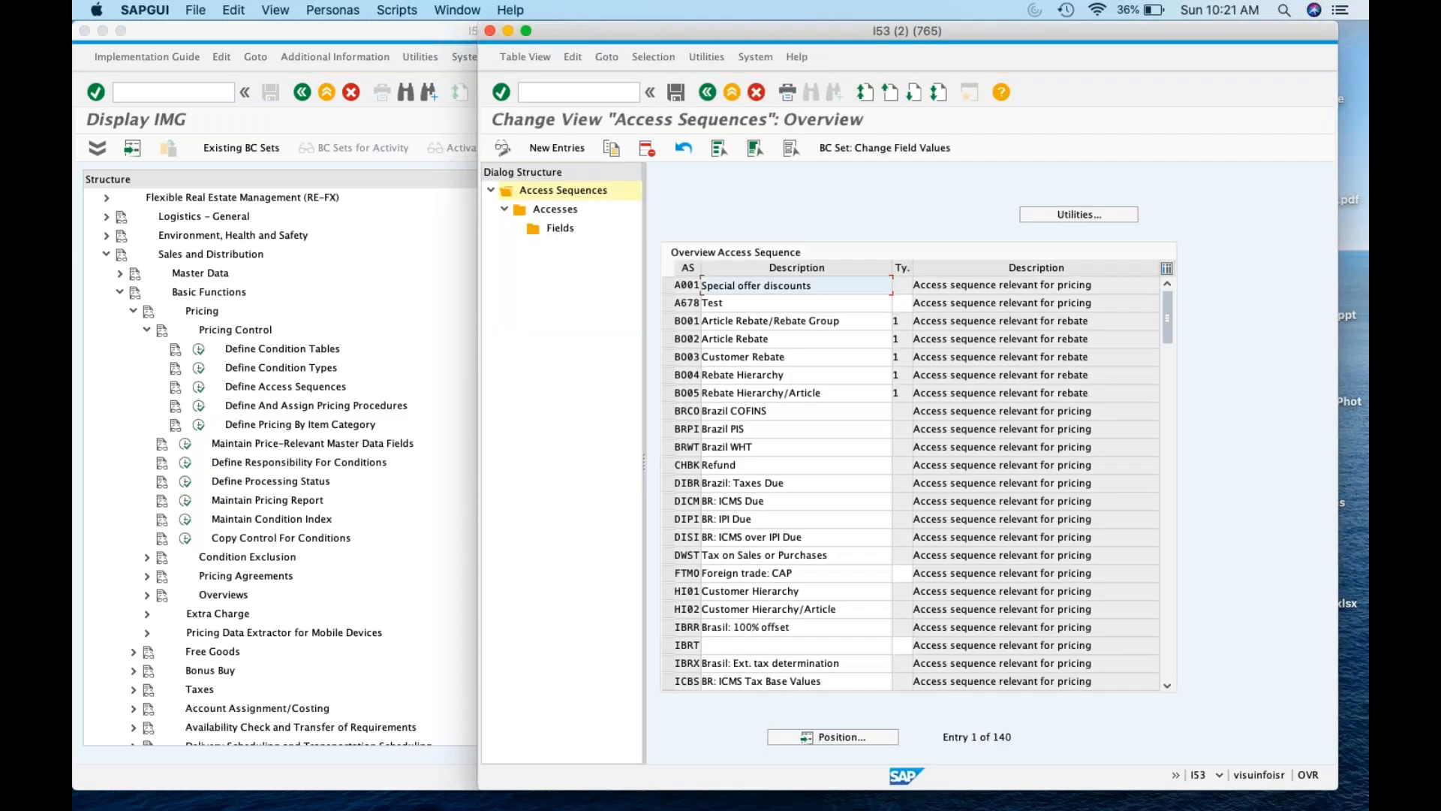
Open pricing procedures M/08, recheck V/06, then review sales pricing procedures in V/08
left_click(568, 93)
type("m/")
key("BackSpace")
key("BackSpace")
type("/nm/08")
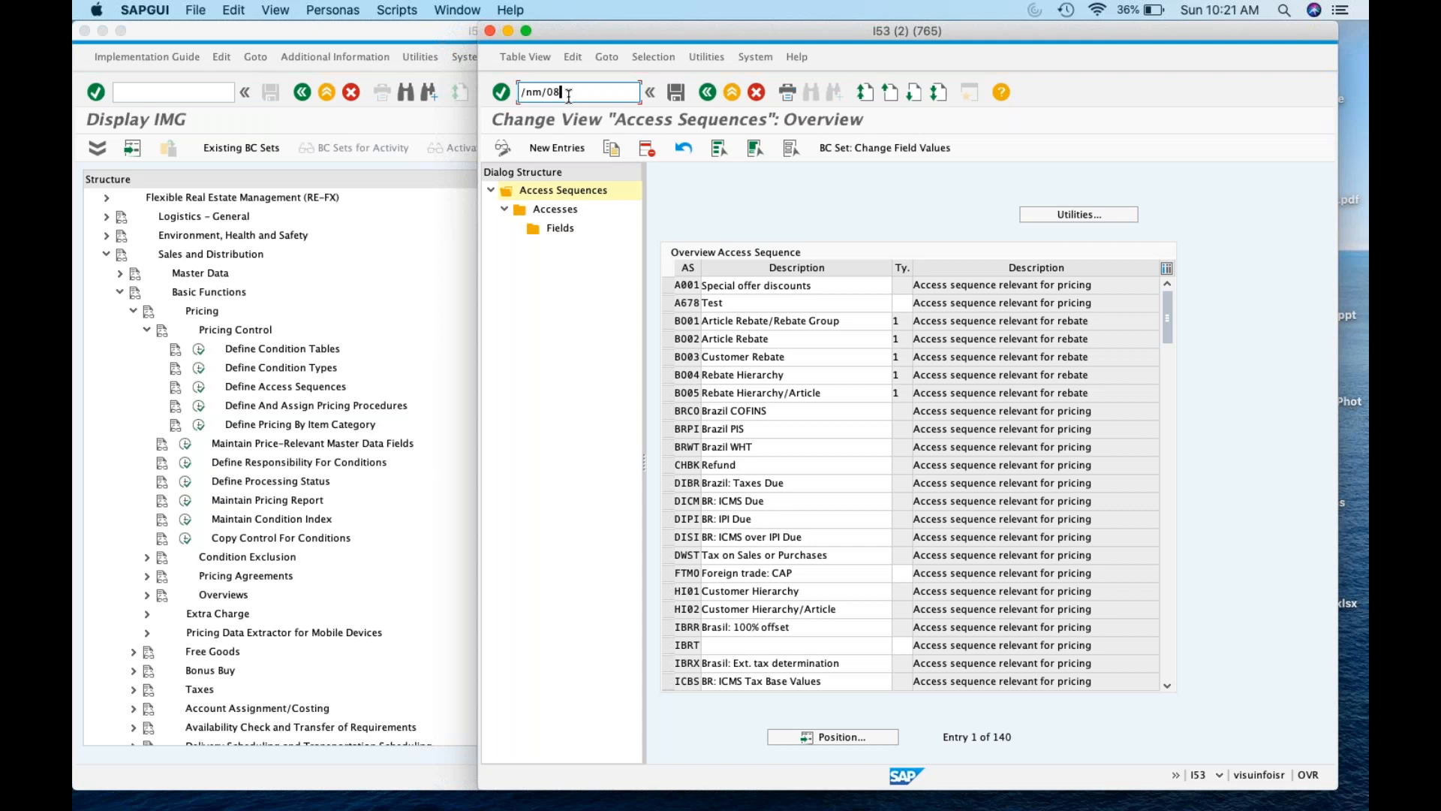
key("Return")
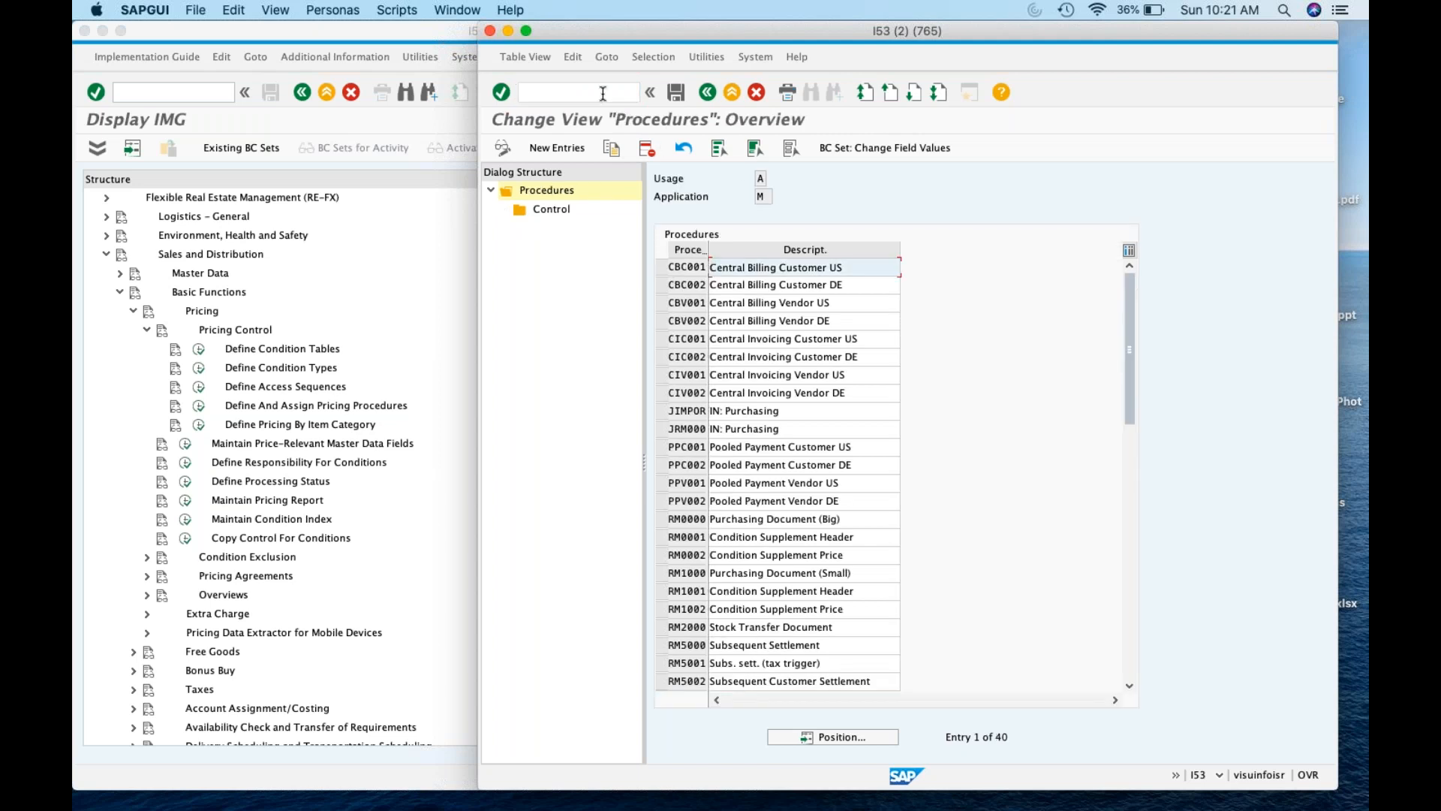
type("/nv")
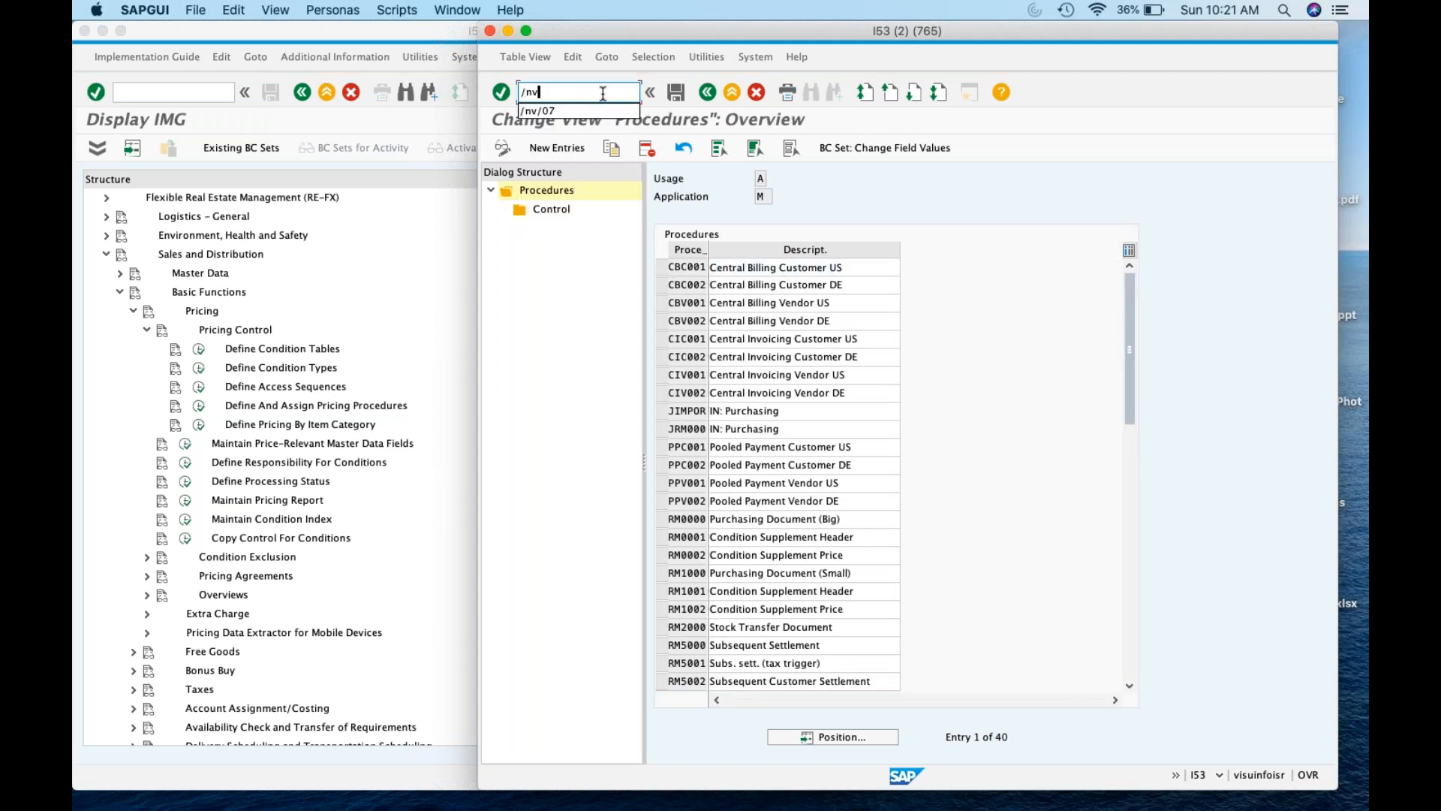
type("/06")
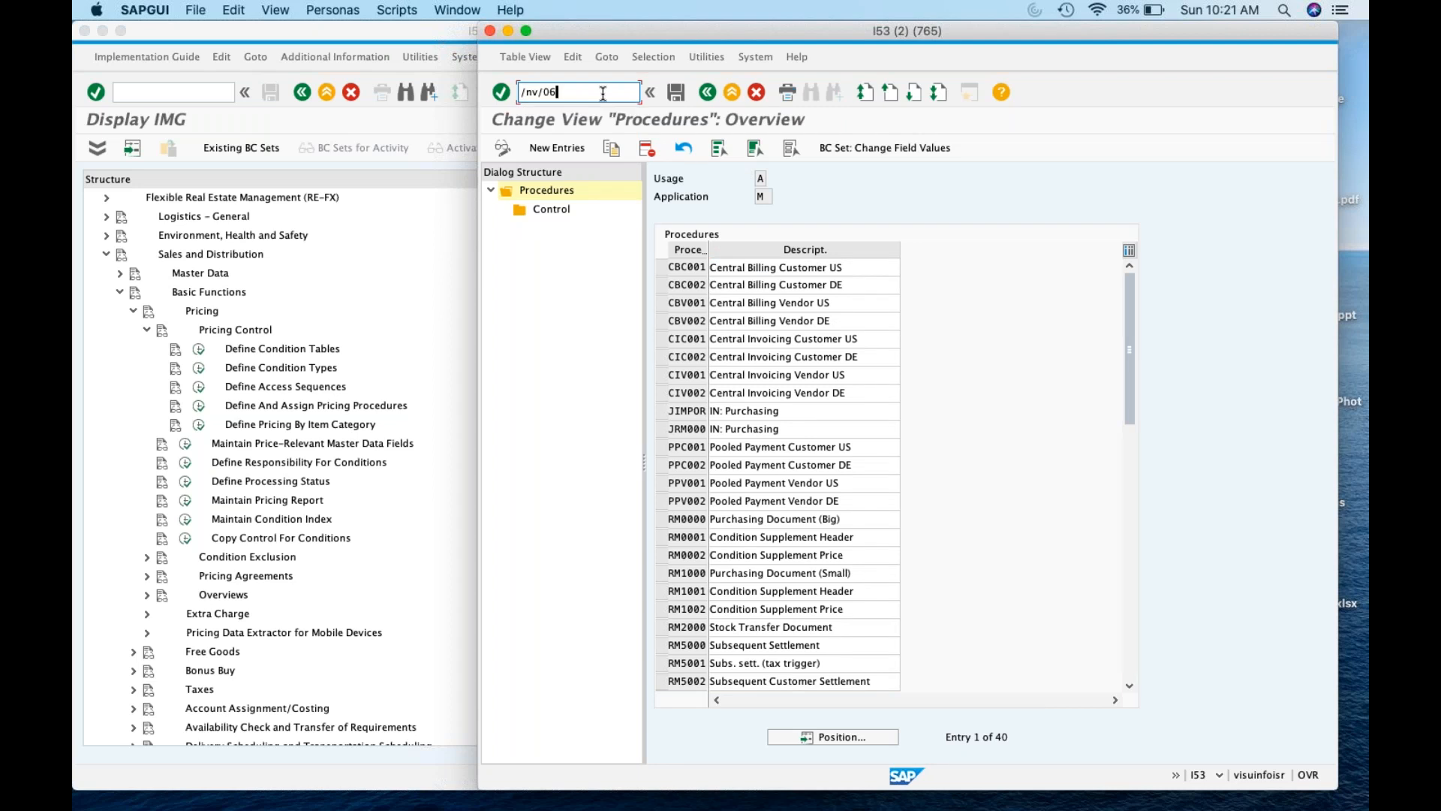
key("Return")
type("/")
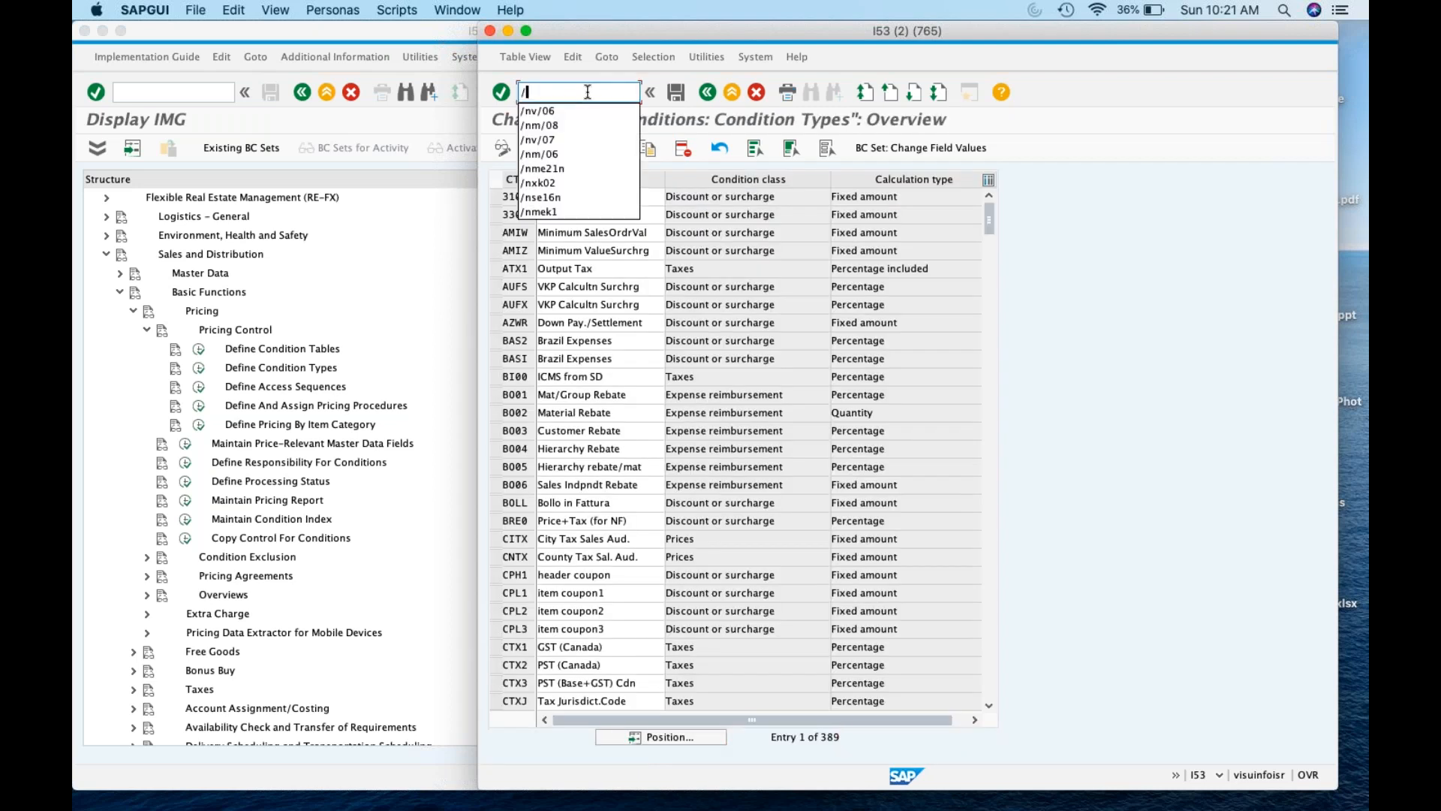
type("nv/08")
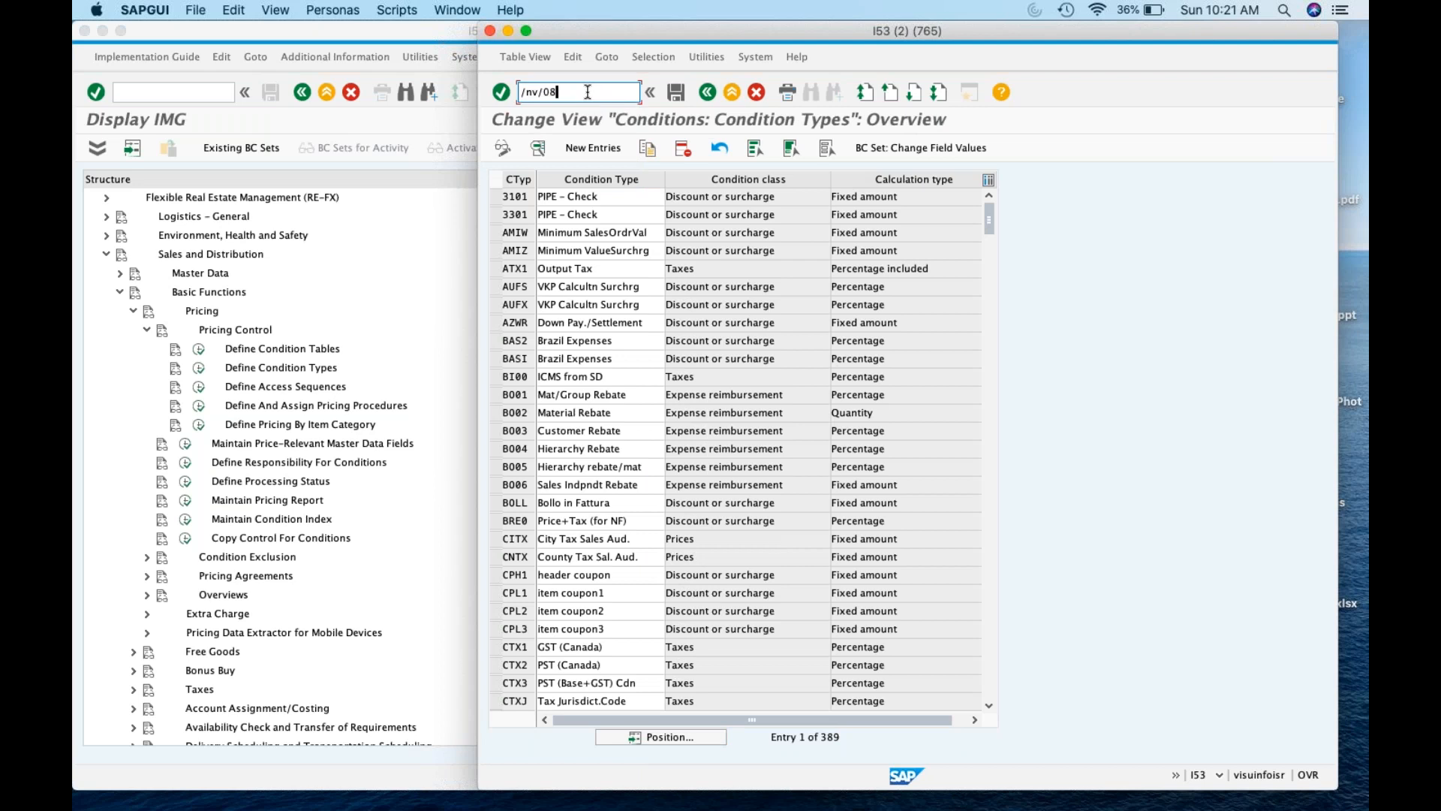
key("Return")
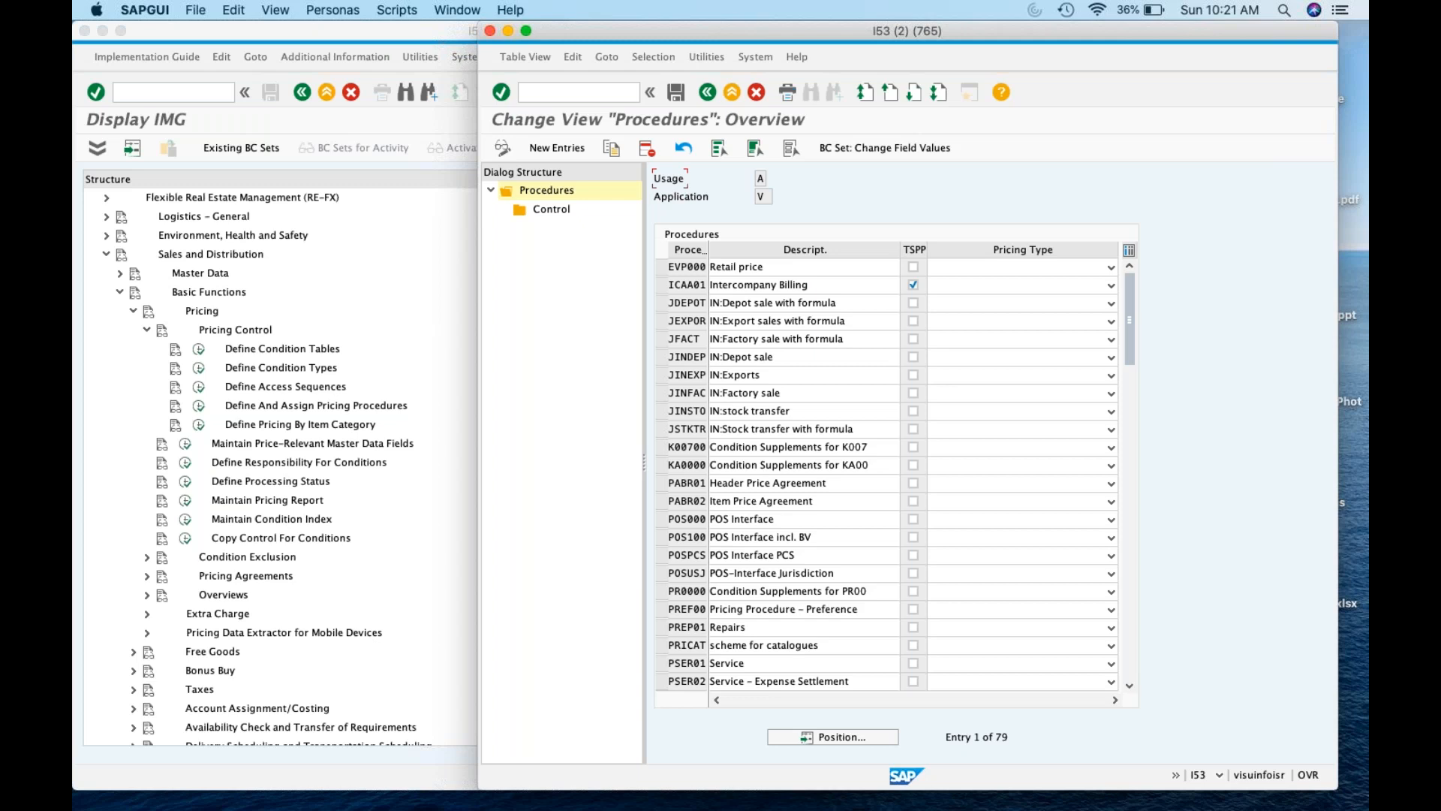
left_click(761, 196)
left_click(403, 37)
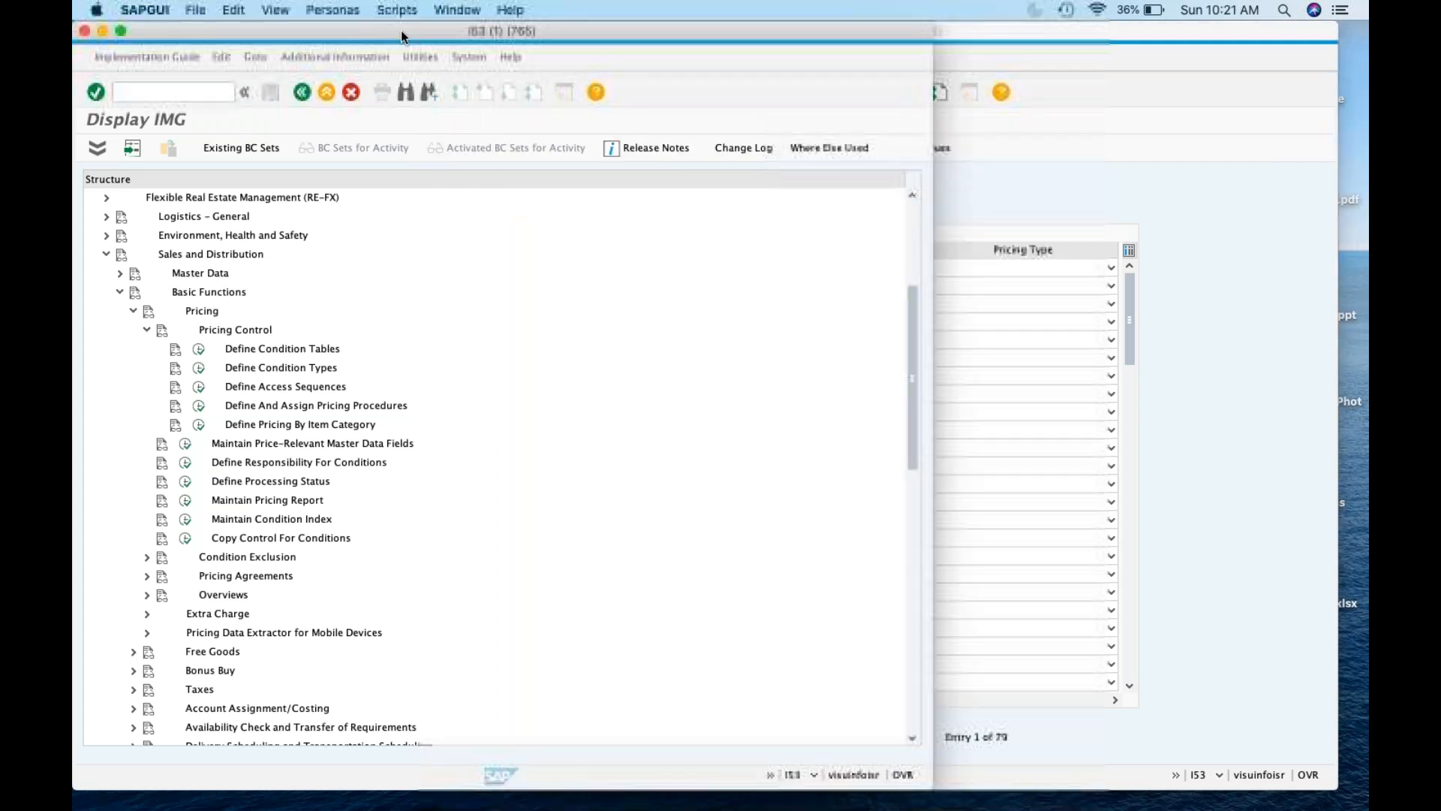
Open the customer pricing procedure definitions from the pricing procedure activities
left_click(200, 407)
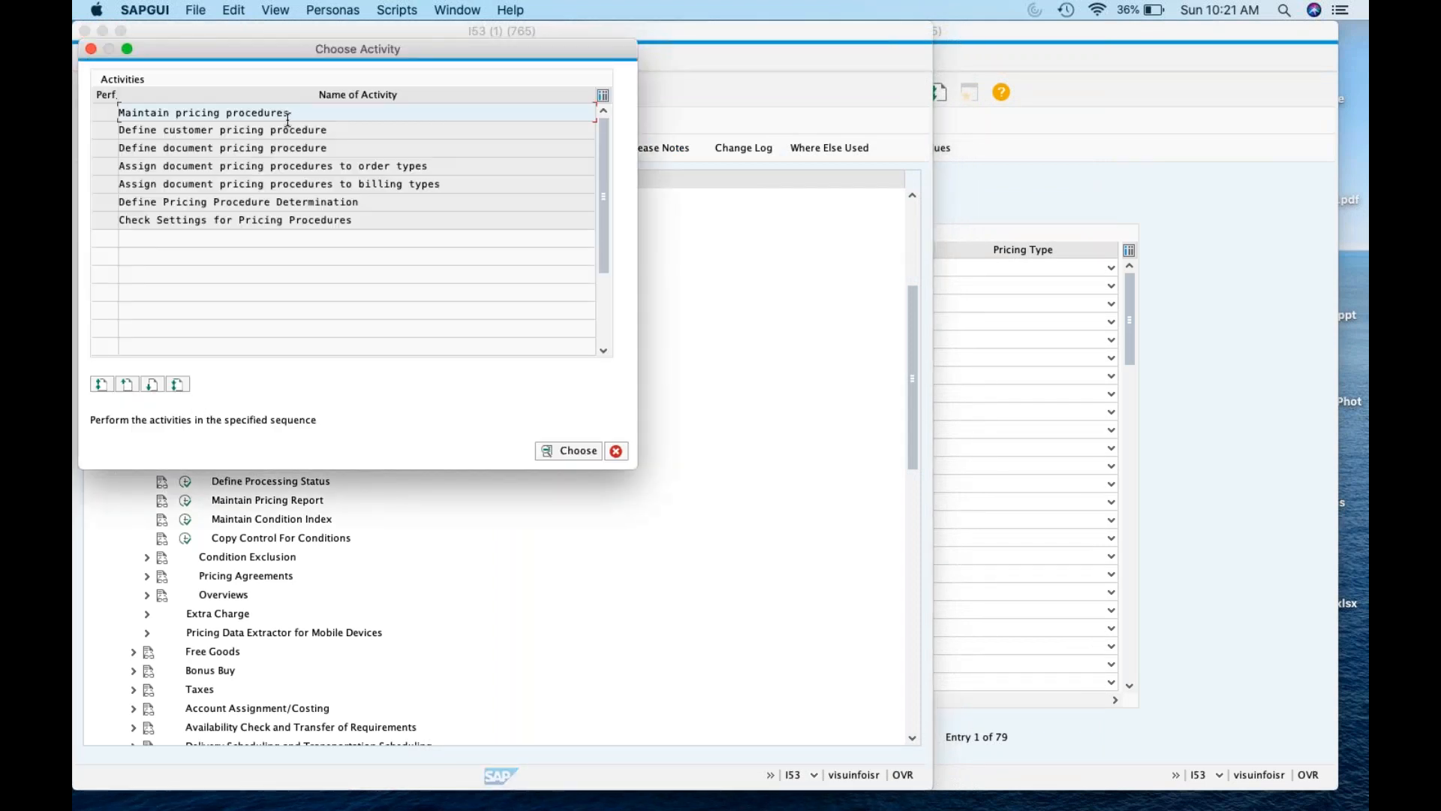
double_click(288, 118)
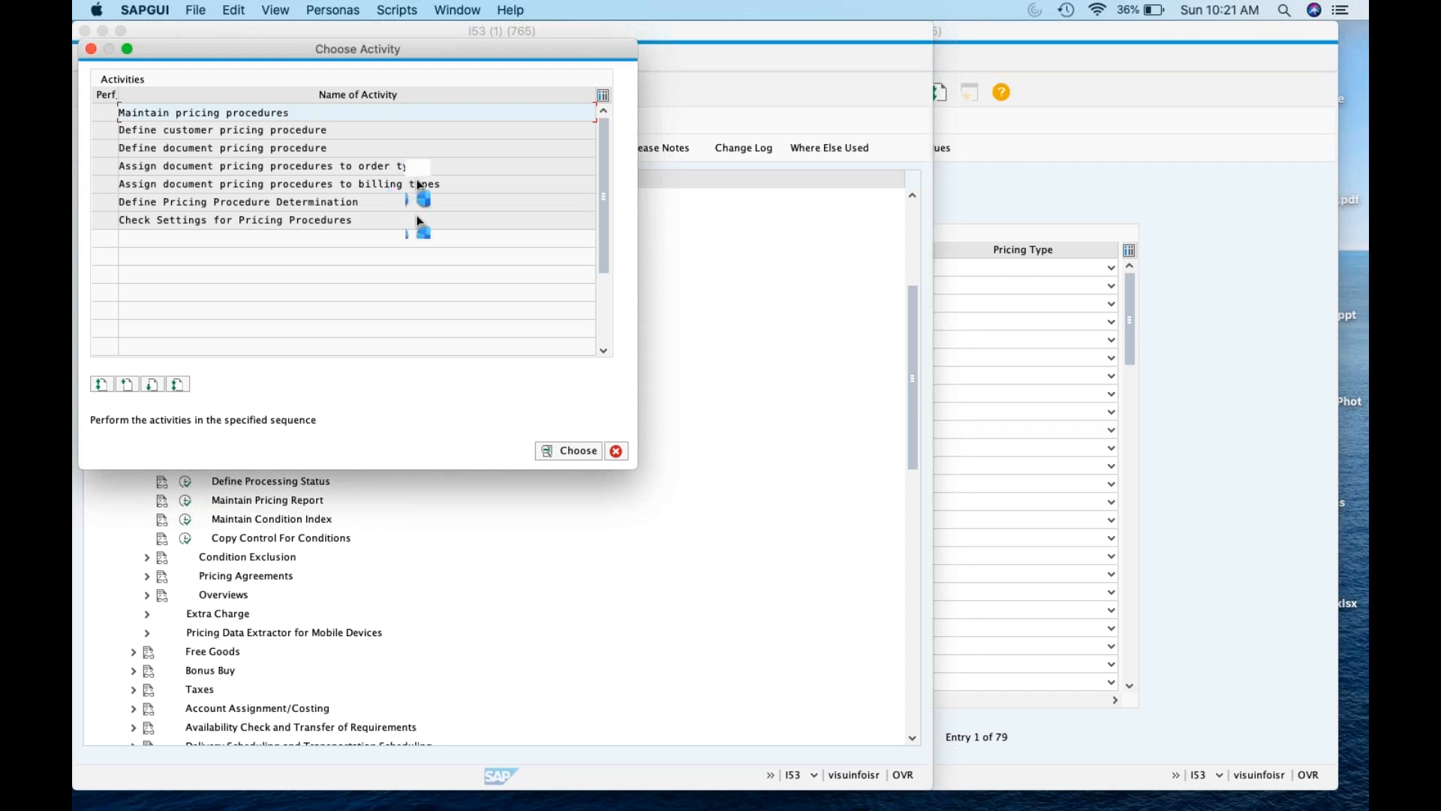
left_click(362, 331)
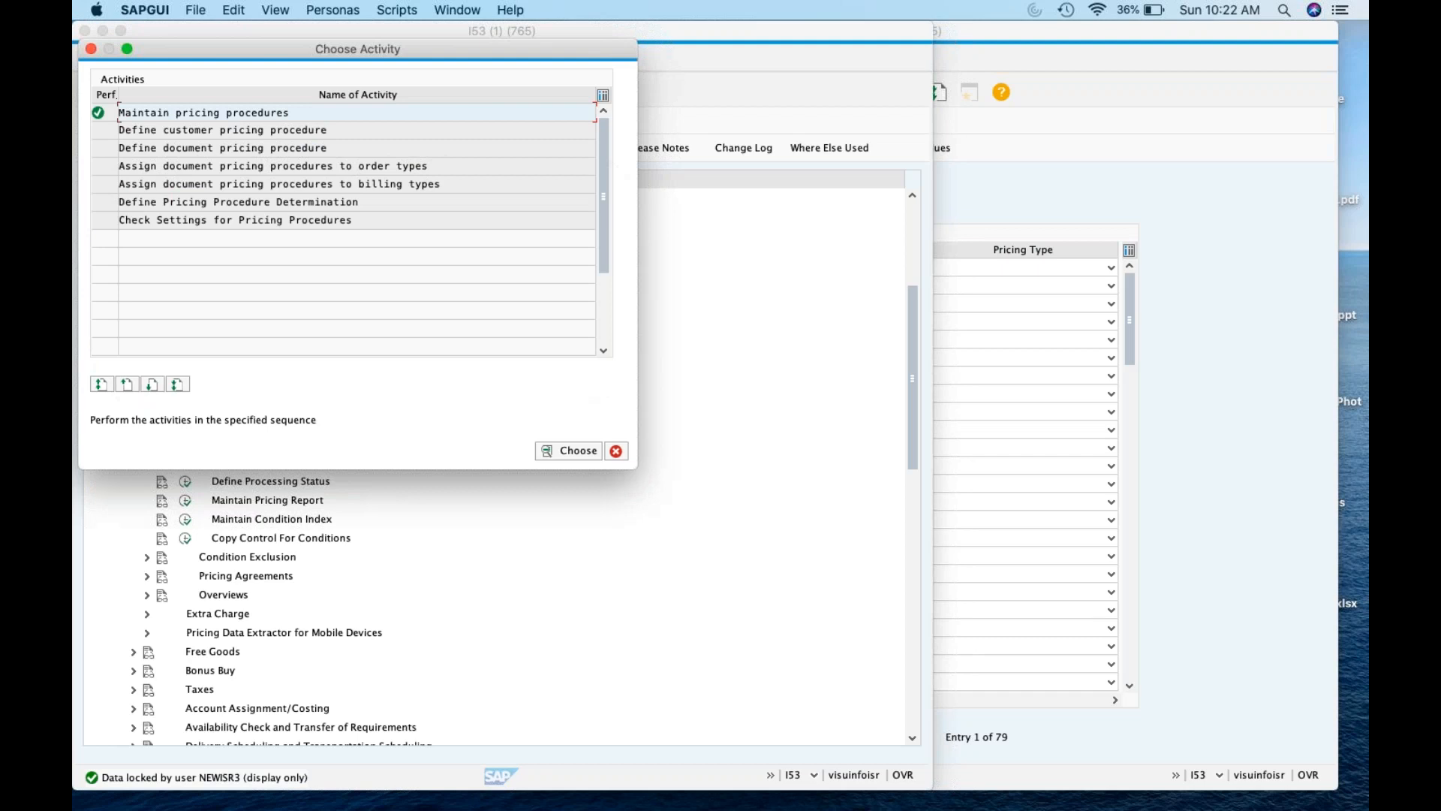
left_click(296, 130)
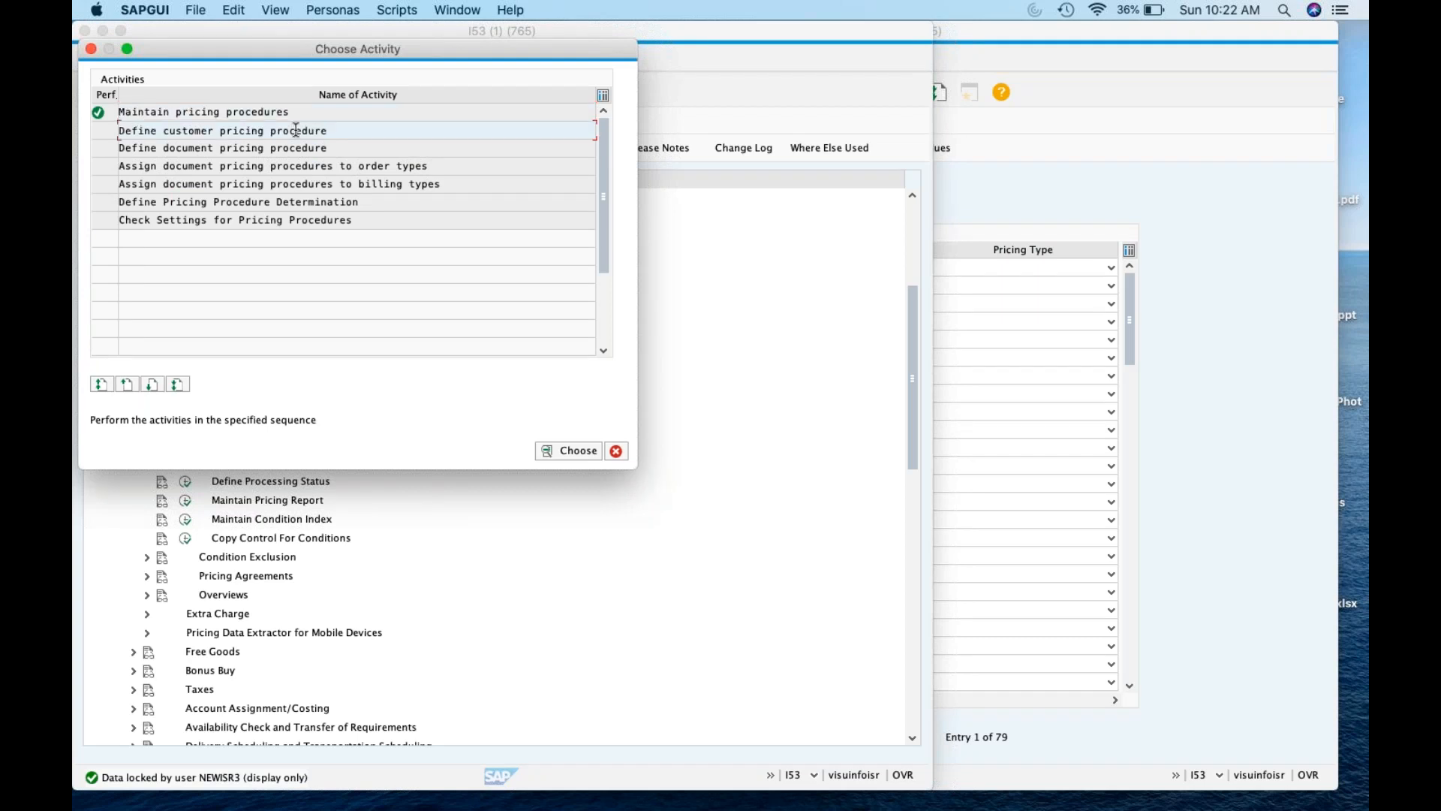
double_click(296, 130)
In XD02, open the saved customer's sales area data for ZK01 / ZR / ZK
left_click(1160, 222)
left_click(614, 91)
type("/nxd02")
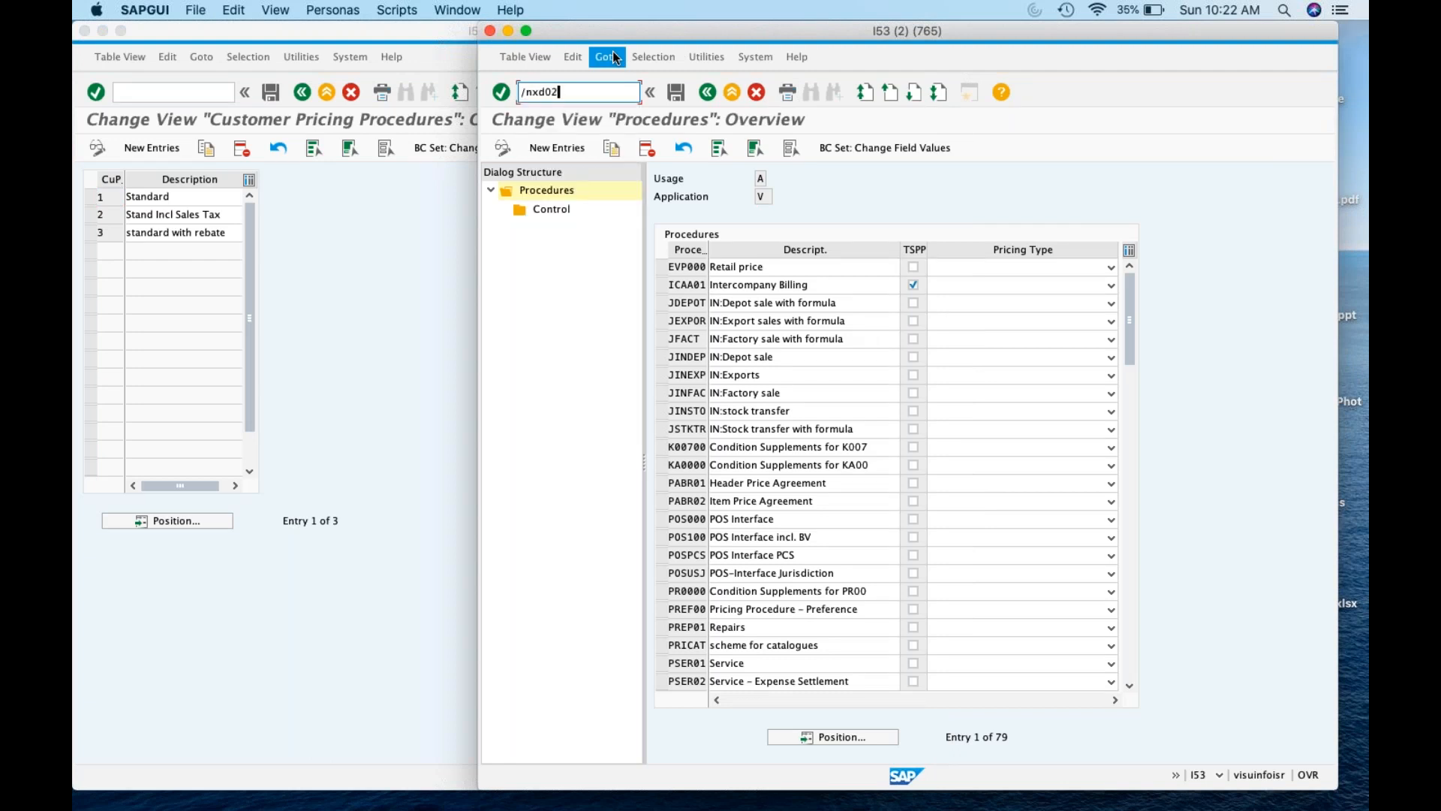
key("Return")
type("krunal1")
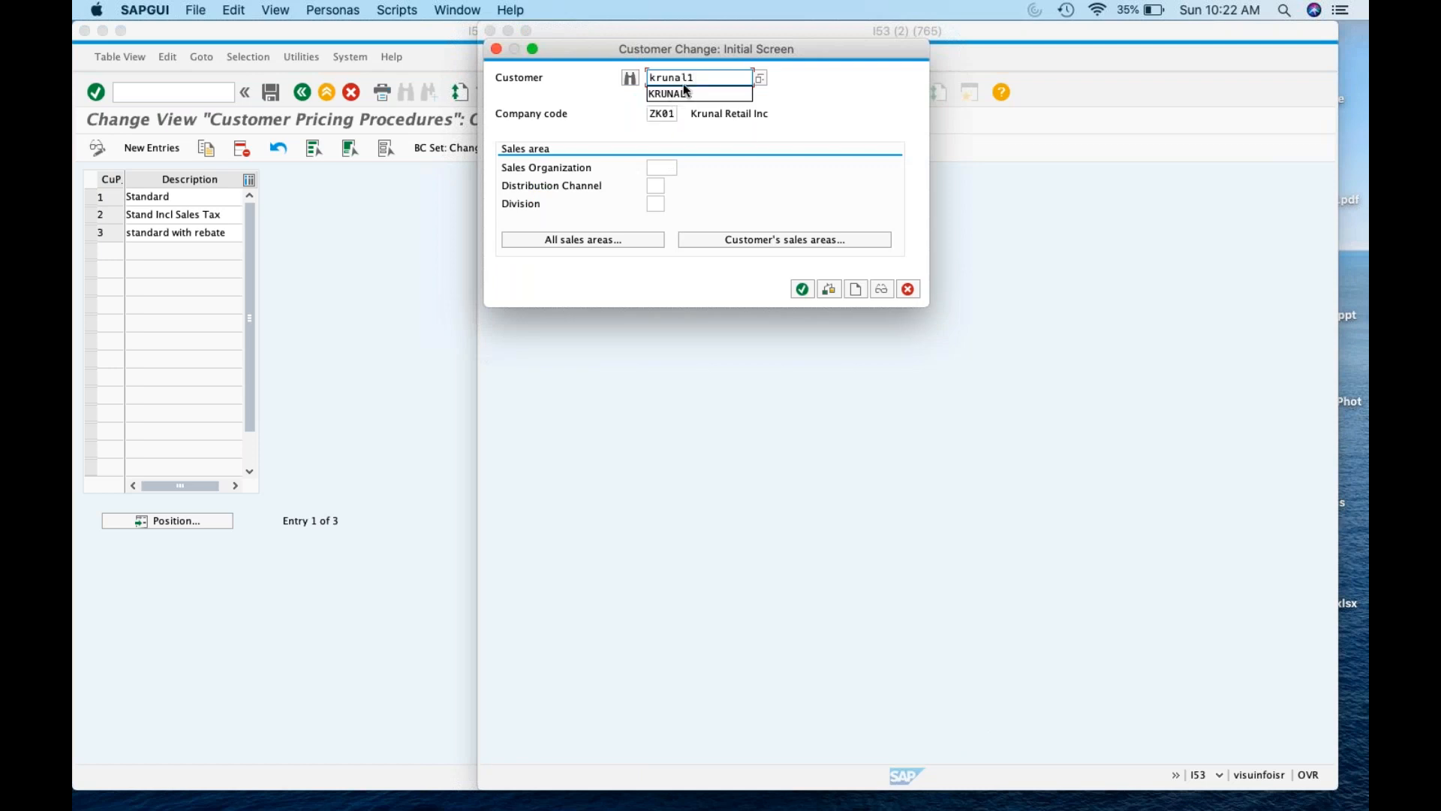
left_click(685, 93)
left_click(765, 242)
left_click(520, 170)
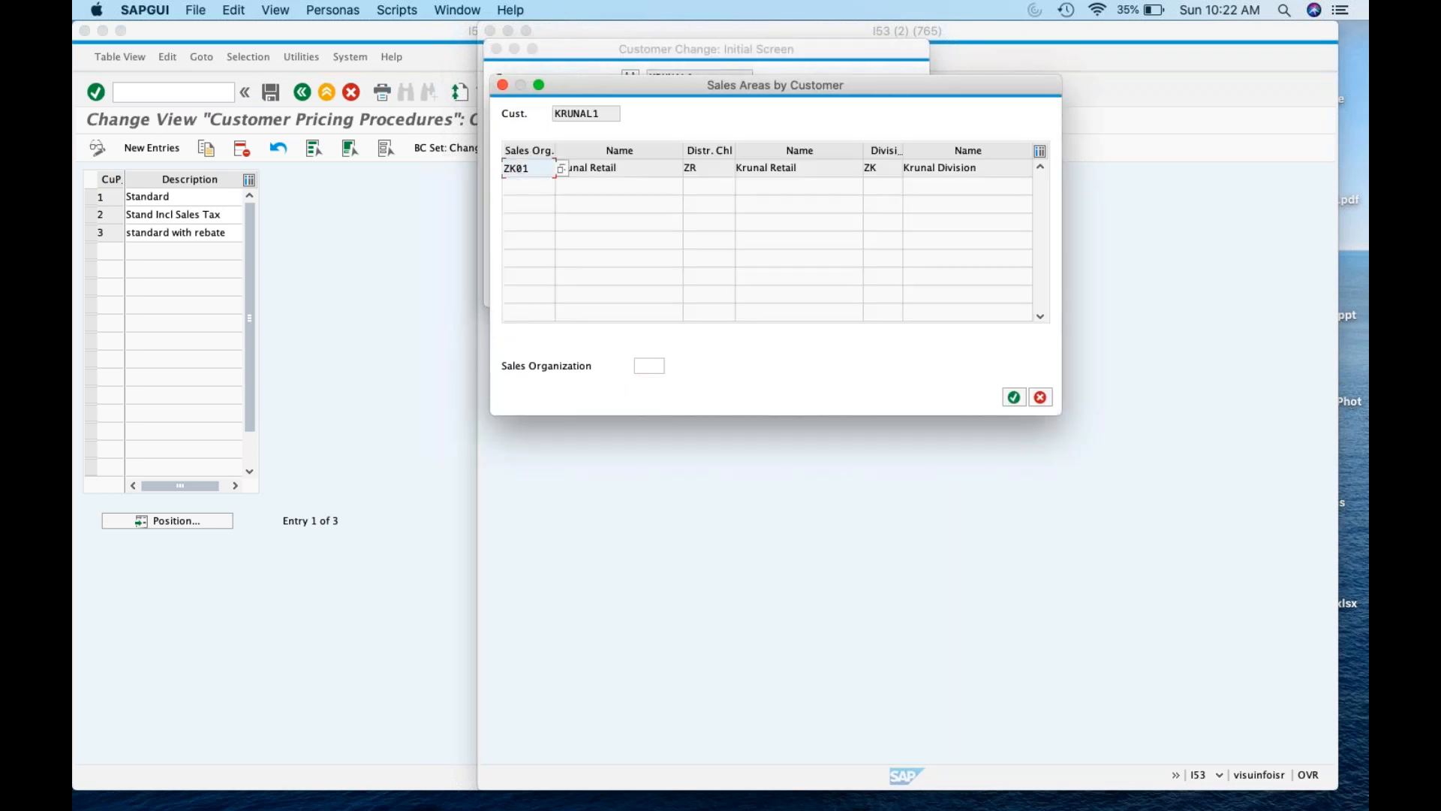
left_click(800, 291)
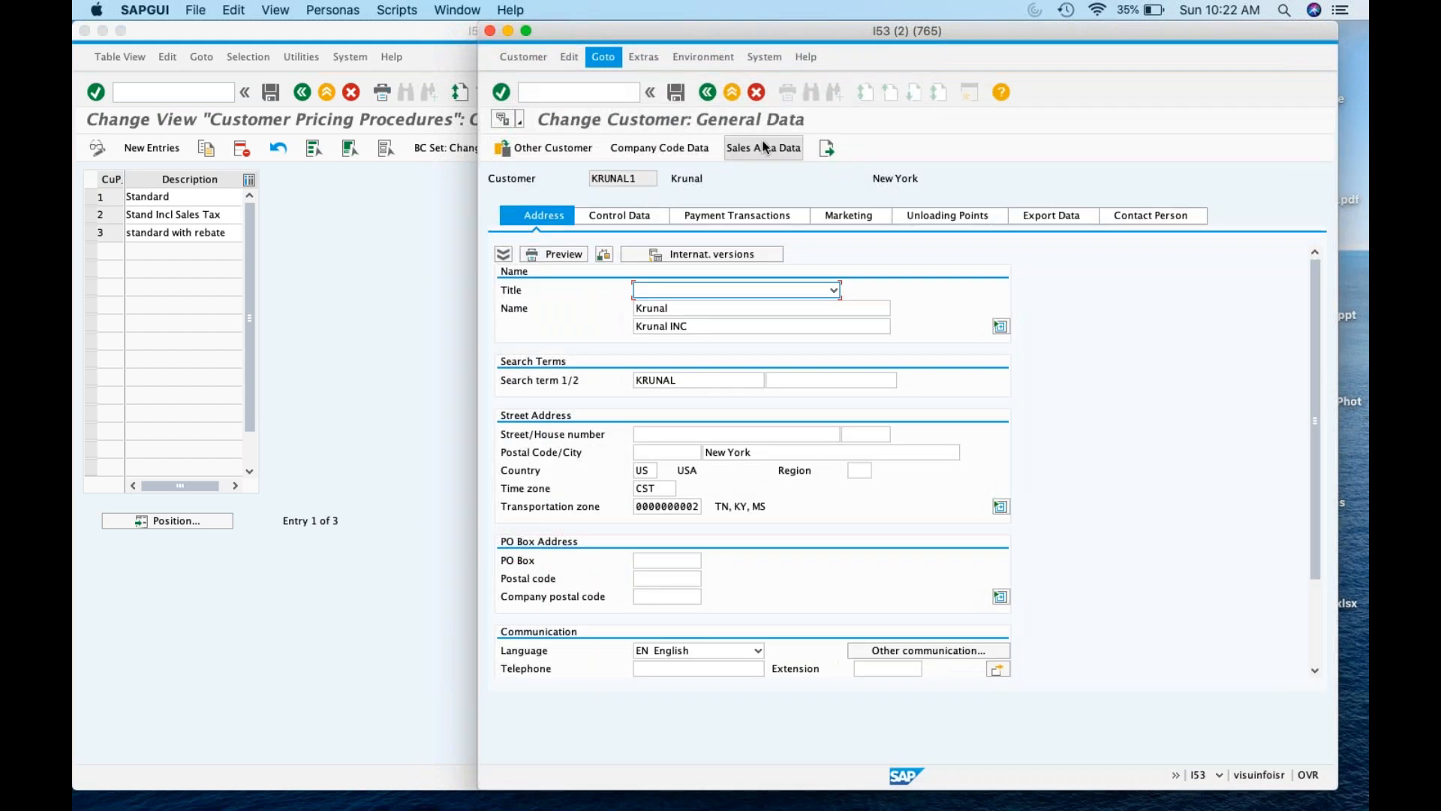
left_click(764, 147)
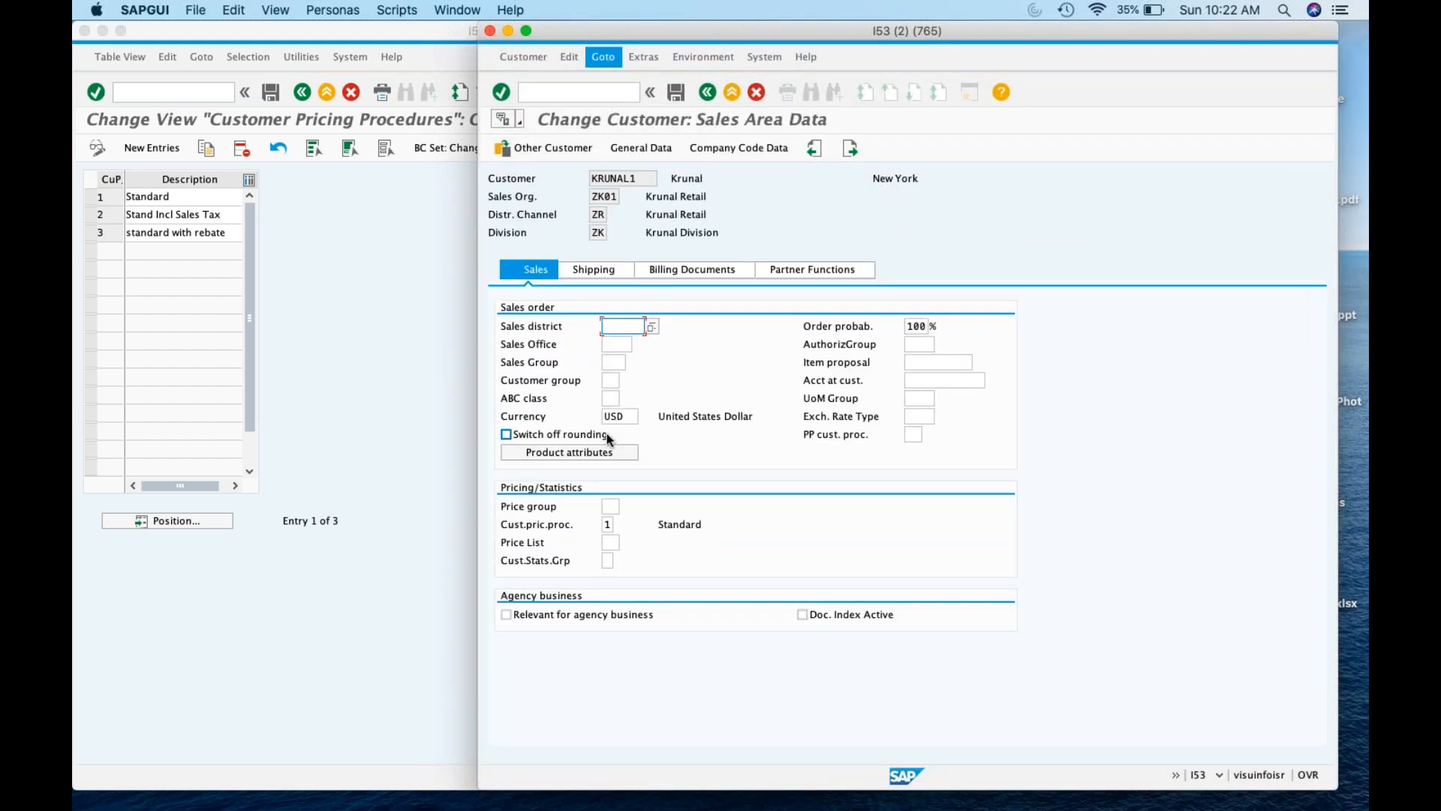
Check the customer pricing procedure options, keep 1 Standard, and return to Customer Pricing Procedures
left_click(609, 524)
left_click(622, 525)
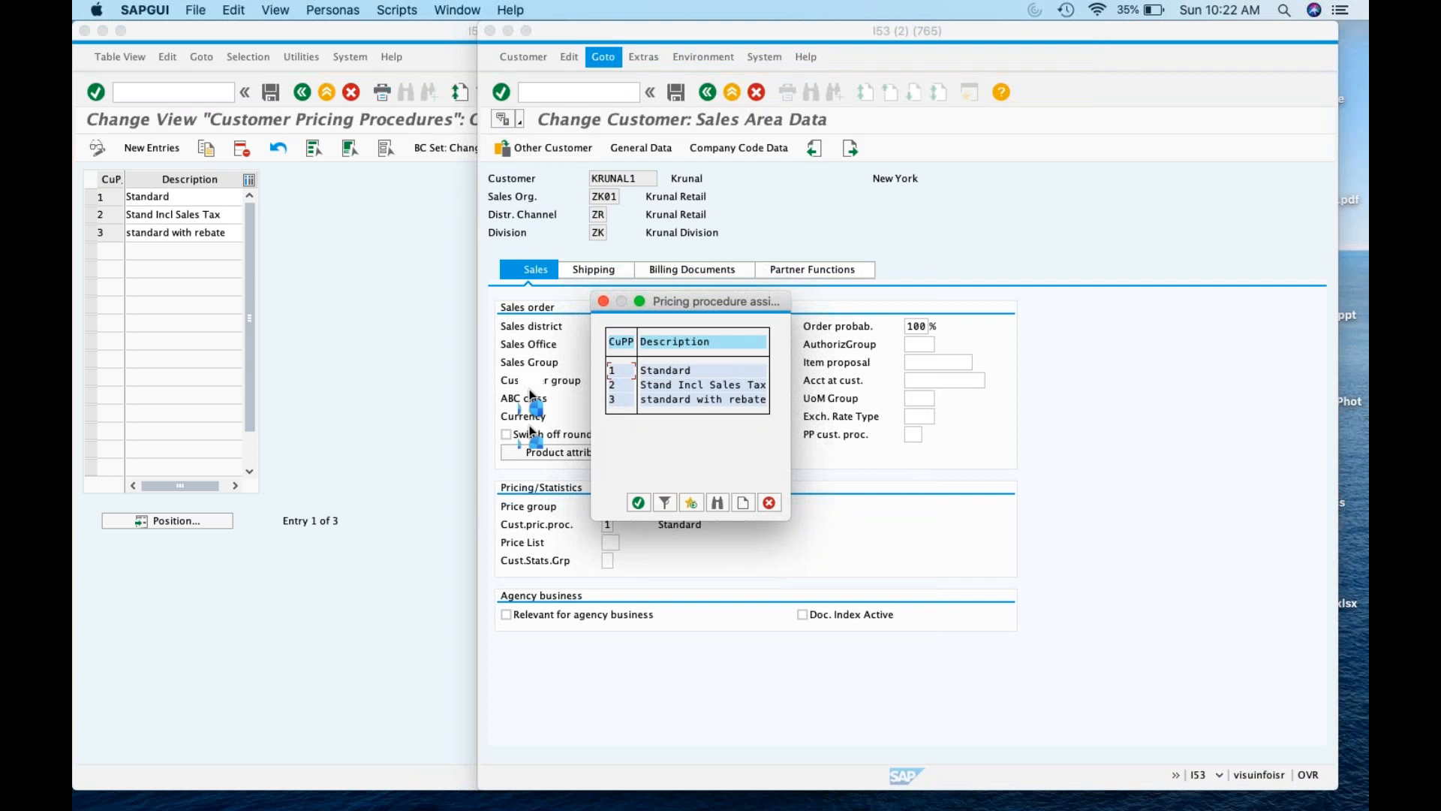
left_click(769, 502)
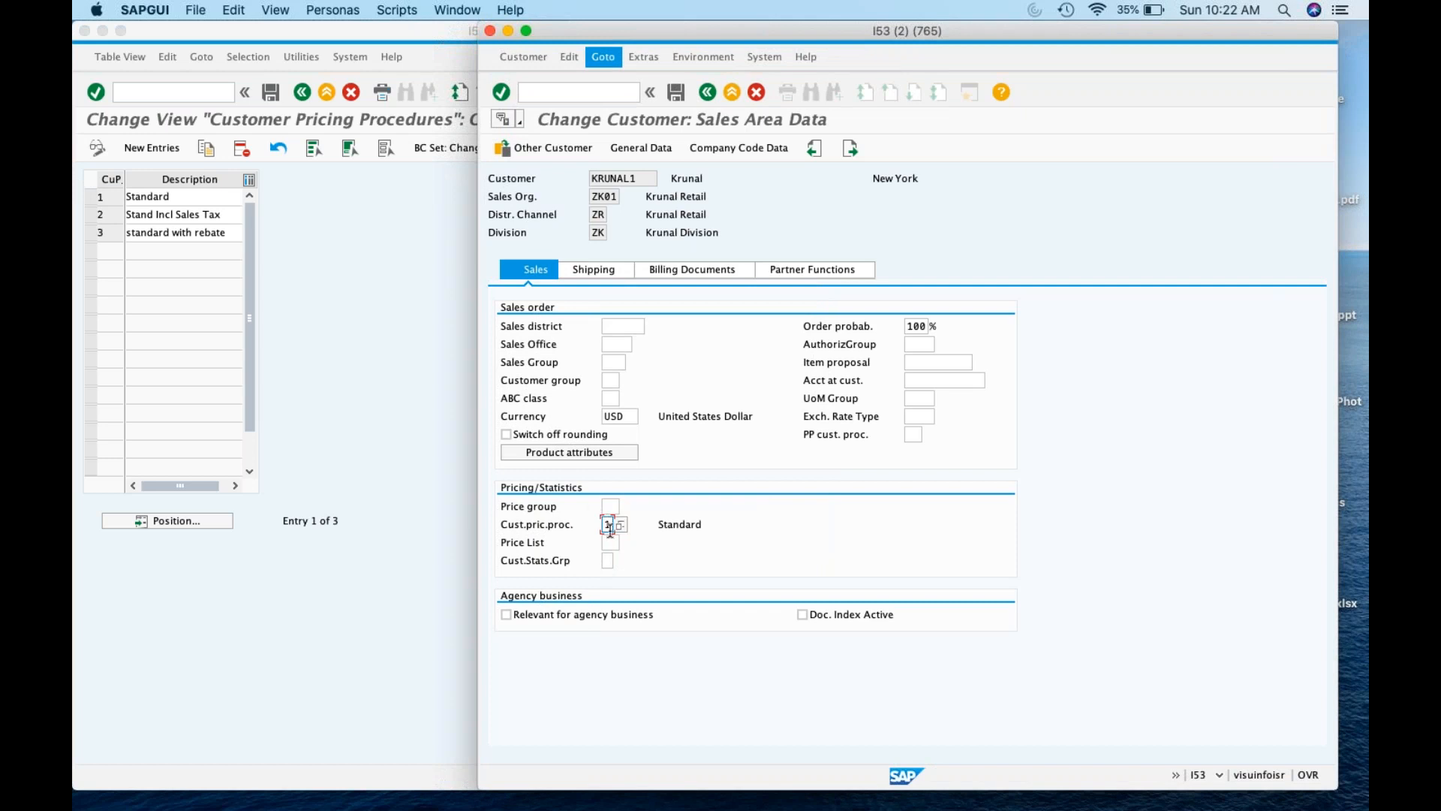
left_click(327, 233)
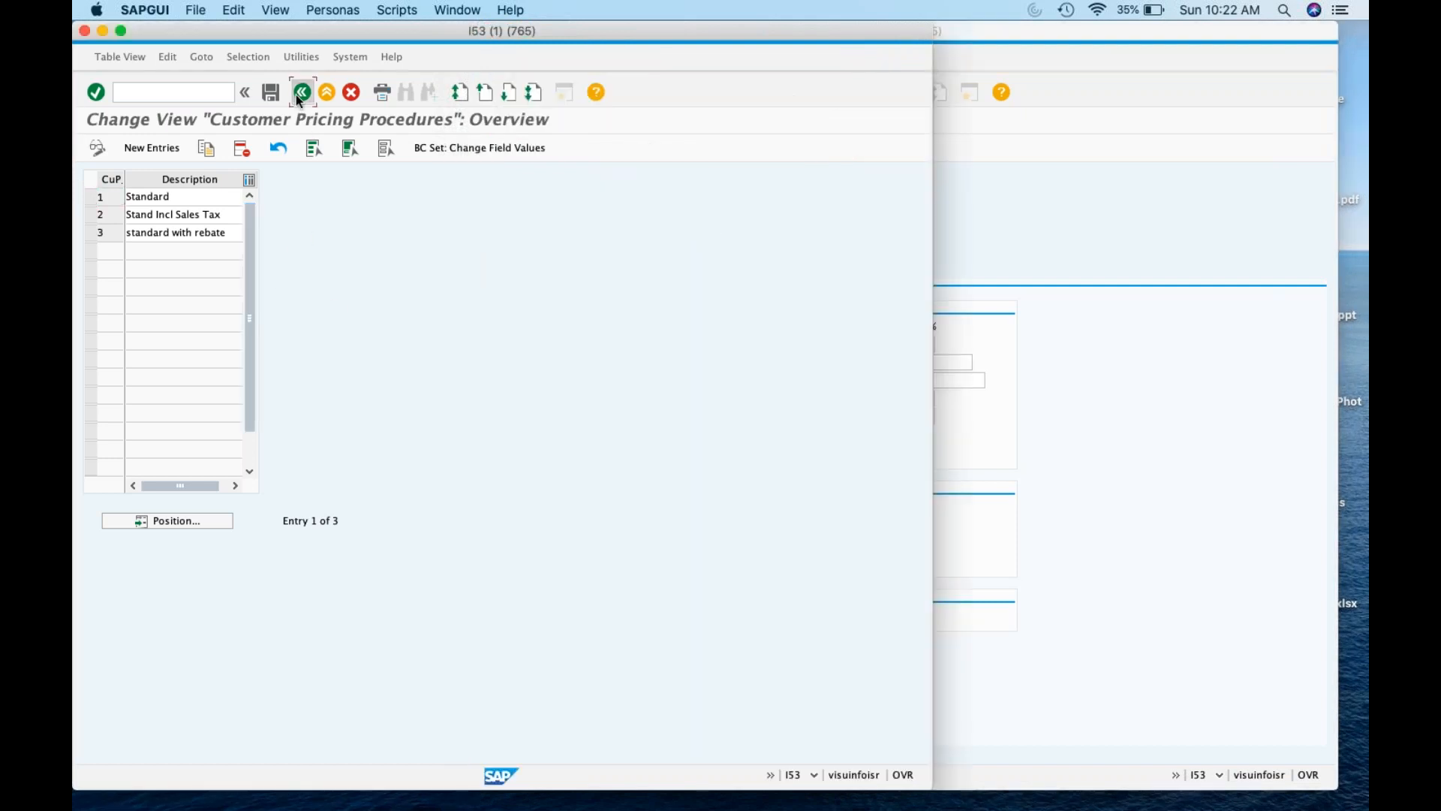
left_click(301, 91)
Review document pricing procedures, then confirm order type OR uses document procedure A
left_click(291, 147)
double_click(291, 147)
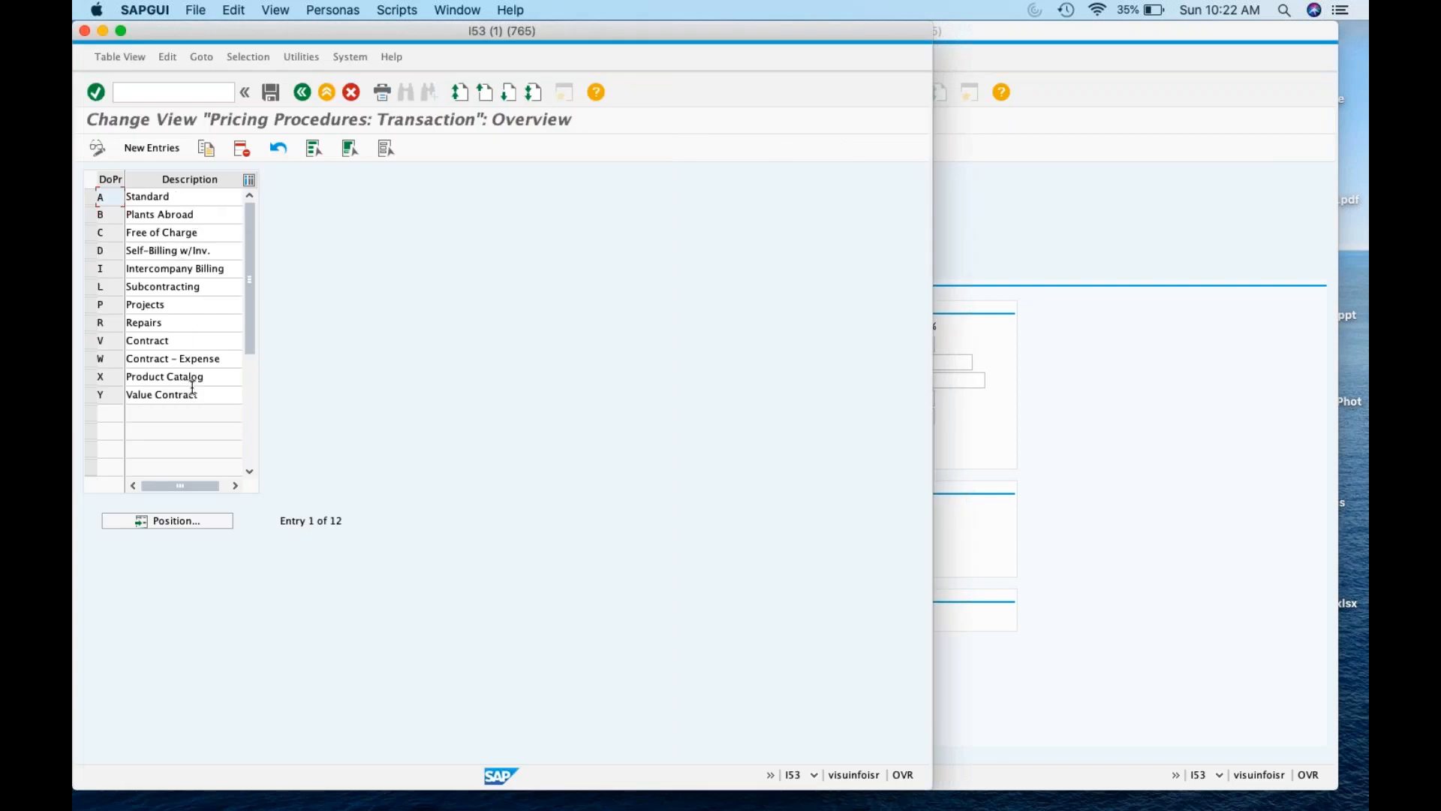
left_click(301, 92)
left_click(366, 171)
double_click(367, 172)
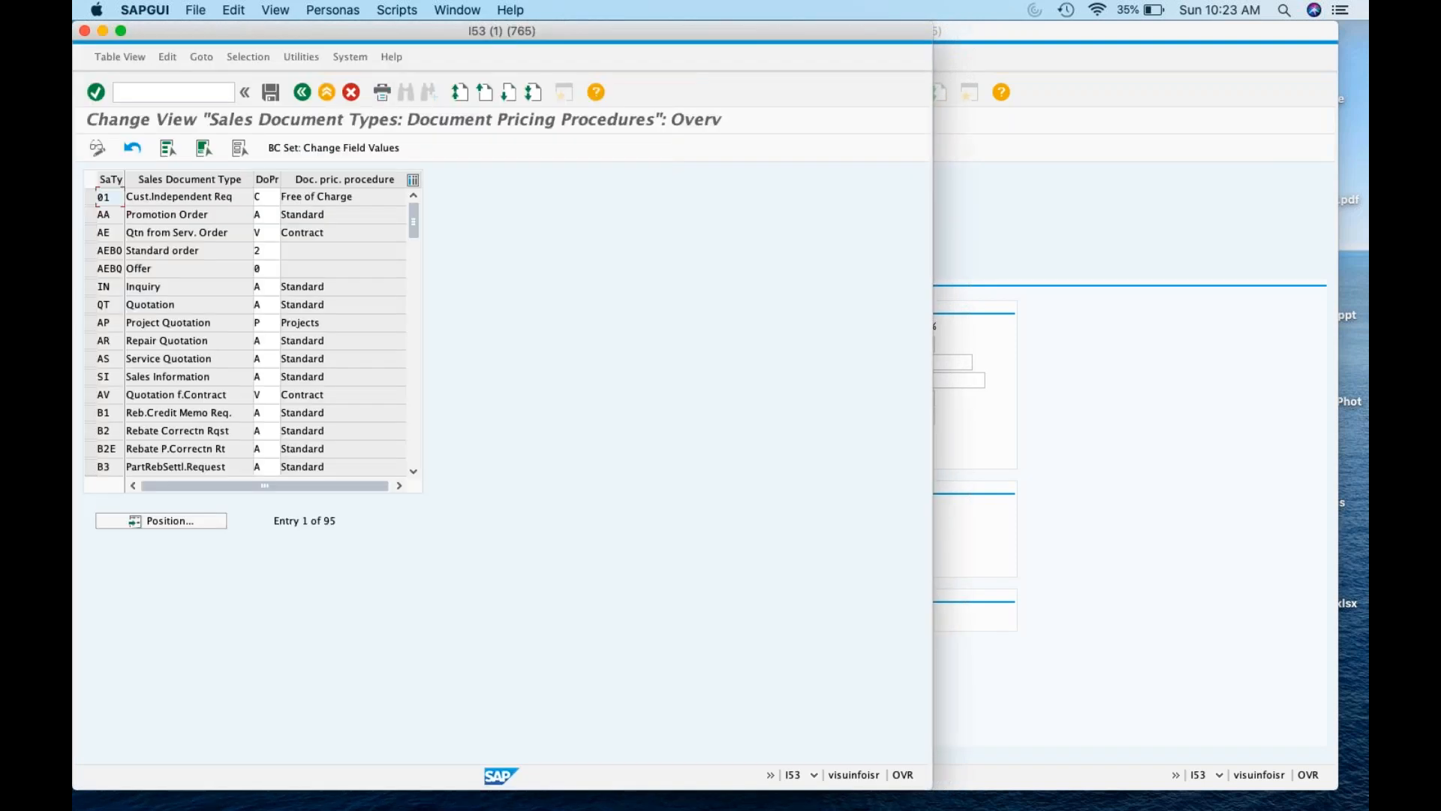
left_click(192, 524)
type("OR")
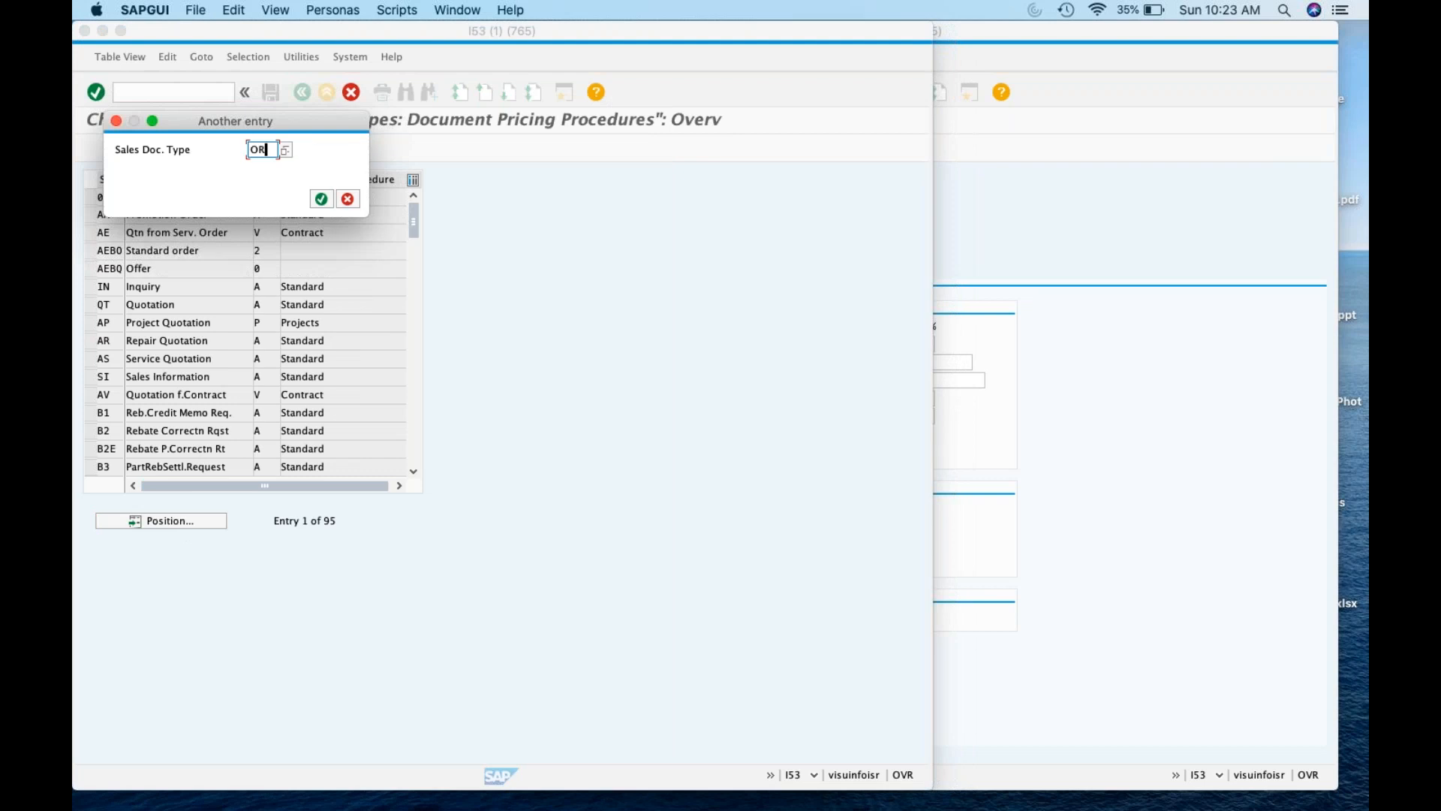
key("Return")
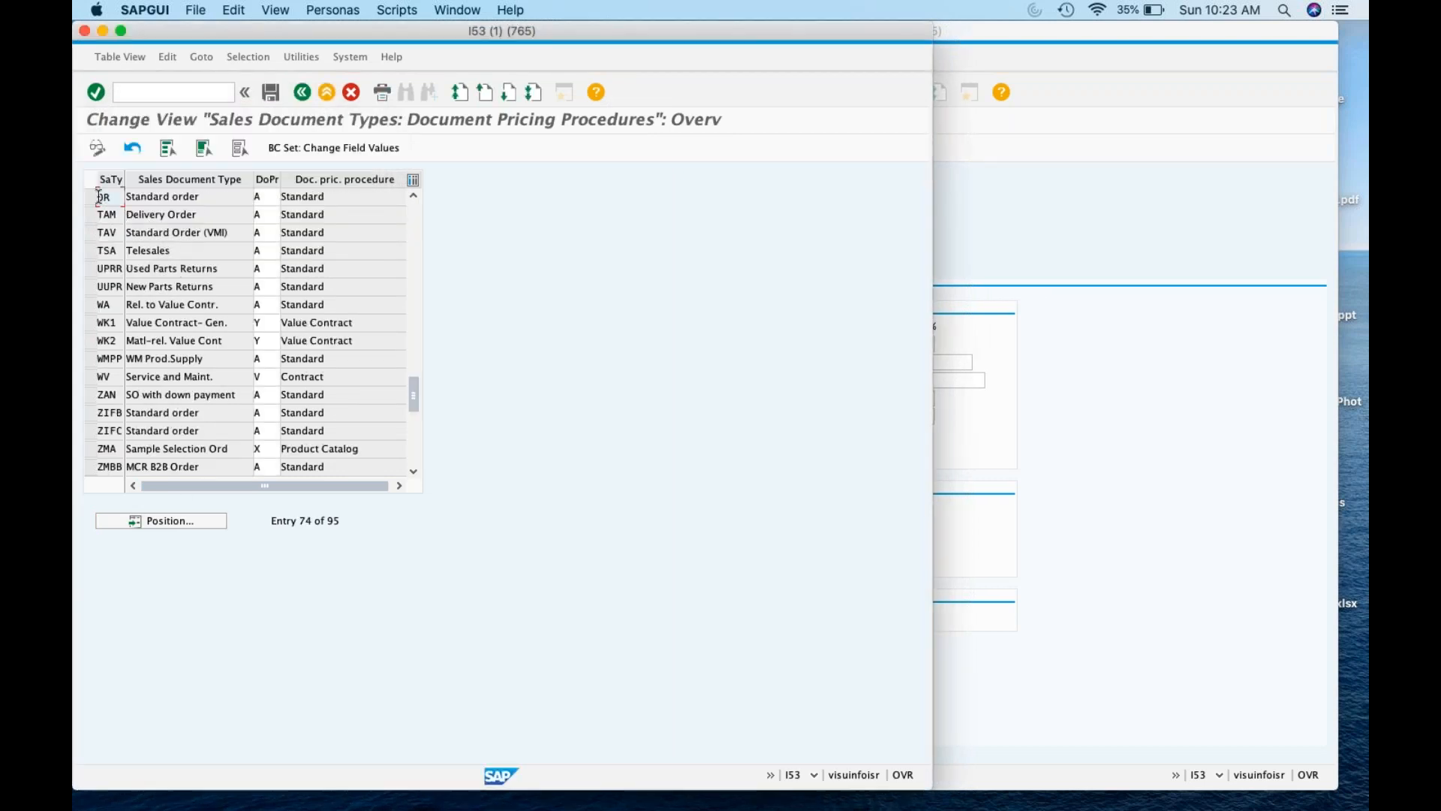
left_click(272, 196)
Open the pricing procedure determination table's Position search and switch to the class spreadsheet
left_click(303, 92)
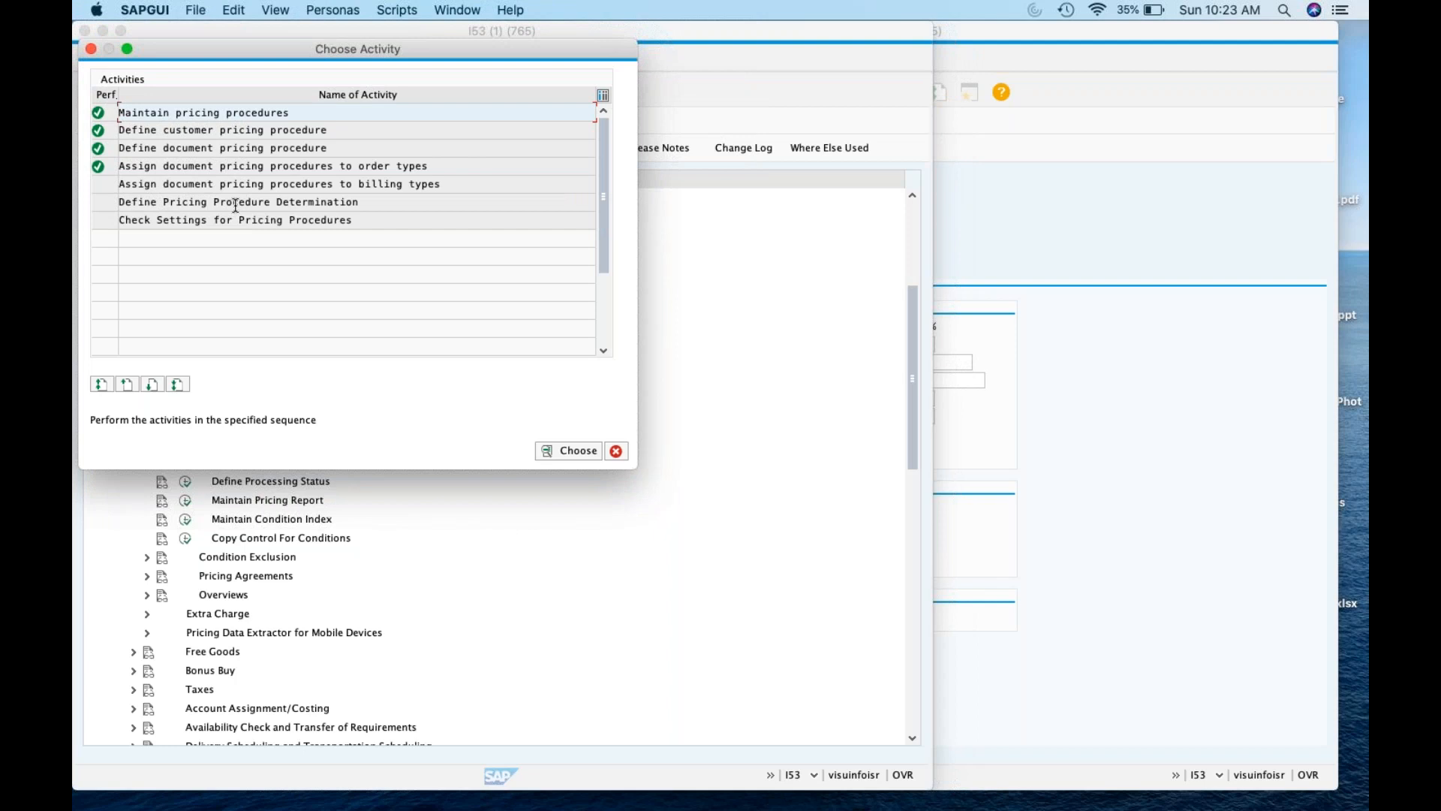
left_click(236, 203)
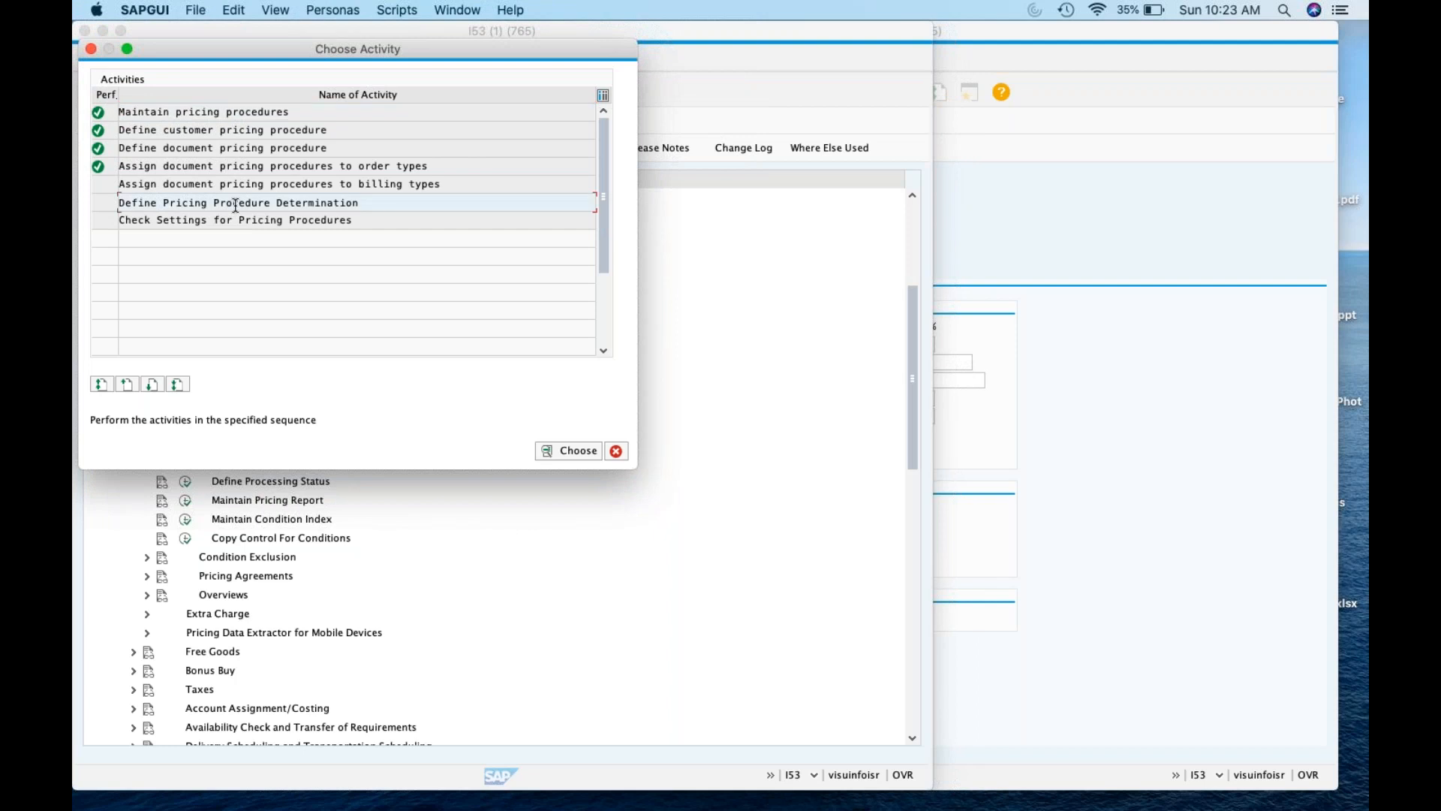
double_click(236, 203)
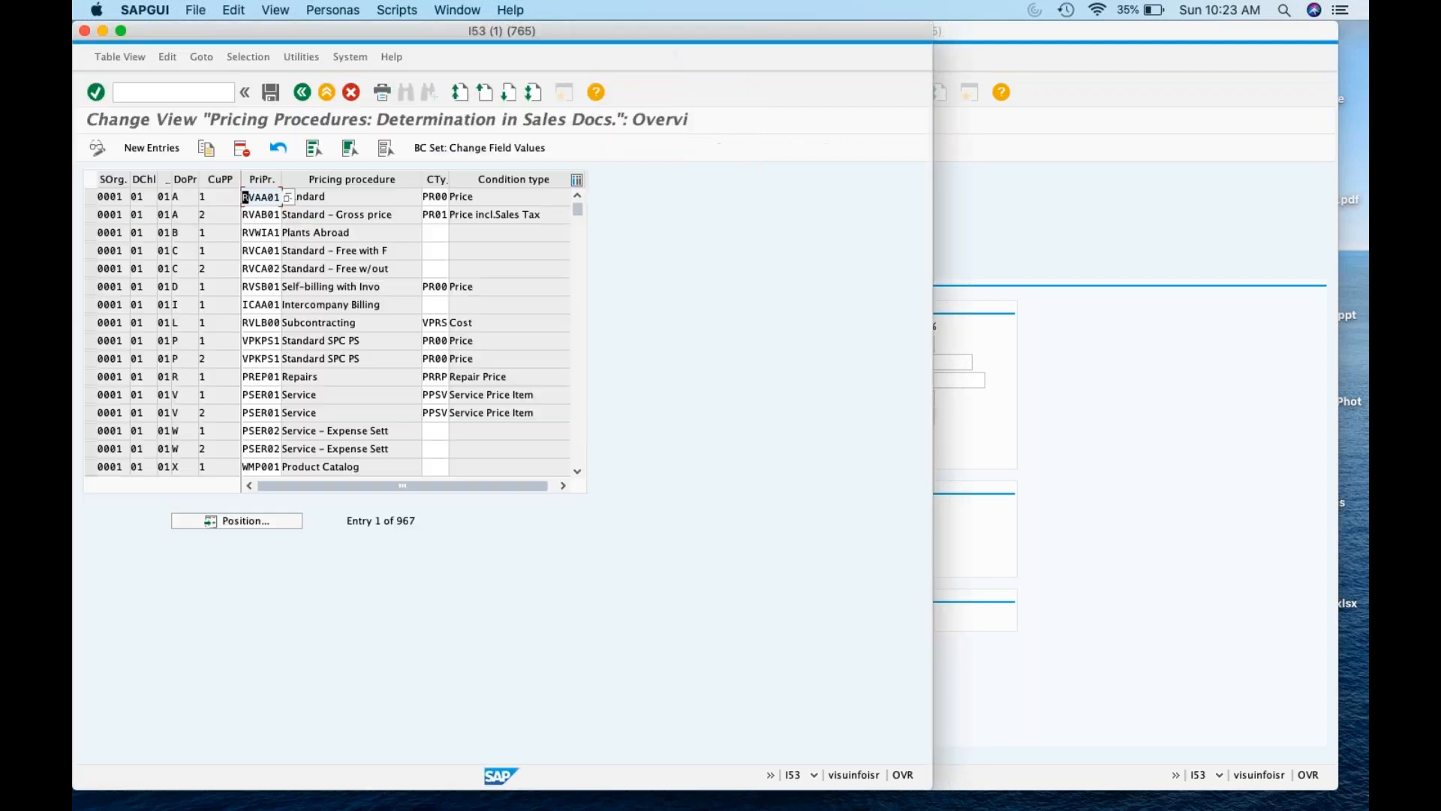
left_click(247, 525)
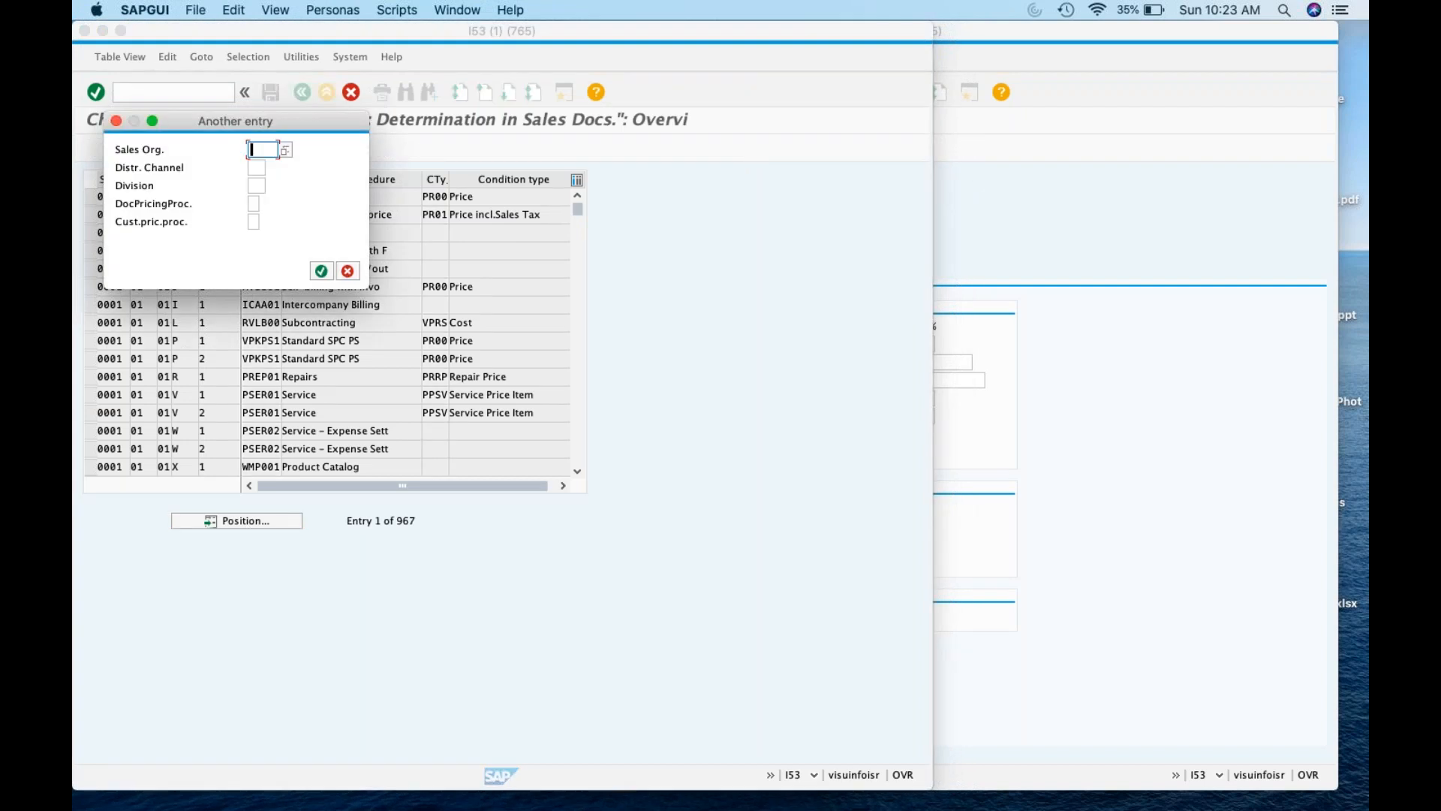
mouse_move(439, 808)
left_click(281, 781)
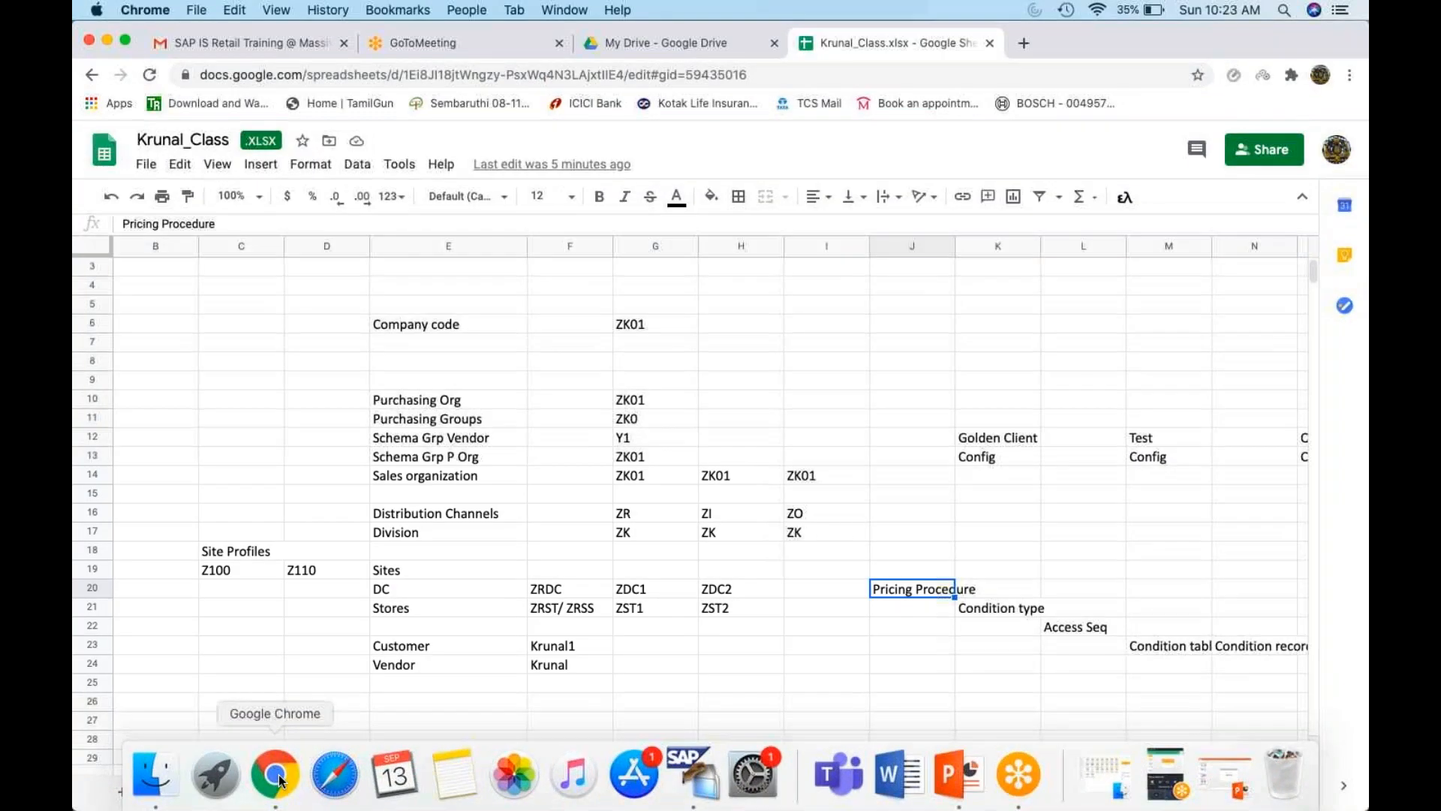
Search the determination table for sales area ZK01 / ZR / ZK, checking values against the spreadsheet
scroll(623, 398, "up", 2)
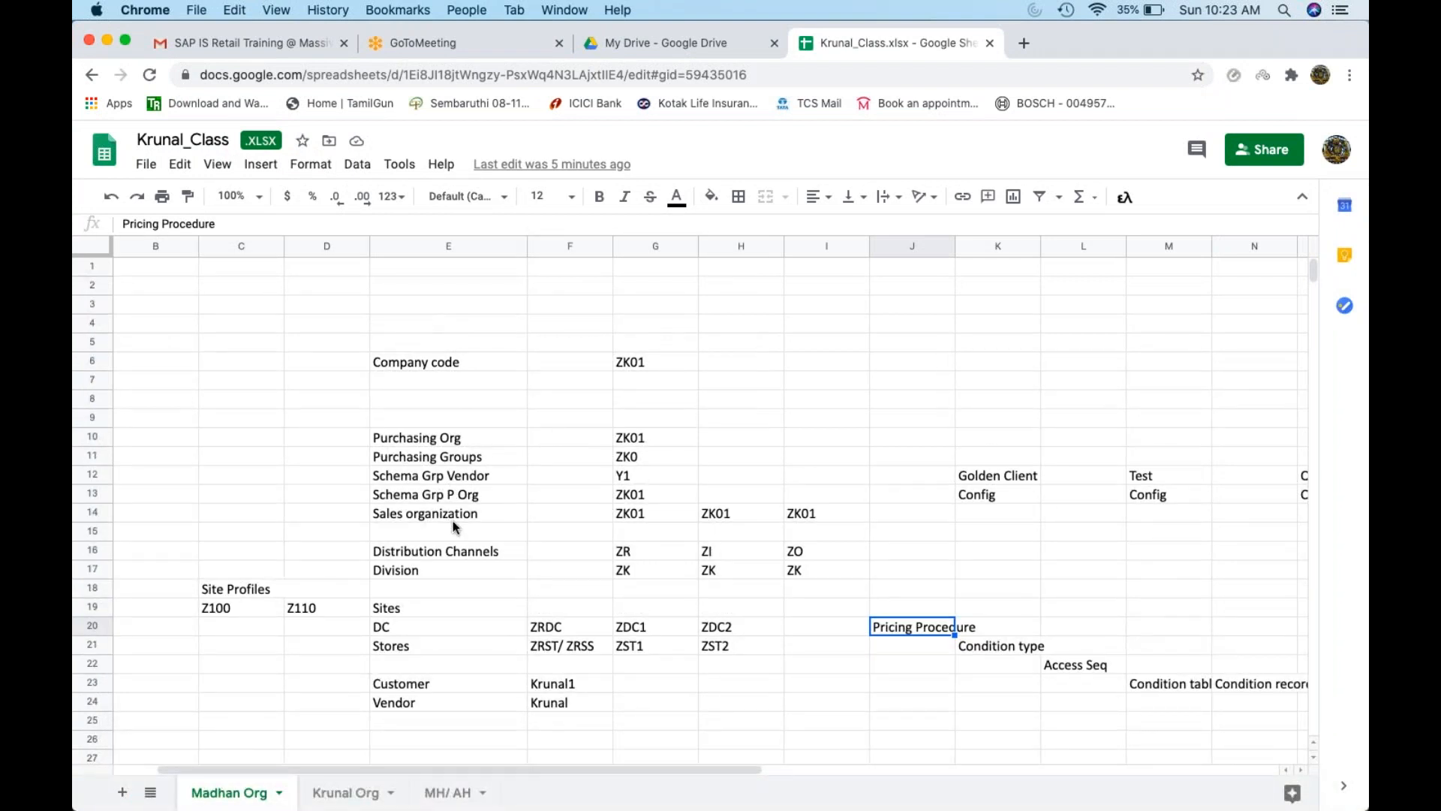
left_click(450, 553)
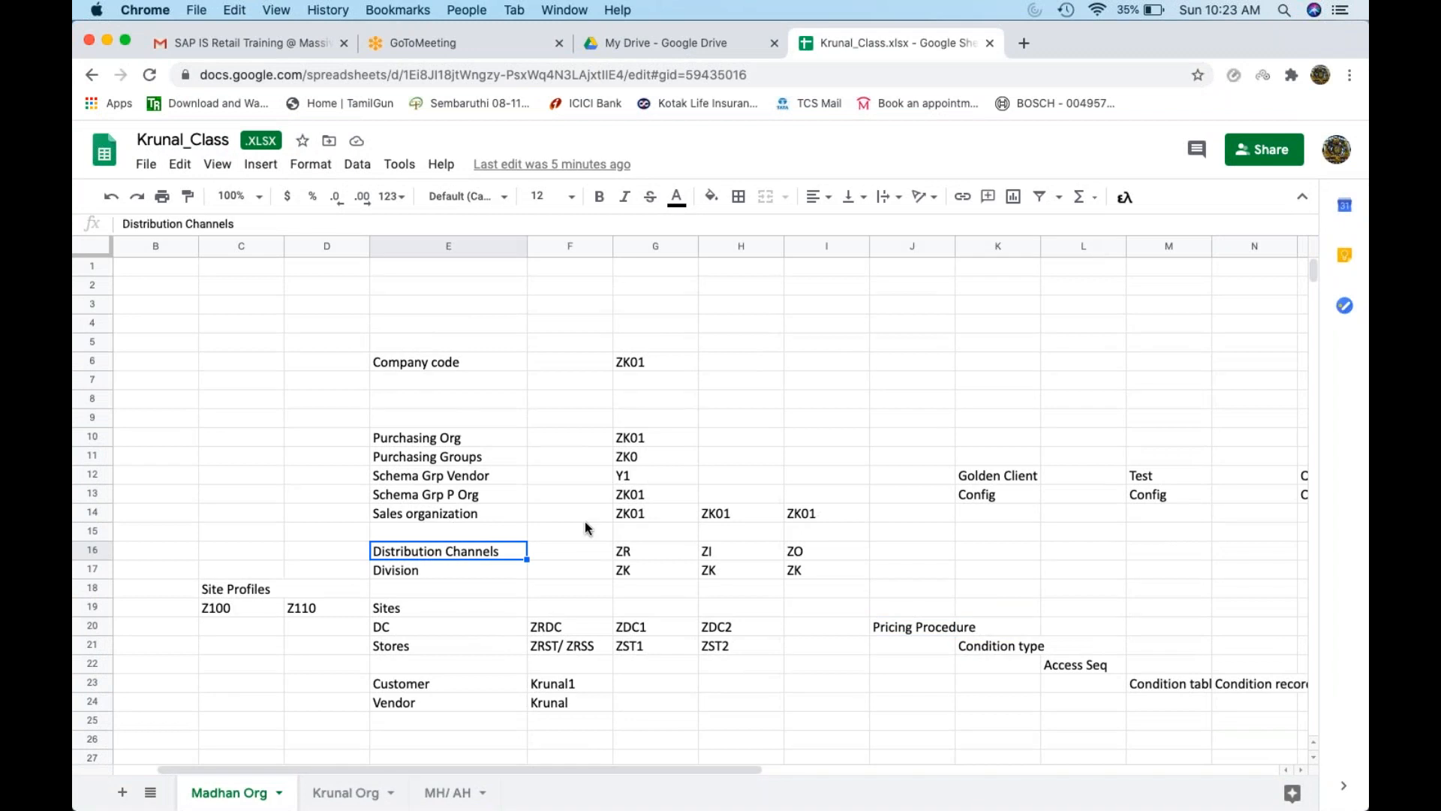
key("super+Tab")
type("Zk01")
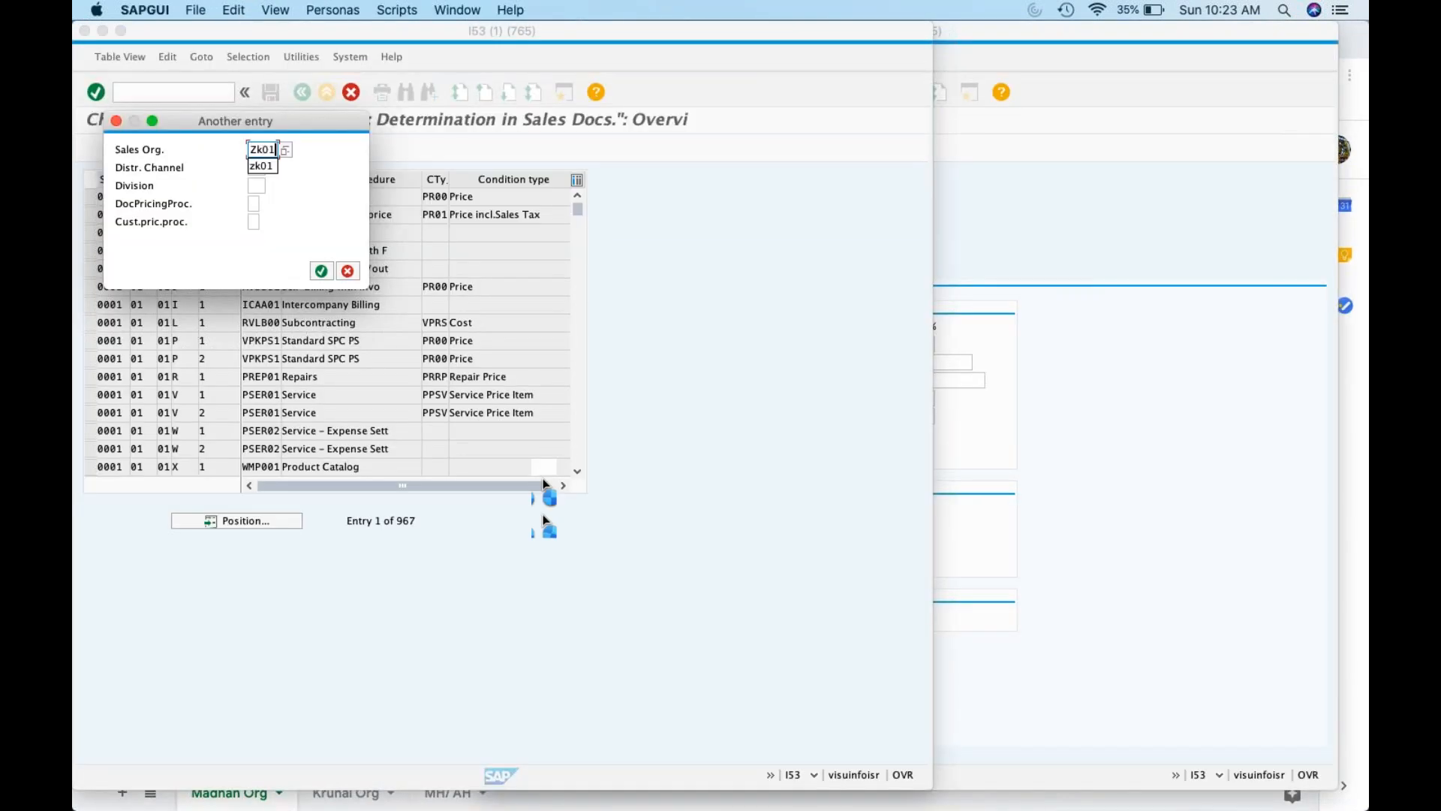
key("Tab")
key("super+Tab")
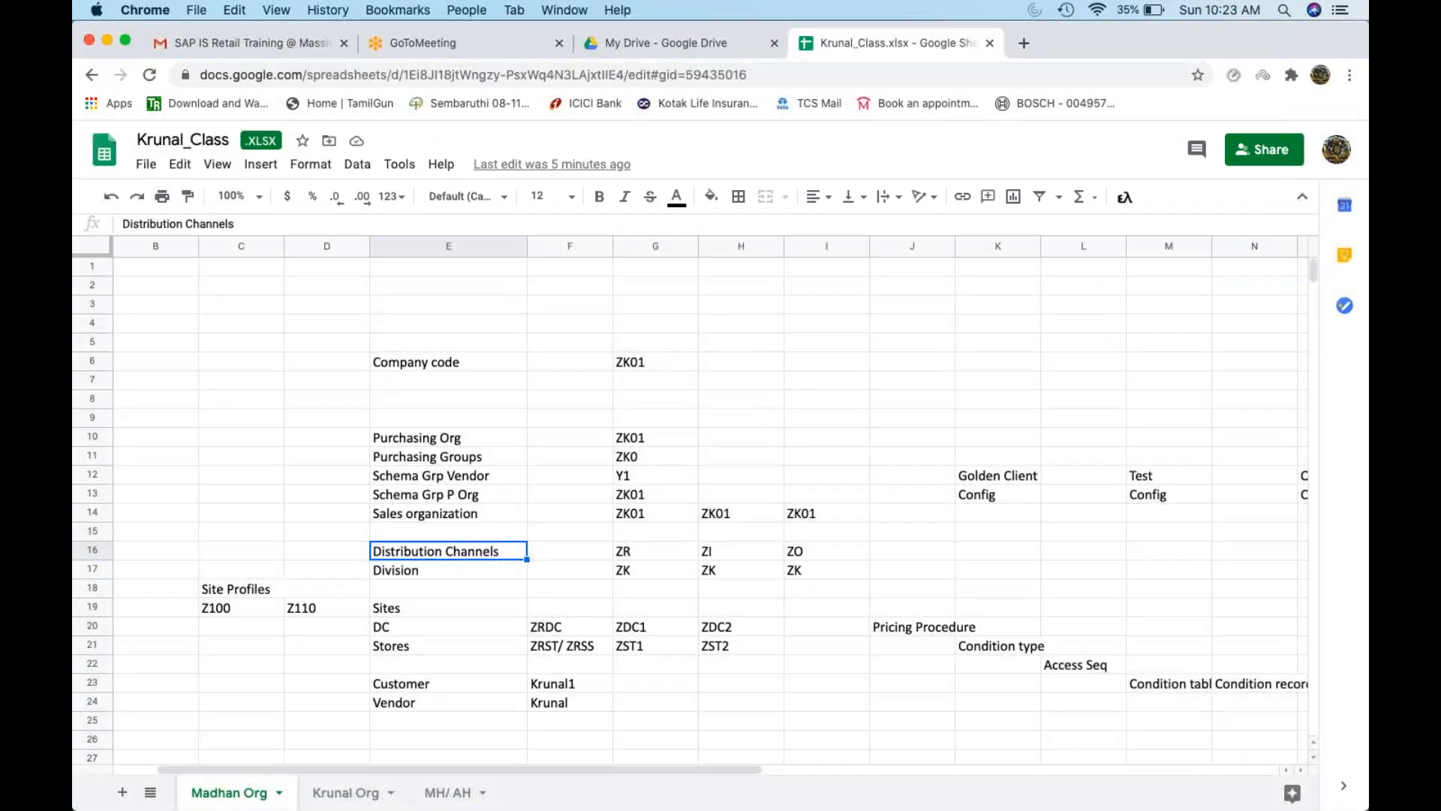
key("super+Tab")
type("ZR")
key("Tab")
key("super+Tab")
key("super+Tab")
type("ZK")
key("Tab")
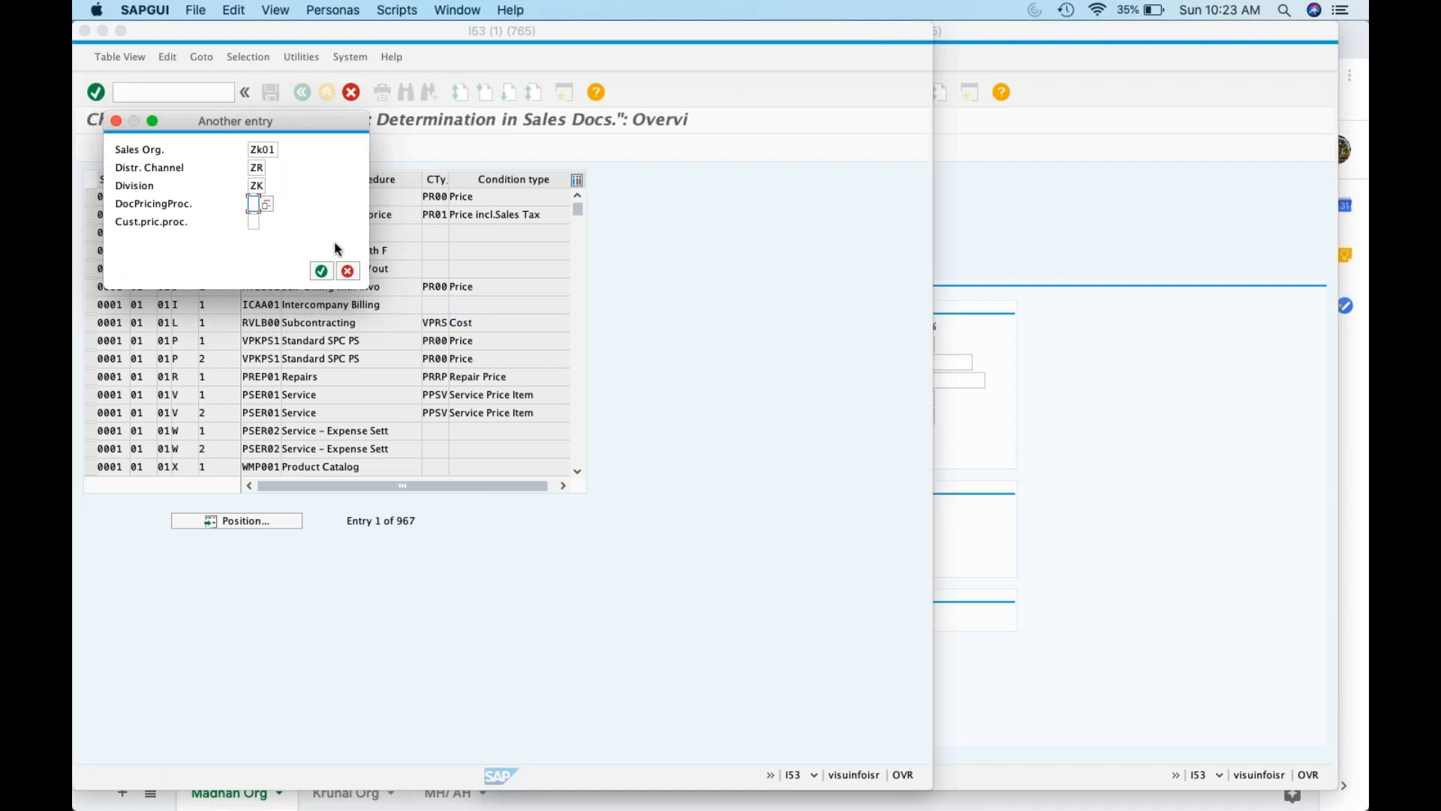
left_click(321, 272)
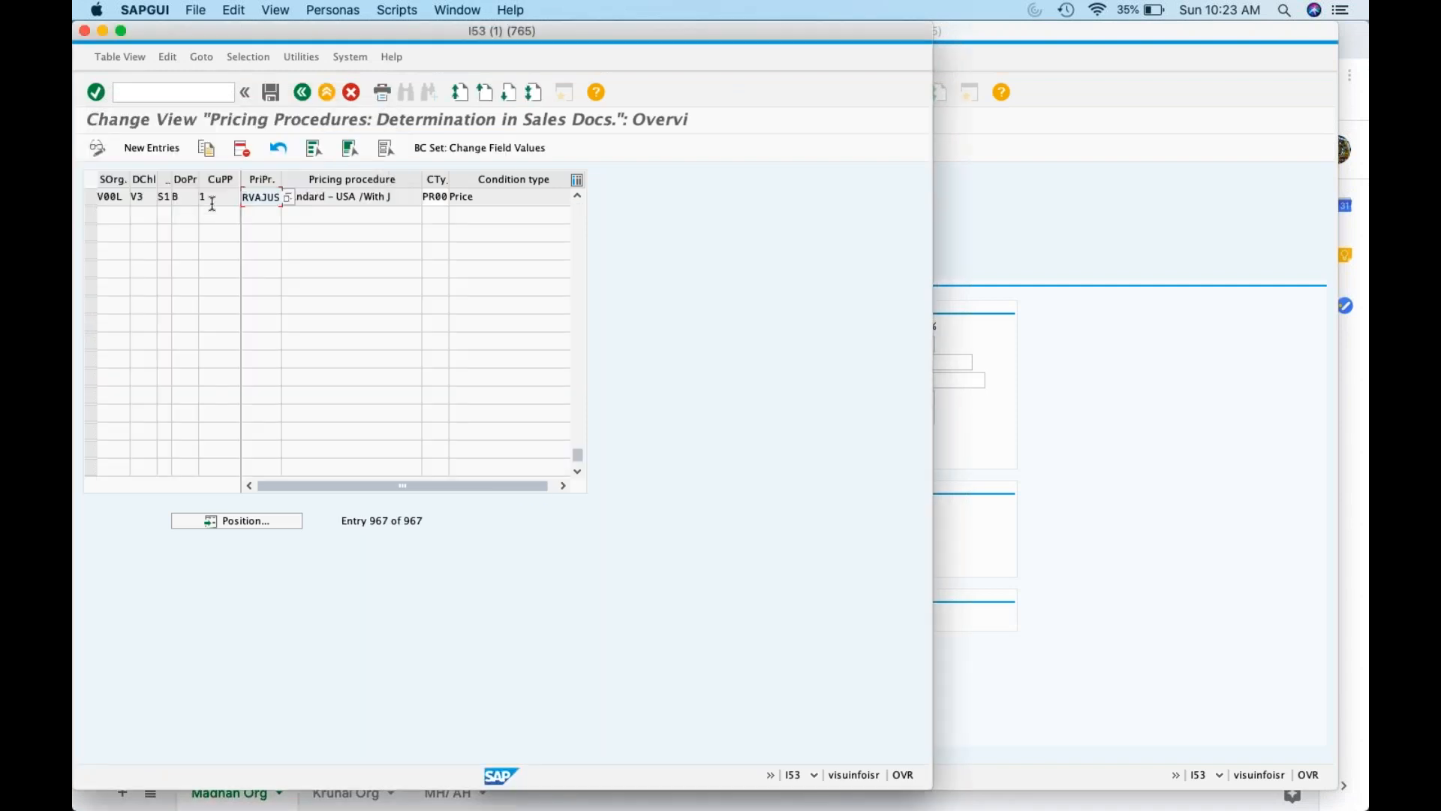
Add a new determination entry for sales area ZK01 / ZR / ZK
left_click(158, 151)
type("ZK01")
key("Tab")
type("ZR")
key("Tab")
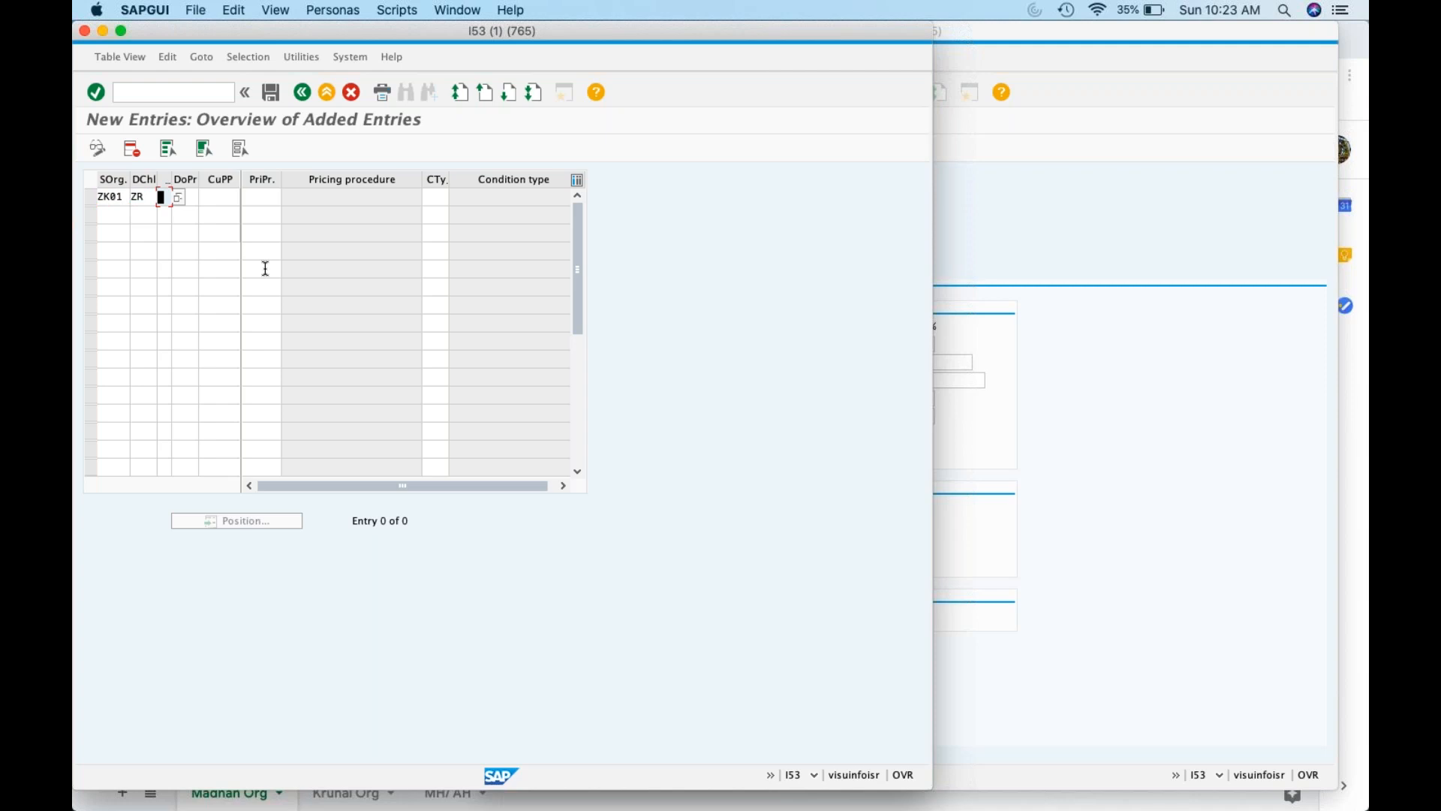
key("Tab")
type("ZK")
Give the entry document procedure A, customer procedure 1 and pricing procedure VKP001
left_click(205, 199)
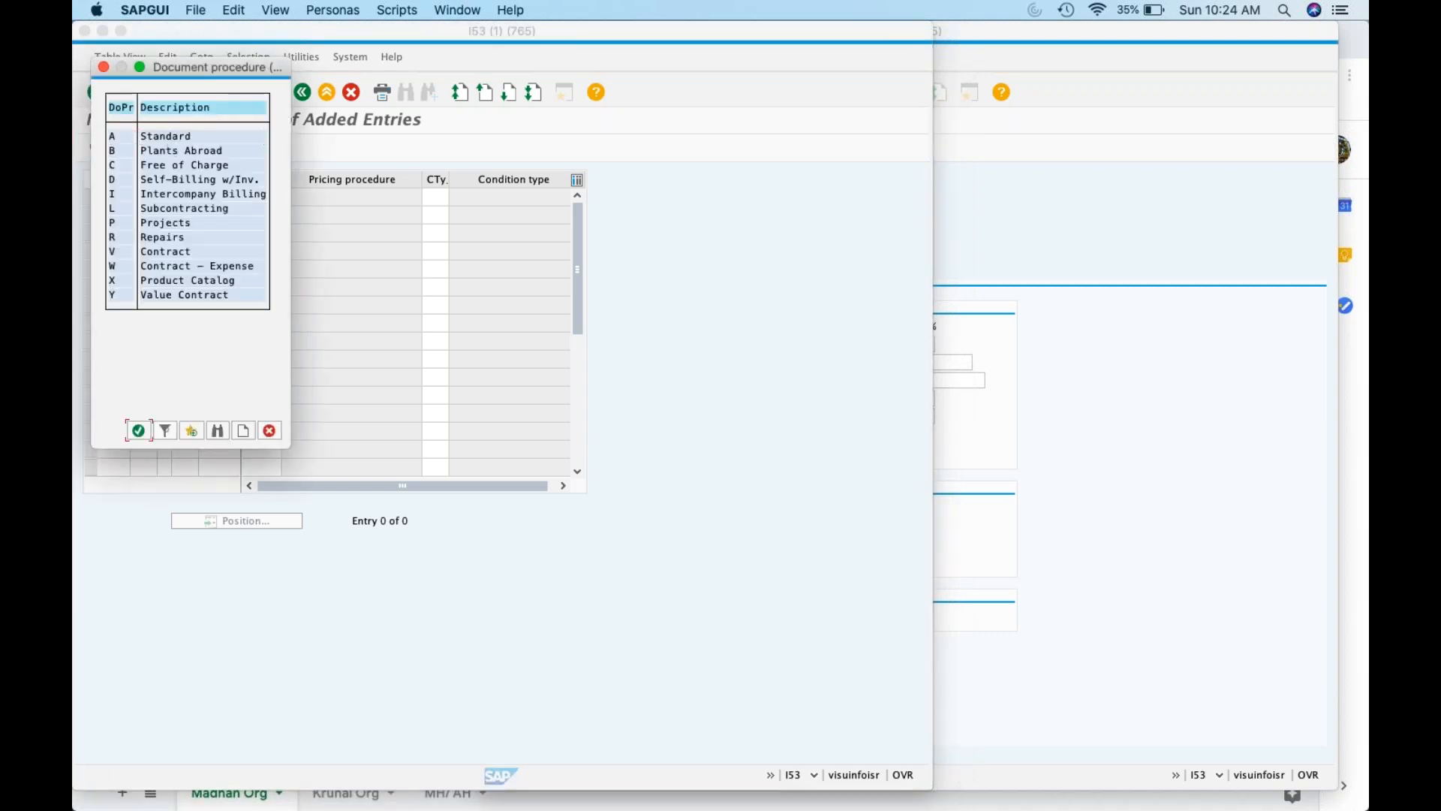
double_click(166, 137)
left_click(214, 197)
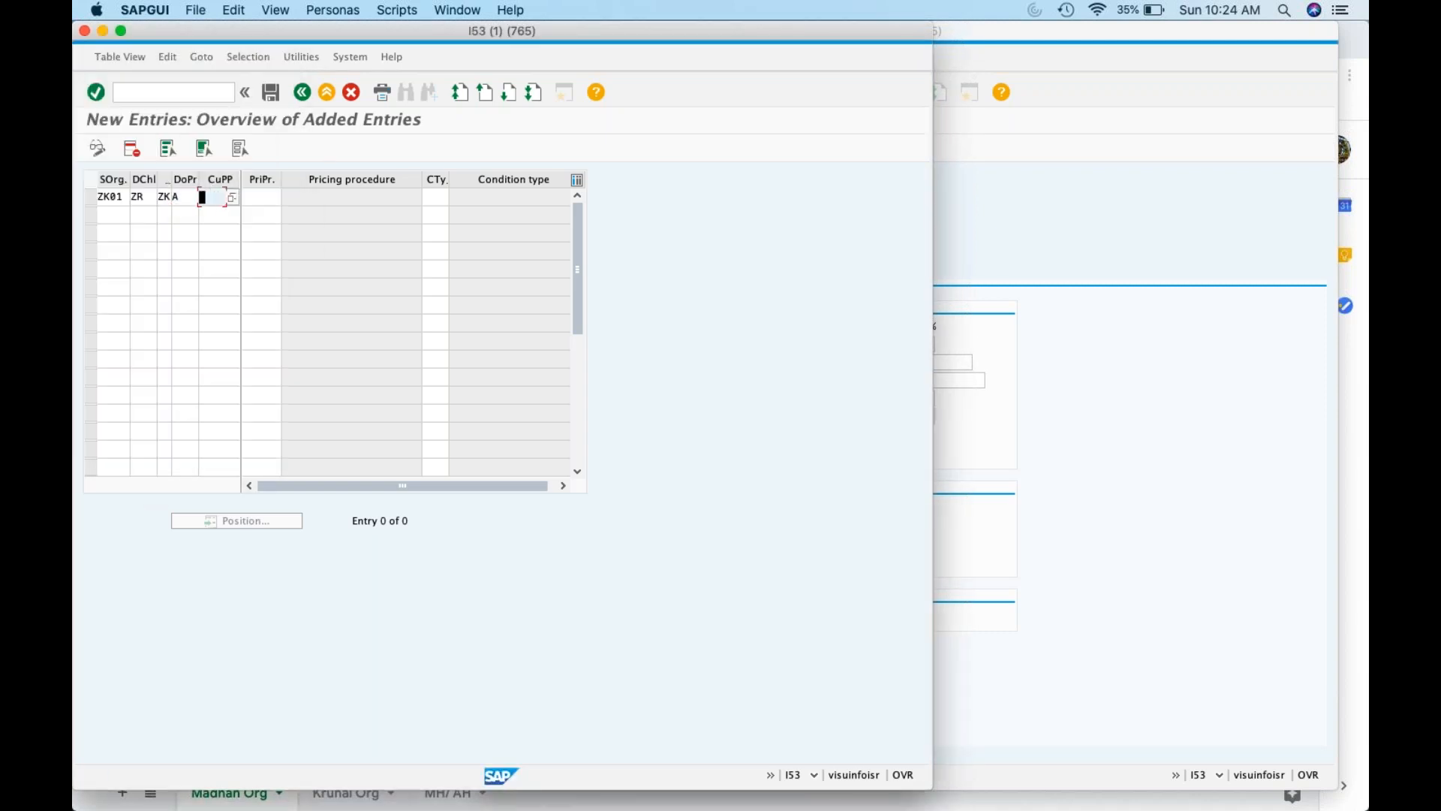
left_click(232, 197)
double_click(170, 139)
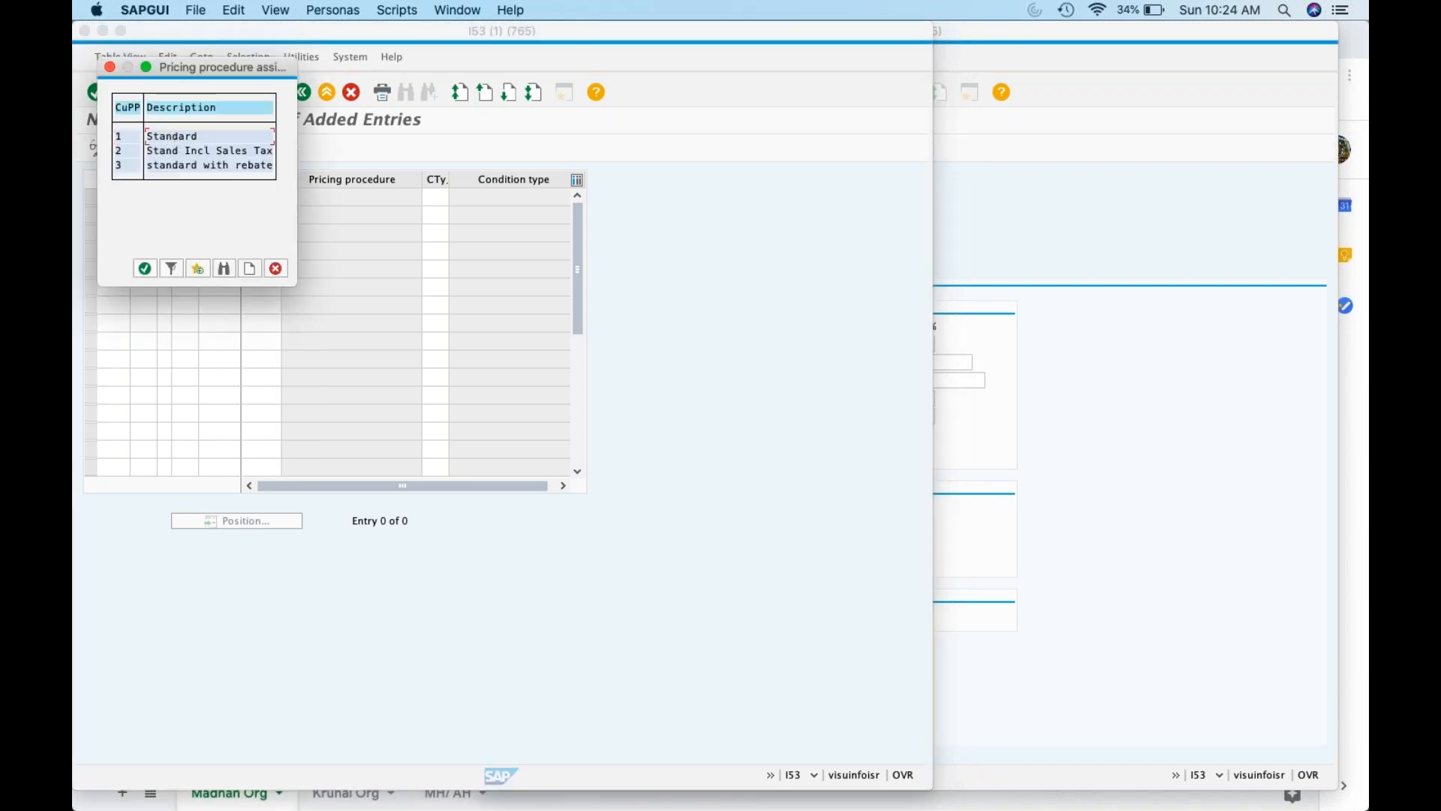
left_click(270, 196)
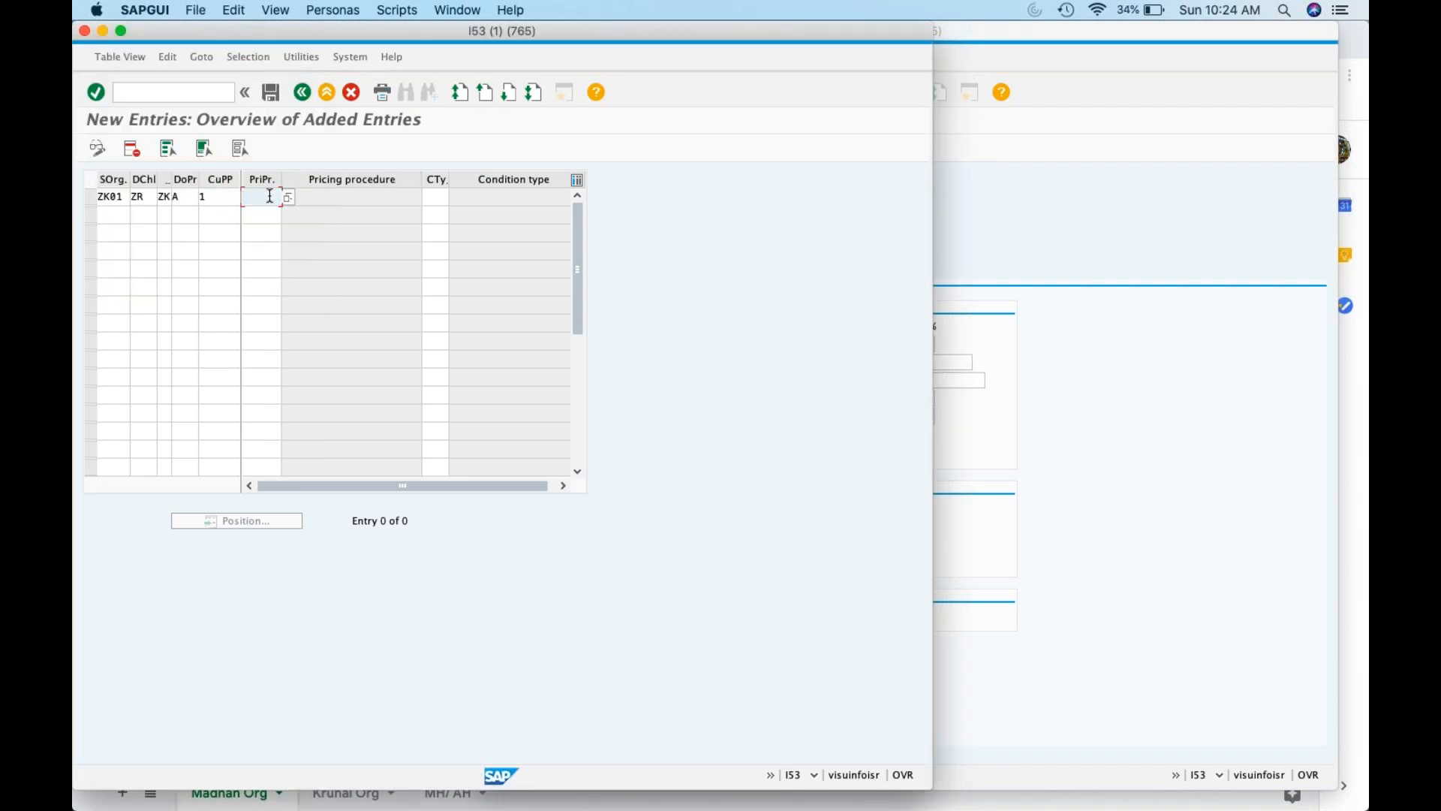
type("VKp001")
key("Return")
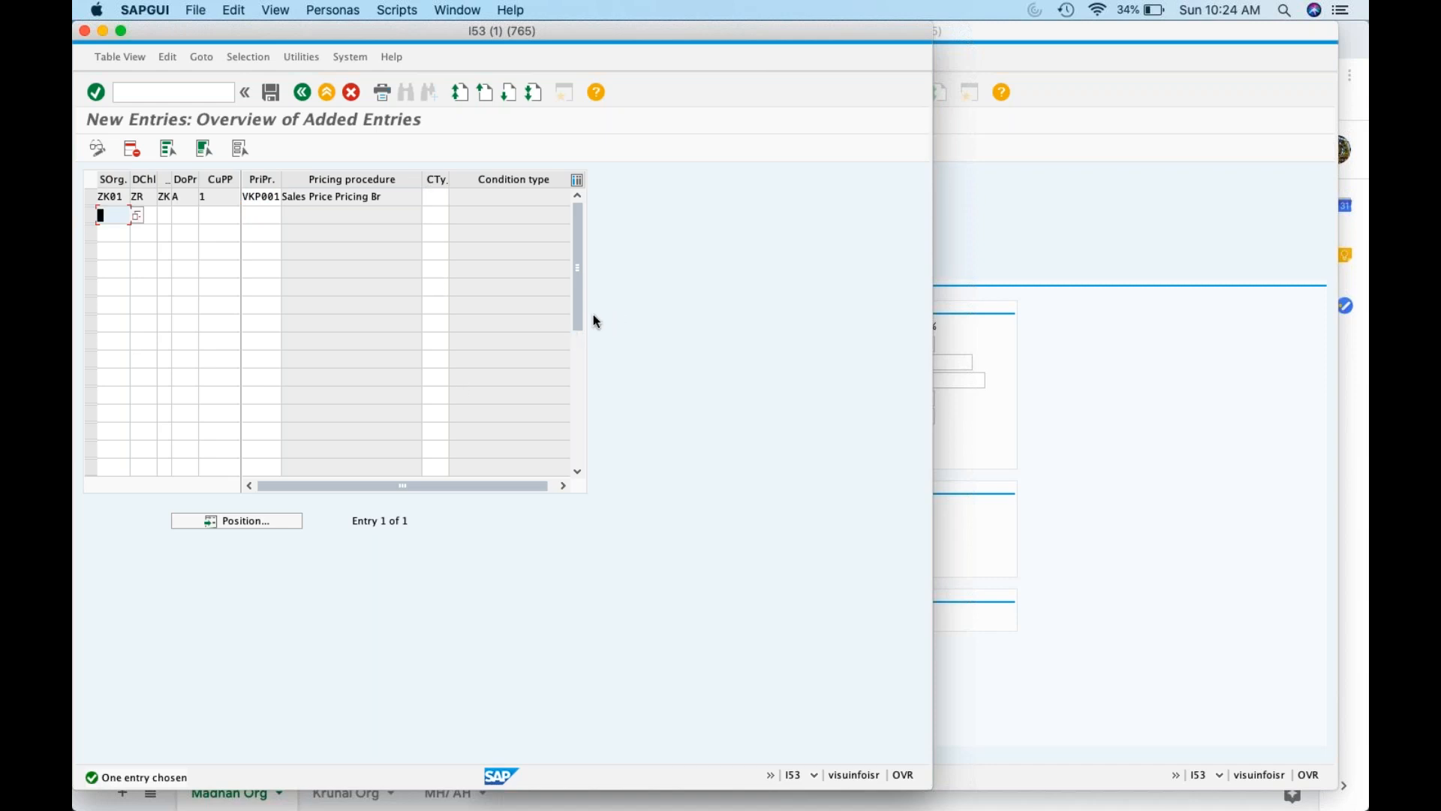
Save the new entry under the customizing request
left_click(271, 94)
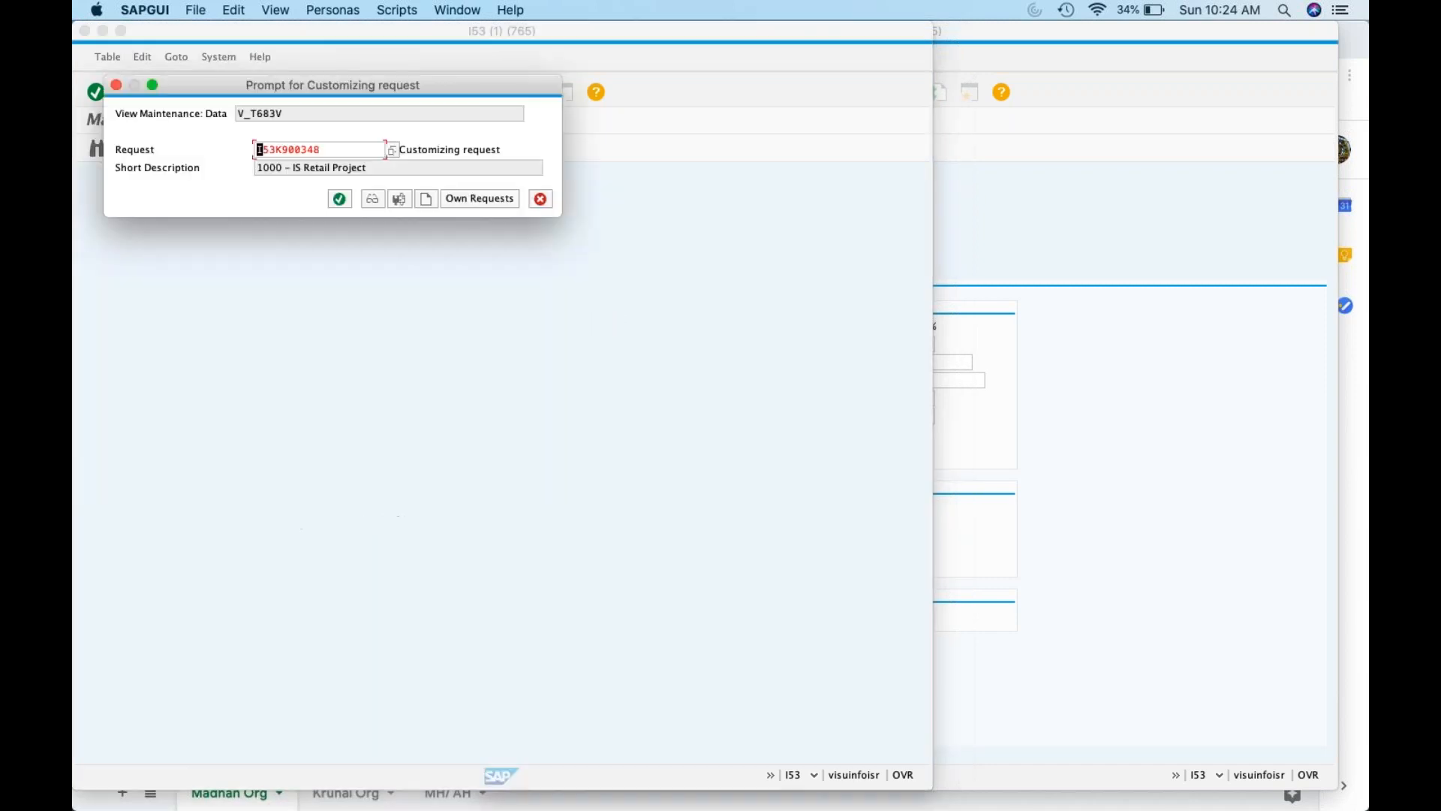
left_click(341, 198)
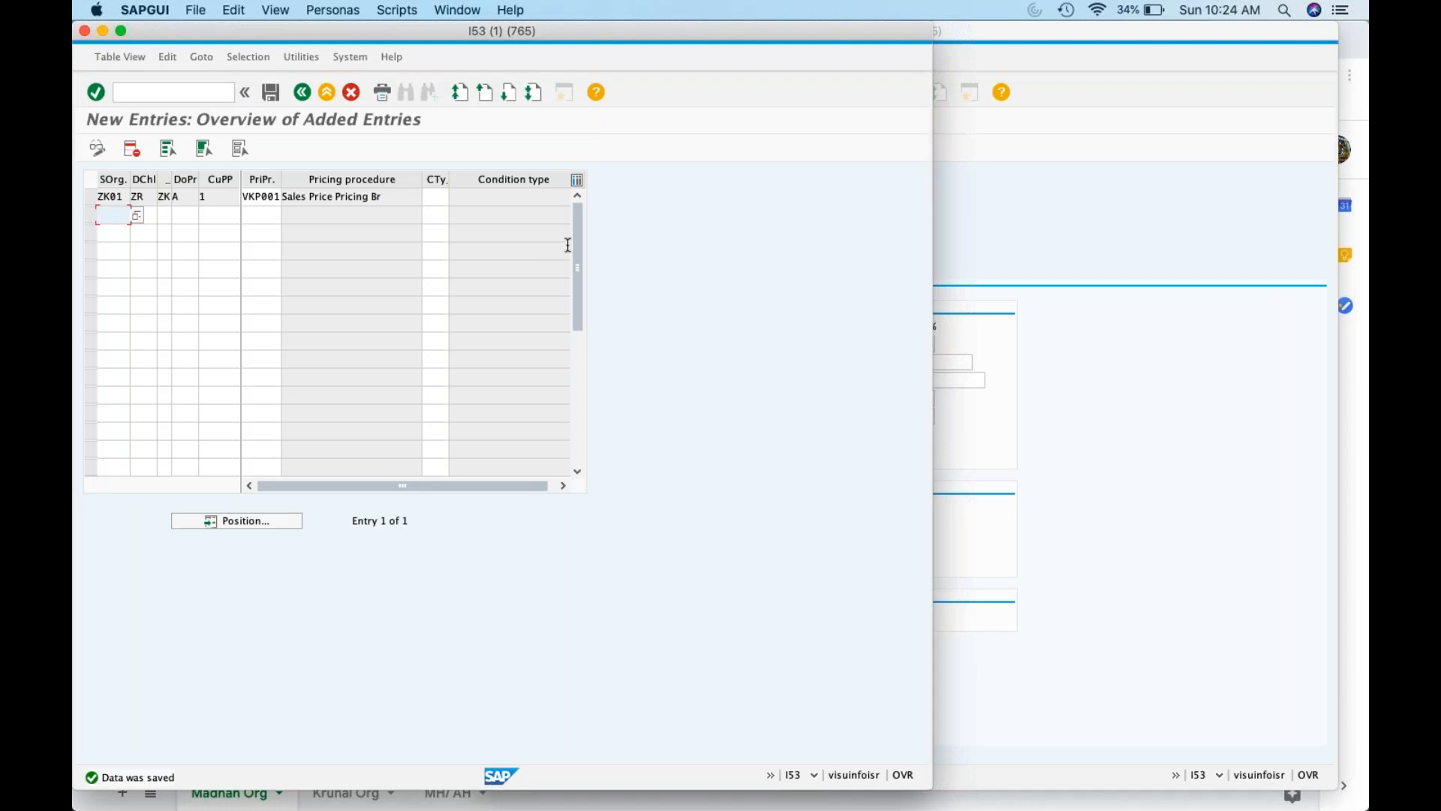
left_click(303, 92)
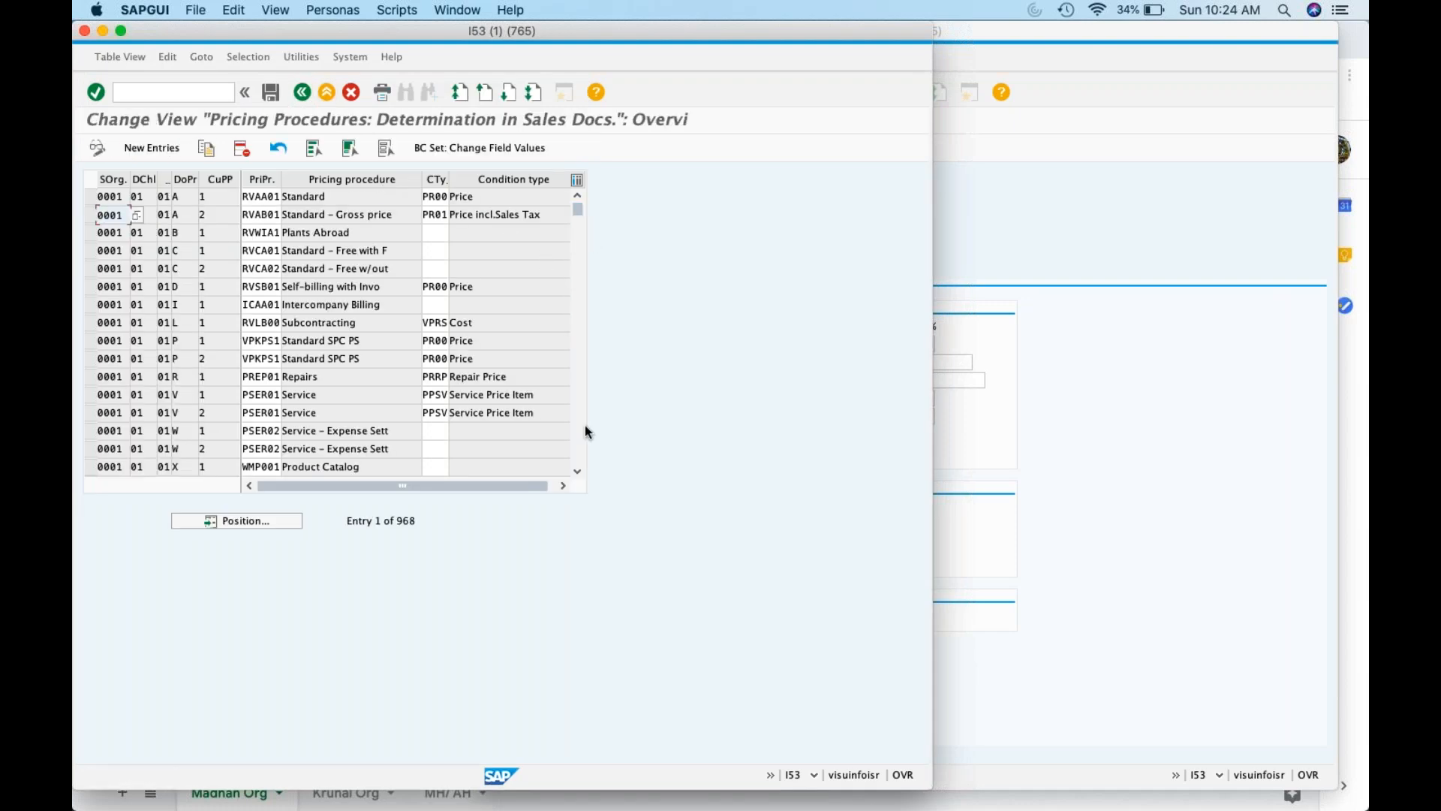
Search the determination table for the ZK01 entry
left_click(578, 470)
left_click(578, 470)
left_click(579, 469)
left_click(579, 470)
left_click(578, 469)
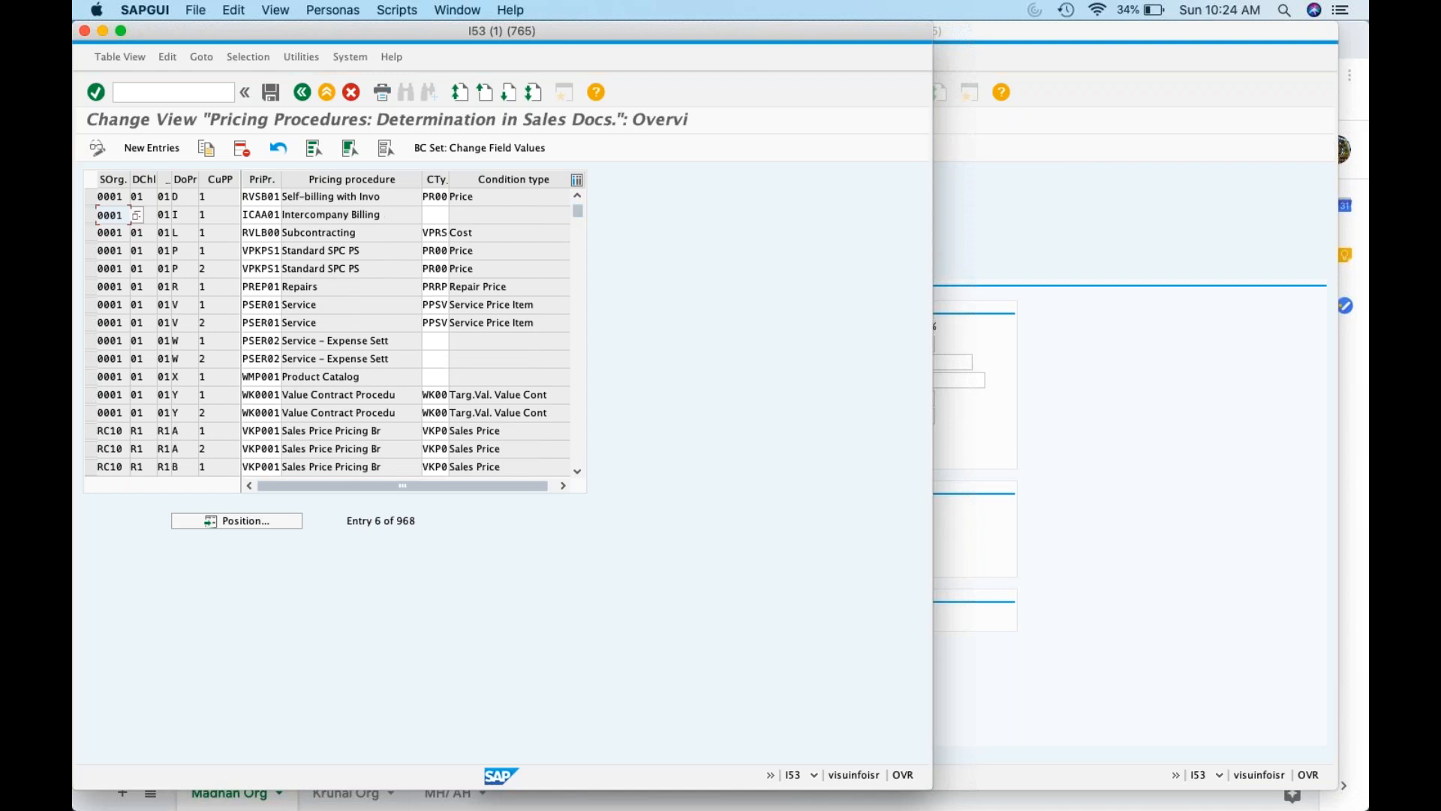
left_click(228, 524)
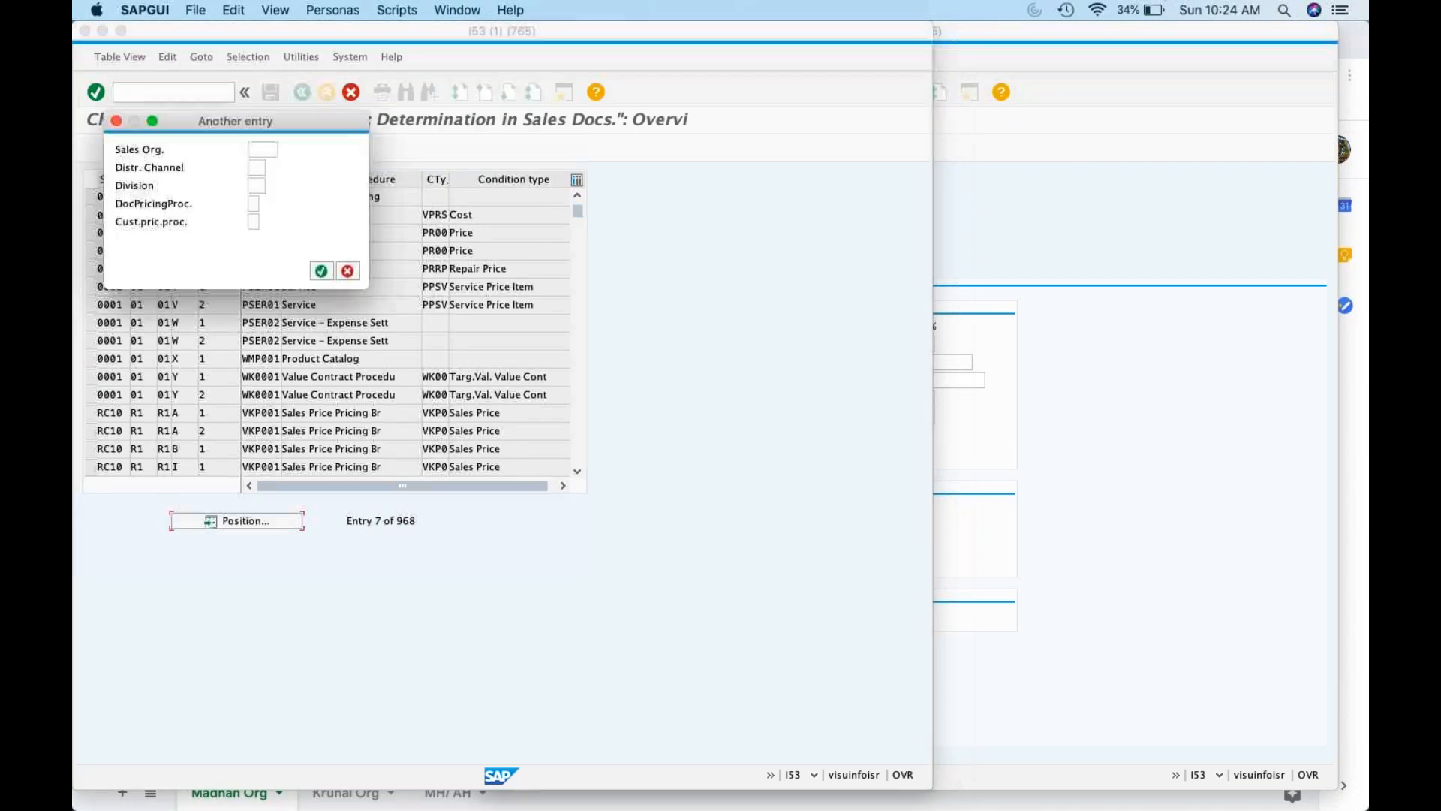
type("ZK01")
key("Return")
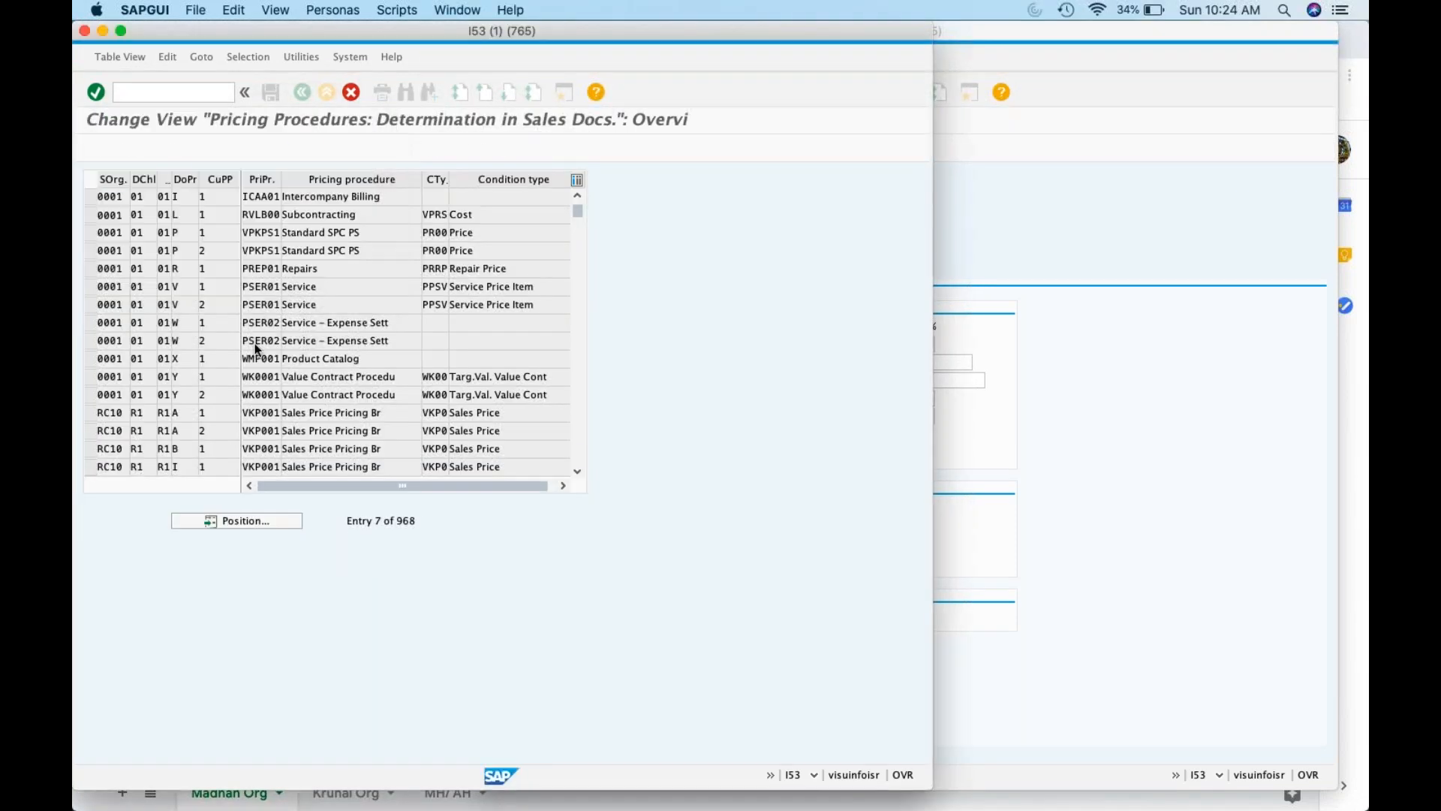
left_click(430, 194)
Assign condition type VKP0 to the ZK01 entry, save, and return to the activities list
type("Vkp0")
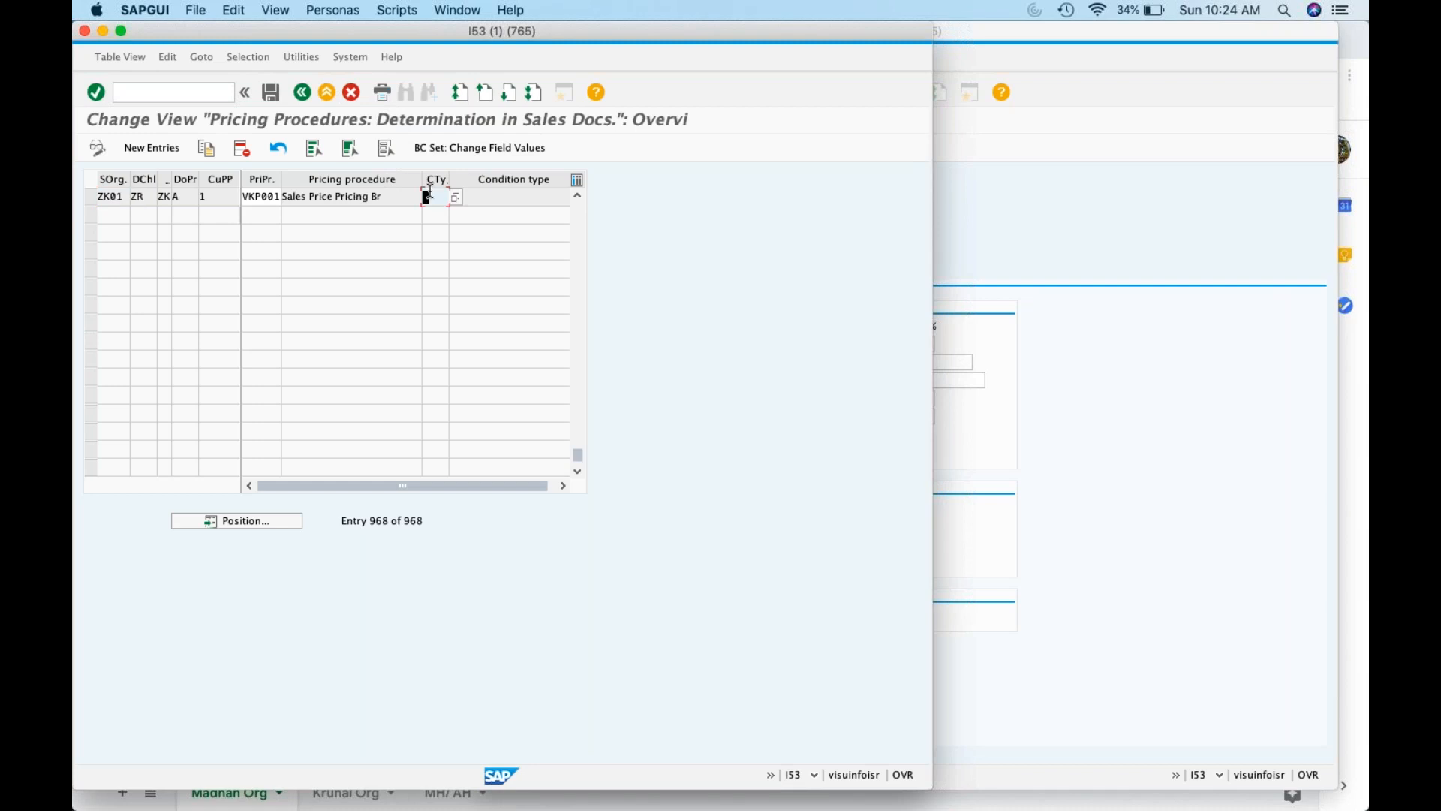
key("Return")
left_click(271, 91)
left_click(303, 91)
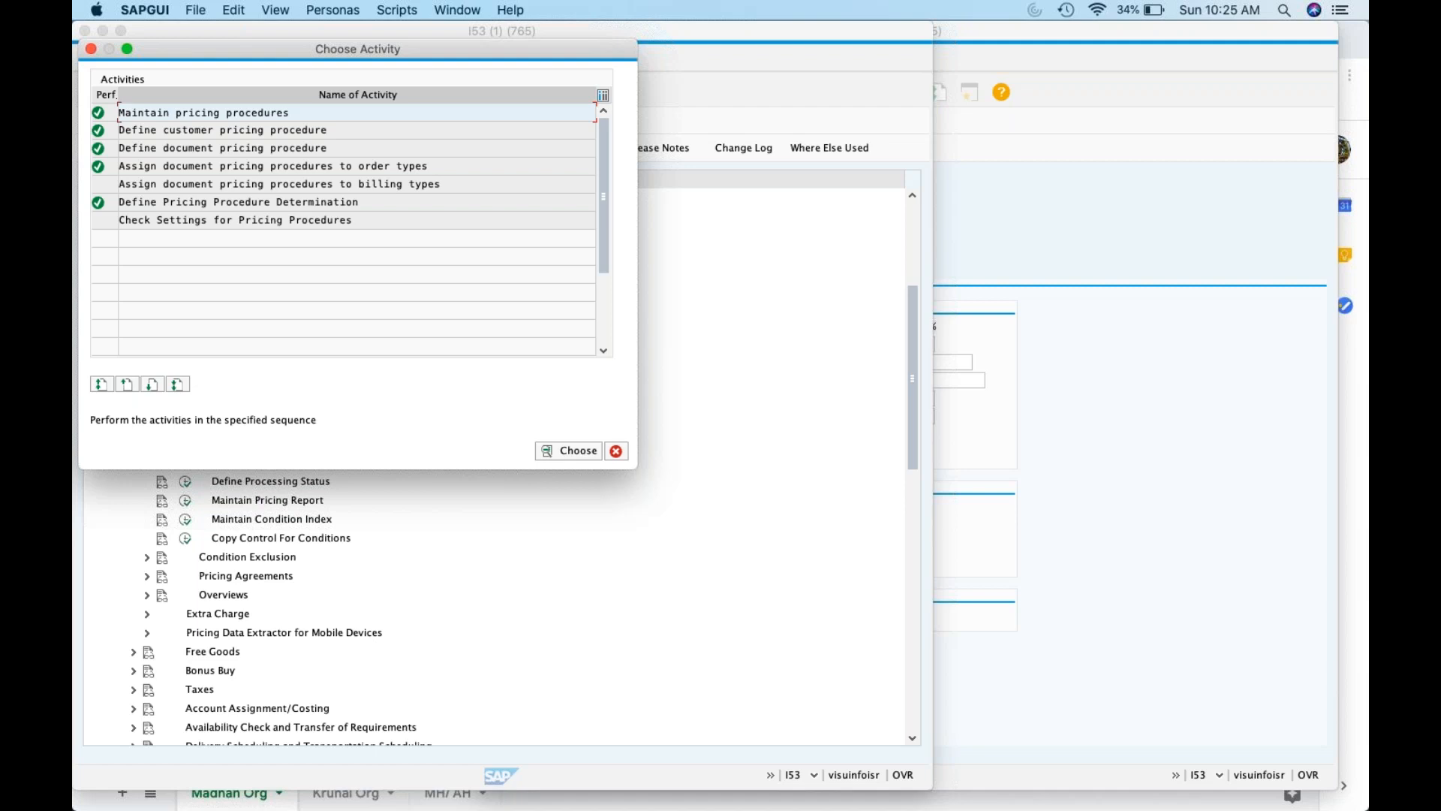
Bring the Krunal_Class spreadsheet in Chrome to the front from the Dock
mouse_move(700, 807)
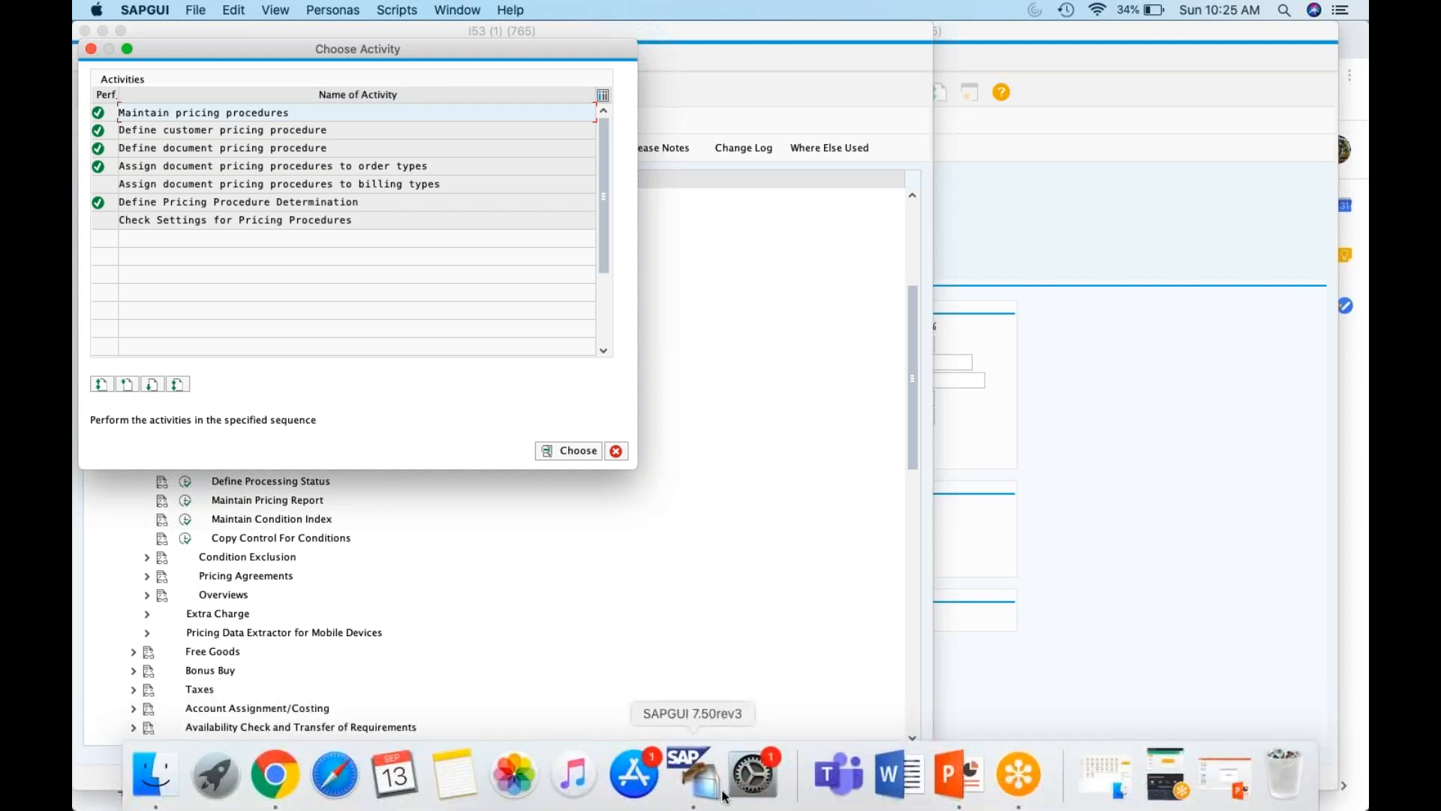
left_click(1364, 411)
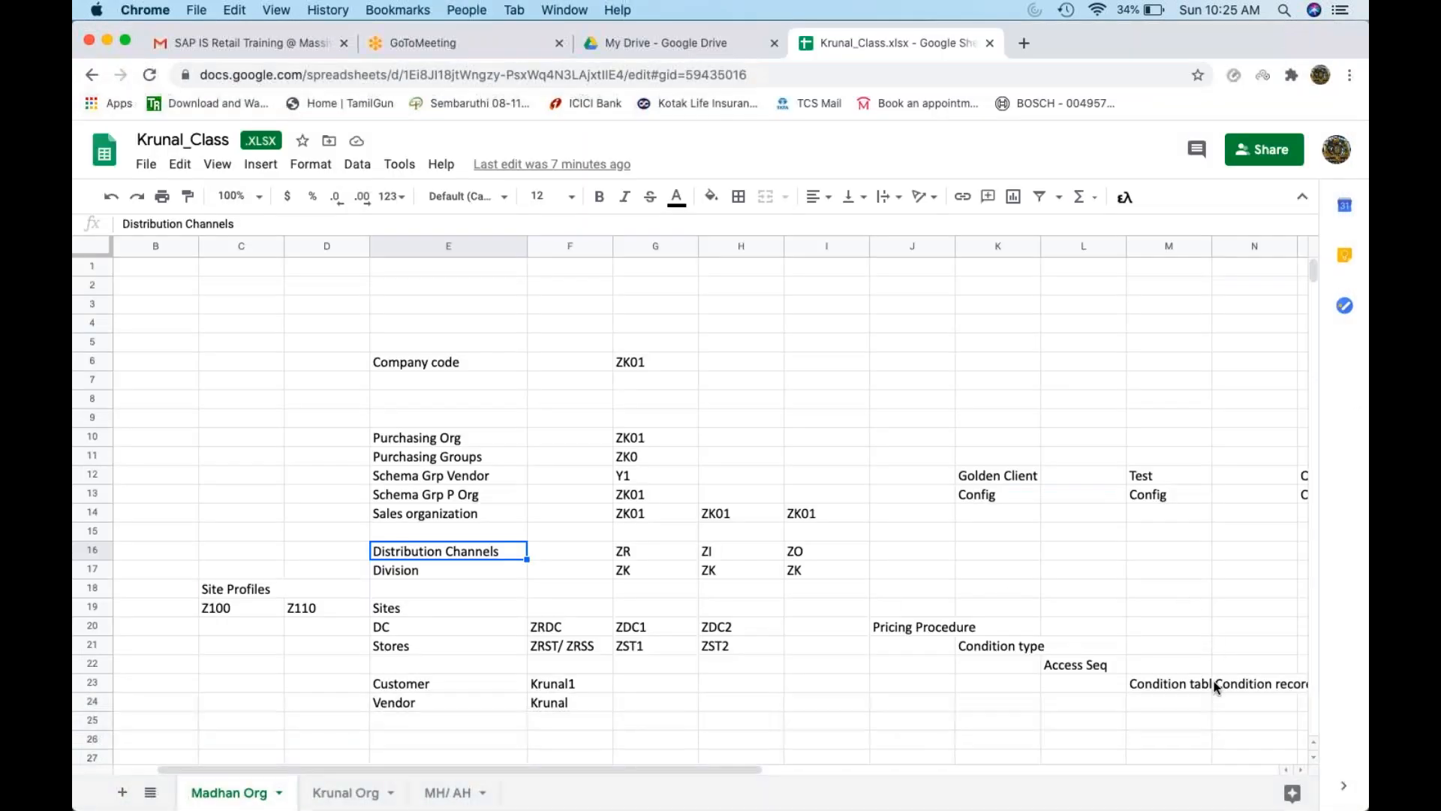
Select the pricing notes in J20:N23 and open a new browser tab
left_click_drag(1214, 682, 912, 619)
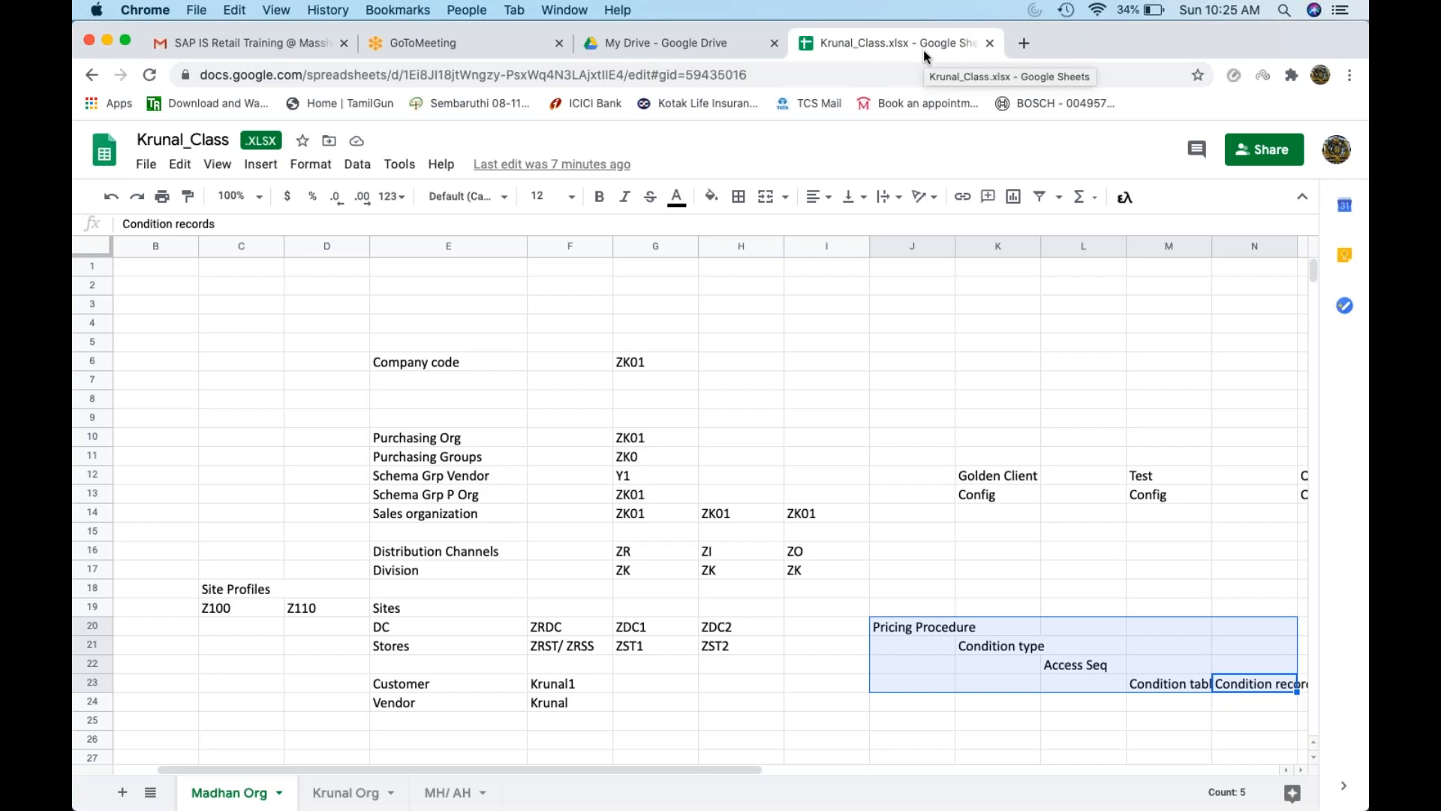
key("super+t")
Search 'pricing sap' and open the SAP Library Pricing and Conditions page
type("p")
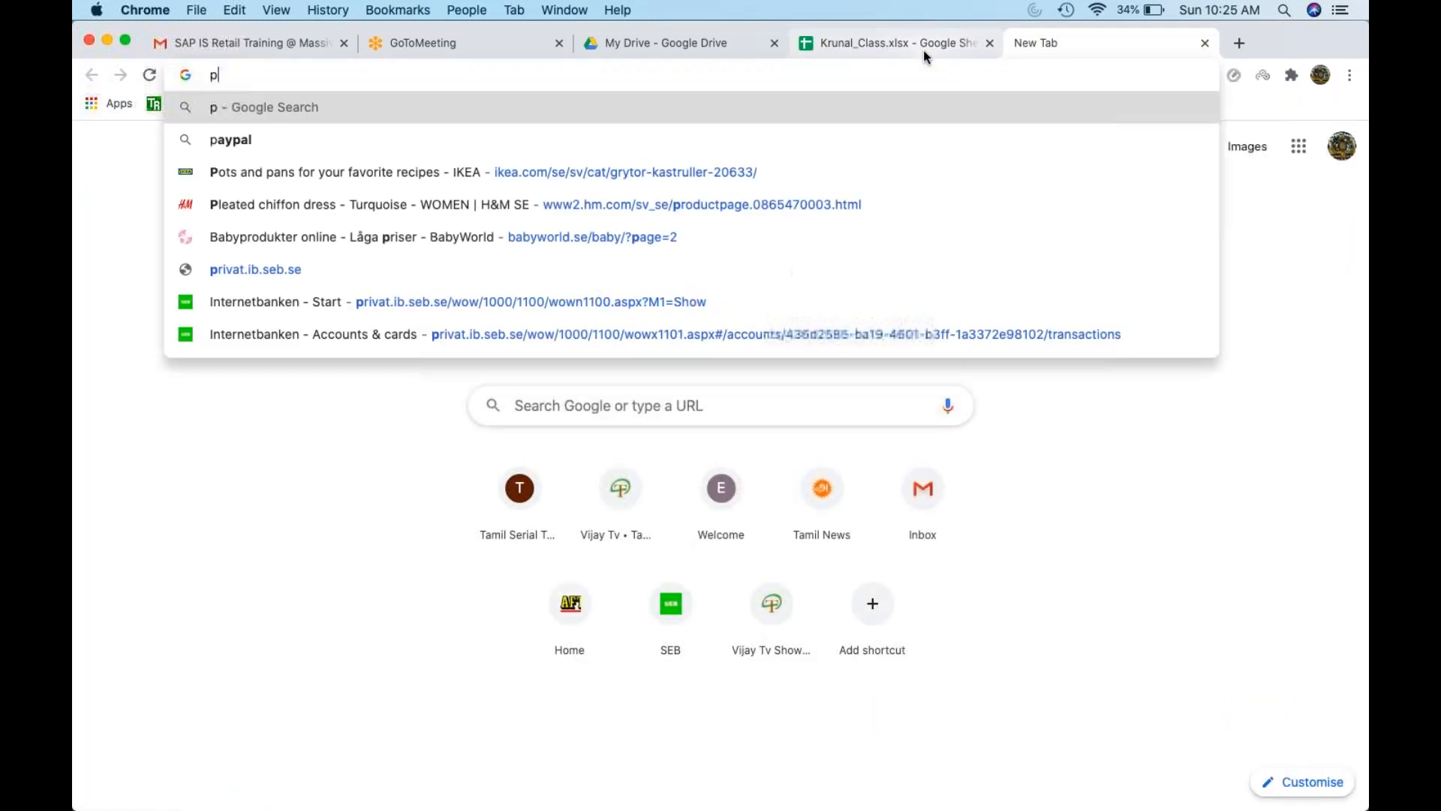
type("ricing sap")
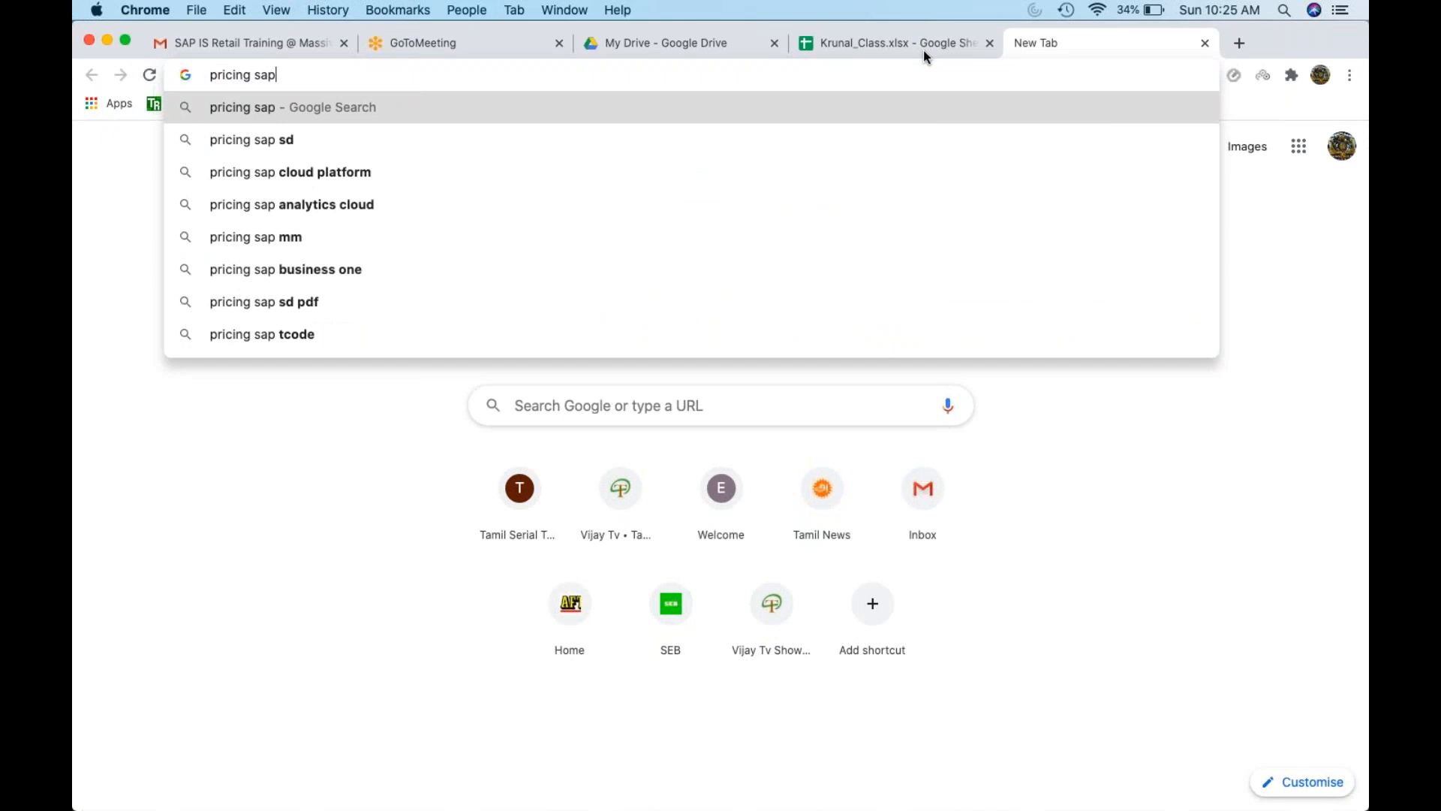
key("Return")
scroll(735, 338, "down", 1)
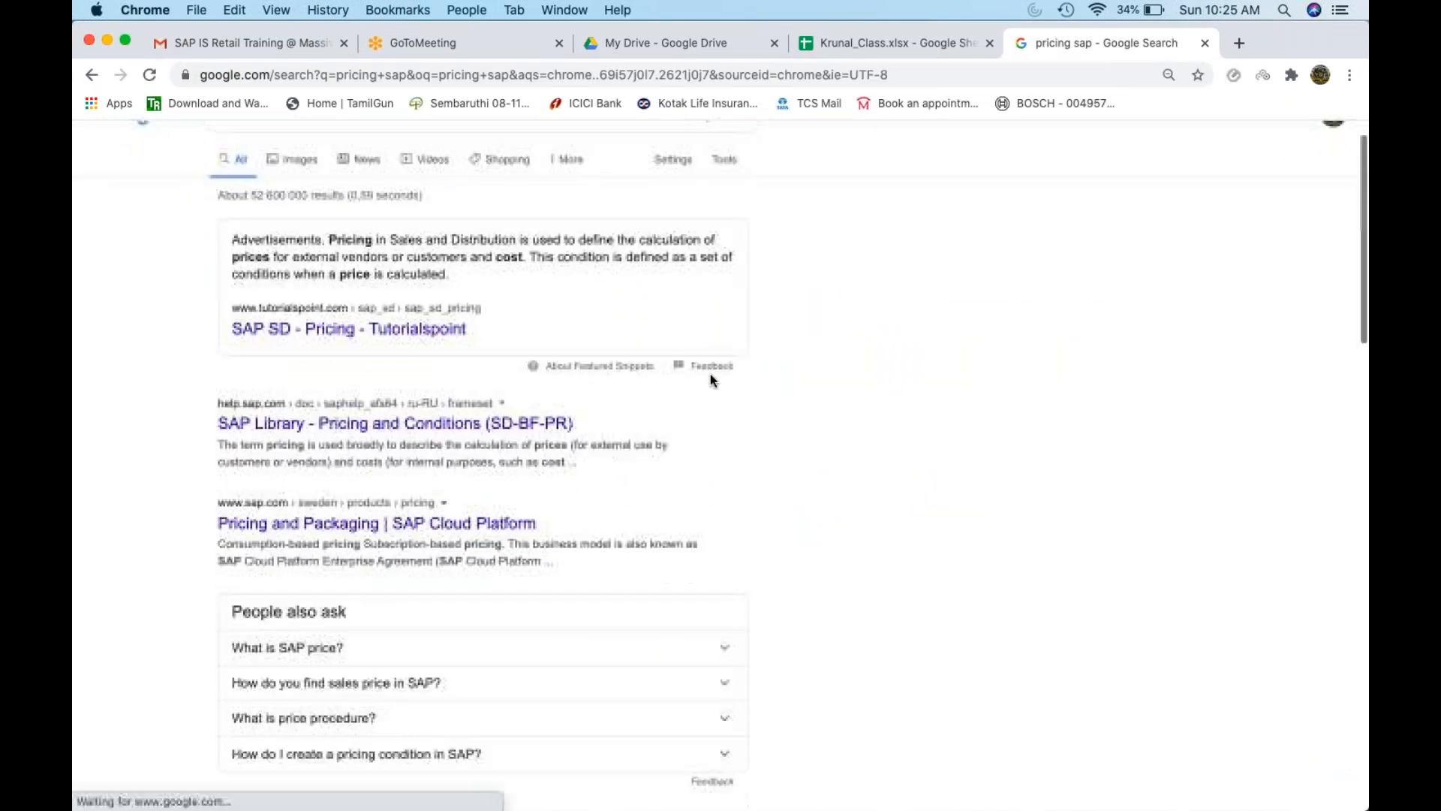
left_click(484, 424)
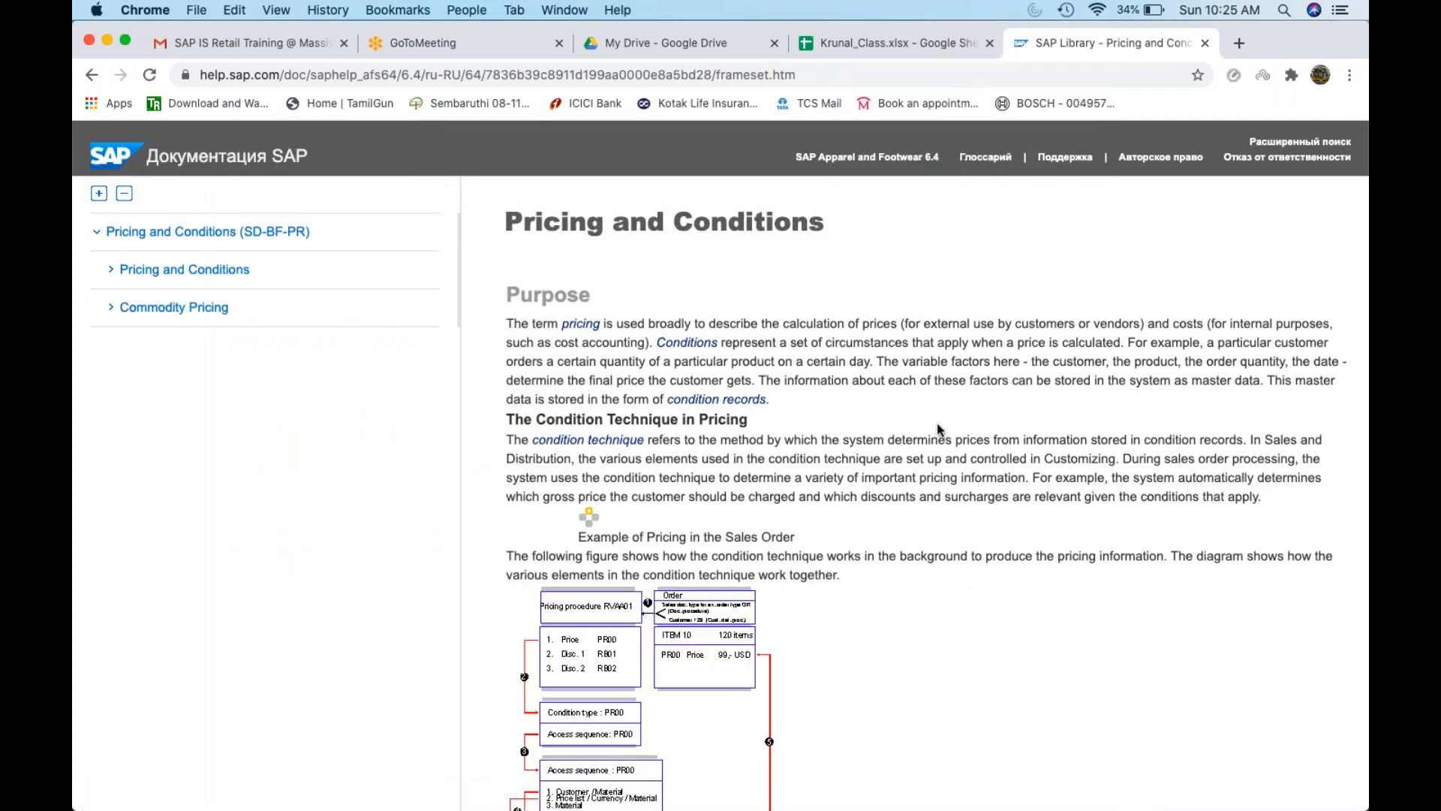
scroll(938, 426, "down", 5)
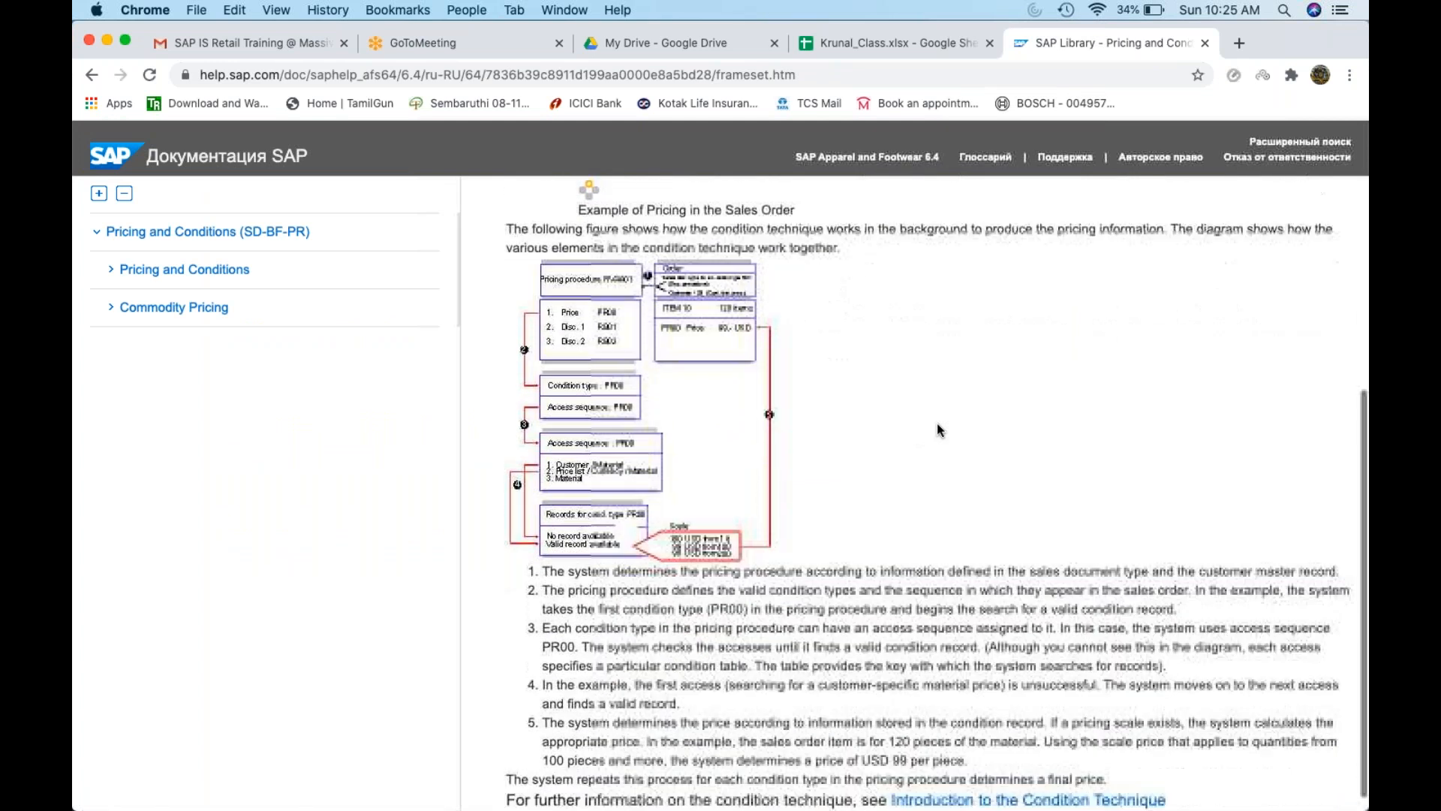
left_click(662, 75)
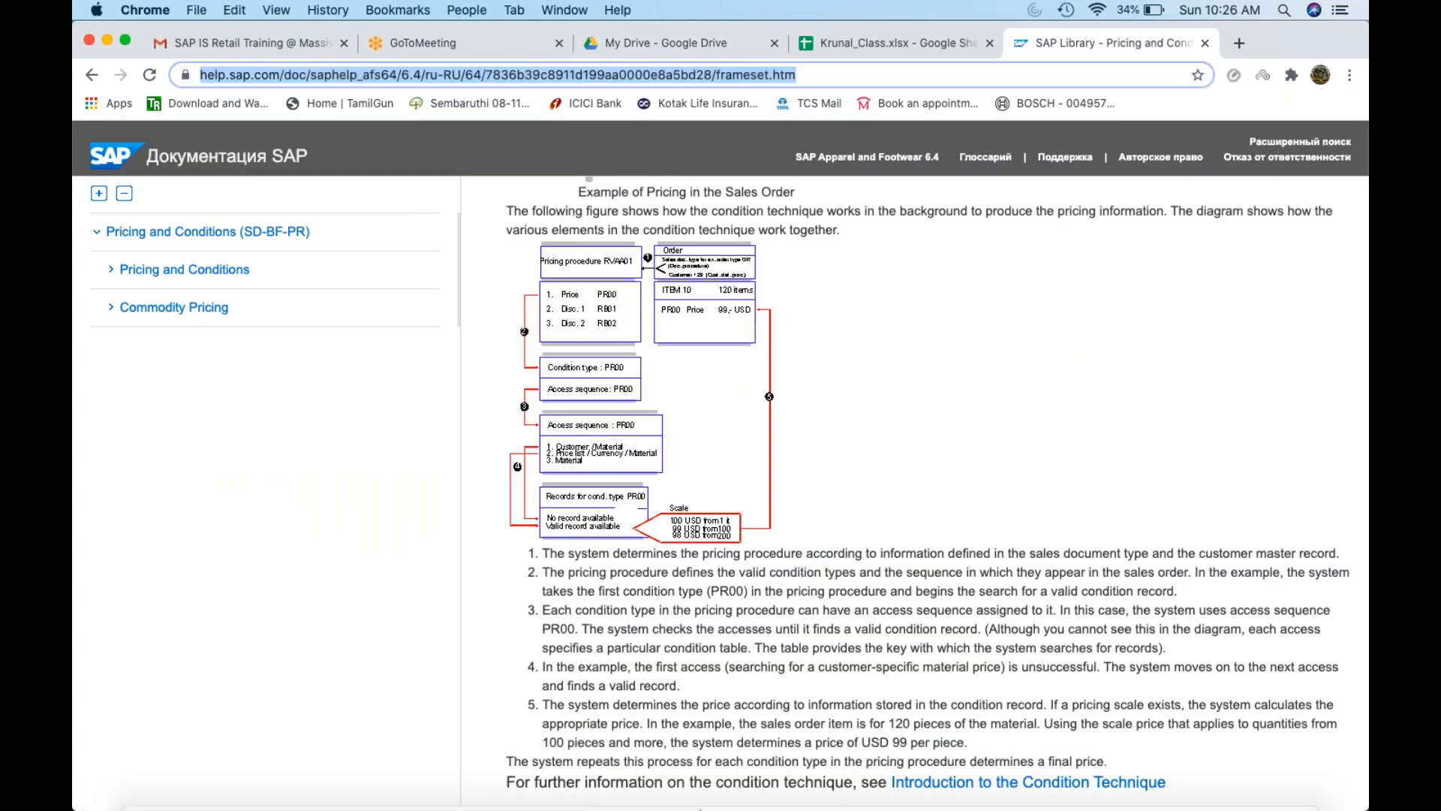
left_click(481, 45)
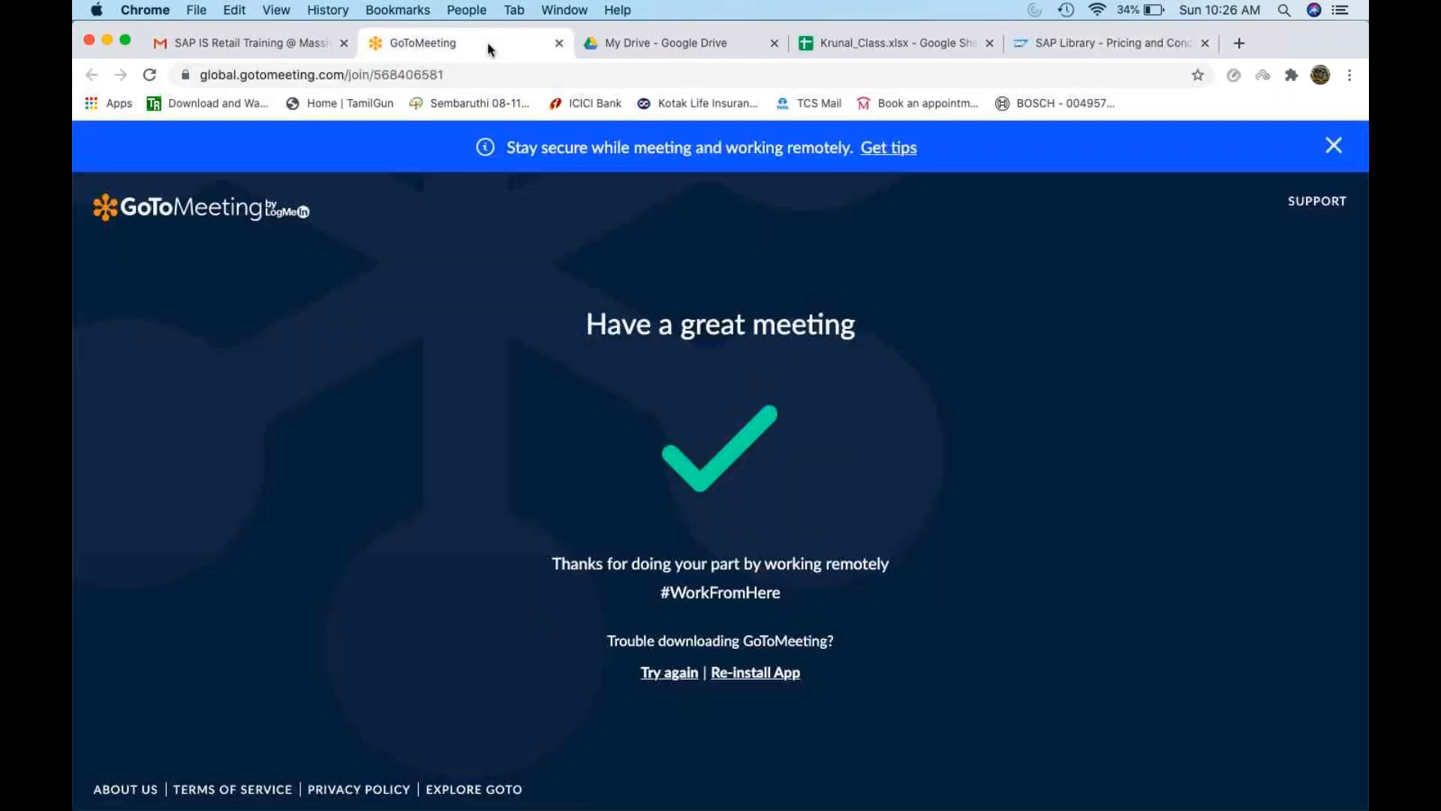
Switch back to the Krunal_Class sheet, then minimise the browser
left_click(931, 42)
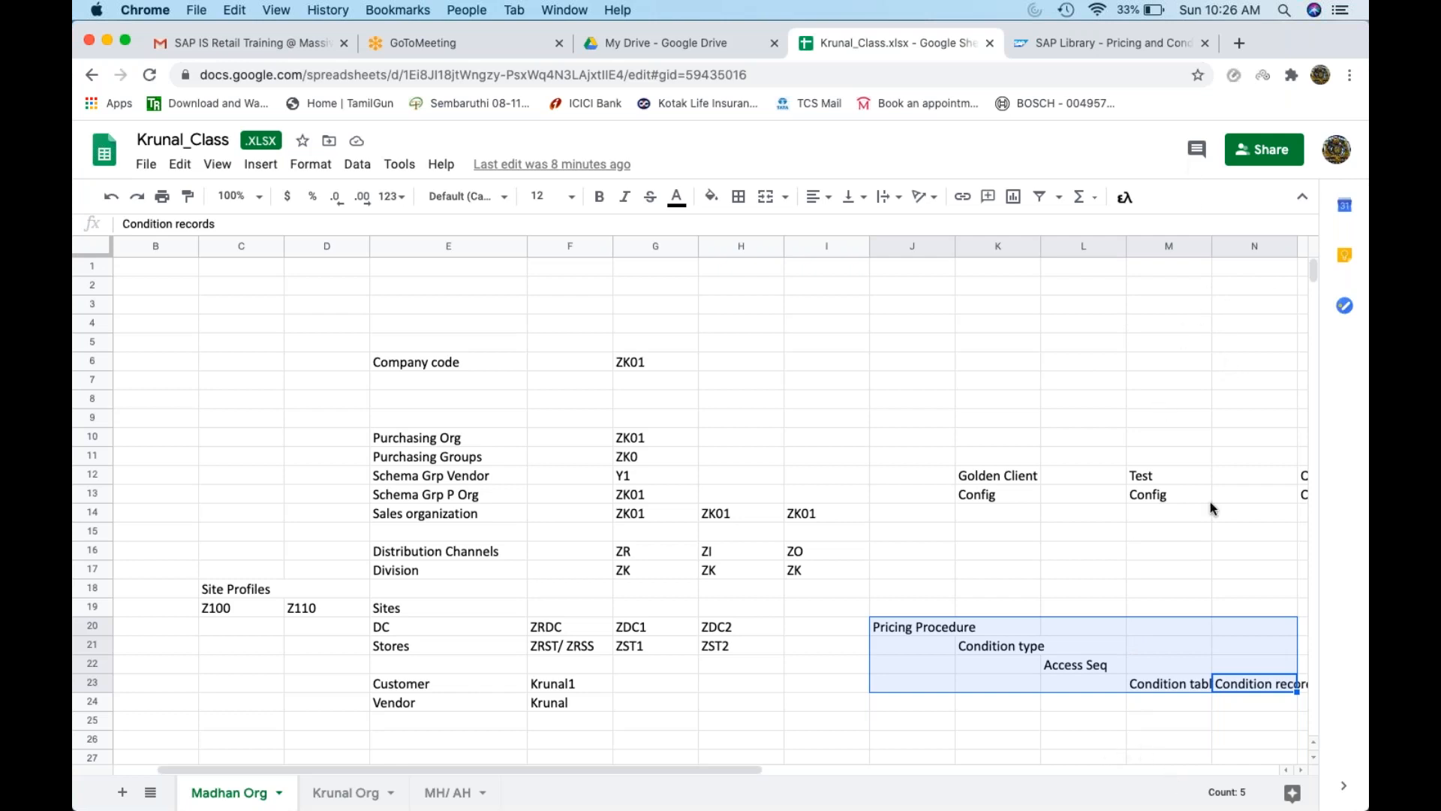
mouse_move(1202, 773)
left_click(108, 41)
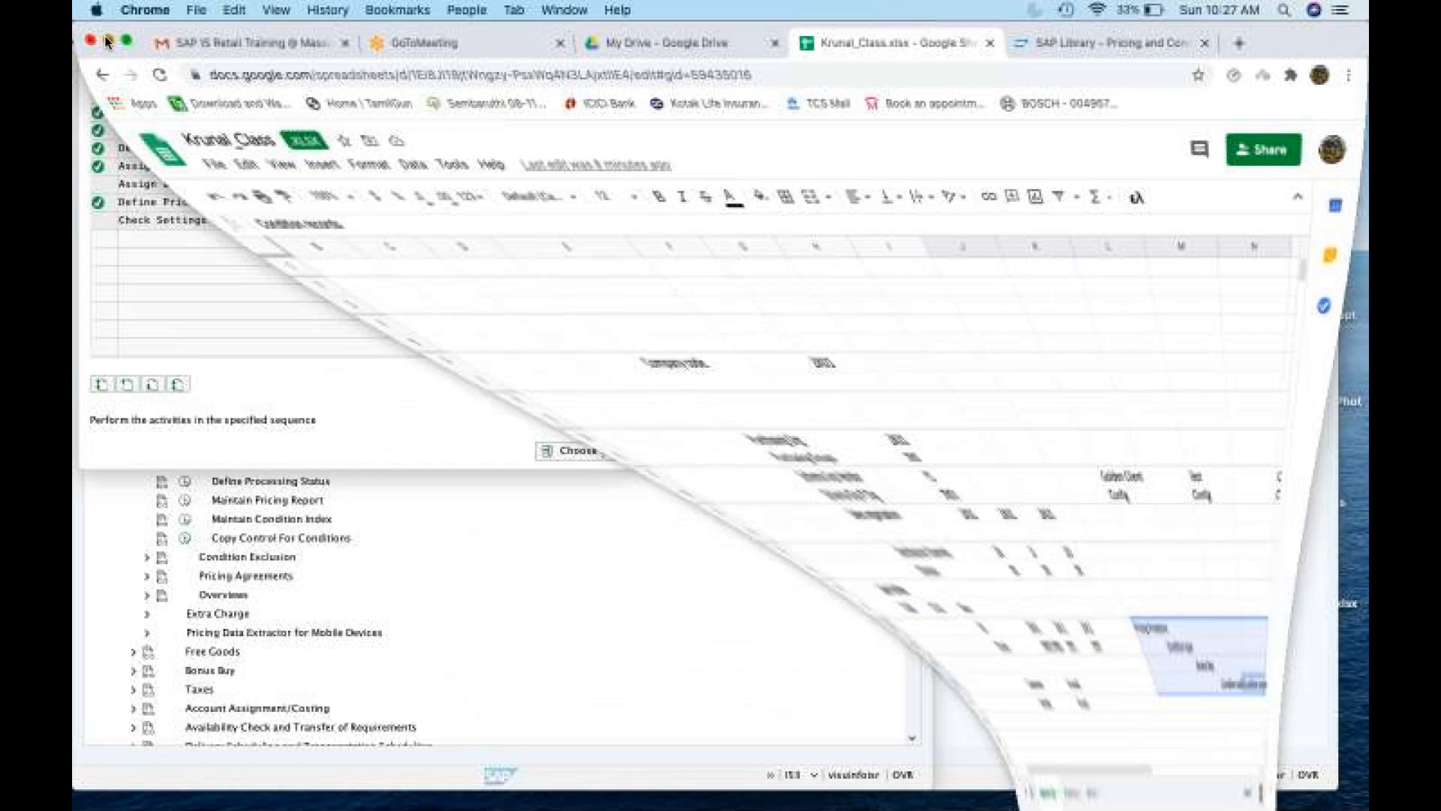
mouse_move(819, 808)
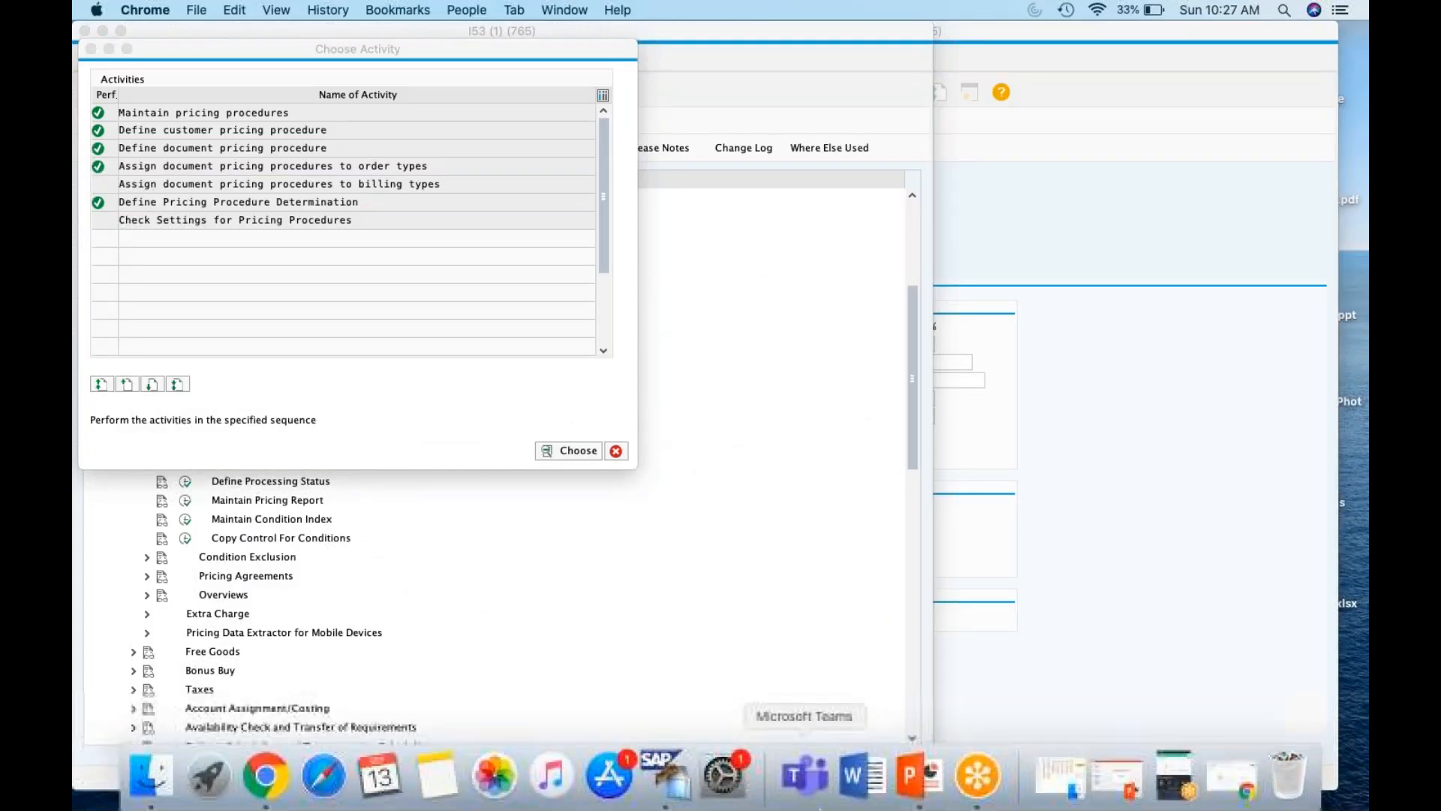
left_click(156, 783)
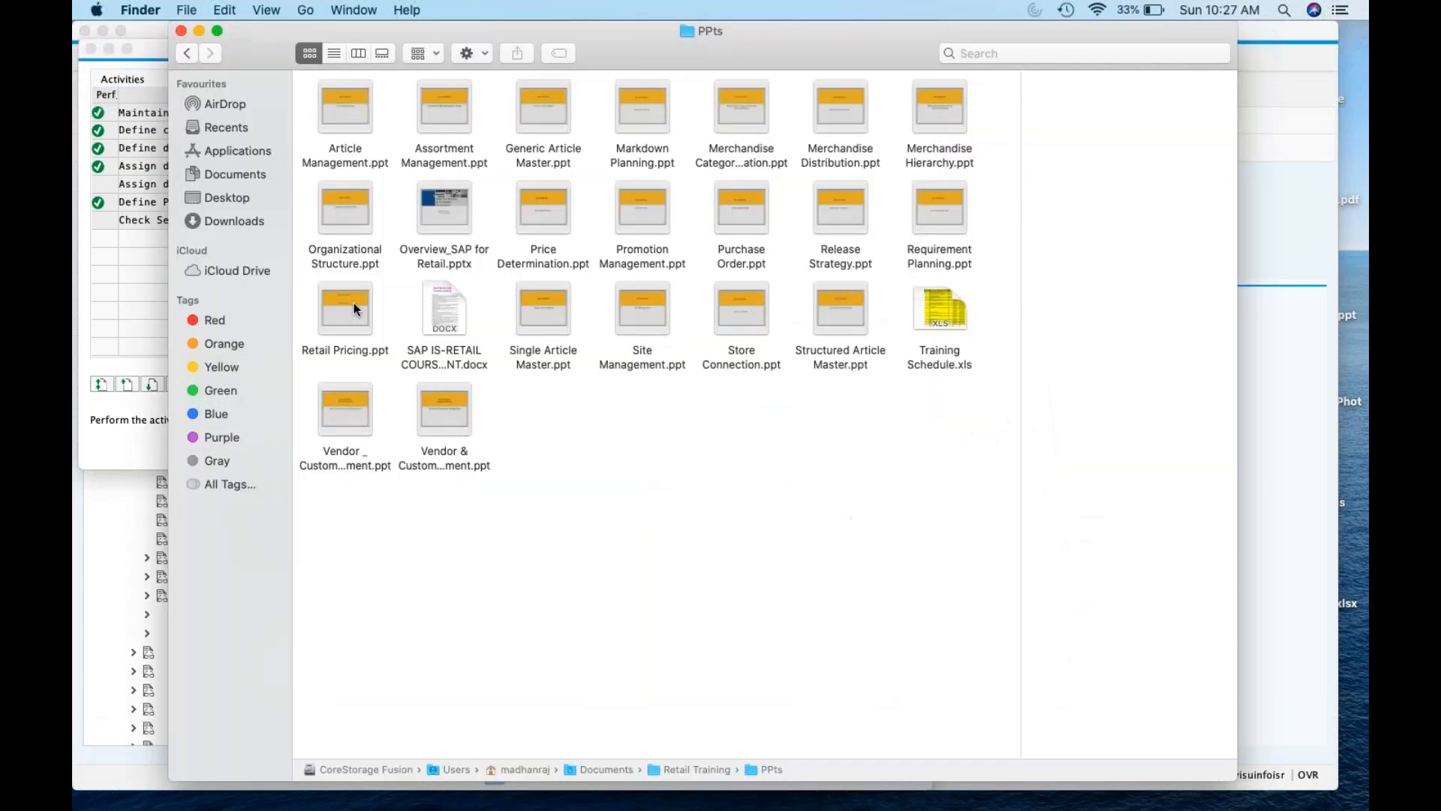
left_click(233, 174)
double_click(853, 127)
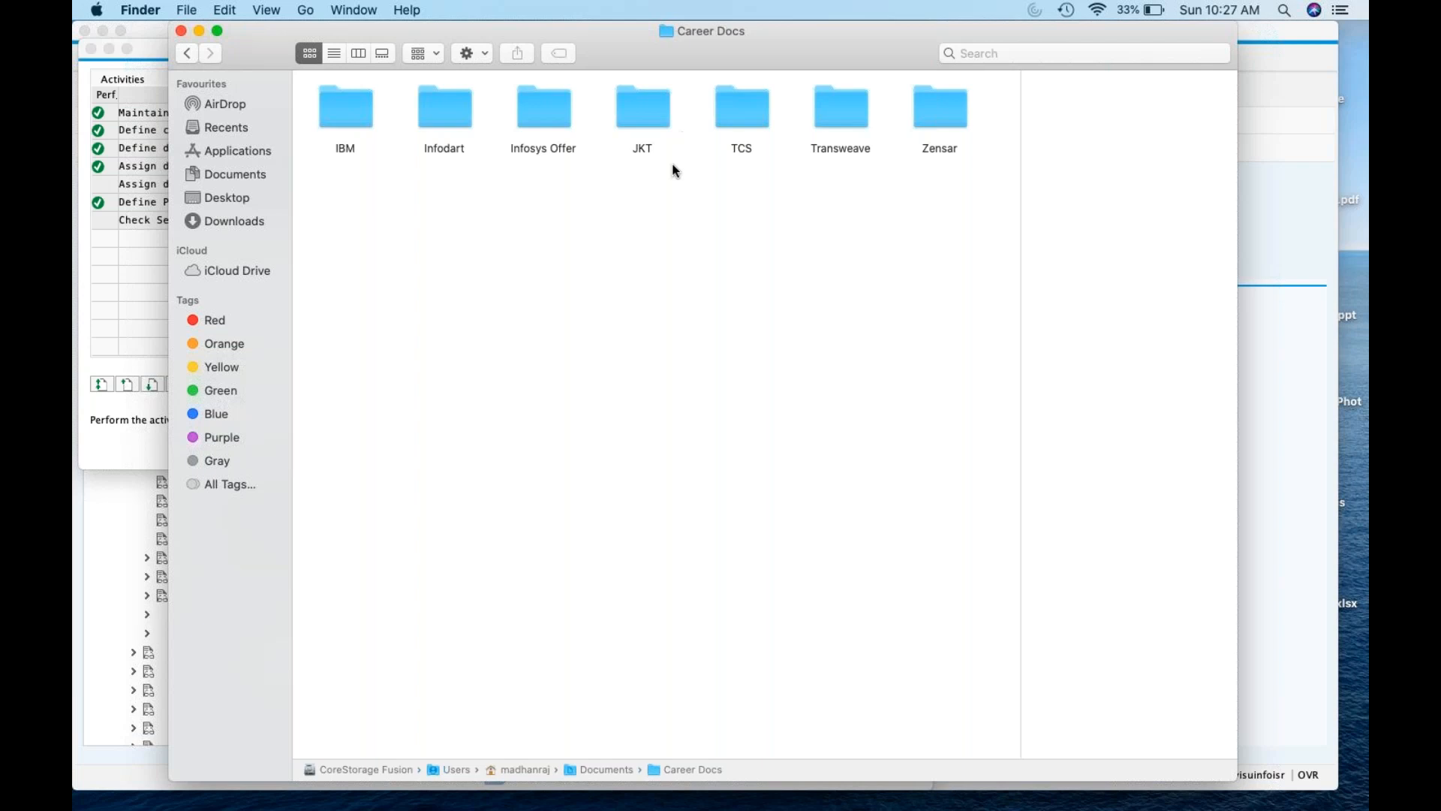
left_click(191, 56)
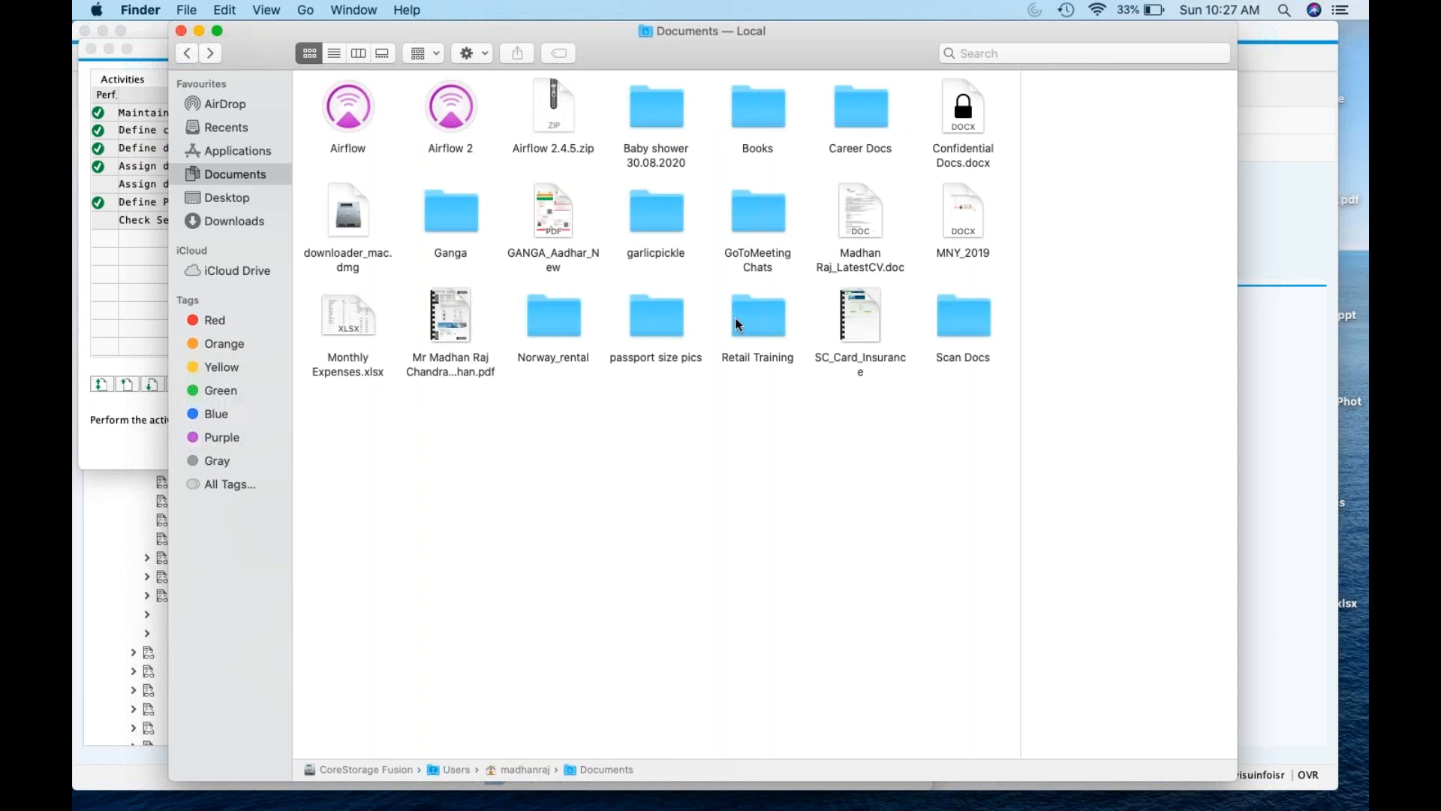
double_click(758, 113)
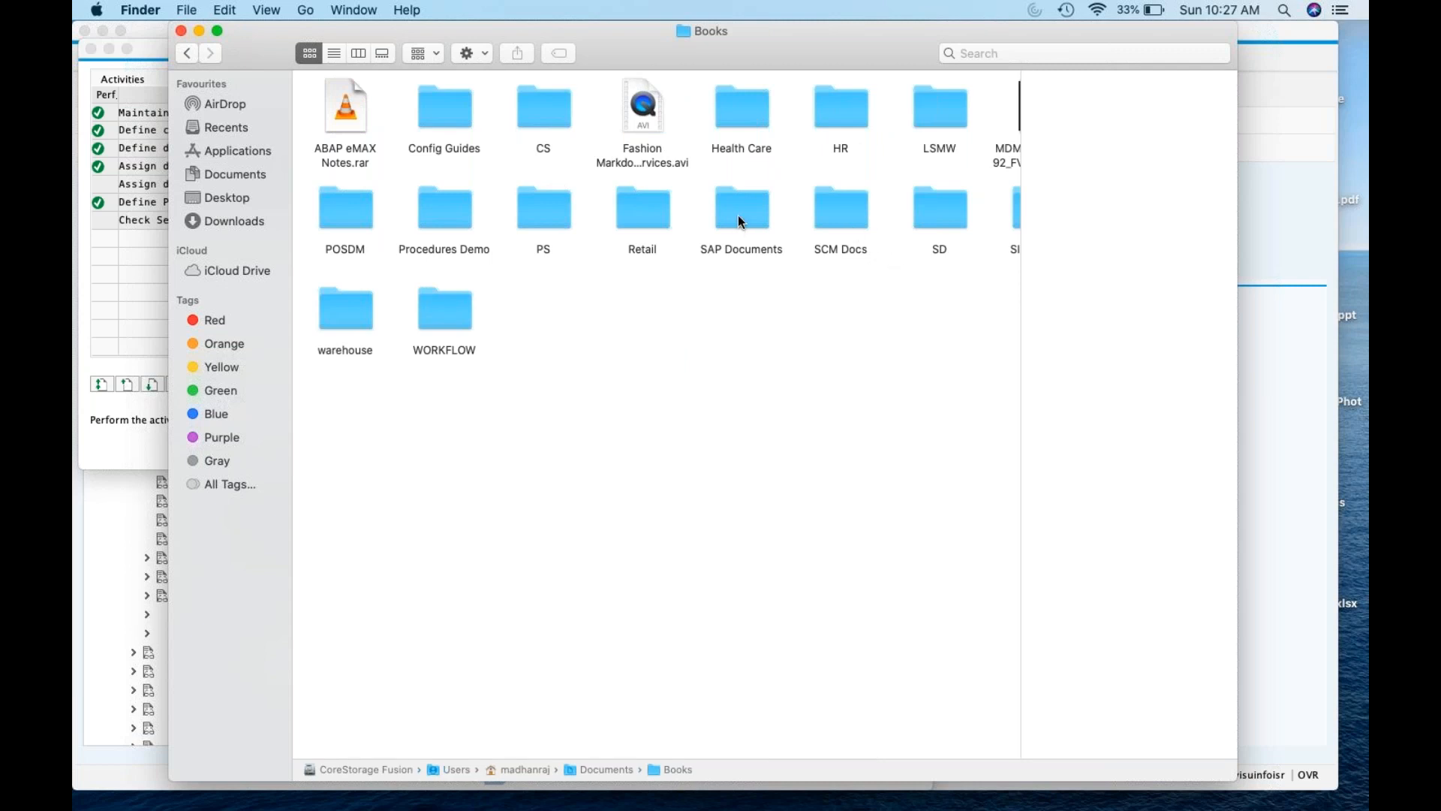
left_click(653, 228)
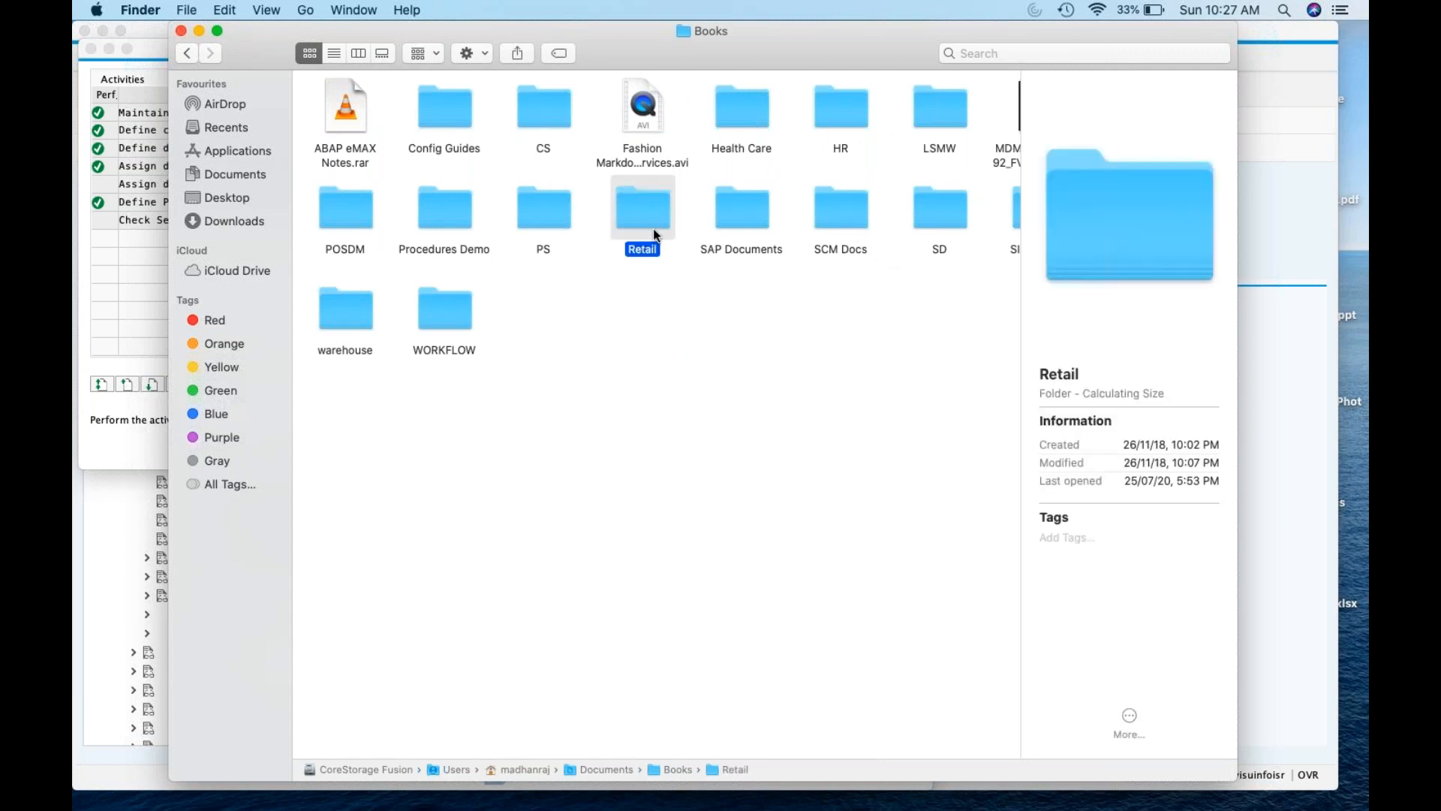
double_click(656, 219)
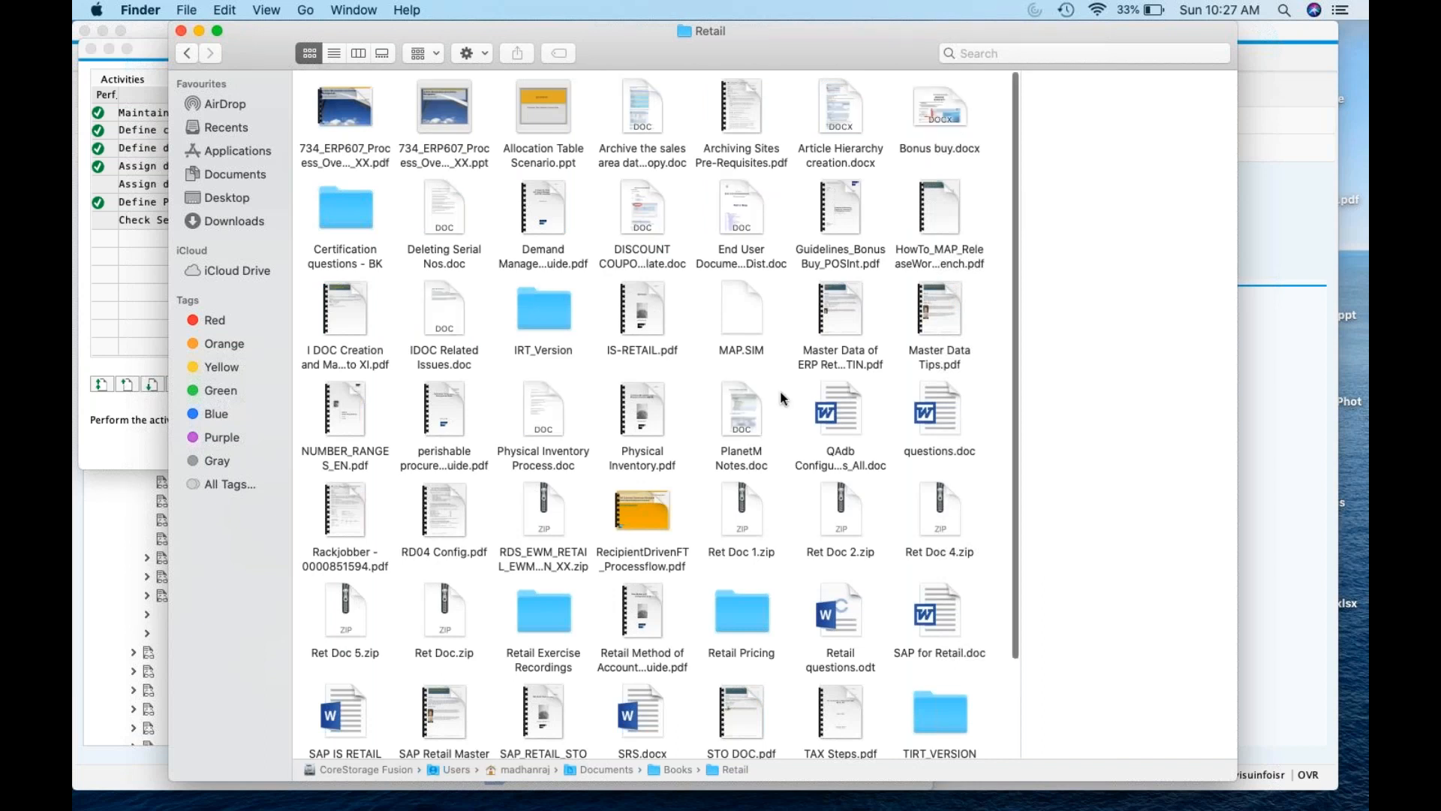
scroll(782, 398, "down", 3)
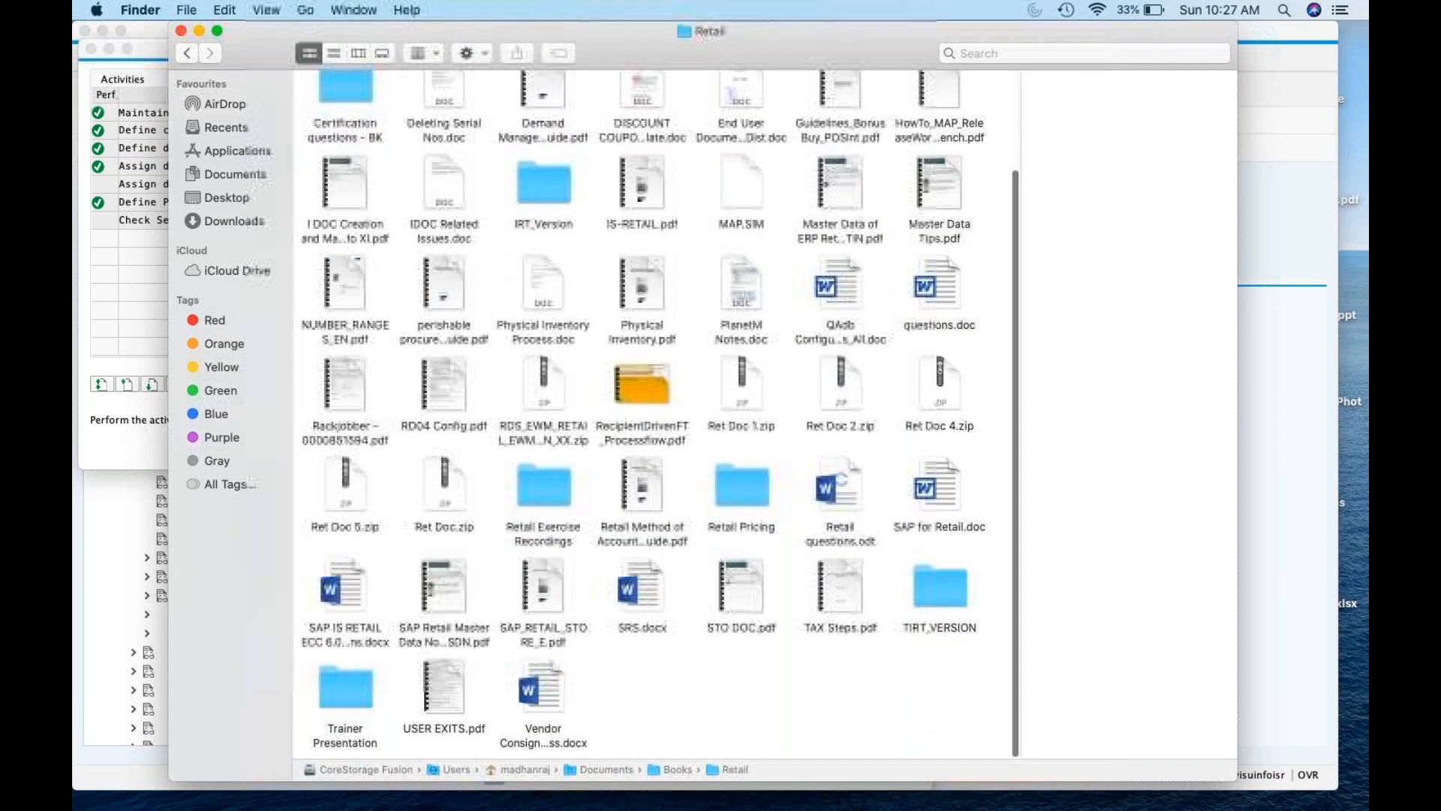
left_click(187, 49)
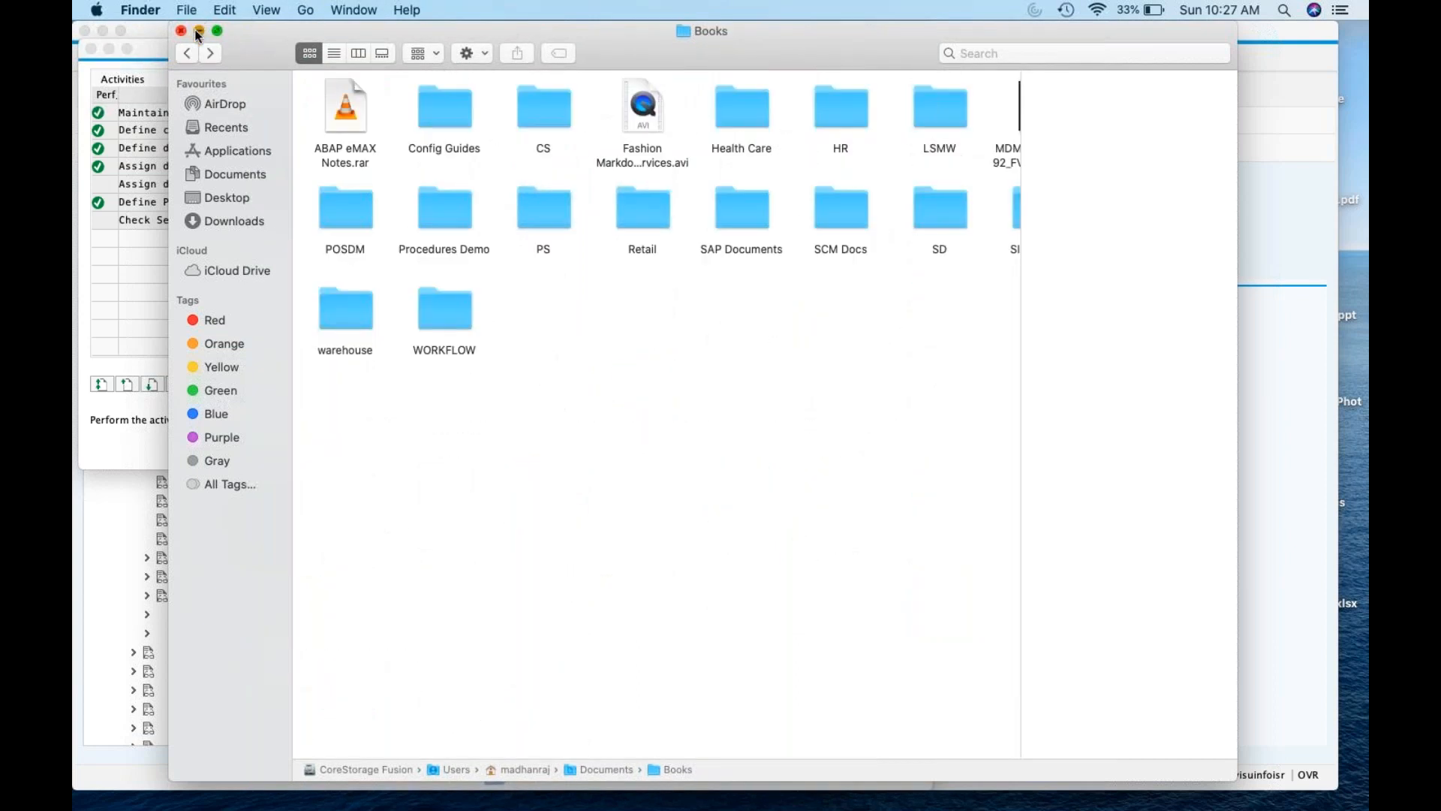
left_click(199, 32)
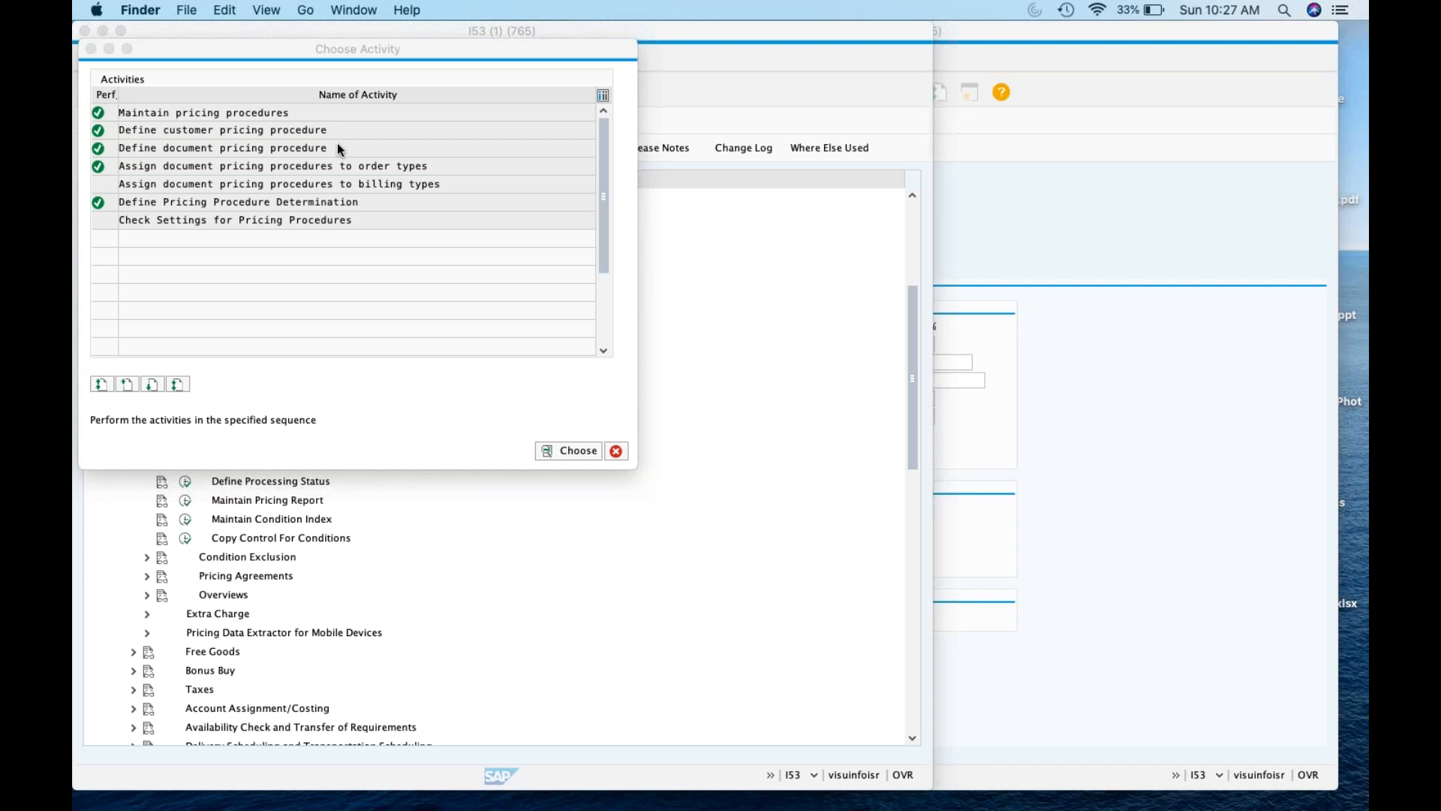
Dismiss the pricing activities list and close the Change Customer window
left_click(617, 453)
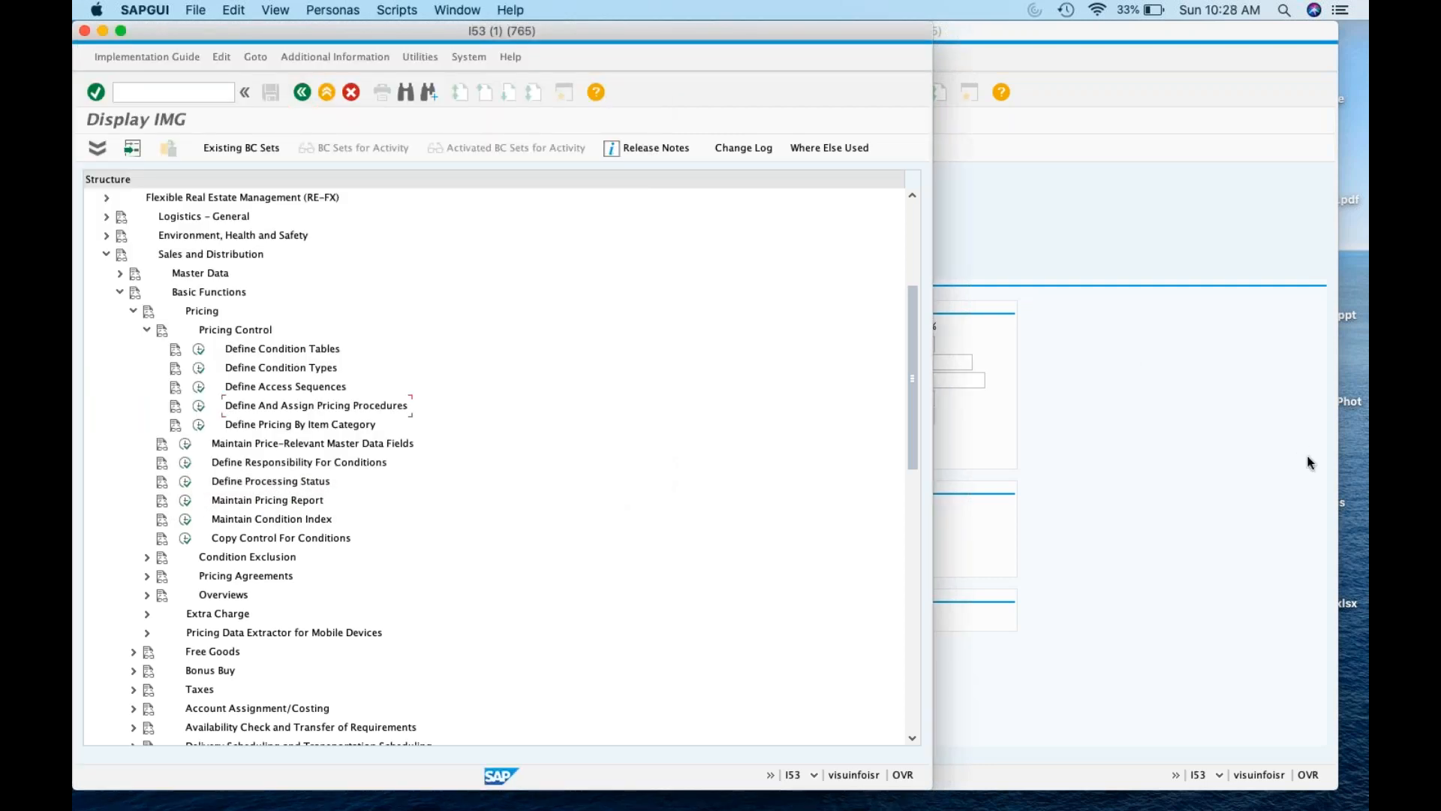
left_click(1261, 458)
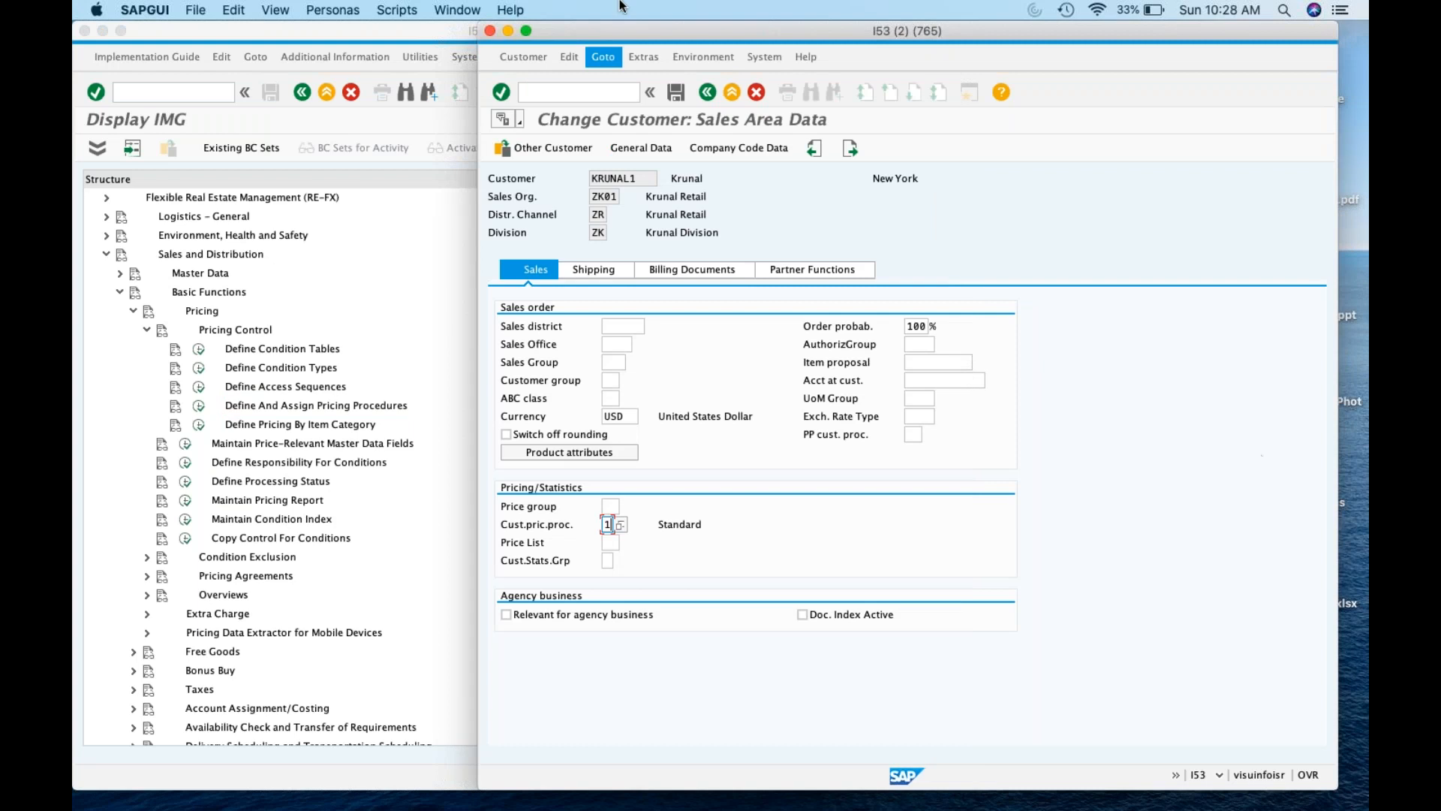
left_click(490, 31)
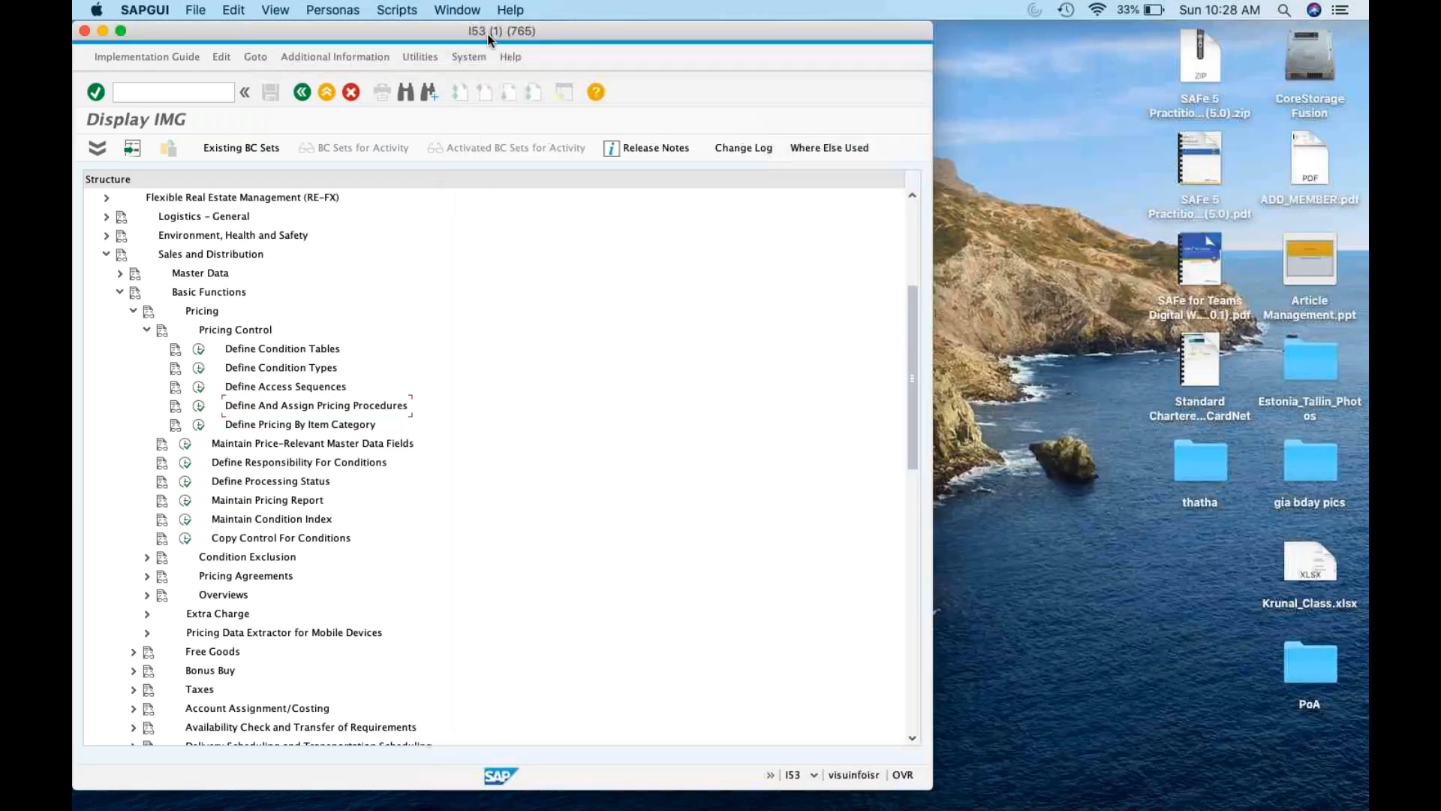
End the SAP session with /nex and minimise SAP GUI
left_click(201, 86)
type("/nex")
key("Return")
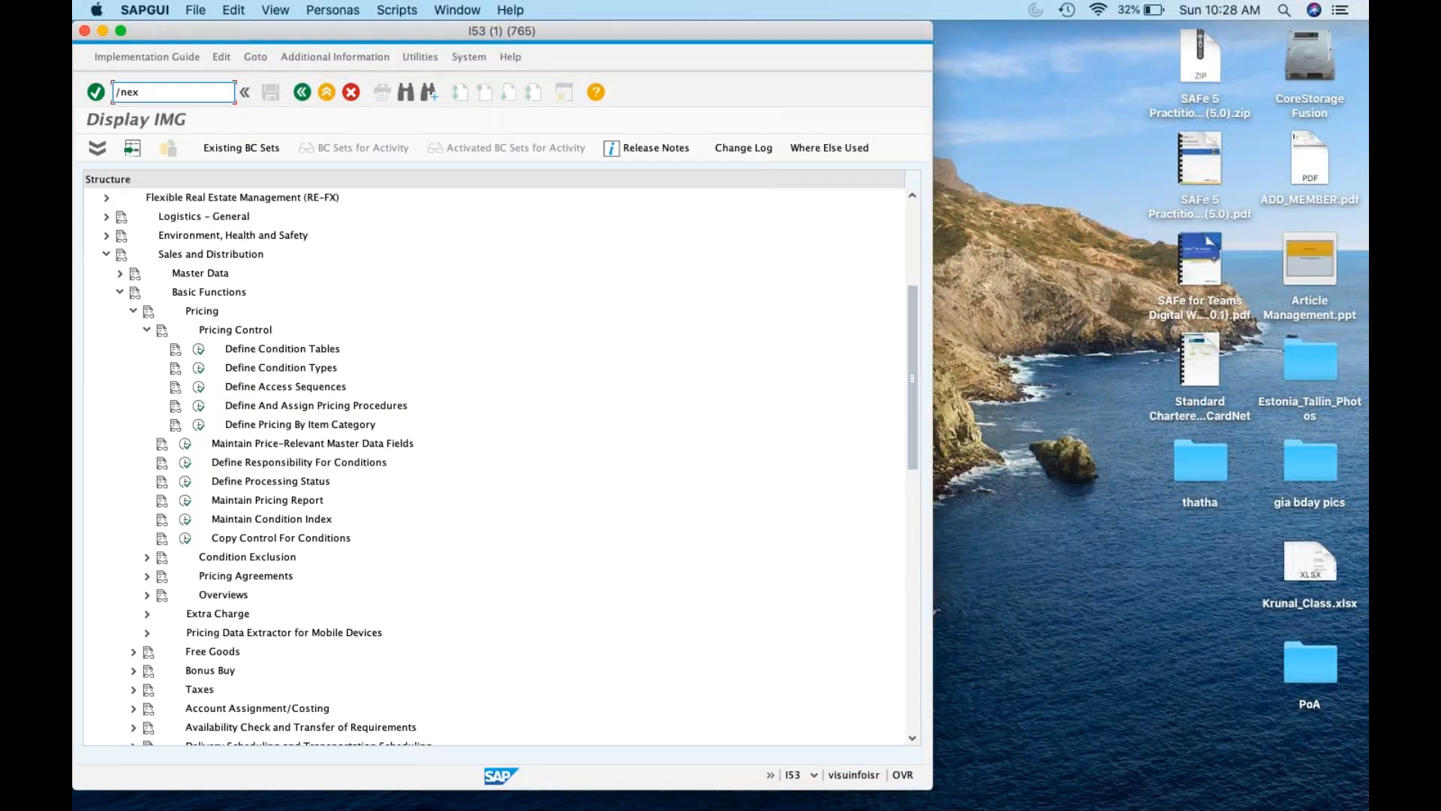
left_click(153, 31)
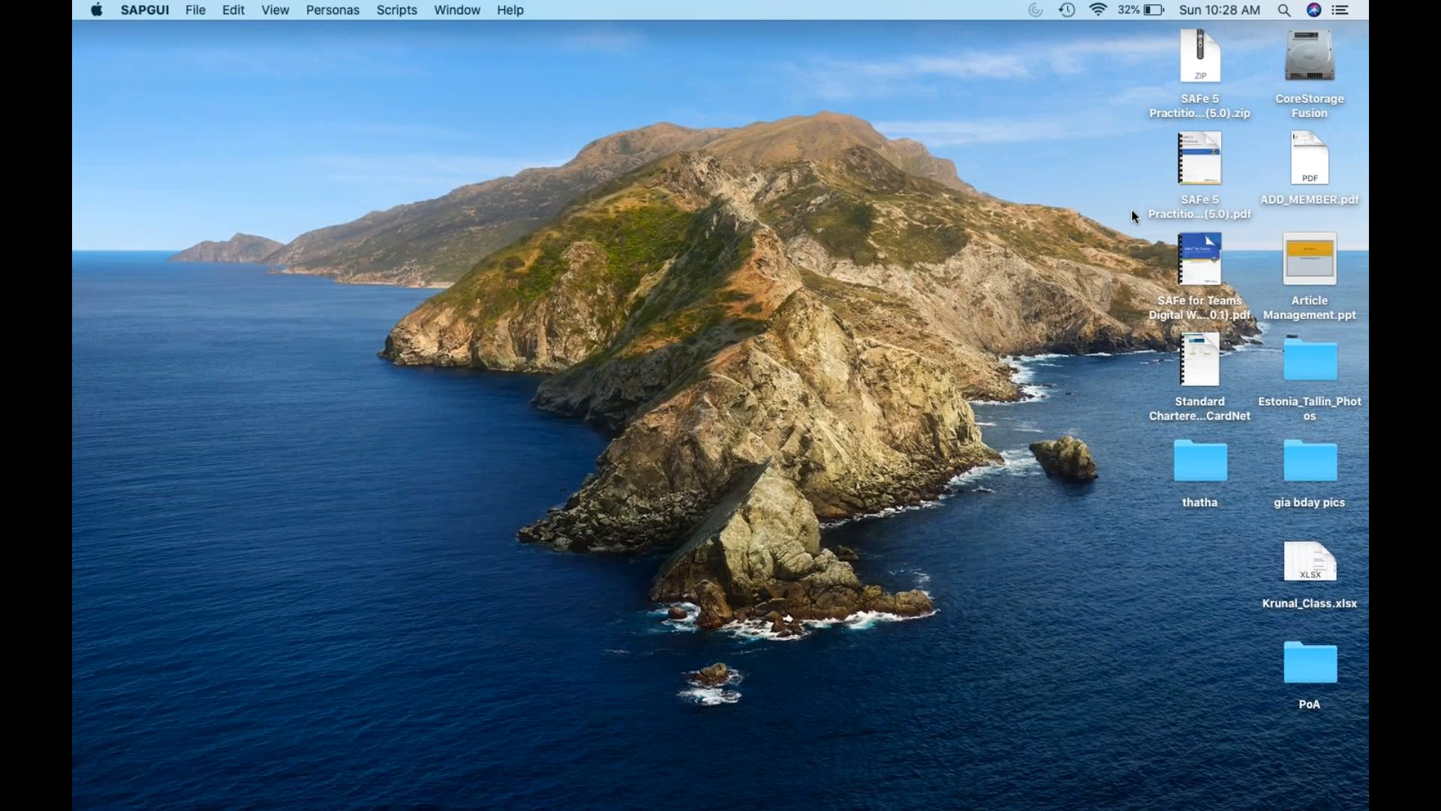